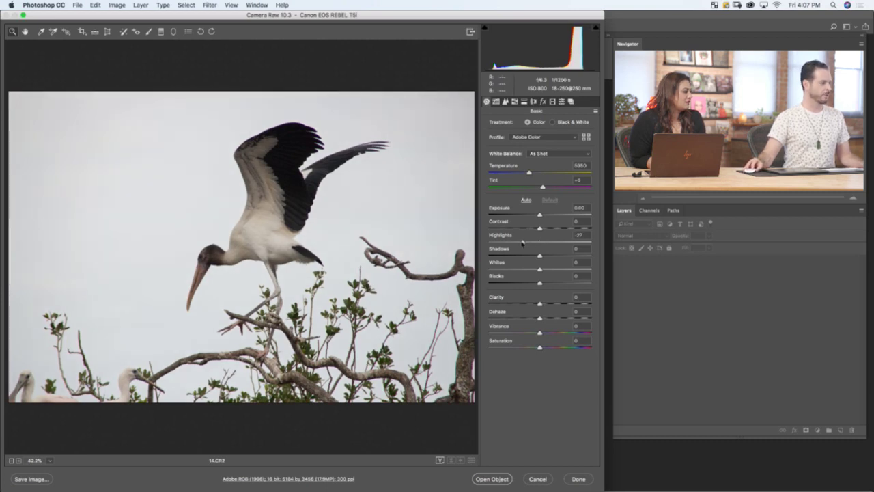
Try strongly lowering the Highlights of the whole photo, and reset them to 0.
left_click_drag(523, 243, 488, 243)
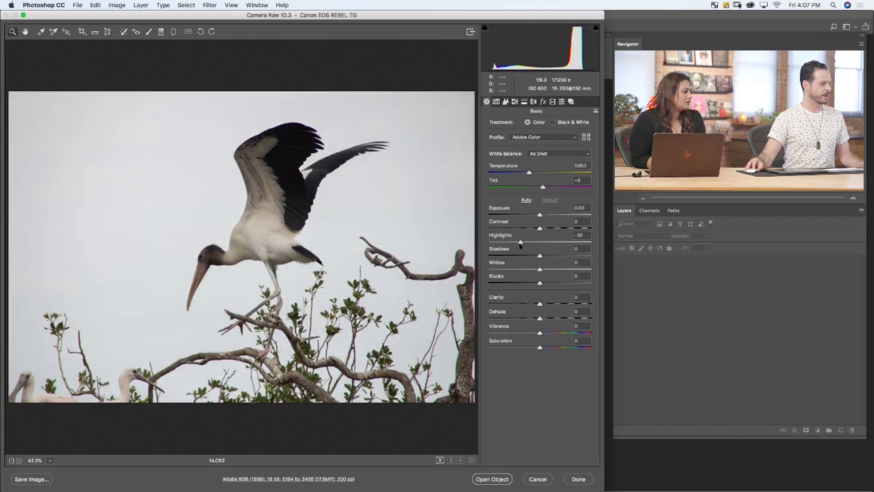
left_click(503, 243)
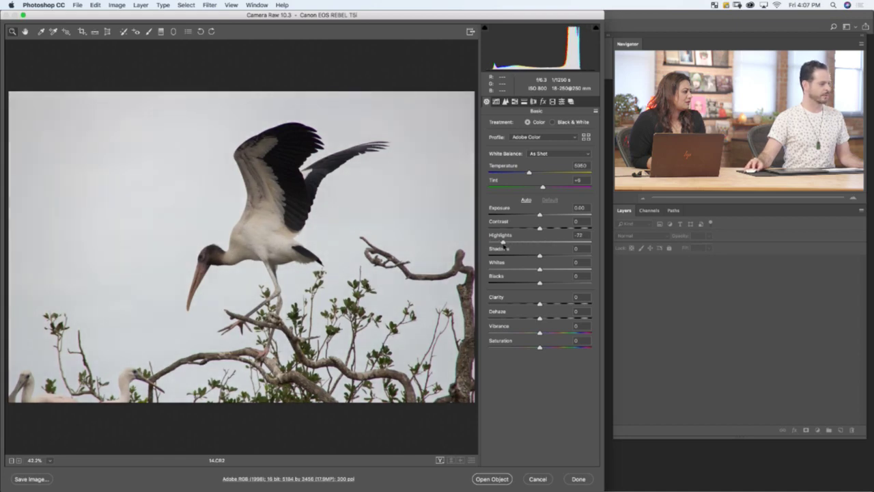
mouse_move(504, 246)
left_mouse_down()
mouse_move(546, 244)
mouse_move(488, 243)
mouse_move(538, 243)
mouse_move(497, 242)
left_mouse_up()
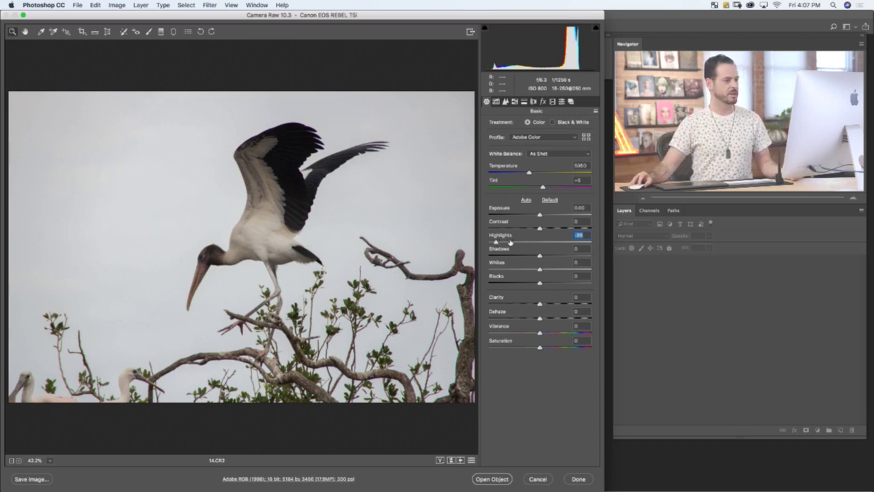
type("0")
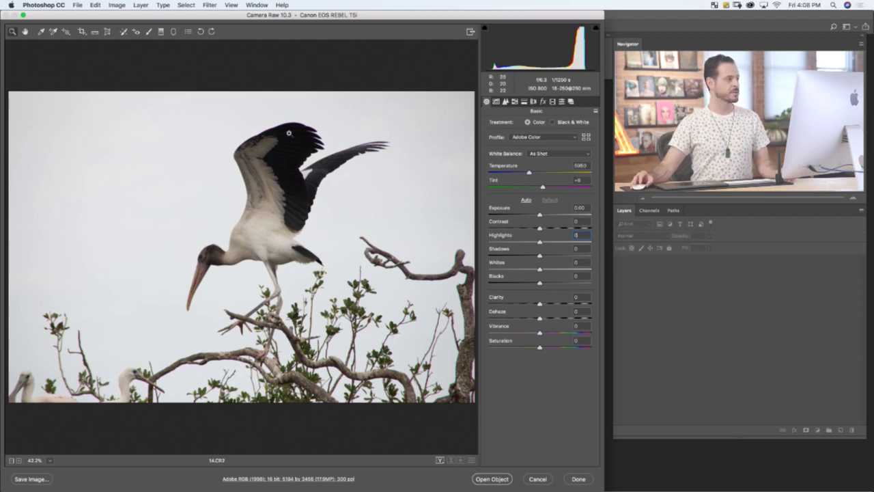
Activate the Adjustment Brush and reset all of its local correction settings to 0.
key("k")
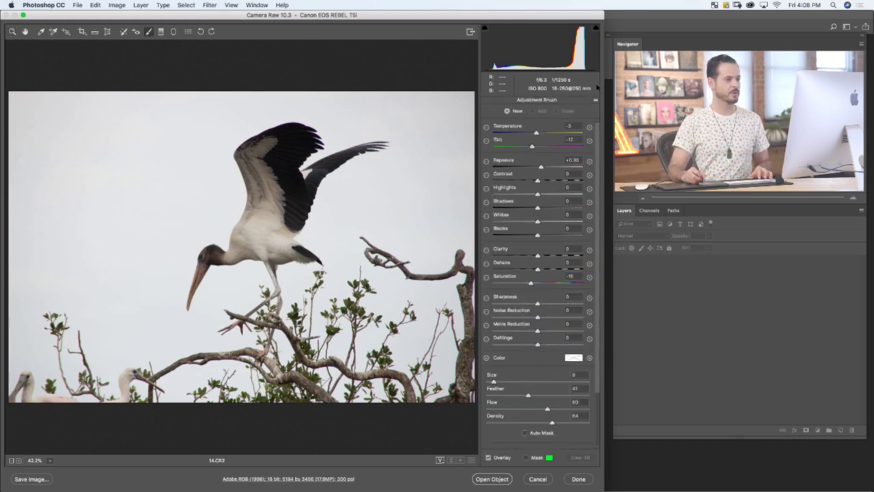
left_click(595, 103)
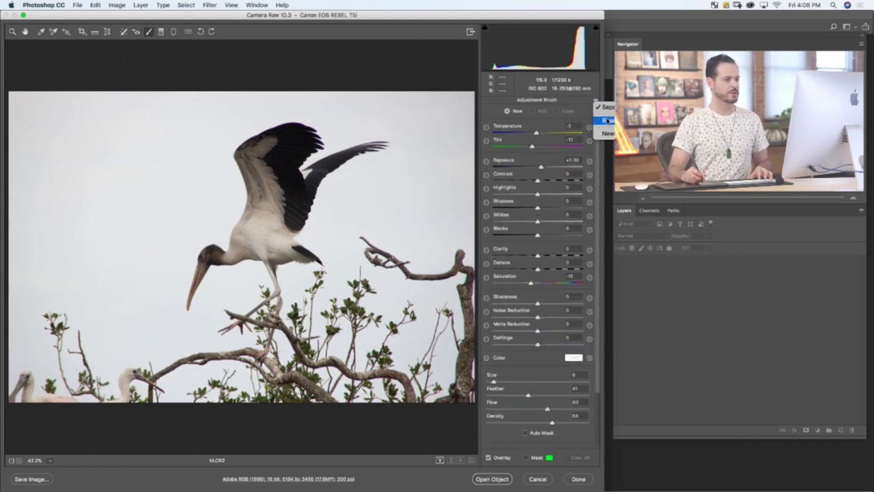
left_click(605, 108)
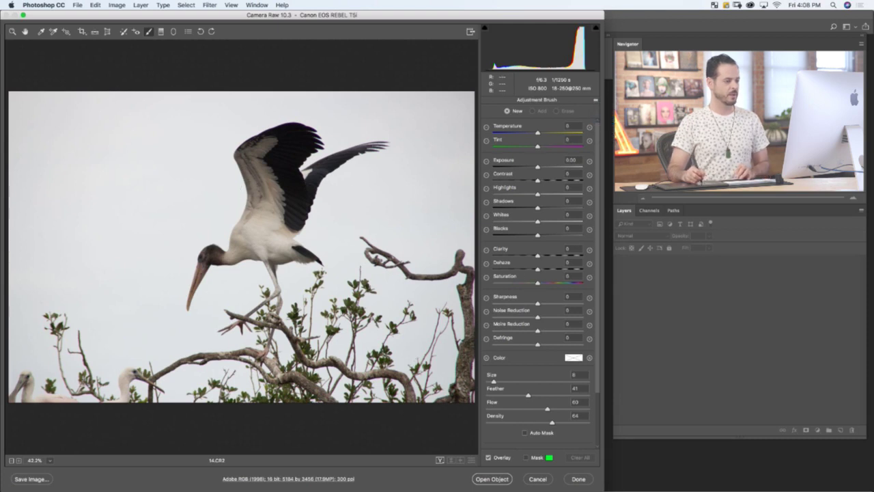
Show the mask overlay and paint the local adjustment over the stork's large raised wing.
key("y")
mouse_move(270, 170)
left_mouse_down()
mouse_move(275, 222)
mouse_move(299, 144)
mouse_move(314, 145)
mouse_move(292, 131)
mouse_move(253, 146)
mouse_move(267, 141)
mouse_move(249, 164)
mouse_move(252, 145)
mouse_move(241, 158)
mouse_move(303, 126)
mouse_move(276, 136)
mouse_move(296, 129)
mouse_move(312, 141)
mouse_move(289, 184)
mouse_move(287, 167)
mouse_move(292, 159)
mouse_move(283, 189)
mouse_move(296, 143)
mouse_move(276, 159)
mouse_move(272, 138)
mouse_move(263, 183)
mouse_move(245, 148)
mouse_move(248, 200)
mouse_move(260, 183)
mouse_move(260, 194)
mouse_move(263, 171)
left_mouse_up()
key("bracketleft")
key("bracketleft")
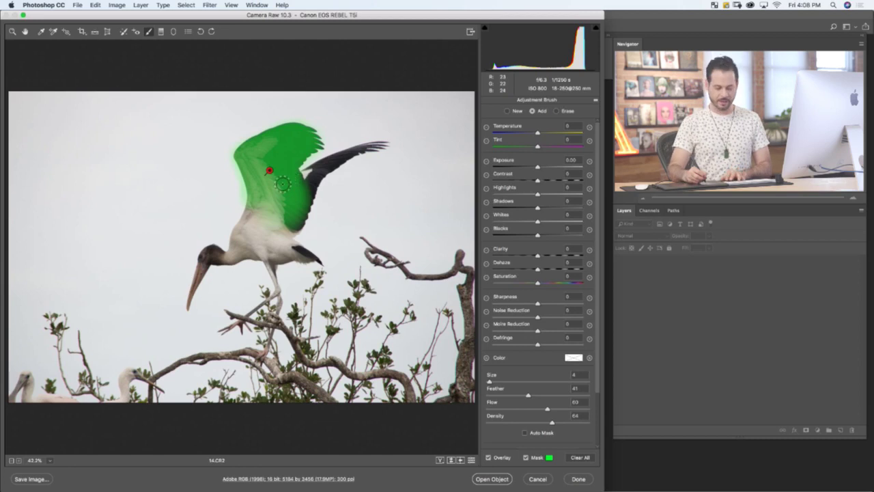
Set the brush Feather to 26, extend the mask over the stork's far wing with a size 12 brush, and reduce the brush Size to 4.
key("bracketright")
key("bracketright")
key("bracketright")
key("bracketright")
key("bracketright")
key("bracketright")
key("bracketright")
key("bracketright")
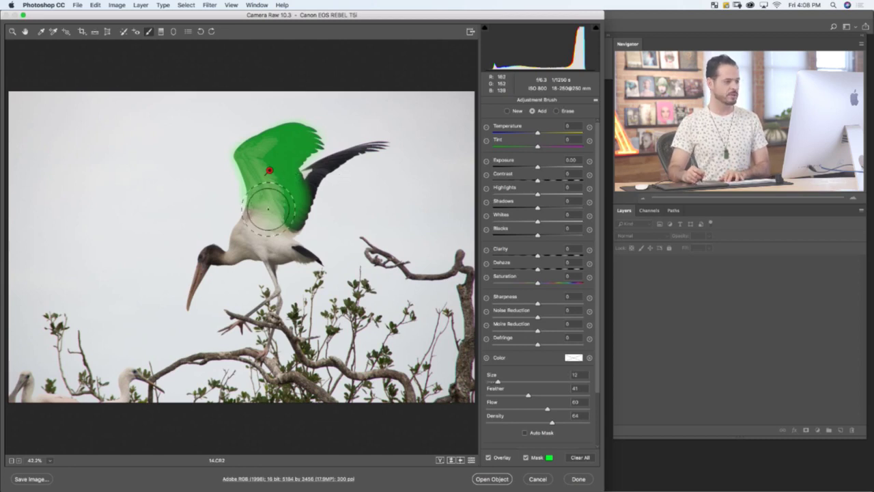
left_click_drag(528, 395, 513, 395)
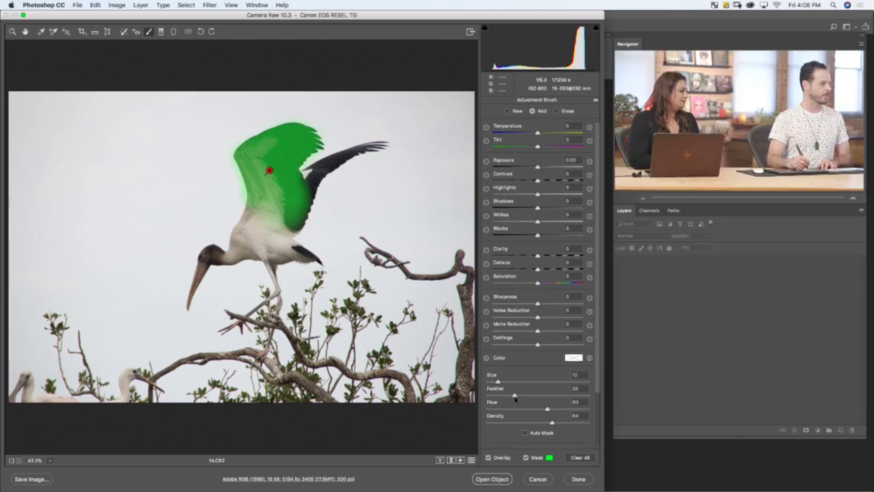
mouse_move(276, 190)
left_mouse_down()
mouse_move(249, 226)
mouse_move(255, 213)
mouse_move(280, 204)
mouse_move(292, 217)
mouse_move(285, 218)
mouse_move(310, 177)
mouse_move(305, 189)
mouse_move(345, 159)
mouse_move(306, 194)
mouse_move(327, 165)
mouse_move(376, 147)
left_mouse_up()
key("bracketleft")
key("bracketleft")
key("bracketleft")
key("bracketleft")
key("bracketleft")
key("bracketleft")
key("bracketleft")
key("bracketleft")
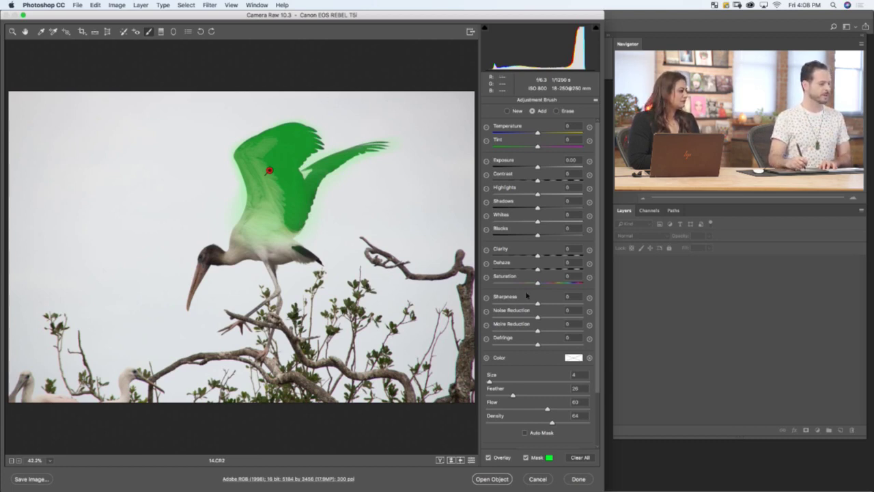
Hide the mask and pin overlay and raise the brushed area's Shadows to +53.
left_click(526, 458)
key("v")
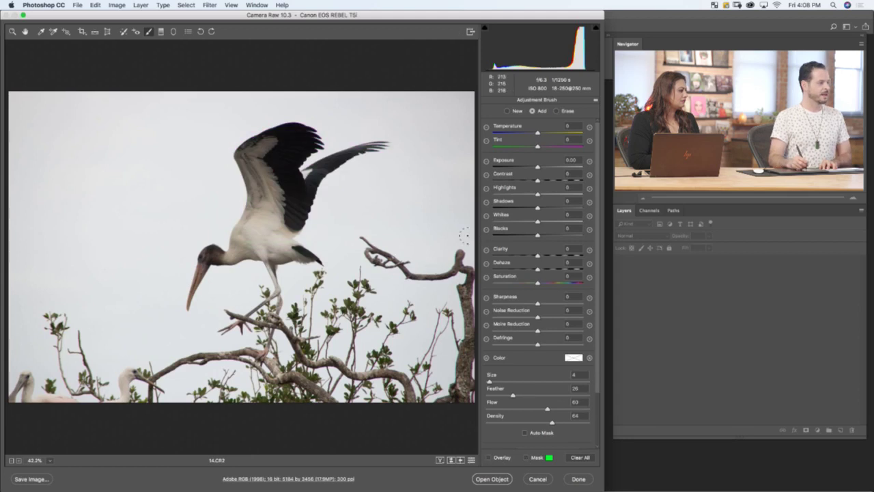
left_click_drag(541, 208, 561, 206)
left_click(570, 201)
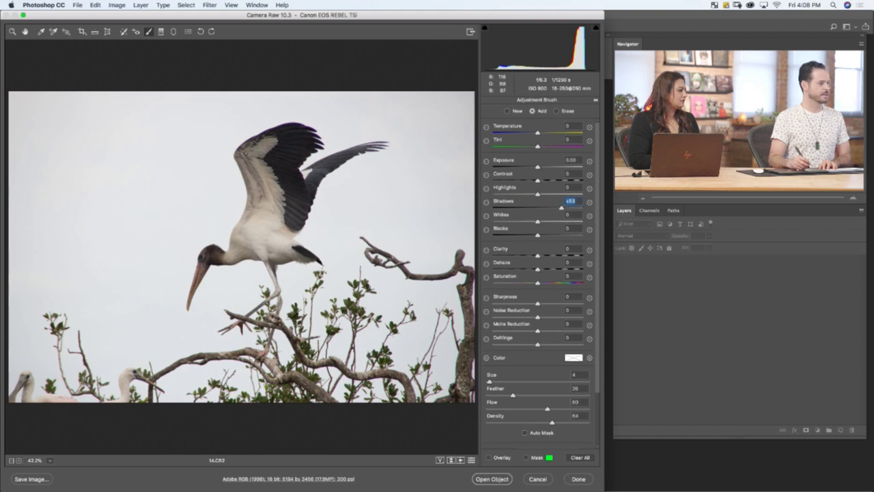
Set the brushed wings' Clarity to +24 and Sharpness to +31.
left_click(543, 256)
left_click_drag(549, 304, 552, 304)
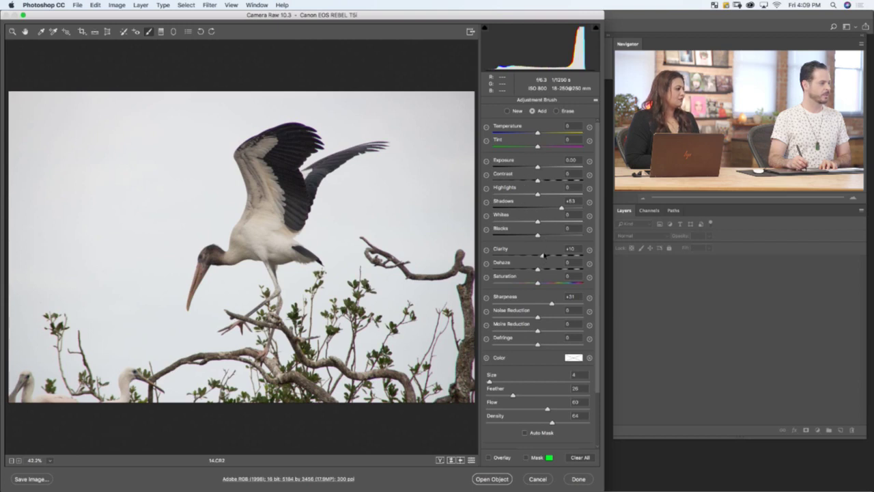
left_click_drag(545, 254, 551, 256)
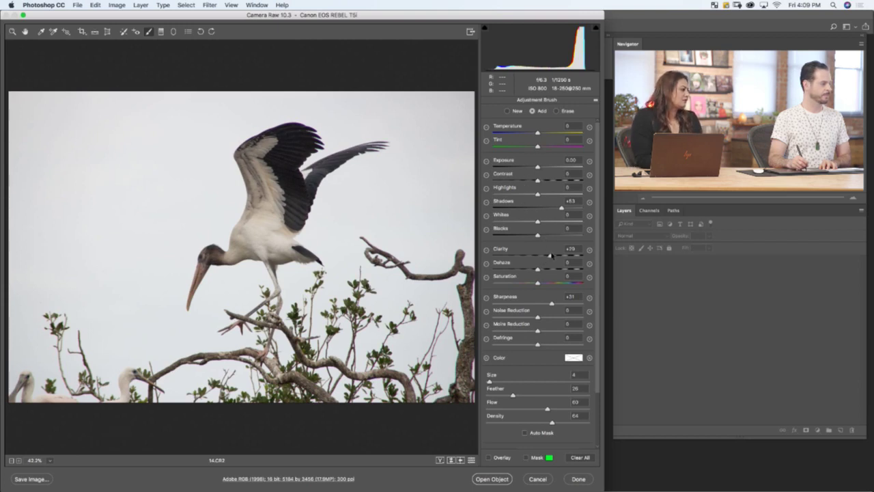
left_click_drag(551, 255, 548, 256)
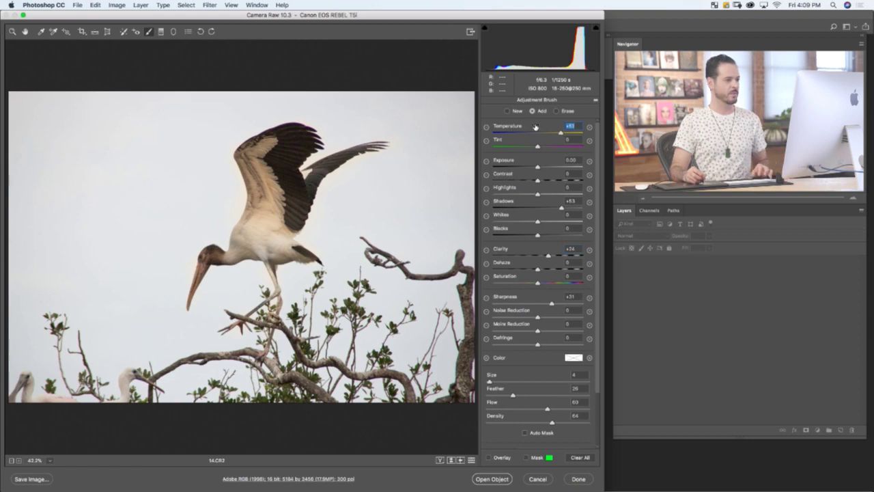
Try warming the brushed area with the Temperature at its maximum, and reset that Temperature to 0.
key("shift+Up")
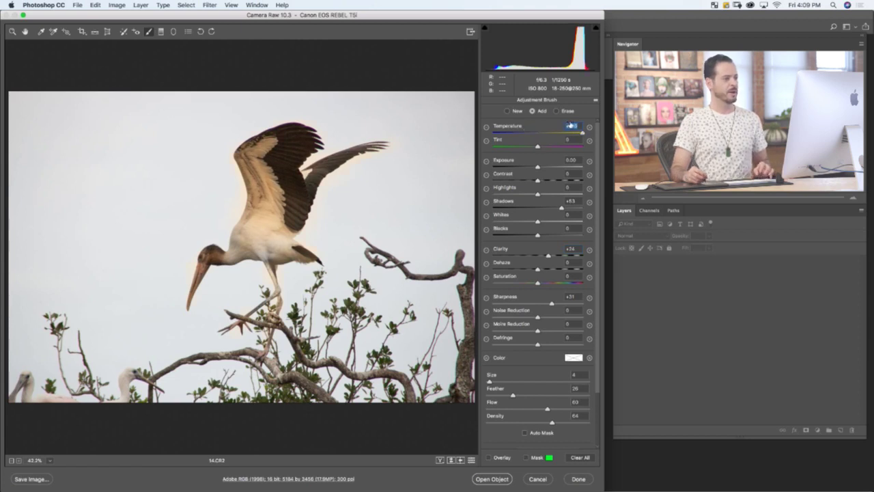
left_click(315, 228)
key("super+z")
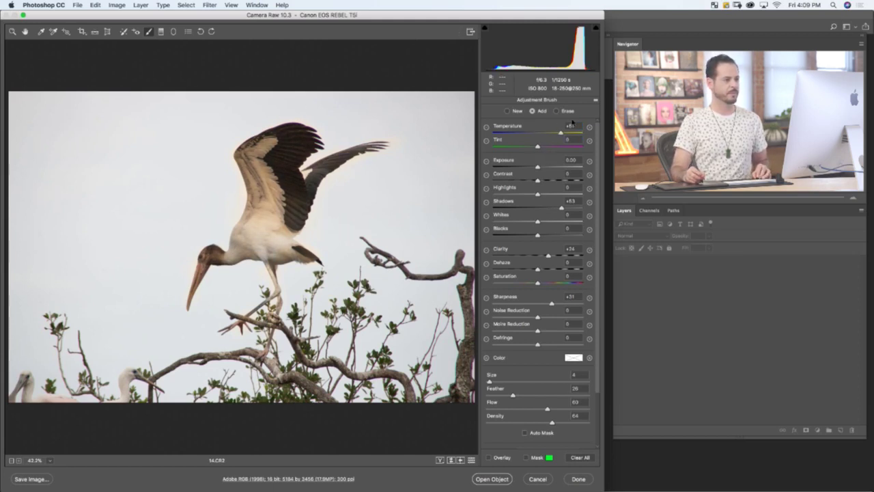
left_click_drag(578, 126, 563, 125)
type("0")
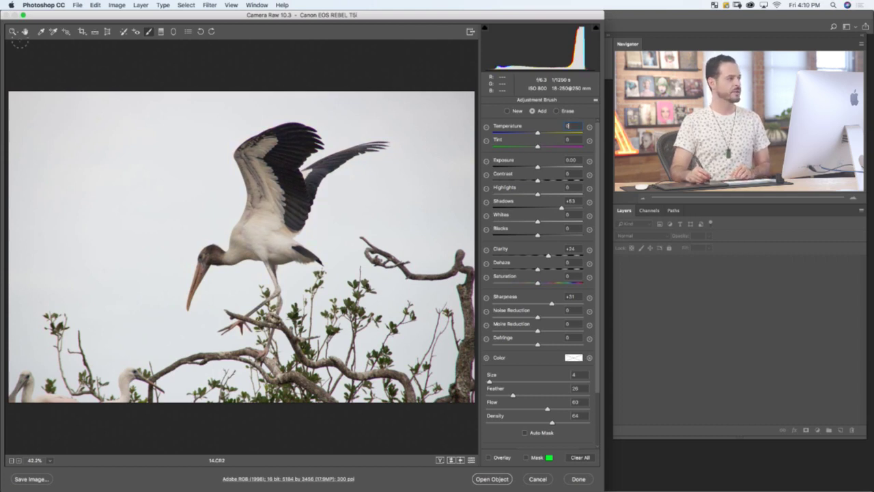
Leave the Adjustment Brush and warm the whole photo to a white balance Temperature of about 7090.
type("h")
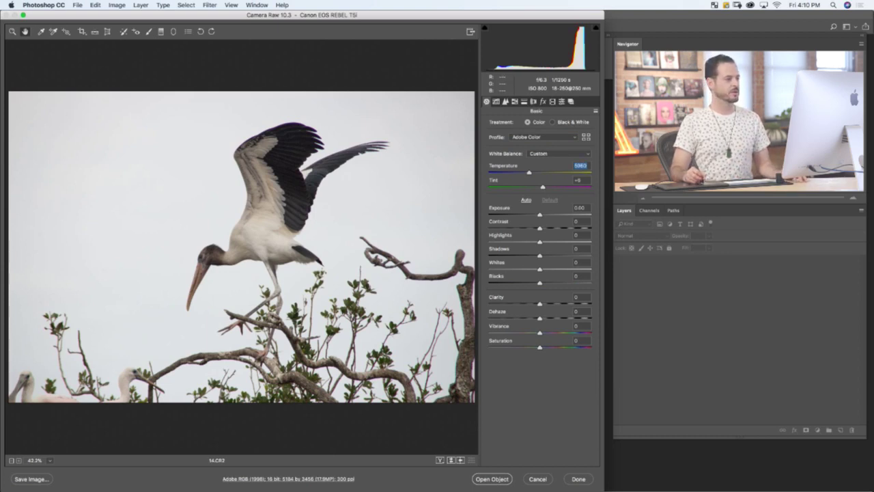
type("7600")
key("Return")
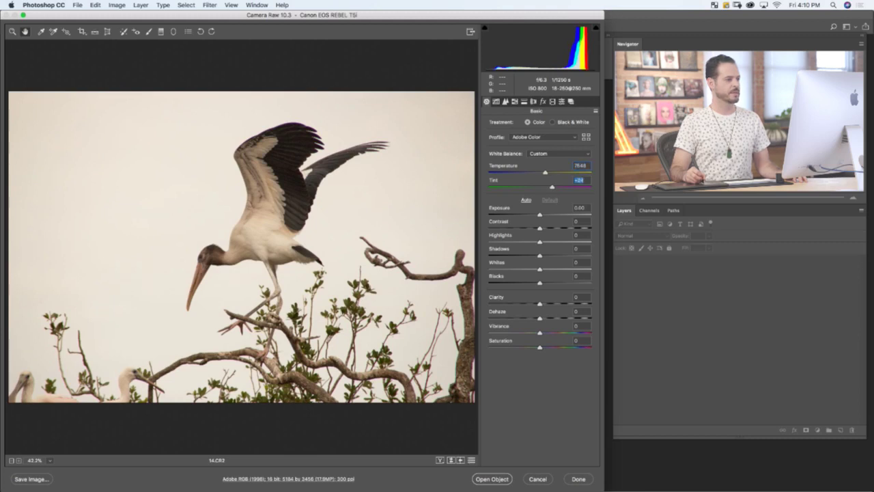
key("Up")
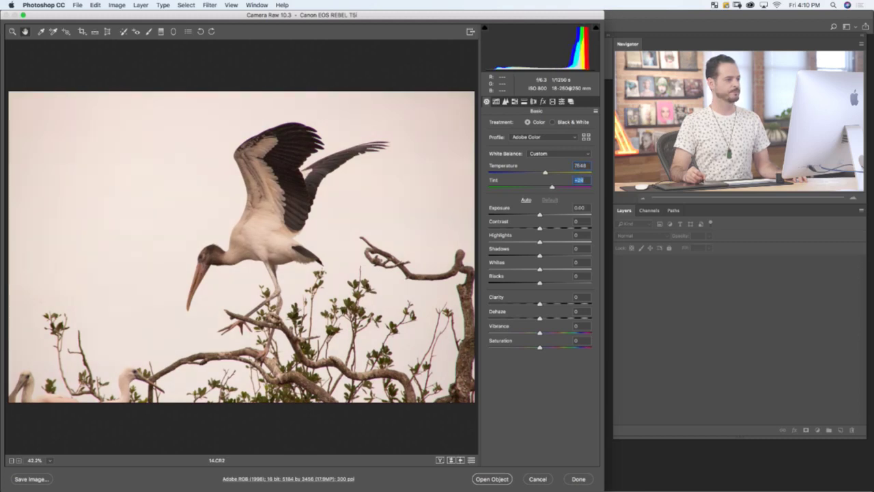
type("7000")
key("Tab")
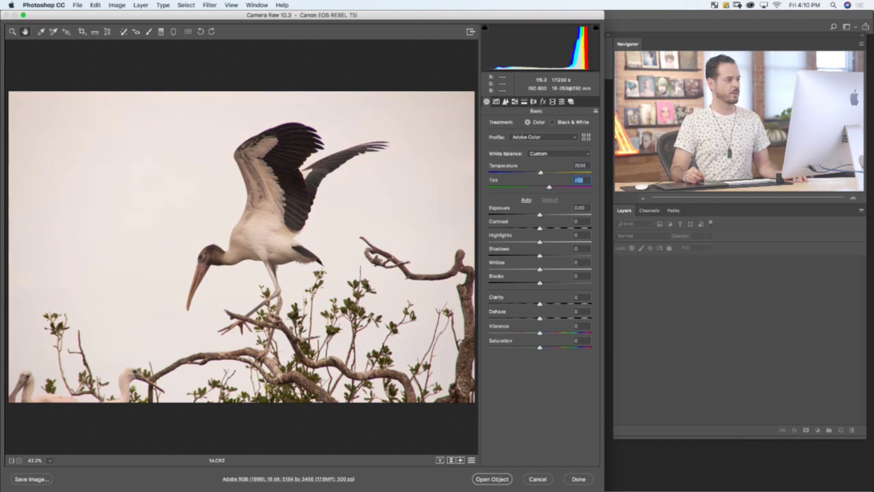
Fine-tune the whole photo's Tint and slightly lower its white balance Temperature.
key("shift+Down")
key("Up")
key("Up")
key("Up")
key("Up")
key("Up")
key("shift+Tab")
key("shift+Down")
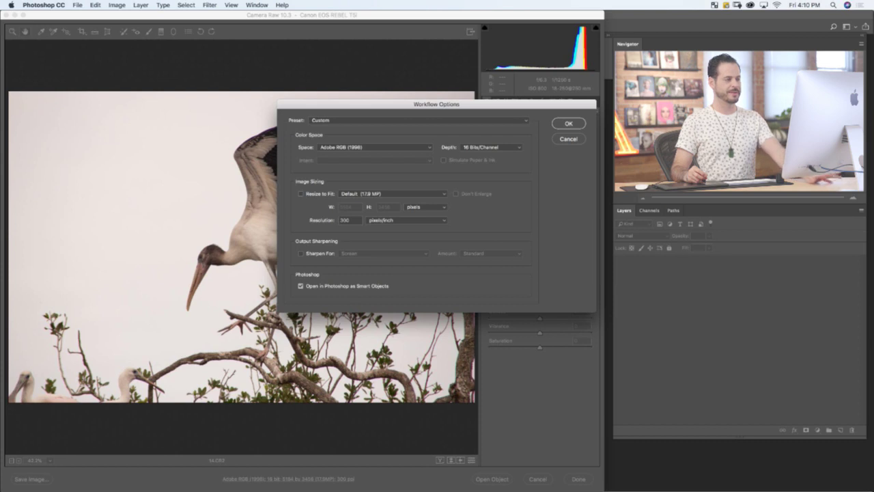
Keep 16 Bits/Channel depth and Smart Object opening in the workflow options, and open the photo in Photoshop as a Smart Object.
left_click(486, 147)
left_click(486, 150)
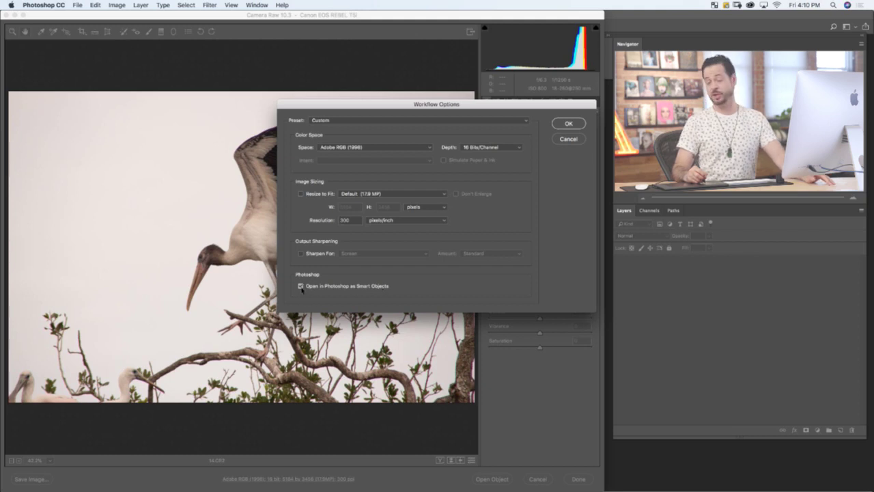
left_click(569, 123)
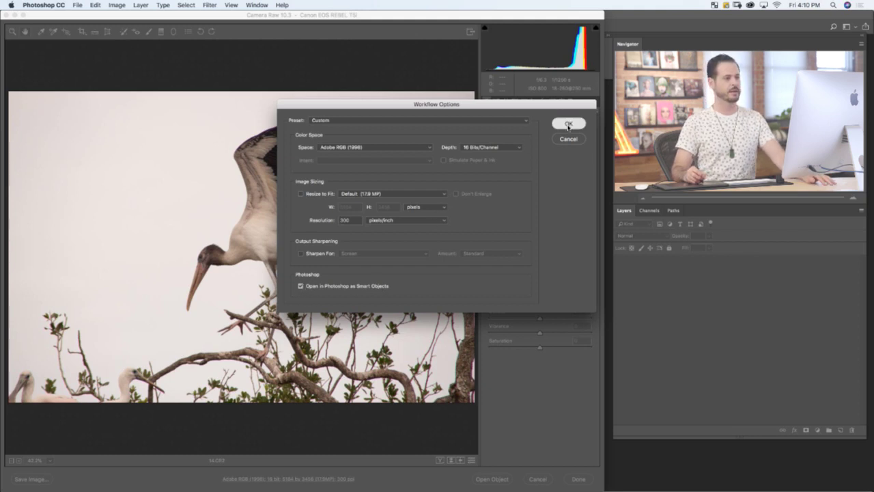
left_click(497, 481)
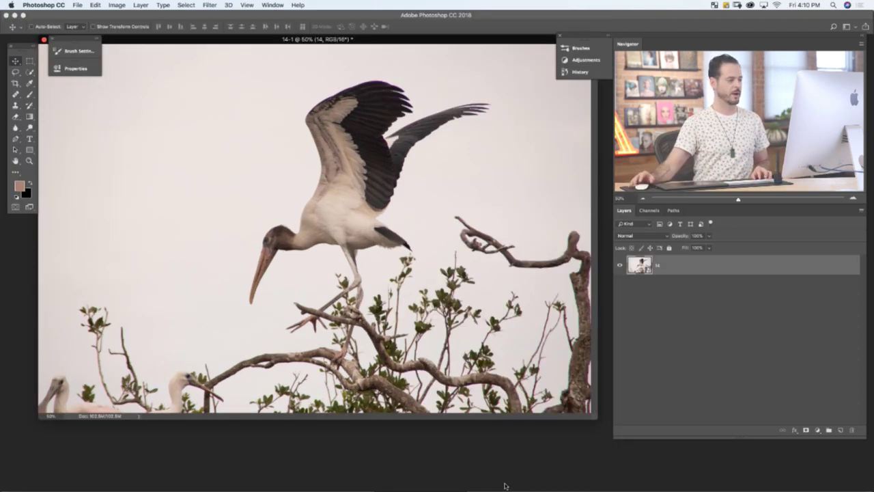
Switch to Unsplash in Chrome, enlarge the browser window and close the Basecamp page.
key("super+Tab")
key("super+Tab")
key("super+Tab")
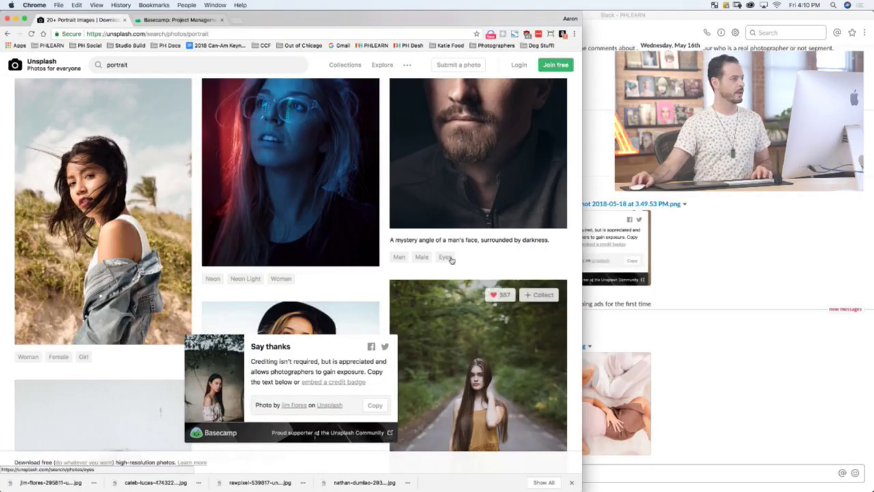
double_click(285, 21)
left_click(221, 19)
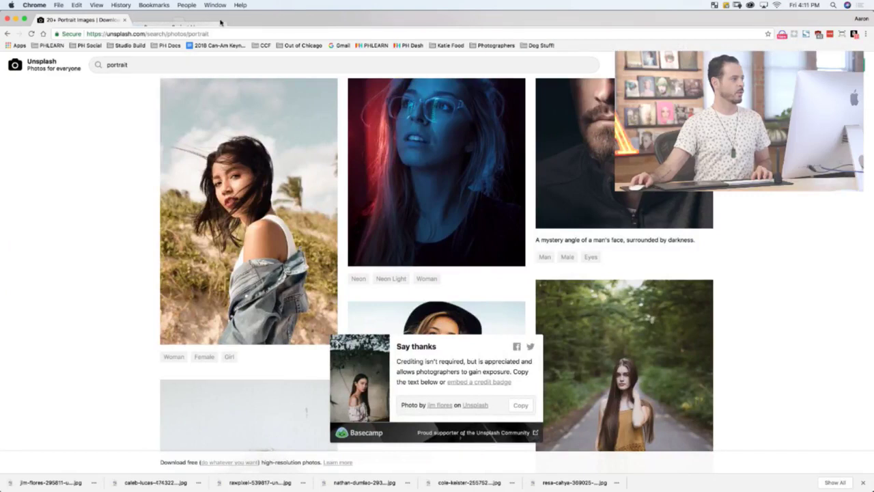
Replace the portrait search on Unsplash with a search for "sunset" photos.
left_click(154, 63)
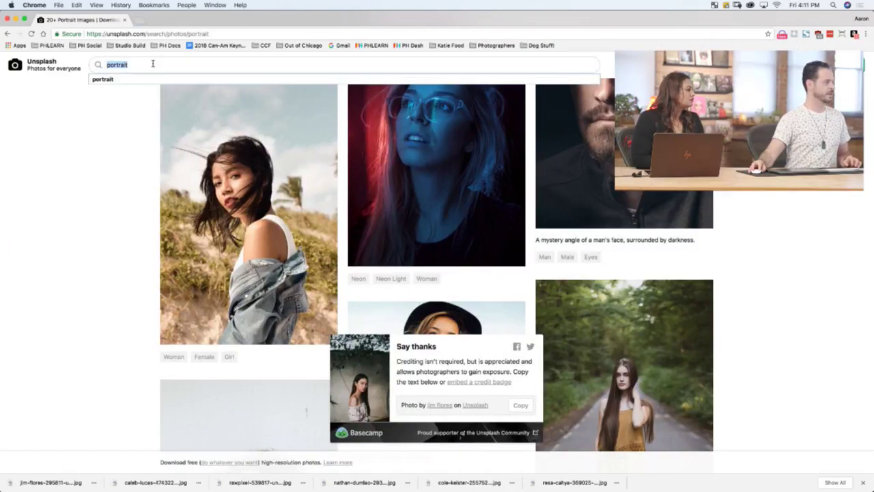
type("sunset")
key("Return")
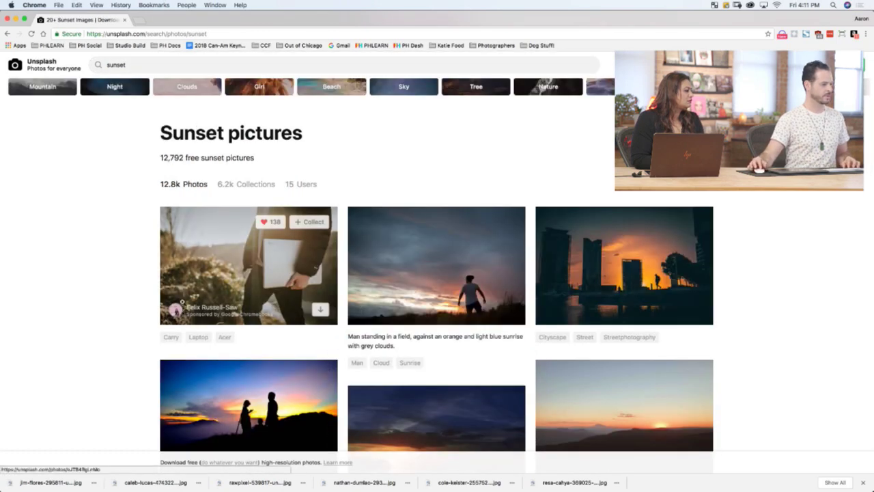
Compare the first sunset results with the stork photo in Photoshop to judge which skies suit its light, and return to Chrome.
scroll(182, 301, "down", 5)
scroll(182, 301, "down", 8)
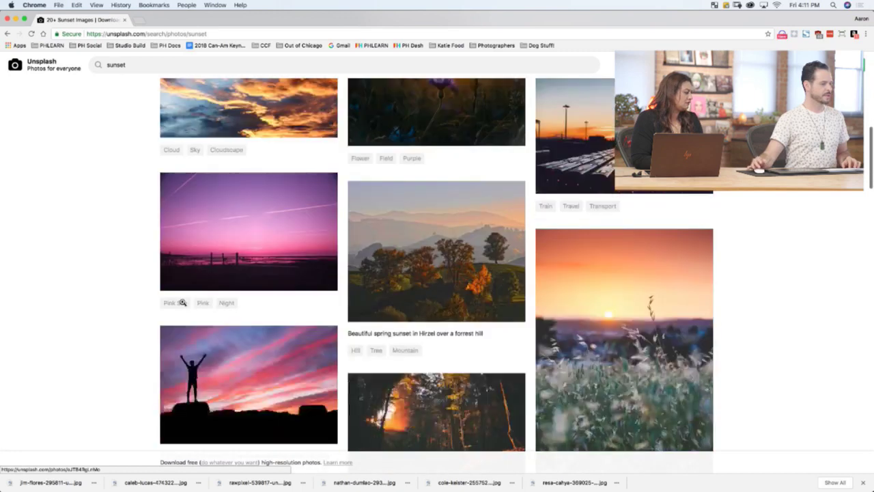
scroll(182, 304, "down", 6)
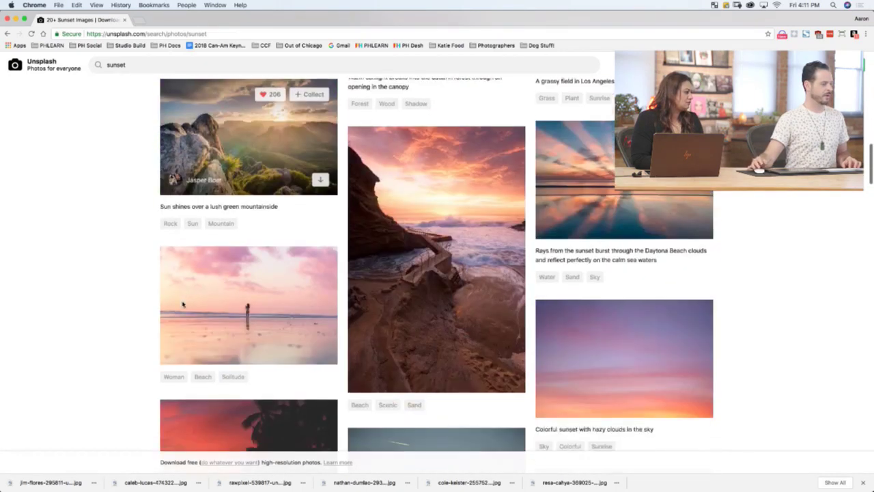
key("super+Tab")
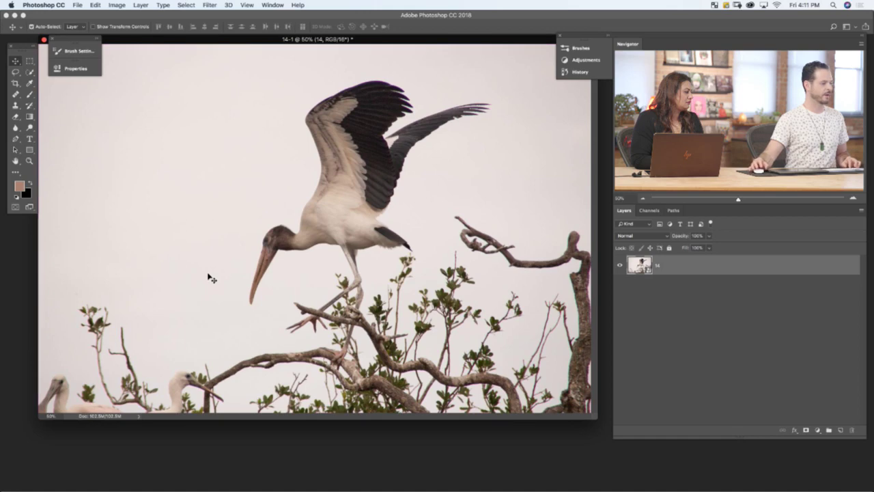
key("super+Tab")
scroll(208, 274, "down", 5)
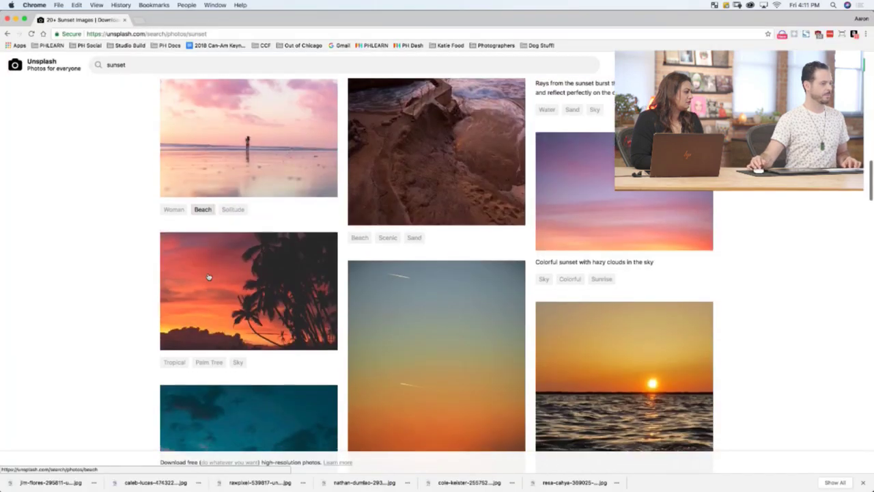
scroll(208, 276, "down", 5)
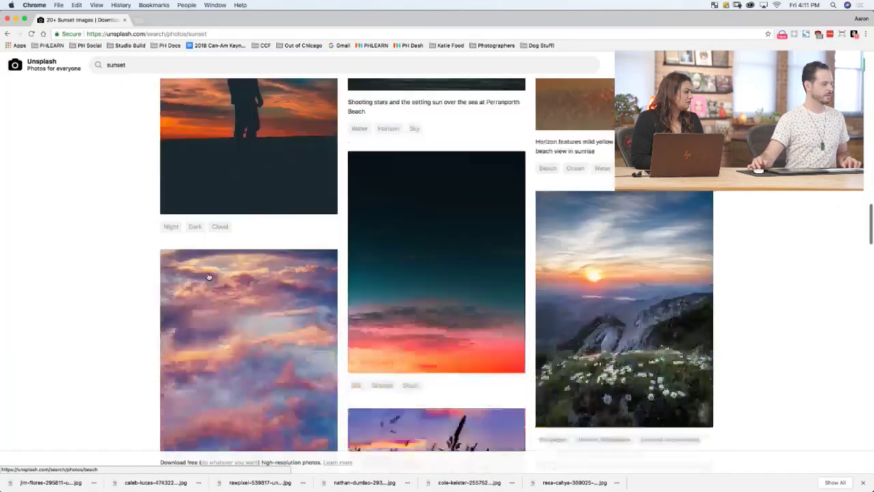
scroll(208, 275, "up", 7)
key("super+Tab")
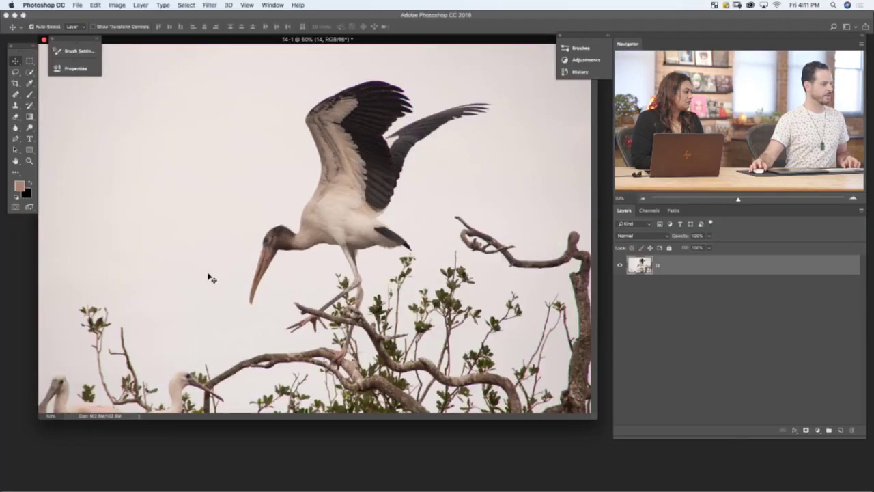
key("super+Tab")
Look further through the sunset results for a sky that could serve as the stork photo's background.
scroll(208, 276, "down", 6)
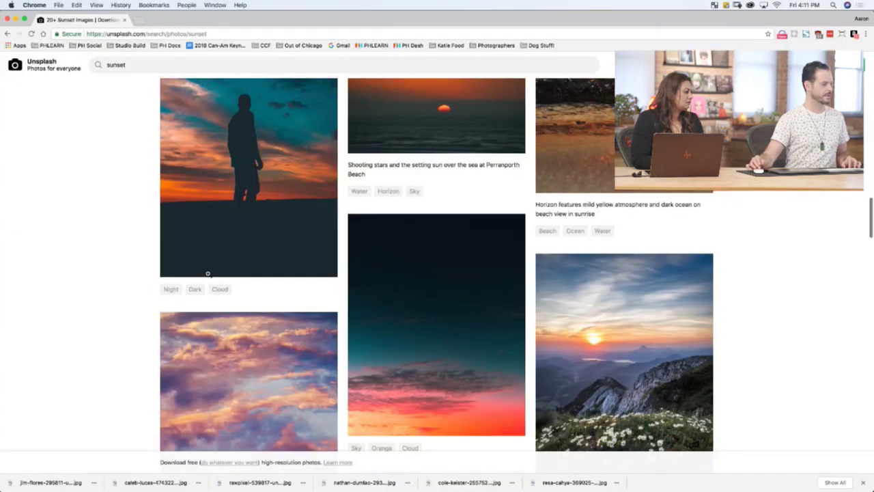
scroll(208, 273, "down", 12)
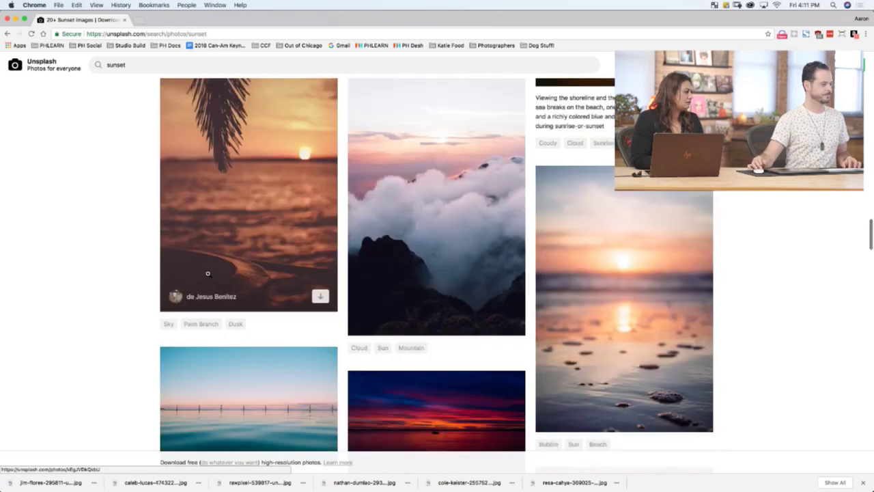
scroll(207, 273, "down", 15)
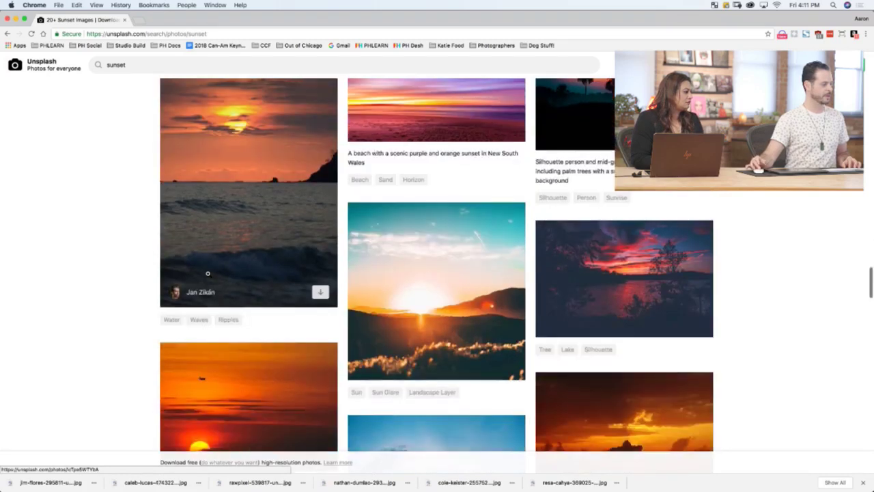
scroll(208, 273, "down", 15)
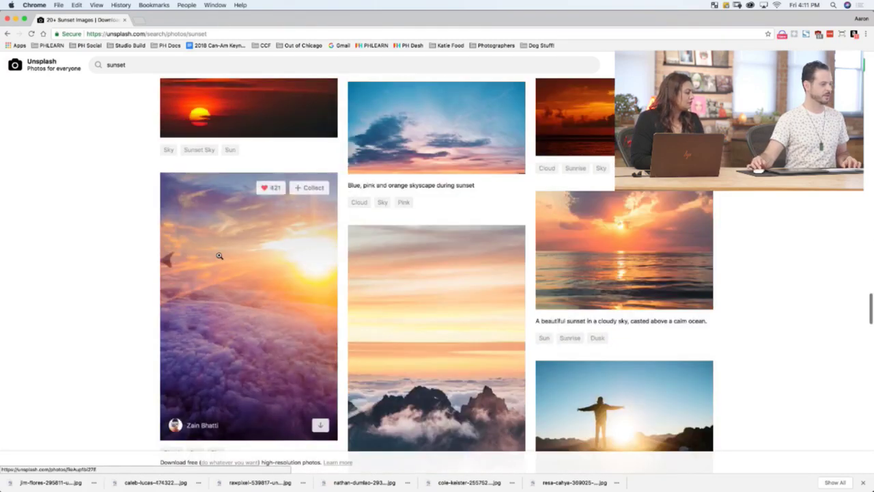
scroll(220, 256, "down", 4)
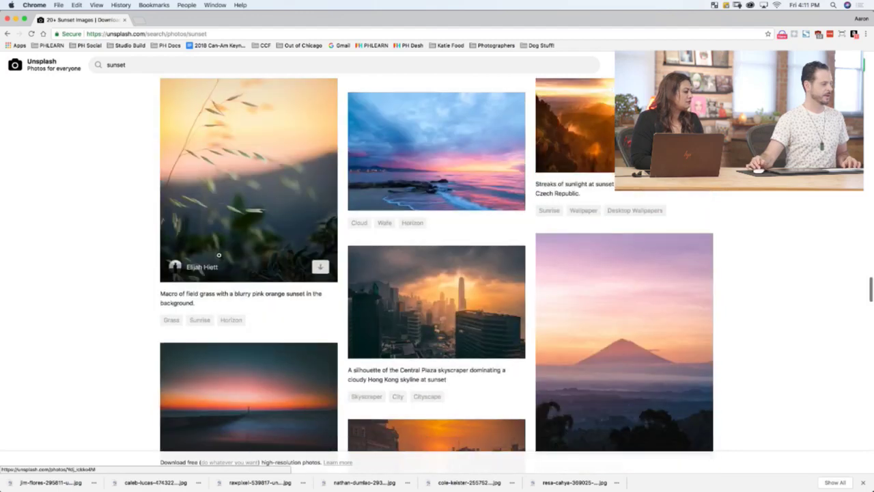
scroll(219, 256, "down", 5)
scroll(219, 256, "down", 5)
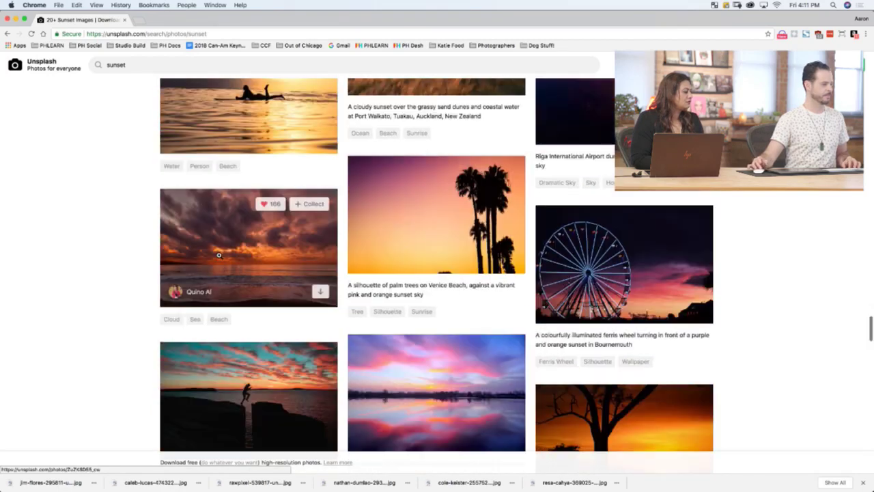
scroll(219, 253, "down", 1)
scroll(219, 256, "down", 5)
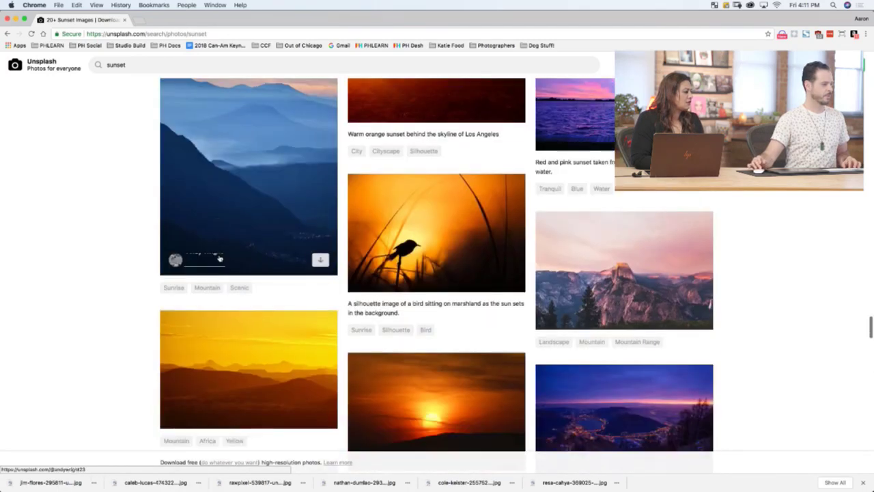
scroll(219, 255, "down", 4)
scroll(178, 263, "down", 3)
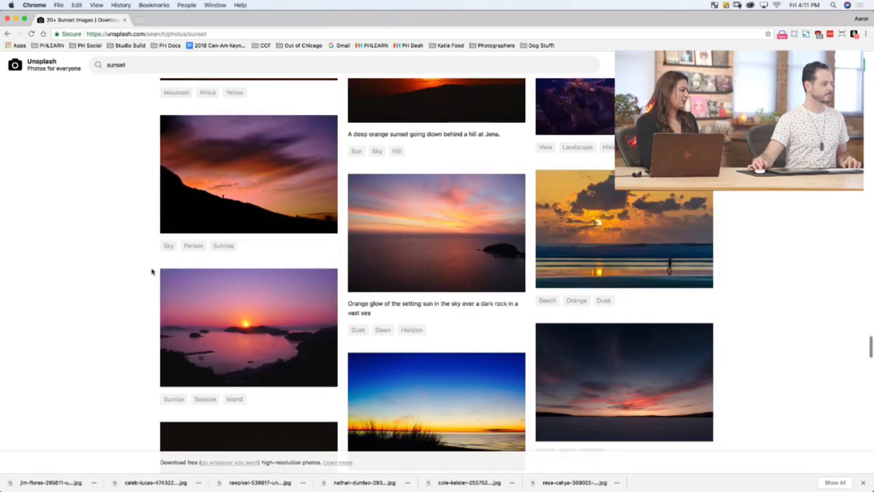
scroll(152, 272, "down", 10)
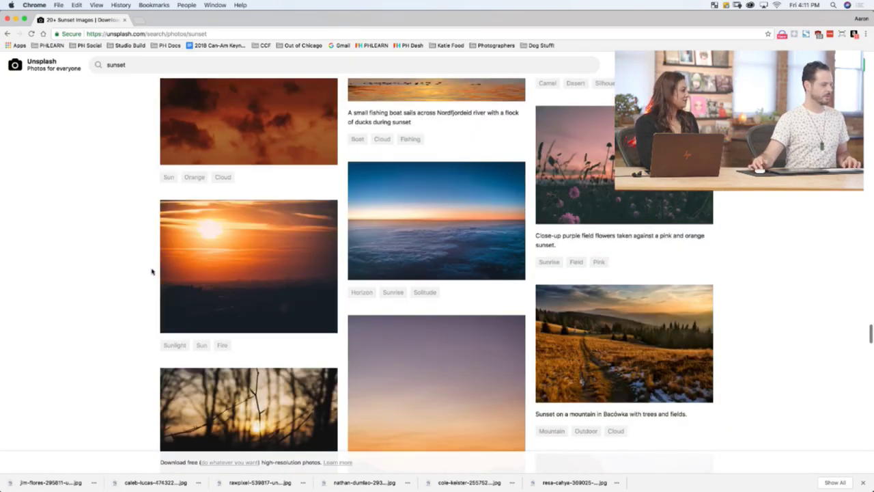
scroll(152, 272, "down", 3)
key("super+Tab")
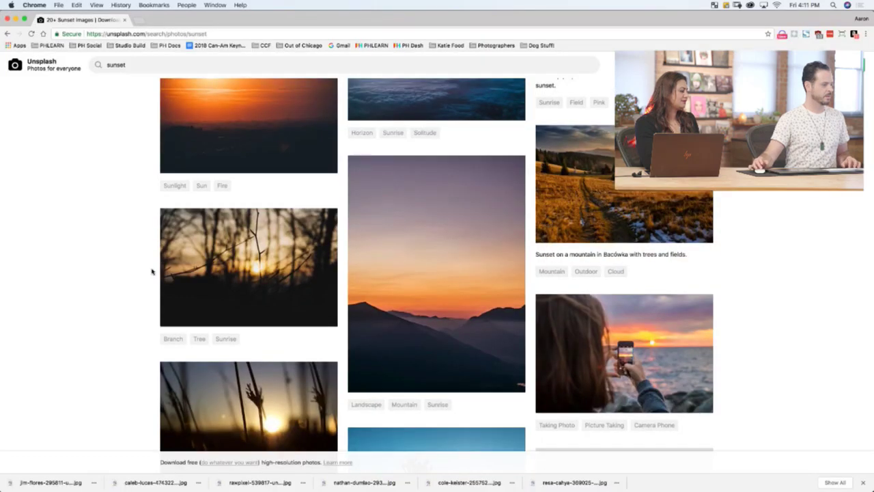
scroll(151, 272, "down", 7)
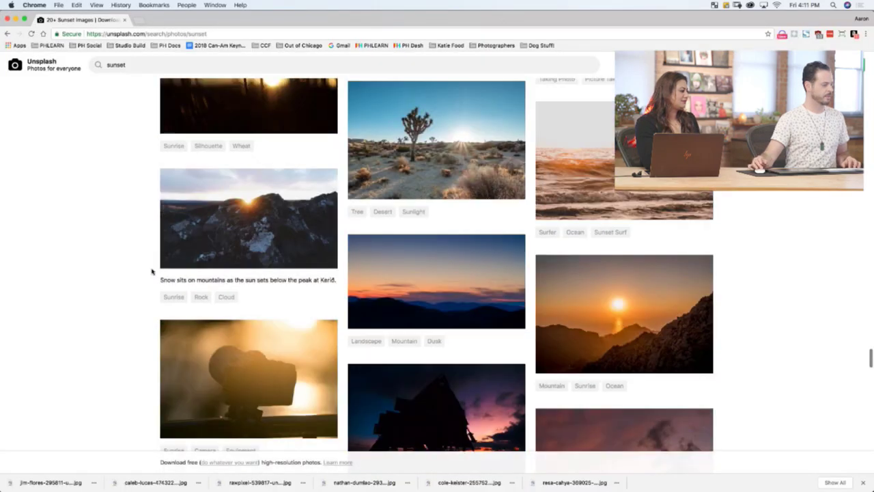
scroll(152, 272, "down", 9)
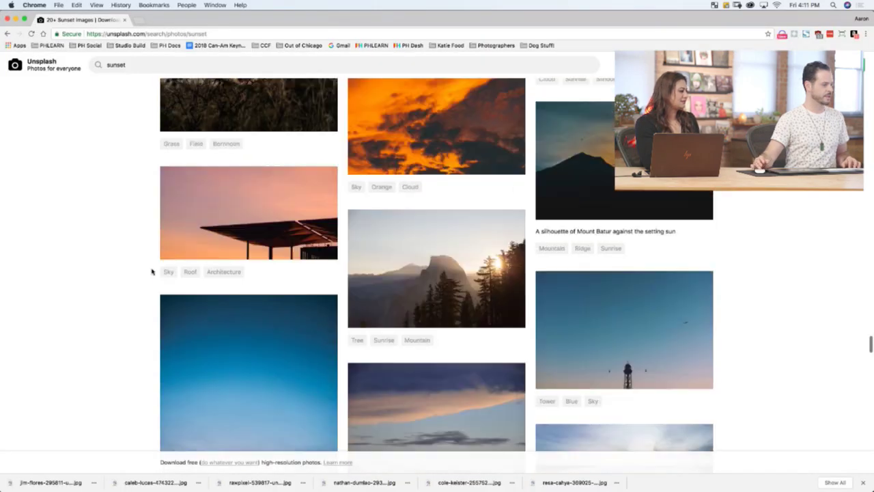
scroll(152, 272, "down", 8)
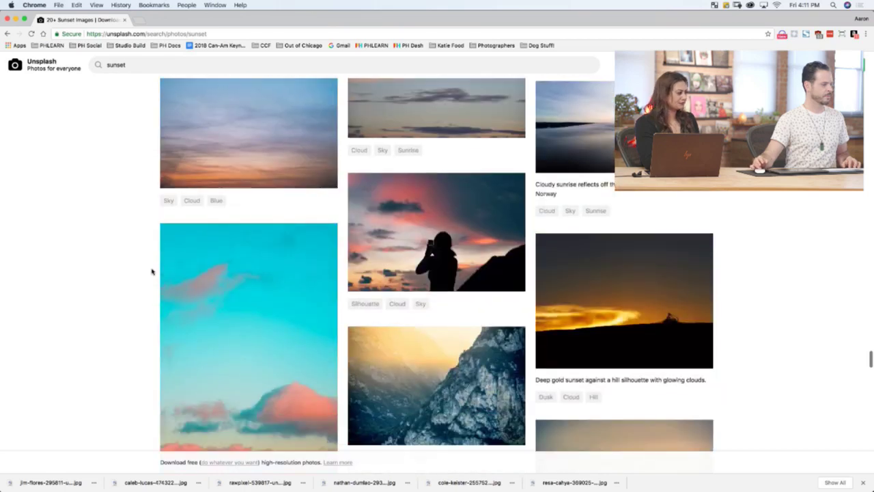
scroll(152, 272, "down", 11)
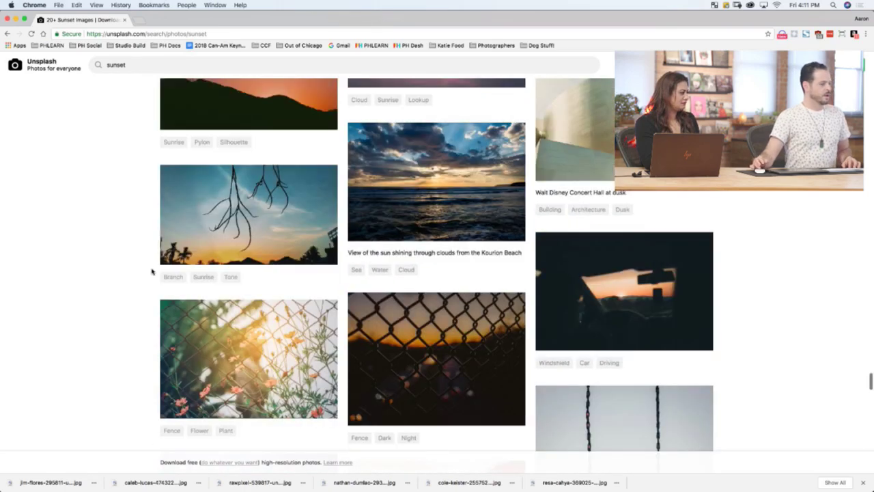
scroll(151, 272, "down", 11)
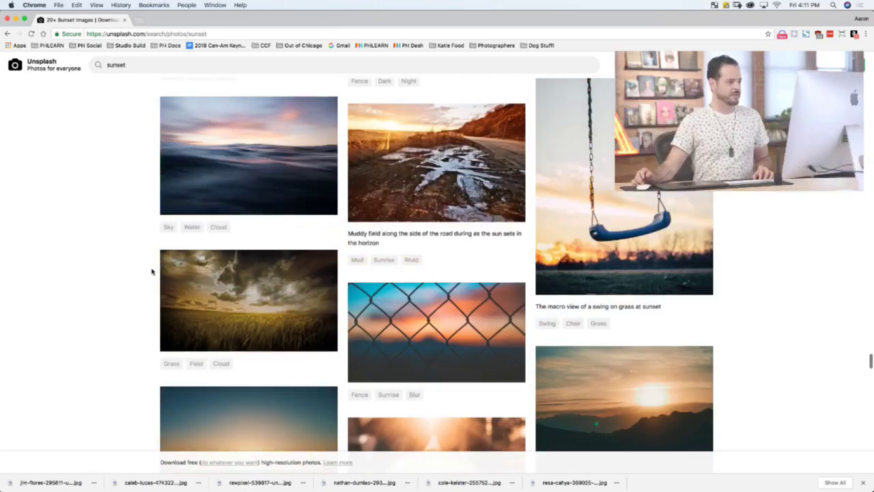
scroll(152, 272, "down", 11)
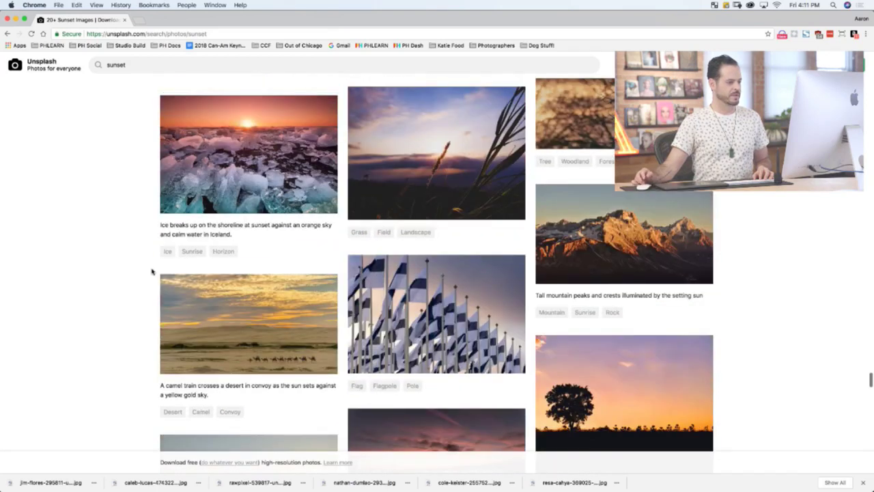
scroll(151, 272, "down", 4)
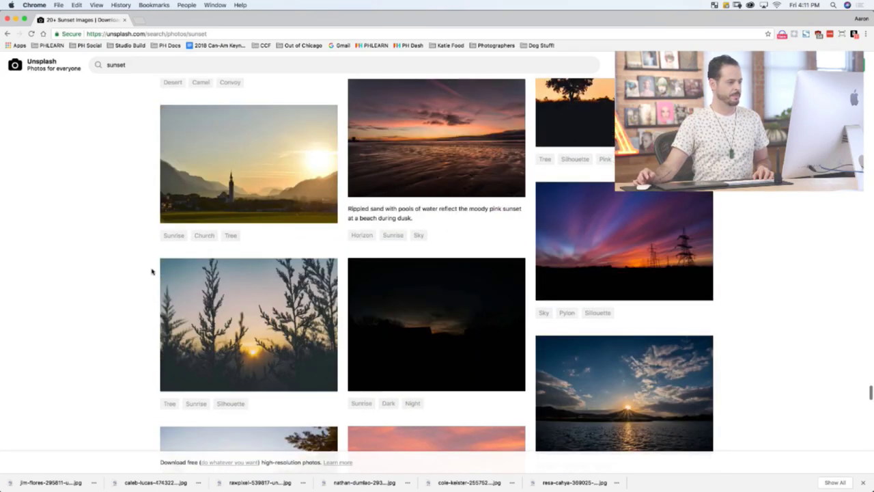
scroll(152, 272, "down", 8)
scroll(152, 272, "down", 7)
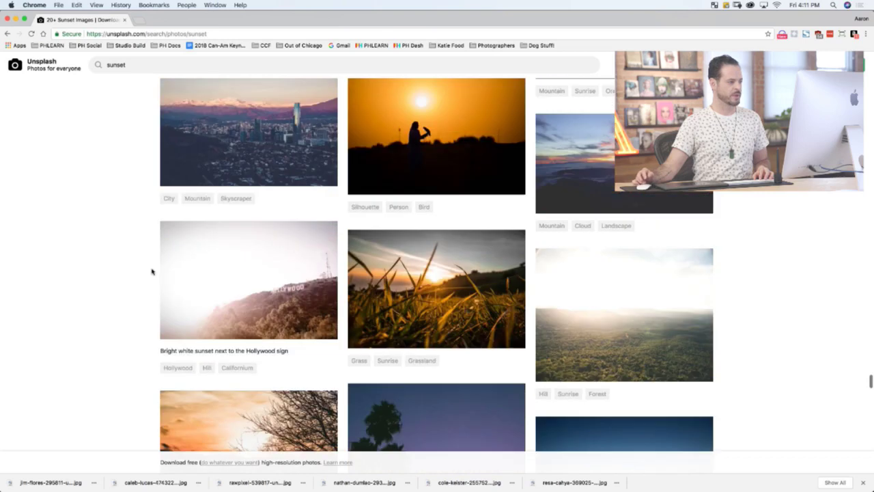
scroll(152, 271, "down", 11)
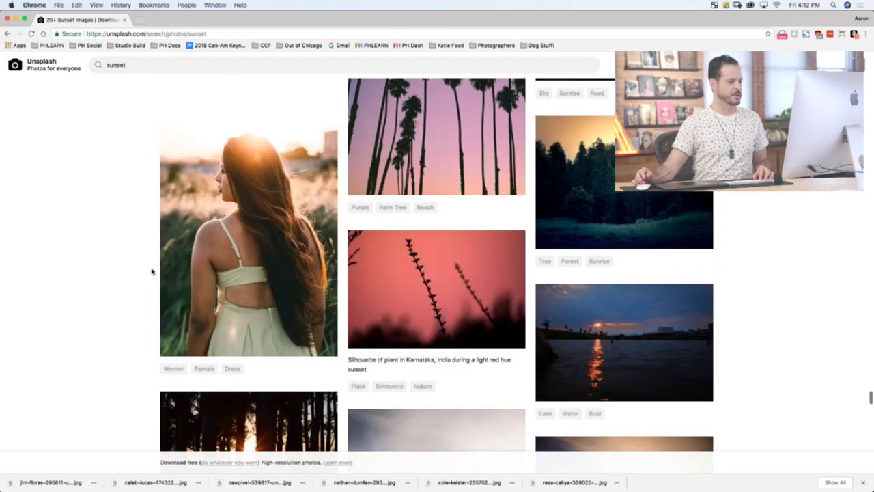
scroll(152, 272, "down", 9)
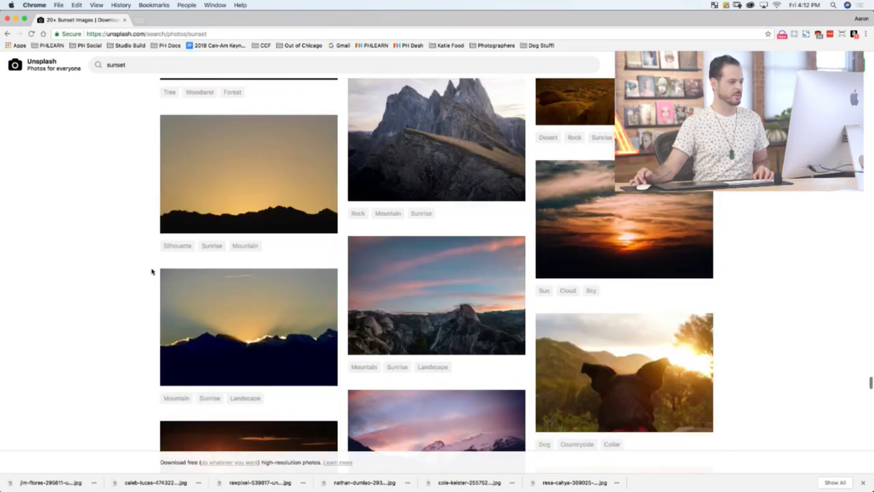
scroll(152, 272, "down", 8)
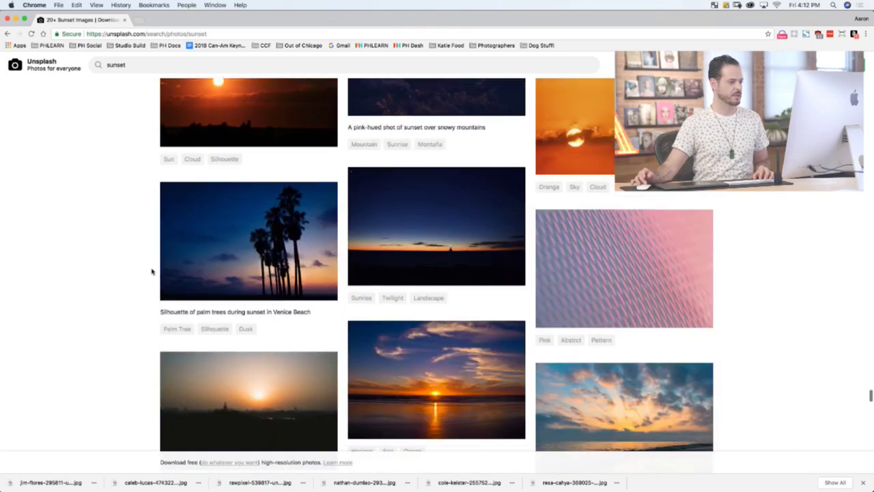
scroll(152, 272, "down", 6)
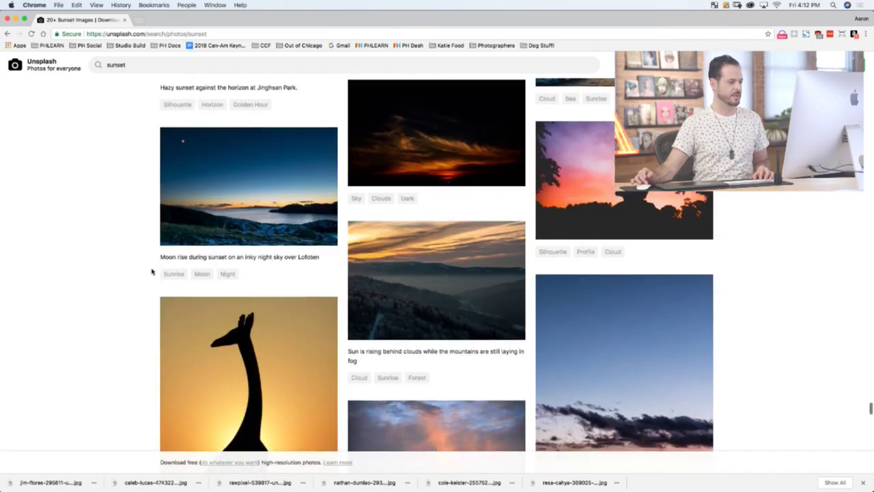
scroll(152, 272, "down", 15)
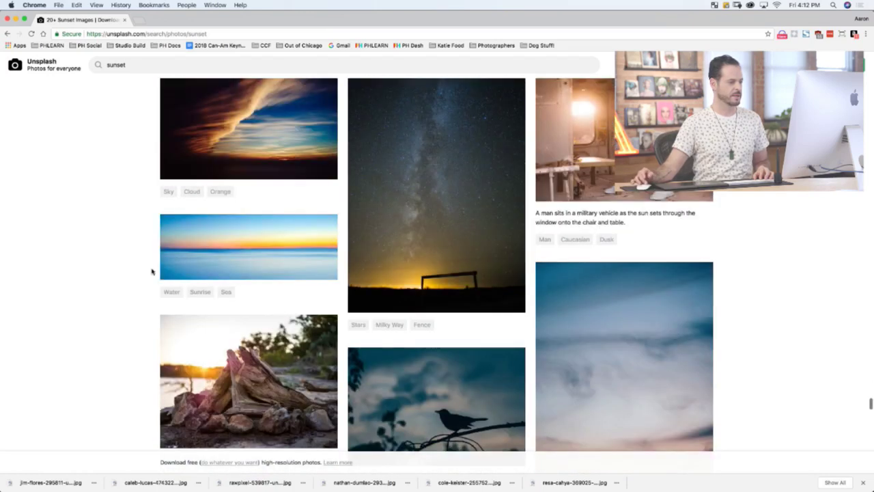
scroll(152, 272, "down", 15)
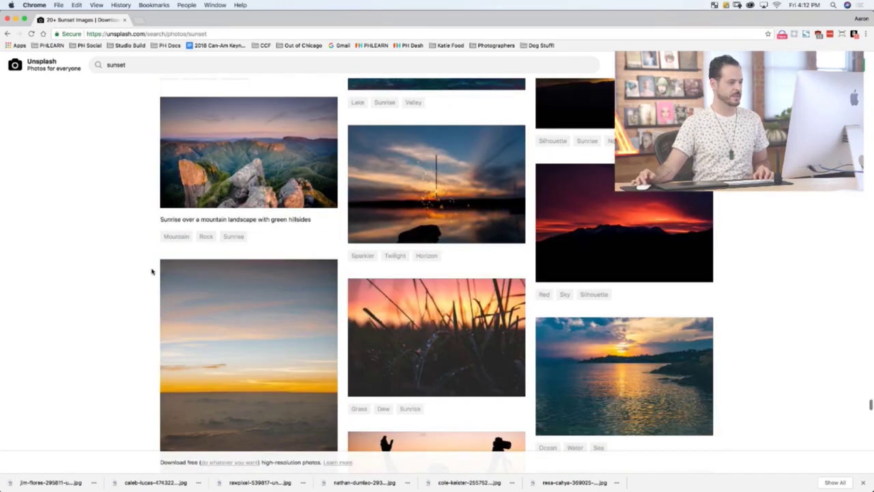
Download the sunset photo with a smooth, cloudless blue-to-orange sky above a dark mountain slope.
scroll(152, 272, "down", 4)
scroll(152, 272, "up", 2)
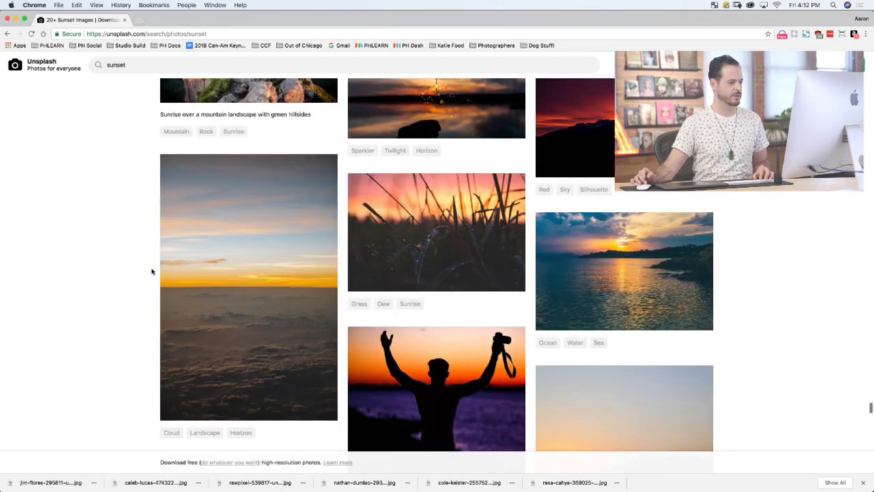
scroll(152, 272, "down", 3)
mouse_move(567, 252)
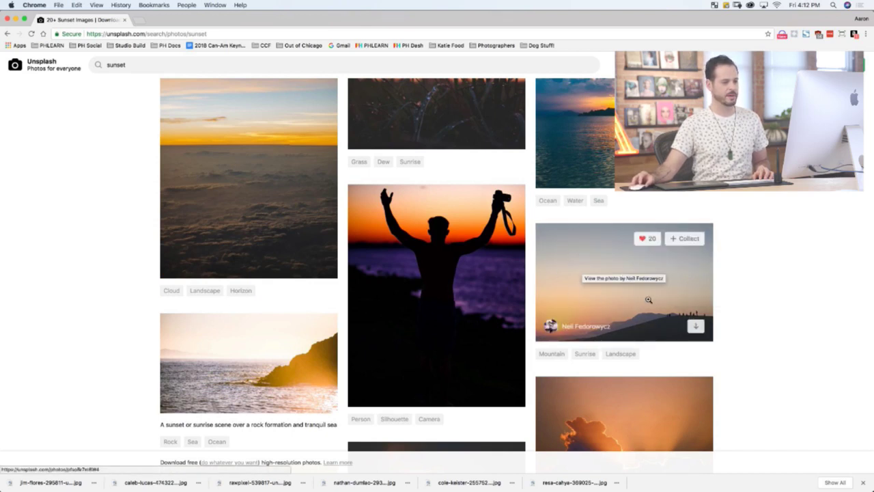
left_click(696, 327)
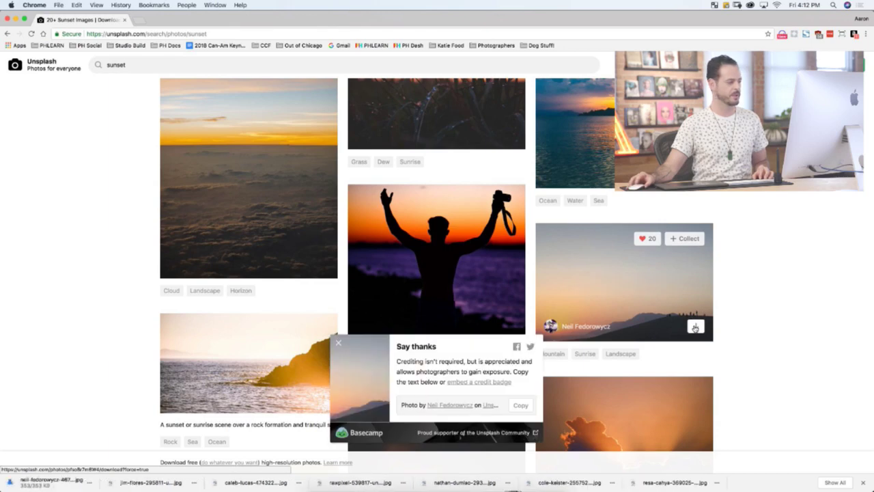
Switch to Photoshop and open the newly downloaded sunset JPEG from the Downloads folder.
key("super+Tab")
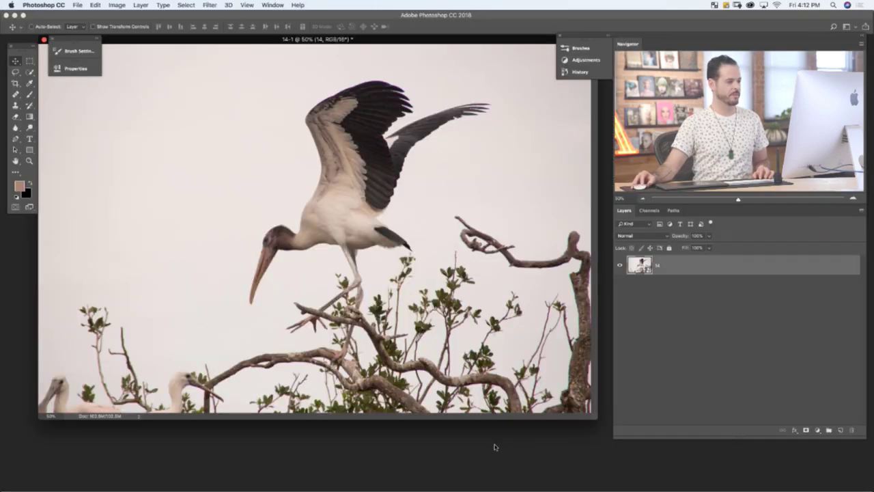
key("super+o")
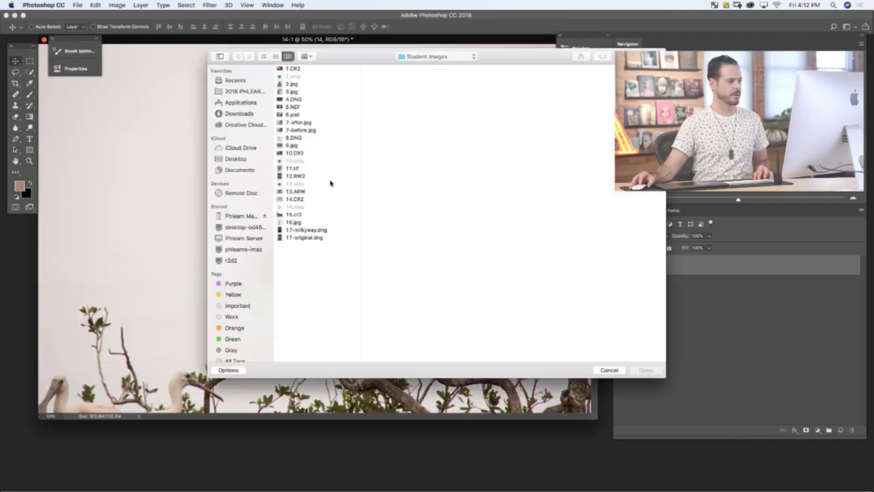
left_click(240, 114)
left_click(318, 99)
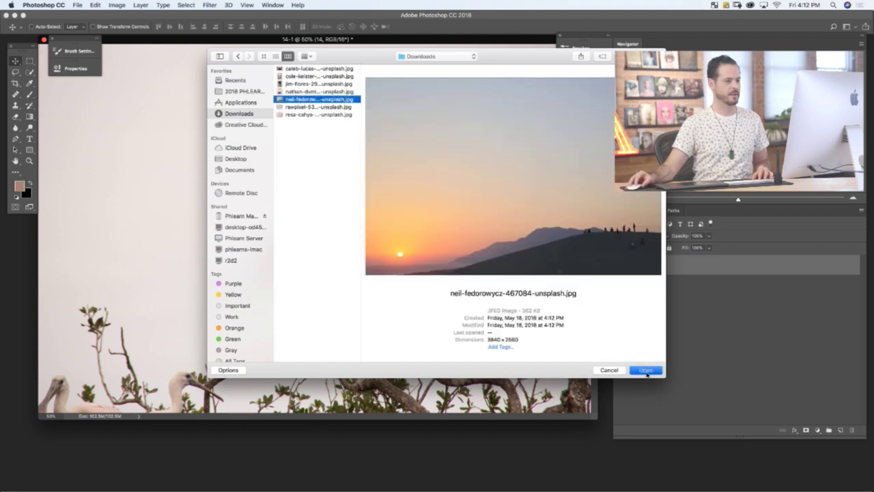
left_click(647, 370)
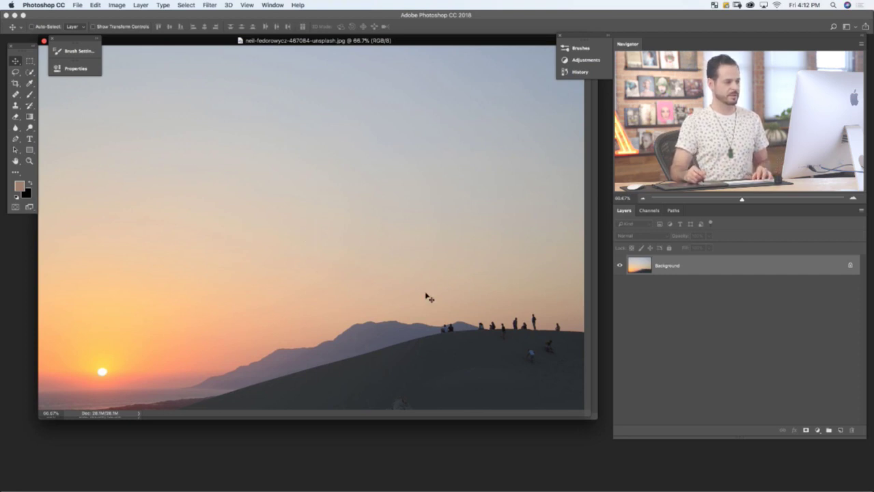
Bring the sunset photo into the stork document as a layer above the bird, and view the document in full-screen mode.
key("super+minus")
key("super+minus")
key("super+minus")
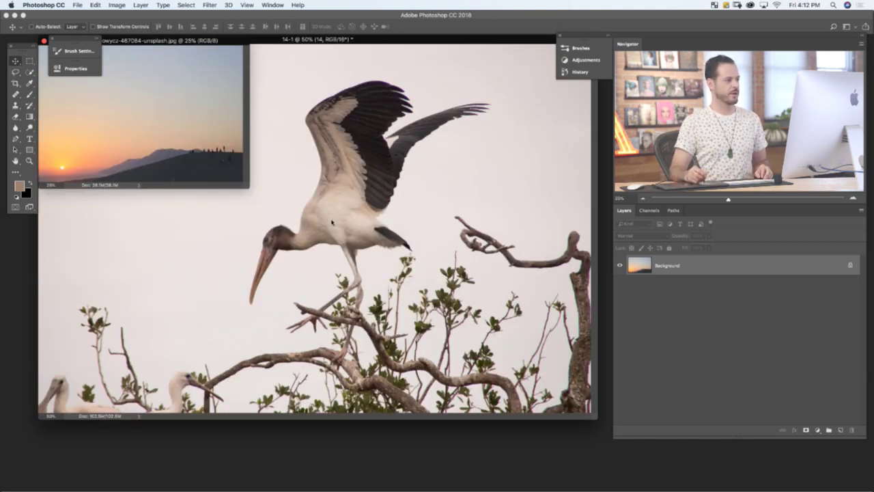
left_click_drag(332, 222, 387, 241)
key("f")
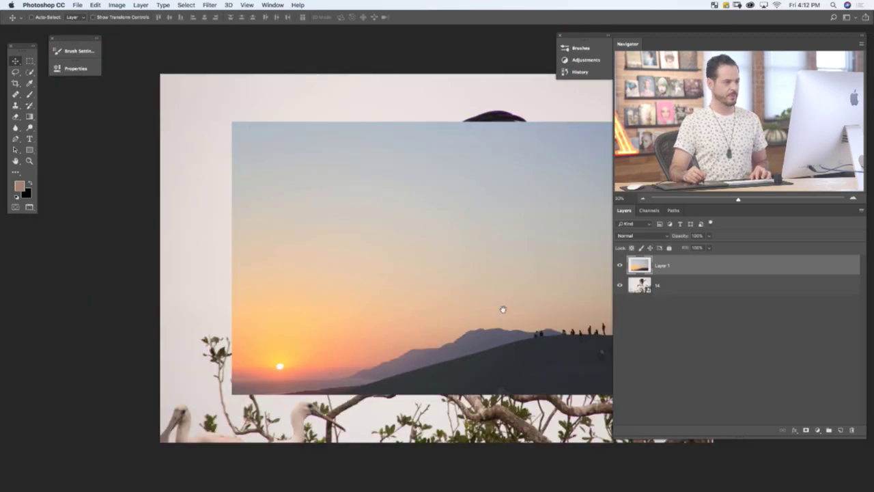
left_click_drag(504, 309, 404, 304)
left_click(446, 290, "alt")
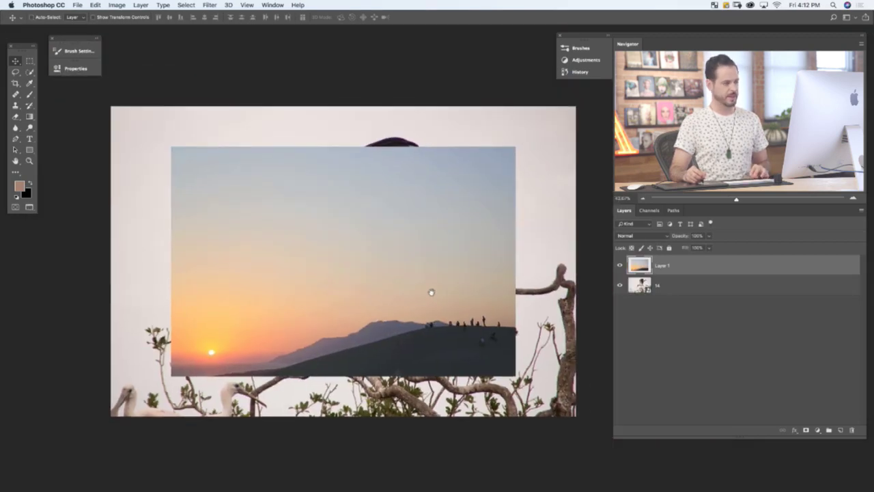
Free-transform the sunset layer to cover the whole canvas, and stretch it downward until its mountains fall below the canvas edge.
key("ctrl+t")
left_click_drag(518, 143, 594, 94)
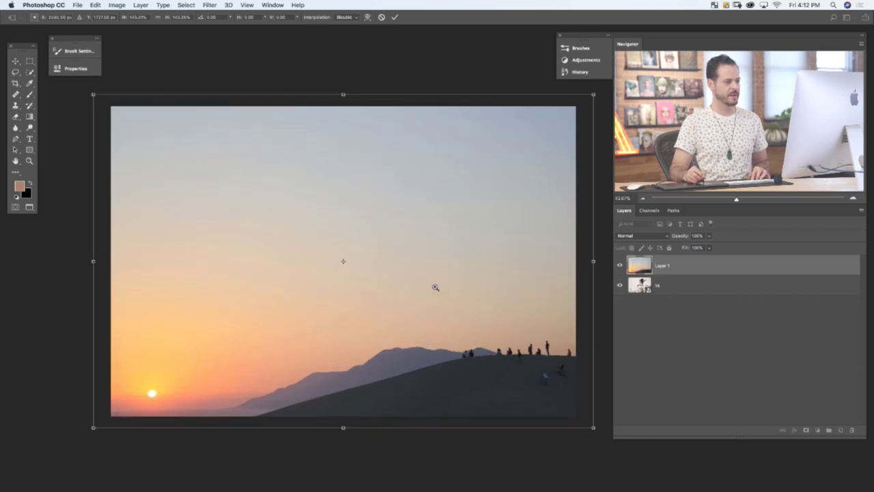
left_click(435, 286, "alt")
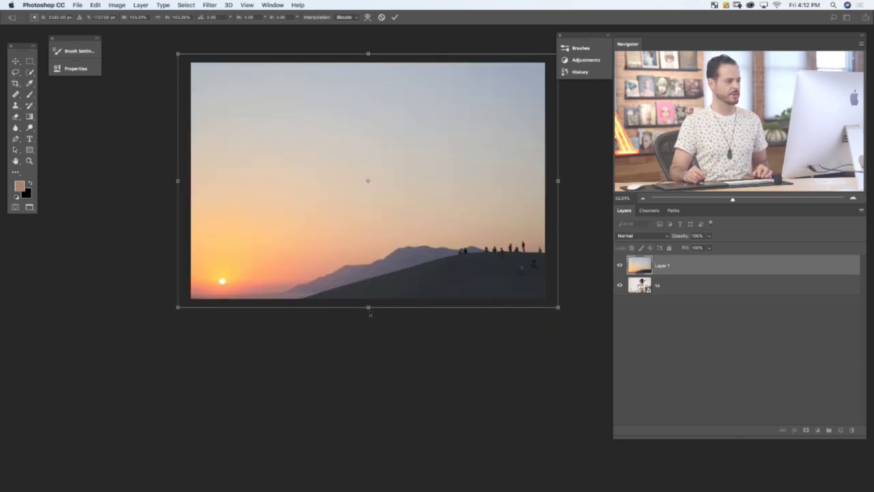
left_click_drag(370, 315, 371, 381)
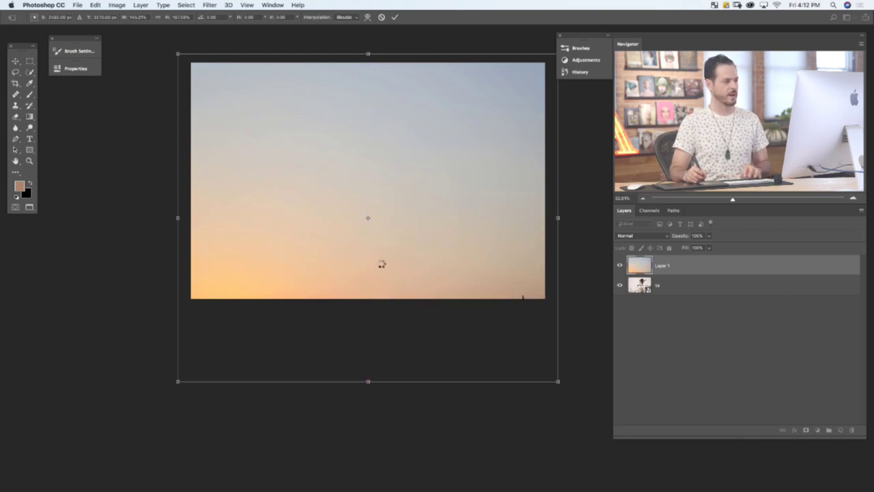
key("Return")
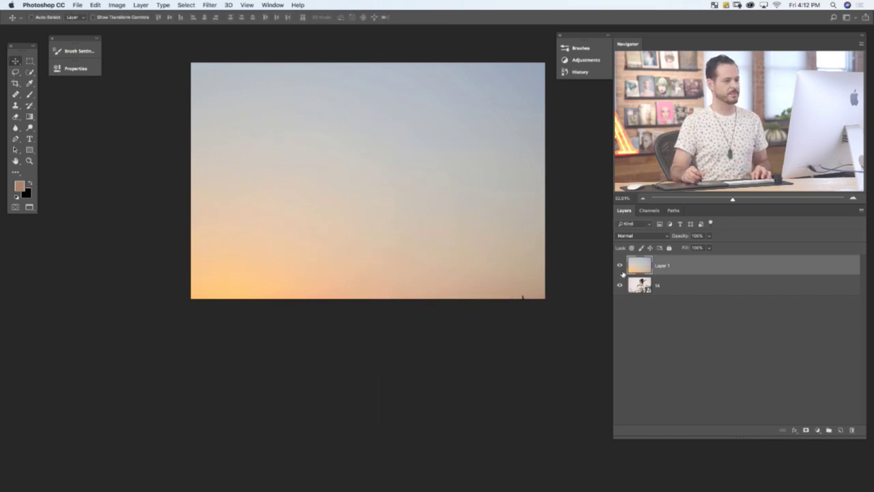
Toggle the sky layer's visibility to compare the plain sky with the stork photo beneath, leaving the sky layer visible and selected.
left_click(619, 265)
left_click(670, 287)
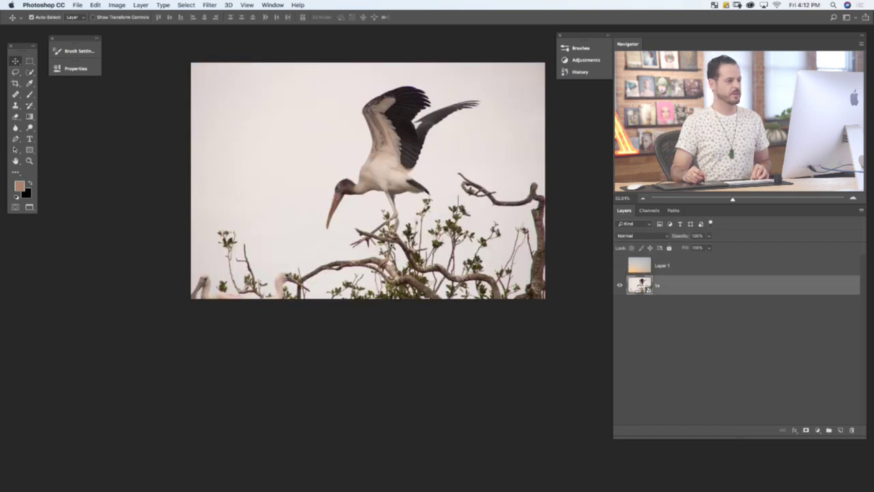
scroll(368, 180, "up", 2)
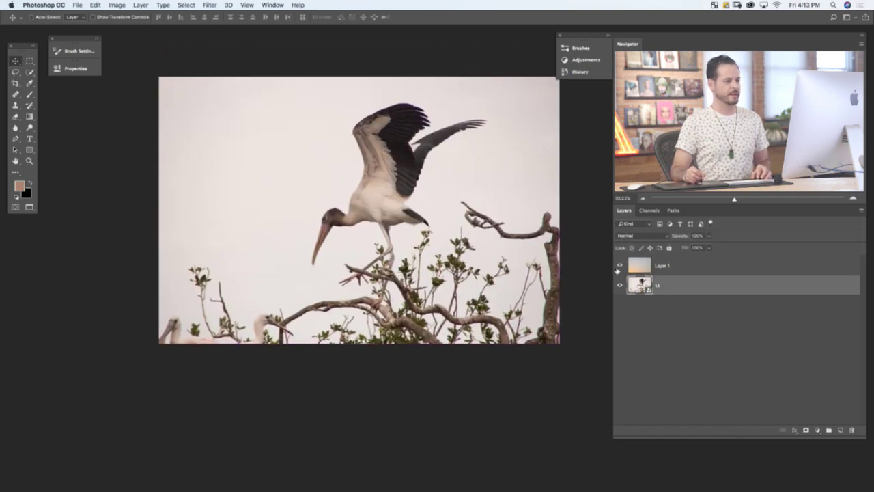
left_click(619, 265)
left_click(619, 265)
left_click(619, 266)
left_click(620, 266)
left_click(619, 266)
left_click(617, 268)
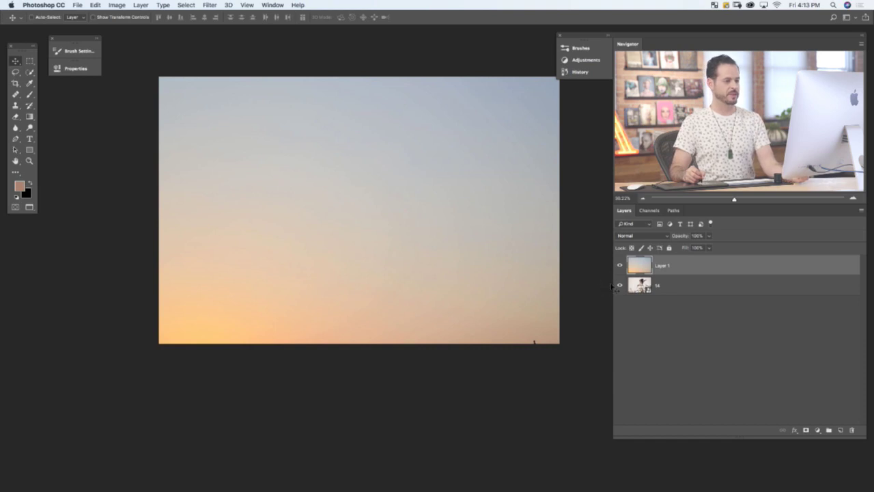
Try the Darken blend mode on the sky layer, and set it to Multiply instead.
left_click(634, 236)
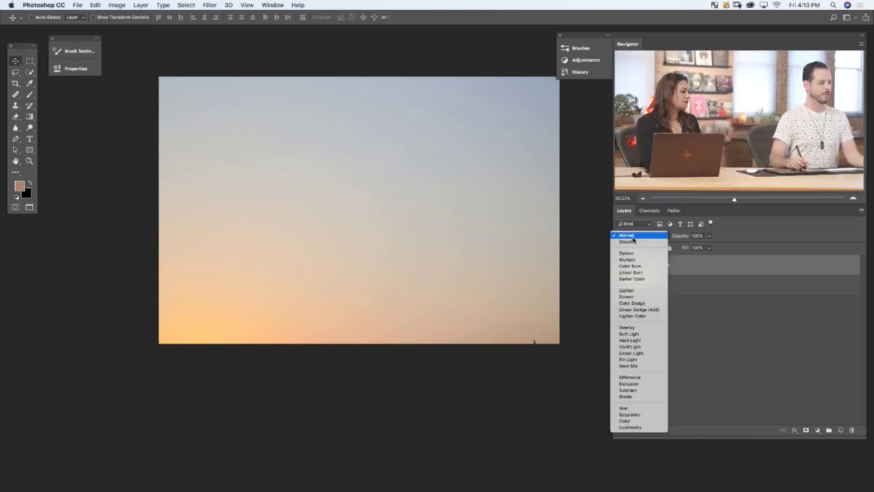
left_click(633, 252)
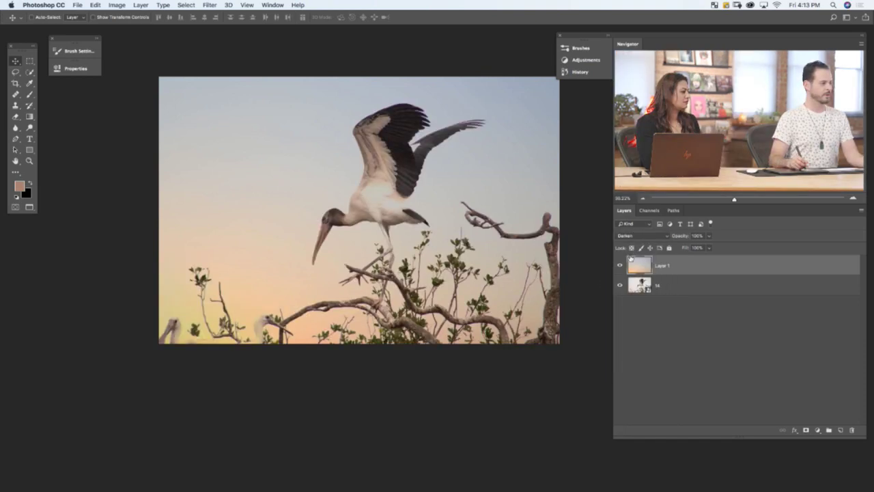
left_click(632, 235)
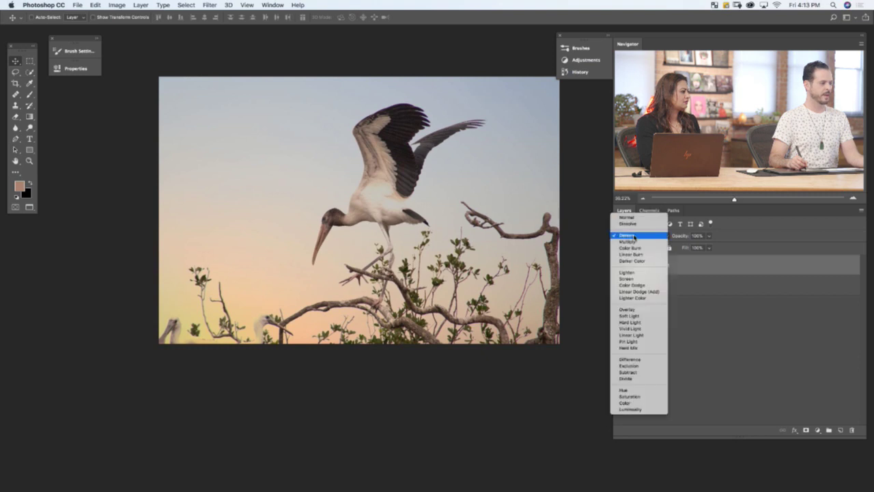
left_click(631, 241)
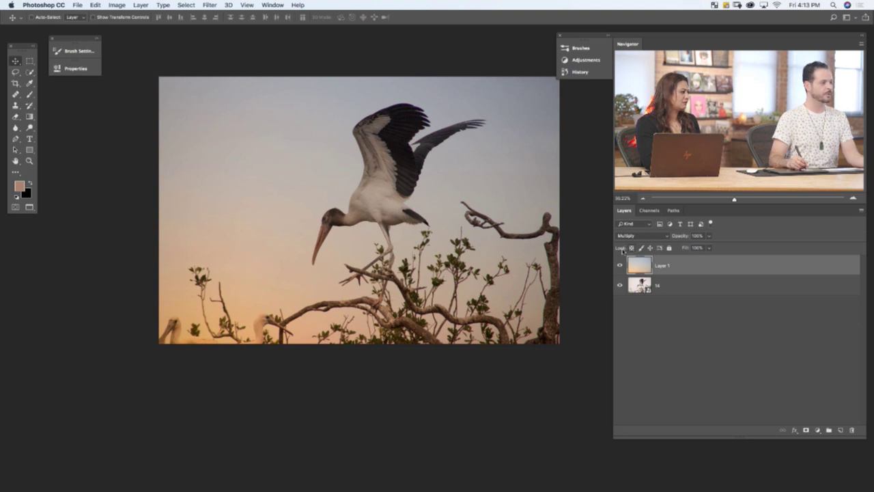
Compare the stork photo with and without the Multiply sky layer, and leave the sky layer hidden.
left_click(620, 268)
left_click(620, 268)
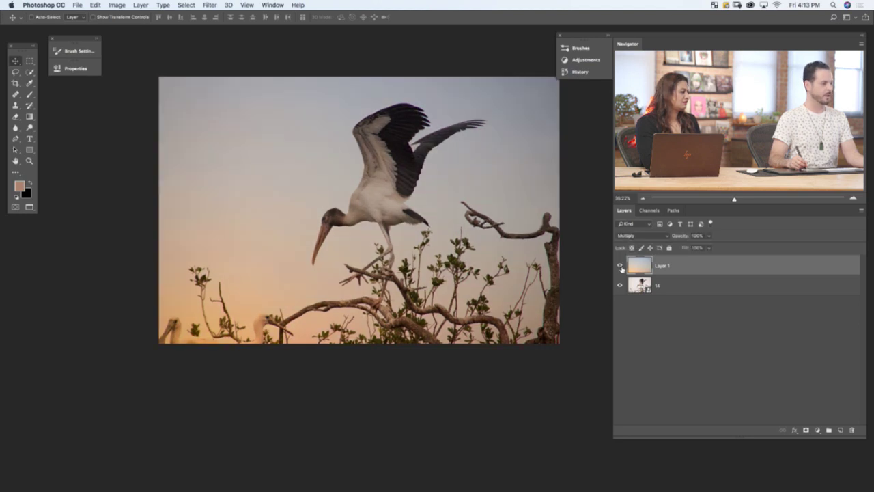
left_click(621, 268)
left_click(620, 267)
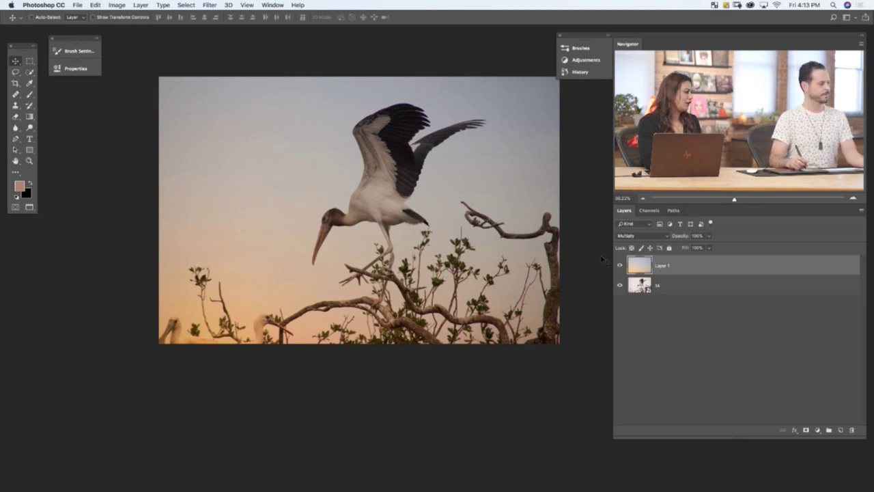
left_click(620, 267)
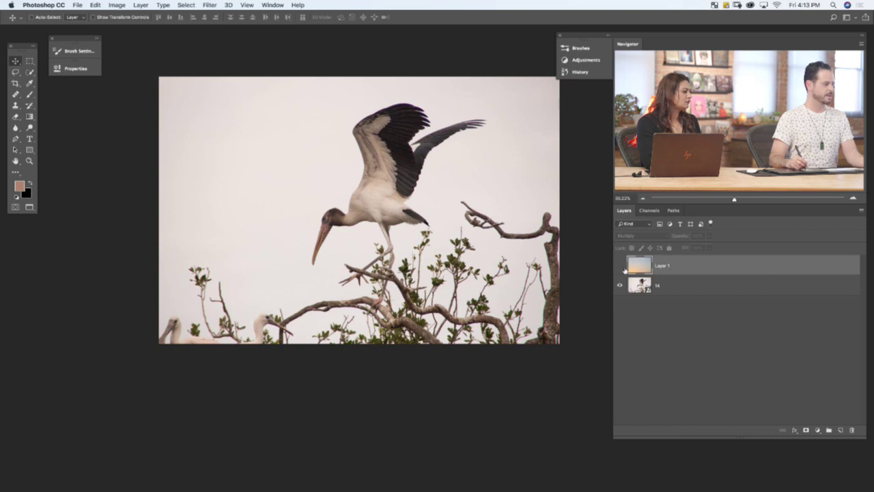
left_click(620, 266)
left_click(620, 266)
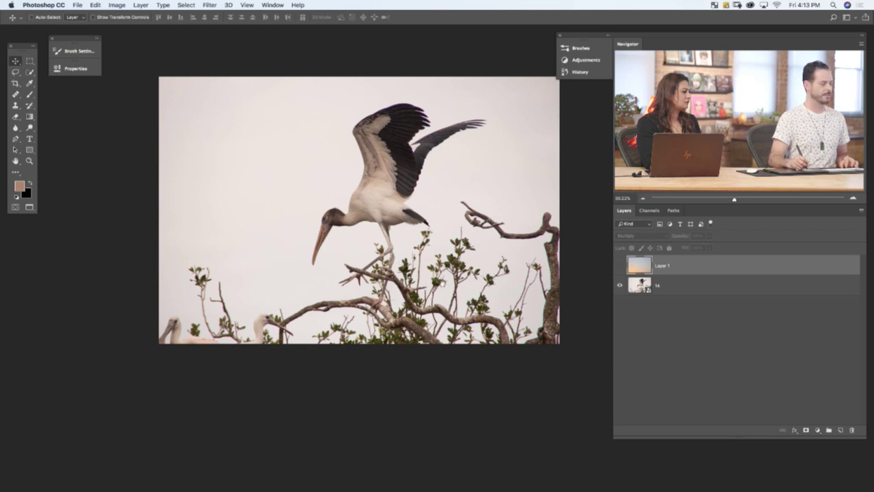
Examine the stork and branches, and compare the Red, Green and Blue channels for contrast between the subject and the background.
scroll(309, 290, "up", 2)
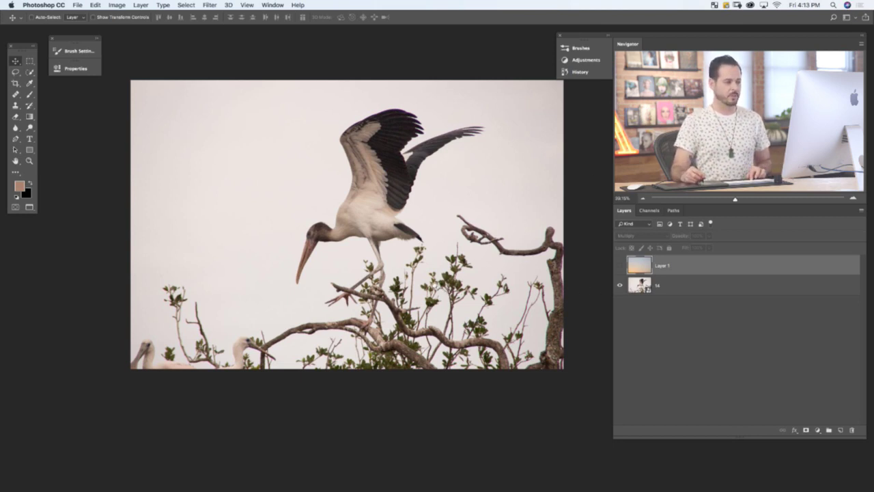
scroll(433, 280, "up", 2)
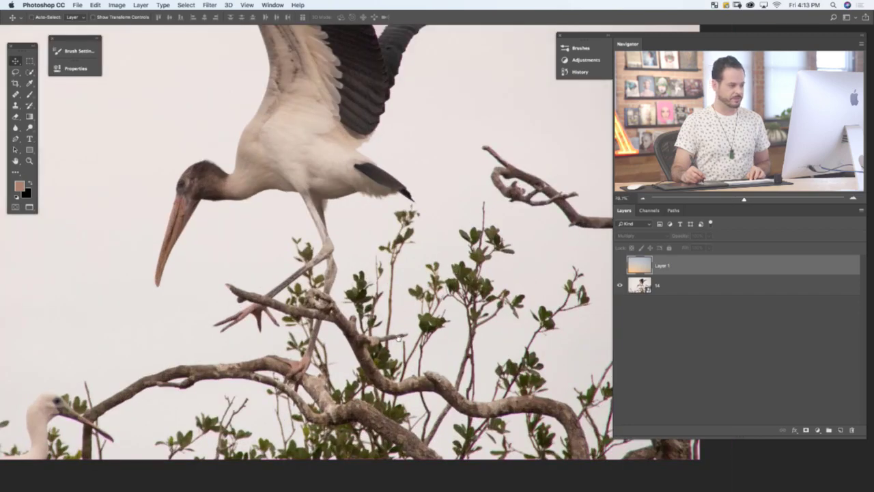
scroll(418, 314, "down", 2)
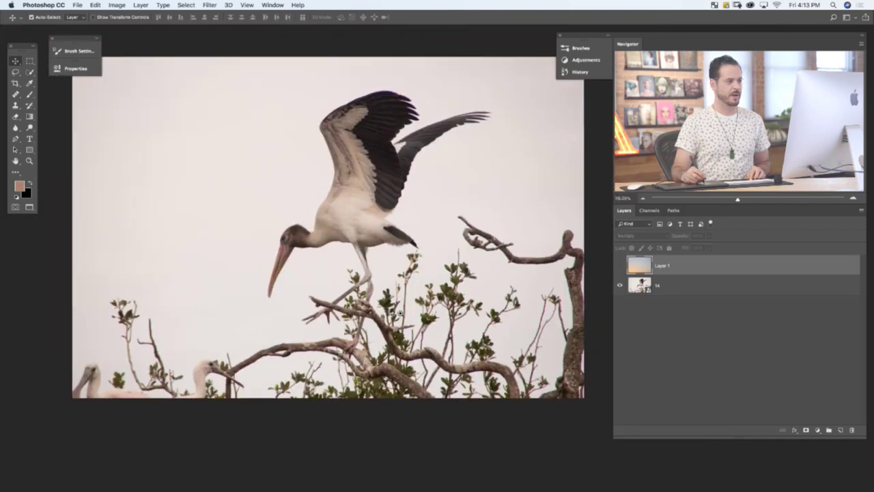
left_click_drag(379, 326, 389, 337)
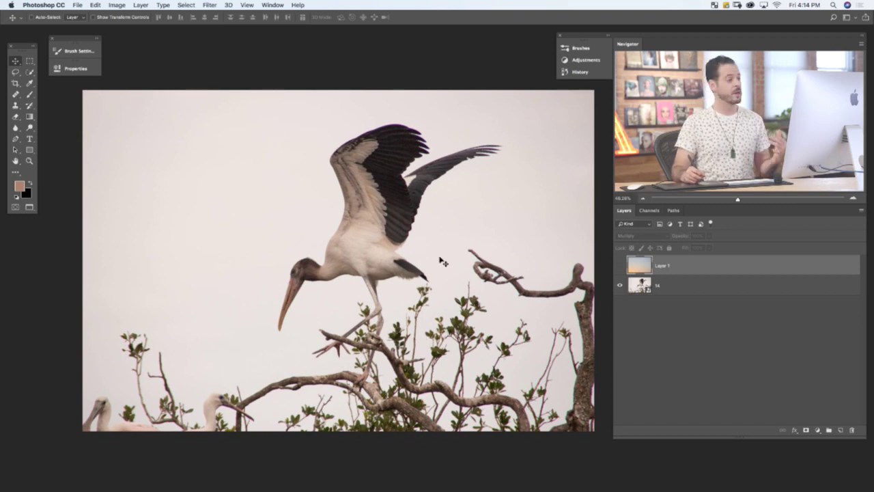
left_click(264, 7)
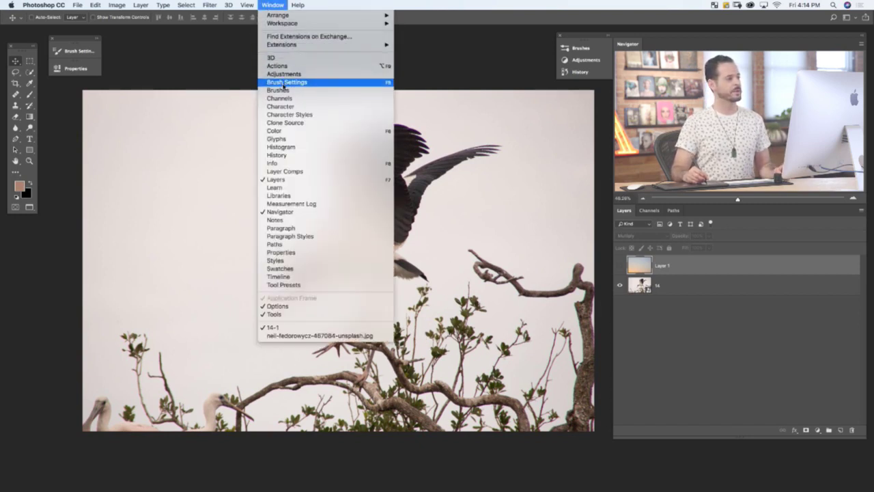
left_click(650, 210)
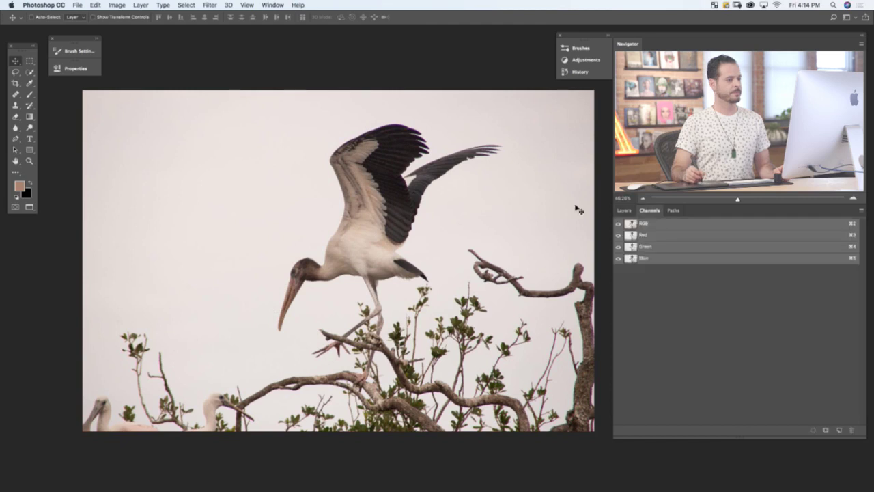
left_click(653, 236)
left_click(654, 247)
left_click(653, 259)
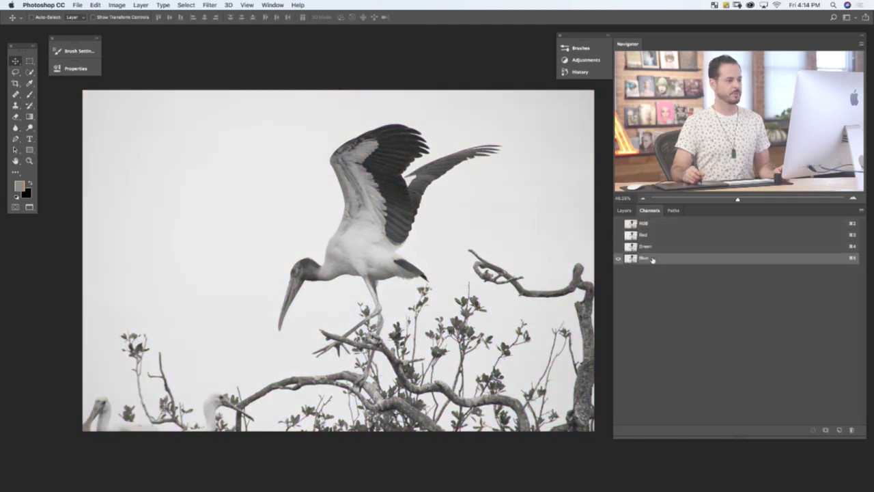
left_click(654, 247)
left_click(652, 236)
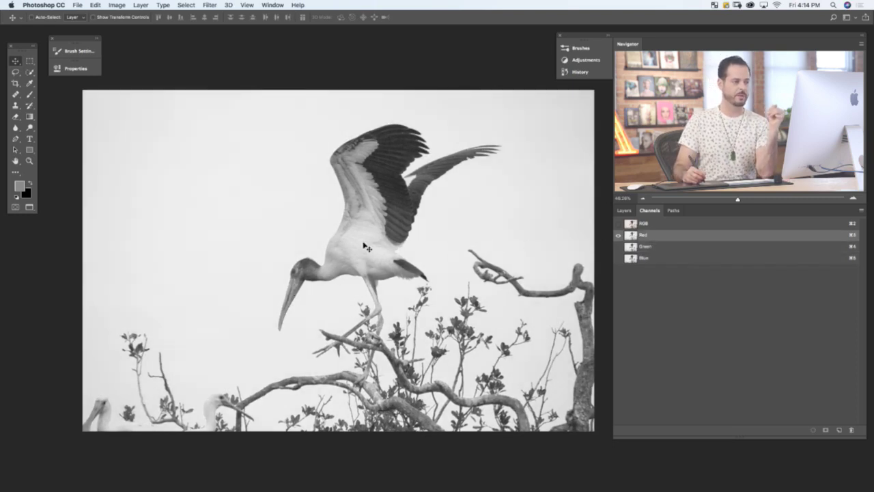
Duplicate the stork photo's Blue channel.
left_click(662, 263)
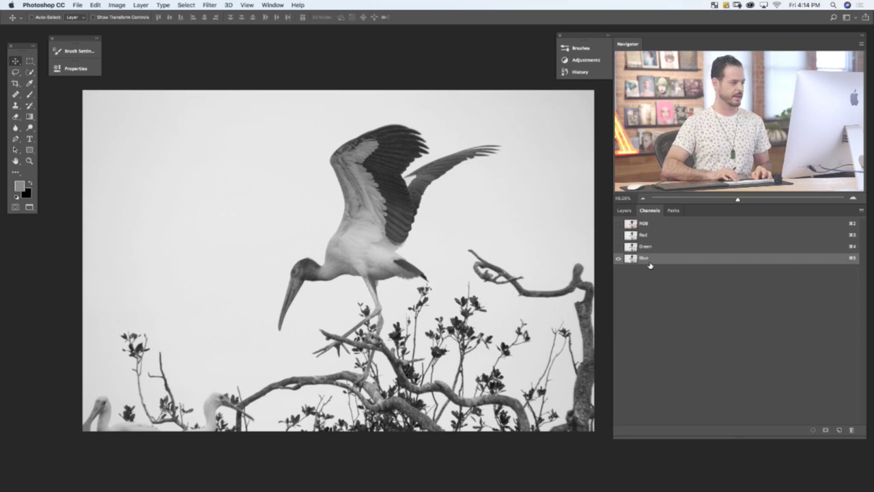
key("super+l")
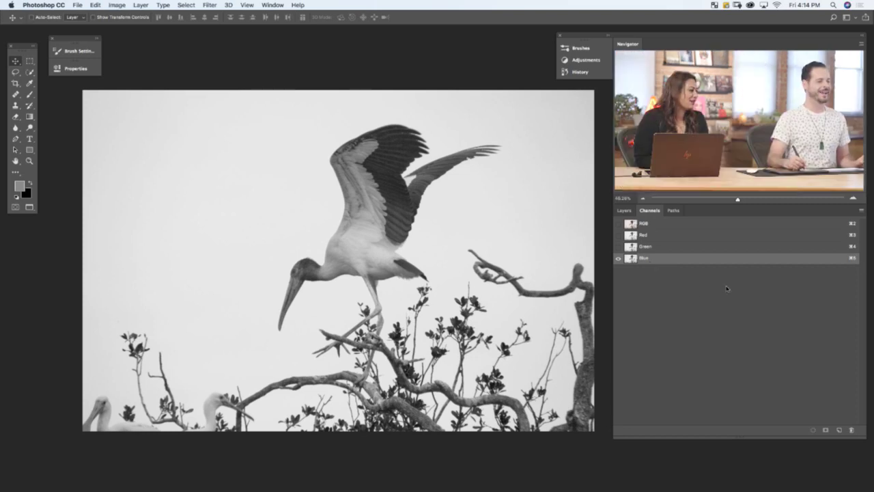
left_click_drag(727, 258, 833, 429)
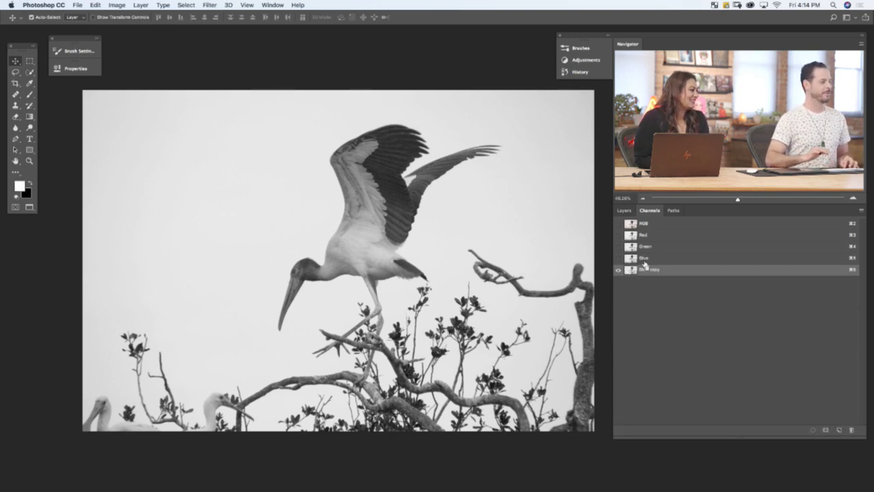
Apply Levels to the Blue copy channel with input levels 179, 1.00 and 207, sampling the pale background as the white point.
key("super+l")
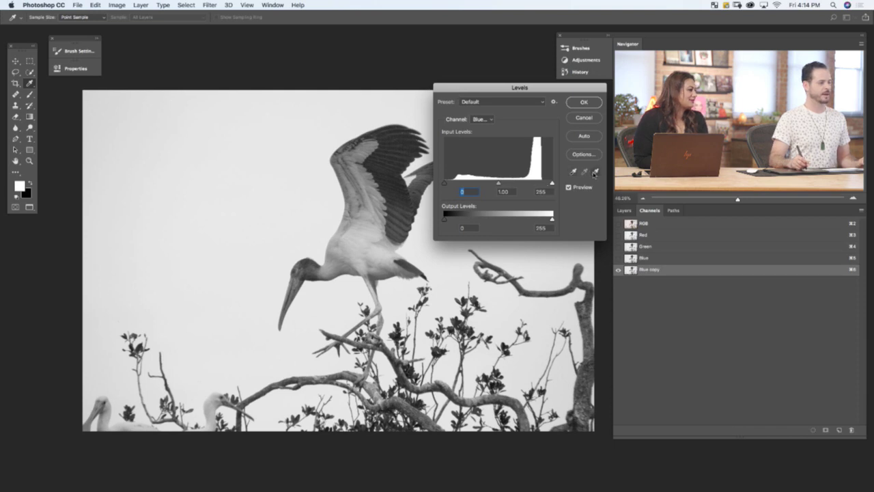
left_click(595, 172)
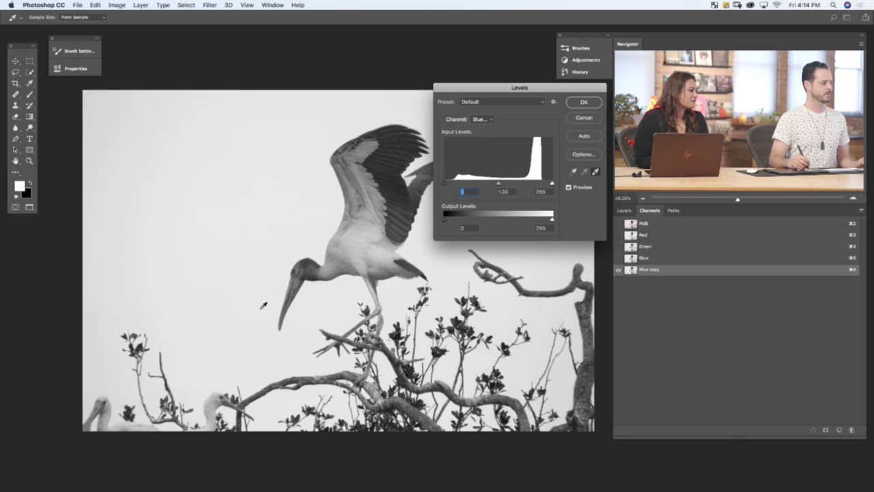
left_click(252, 307)
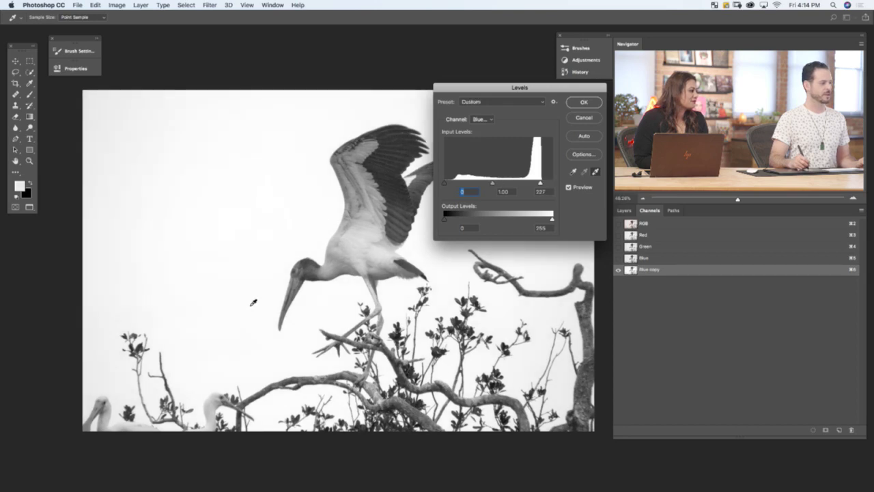
left_click_drag(447, 184, 517, 184)
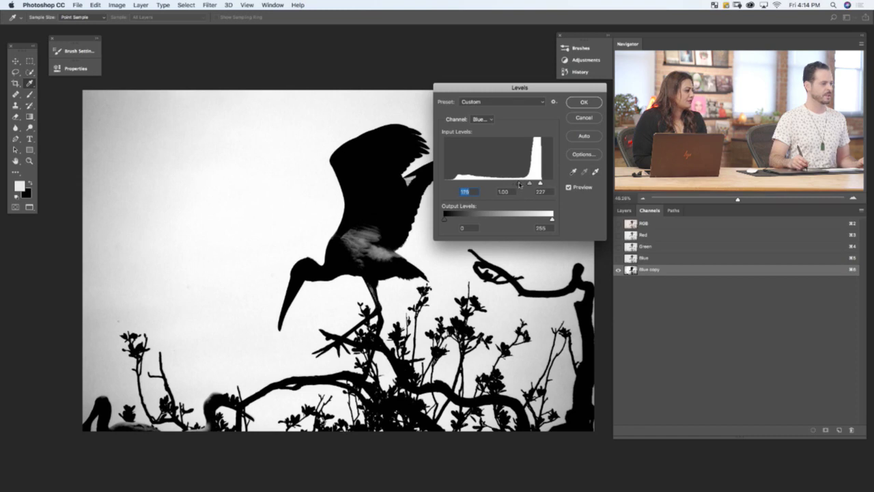
left_click(595, 172)
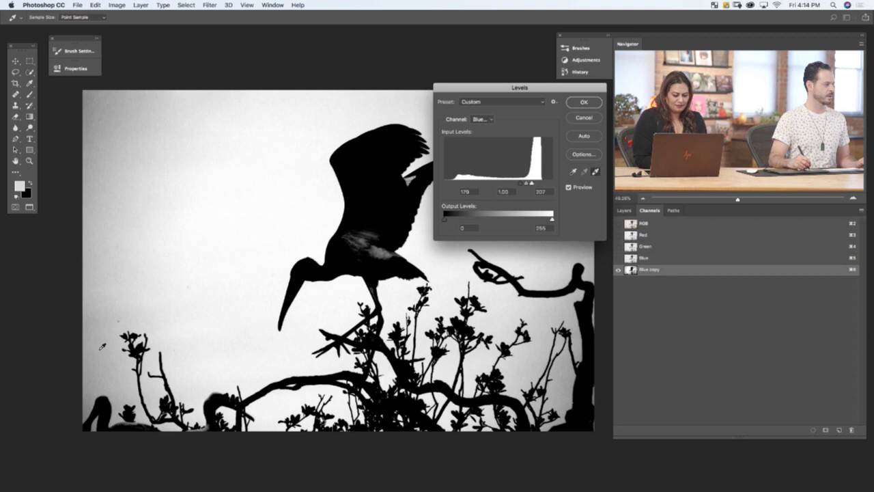
left_click(106, 344)
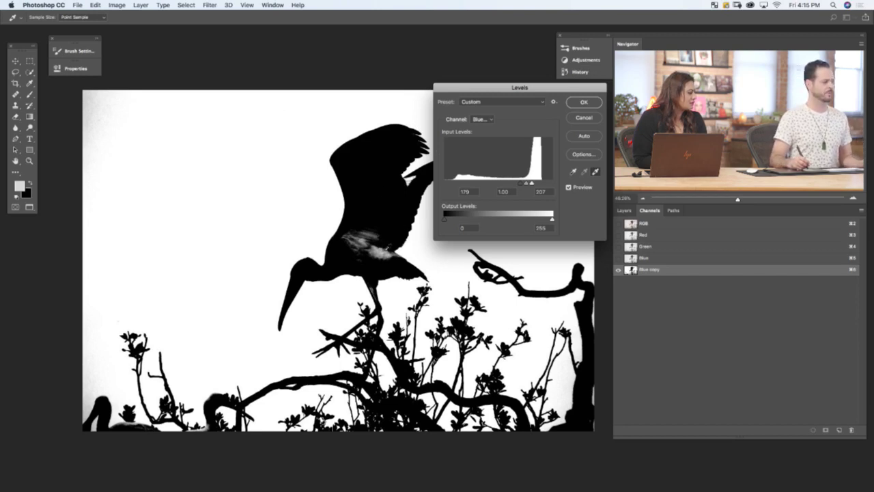
left_click(585, 102)
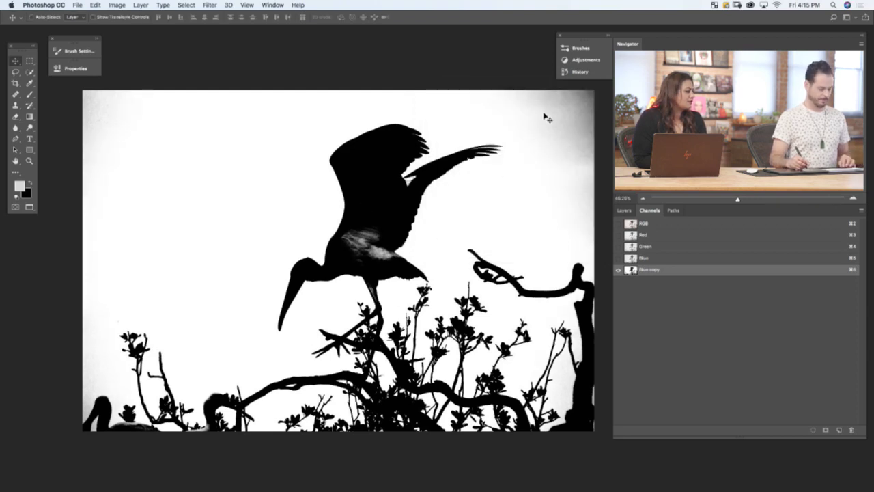
Load the Blue copy channel as a selection and turn it into a layer mask on the sky layer.
key("b")
left_click_drag(526, 159, 495, 167)
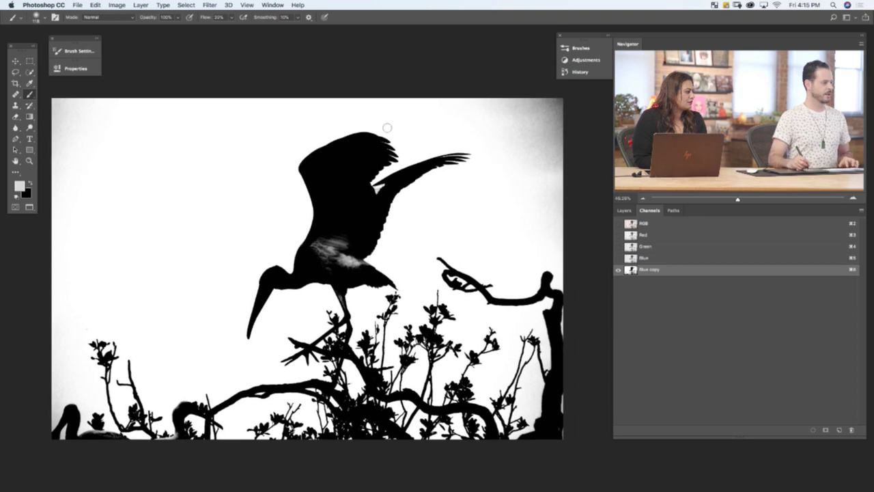
left_click_drag(386, 323, 397, 312)
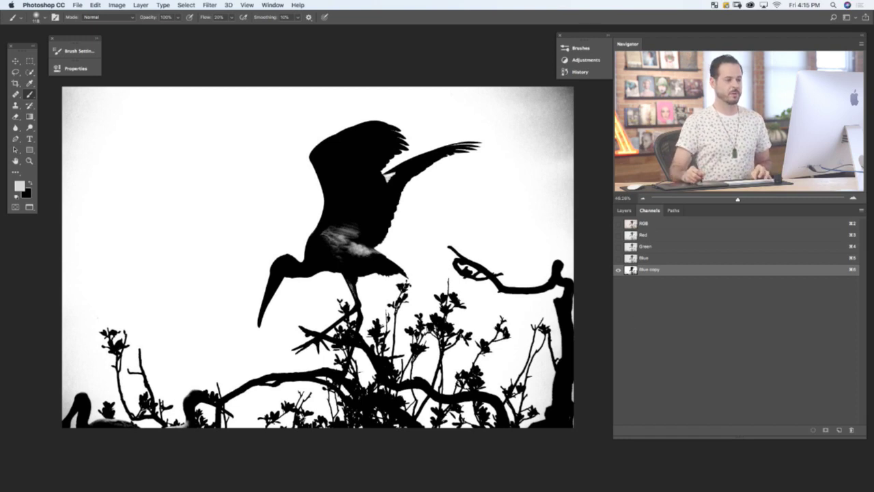
left_click(631, 272, "super")
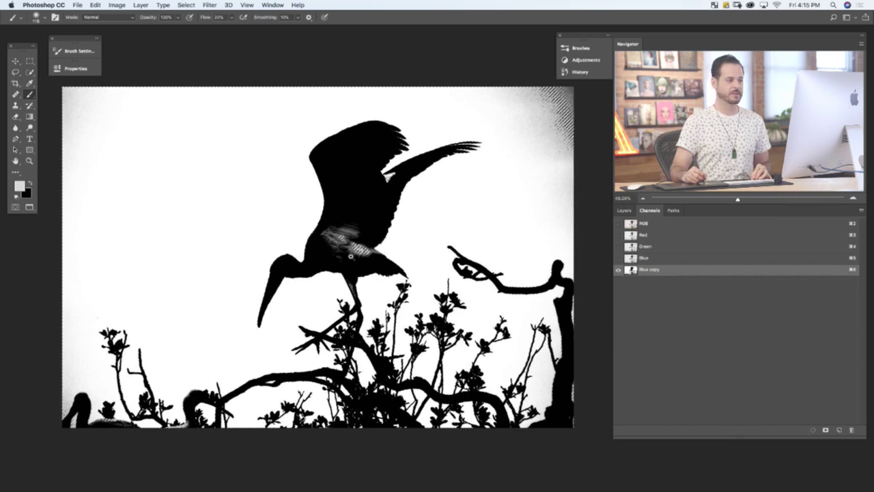
scroll(350, 256, "up", 5)
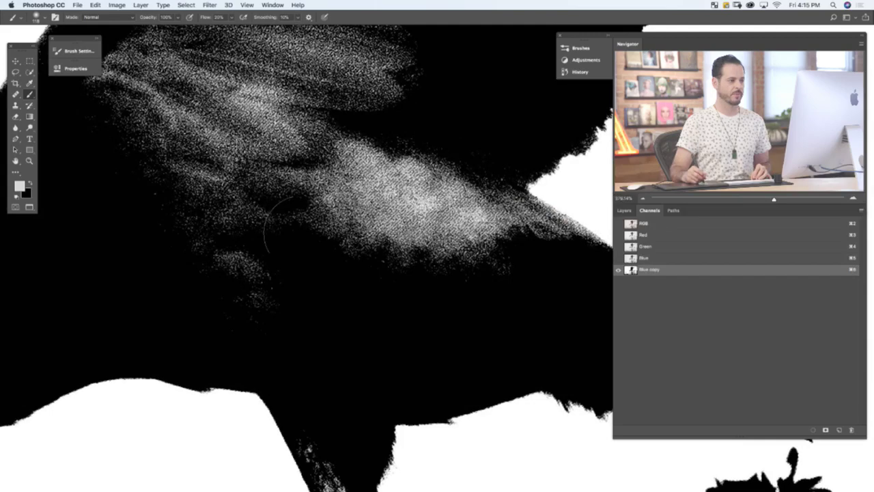
scroll(403, 273, "down", 2)
scroll(403, 274, "down", 3)
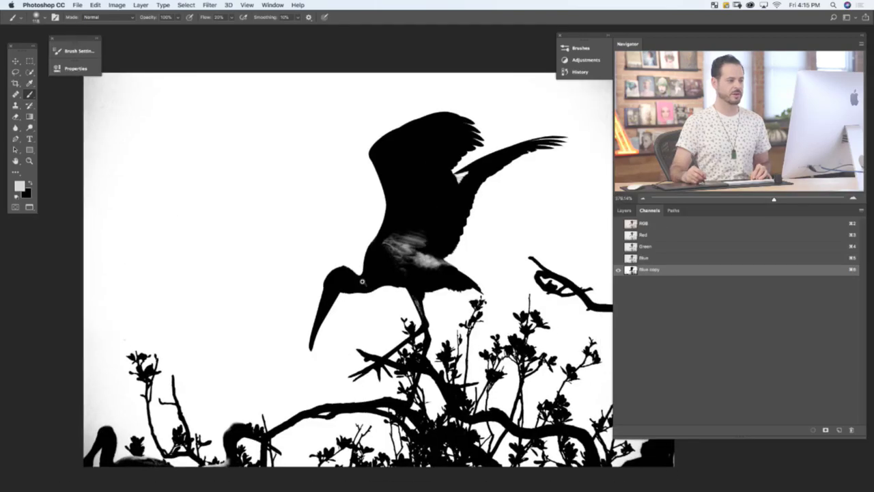
scroll(362, 280, "down", 1)
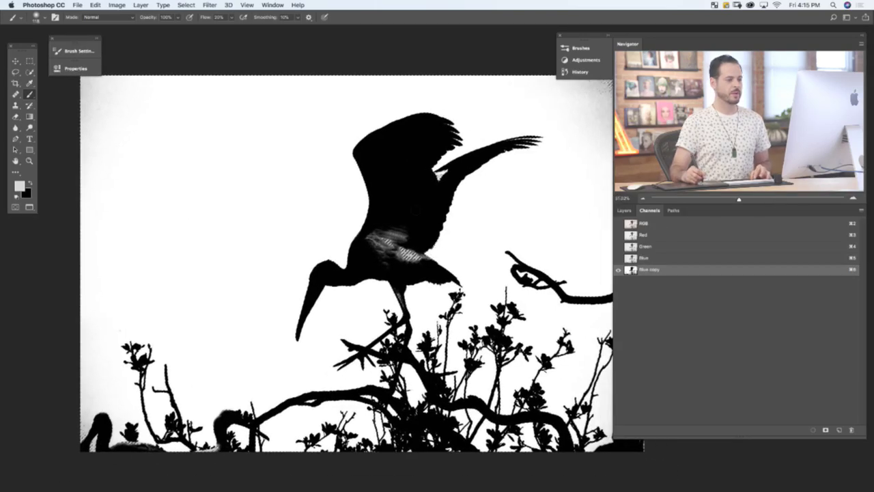
left_click(631, 211)
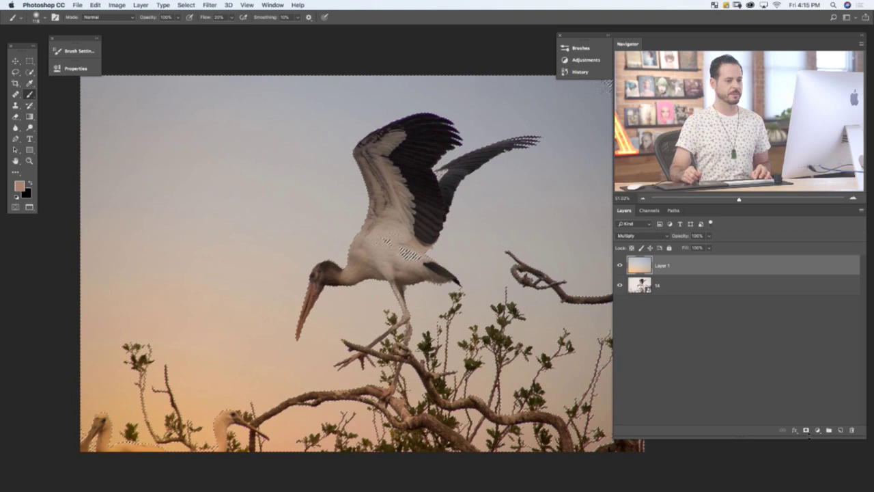
left_click(806, 431)
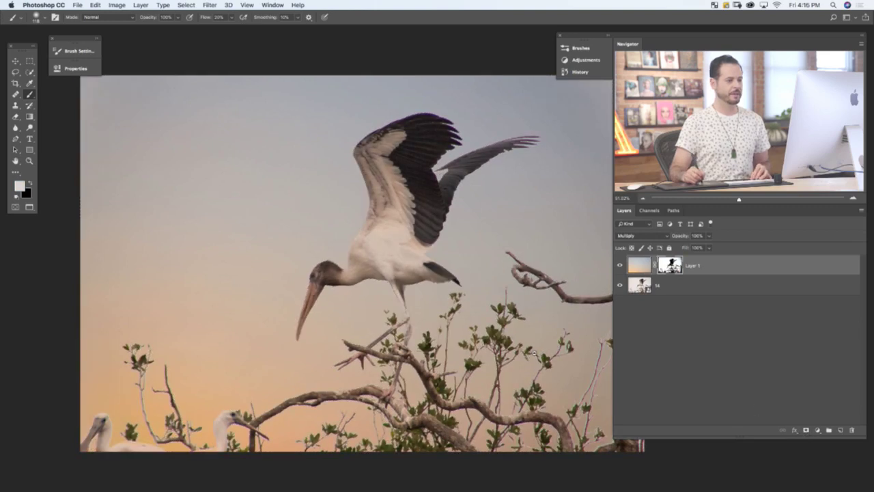
Compare the stork photo with and without the masked sky layer, and leave the sky layer visible.
scroll(534, 352, "down", 2)
left_click_drag(521, 360, 475, 362)
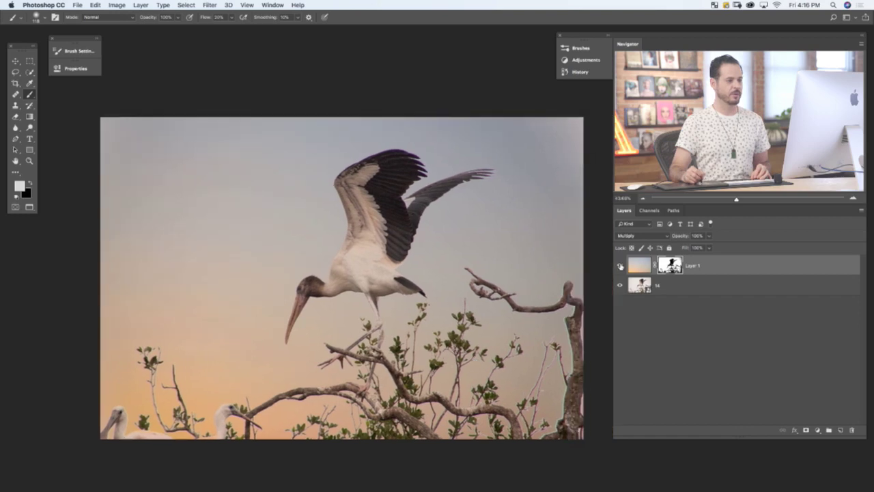
left_click(619, 267)
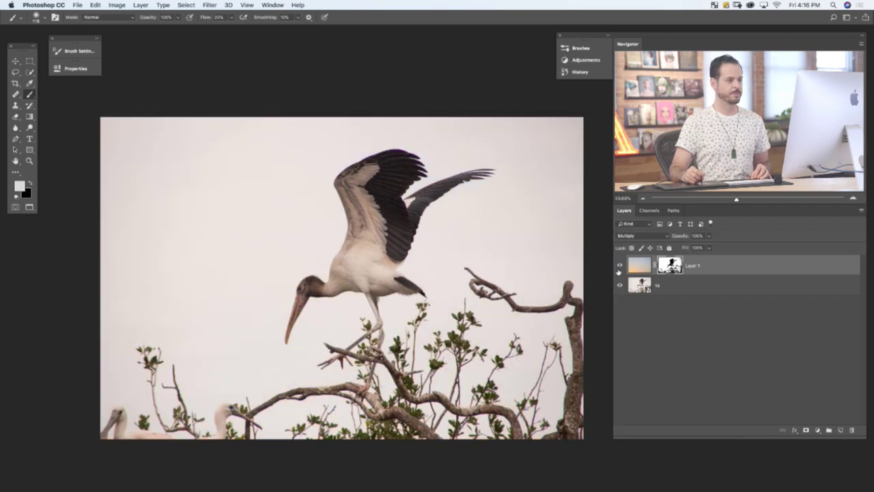
left_click(620, 267)
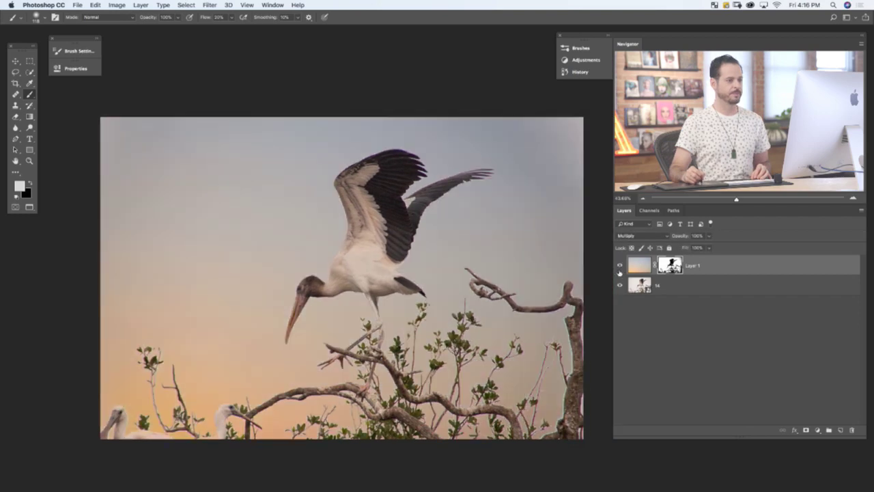
left_click_drag(478, 324, 464, 321)
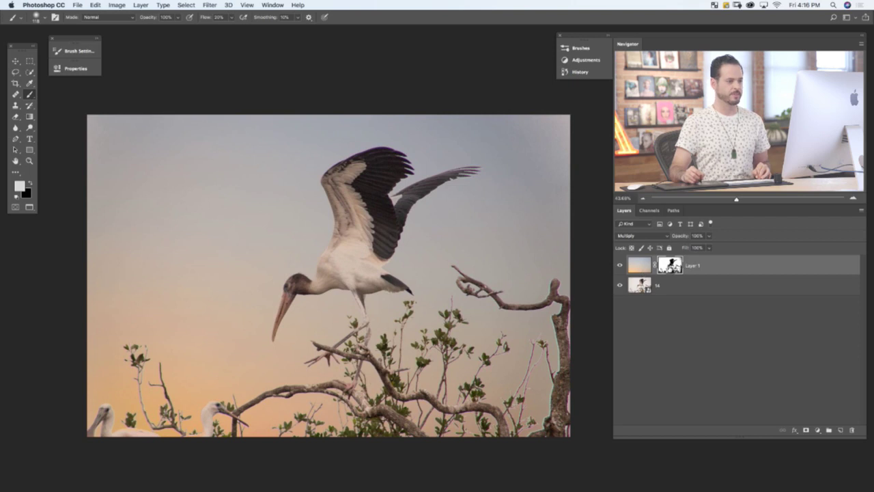
Display the sky layer's mask and paint its grey background corners and side edges white with a large brush at 70% flow.
key("alt+backslash")
scroll(500, 288, "right", 5)
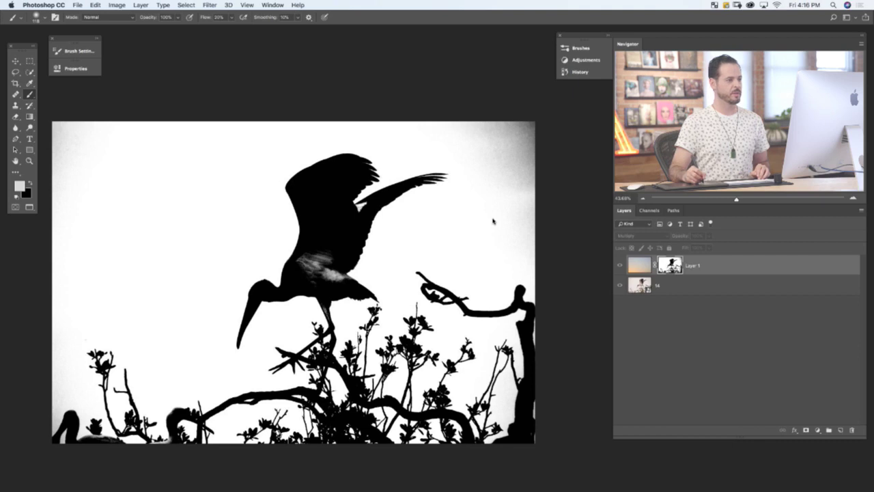
left_click_drag(493, 221, 523, 221)
key("x")
key("x")
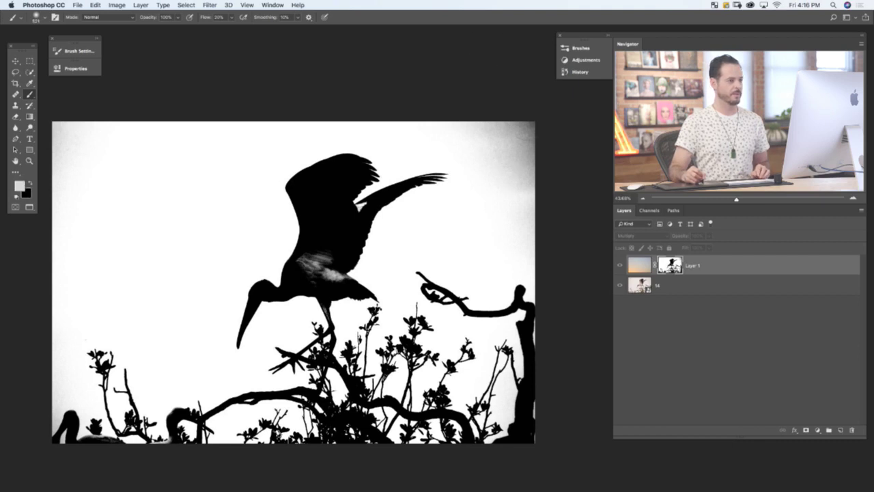
key("shift+7")
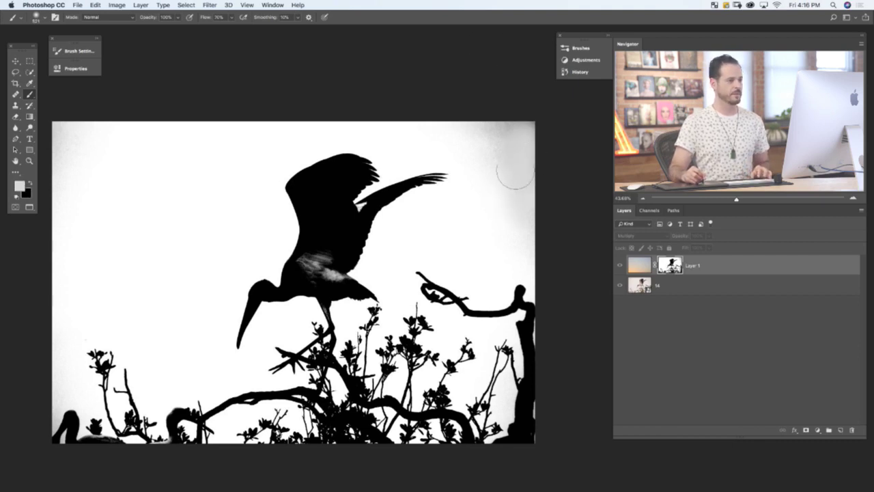
mouse_move(515, 170)
left_mouse_down()
mouse_move(523, 234)
mouse_move(508, 233)
mouse_move(499, 162)
mouse_move(484, 149)
mouse_move(492, 133)
mouse_move(464, 134)
mouse_move(523, 142)
left_mouse_up()
key("x")
key("d")
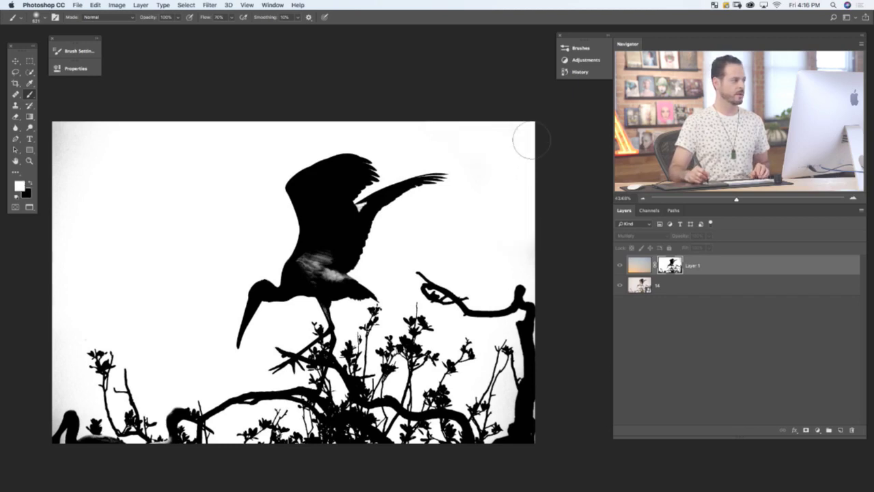
left_click_drag(68, 164, 37, 278)
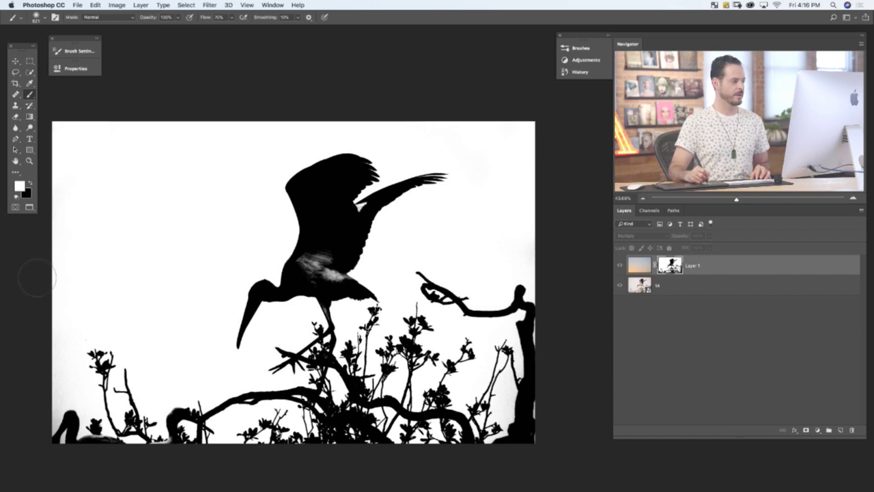
Paint the grey and white patches on the stork's body and at the wing joint solid black on the mask.
left_click(326, 280)
key("x")
mouse_move(294, 263)
left_mouse_down()
mouse_move(303, 226)
mouse_move(306, 277)
mouse_move(329, 267)
mouse_move(368, 285)
mouse_move(342, 263)
left_mouse_up()
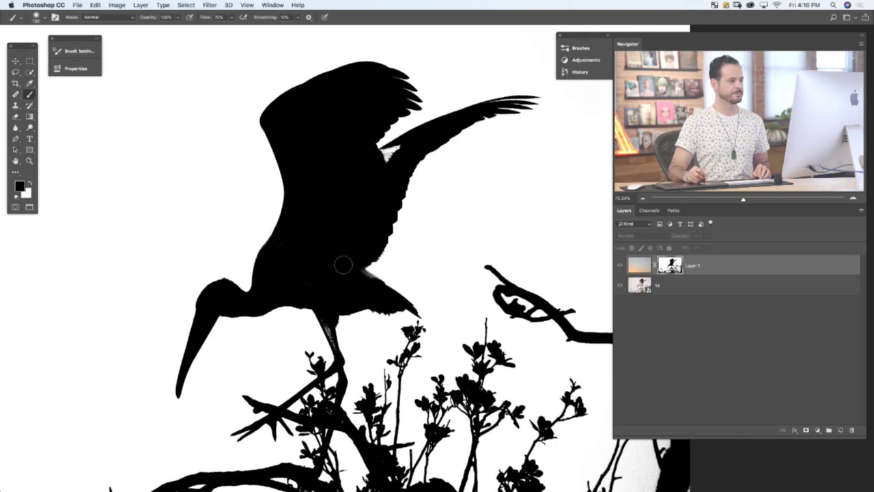
left_click_drag(387, 143, 391, 151)
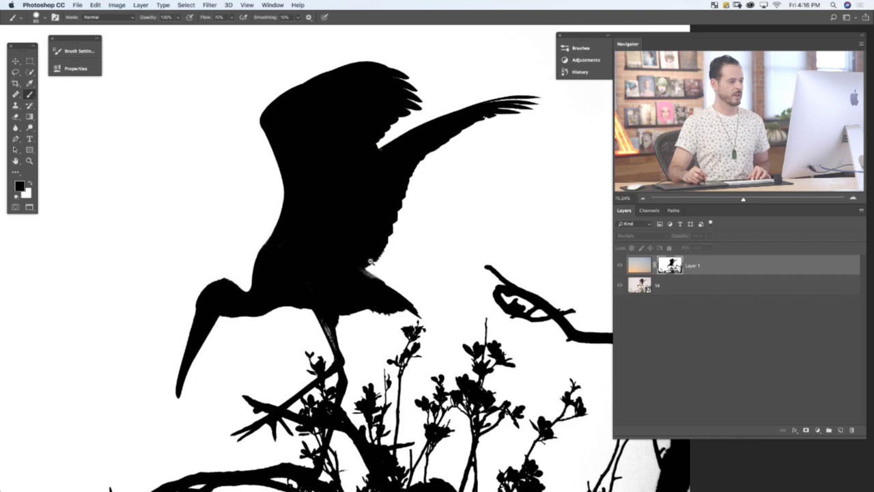
key("super+0")
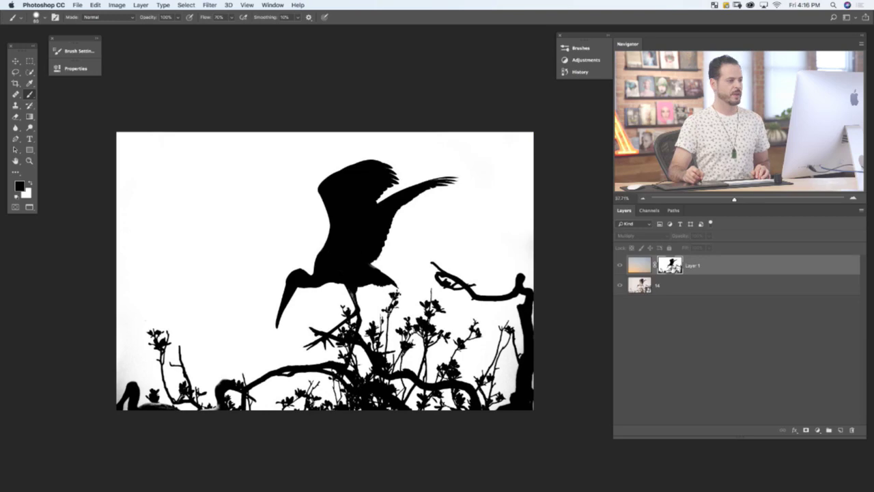
Return to the composite, compare it with and without the sky layer, and examine the branch and trunk edges for fringing.
left_click(670, 265, "alt")
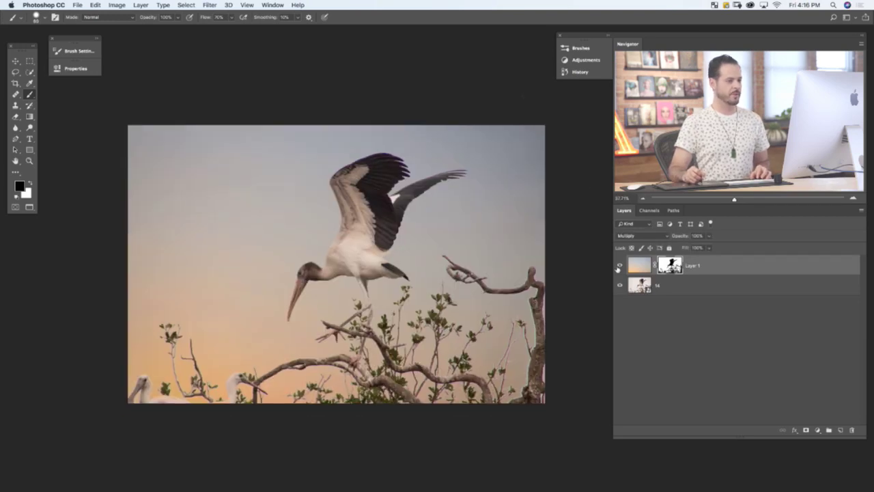
left_click(620, 266)
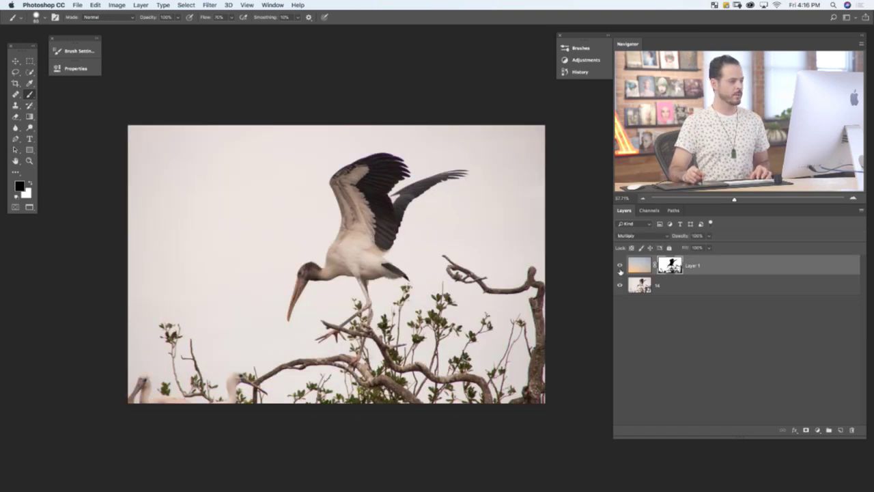
left_click(619, 265)
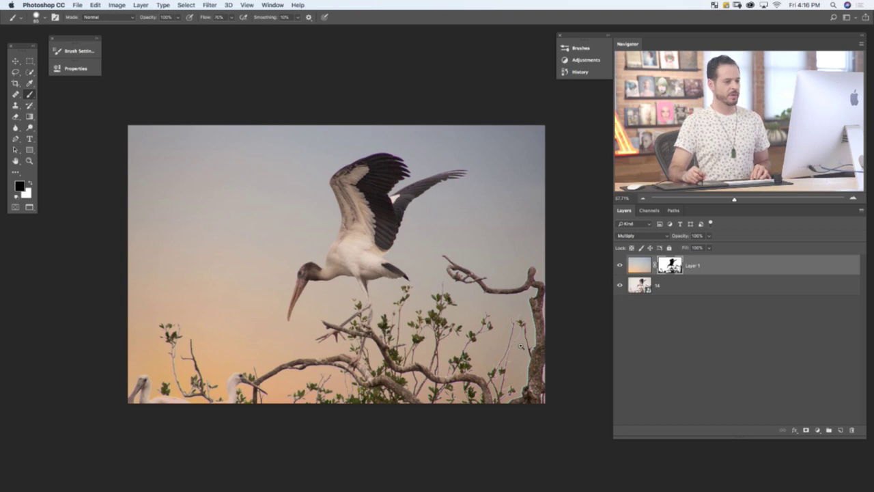
scroll(520, 346, "up", 3)
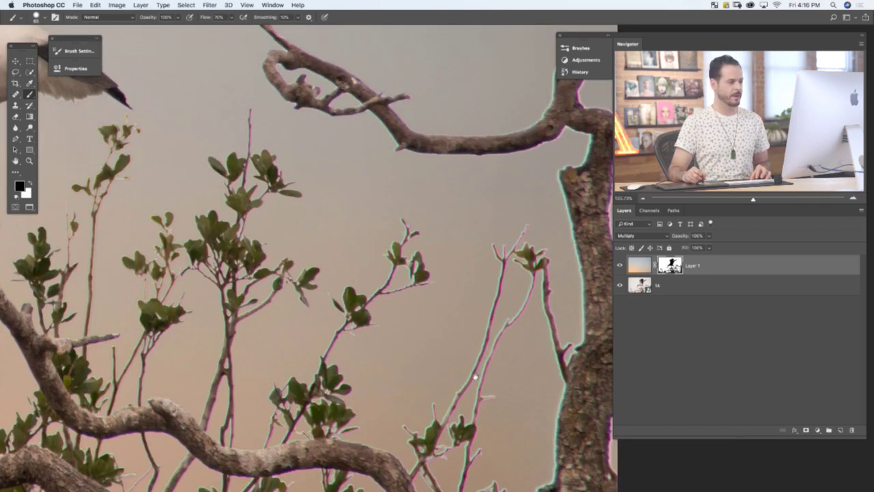
left_click_drag(475, 376, 443, 280)
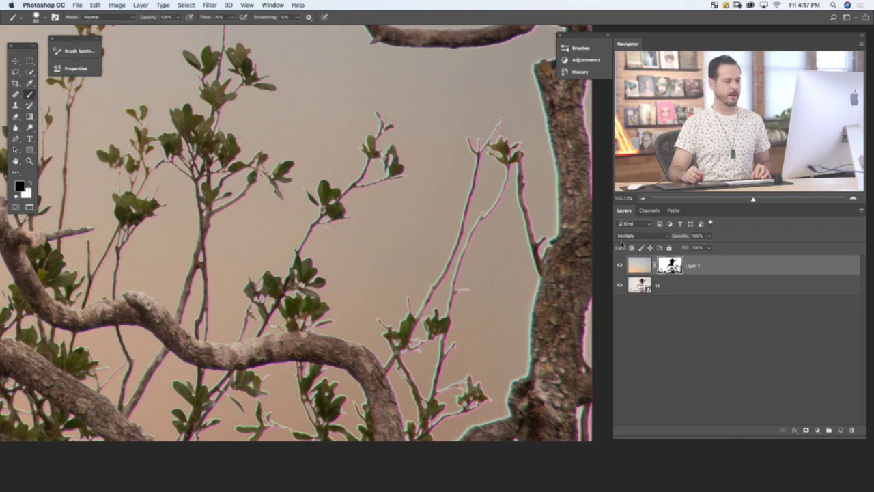
left_click(621, 269)
left_click(621, 269)
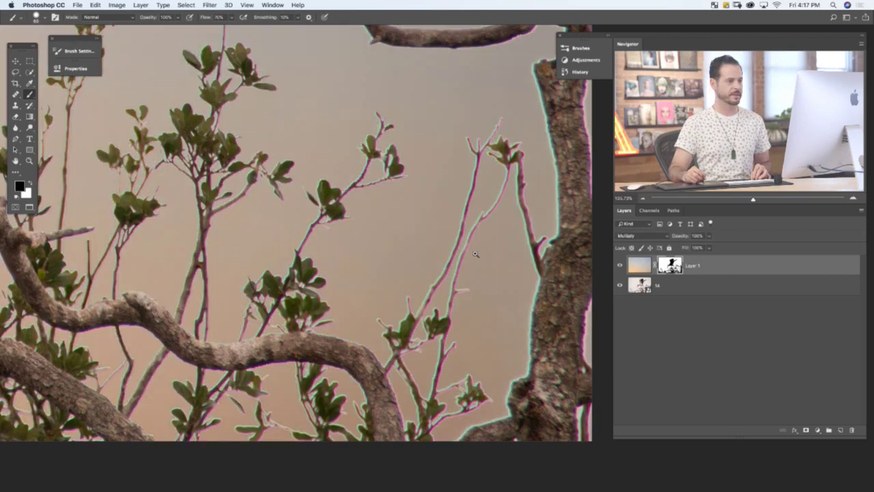
left_click_drag(476, 254, 389, 283)
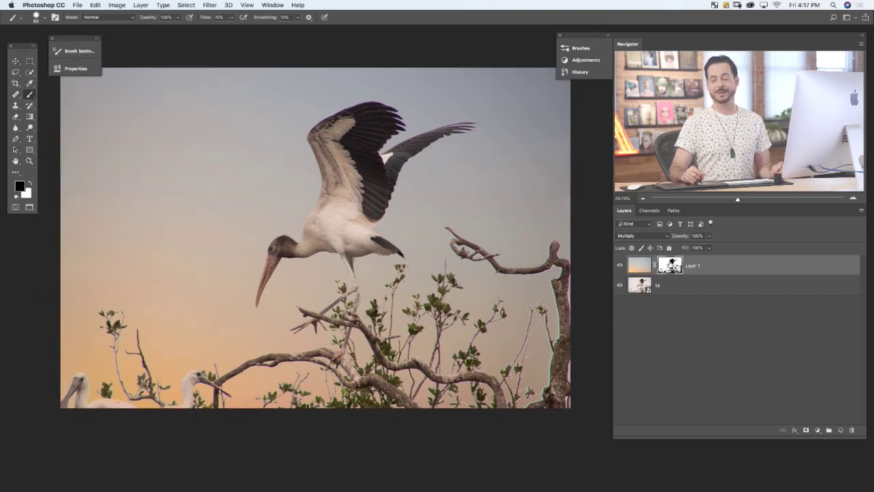
Open Select and Mask for the sky layer's mask, turn off the overlay preview, and shift the edge outward to about +73%.
left_click(186, 7)
left_click(193, 119)
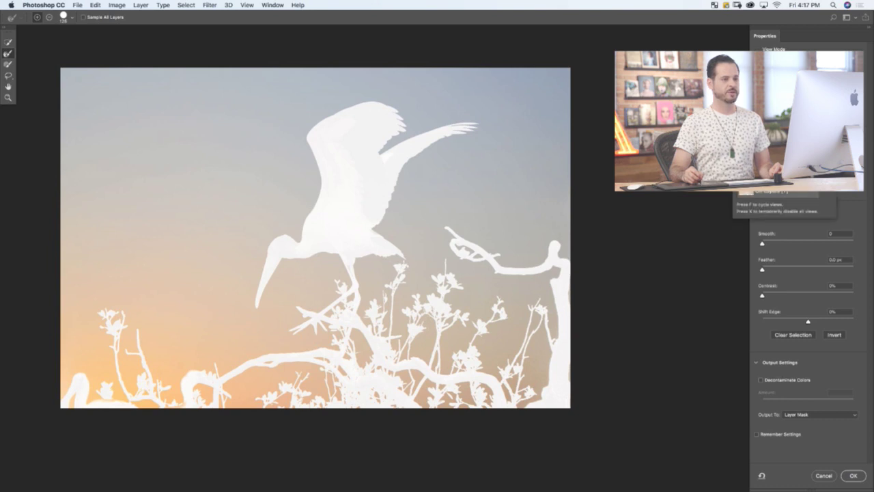
key("x")
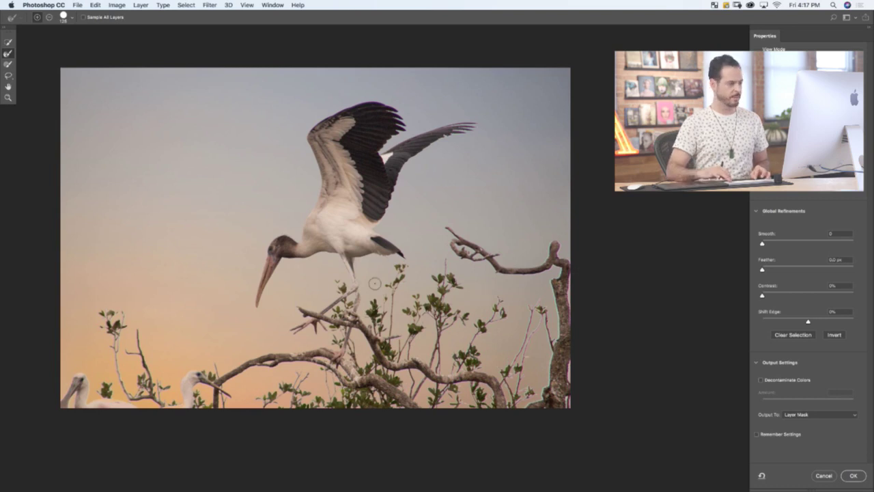
key("super+equal")
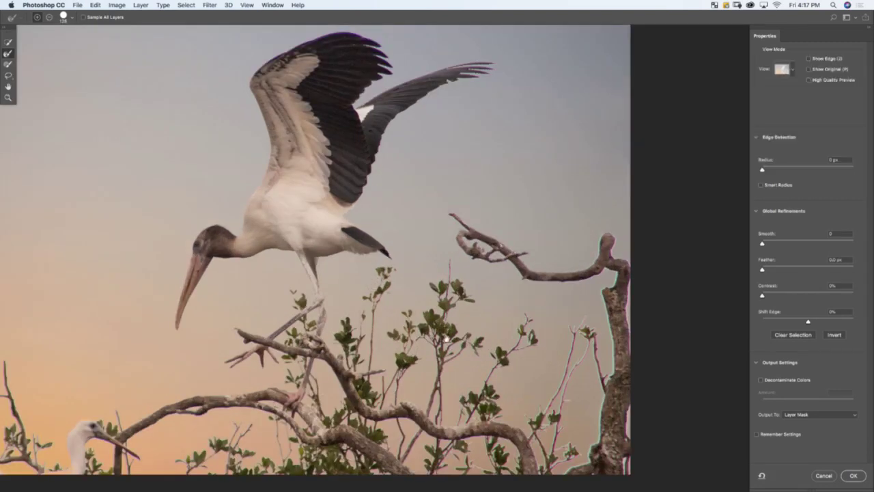
scroll(404, 204, "down", 2)
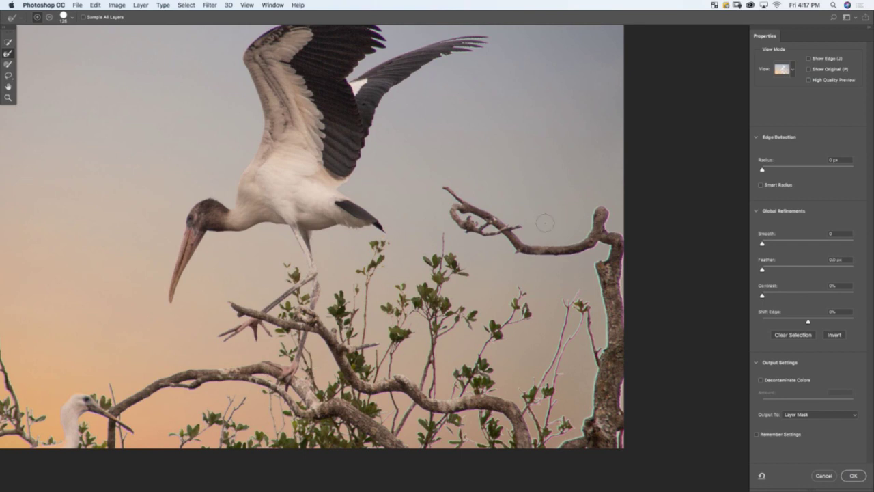
left_click(786, 321)
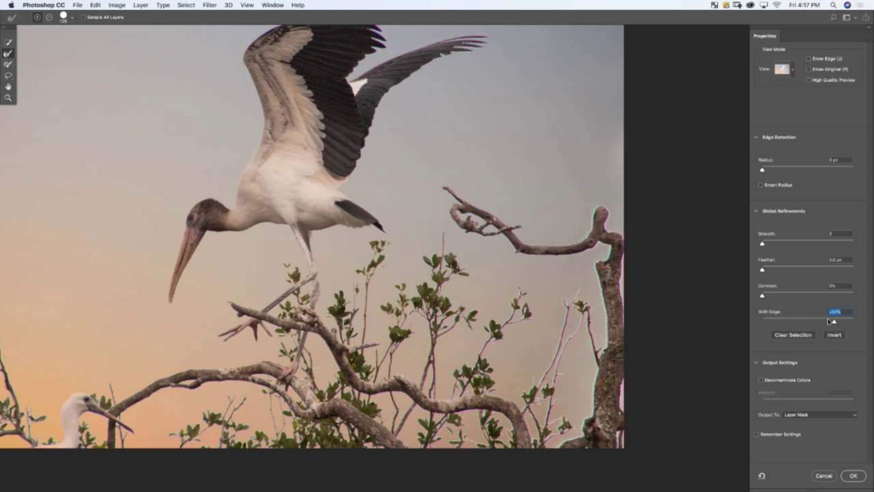
left_click_drag(831, 322, 838, 323)
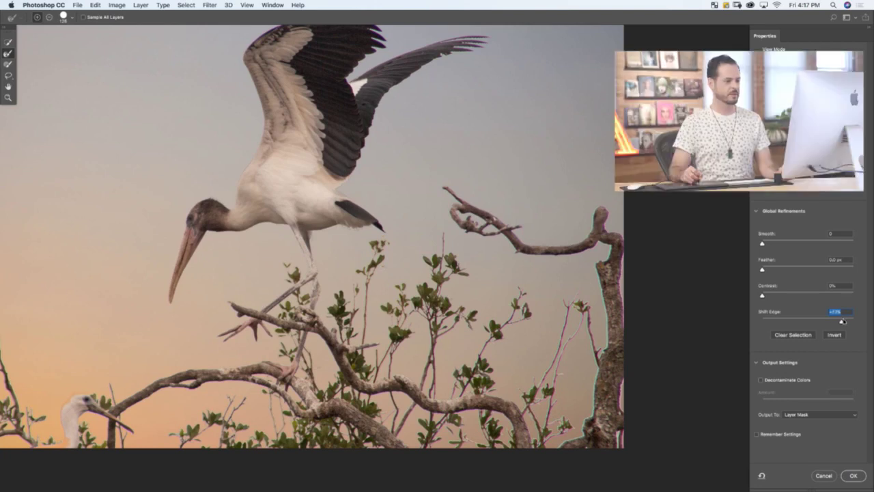
Soften the mask edge with a feather of 11.2 px and reduce Shift Edge to +47%.
left_click(769, 270)
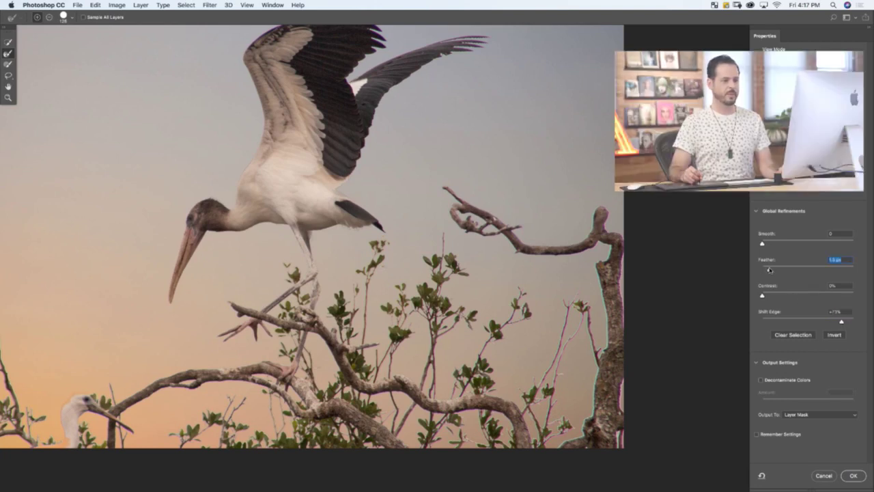
left_click_drag(770, 270, 775, 271)
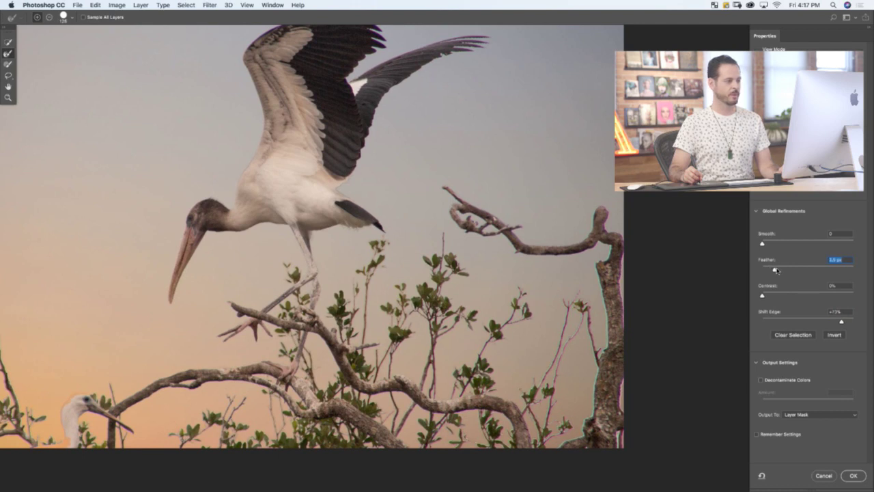
left_click(783, 270)
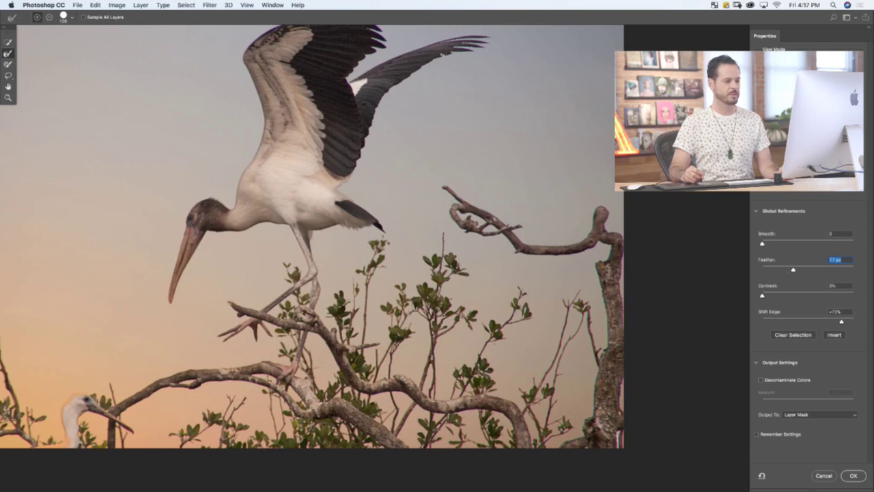
key("Tab")
key("Tab")
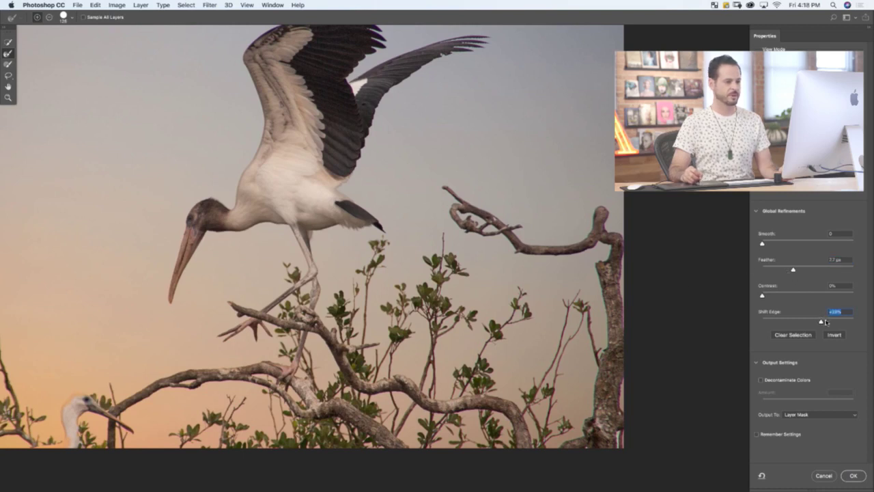
left_click(798, 271)
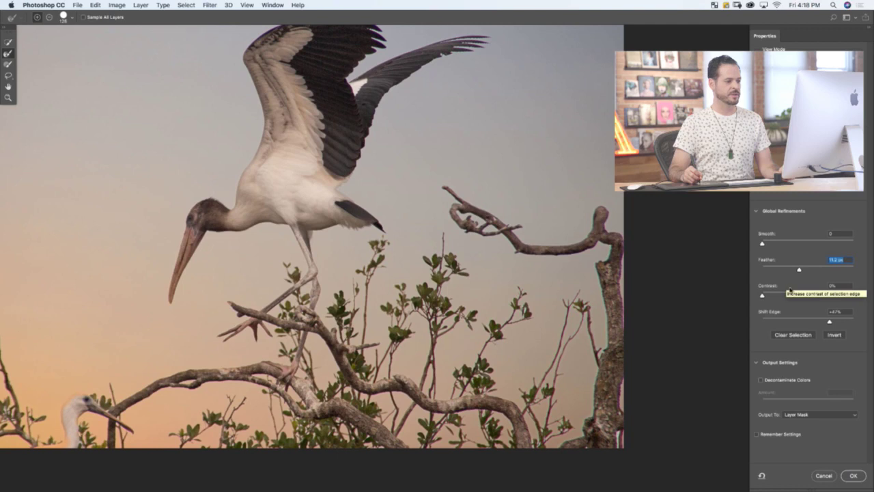
Test negative and higher Shift Edge values, settle on about +57%, and apply the refinement to the layer mask.
key("super+0")
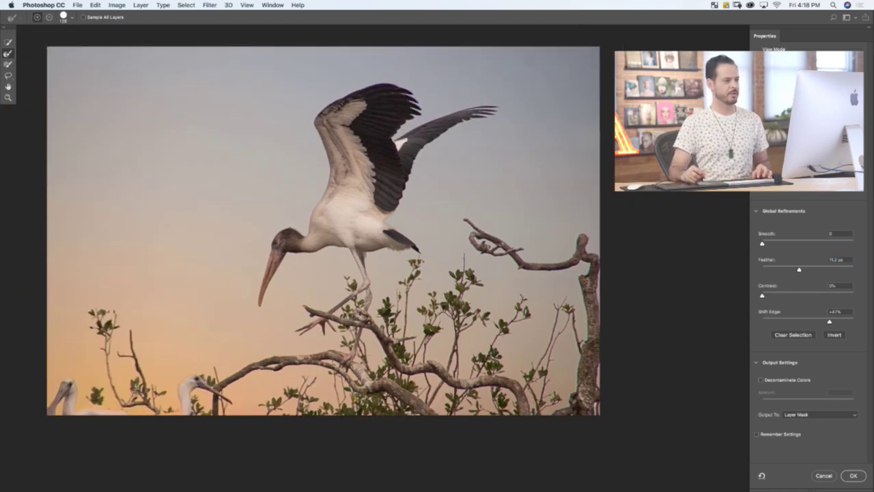
left_click_drag(775, 321, 774, 323)
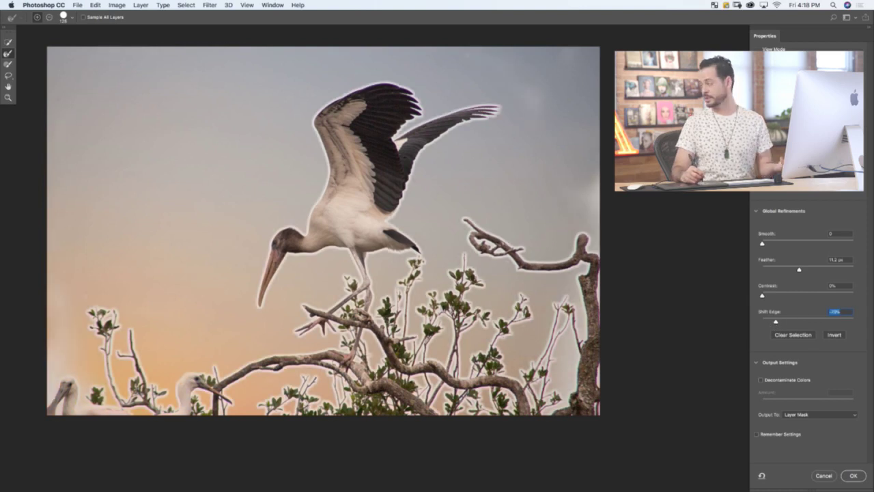
left_click(829, 321)
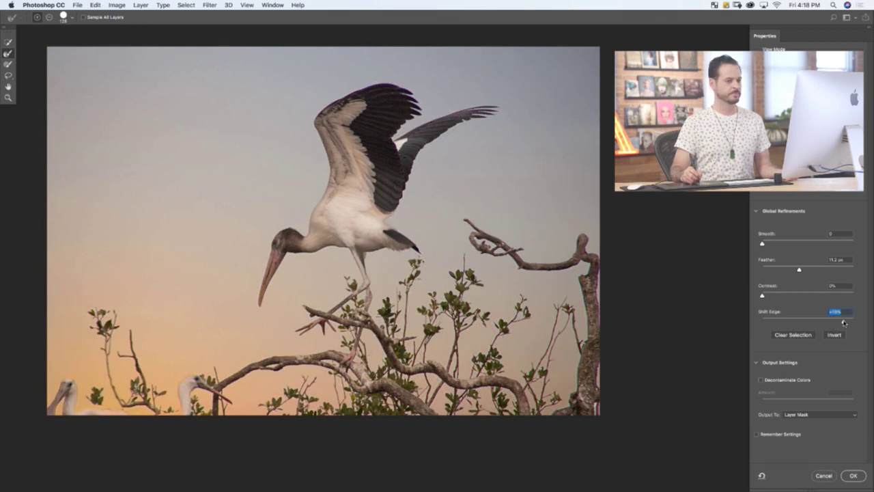
left_click_drag(839, 327, 832, 325)
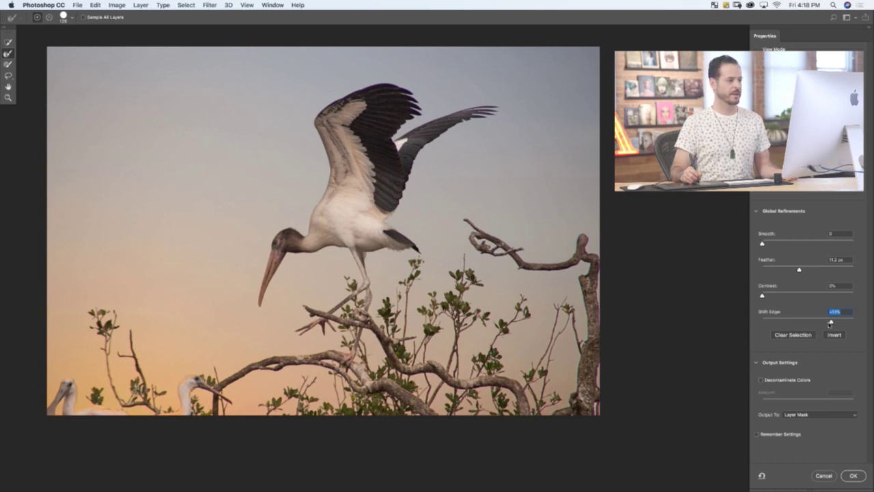
left_click_drag(831, 323, 834, 321)
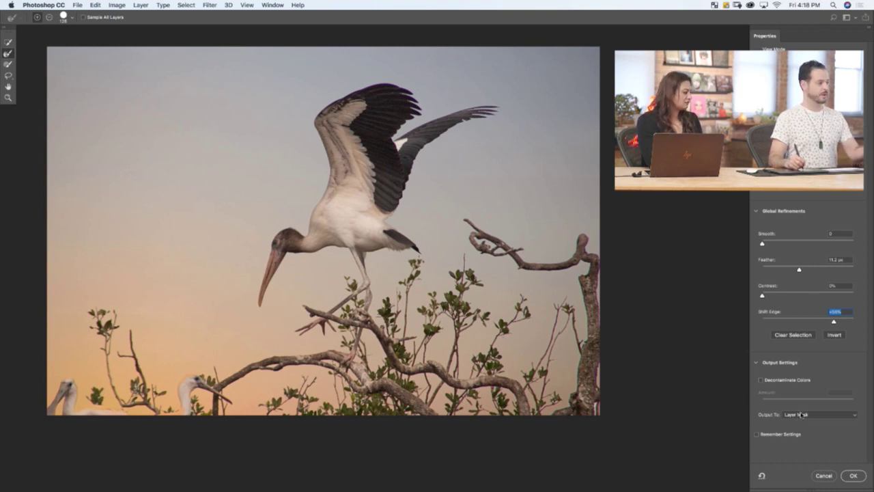
left_click(853, 475)
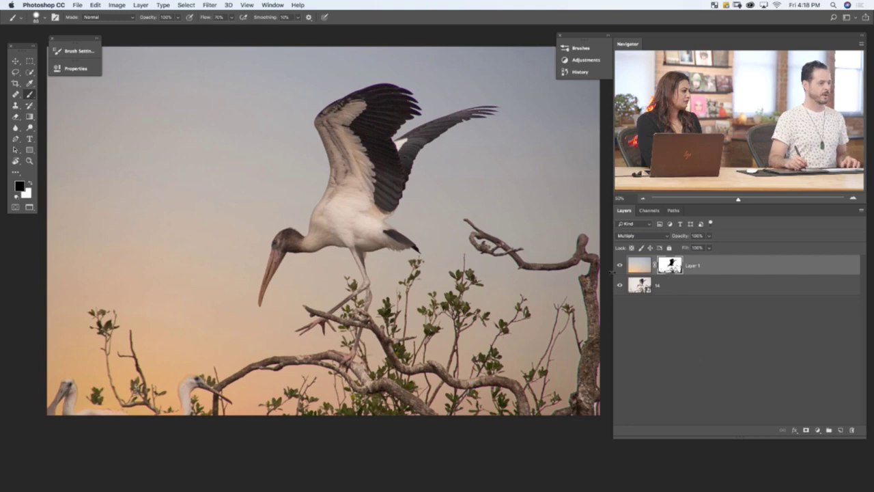
Compare the stork photo with and without the refined sky layer, leaving the sky layer visible.
left_click(619, 269)
left_click(619, 269)
left_click(620, 269)
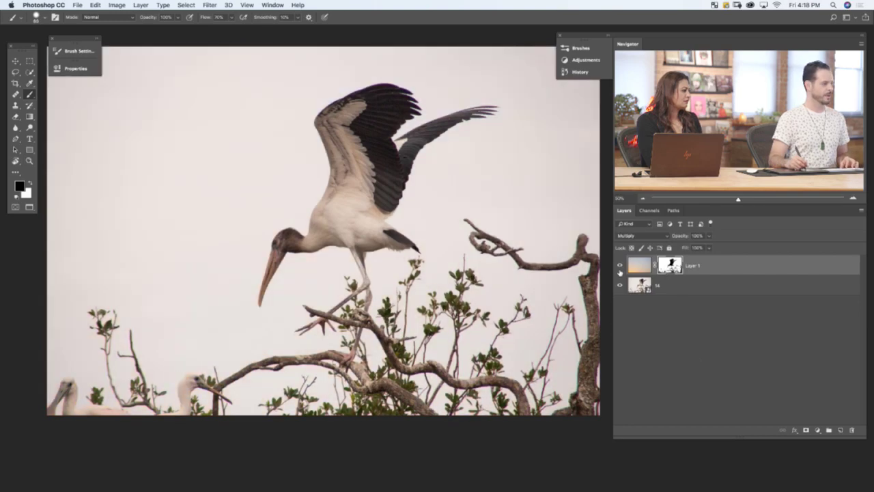
left_click(620, 269)
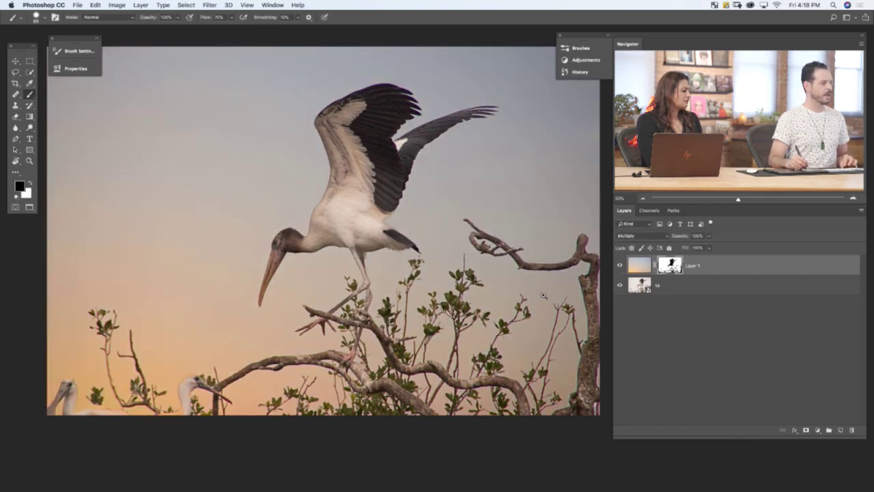
key("ctrl+0")
left_click(621, 267)
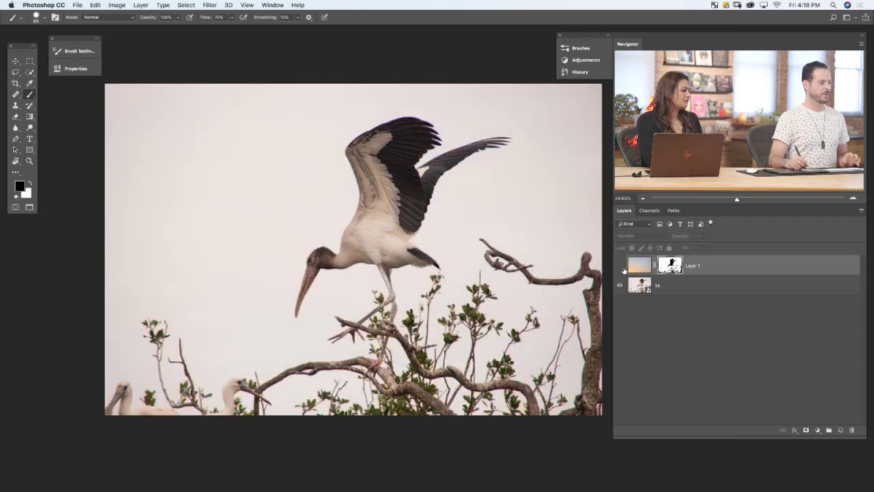
left_click(620, 265)
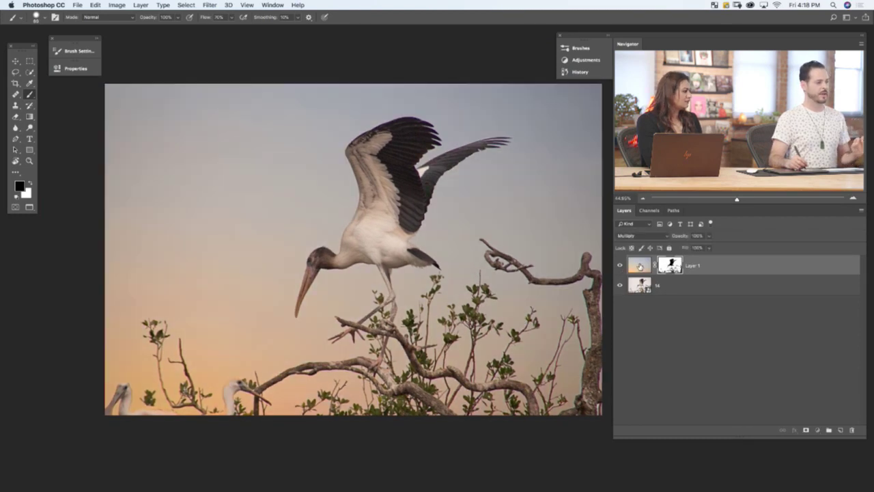
Add a Curves adjustment layer above the sky layer and clip it to that layer.
left_click(640, 266)
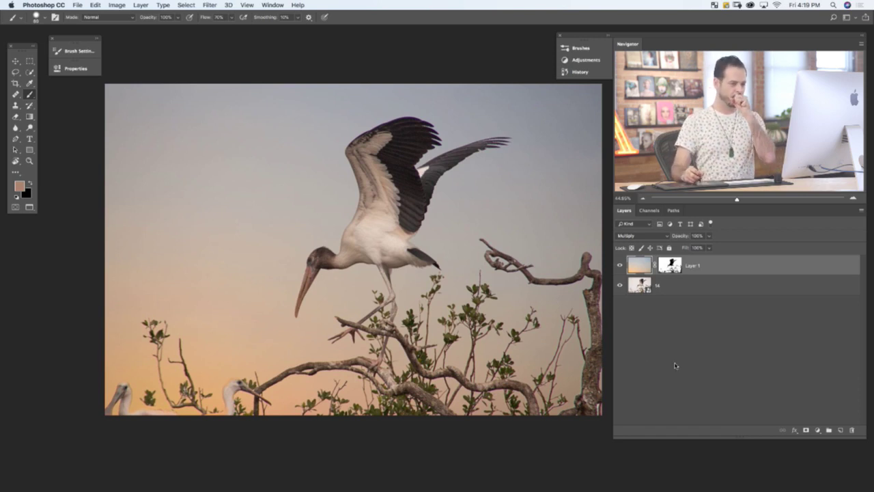
left_click(822, 433)
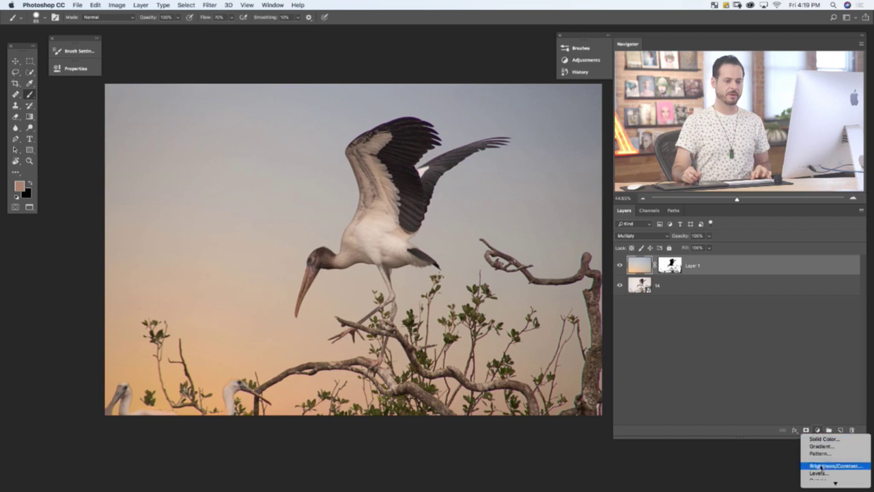
left_click(826, 462)
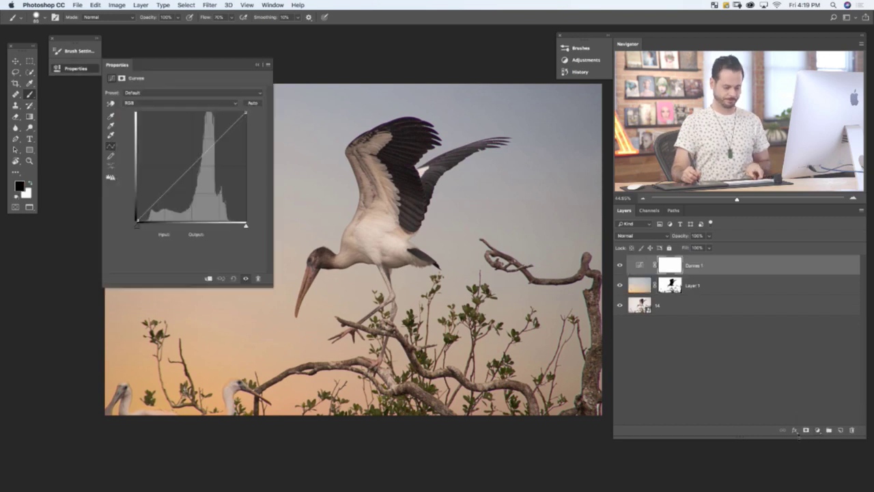
left_click(662, 276, "alt")
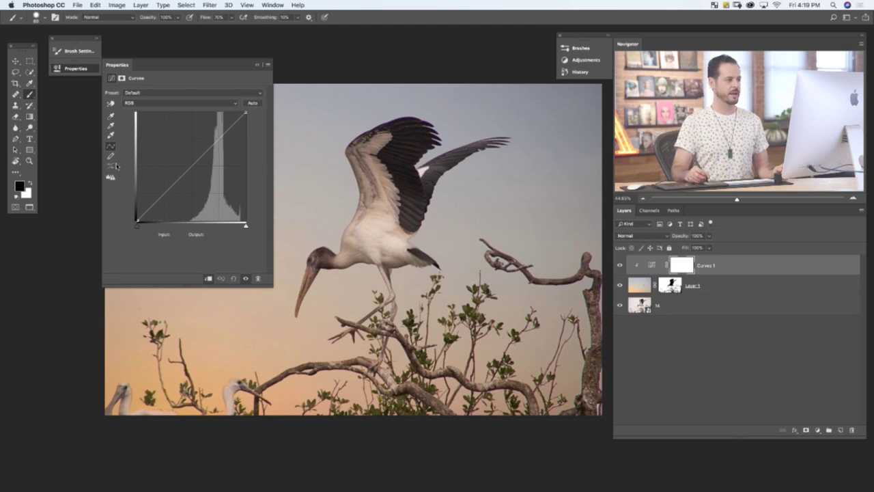
Brighten the sky by raising the RGB curve's midtones to input 106, output 135, and collapse the curve settings.
left_click(184, 167)
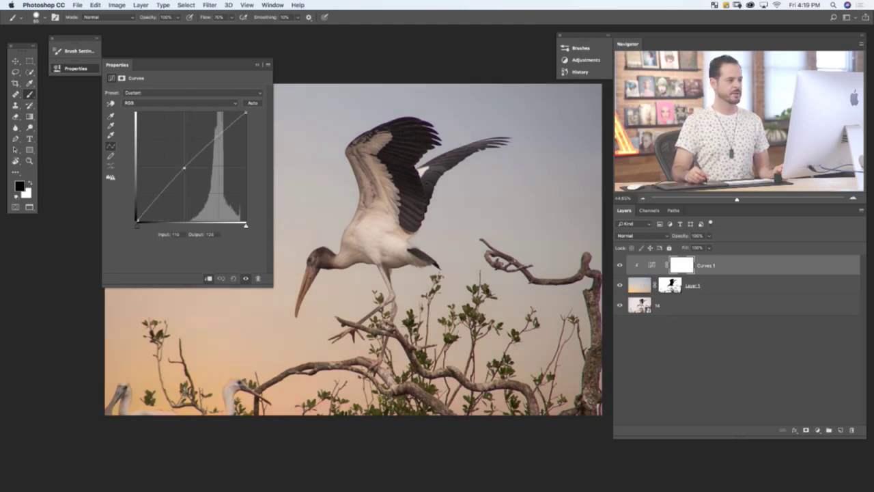
left_click_drag(183, 167, 183, 164)
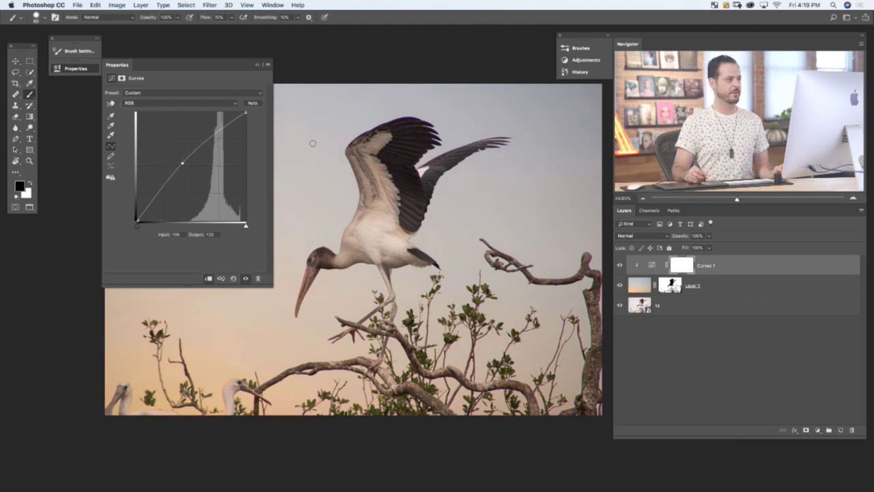
left_click(79, 71)
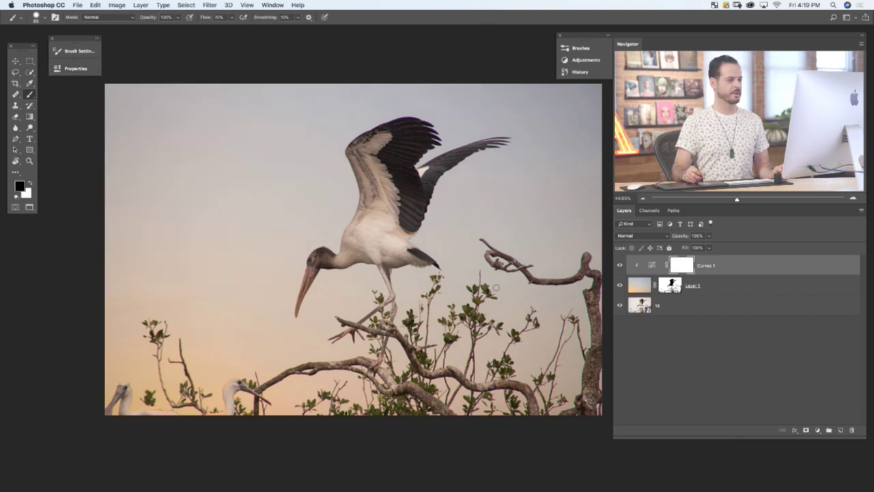
Compare the image with and without the Curves adjustment and the sky layer, leaving both visible.
left_click(620, 266)
left_click(619, 265)
left_click(620, 266)
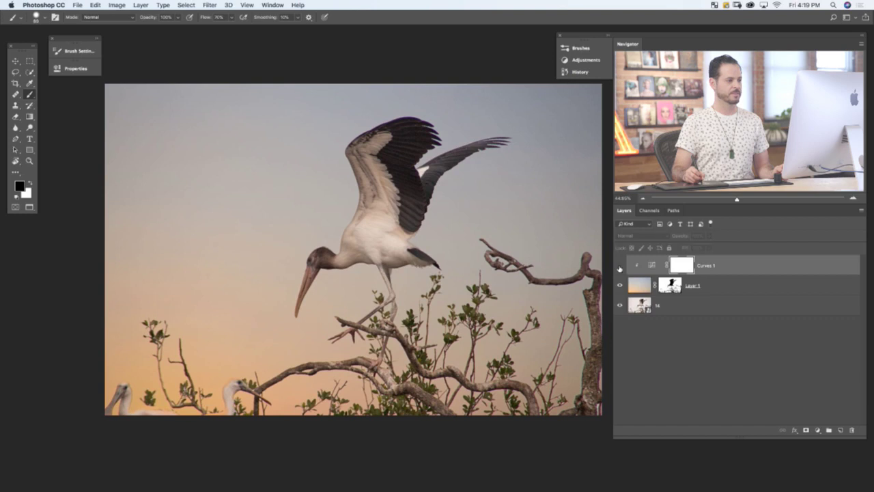
left_click(620, 266)
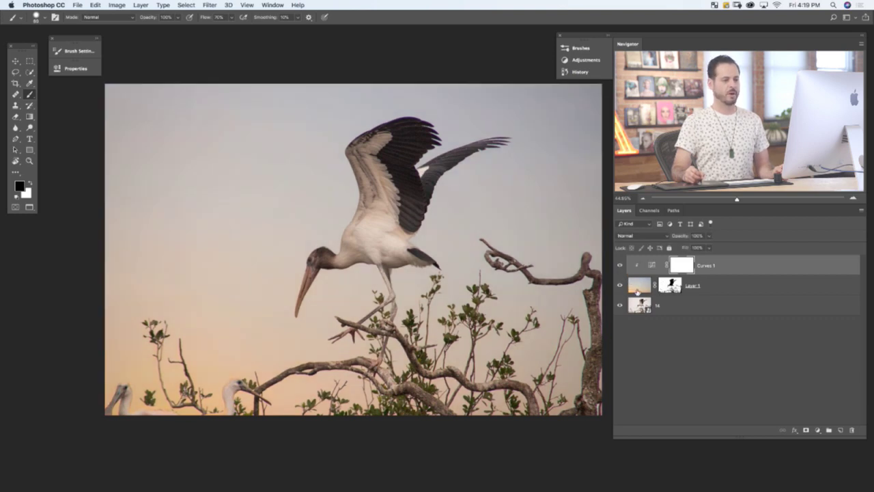
left_click(620, 287)
left_click(620, 286)
left_click(620, 287)
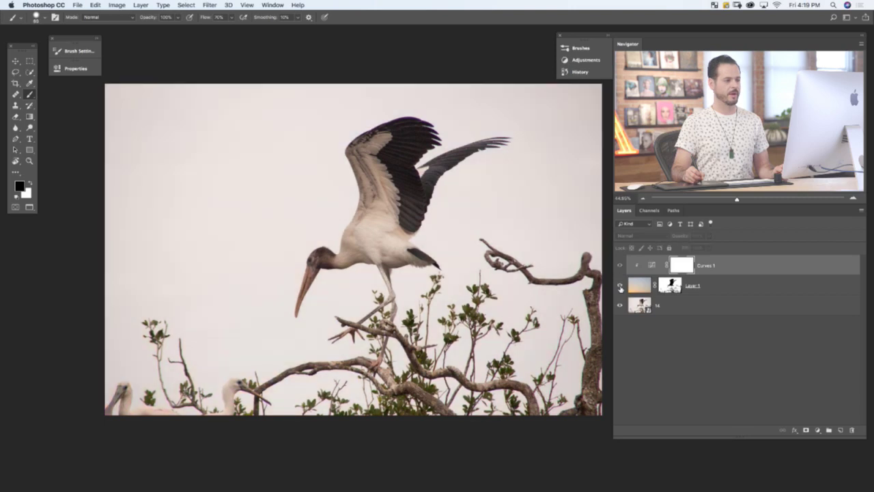
left_click(620, 286)
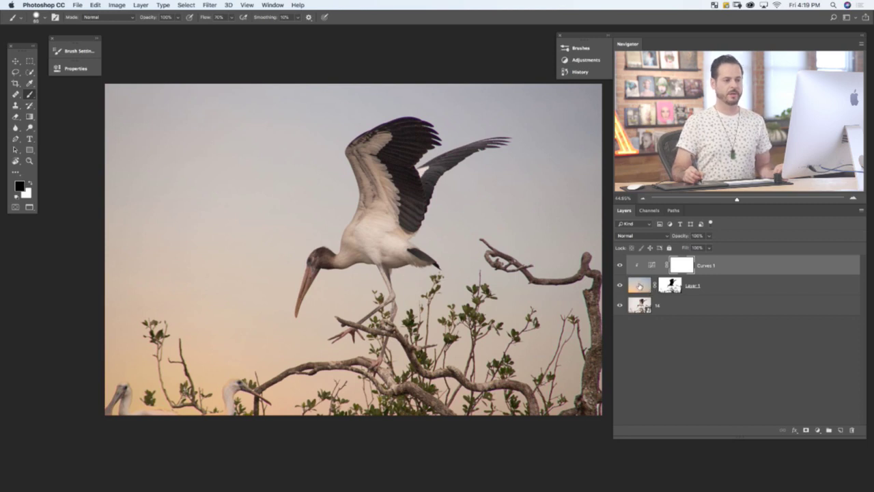
Try to move the sky image across the canvas with its mask still linked, and undo the move.
left_click(642, 287)
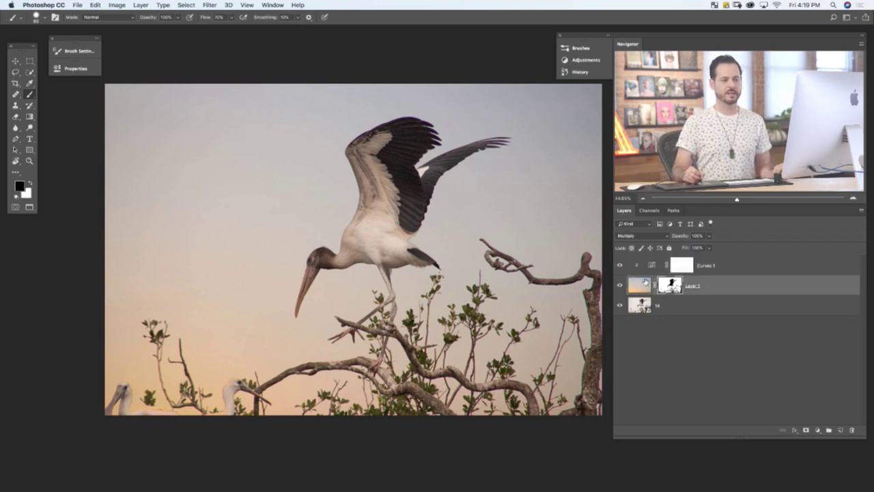
left_click(639, 286)
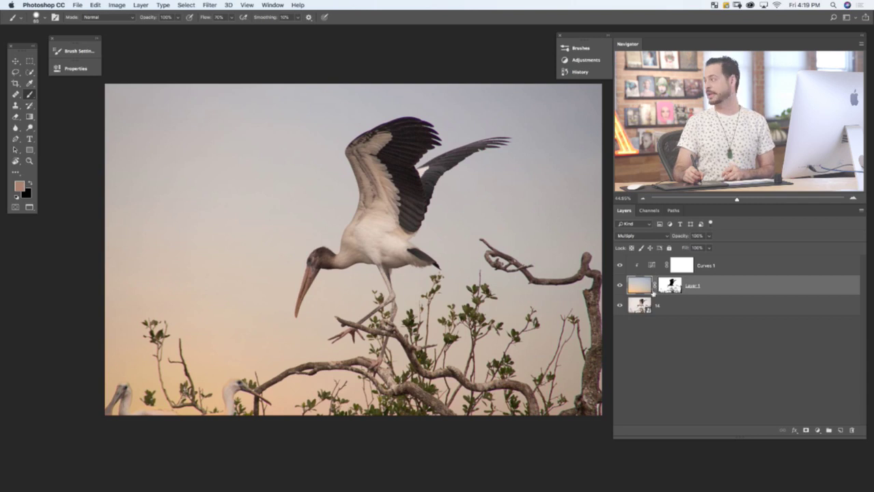
key("v")
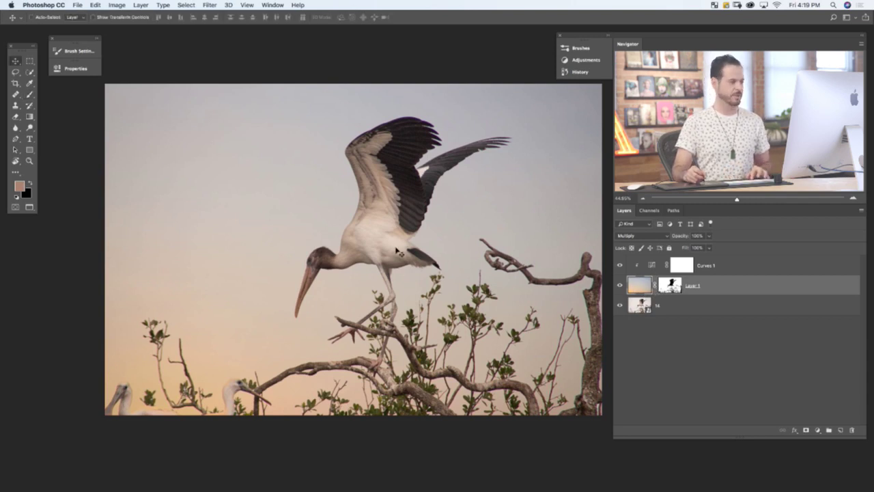
left_click_drag(295, 253, 516, 257)
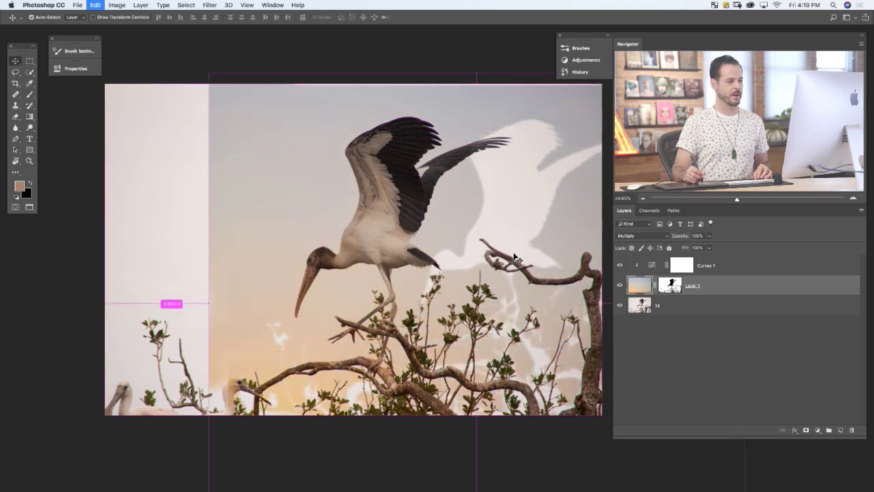
key("super+z")
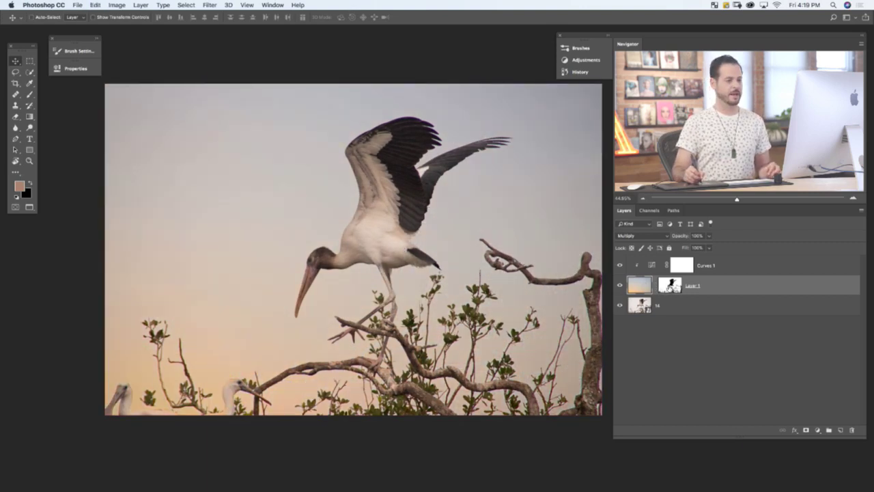
Try to move the unlinked layer mask on its own without shifting the sky, and undo the move.
key("d")
left_click_drag(494, 283, 520, 334)
key("super+z")
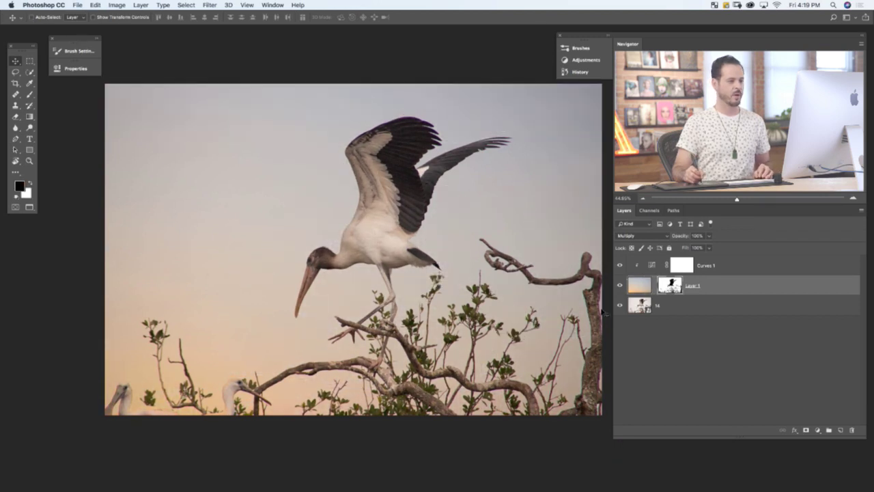
Enlarge and reposition the sky image independently of its mask, keeping the mountains outside the canvas.
left_click(641, 286)
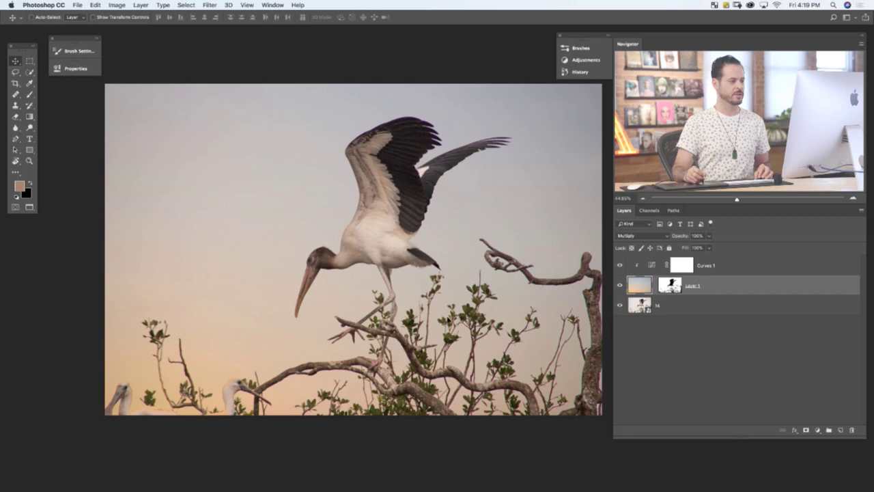
left_click_drag(403, 253, 469, 307)
key("super+minus")
key("super+t")
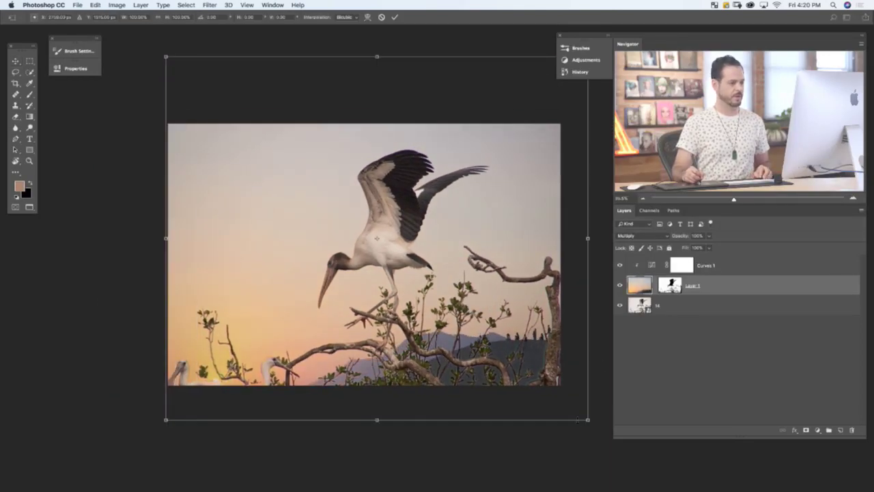
left_click_drag(588, 419, 645, 469)
left_click_drag(555, 412, 523, 435)
key("Return")
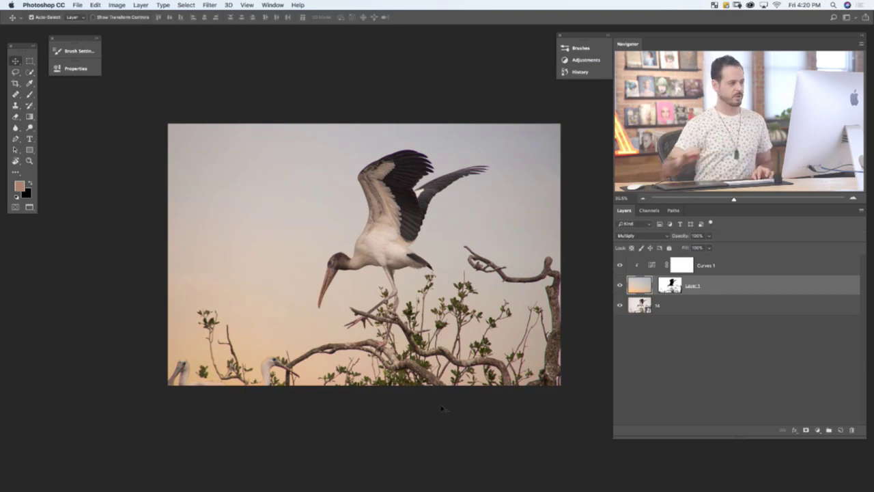
Switch to Chrome, browse the Unsplash sunset results and download the orange sunset photo with dark mountains.
key("super+Tab")
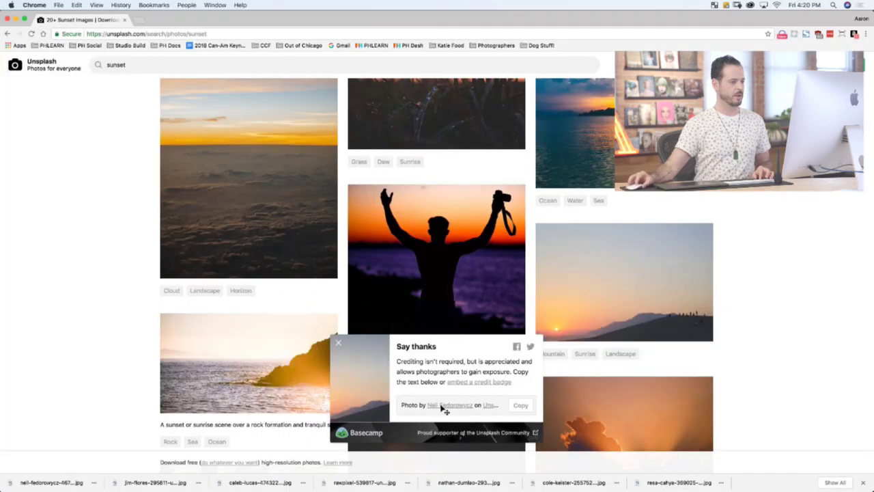
scroll(641, 375, "down", 15)
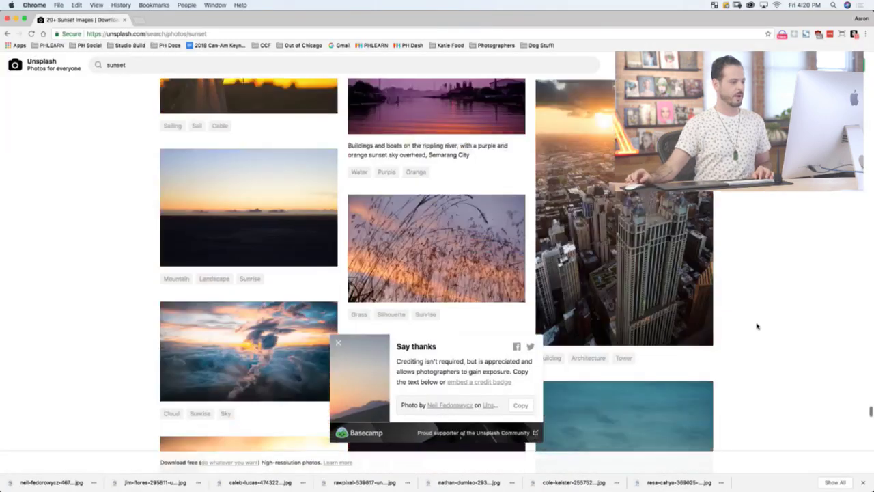
scroll(757, 326, "down", 15)
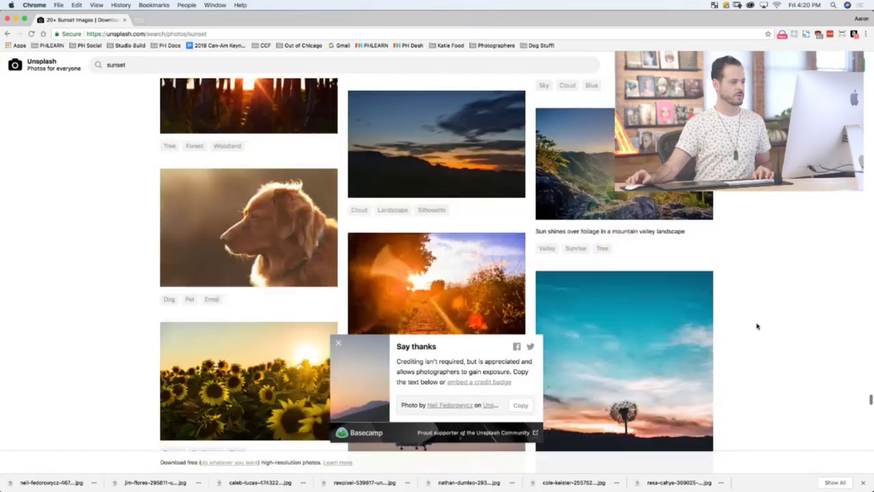
scroll(757, 327, "down", 15)
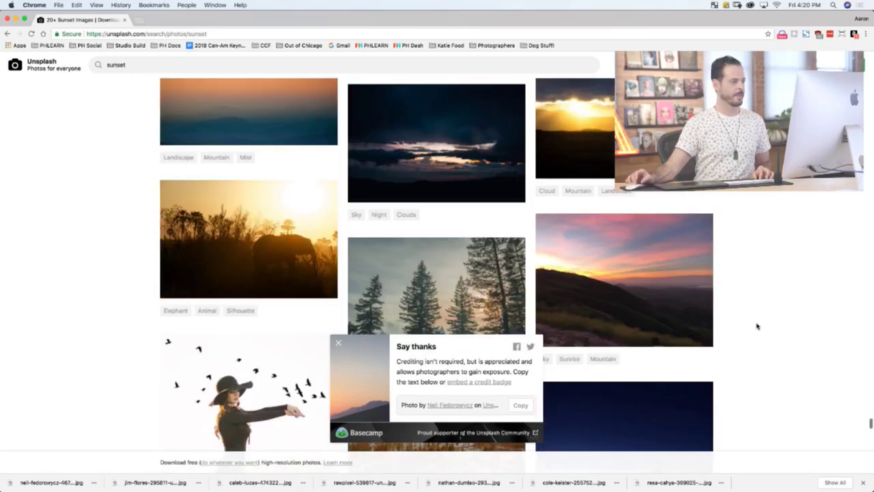
scroll(757, 326, "down", 15)
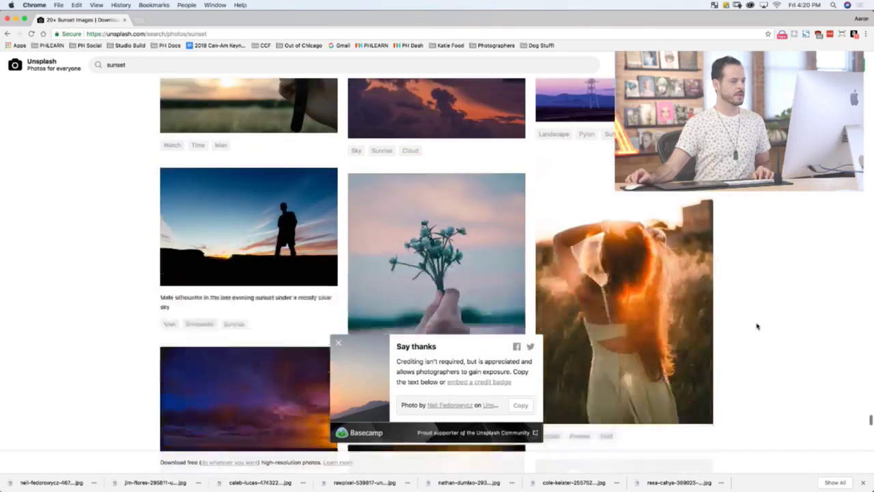
scroll(757, 327, "down", 15)
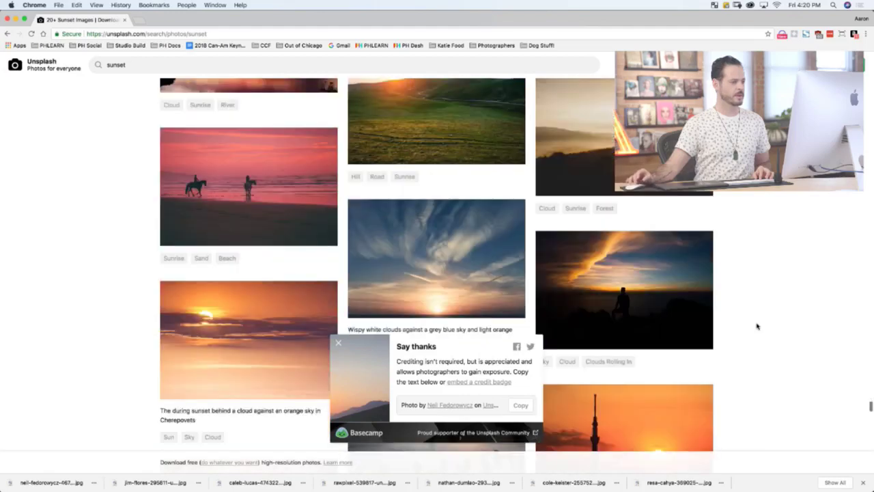
scroll(757, 327, "down", 15)
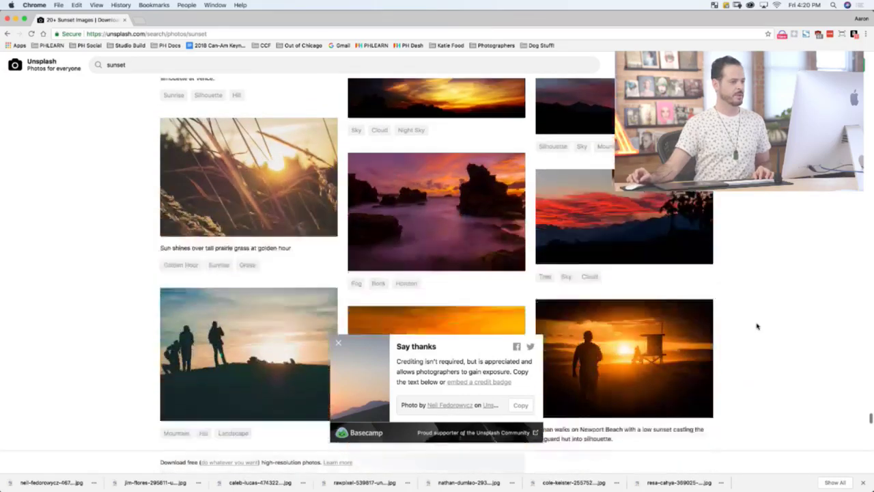
scroll(756, 326, "down", 10)
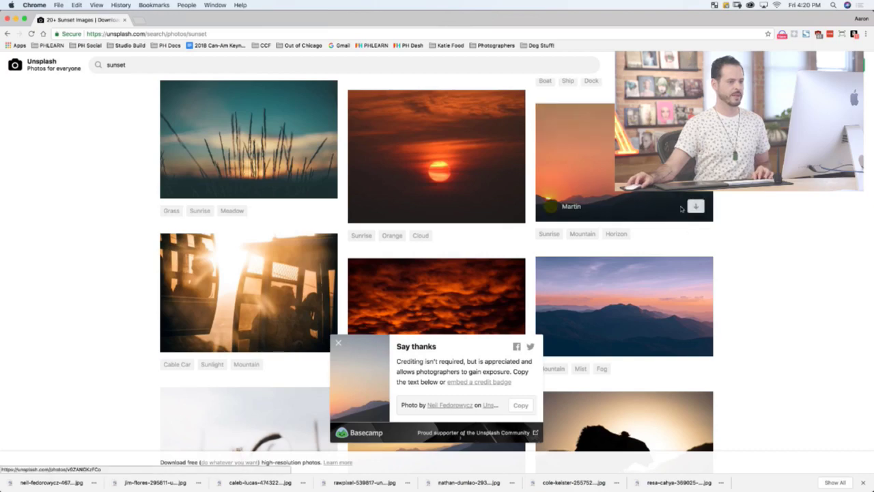
left_click(697, 207)
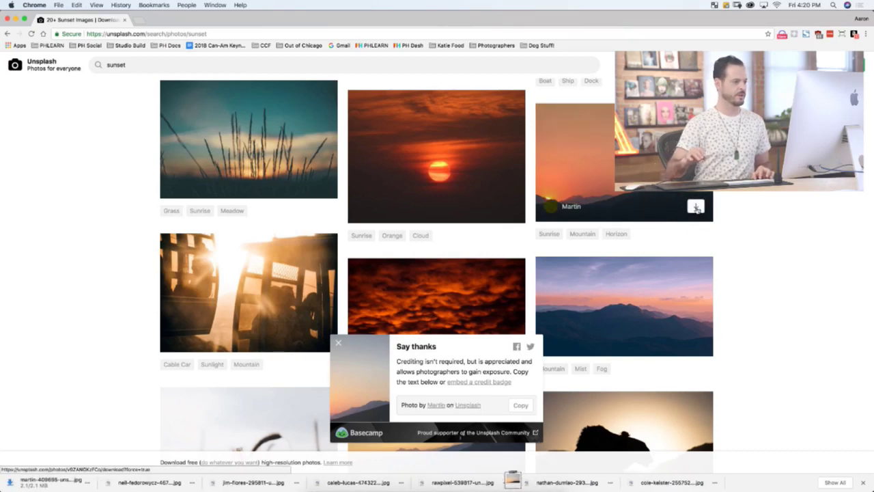
Switch back to Photoshop and open the newly downloaded orange sunset JPEG (409695-unsplash) from the Downloads folder.
key("super+Tab")
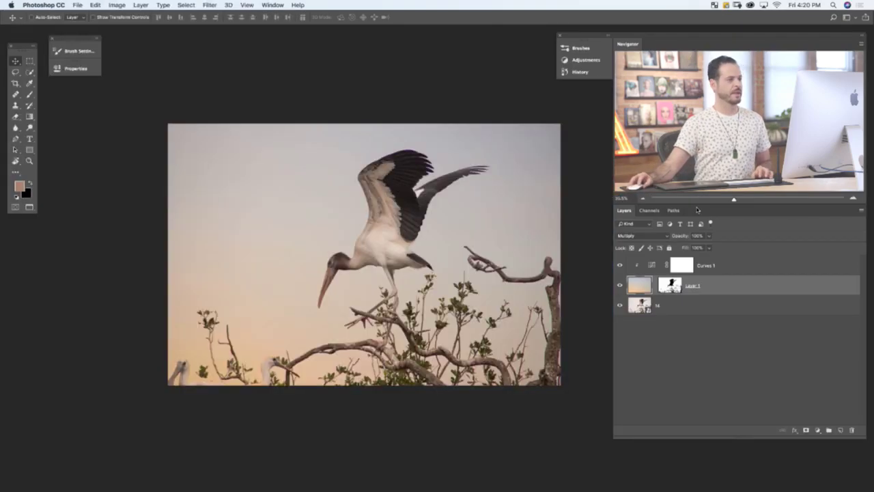
key("super+o")
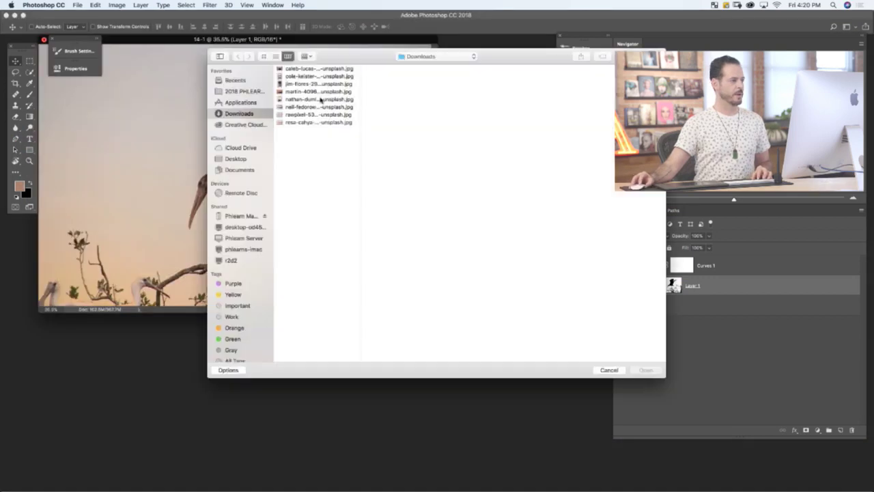
left_click(309, 108)
left_click(303, 91)
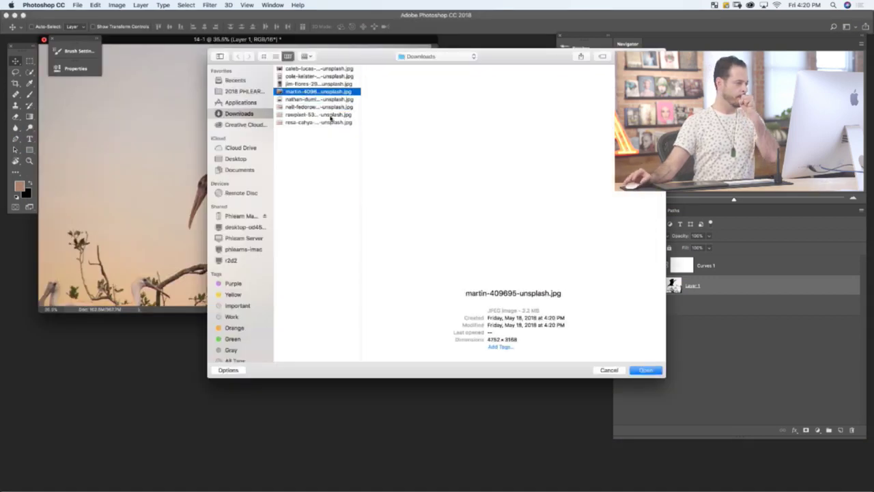
left_click(640, 370)
left_click(640, 371)
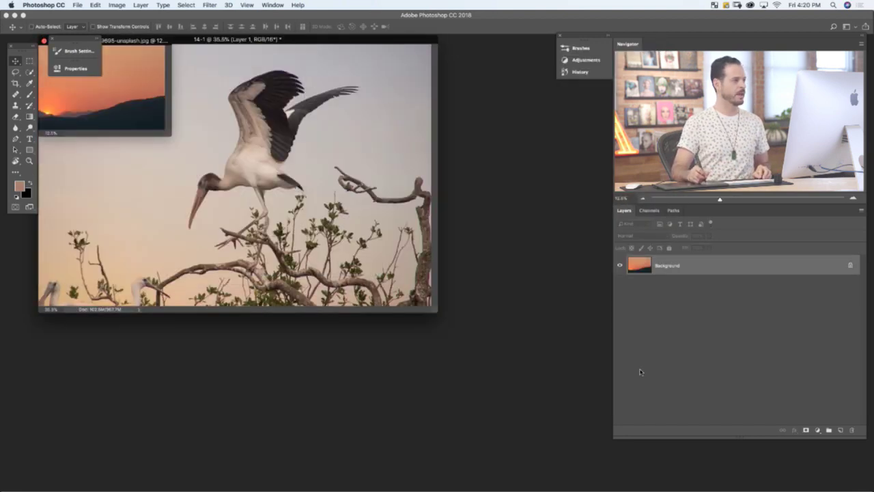
Bring the orange sunset into the stork document as an unclipped layer above Curves 1.
left_click_drag(140, 100, 348, 142)
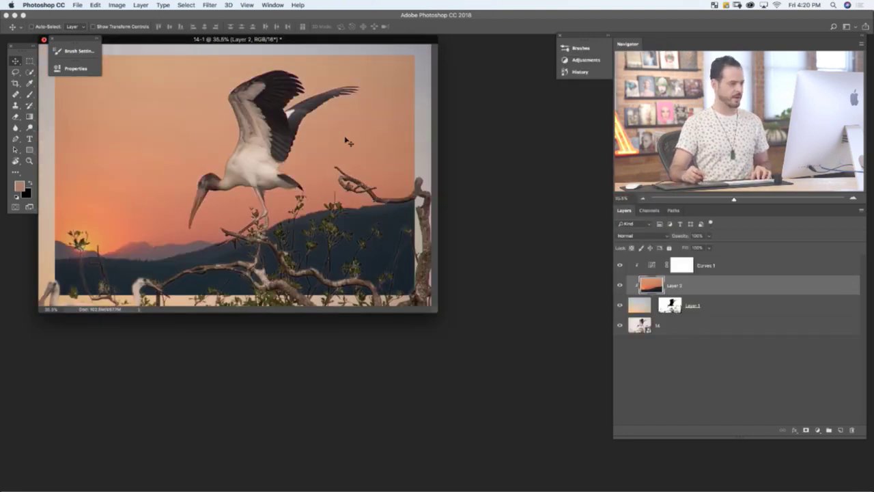
key("f")
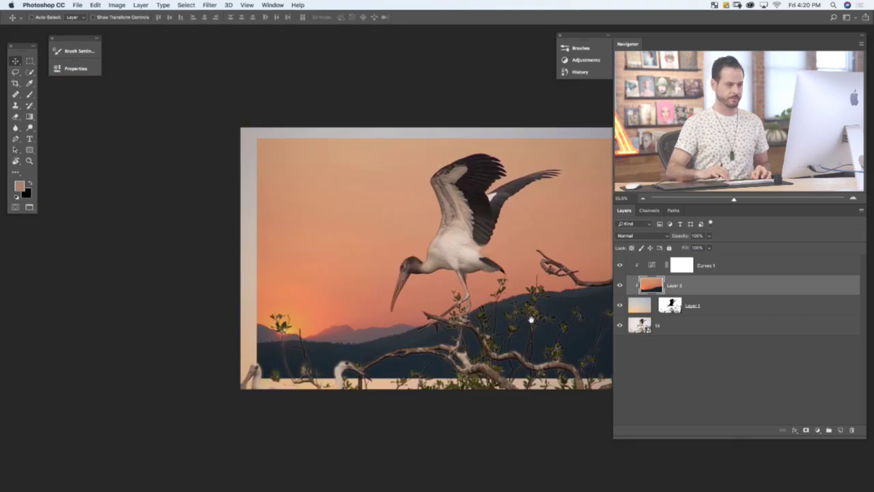
key("ctrl+]")
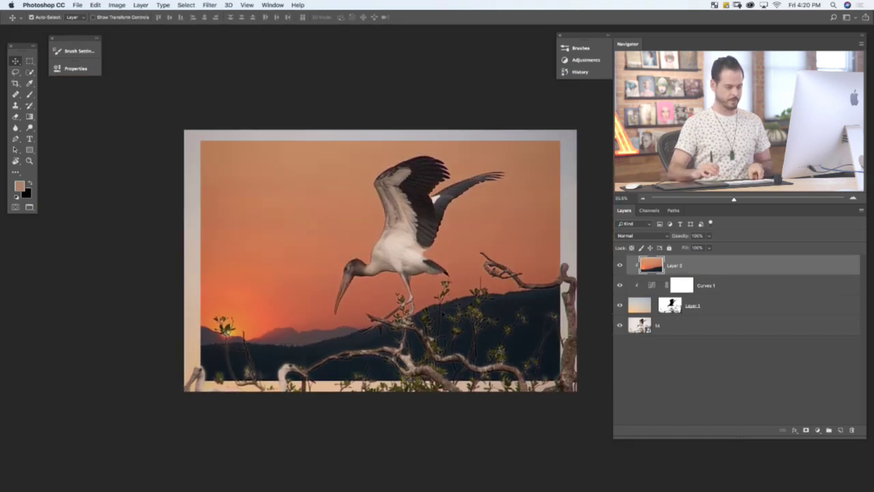
key("ctrl+alt+g")
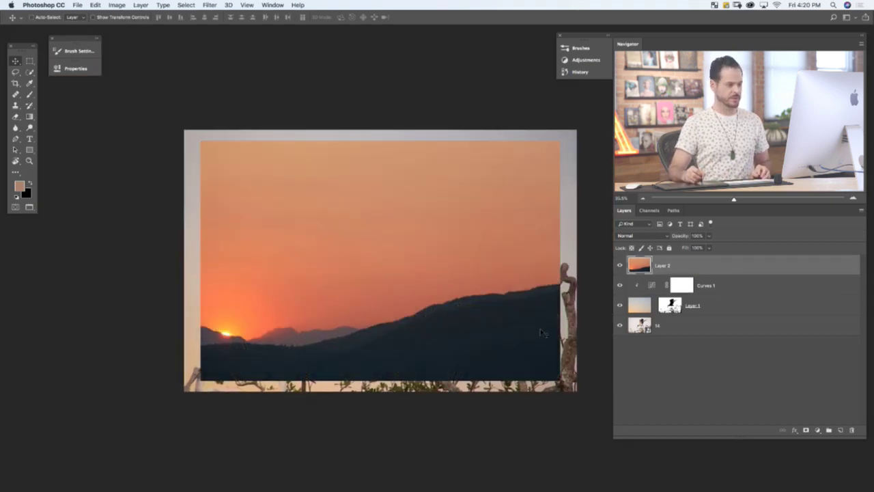
Scale the orange sunset to 144.19% width, stretch it taller, and position it to cover the canvas with its hills outside the frame.
key("ctrl+t")
left_click_drag(560, 379, 640, 433)
left_click_drag(519, 349, 533, 394)
scroll(453, 417, "down", 1)
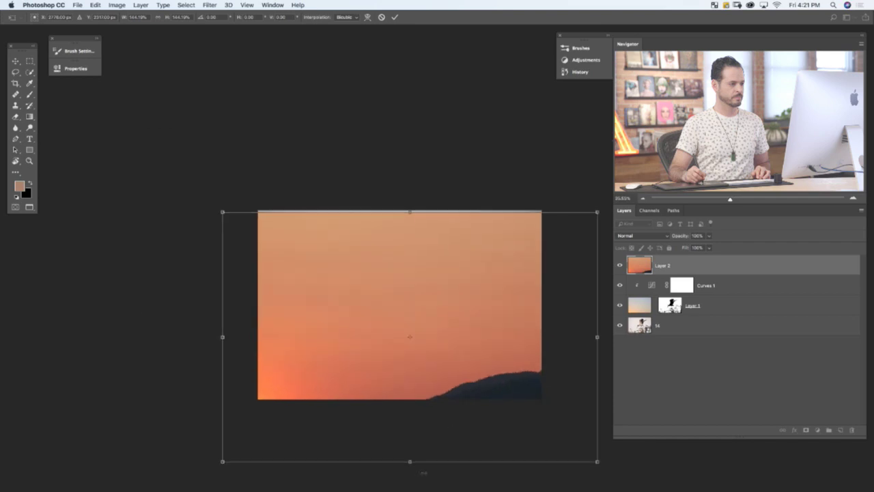
left_click_drag(412, 471, 410, 484)
left_click_drag(444, 349, 445, 373)
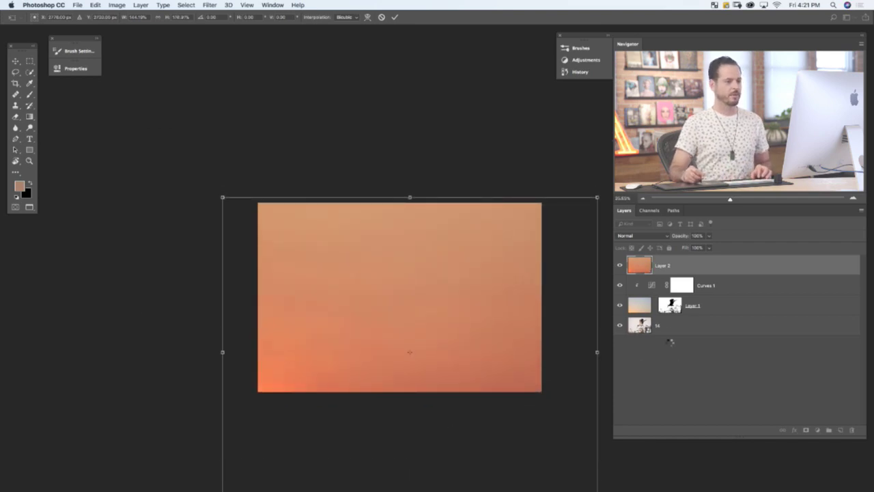
key("Return")
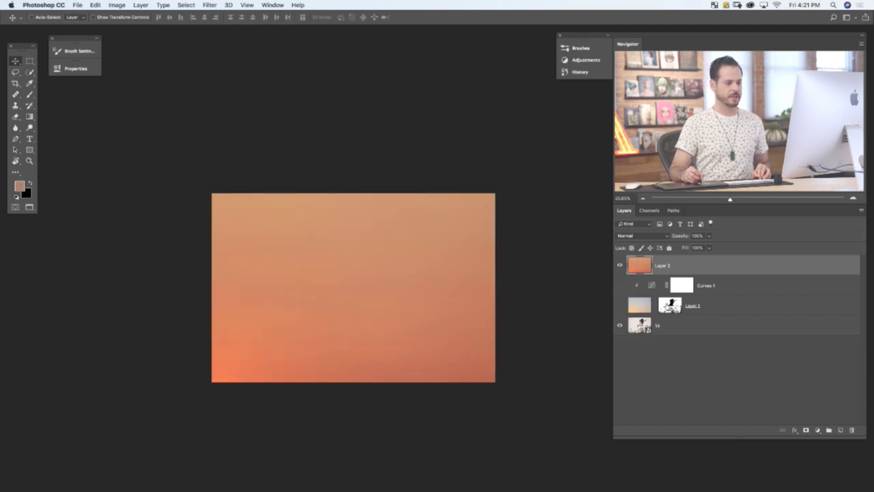
With Layer 1 and Curves 1 hidden, copy Layer 1's mask onto the orange sunset layer.
left_click_drag(670, 305, 685, 265)
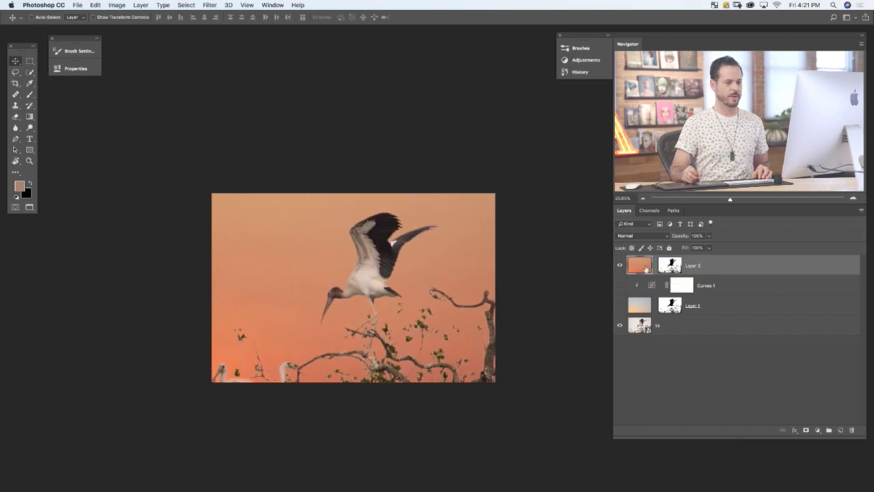
Add a Curves adjustment clipped to the orange sunset and raise the RGB midtones to about input 94, output 156.
left_click(818, 430)
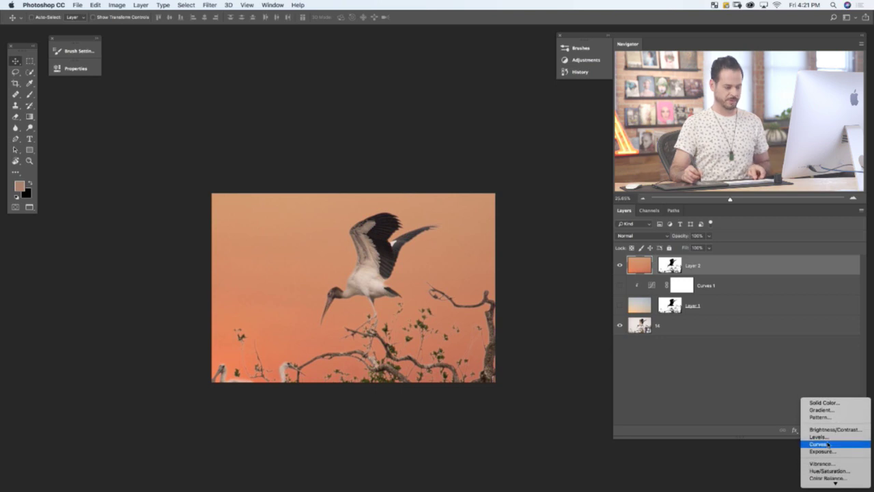
left_click(827, 444)
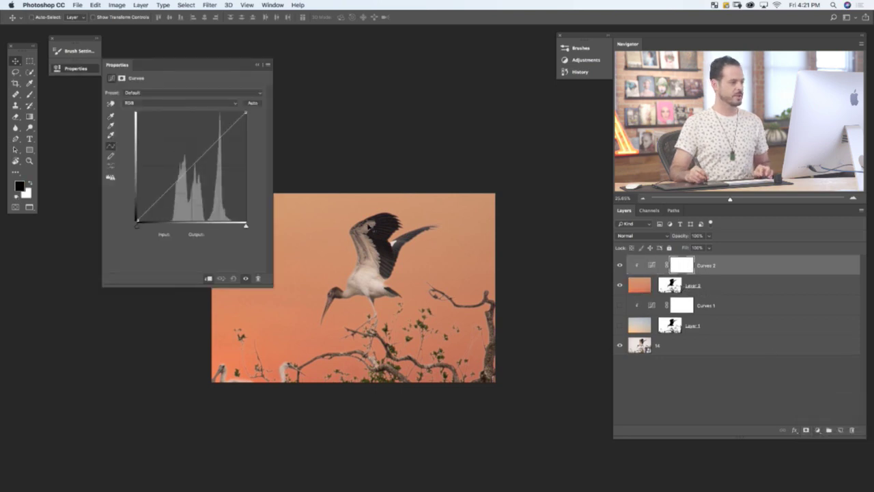
left_click_drag(173, 186, 177, 152)
left_click(426, 313, "super")
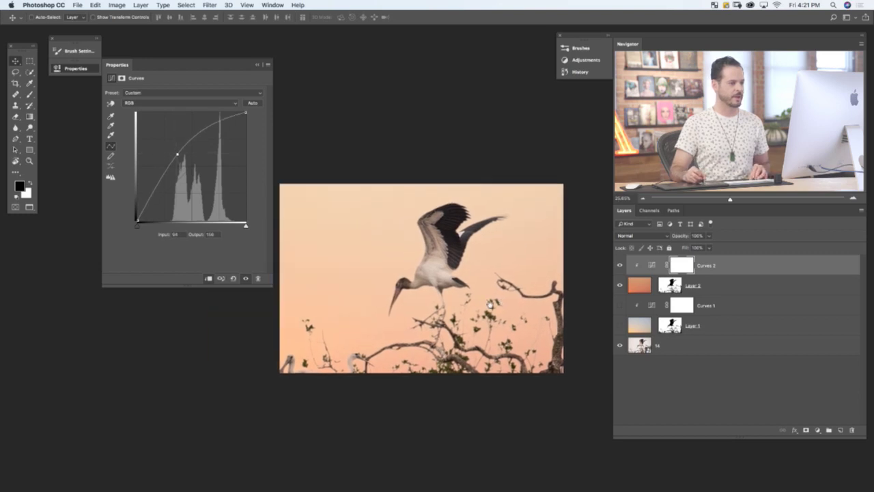
left_click(478, 271, "super")
left_click(481, 270, "alt+super")
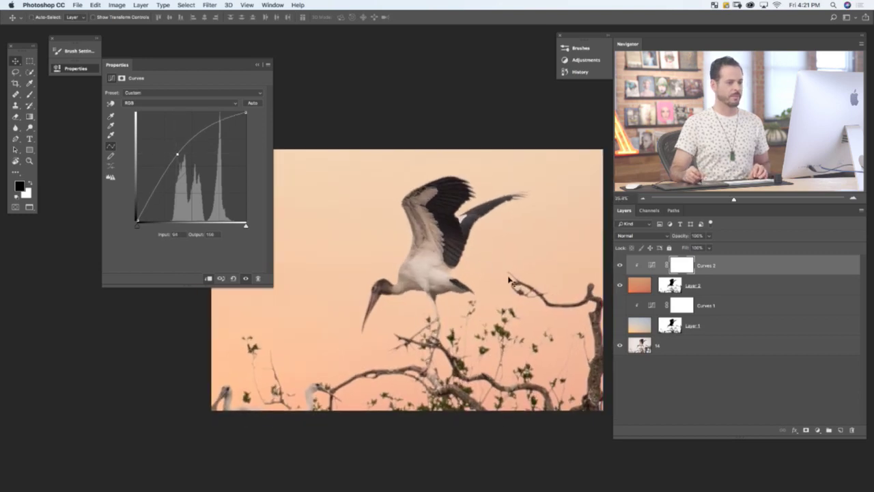
Set the orange sunset layer's blend mode to Multiply and collapse its properties to clear the view of the stork.
left_click(648, 286)
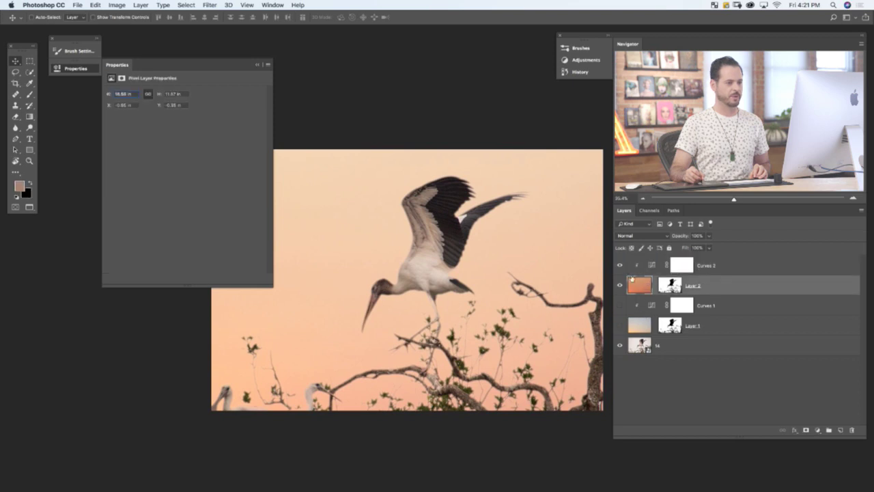
left_click(632, 236)
left_click(629, 263)
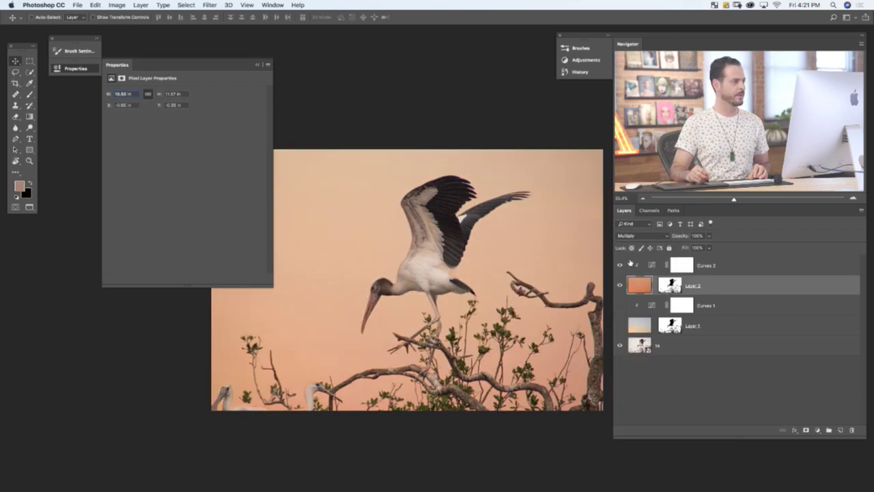
left_click(85, 72)
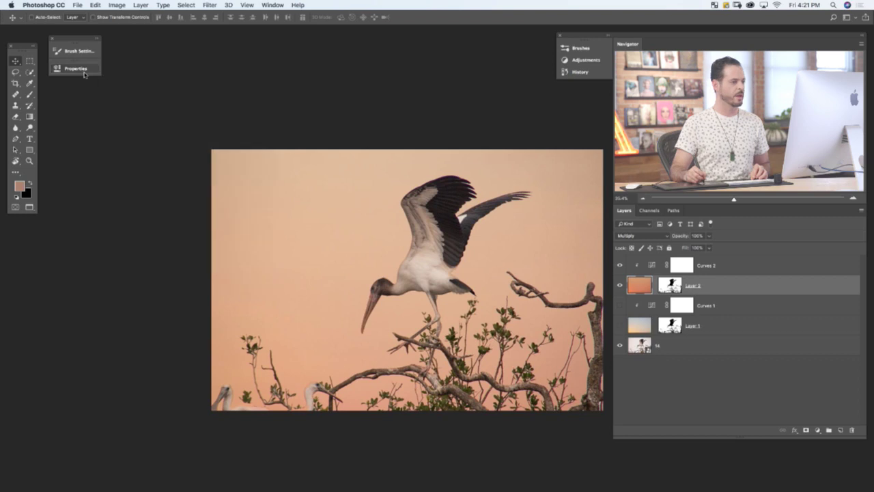
left_click_drag(423, 306, 382, 309)
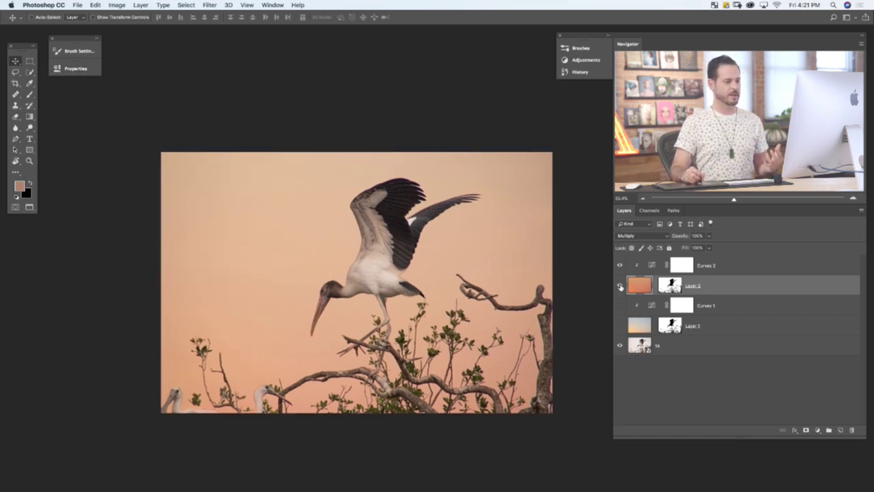
Hide the orange sunset layer, show Curves 1 and Layer 1 again, and make Layer 1's mask active.
left_click(620, 285)
left_click(619, 305)
left_click(621, 325)
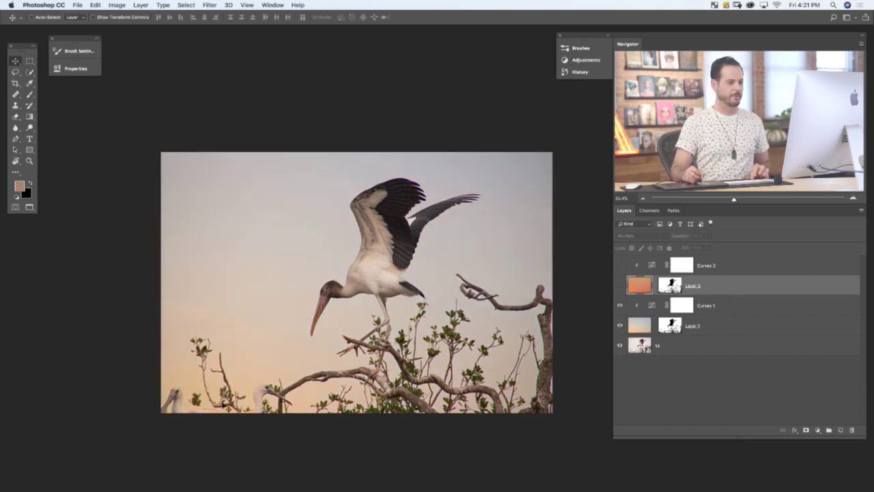
left_click(667, 328)
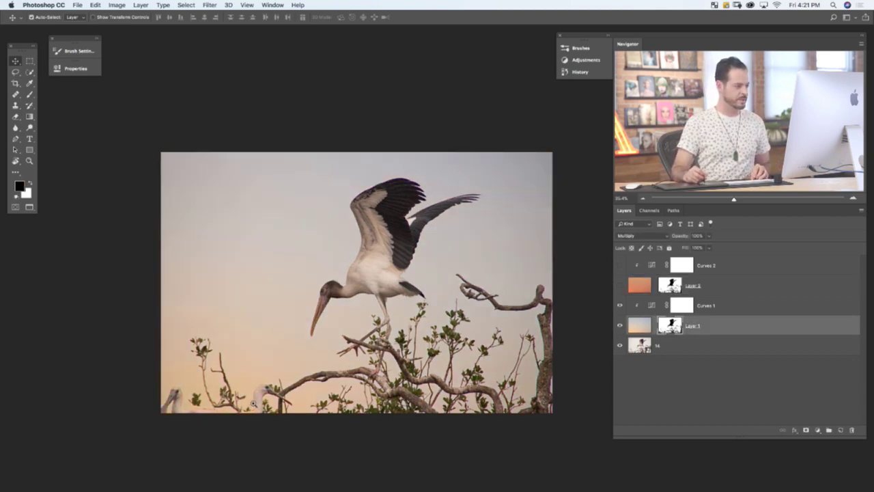
Compare the small white bird's head near the branches with Layer 1's sky switched on and off.
scroll(253, 403, "up", 5)
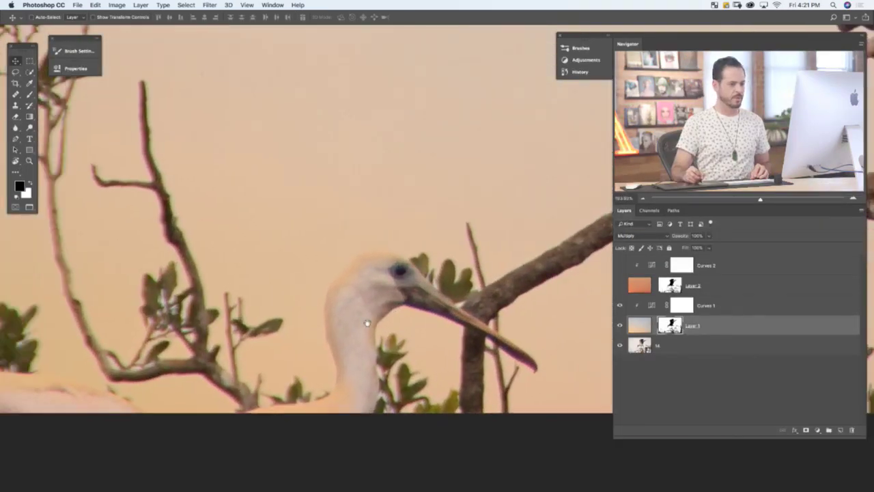
scroll(367, 323, "up", 1)
left_click(620, 326)
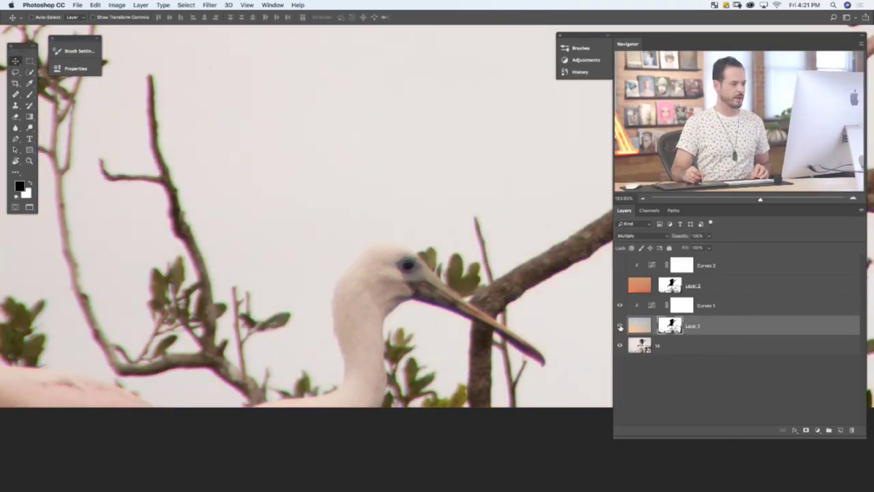
left_click(620, 326)
left_click(620, 326)
left_click(620, 326)
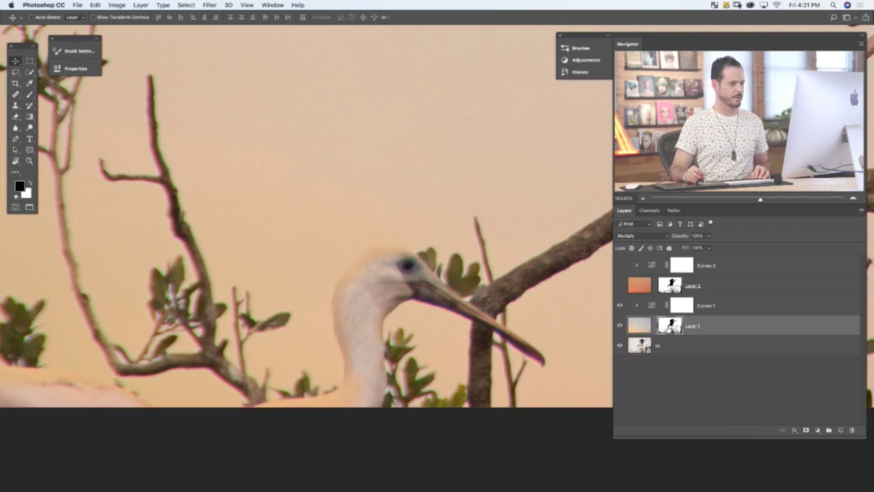
Paint black with a soft, low-flow brush on Layer 1's mask over the two small white birds to remove the sky tint.
key("b")
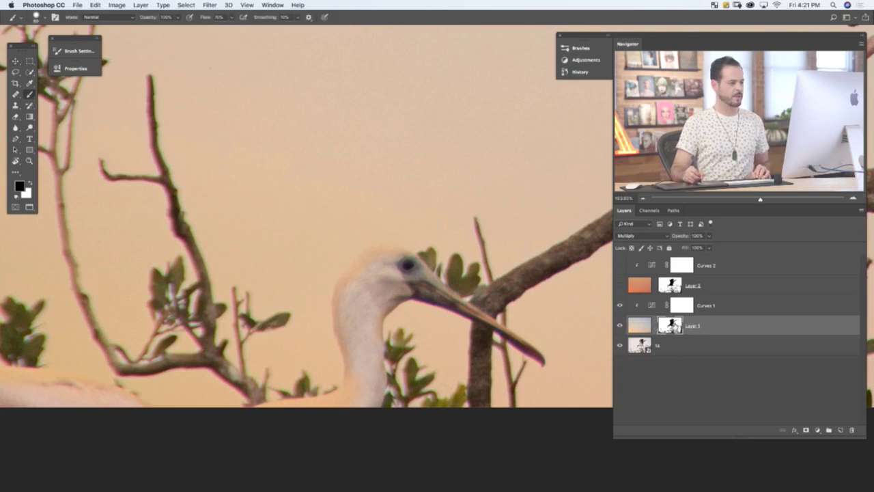
left_click(675, 327, "alt")
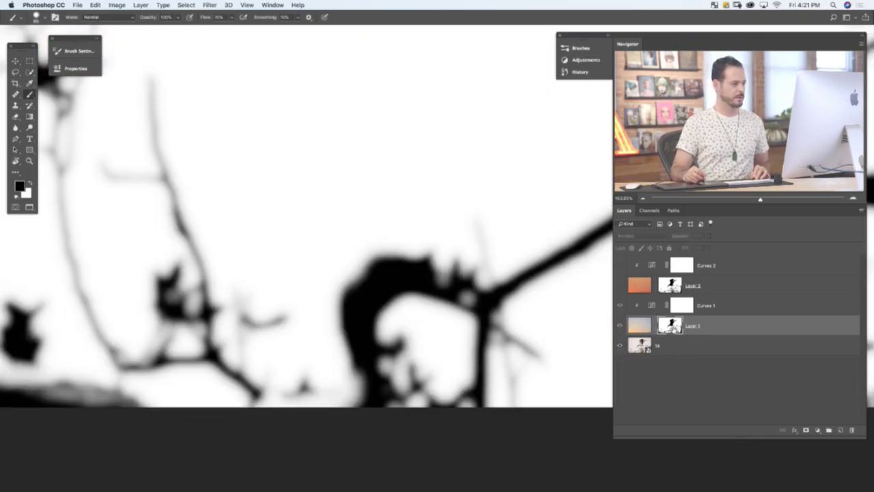
left_click(670, 325, "alt")
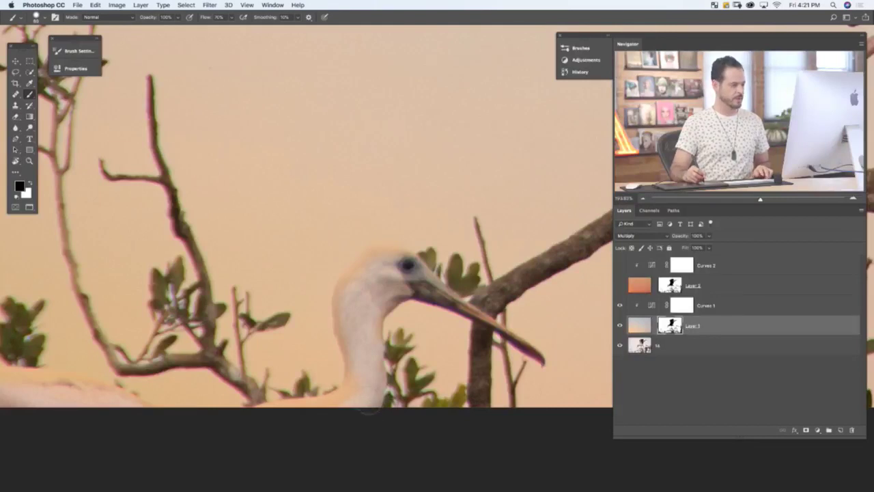
key("shift+2")
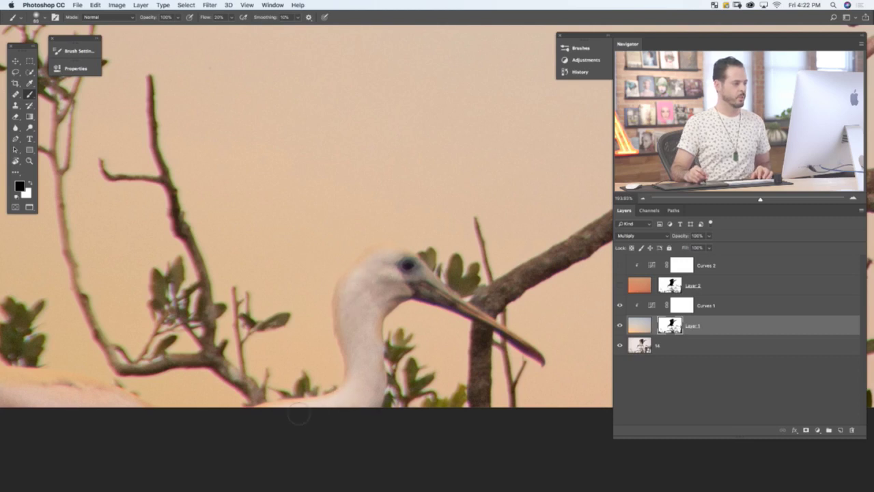
left_click_drag(296, 414, 530, 405)
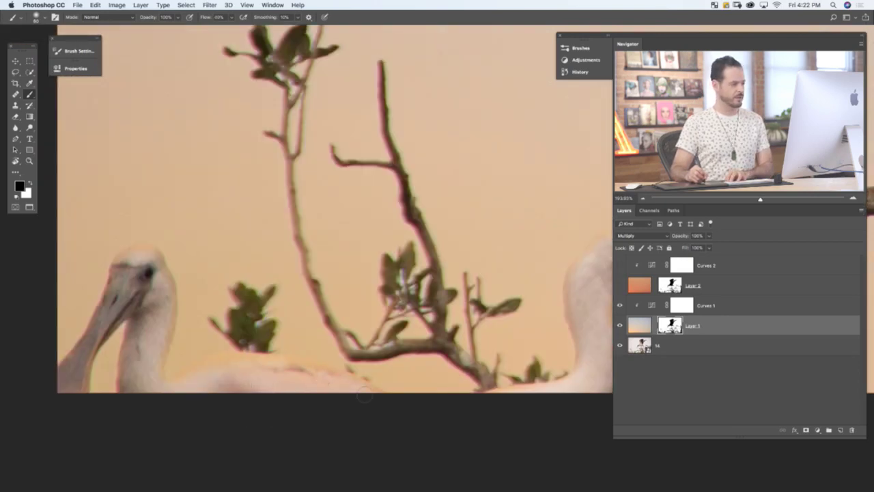
mouse_move(330, 376)
left_mouse_down()
mouse_move(291, 360)
mouse_move(290, 368)
mouse_move(237, 363)
mouse_move(214, 375)
left_mouse_up()
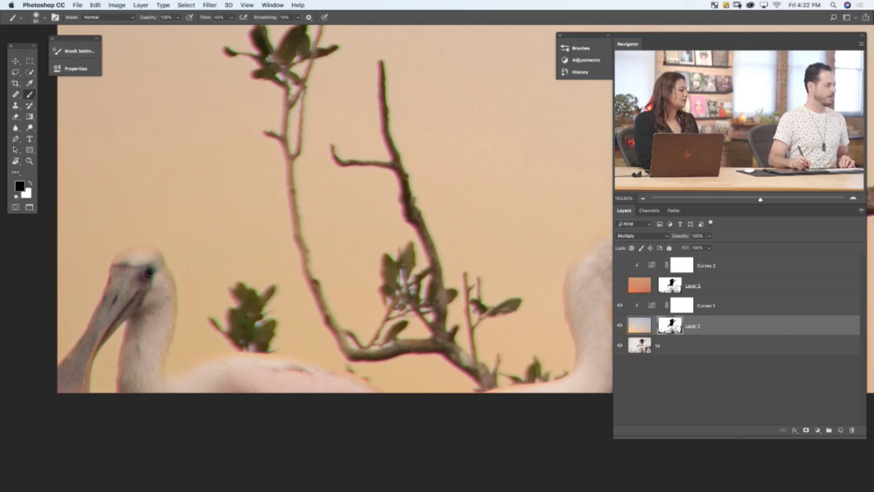
scroll(239, 308, "down", 2)
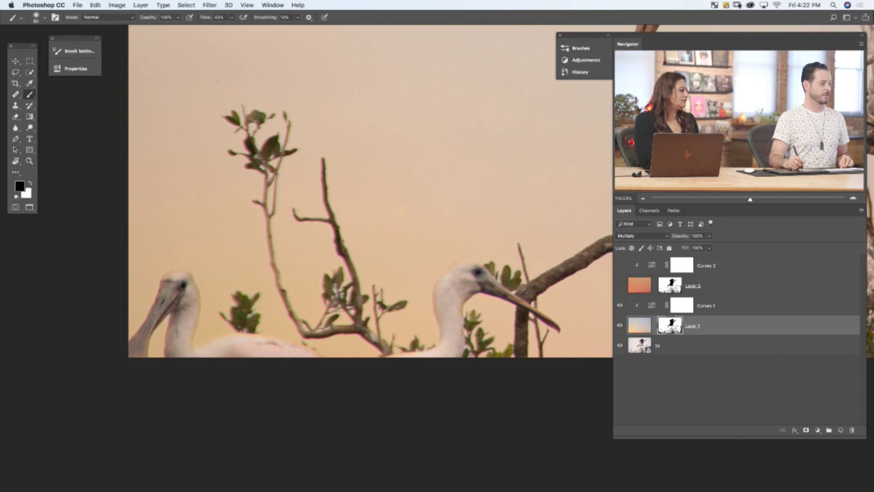
scroll(371, 205, "up", 2)
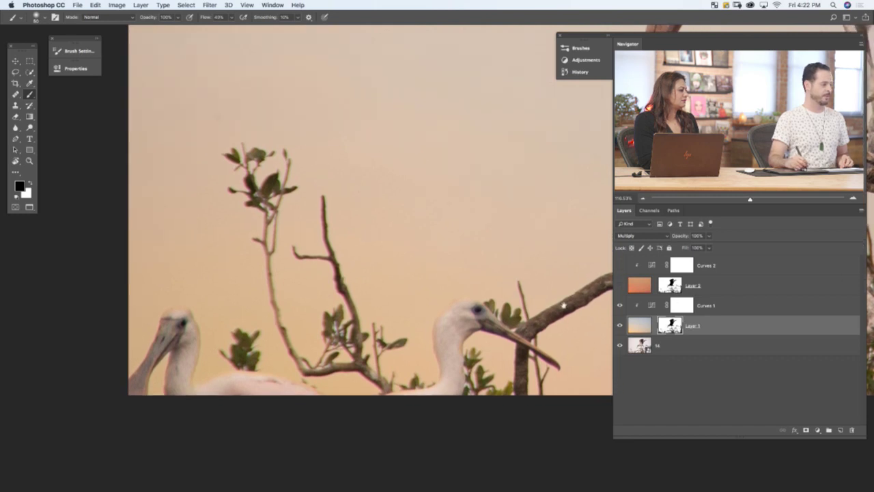
left_click_drag(525, 301, 300, 386)
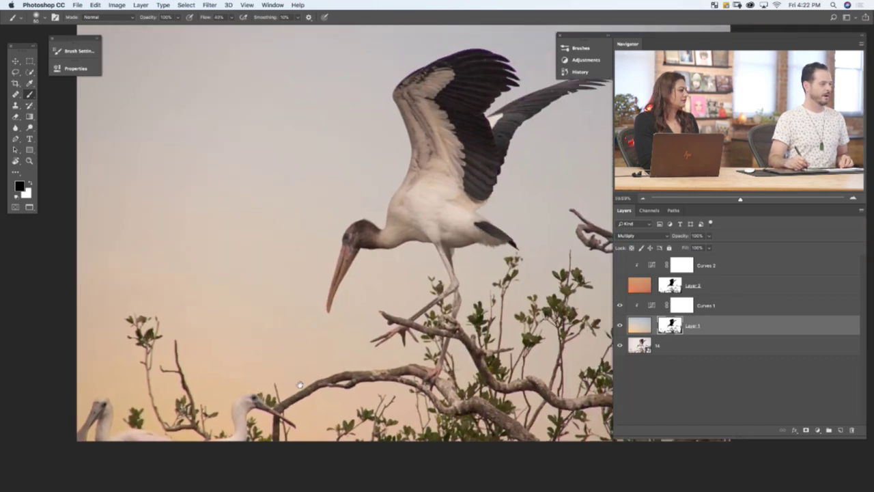
left_click_drag(361, 361, 326, 353)
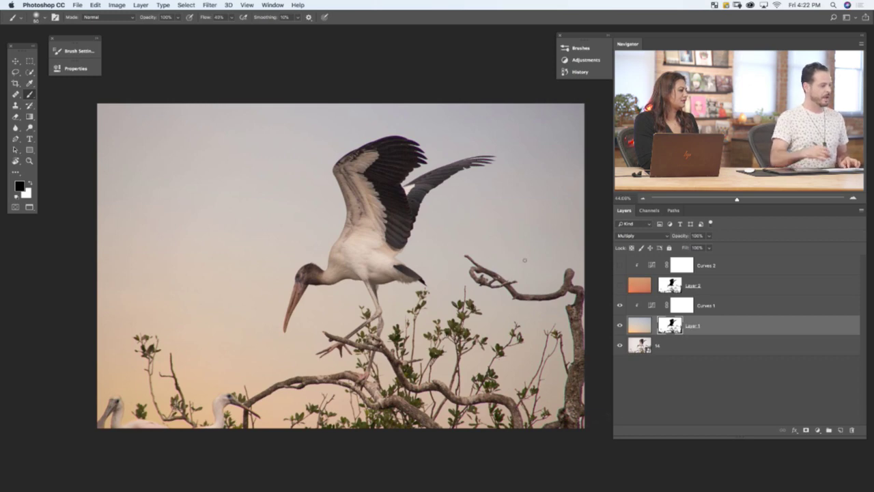
Switch to Chrome, search Unsplash for "birds flying" and download the tall photo of a line of birds above a hazy sea.
key("super+Tab")
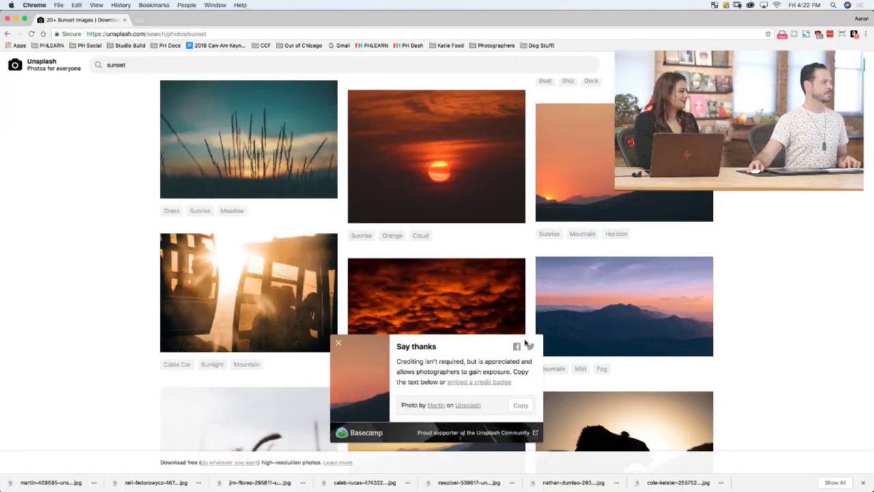
left_click(231, 71)
type("birds")
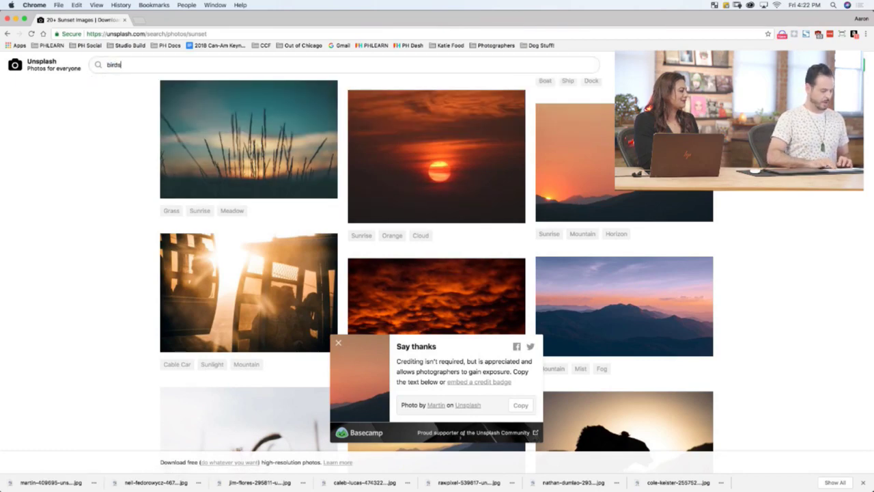
type(" flying")
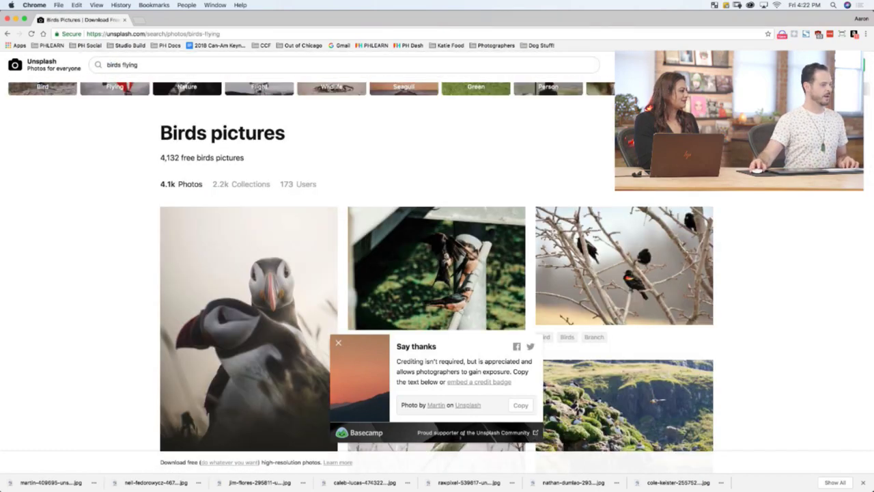
scroll(126, 174, "down", 10)
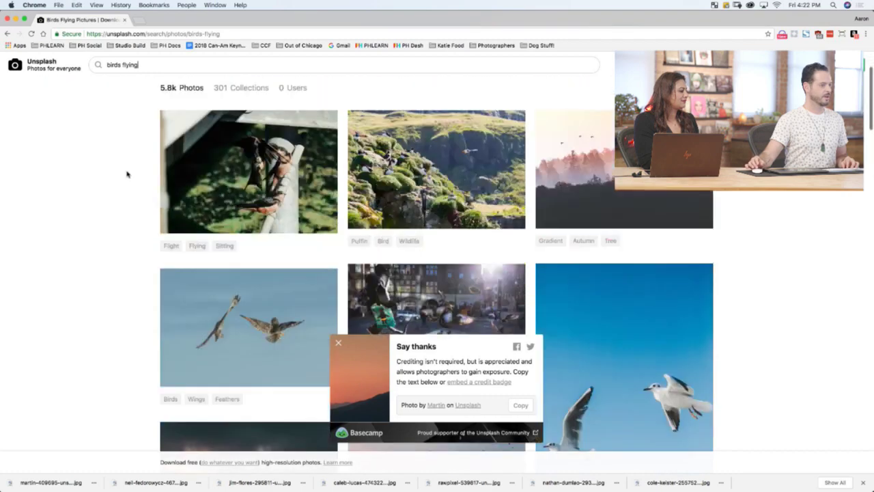
scroll(126, 174, "down", 5)
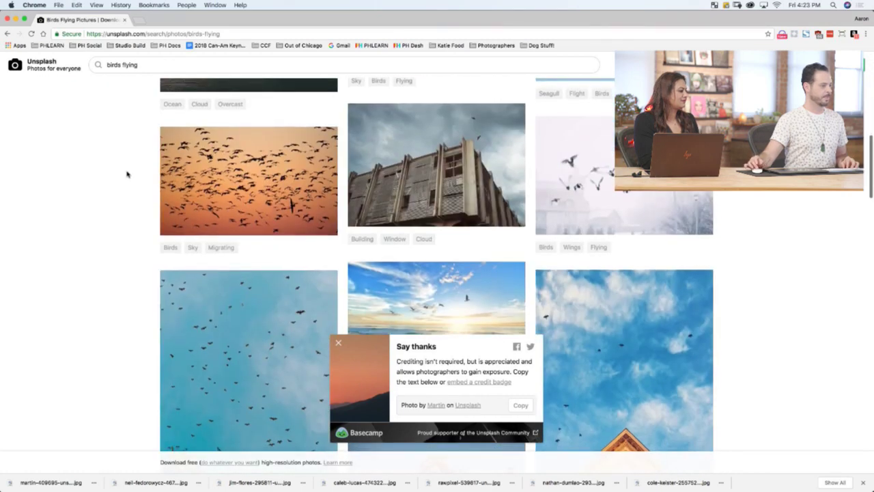
scroll(127, 174, "down", 2)
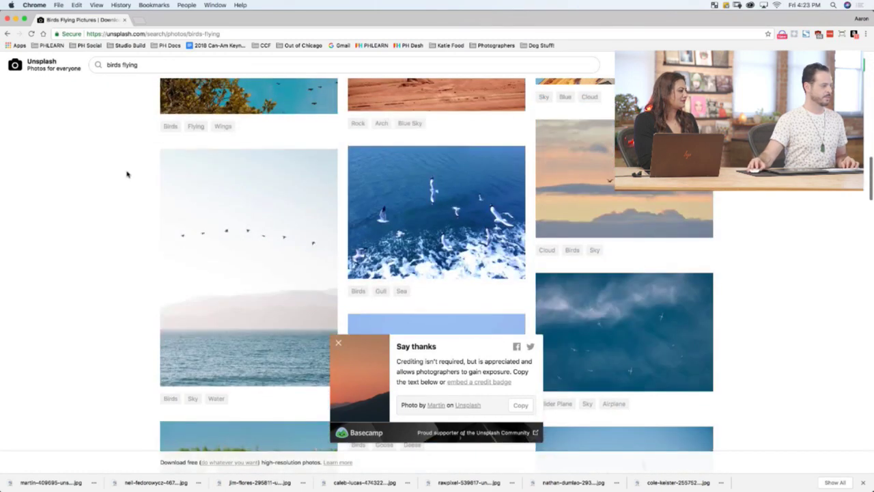
mouse_move(307, 350)
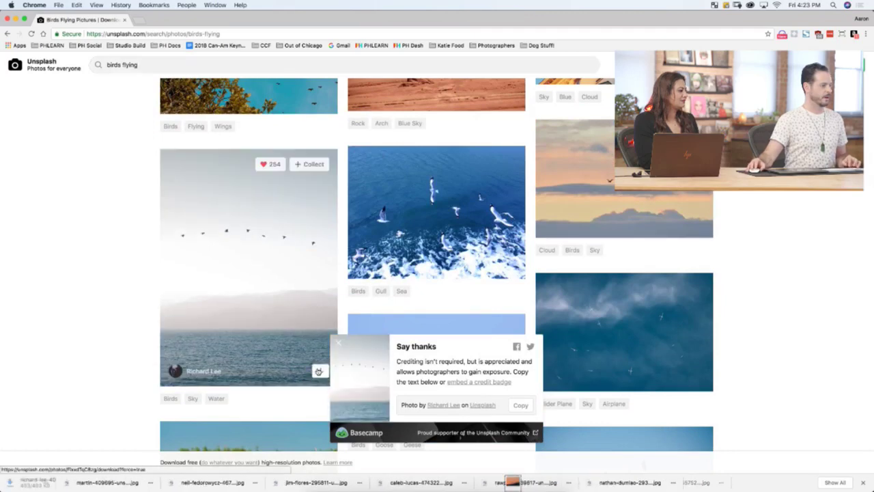
Return to Photoshop and open the newly downloaded birds-over-sea photo from the Downloads folder.
key("super+Tab")
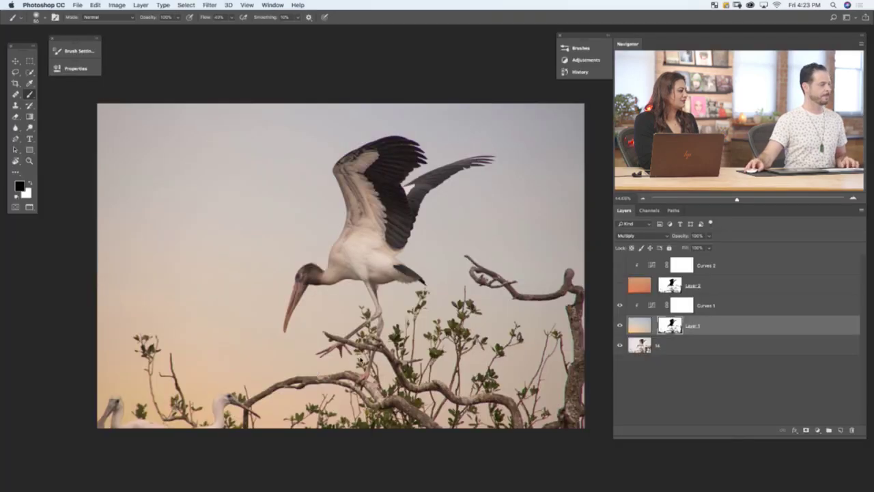
key("super+o")
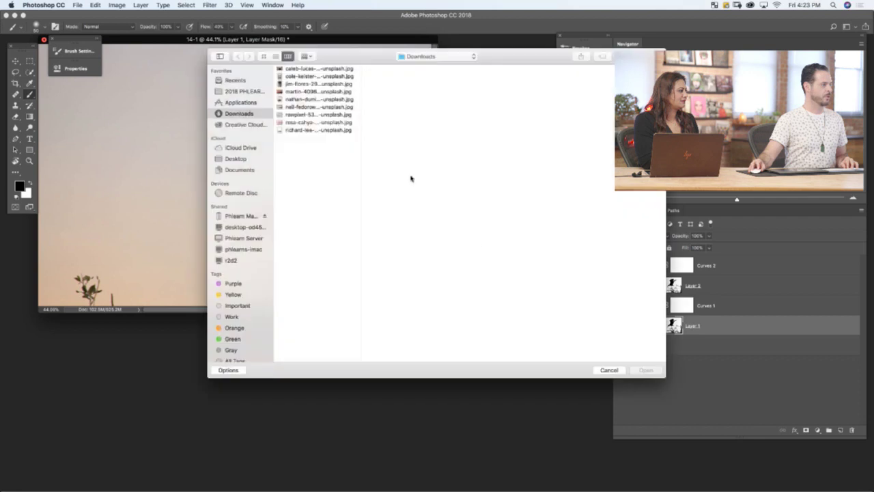
left_click(304, 129)
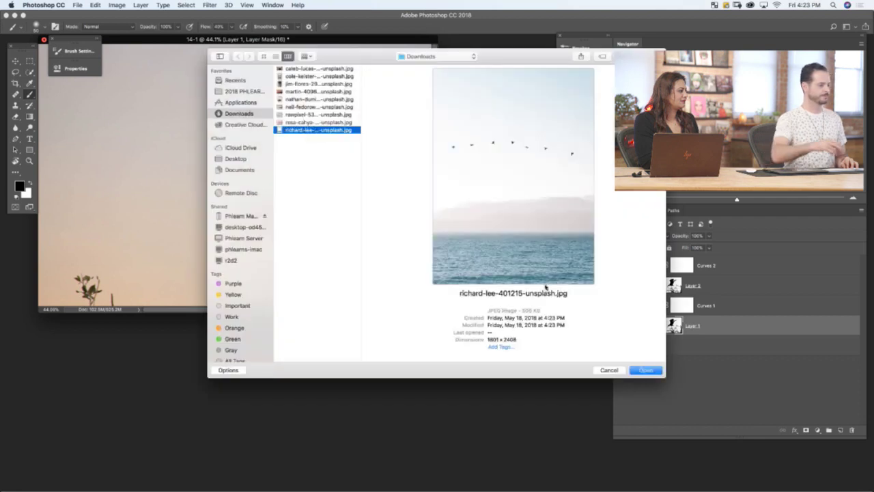
left_click(642, 371)
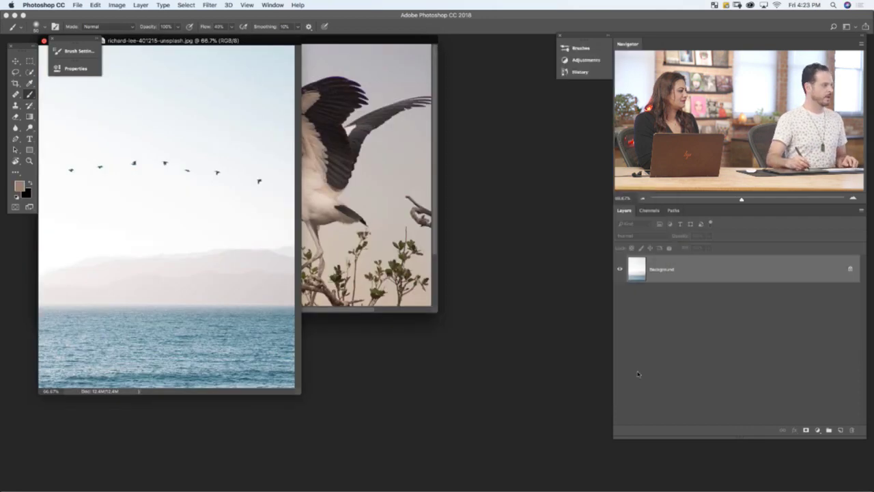
Bring the birds photo into the stork document as a layer and position it over the sky beside the stork, in full-screen view.
key("v")
left_click(392, 251)
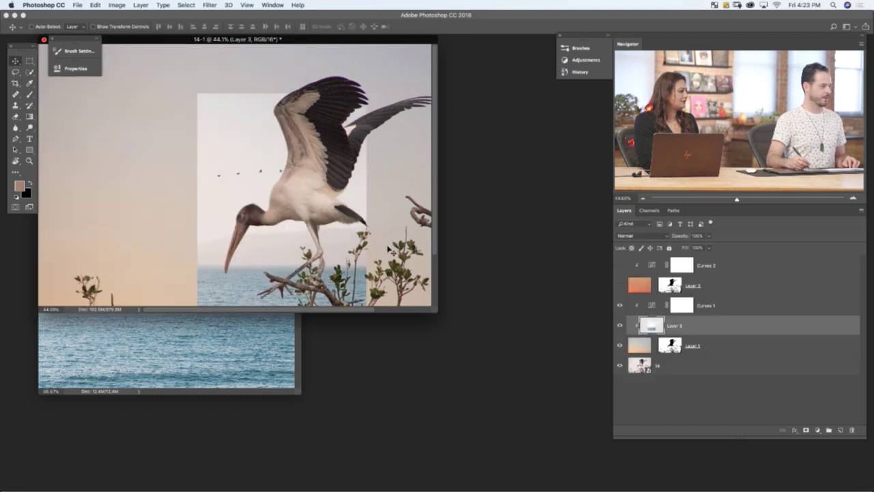
left_click_drag(318, 277, 201, 257)
key("f")
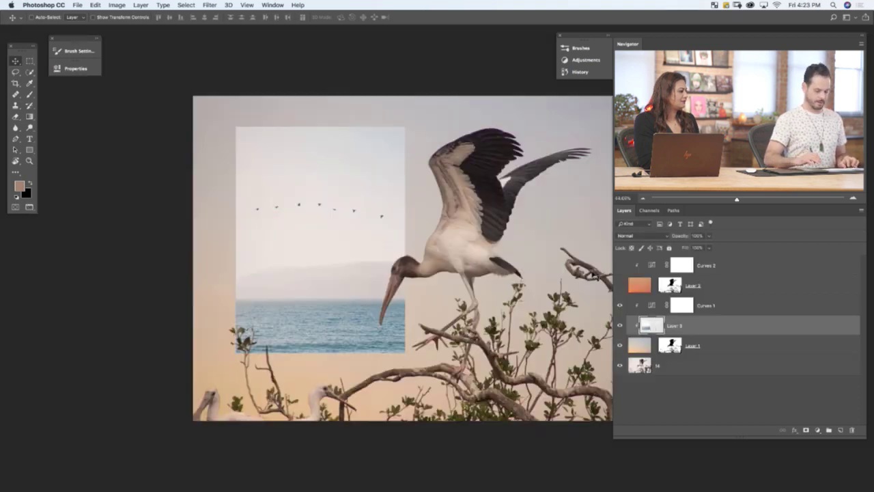
Move the birds photo layer above Curves 1 so it is unclipped, and set its blend mode to Multiply.
left_click_drag(649, 325, 645, 305)
scroll(513, 352, "right", 5)
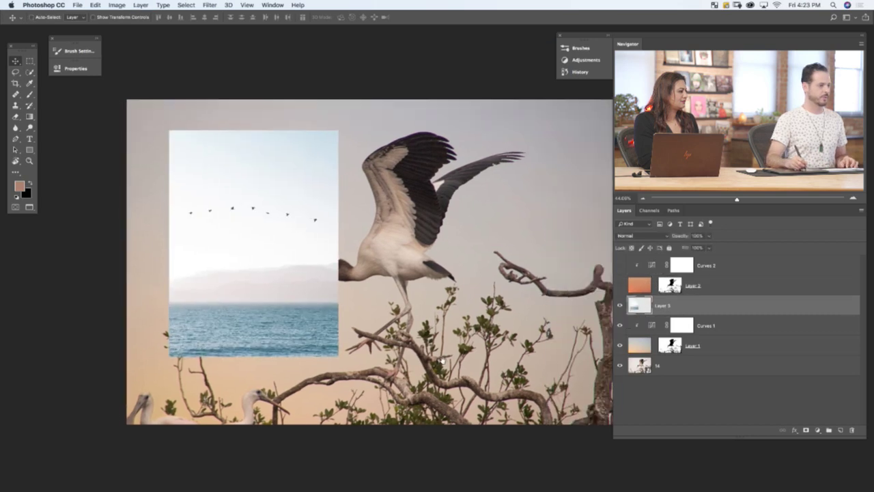
left_click(642, 235)
left_click(640, 260)
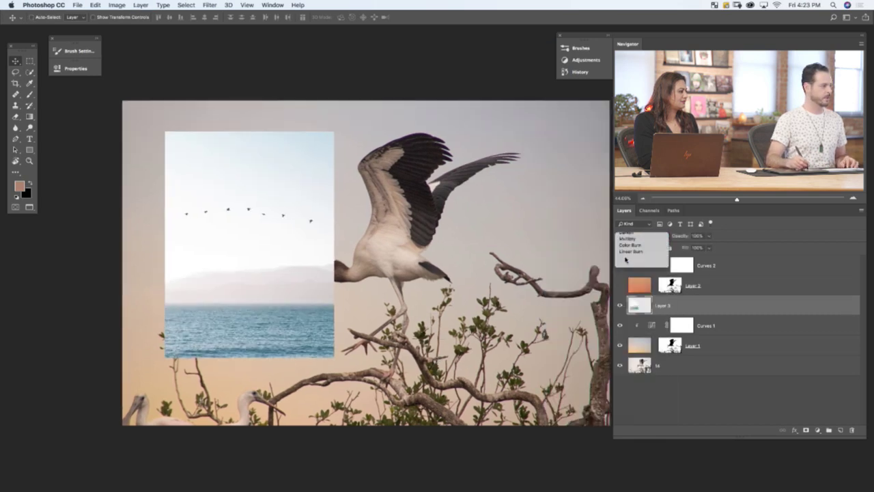
mouse_move(290, 323)
left_mouse_down()
mouse_move(295, 314)
mouse_move(291, 320)
left_mouse_up()
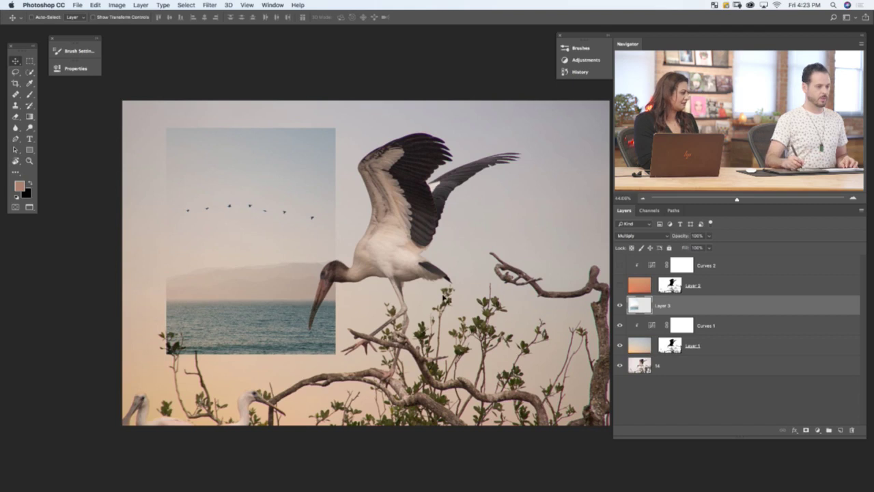
Add a Levels adjustment clipped to the birds photo layer and lower its RGB white input to blow out the photo's sky.
left_click(817, 432)
left_click(825, 474)
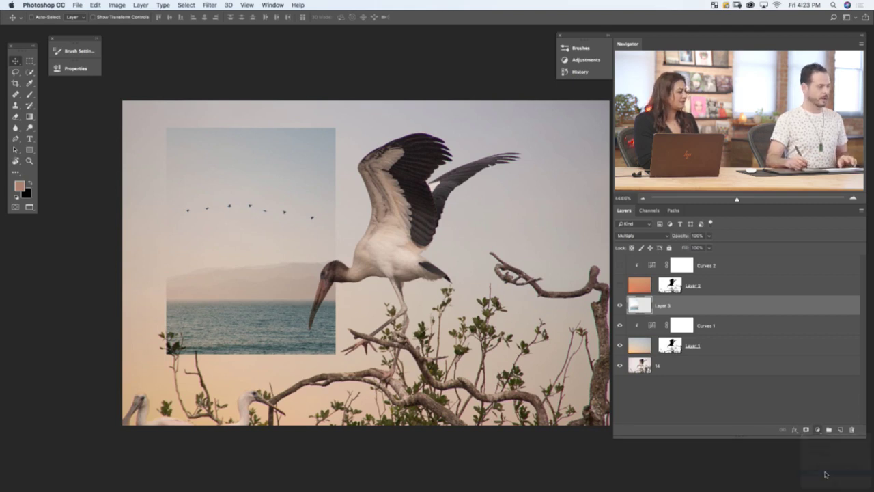
key("alt+super+g")
left_click_drag(382, 341, 457, 345)
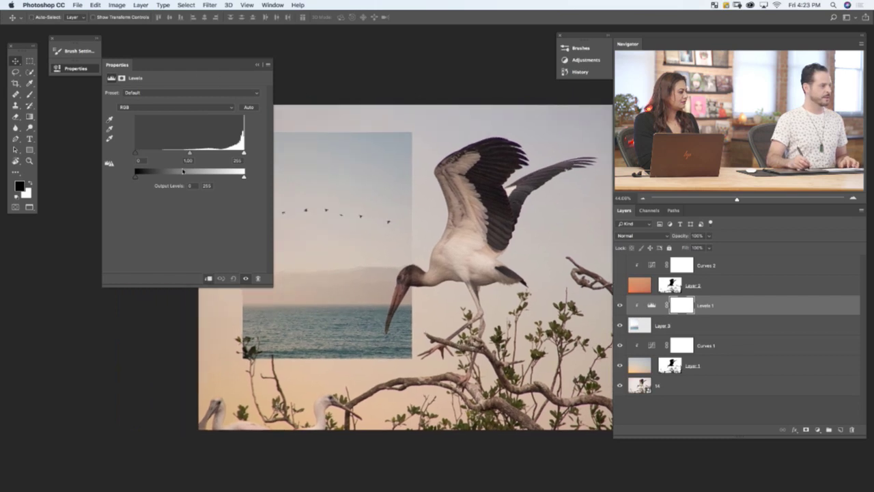
left_click_drag(421, 224, 440, 225)
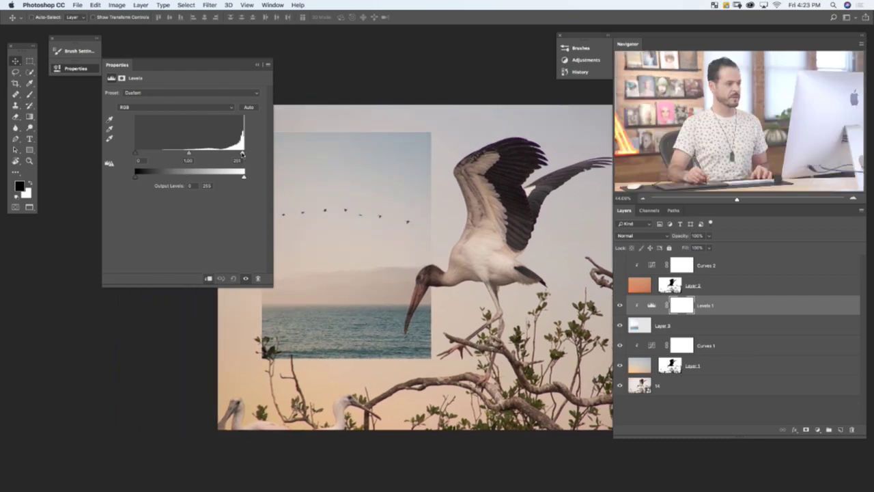
left_click_drag(242, 155, 233, 156)
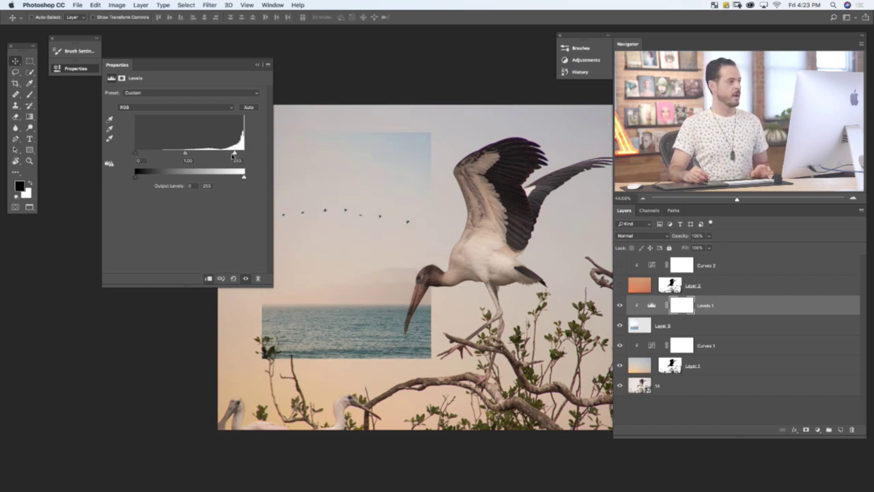
Warm the birds photo in Levels by setting the Blue midtones to 0.64 and the Red midtones to about 1.28.
left_click(169, 107)
left_click(168, 125)
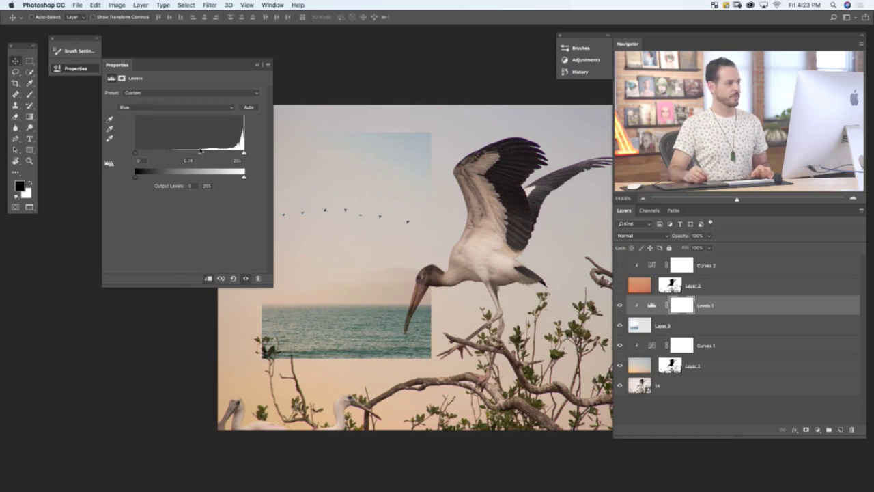
left_click(181, 108)
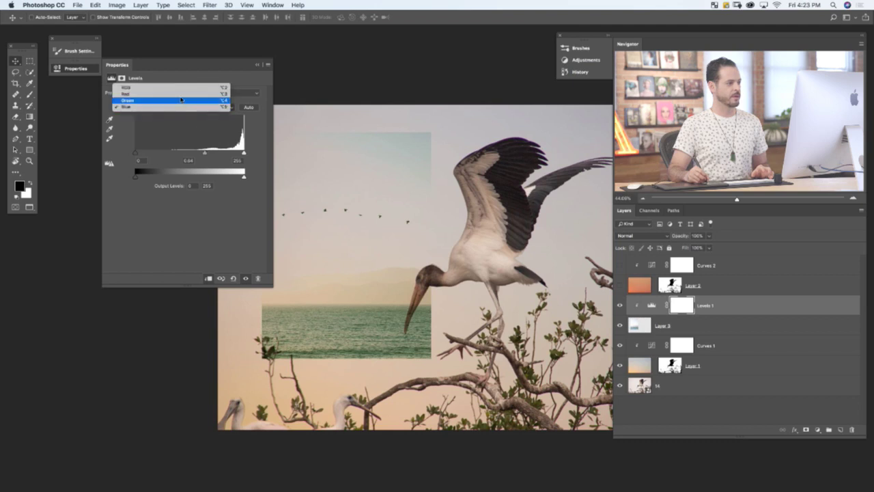
left_click(179, 91)
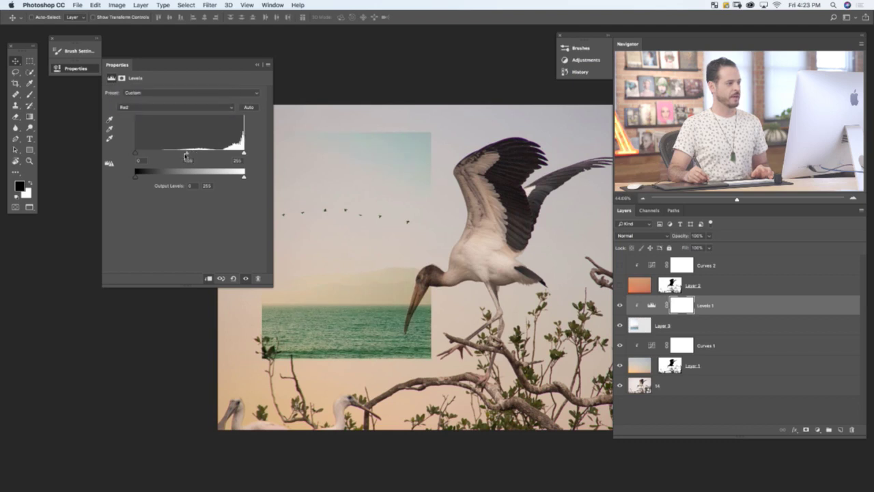
left_click_drag(185, 156, 181, 155)
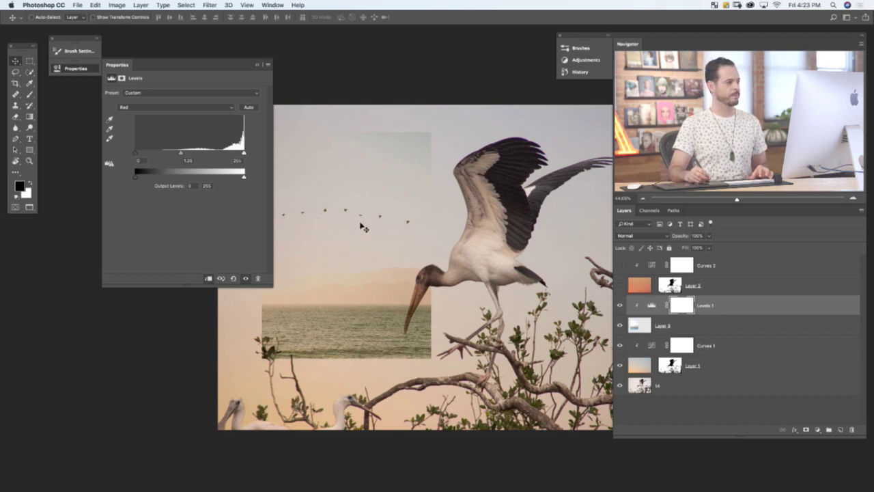
left_click(76, 68)
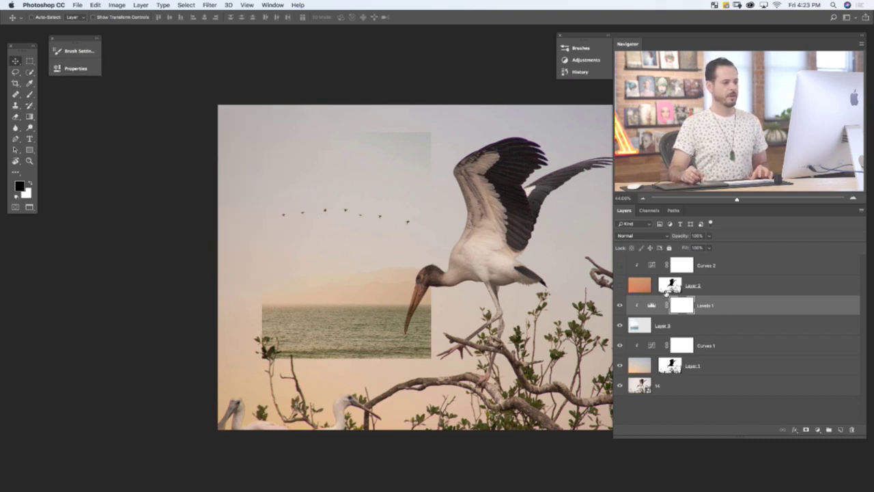
Add a mask to Layer 3 and paint black with a large brush over the sea, hills and leftover upper sky edge.
left_click(664, 321)
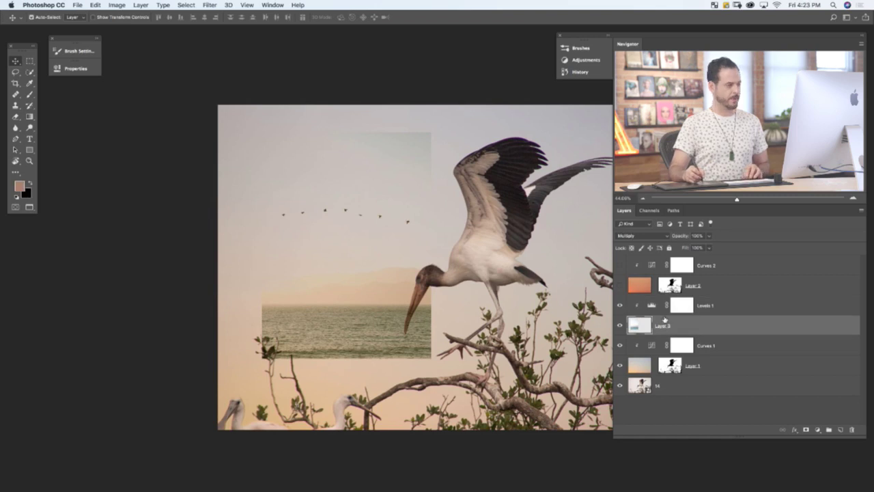
key("super+m")
key("b")
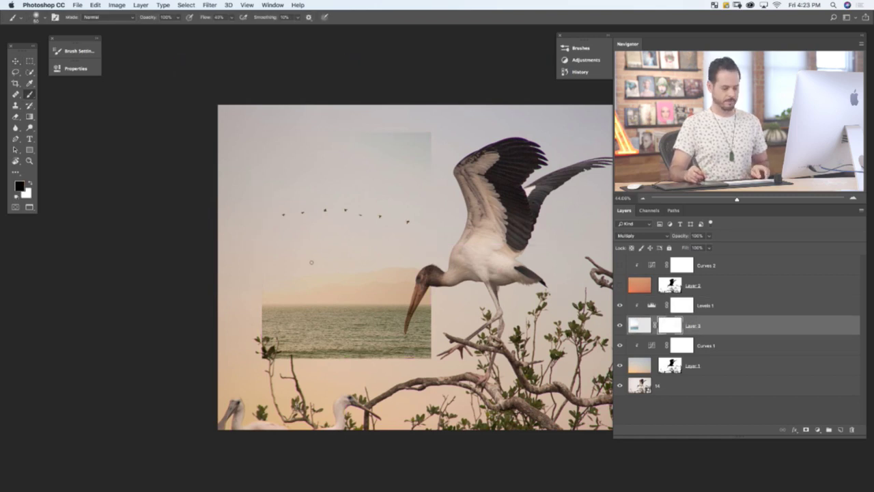
left_click_drag(312, 261, 342, 234)
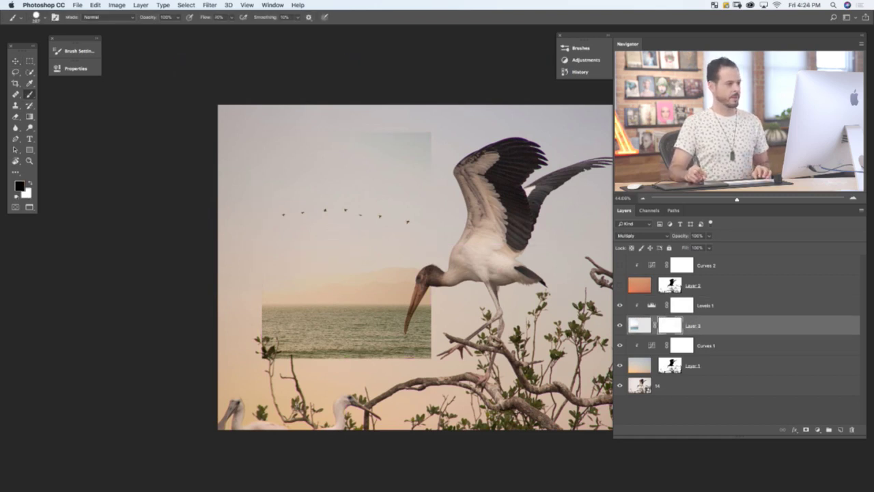
mouse_move(425, 293)
left_mouse_down()
mouse_move(274, 312)
mouse_move(325, 298)
mouse_move(373, 300)
mouse_move(291, 336)
left_mouse_up()
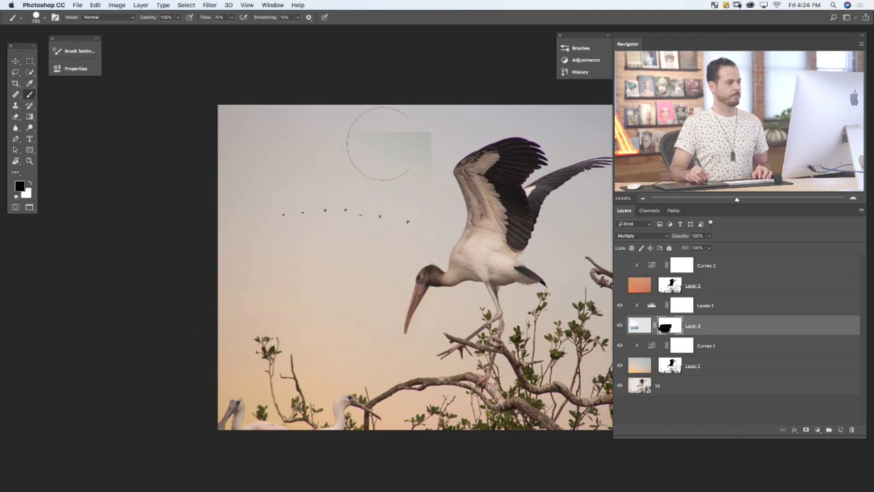
mouse_move(385, 141)
left_mouse_down()
mouse_move(469, 143)
mouse_move(309, 146)
mouse_move(439, 145)
mouse_move(379, 126)
left_mouse_up()
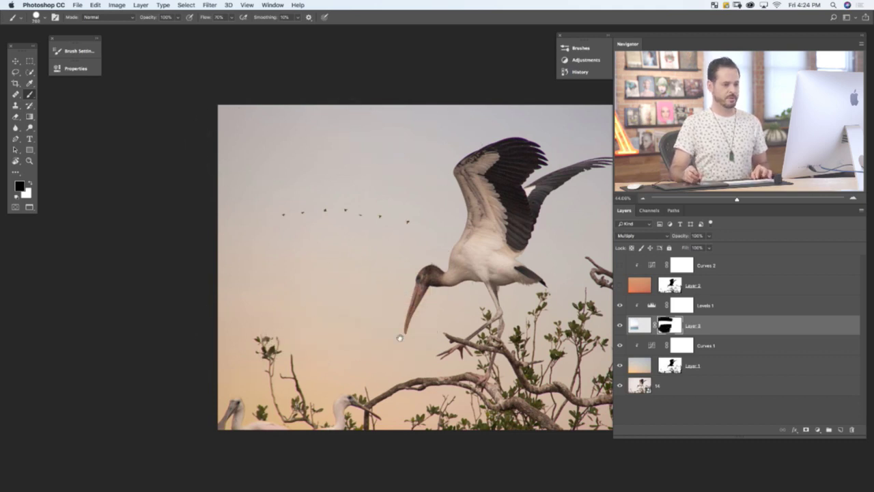
Group Layer 3 with its Levels adjustment and move the group so the flying birds sit slightly higher and farther from the stork.
left_click_drag(400, 339, 328, 340)
left_click(754, 311, "shift")
key("super+g")
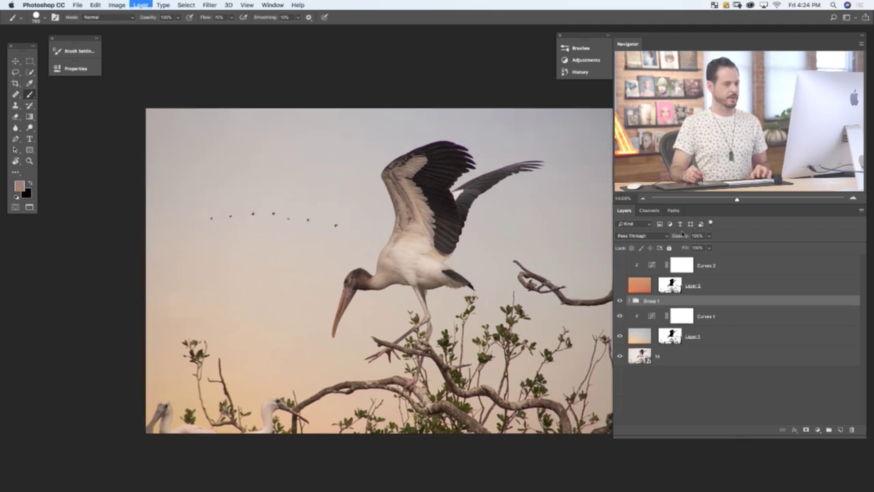
key("v")
left_click_drag(539, 339, 502, 334)
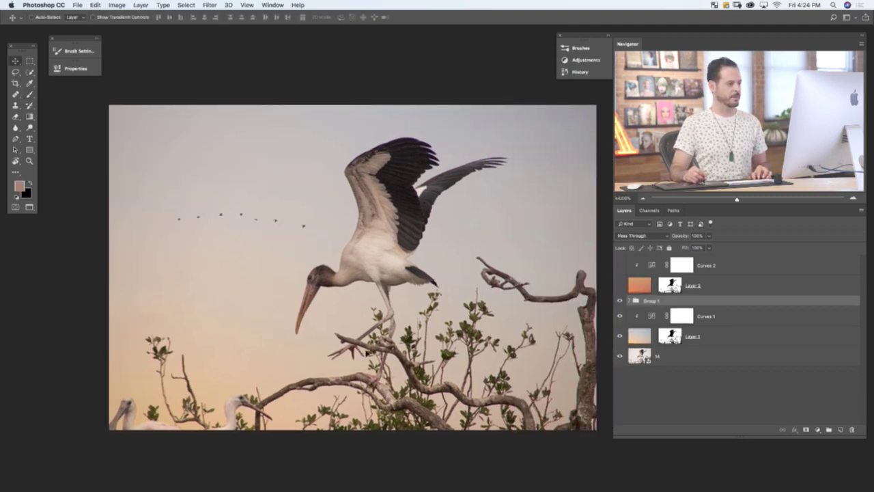
left_click_drag(367, 354, 253, 311)
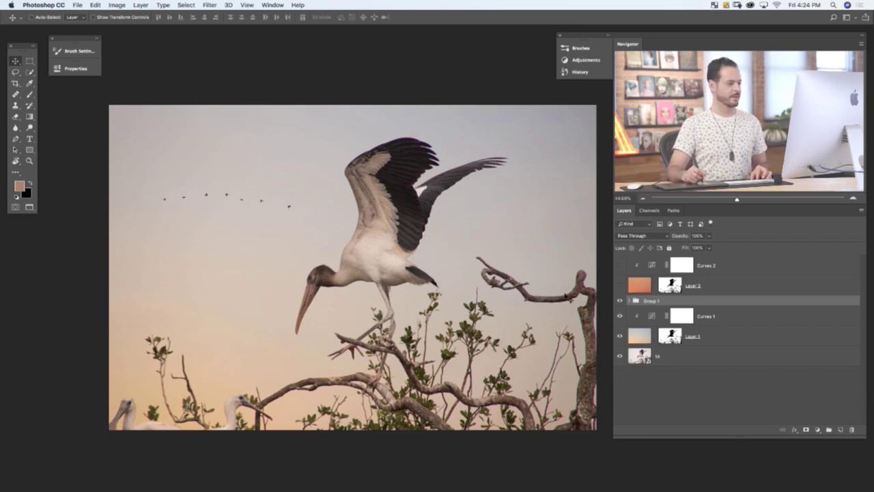
scroll(474, 390, "right", 1)
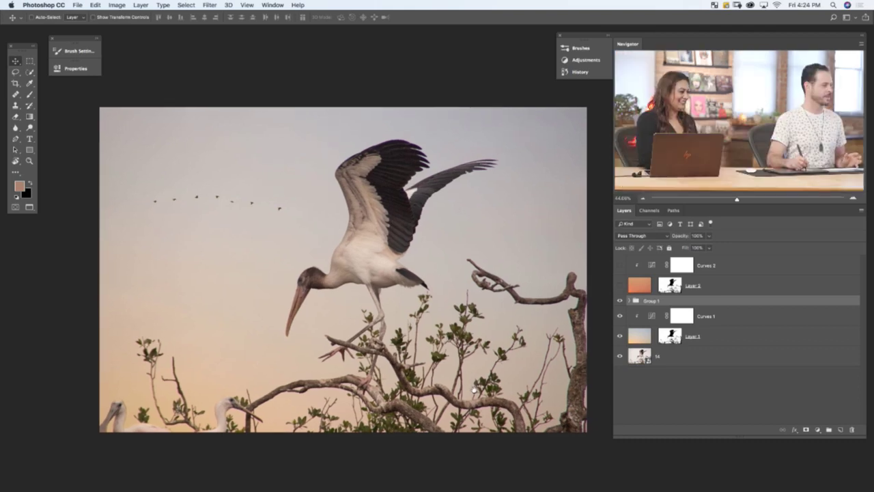
mouse_move(475, 390)
left_mouse_down()
mouse_move(453, 372)
mouse_move(468, 424)
mouse_move(469, 373)
mouse_move(472, 388)
left_mouse_up()
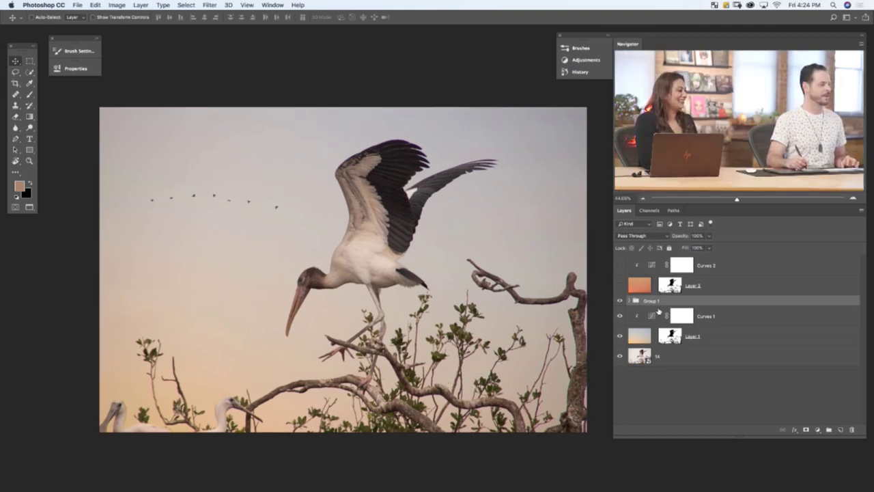
Hide Group 1 to compare the stork scene without the distant birds.
left_click(620, 300)
scroll(457, 360, "down", 1)
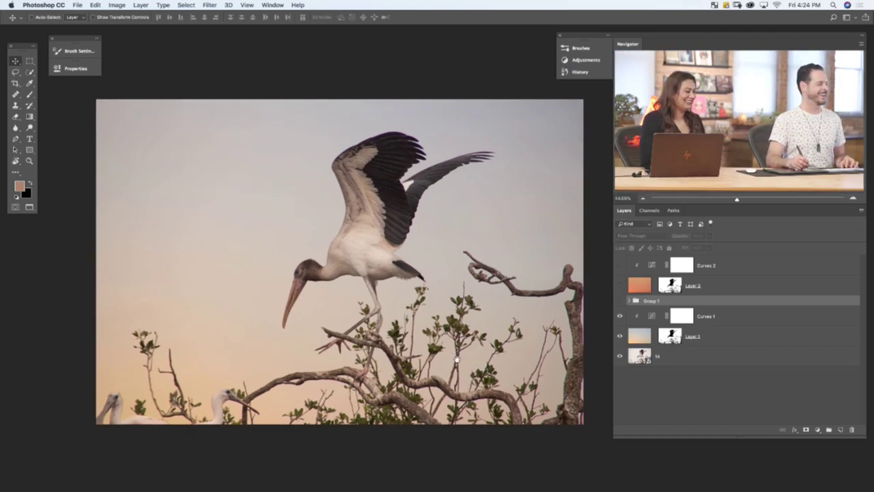
scroll(457, 359, "right", 2)
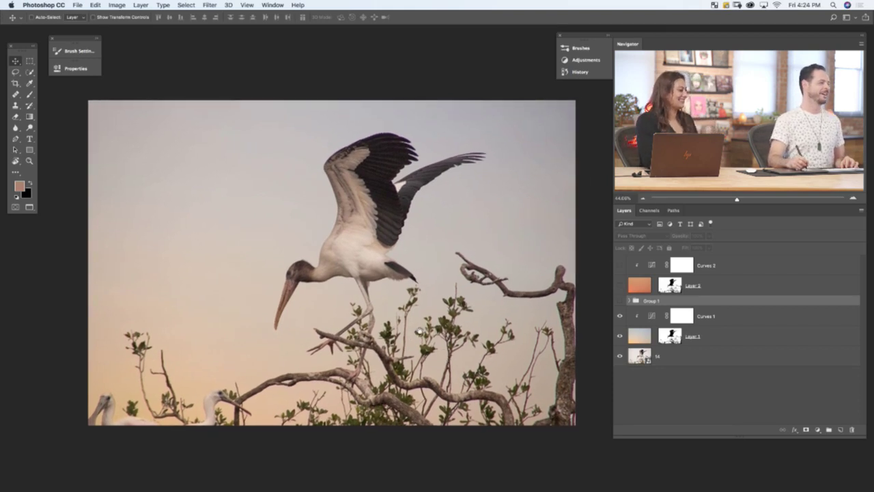
scroll(429, 342, "down", 1)
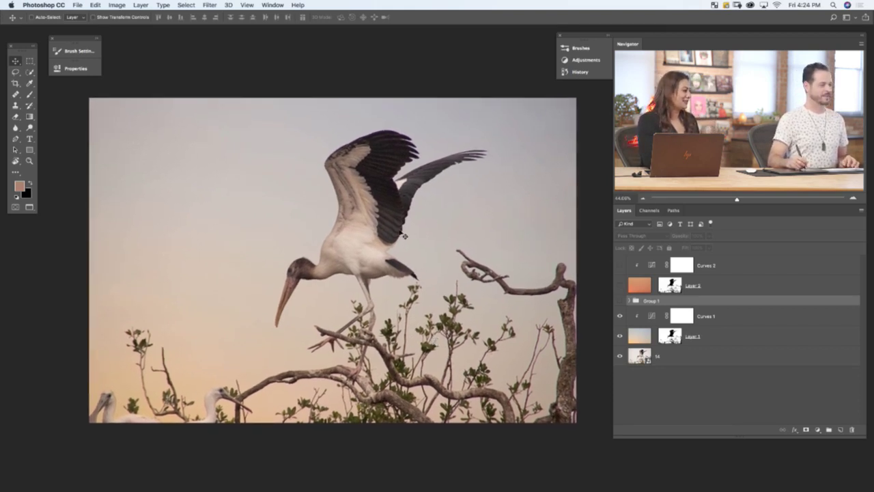
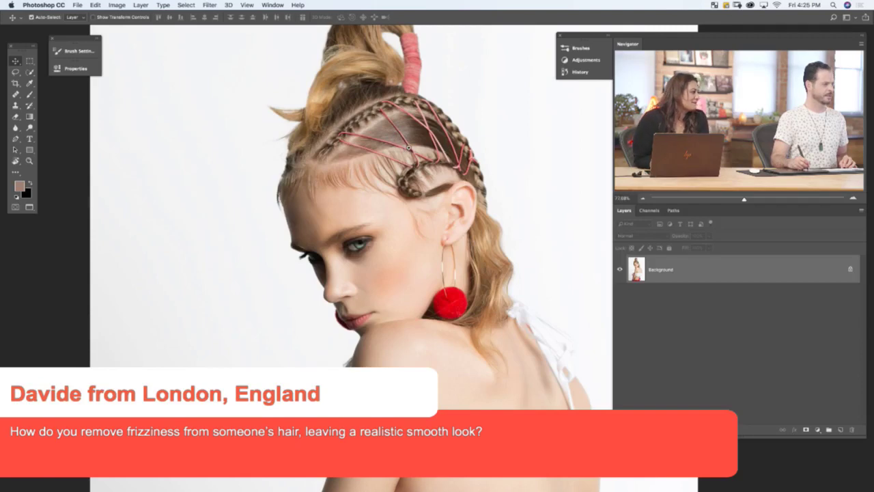
Examine the portrait's braids, hairline and the loose strands sticking out behind the shoulder and arm.
scroll(408, 147, "up", 5)
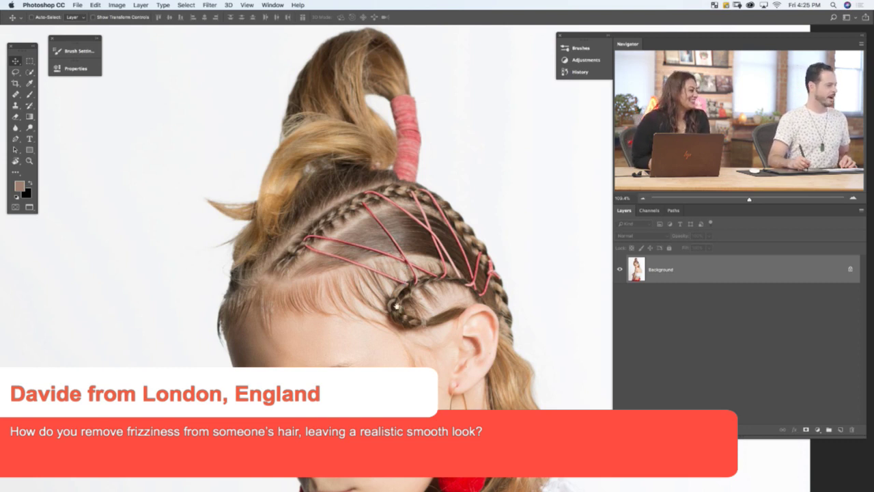
scroll(389, 271, "down", 3)
scroll(388, 270, "down", 2)
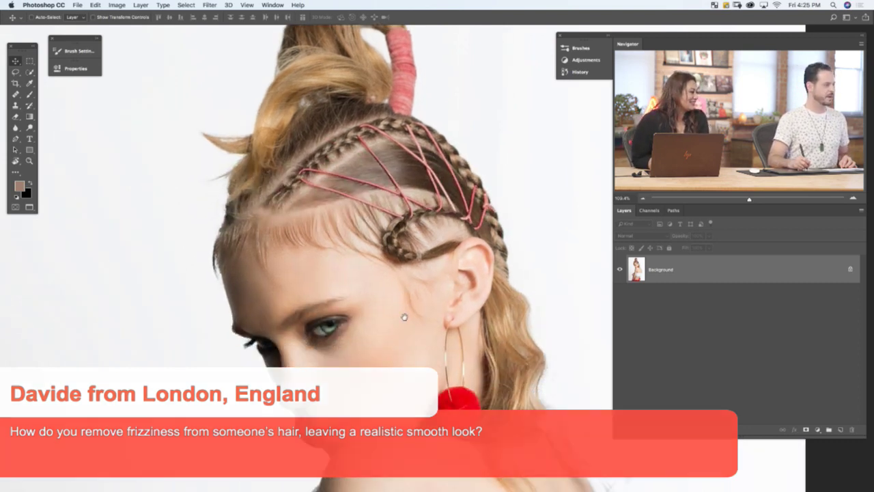
left_click_drag(388, 254, 397, 313)
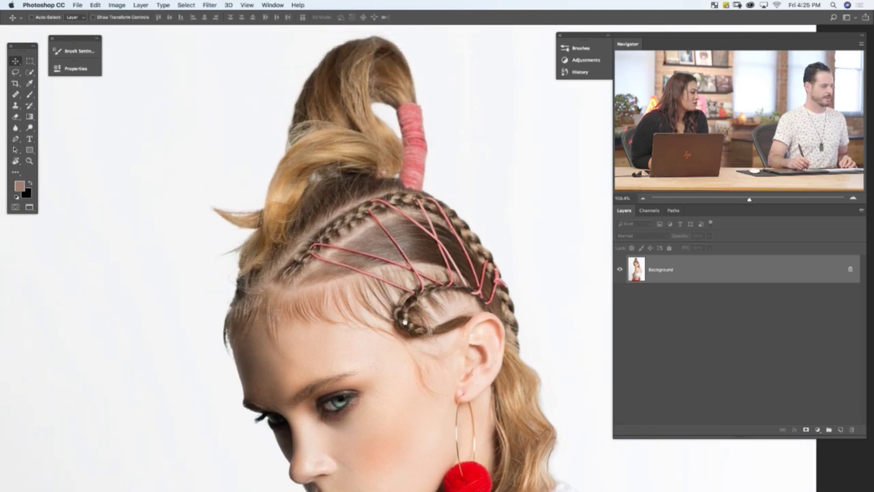
scroll(404, 319, "down", 5)
scroll(405, 320, "right", 2)
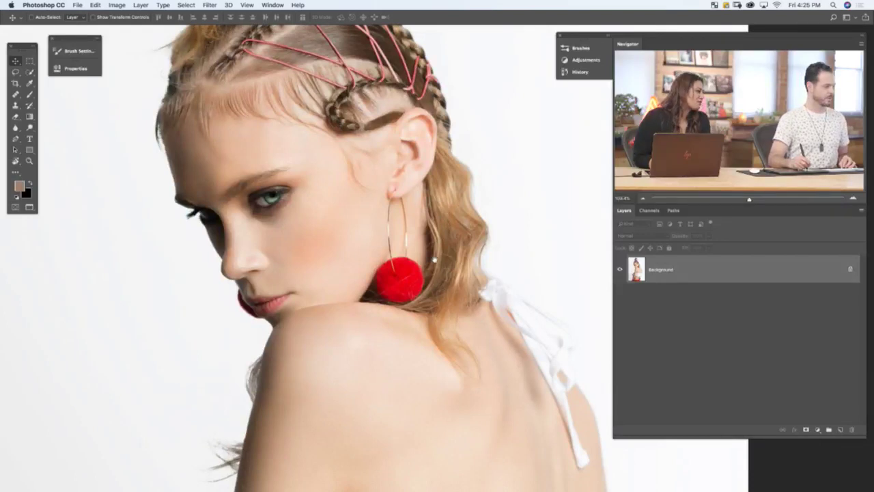
scroll(362, 336, "down", 3)
scroll(362, 337, "left", 1)
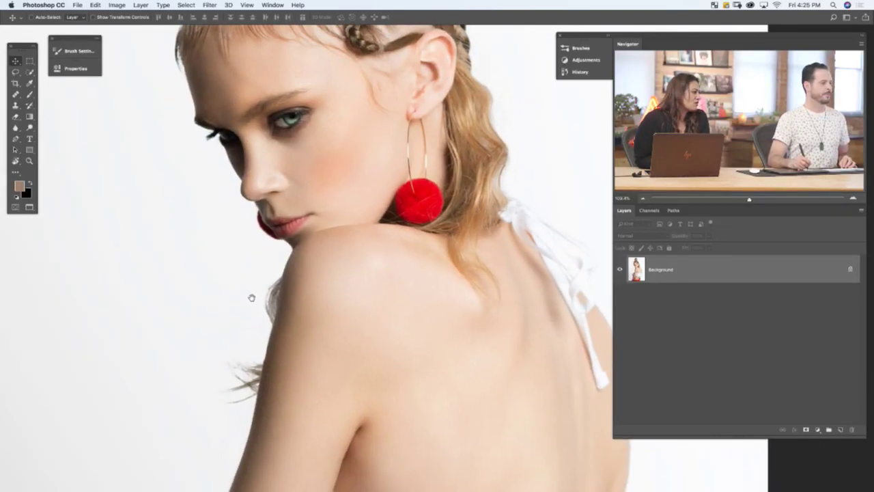
scroll(282, 342, "down", 2)
scroll(282, 342, "left", 2)
scroll(383, 353, "right", 1)
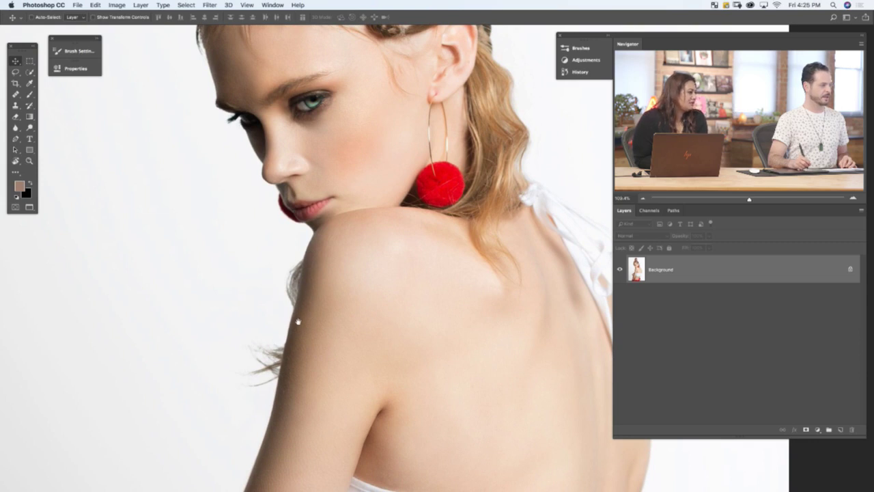
scroll(298, 321, "down", 3)
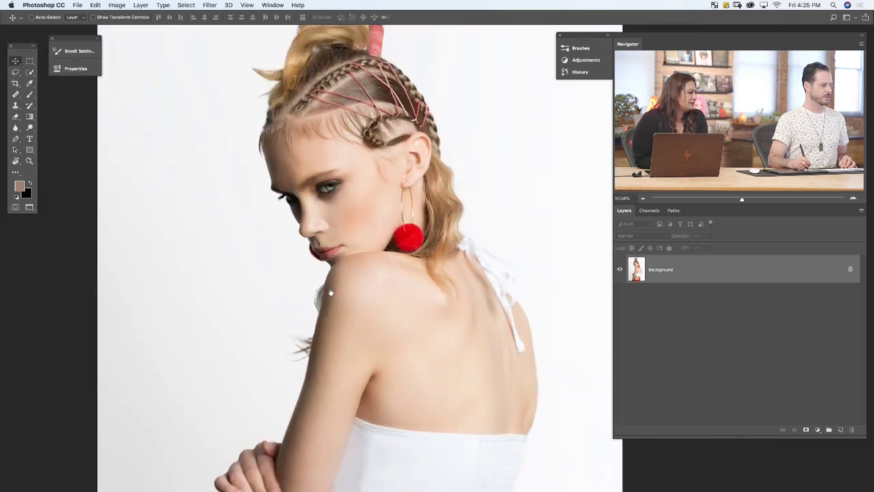
scroll(331, 301, "up", 3)
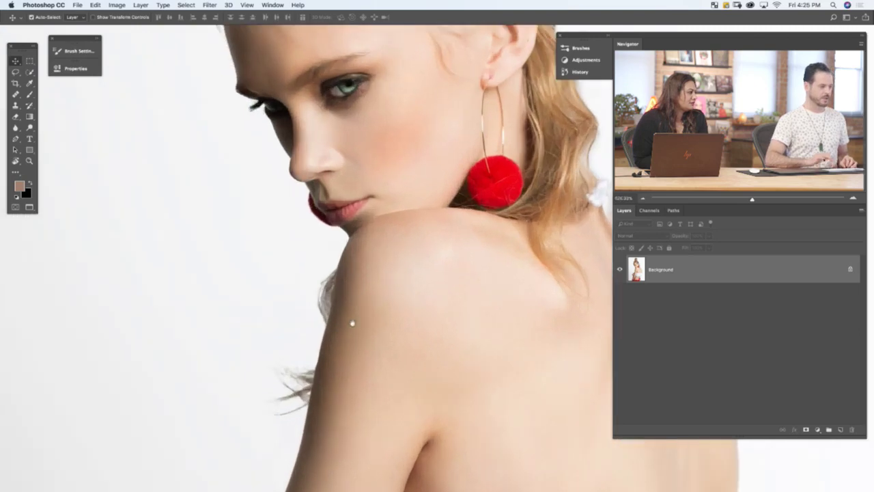
Add a new layer and draw a pen path down the edge of the shoulder and upper arm beside the loose strands.
key("super+alt+shift+n")
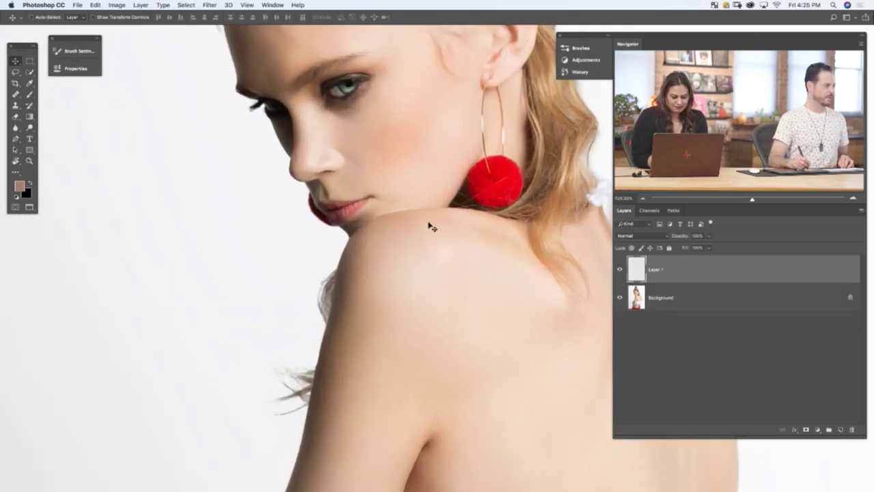
key("p")
scroll(298, 298, "up", 2)
left_click_drag(317, 283, 347, 244)
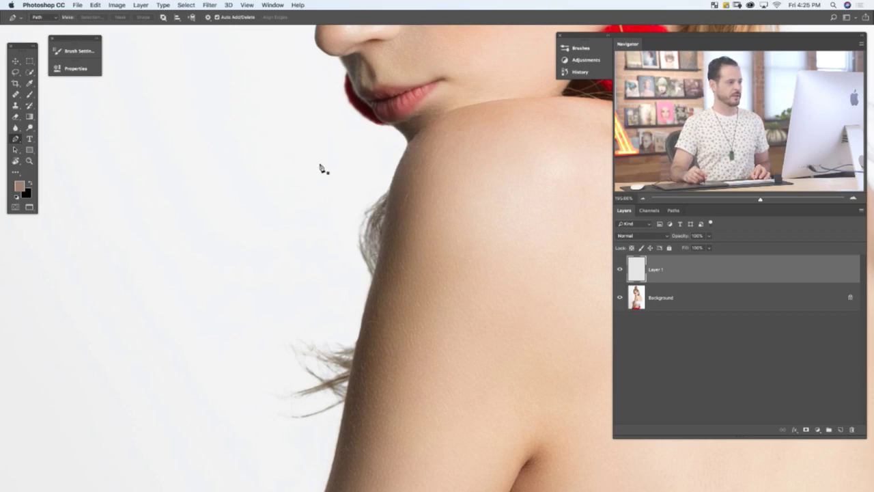
left_click_drag(319, 168, 359, 153)
left_click_drag(397, 179, 391, 198)
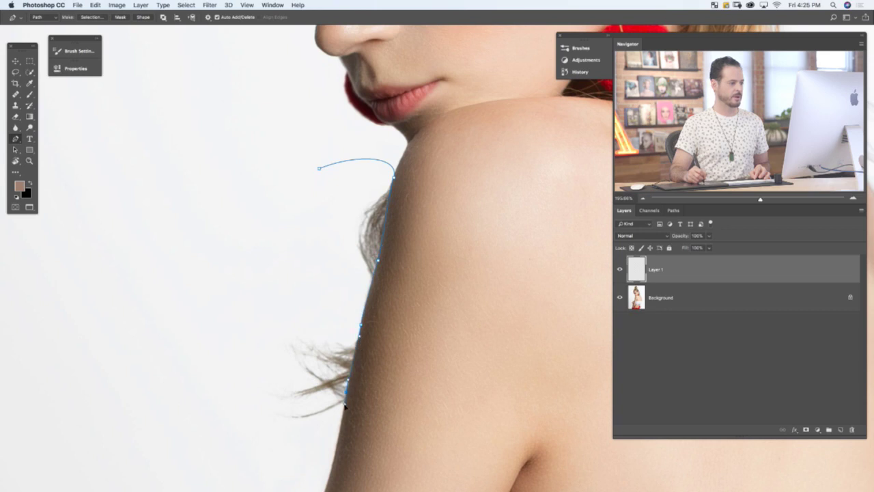
left_click_drag(328, 446, 317, 463)
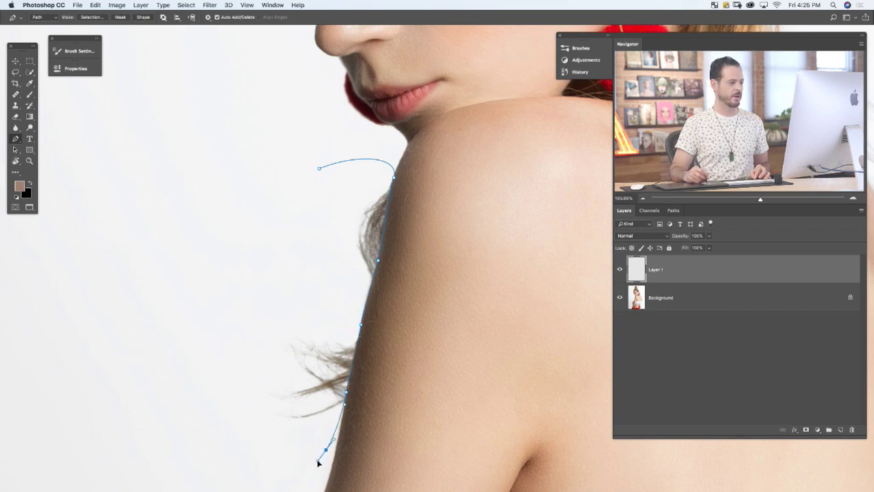
Continue the pen path around the loose strands through the white background and convert it into a new selection.
left_click(176, 401)
left_click_drag(195, 208, 206, 196)
left_click(273, 166)
right_click(299, 242)
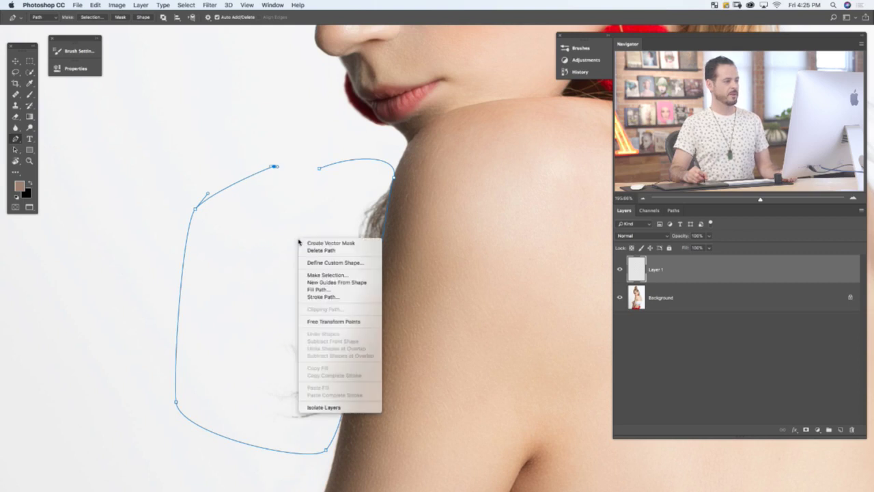
left_click(339, 276)
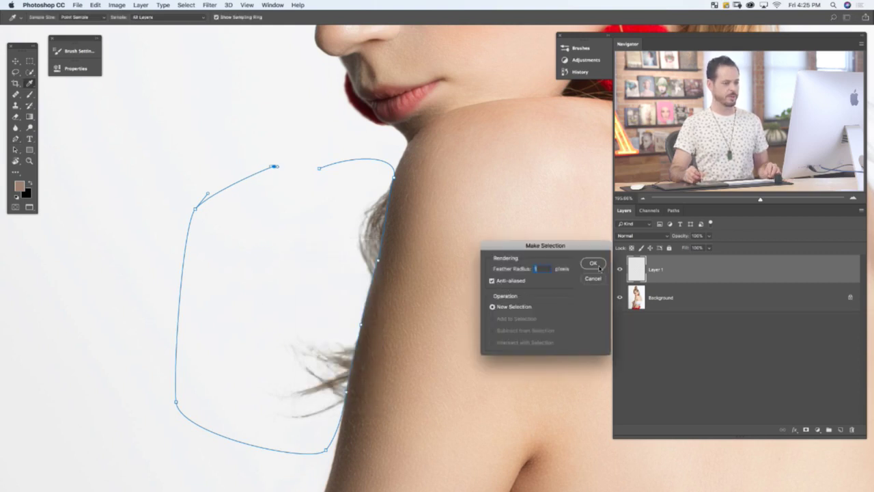
left_click(598, 265)
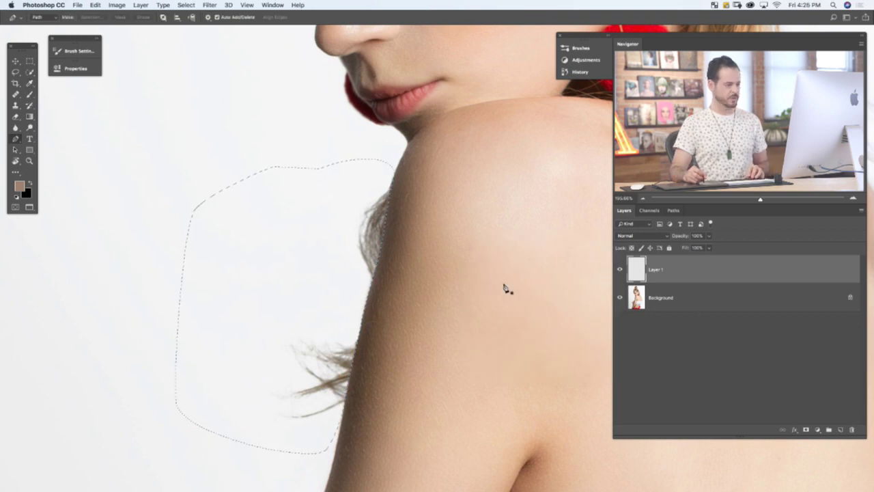
Hide the selection outline, sample the light background colour and brush over the loose strands behind the shoulder and arm on Layer 1.
key("b")
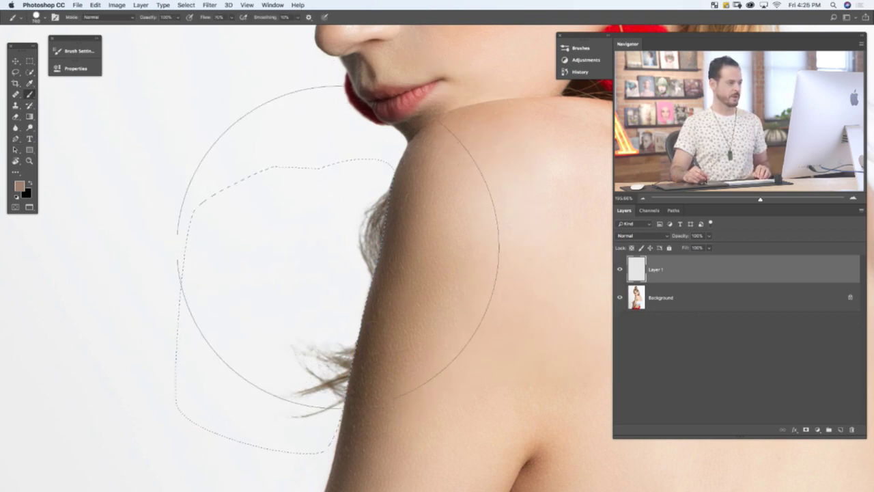
mouse_move(339, 247)
left_mouse_down()
mouse_move(229, 250)
mouse_move(176, 202)
left_mouse_up()
left_click_drag(306, 251, 236, 250)
key("super+h")
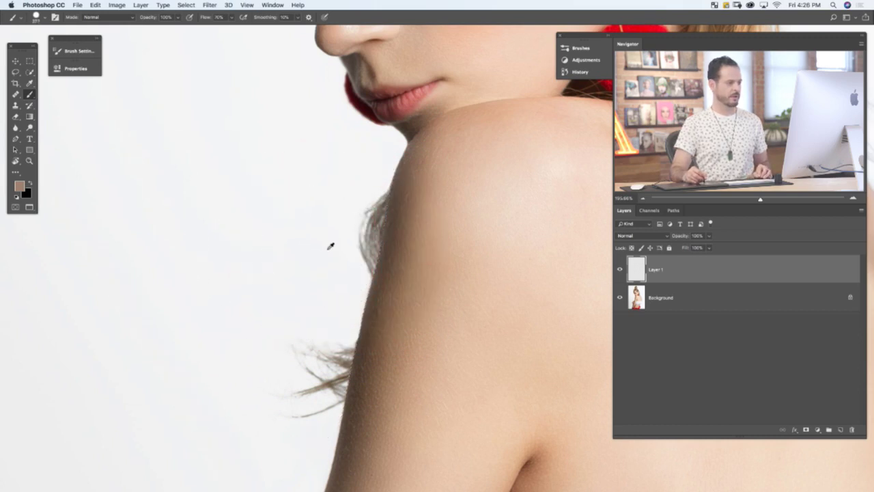
left_click(330, 246, "alt")
mouse_move(342, 225)
left_mouse_down()
mouse_move(348, 230)
mouse_move(362, 215)
mouse_move(362, 183)
mouse_move(334, 285)
mouse_move(314, 312)
mouse_move(299, 420)
mouse_move(295, 322)
mouse_move(312, 400)
left_mouse_up()
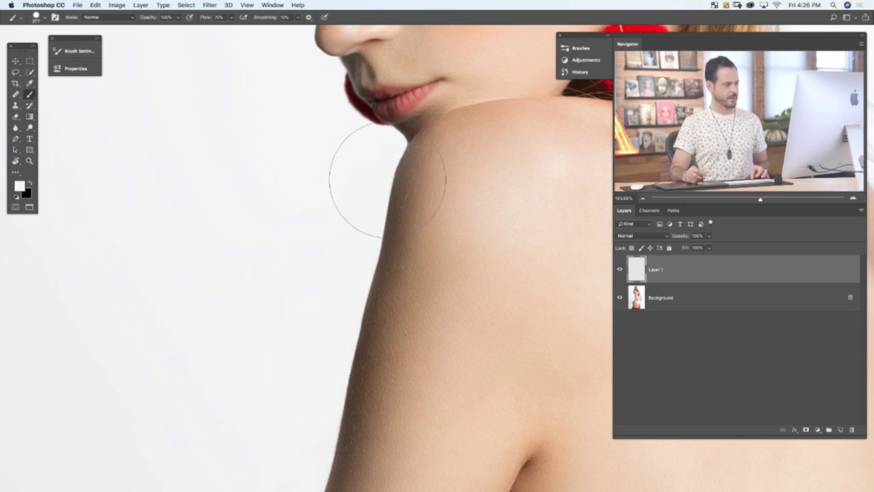
Toggle the visibility of Layer 1 to compare the arm edge with and without the loose strands.
left_click(468, 295, "alt+super")
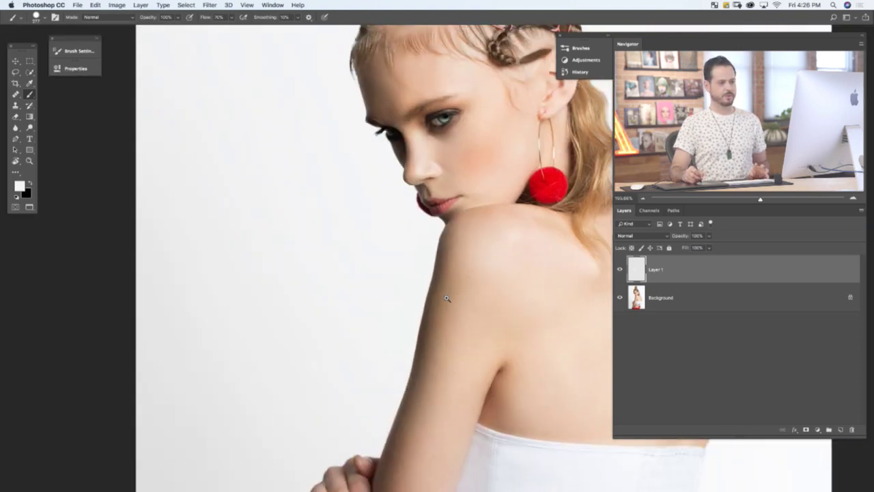
left_click(447, 298, "alt+super")
left_click(619, 270)
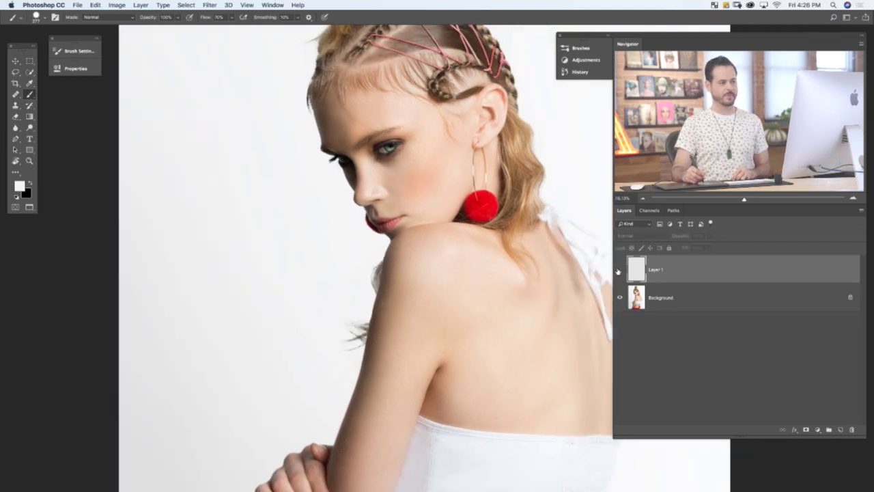
left_click(619, 270)
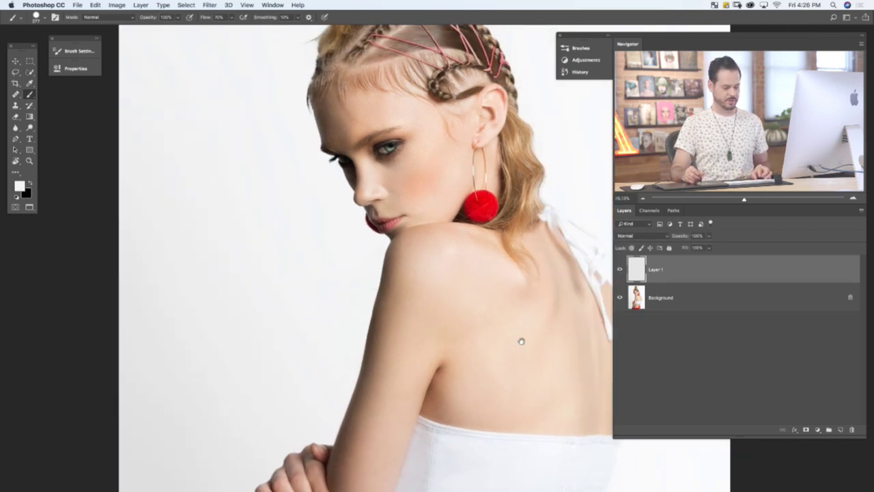
Apply a Gaussian Blur with a 2.0 pixel radius to Layer 1.
scroll(521, 341, "right", 2)
key("super+alt+f")
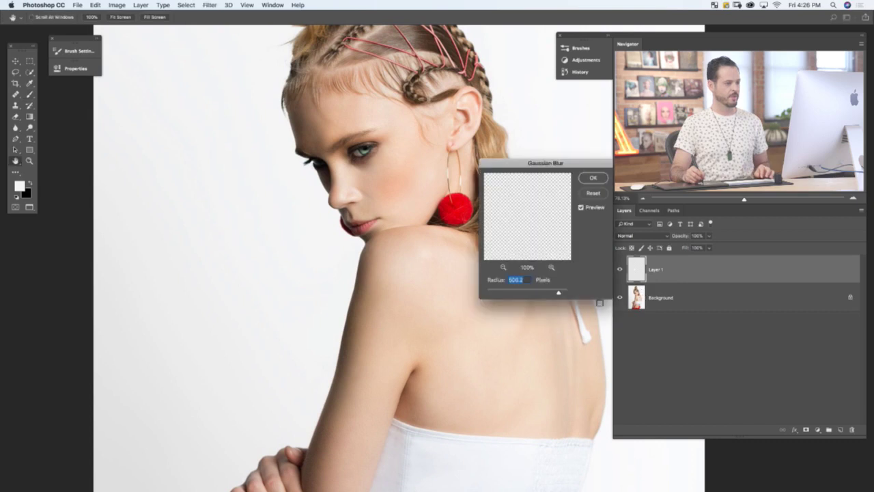
left_click_drag(497, 293, 490, 292)
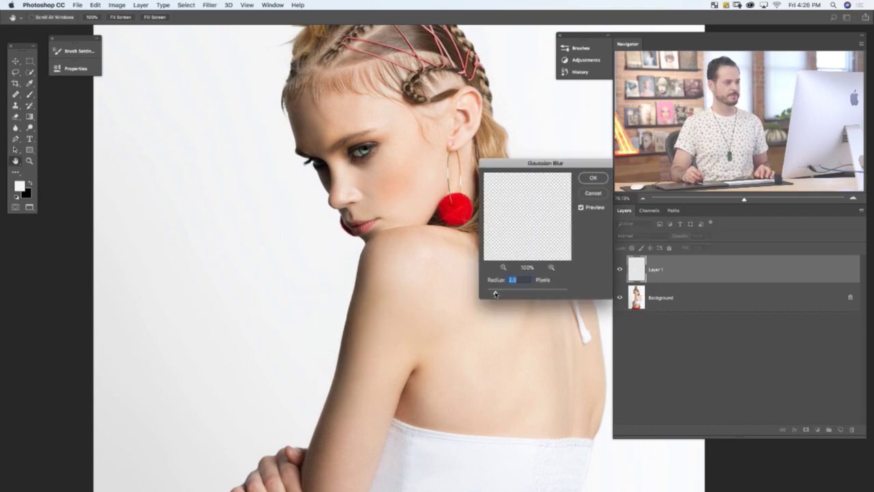
left_click(593, 177)
Add a new layer above Layer 1 and choose the Spot Healing Brush for the hair around the pompom earring.
key("b")
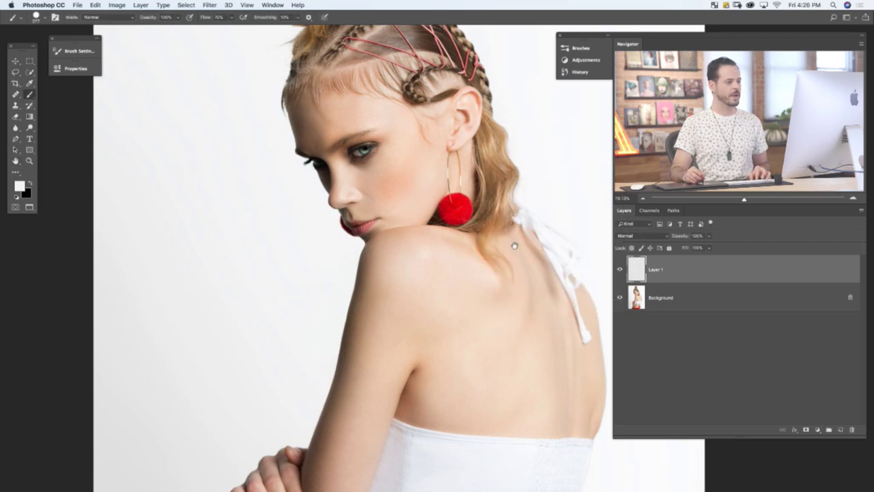
scroll(479, 287, "up", 3)
scroll(478, 287, "right", 3)
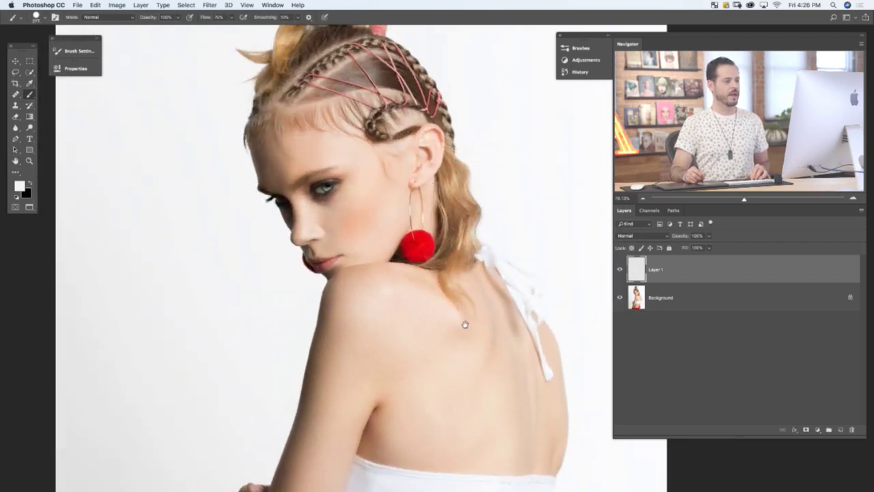
scroll(464, 324, "up", 3)
scroll(539, 334, "up", 5)
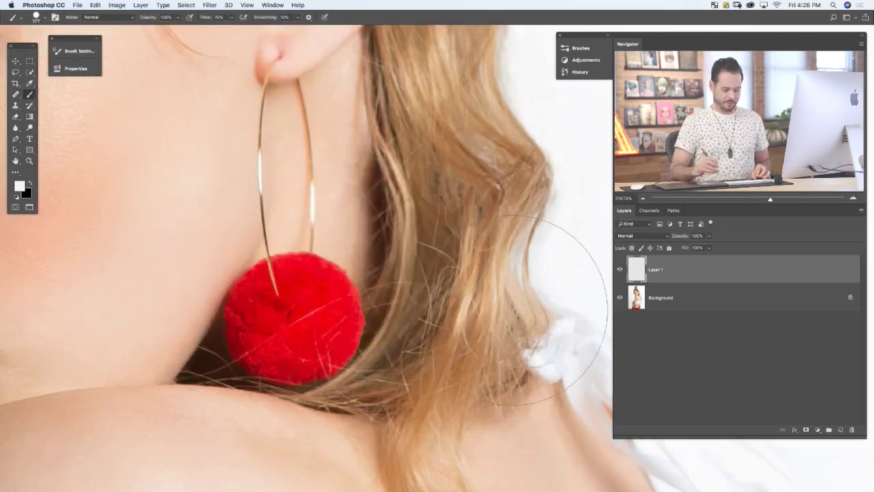
scroll(513, 310, "down", 3)
key("super+shift+alt+n")
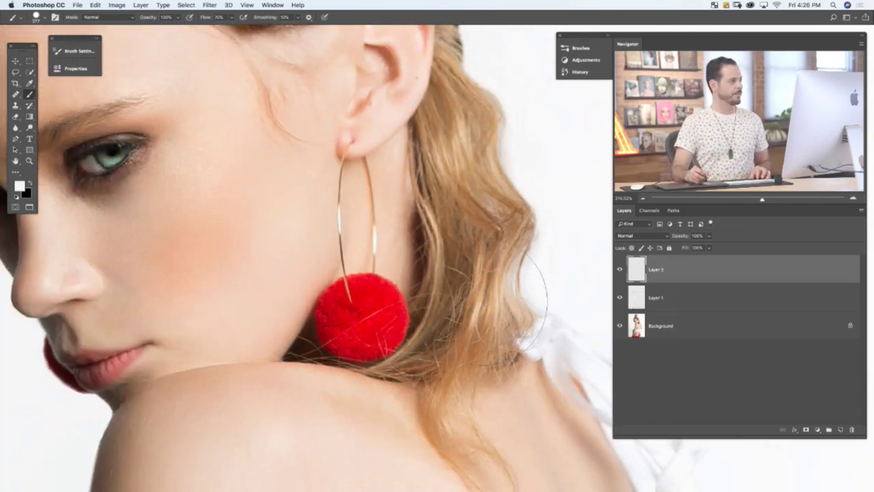
key("s")
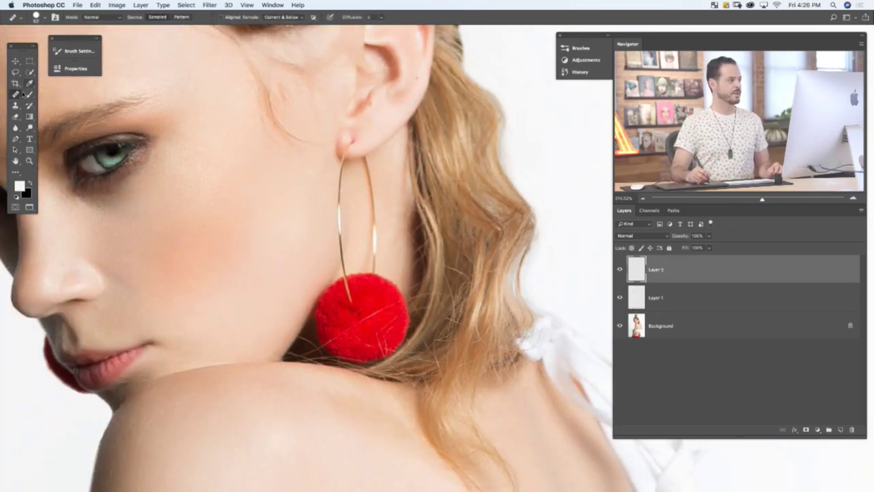
left_click(16, 93)
left_click(58, 93)
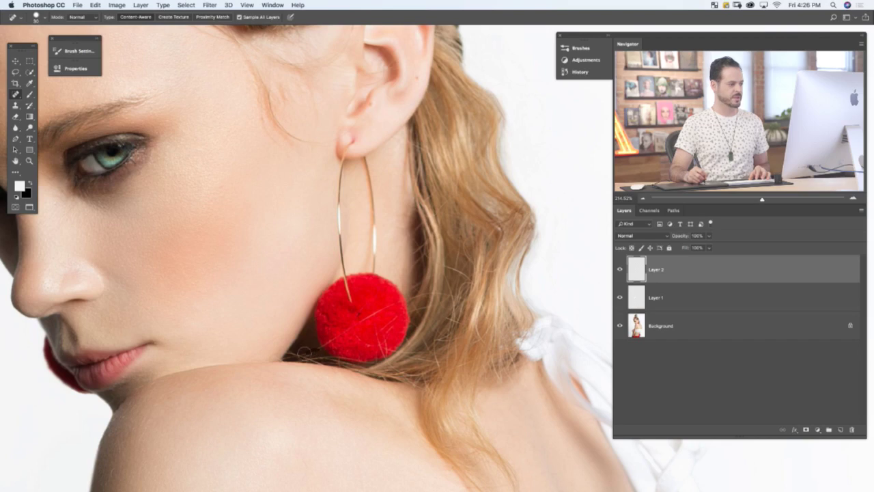
Heal the stray hairs along the shoulder edge below the jaw and in the shadow beside the red pompom.
mouse_move(281, 360)
left_mouse_down()
mouse_move(316, 352)
mouse_move(276, 358)
left_mouse_up()
left_click_drag(244, 360, 239, 358)
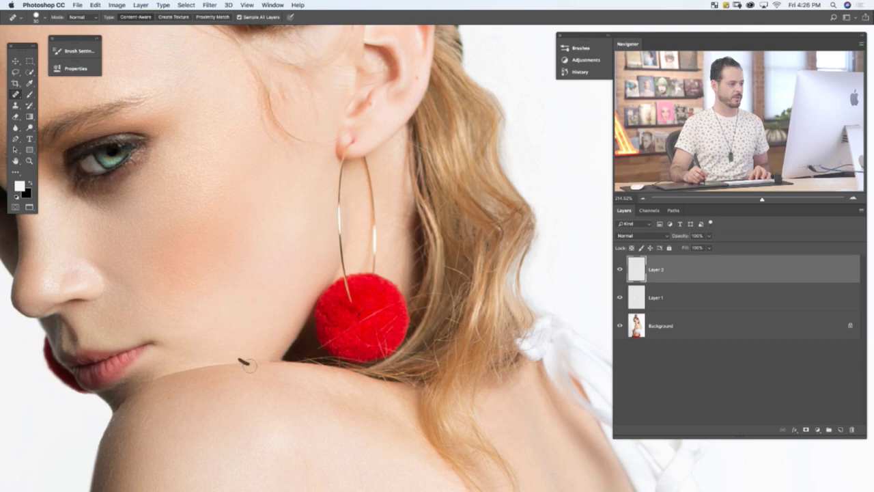
left_click_drag(327, 340, 316, 349)
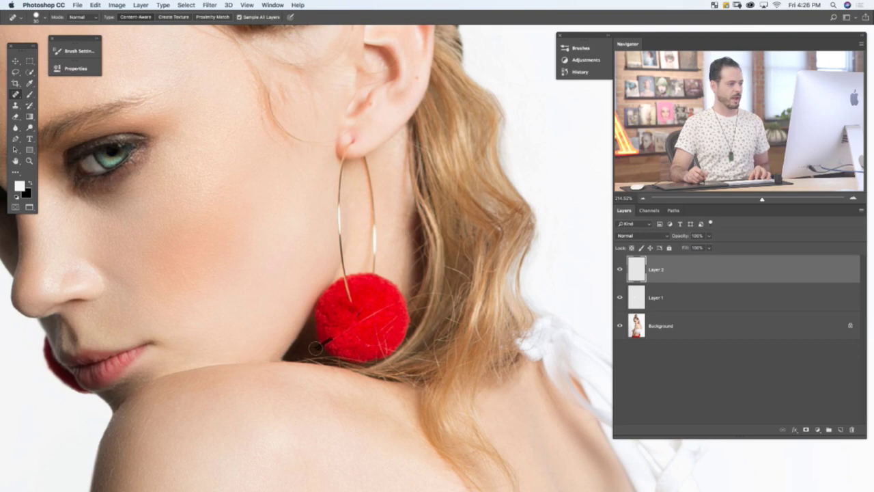
Heal the fine hairs crossing the red pompom and those lying just below it along the shoulder.
left_click_drag(365, 316, 409, 298)
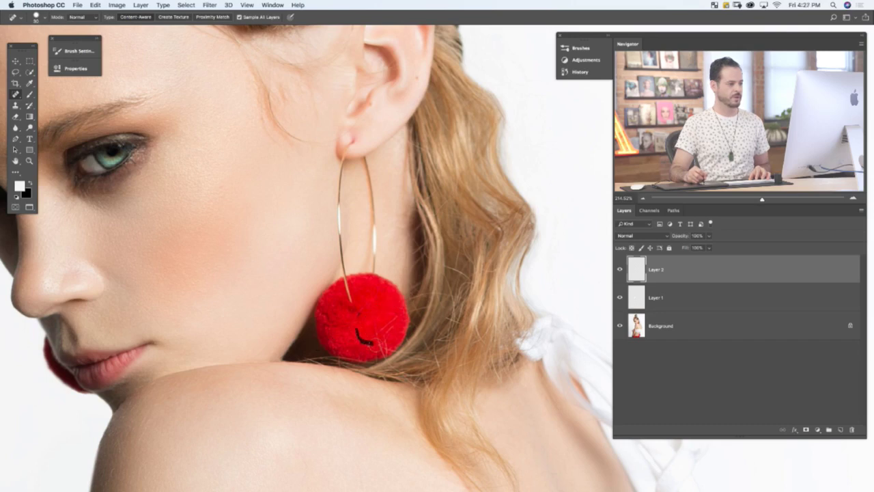
left_click_drag(388, 340, 388, 340)
left_click_drag(387, 360, 389, 363)
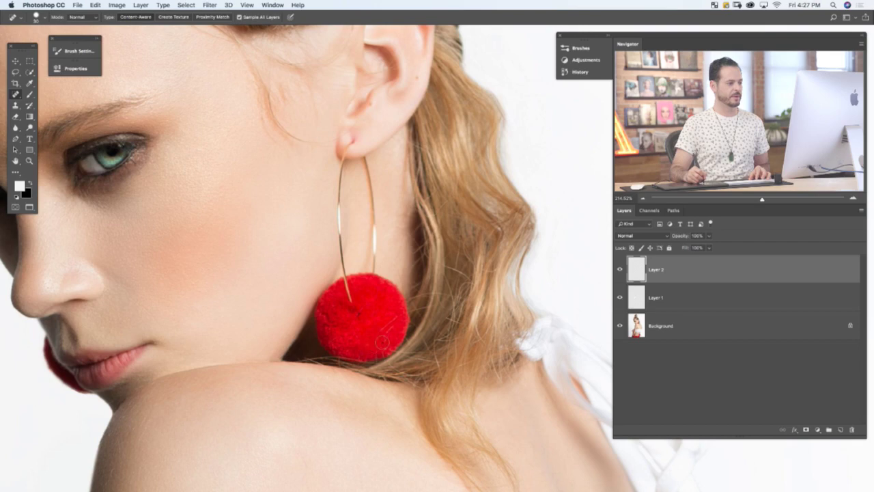
left_click_drag(382, 342, 389, 327)
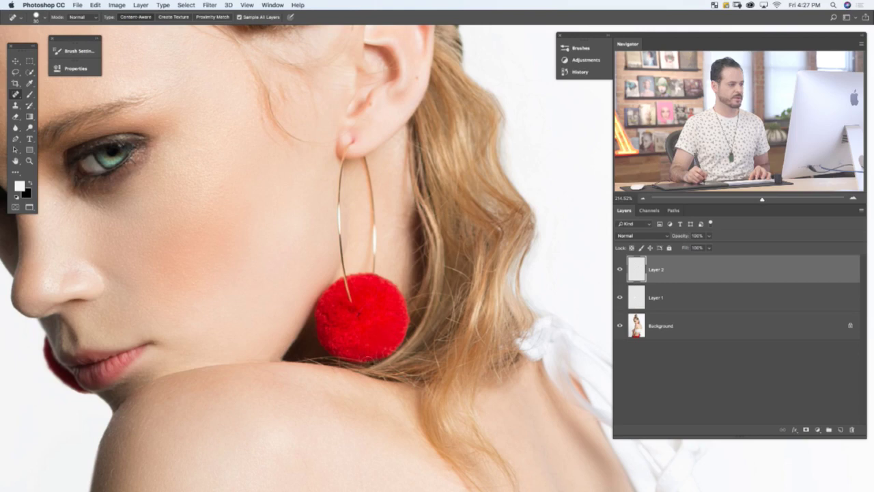
mouse_move(329, 354)
left_mouse_down()
mouse_move(368, 361)
mouse_move(303, 357)
left_mouse_up()
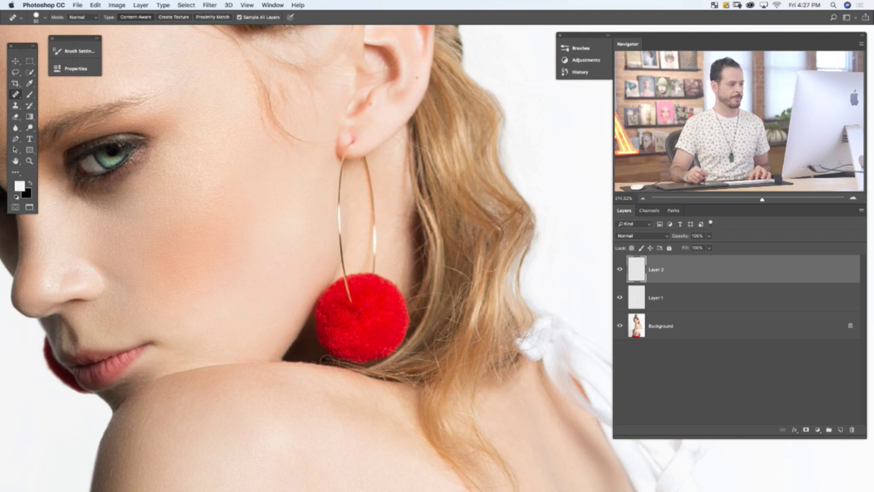
left_click_drag(347, 366, 321, 356)
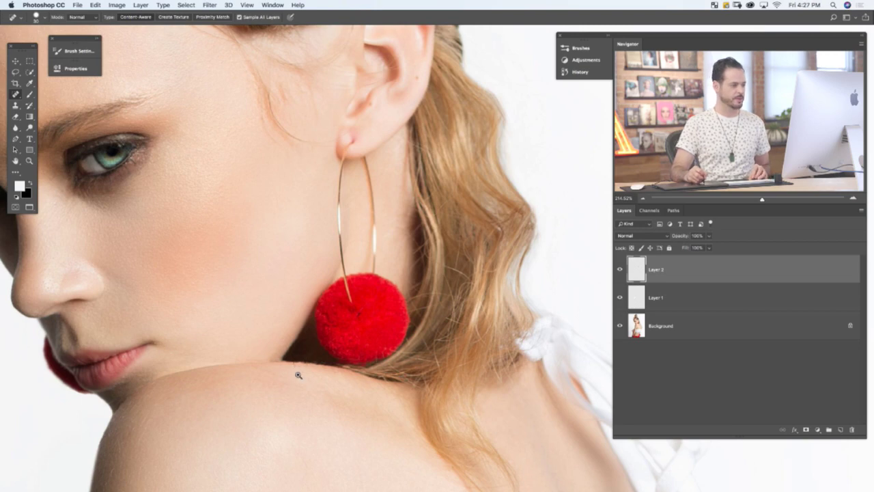
Reduce the brush to a very small size and paint sampled skin tone over stray hairs along the shoulder edge below the pompom.
scroll(307, 375, "up", 5)
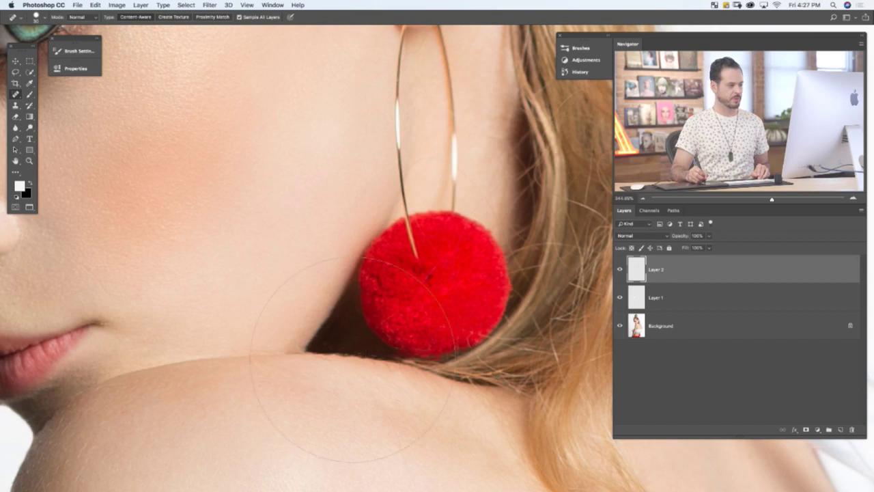
key("b")
left_click_drag(386, 316, 266, 303)
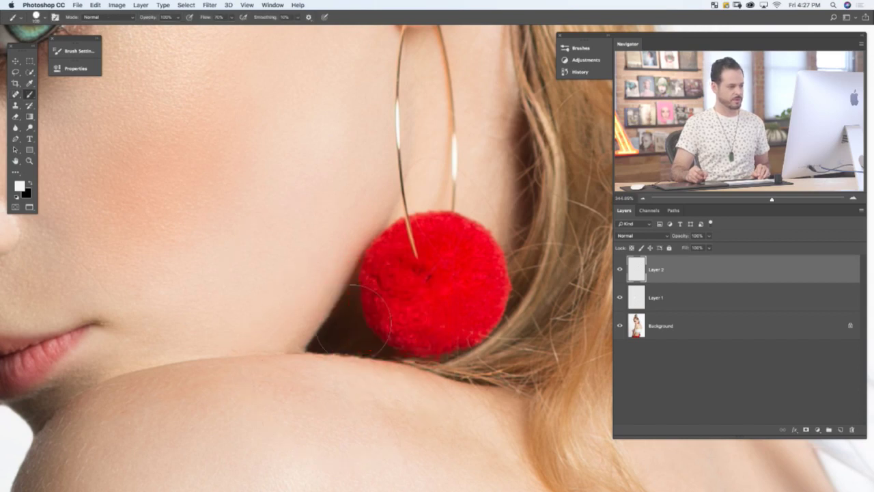
left_click_drag(351, 322, 298, 316)
left_click_drag(363, 345, 362, 296)
left_click(352, 356, "alt")
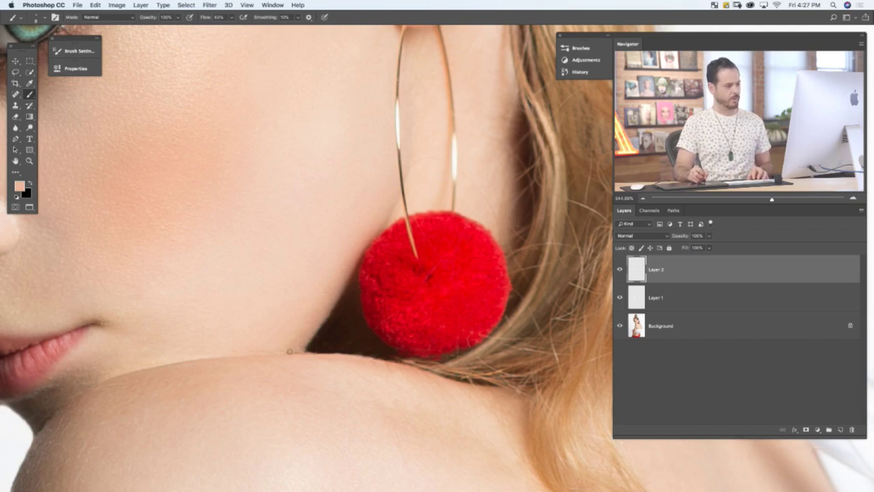
Rotate the canvas and paint with alternately sampled shadow and skin colours to clean the edge where the jaw meets the shoulder.
key("r")
mouse_move(265, 322)
left_mouse_down()
mouse_move(240, 341)
mouse_move(255, 464)
mouse_move(280, 390)
mouse_move(274, 365)
left_mouse_up()
key("b")
left_click(318, 333, "alt")
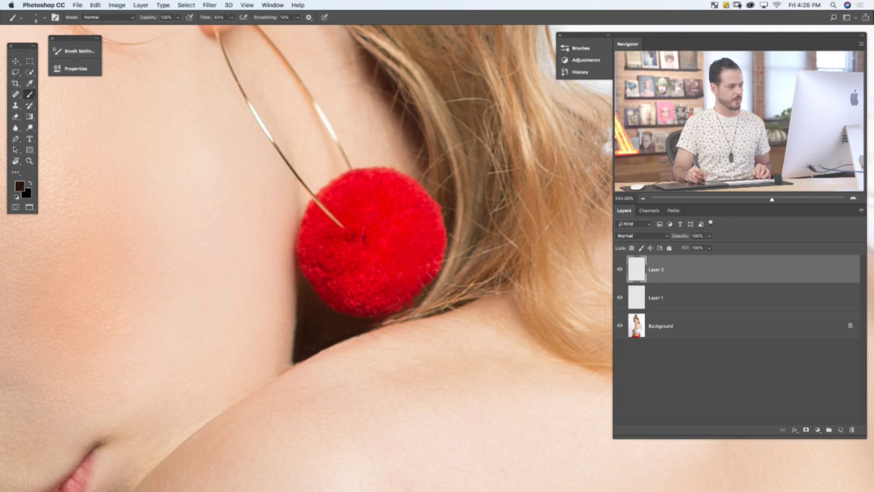
left_click(350, 341, "alt")
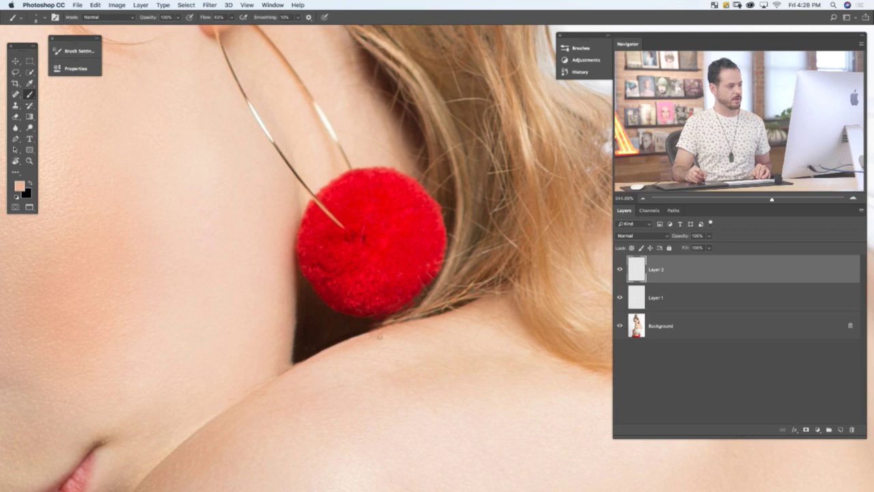
left_click(313, 347, "alt")
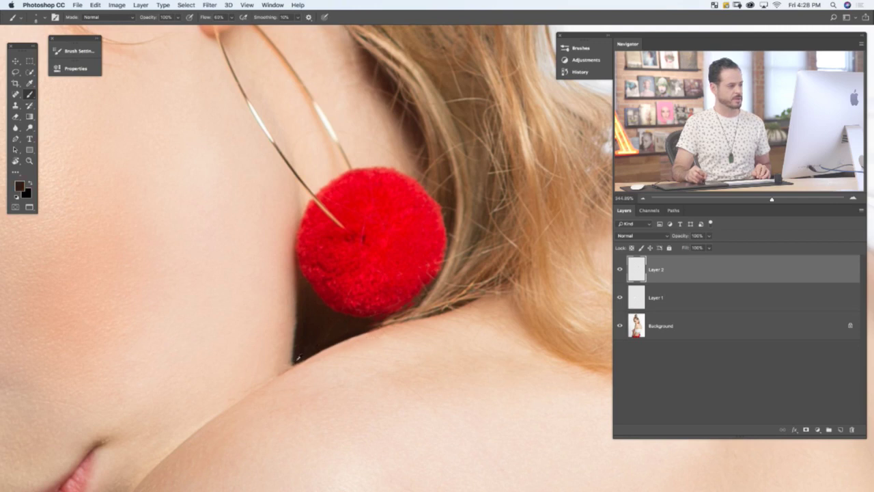
left_click(289, 364, "alt")
left_click(281, 361, "alt")
left_click(252, 380, "alt")
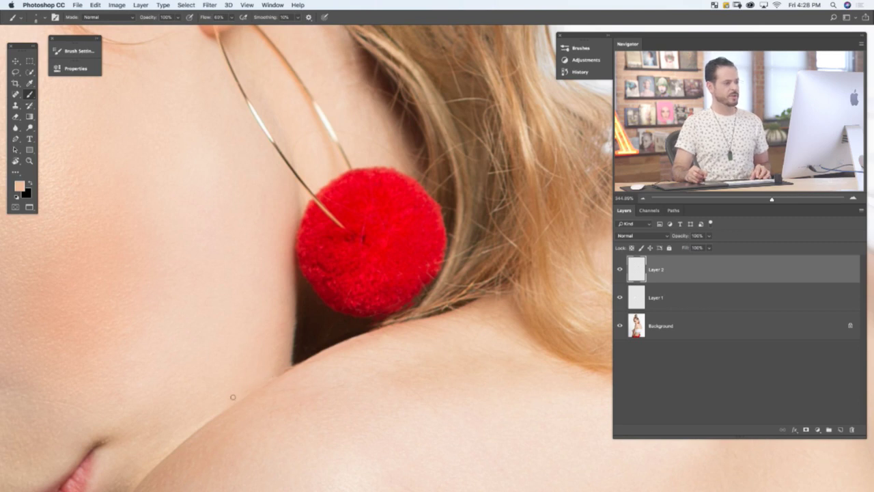
Sample the pompom's red and retouch its edge where it meets the hair, adjusting the canvas rotation.
left_click_drag(300, 410, 247, 399)
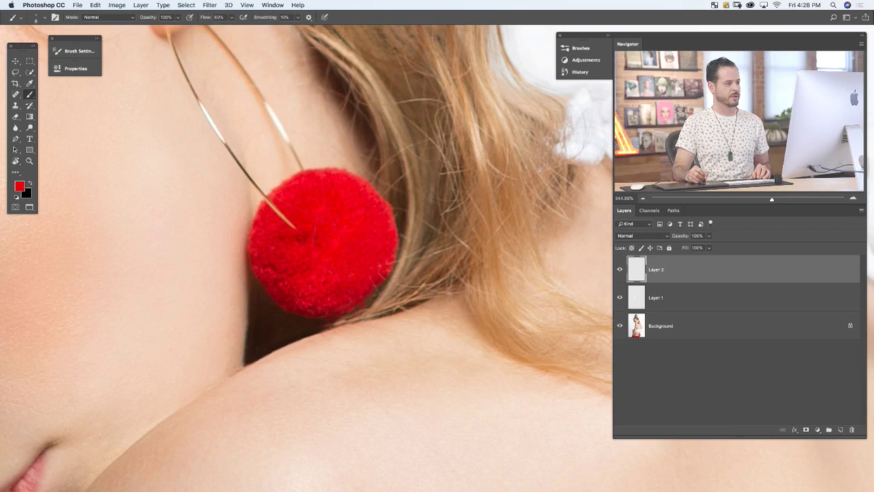
left_click_drag(418, 332, 397, 346)
key("r")
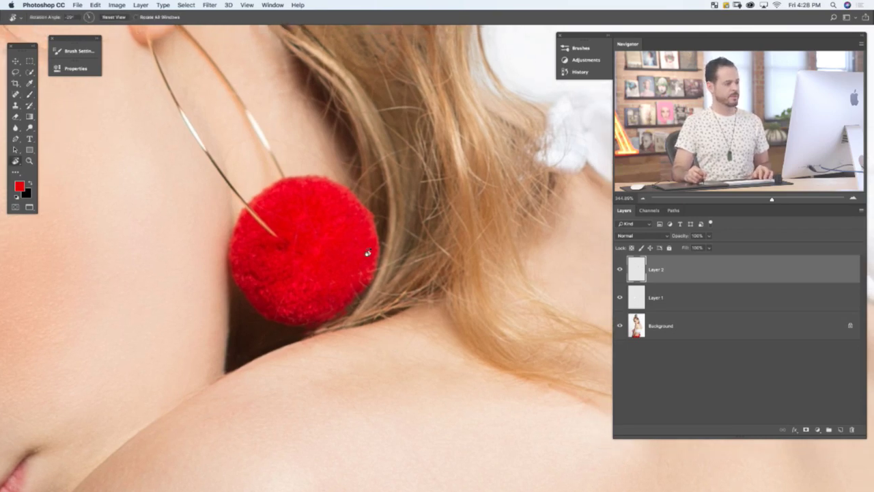
Remove stray hairs around the red pom-pom earring with the Spot Healing Brush on Layer 2.
left_click_drag(367, 253, 395, 174)
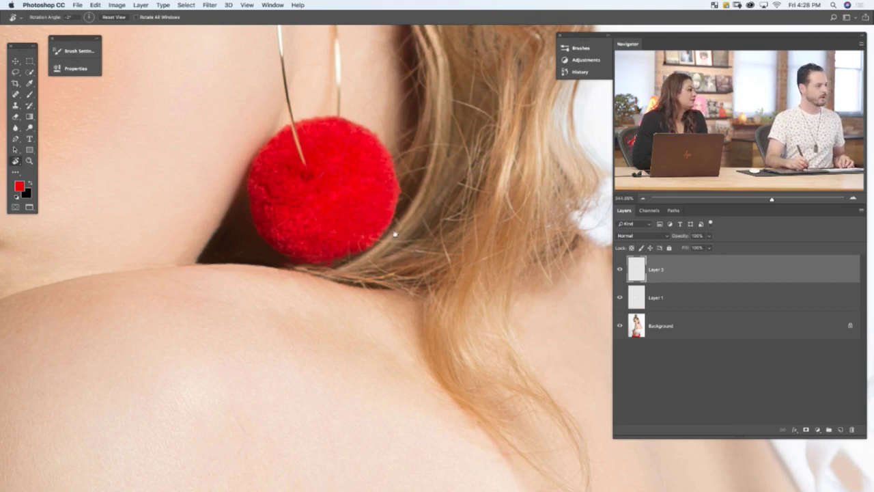
left_click_drag(396, 234, 407, 285)
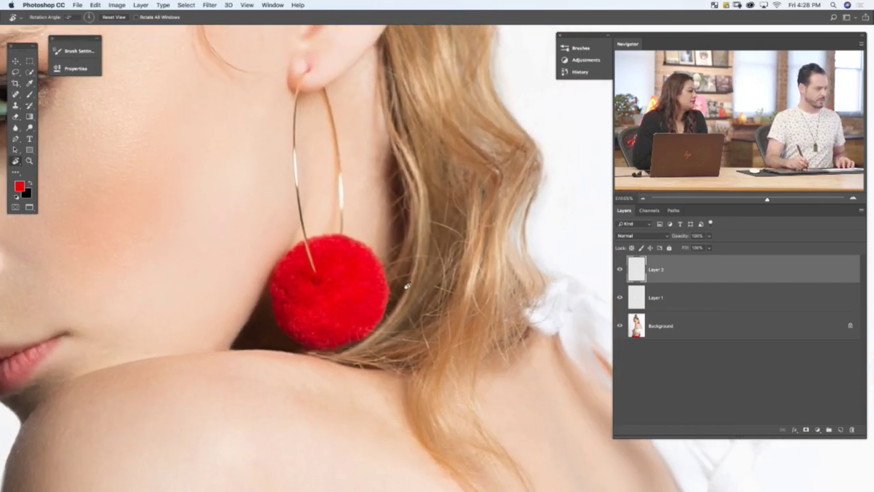
mouse_move(340, 302)
left_mouse_down()
mouse_move(328, 375)
mouse_move(334, 405)
mouse_move(317, 336)
mouse_move(381, 229)
left_mouse_up()
key("j")
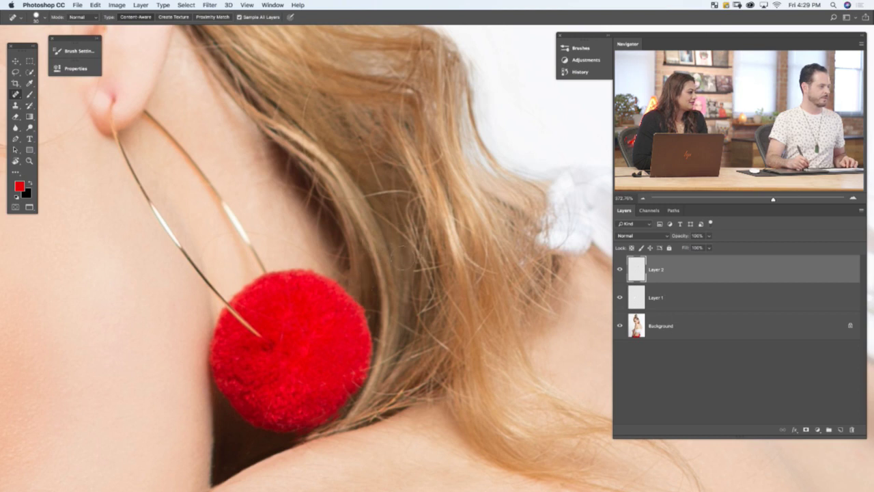
mouse_move(396, 257)
left_mouse_down()
mouse_move(332, 254)
mouse_move(333, 246)
mouse_move(341, 256)
left_mouse_up()
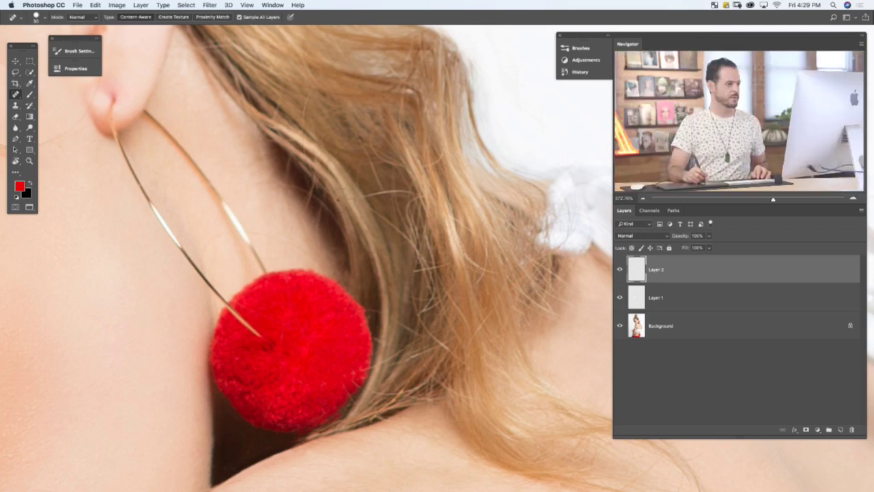
mouse_move(364, 197)
left_mouse_down()
mouse_move(414, 191)
mouse_move(378, 179)
mouse_move(356, 141)
left_mouse_up()
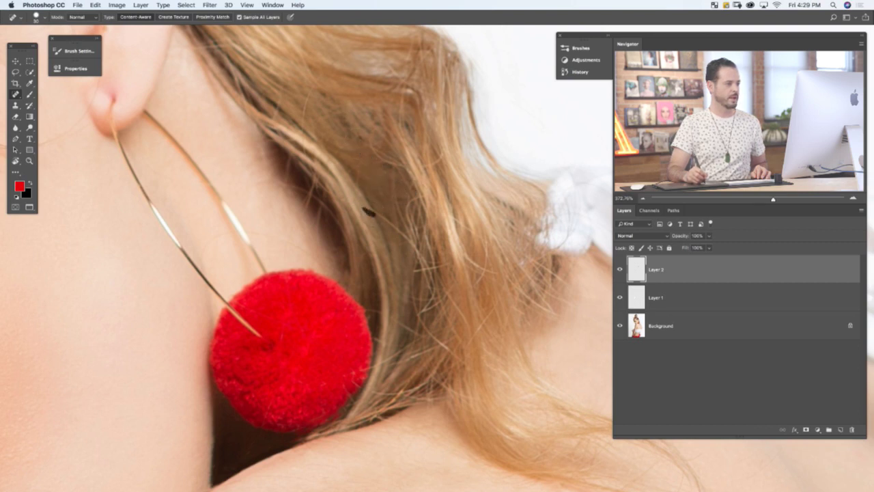
left_click_drag(404, 235, 413, 246)
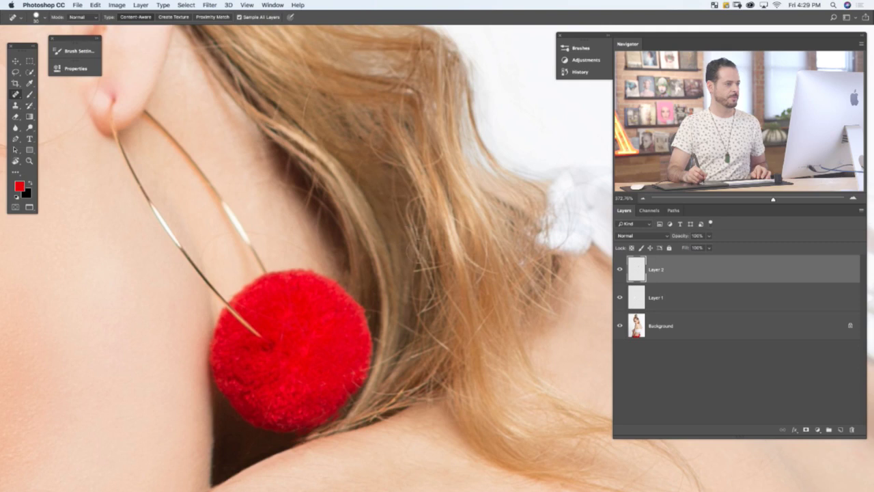
mouse_move(316, 265)
left_mouse_down()
mouse_move(245, 226)
mouse_move(207, 244)
mouse_move(201, 275)
left_mouse_up()
mouse_move(253, 309)
left_mouse_down()
mouse_move(277, 325)
mouse_move(287, 359)
left_mouse_up()
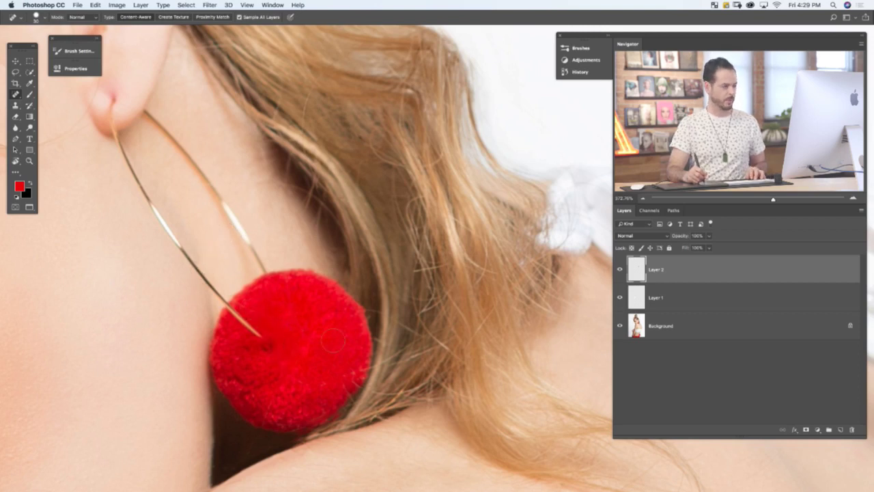
Reset the canvas rotation and group Layer 1 and Layer 2 together.
key("r")
left_click_drag(351, 348, 317, 359)
key("super+minus")
key("Escape")
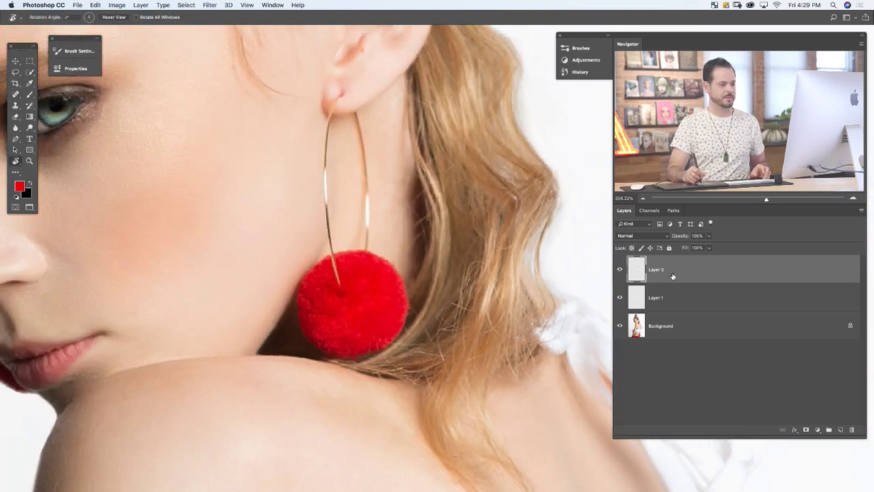
left_click(678, 305, "shift")
key("super+g")
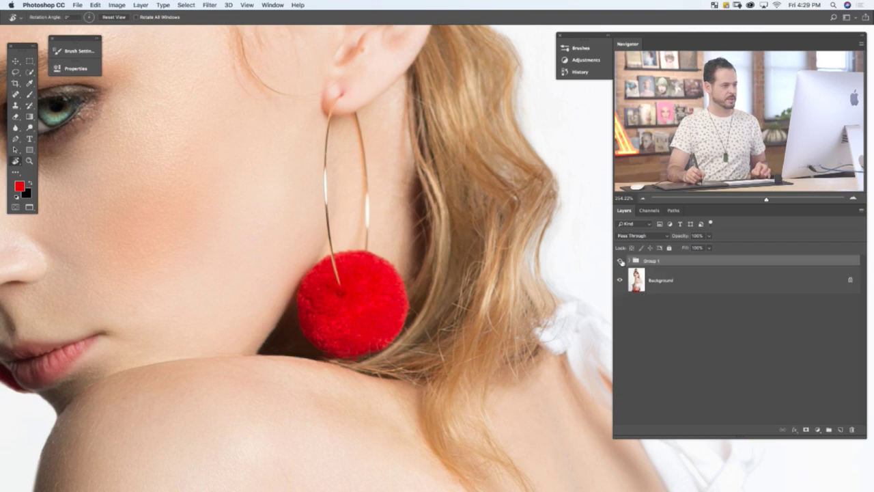
Compare the portrait with and without the retouching group, and inspect the healing strokes alone with the Background hidden.
left_click(620, 262)
left_click(620, 262)
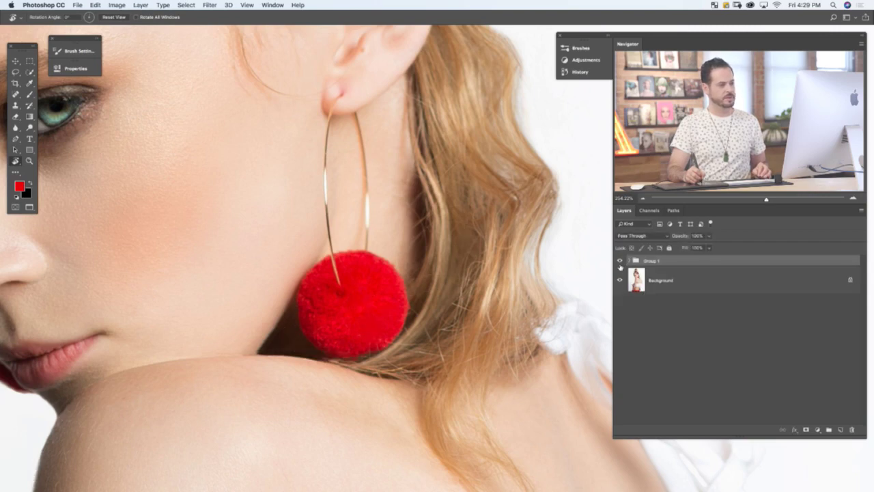
left_click(620, 279)
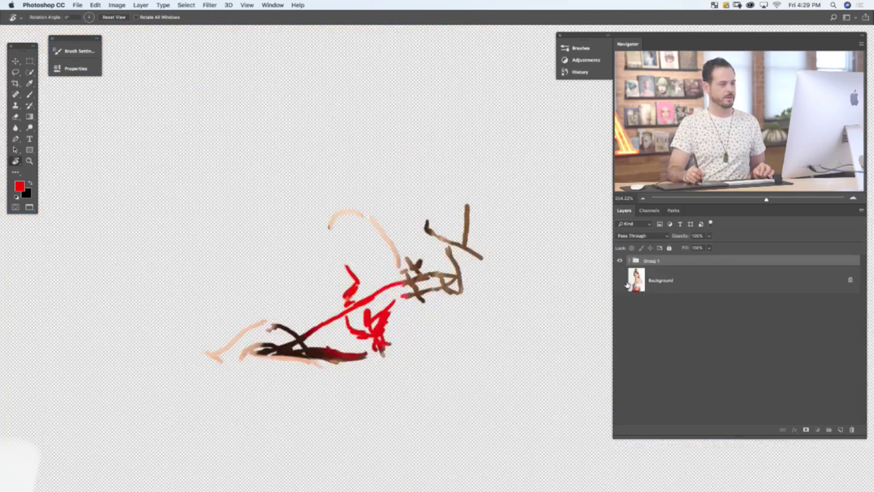
left_click(627, 285)
left_click(620, 279)
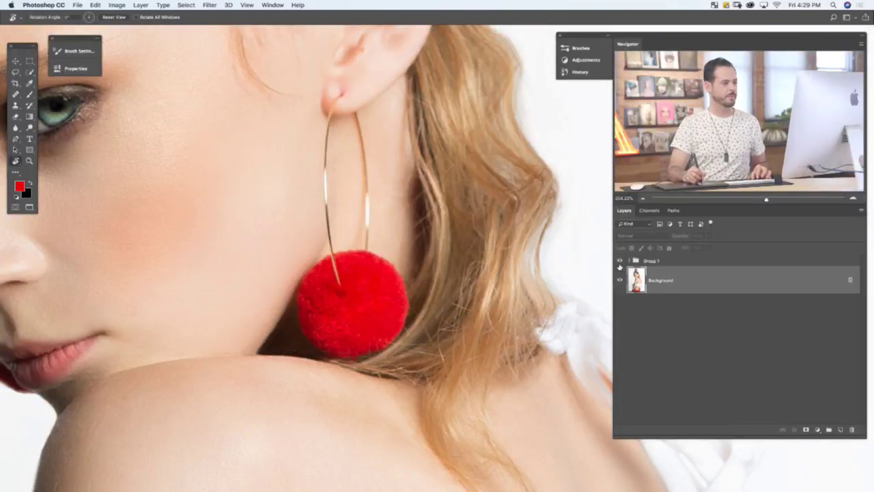
scroll(425, 310, "down", 3)
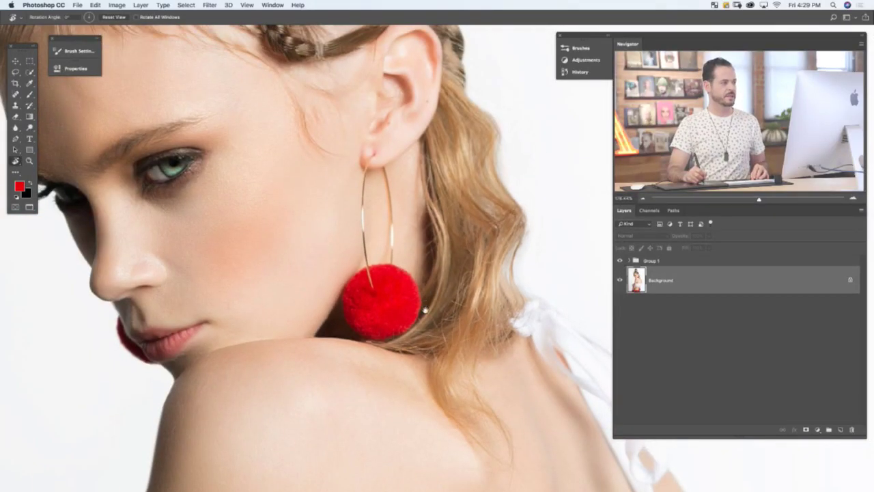
scroll(425, 311, "down", 5)
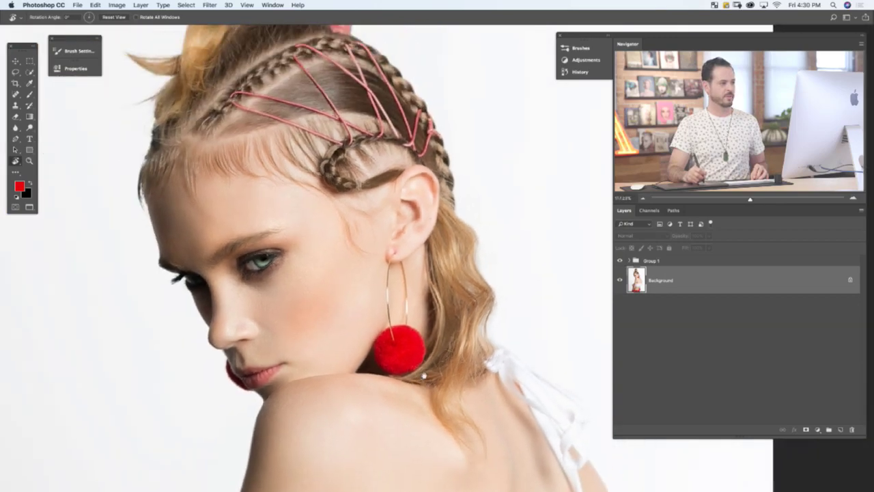
scroll(423, 376, "down", 4)
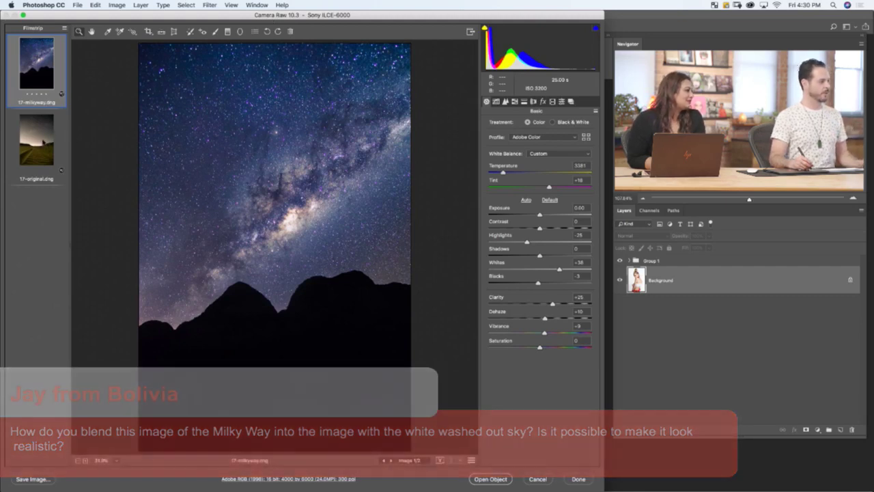
Compare the 17-milkyway.dng and 17-original.dng raw images in Camera Raw.
left_click(41, 140)
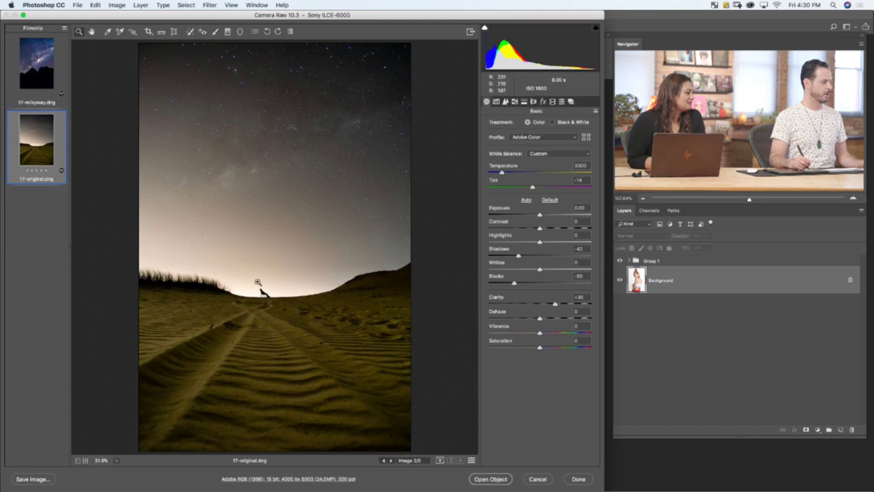
left_click(39, 75)
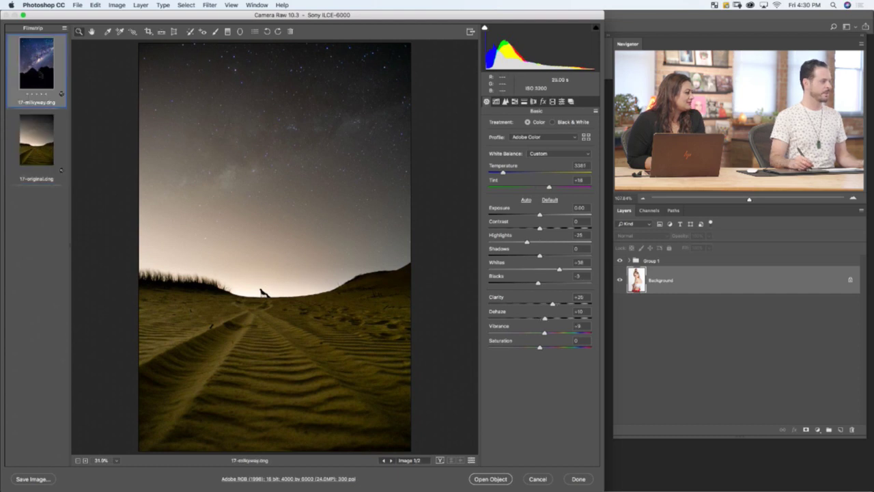
left_click(27, 134)
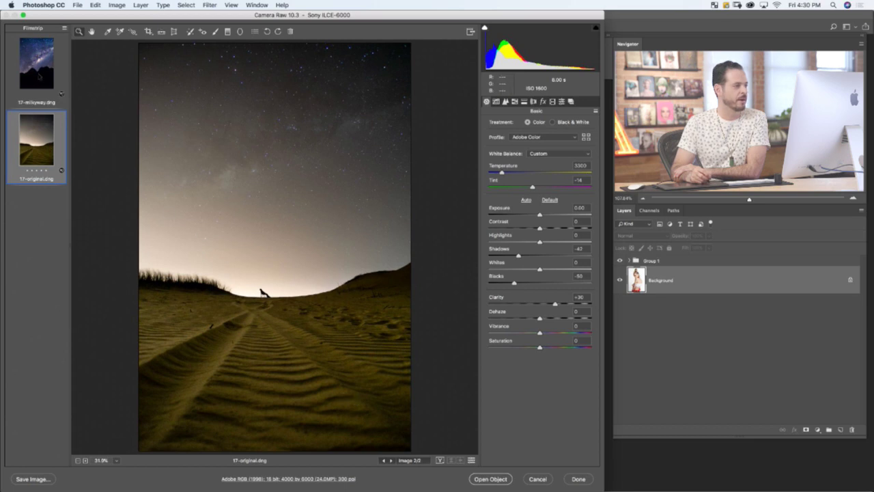
left_click(39, 73)
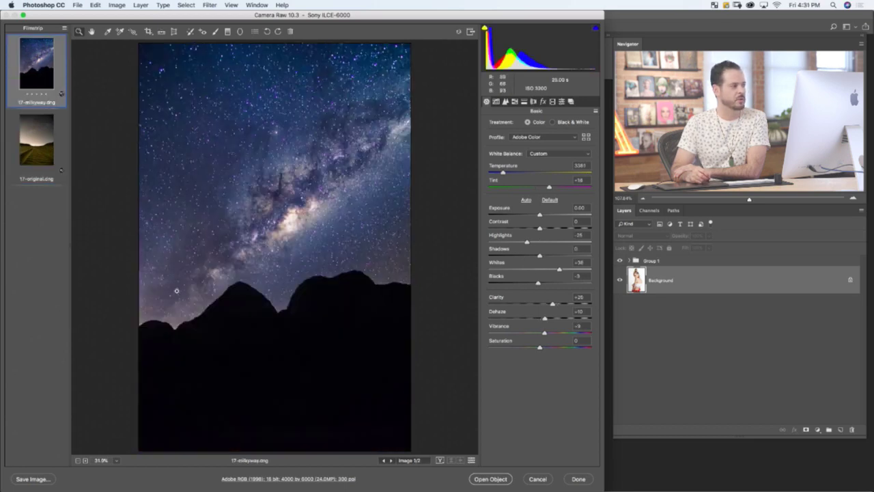
Cool the colours of 17-original.dng by setting temperature to 2501, tint to +26, vibrance to -47 and clarity to +38.
left_click(39, 147)
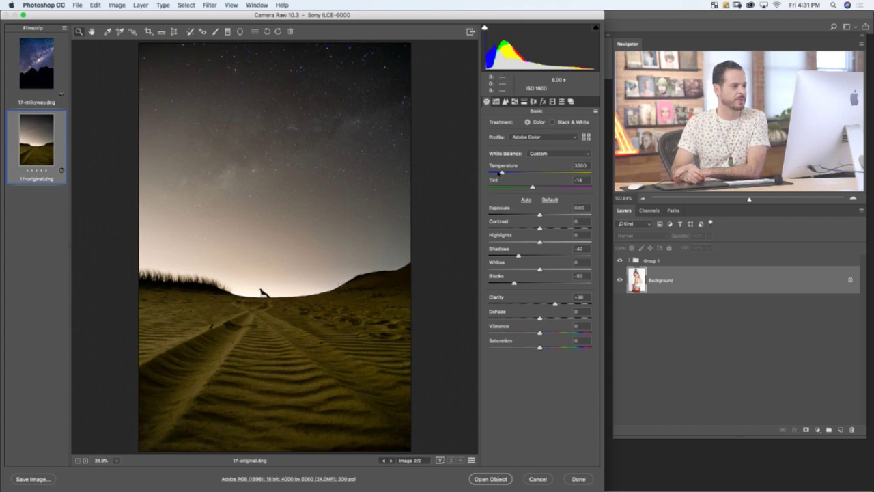
mouse_move(501, 171)
left_mouse_down()
mouse_move(496, 180)
mouse_move(506, 178)
left_mouse_up()
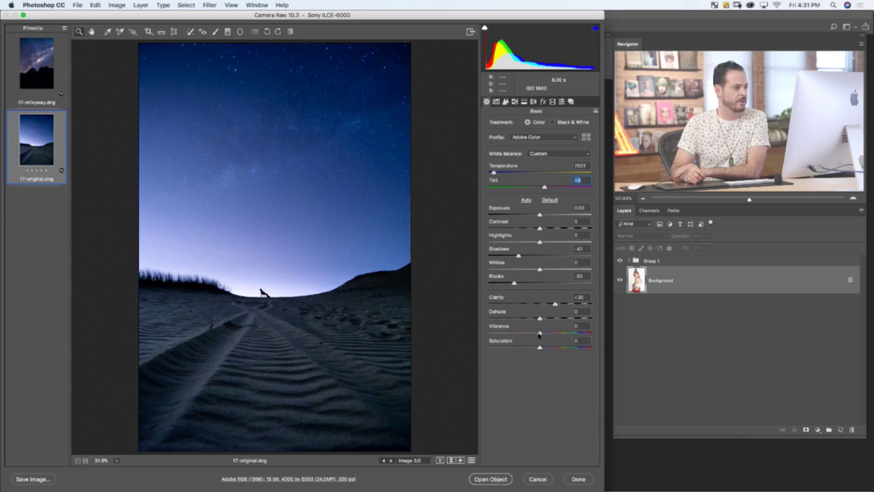
left_click_drag(539, 334, 535, 333)
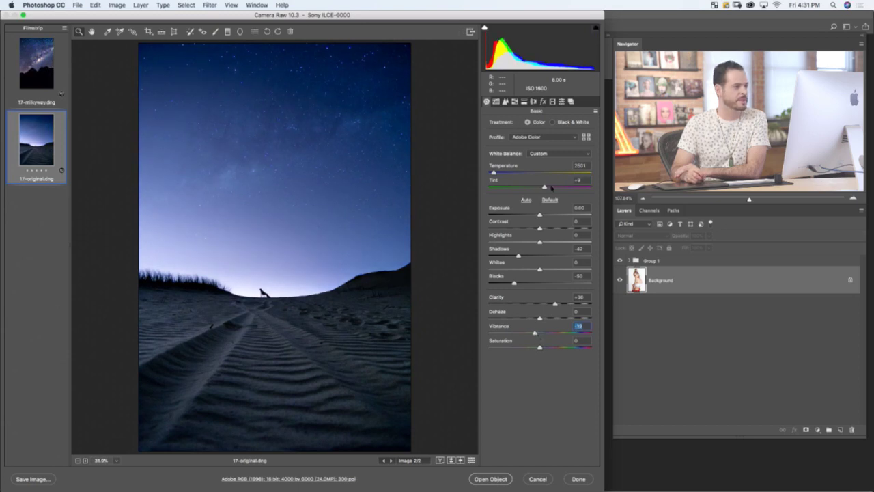
left_click_drag(545, 188, 553, 185)
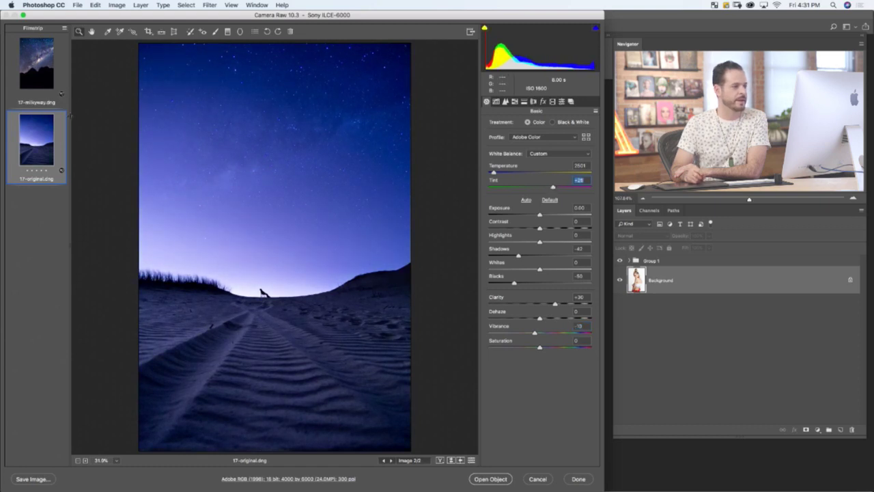
left_click_drag(537, 334, 515, 338)
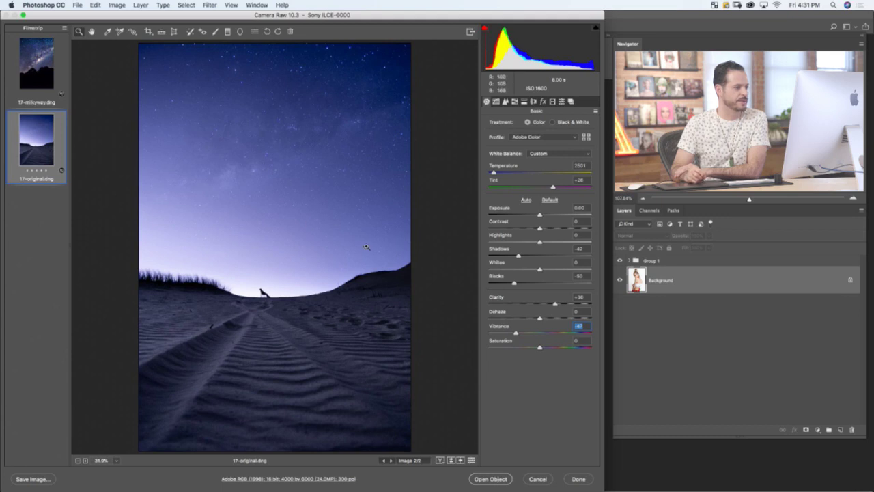
left_click(559, 305)
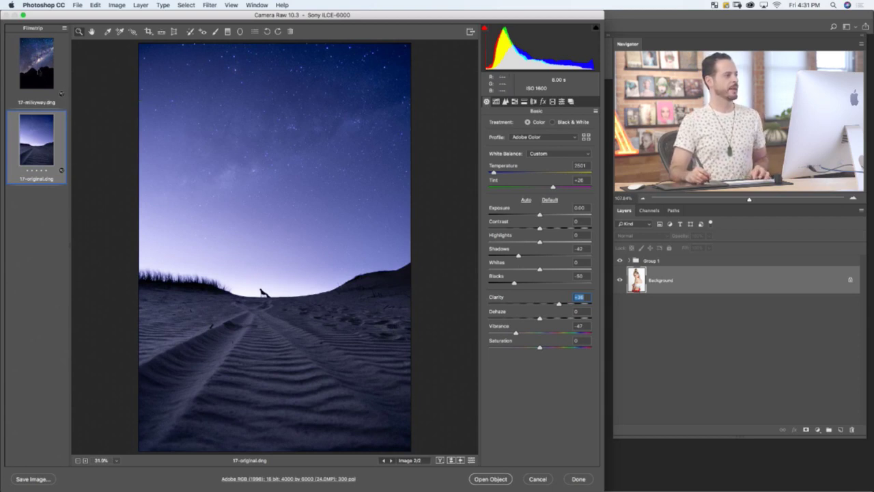
Open both raw images as smart objects and move the 17-original window aside so both documents are visible.
left_click(39, 74, "shift")
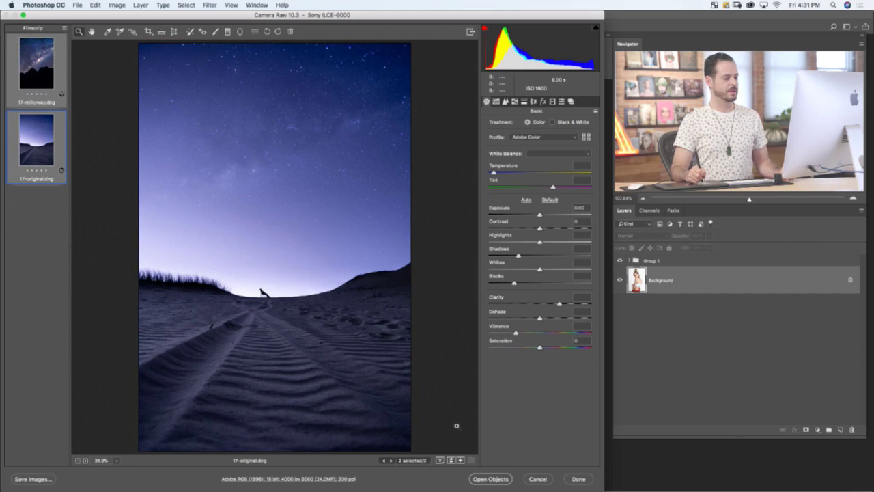
left_click(486, 479)
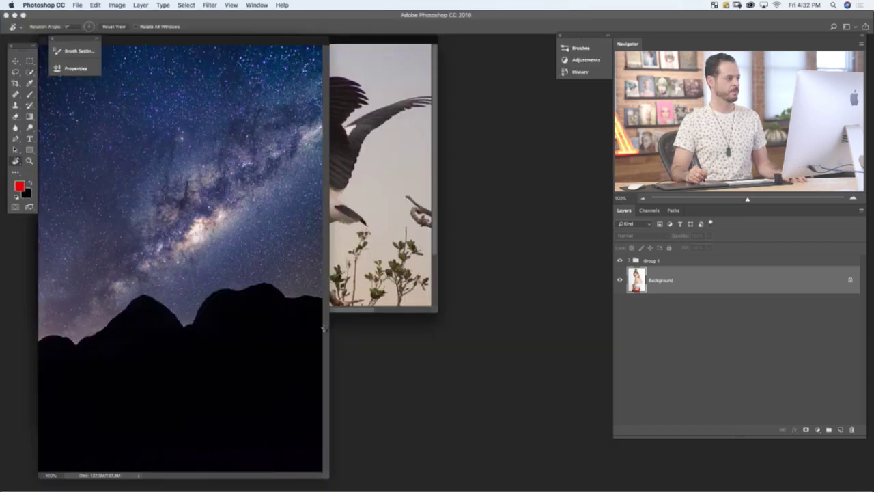
left_click_drag(323, 329, 228, 43)
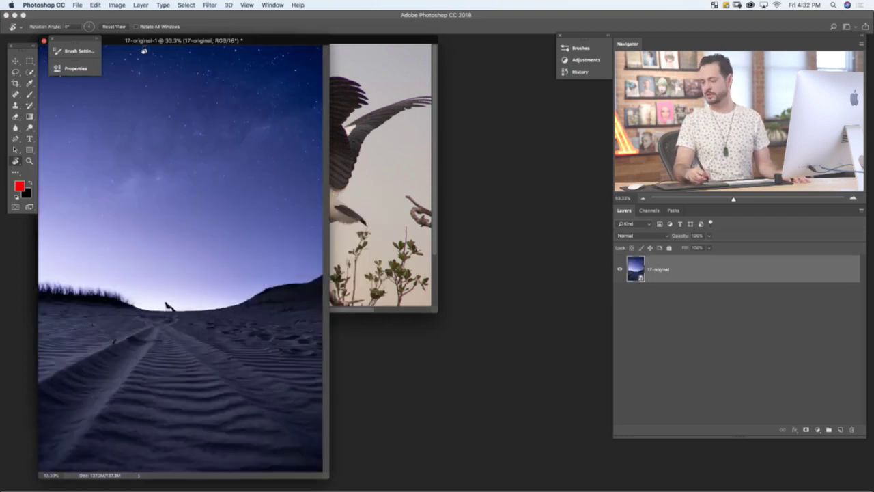
left_click_drag(253, 42, 466, 76)
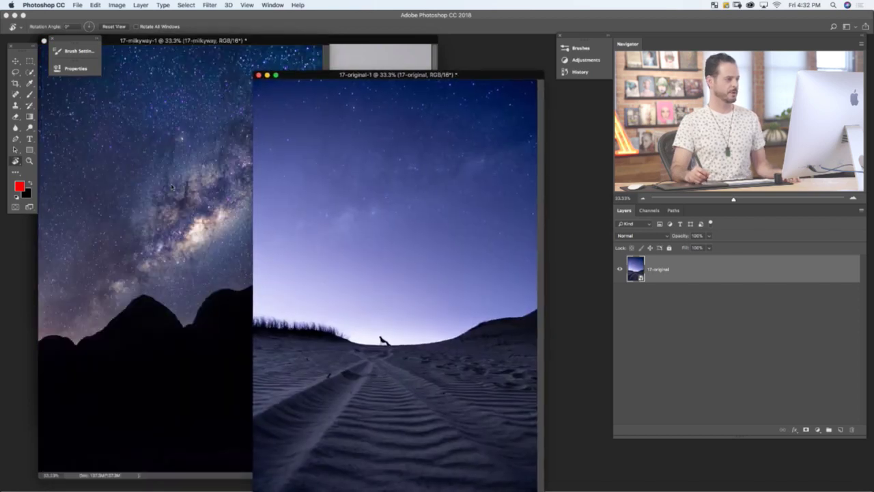
Copy the Milky Way image into the 17-original document as the top layer and show that document in full-screen mode.
key("v")
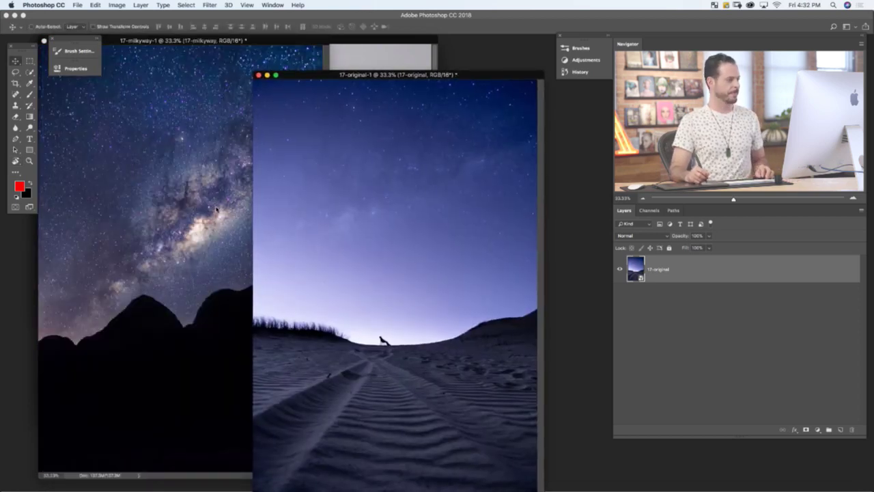
left_click(185, 246)
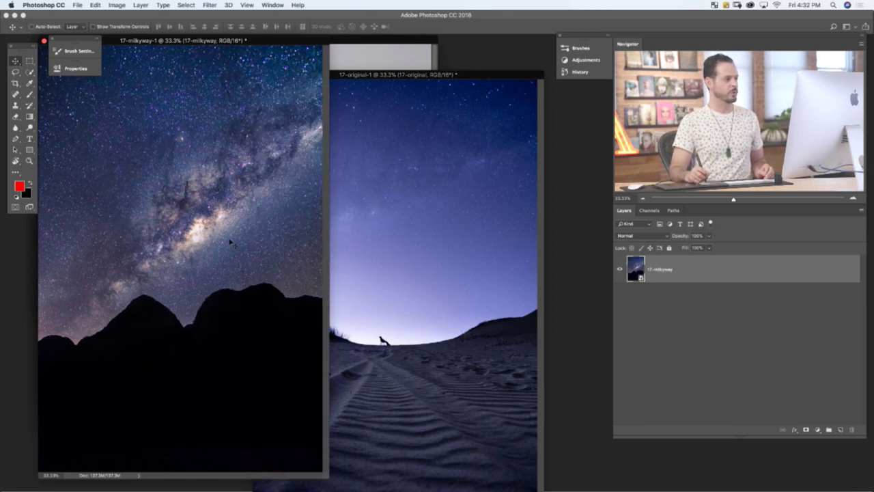
left_click_drag(271, 259, 451, 328)
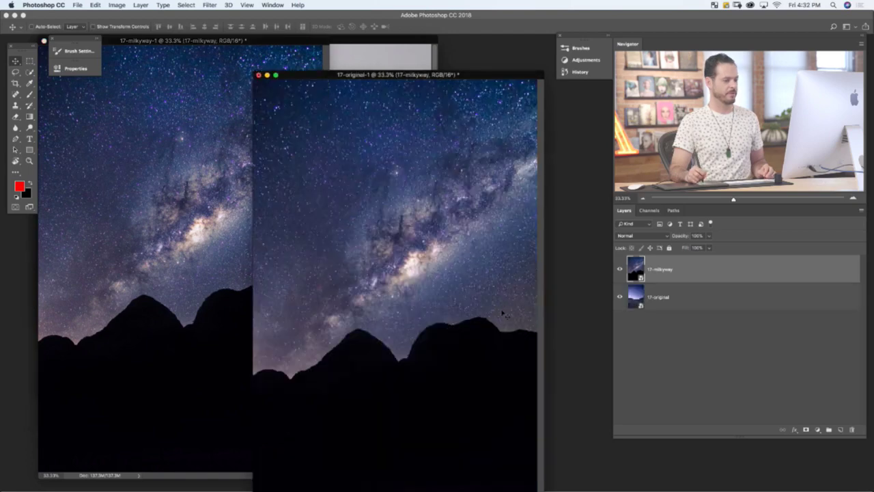
key("f")
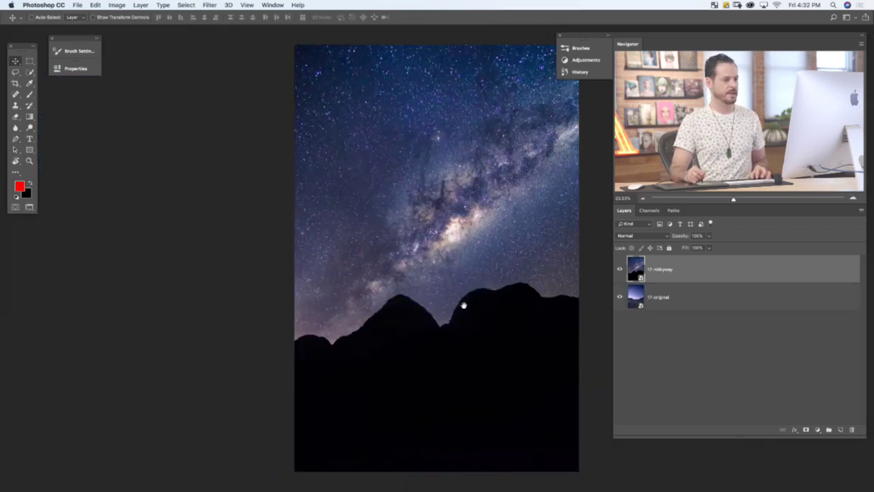
Check the 17-milkyway layer against the dune photo and set its blend mode to Screen.
left_click(619, 269)
left_click(620, 269)
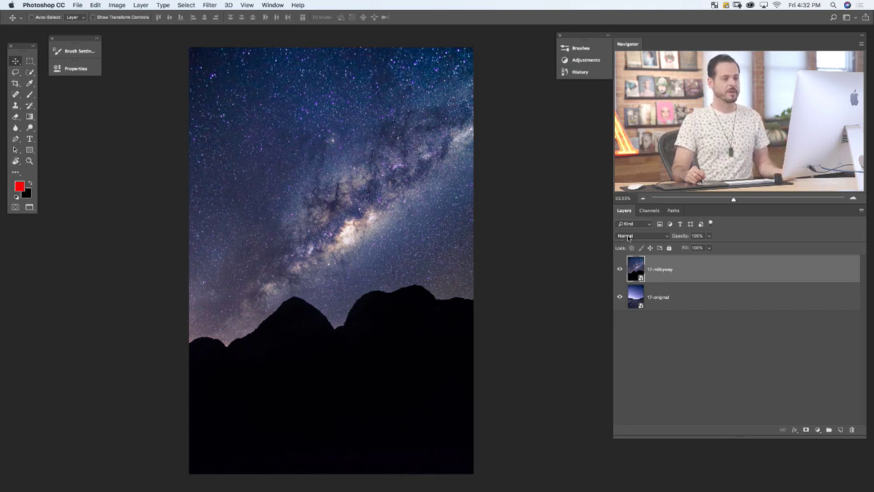
left_click(628, 235)
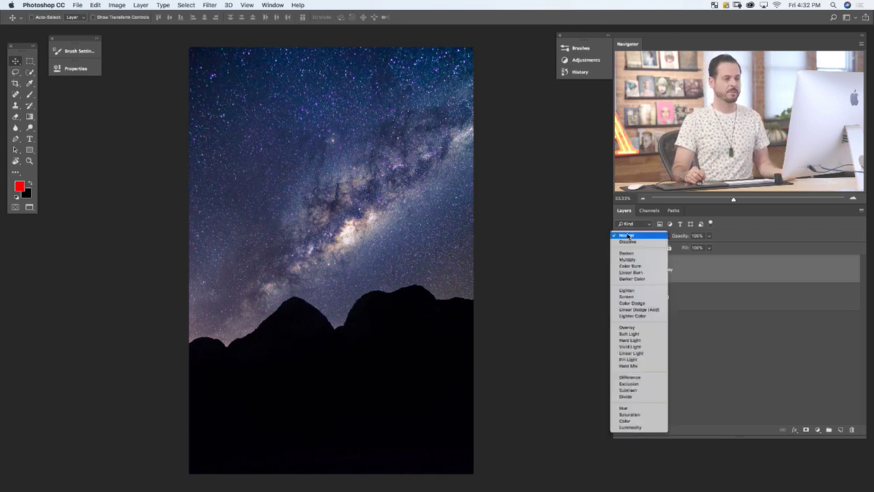
left_click(626, 297)
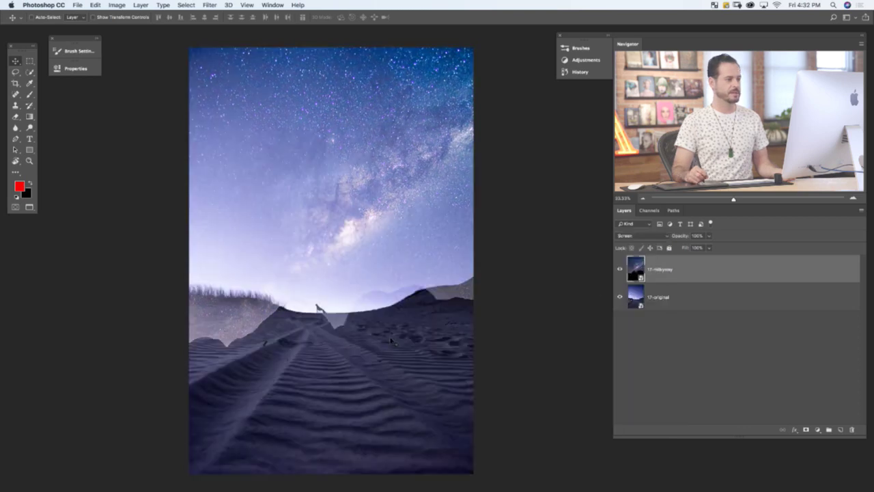
Scale the Milky Way layer up proportionally to about 110% and position it over the dune landscape.
mouse_move(401, 335)
left_mouse_down()
mouse_move(403, 358)
mouse_move(400, 330)
left_mouse_up()
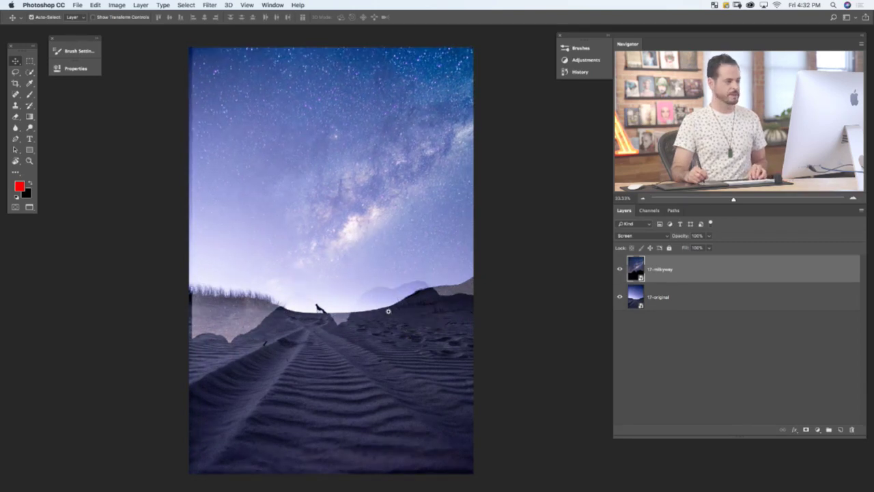
key("ctrl+0")
key("ctrl+t")
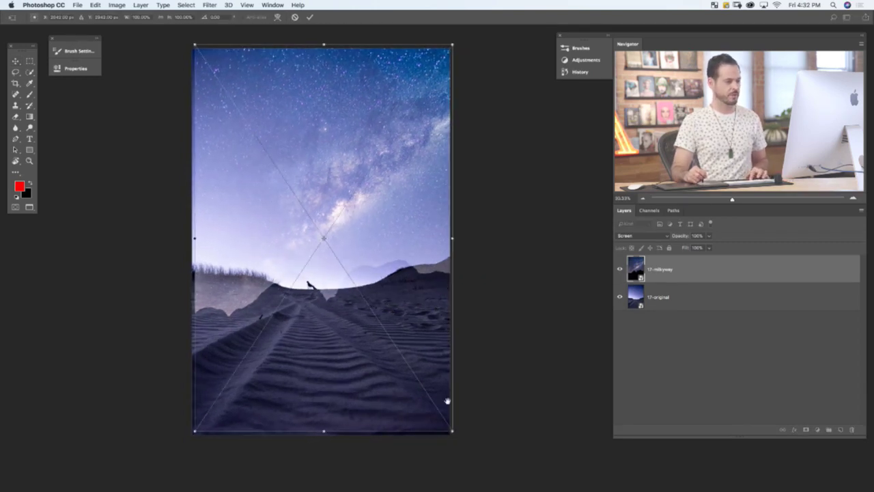
key("ctrl+0")
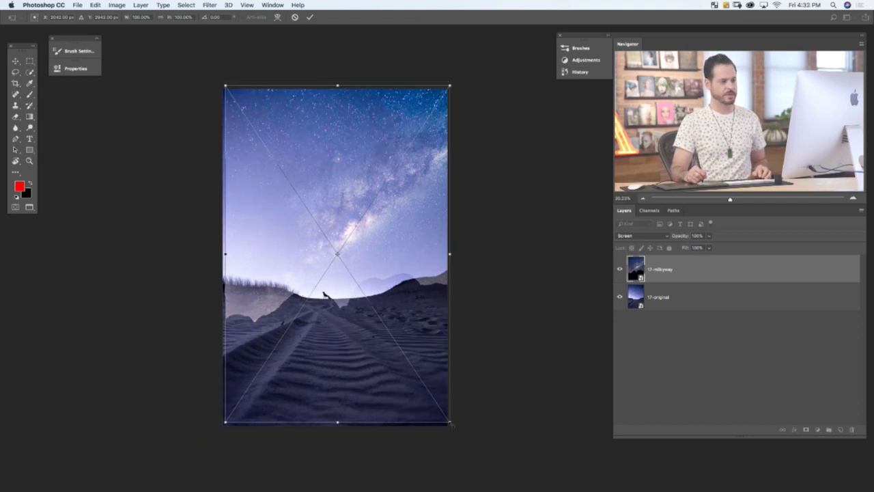
left_click_drag(451, 422, 493, 442)
left_click_drag(422, 413, 419, 411)
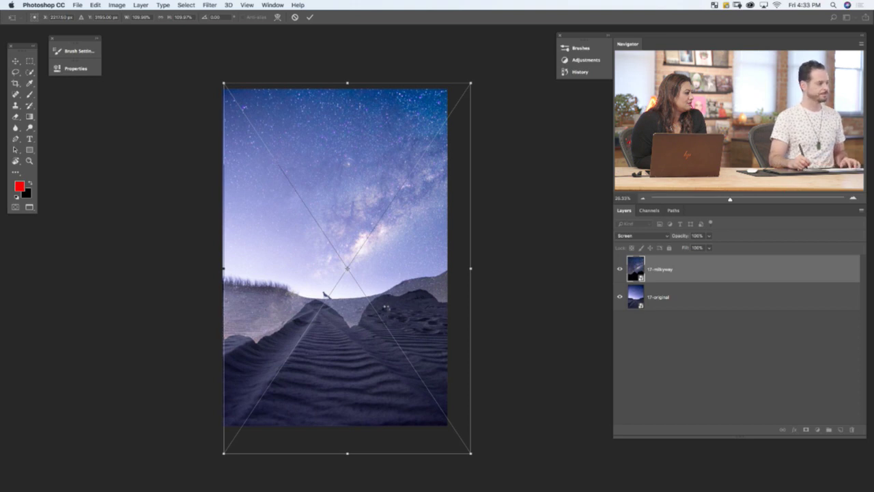
key("Return")
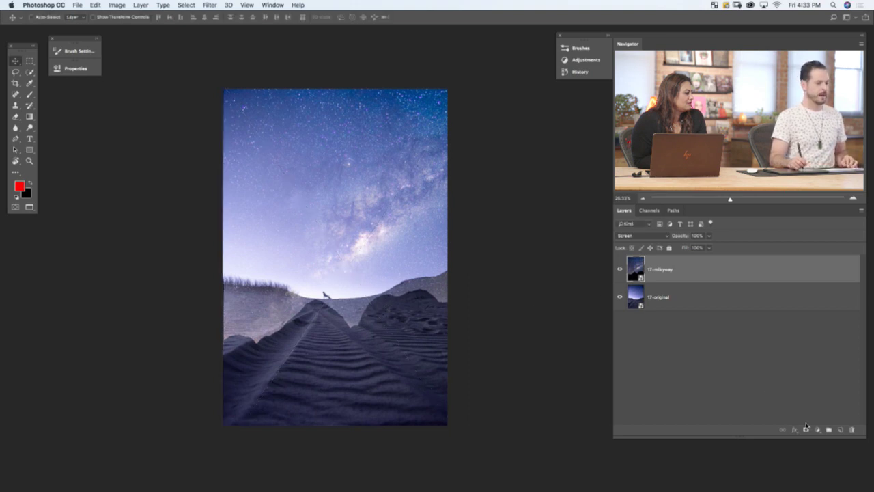
Add a layer mask to 17-milkyway and paint black with a large soft brush over the dunes to hide the overlapping mountains.
left_click(806, 431)
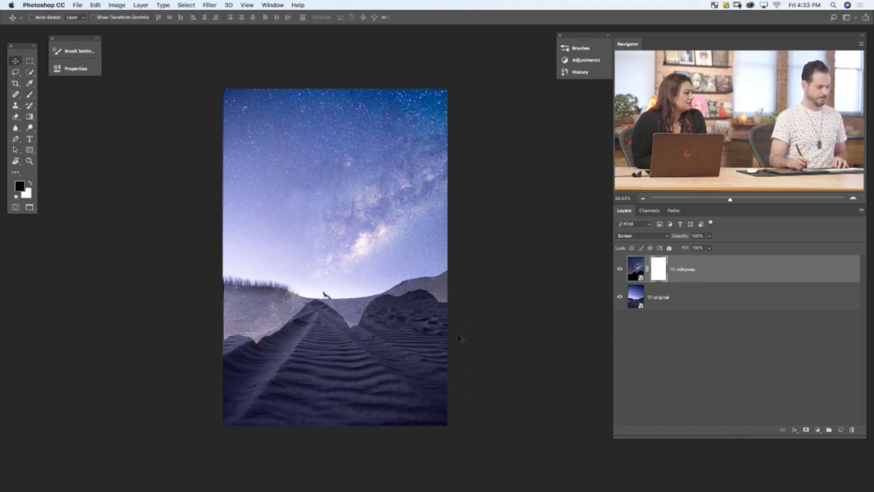
key("b")
key("x")
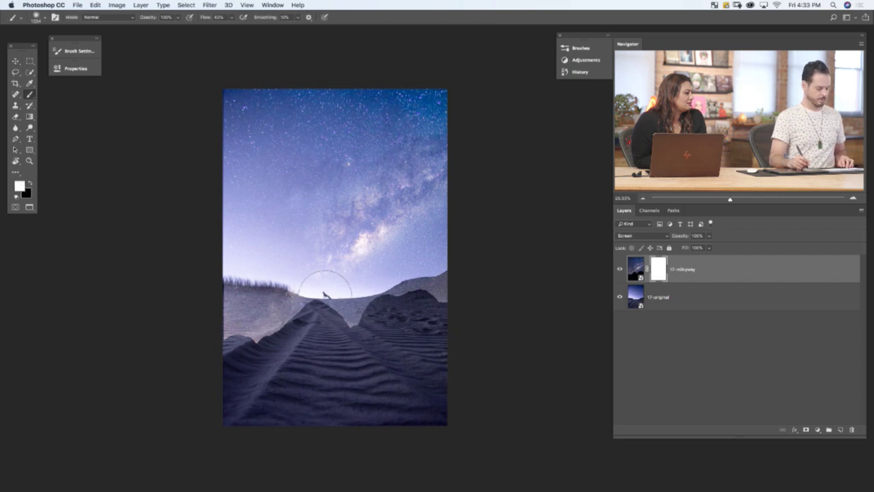
key("x")
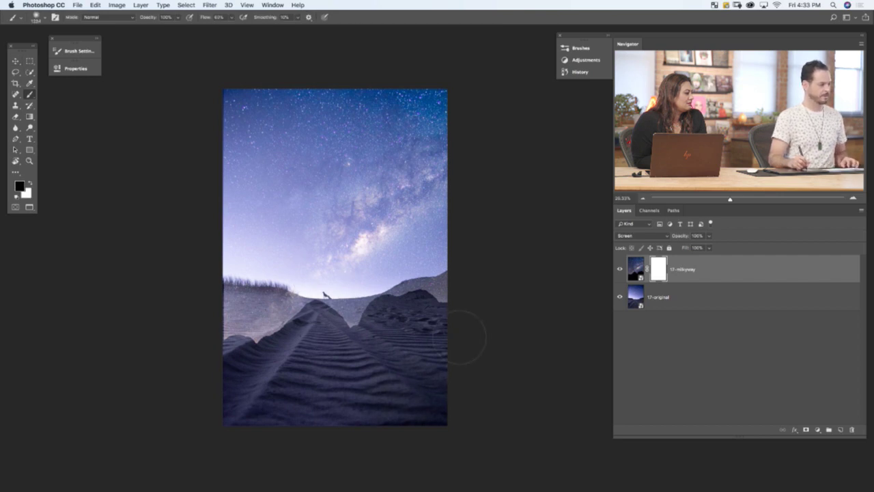
mouse_move(446, 330)
left_mouse_down()
mouse_move(347, 338)
mouse_move(440, 277)
left_mouse_up()
mouse_move(365, 294)
left_mouse_down()
mouse_move(260, 331)
mouse_move(187, 337)
mouse_move(305, 447)
left_mouse_up()
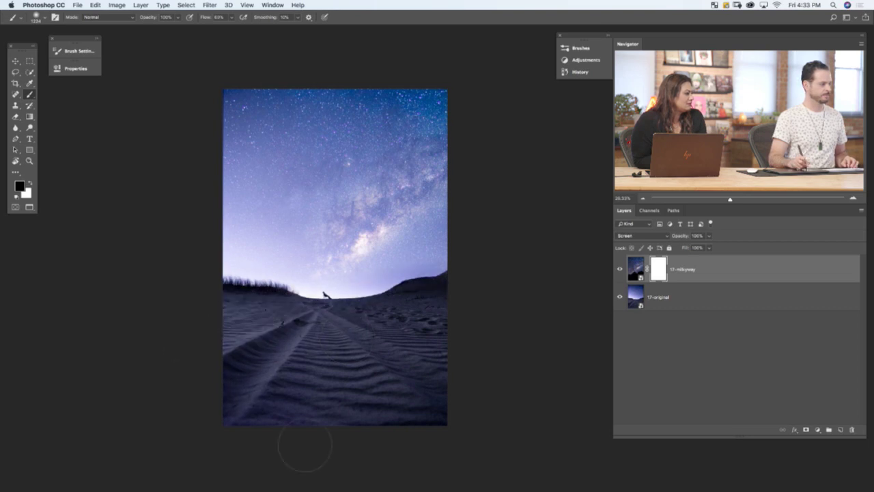
Compare the composite with and without the masked Milky Way layer.
left_click(621, 270)
left_click(621, 270)
left_click(621, 270)
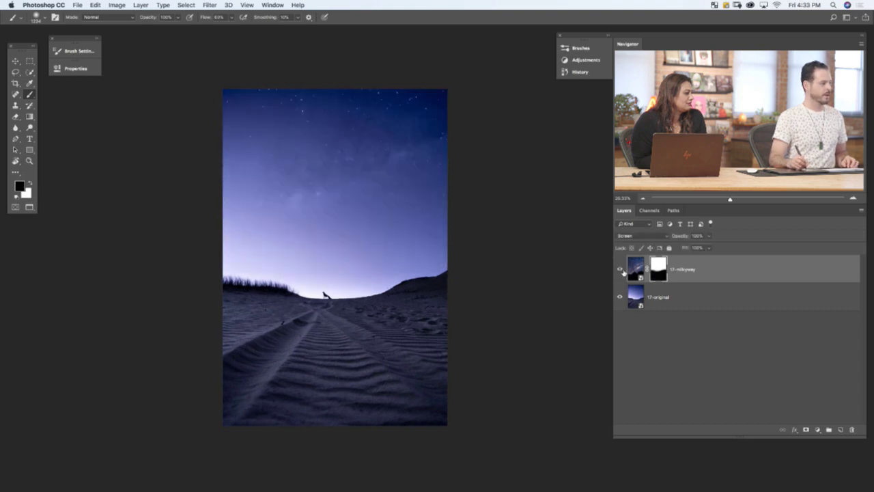
left_click(621, 270)
left_click(620, 270)
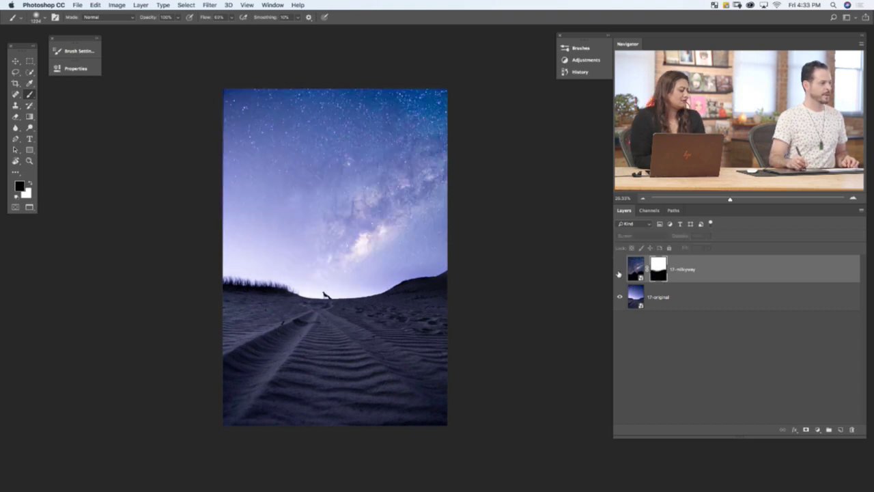
left_click(621, 270)
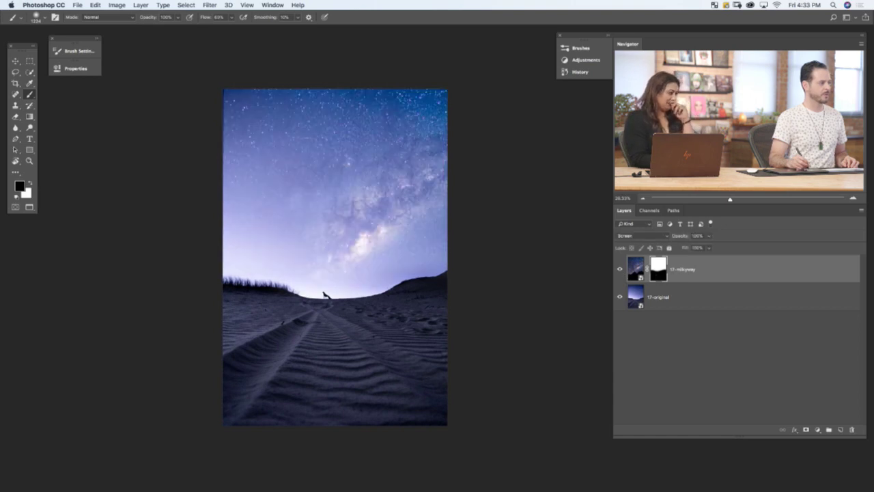
scroll(355, 328, "left", 1)
scroll(355, 328, "up", 1)
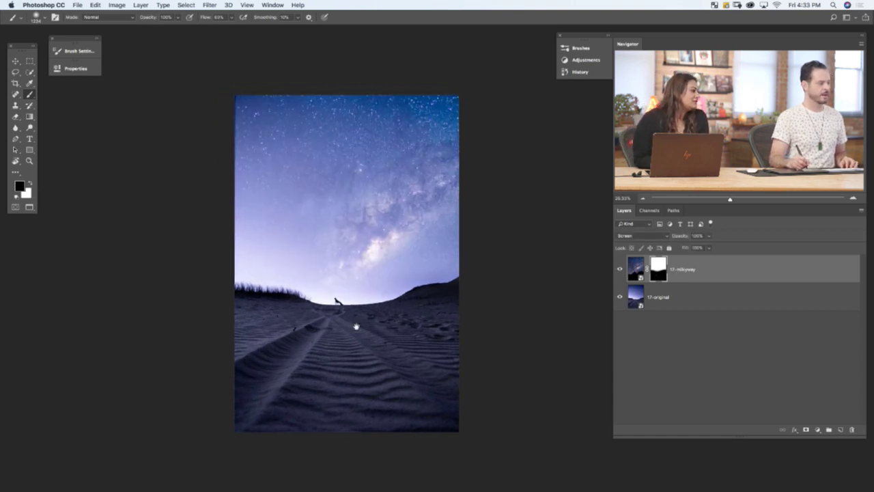
Add a Levels adjustment clipped to the 17-milkyway layer, darken its midtones to about 0.73 and compare before and after.
left_click(636, 269)
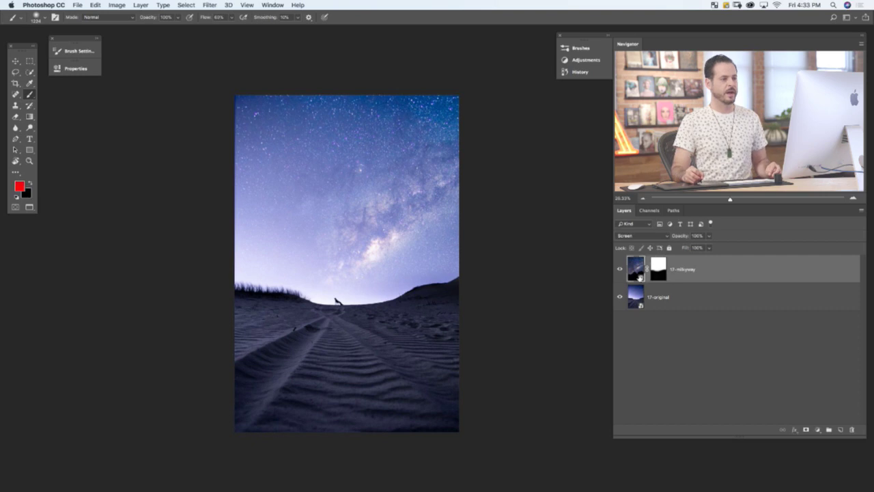
left_click(819, 429)
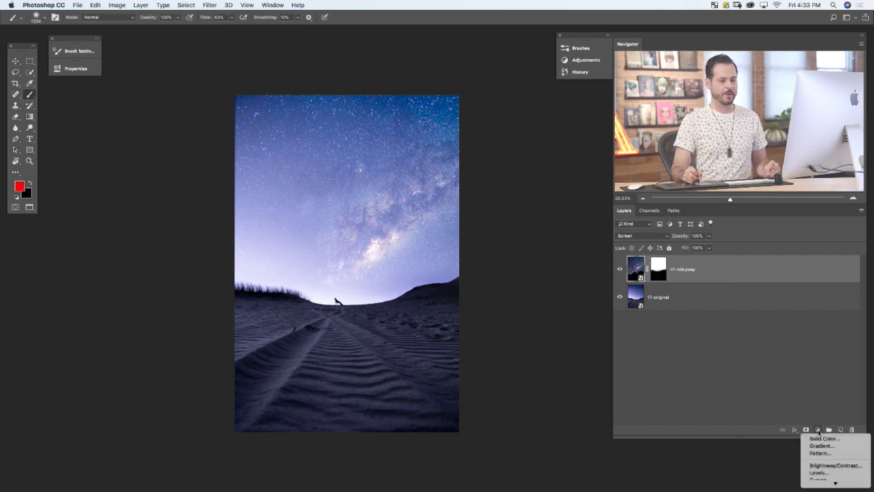
left_click(817, 472)
key("super+alt+g")
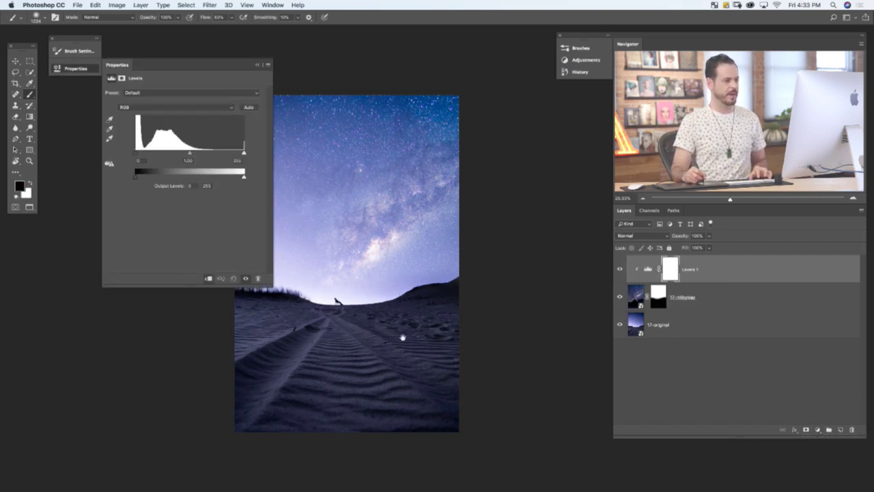
scroll(585, 288, "left", 3)
scroll(585, 288, "down", 1)
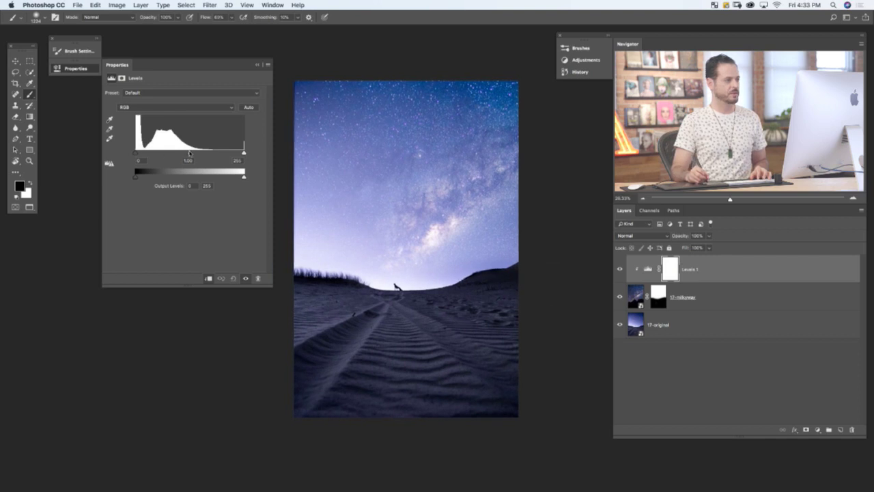
mouse_move(187, 153)
left_mouse_down()
mouse_move(236, 153)
mouse_move(169, 153)
mouse_move(226, 153)
mouse_move(201, 154)
left_mouse_up()
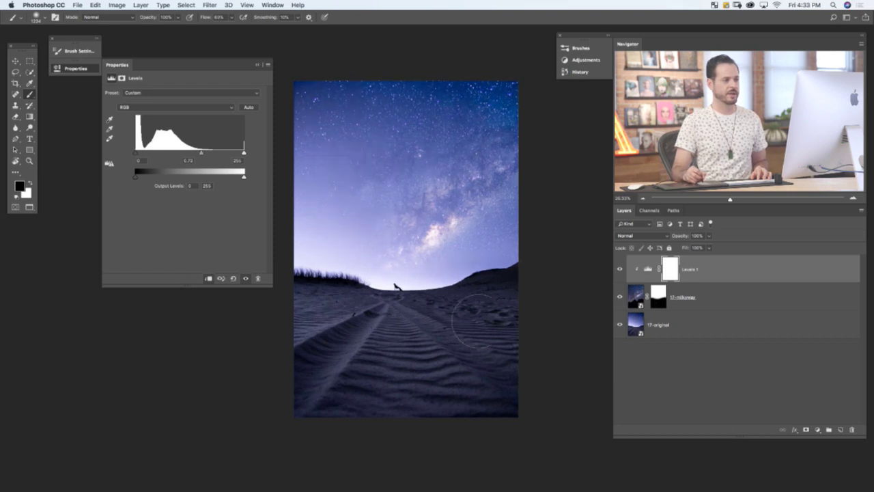
left_click(620, 270)
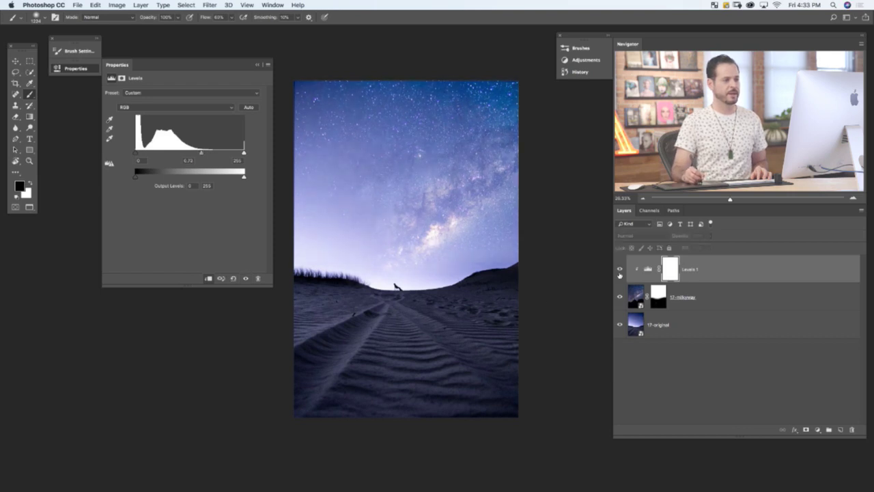
left_click(620, 270)
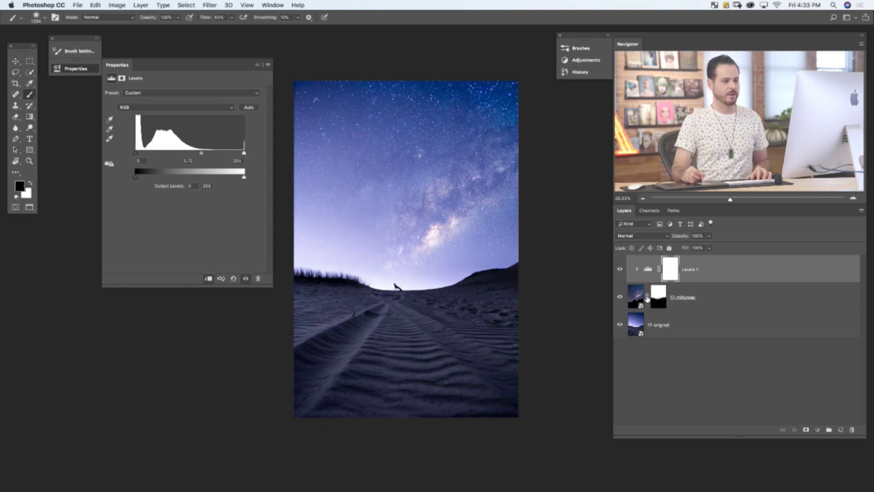
Unlink the Milky Way image from its mask, then enlarge it to about 124% and reposition it within the sky.
left_click(661, 302)
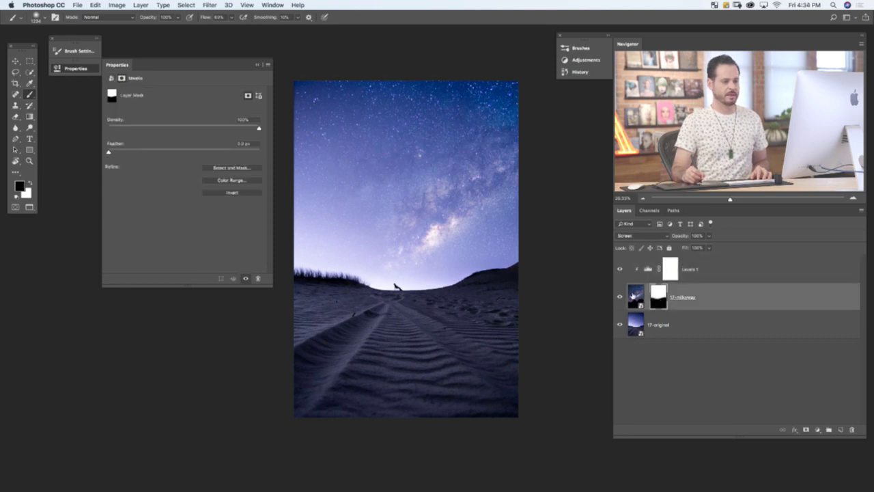
left_click(634, 296)
key("super+t")
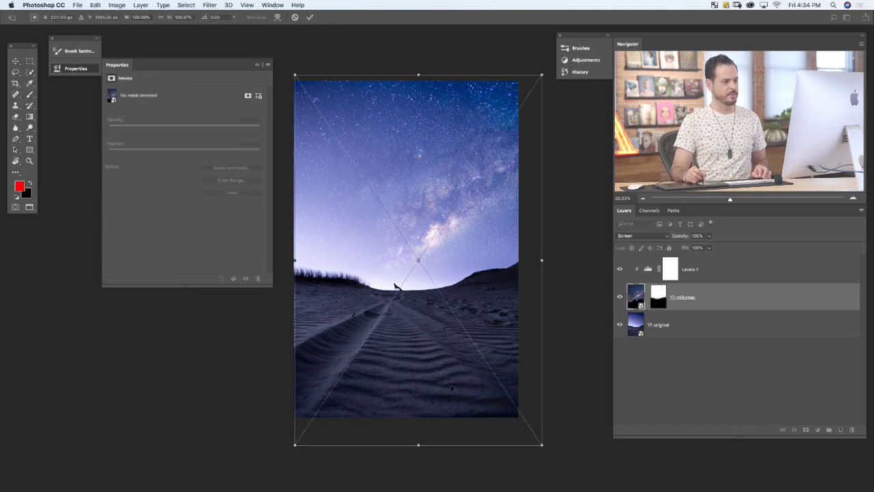
mouse_move(451, 388)
left_mouse_down()
mouse_move(450, 356)
mouse_move(442, 384)
left_mouse_up()
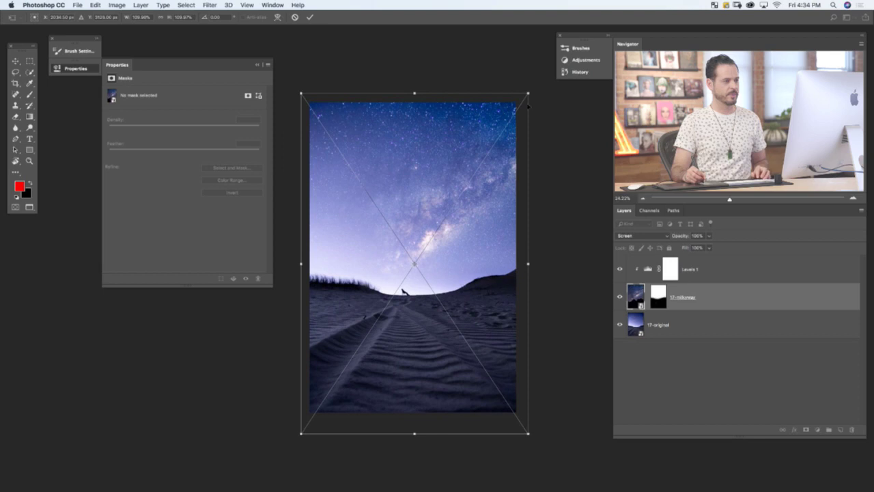
left_click_drag(447, 352, 456, 325)
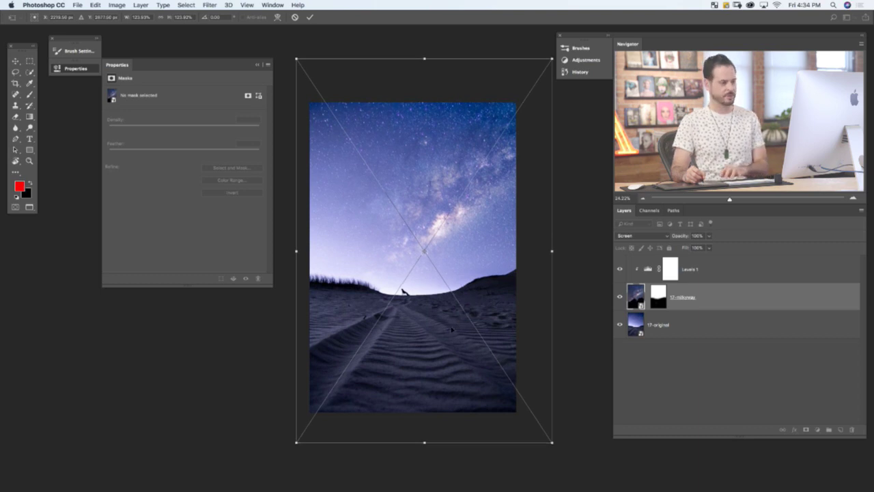
key("Return")
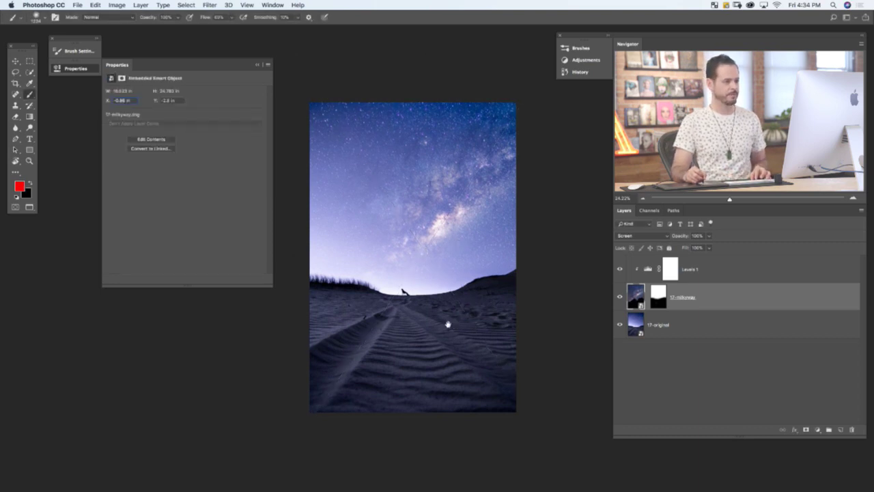
Sample a blue from the sky and paint it softly over the dunes on a new layer above 17-original.
left_click_drag(448, 325, 435, 328)
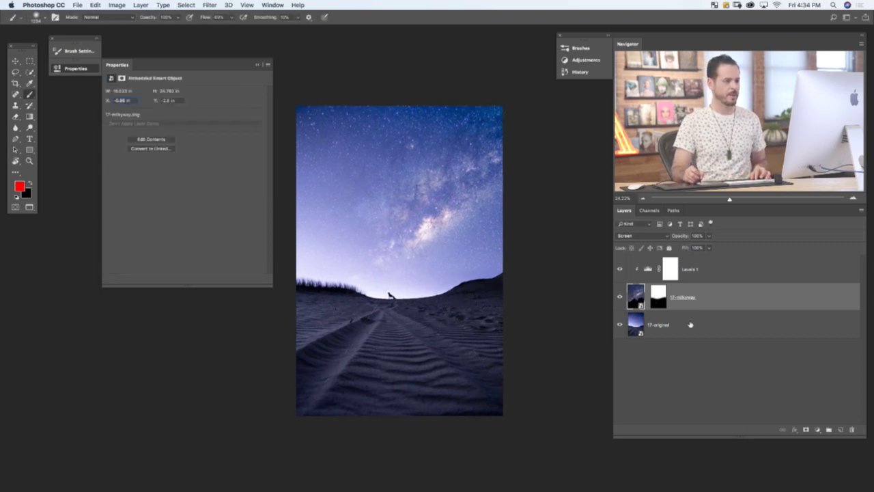
left_click(401, 131, "alt")
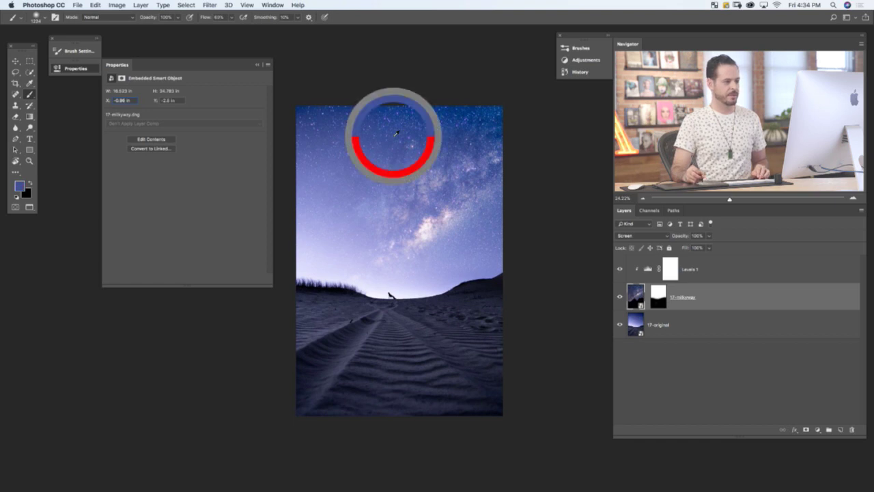
left_click(694, 326)
left_click(840, 430)
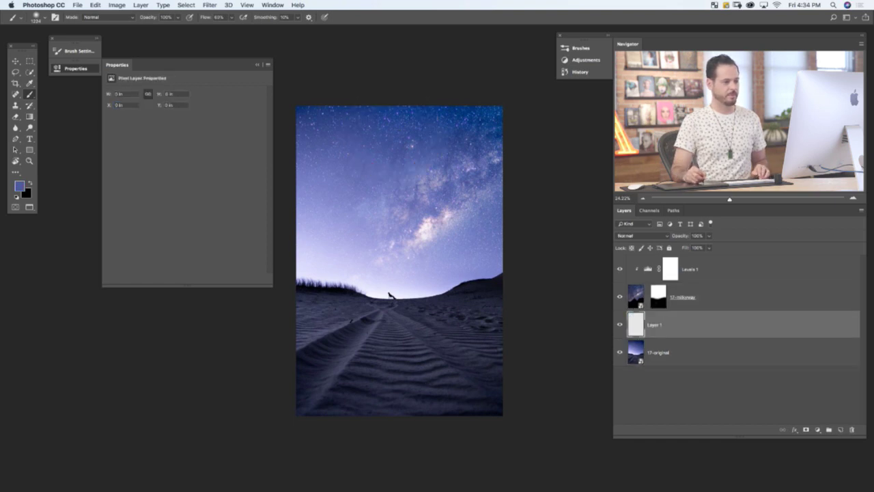
mouse_move(527, 312)
left_mouse_down()
mouse_move(429, 336)
mouse_move(493, 312)
mouse_move(335, 396)
mouse_move(498, 287)
left_mouse_up()
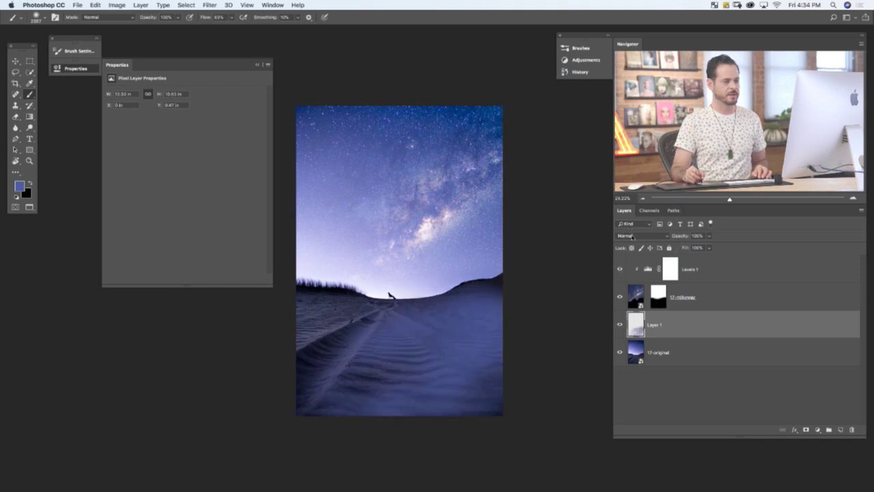
Blend the blue paint layer in Soft Light at 60% opacity, extending the paint across the rest of the dunes.
left_click(643, 235)
left_click(630, 333)
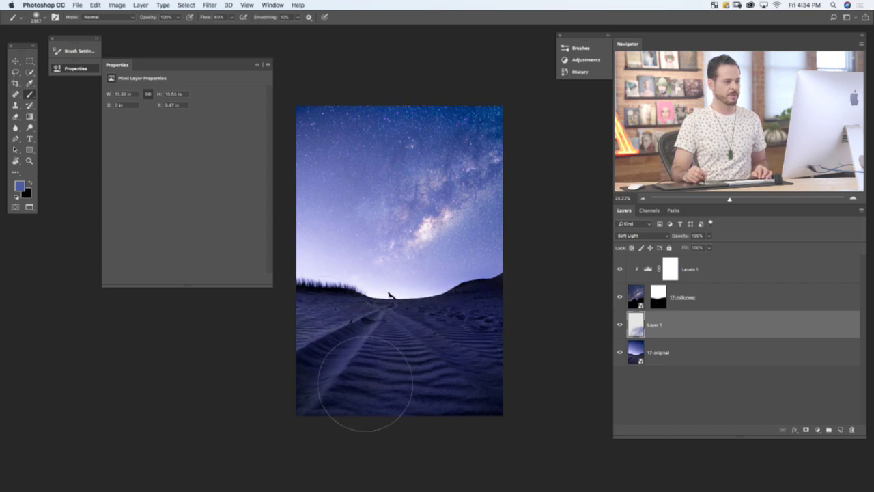
left_click_drag(366, 382, 293, 293)
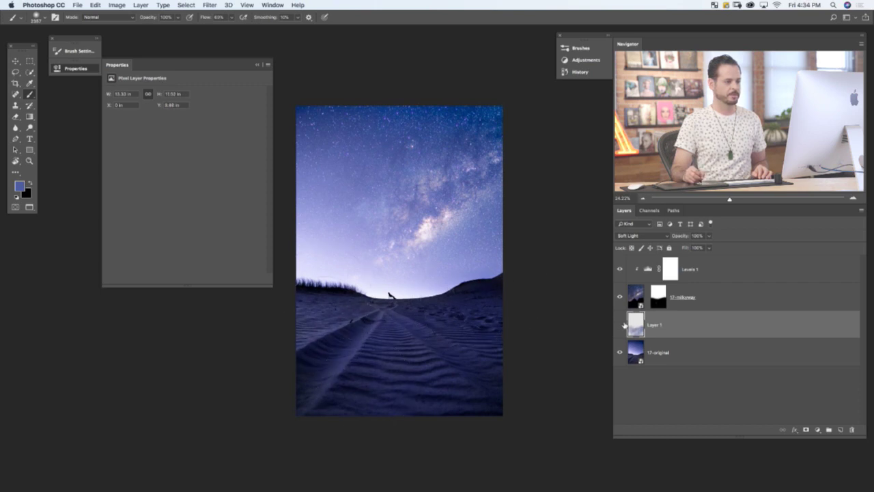
key("v")
key("6")
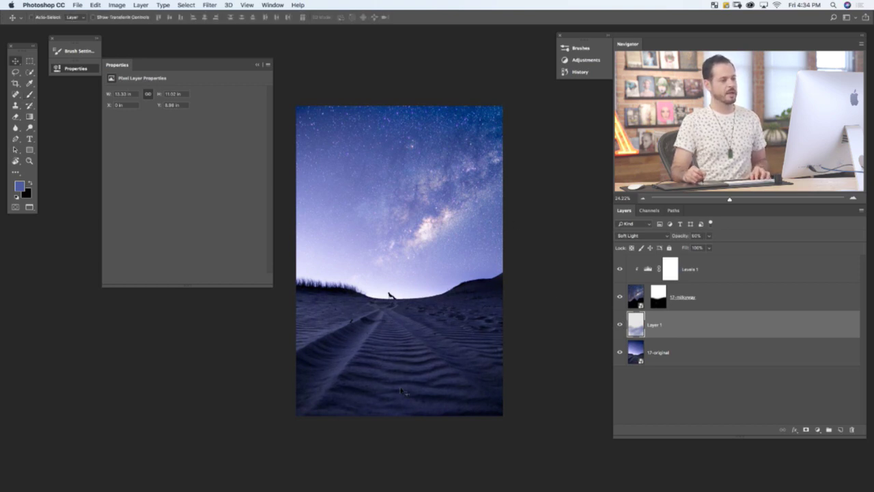
Add a Levels adjustment layer above Levels 1 and darken its midtones to about 0.71.
key("6")
key("5")
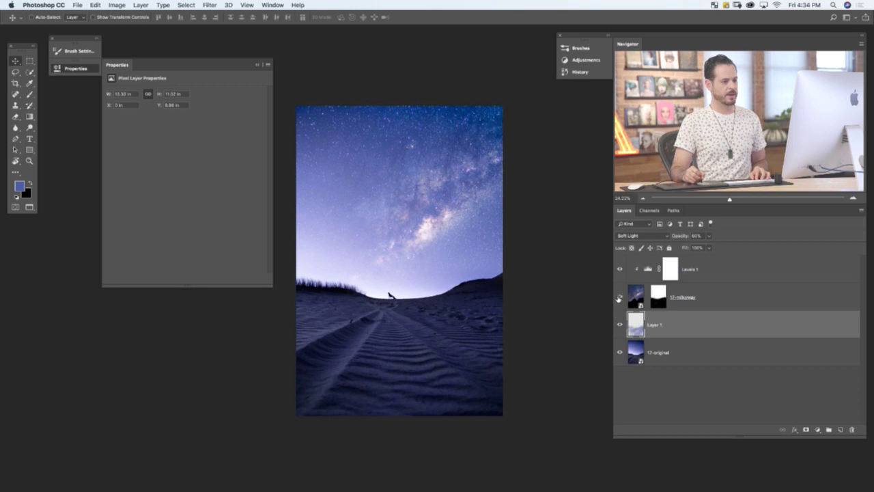
left_click(618, 300)
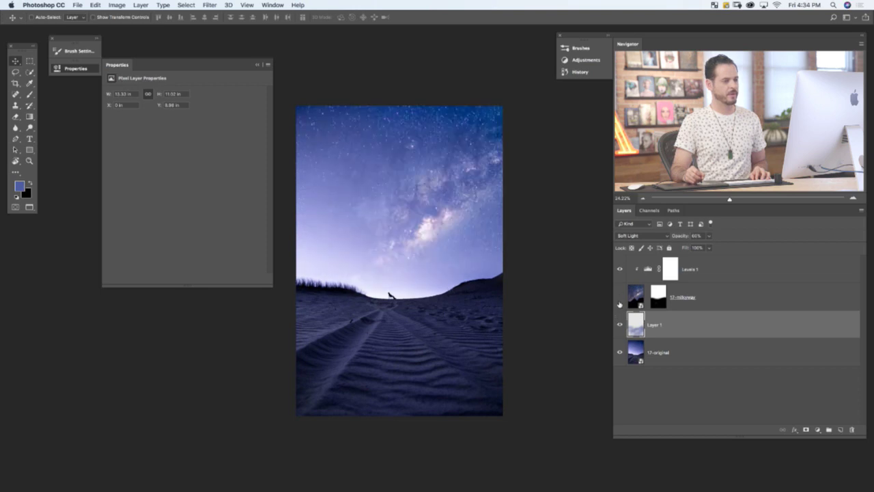
left_click(738, 268)
left_click(819, 429)
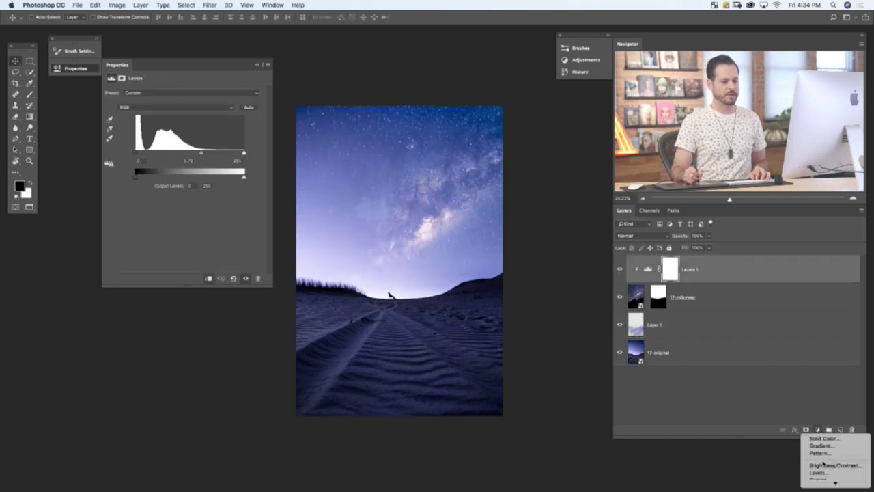
left_click(797, 416)
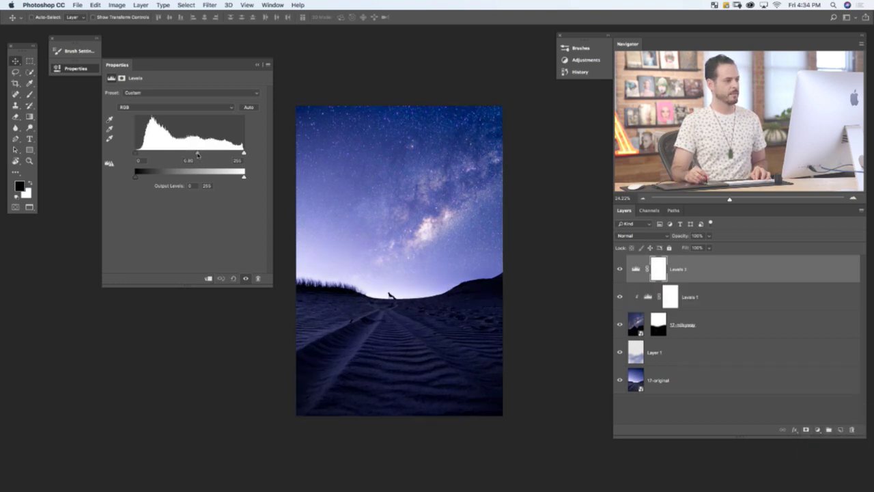
left_click_drag(200, 155, 200, 155)
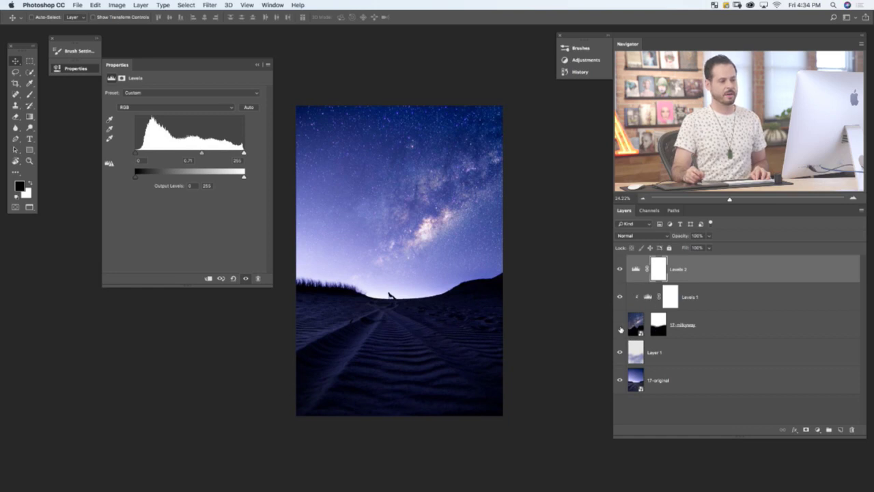
Compare the composite with and without the Levels 2 adjustment.
double_click(635, 323)
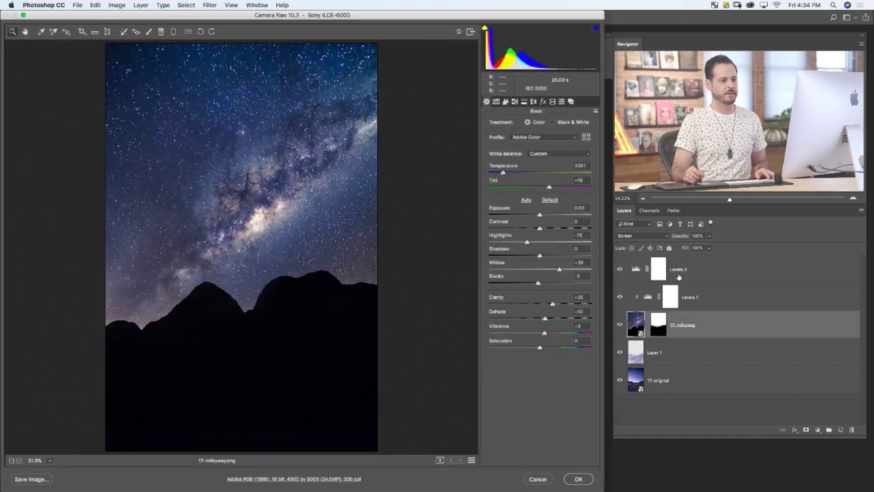
key("Escape")
left_click(671, 276)
left_click(620, 271)
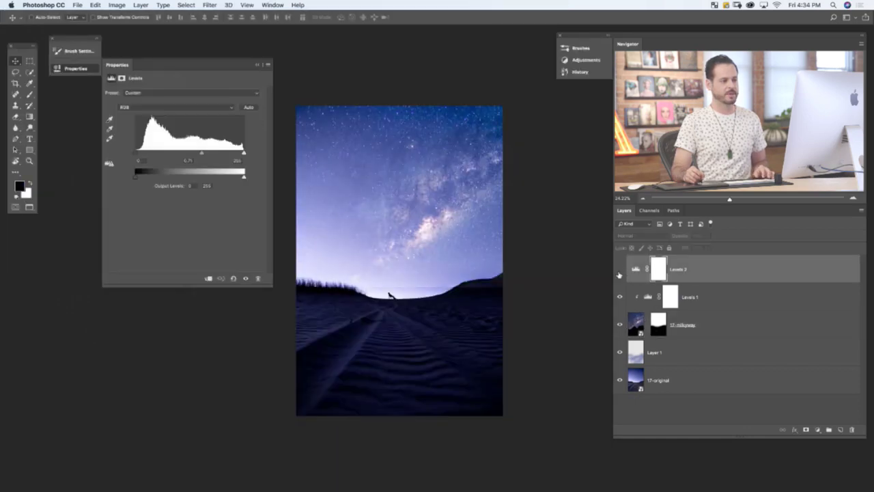
left_click(619, 272)
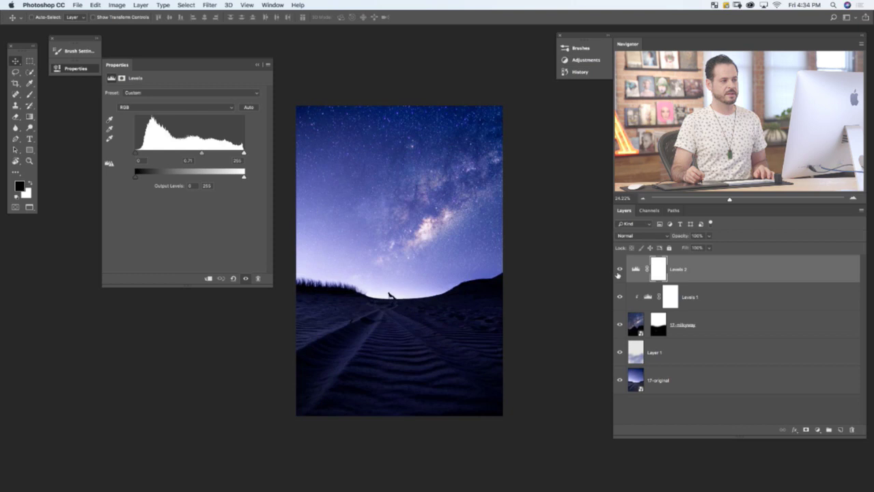
Try darkening the midtones of Levels 1 much further with Levels 2 hidden, then undo it and show Levels 2 again.
left_click(693, 327)
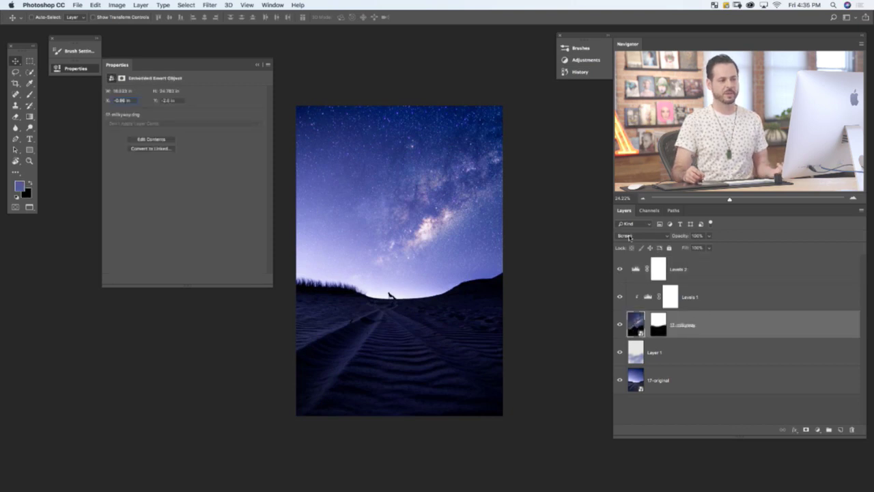
left_click(620, 270)
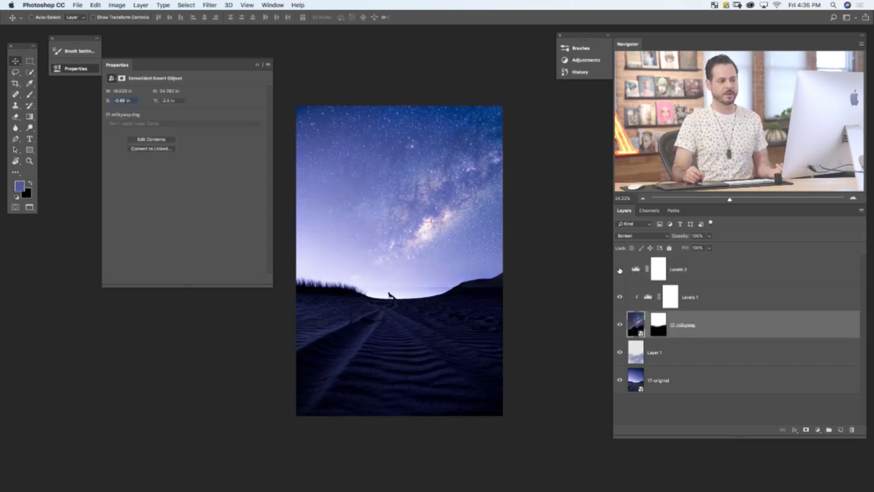
left_click(648, 293)
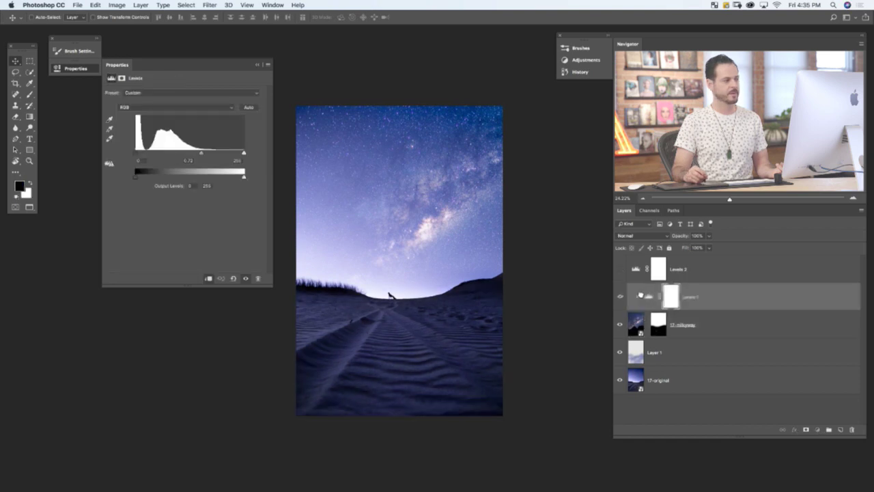
left_click_drag(201, 155, 250, 157)
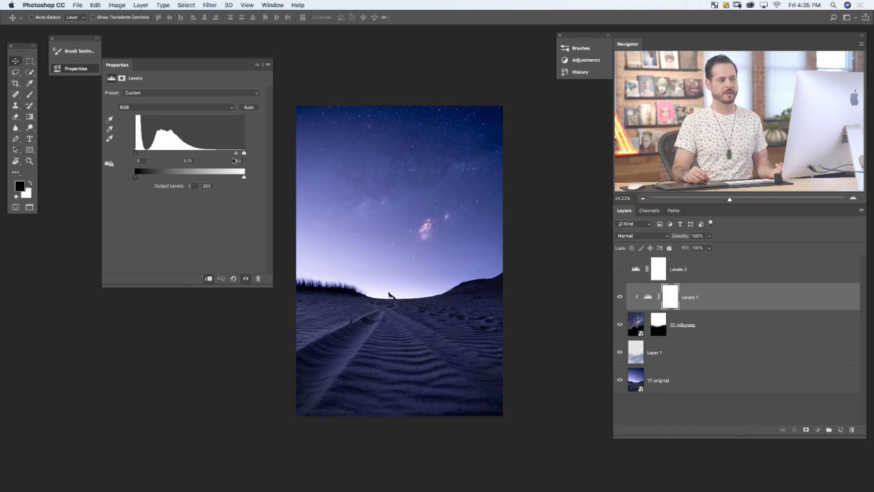
left_click_drag(240, 155, 213, 160)
key("super+z")
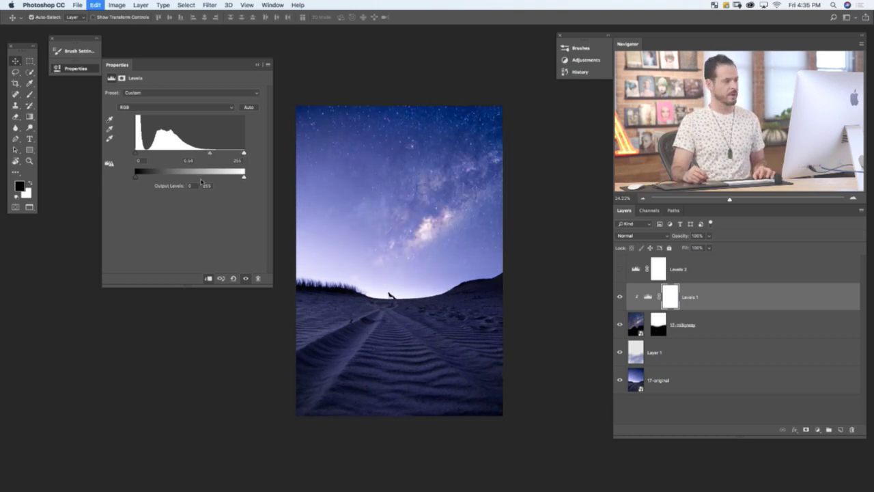
left_click(620, 270)
Set the Levels 2 midtones to about 0.68 and invert its mask to black.
left_click(639, 270)
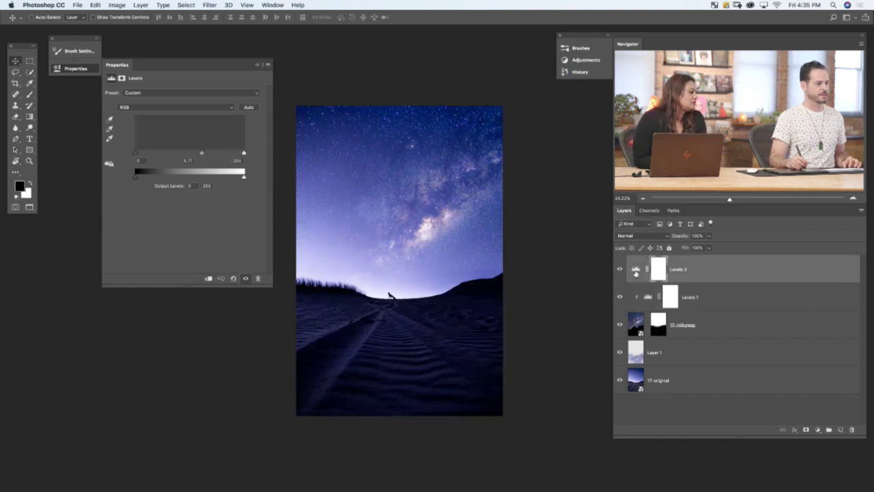
mouse_move(202, 155)
left_mouse_down()
mouse_move(231, 156)
mouse_move(176, 149)
mouse_move(222, 153)
mouse_move(187, 157)
mouse_move(202, 154)
left_mouse_up()
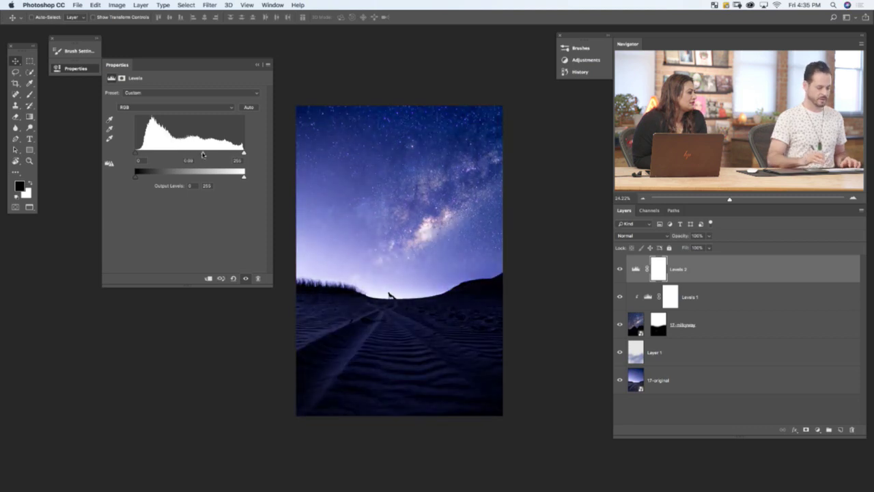
key("super+i")
Draw a white-to-transparent linear gradient down the Levels 2 mask so only the upper sky darkens, and compare before and after.
key("g")
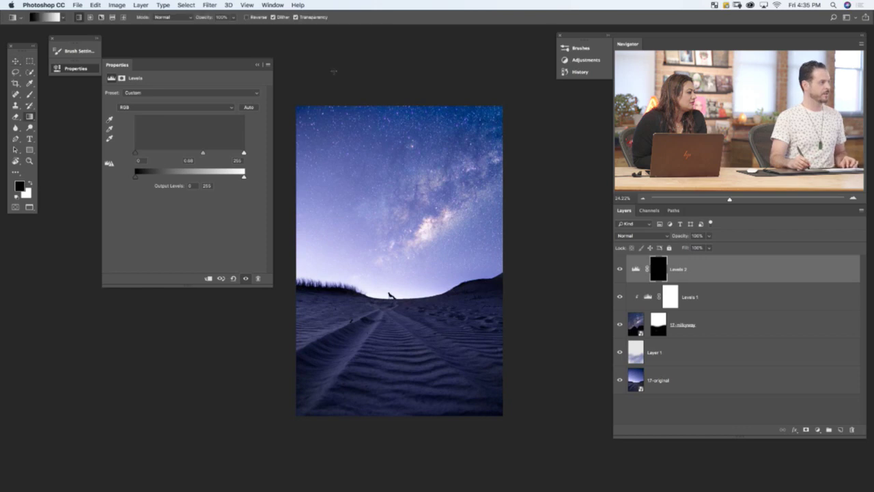
left_click(42, 16)
left_click(366, 166)
left_click(507, 158)
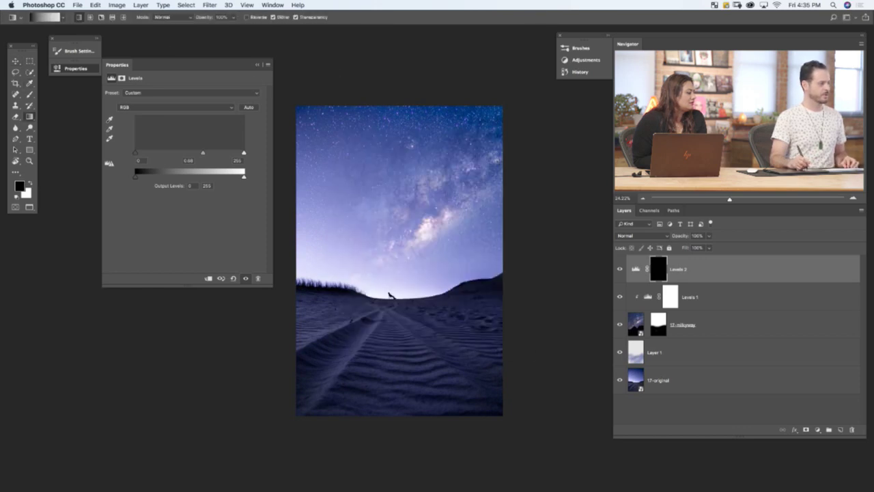
key("x")
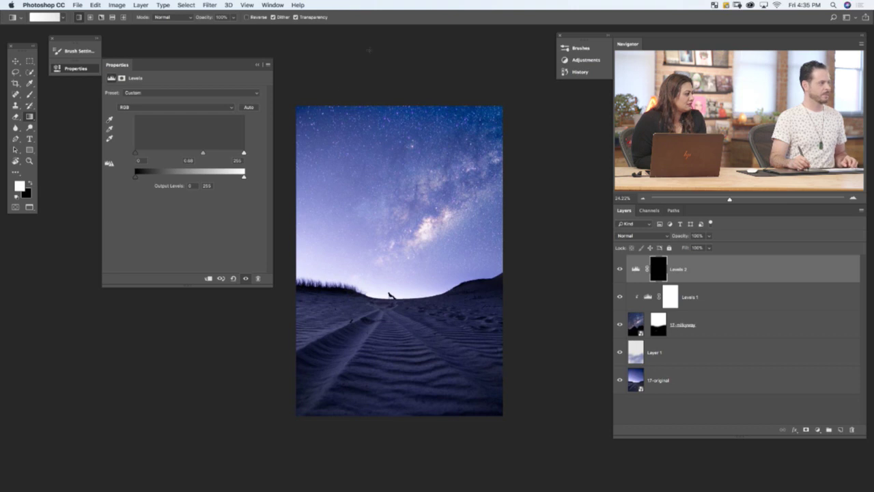
left_click_drag(369, 49, 369, 185)
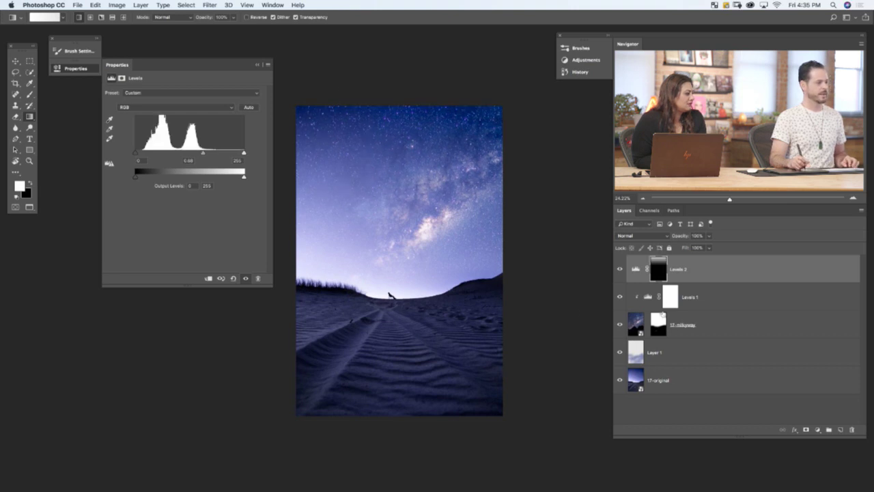
left_click(620, 277)
left_click(620, 277)
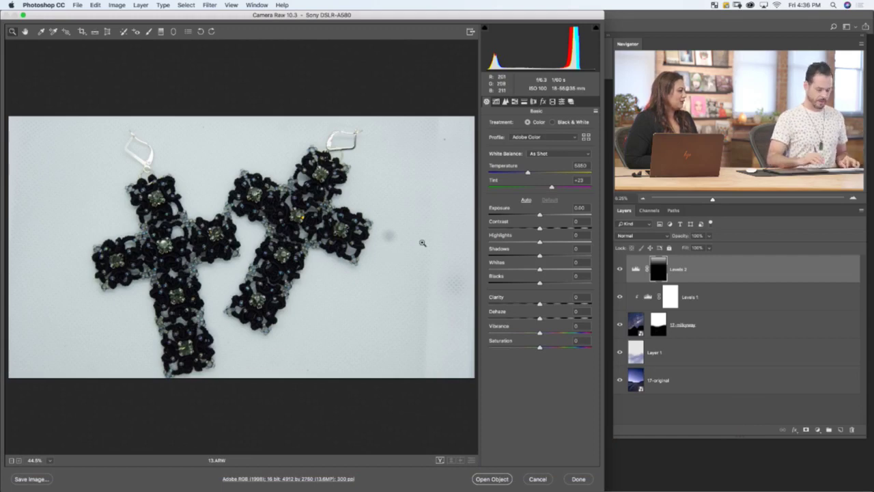
Examine the beaded black earrings and the background spot in 13.ARW at 200% in Camera Raw.
left_click(406, 220)
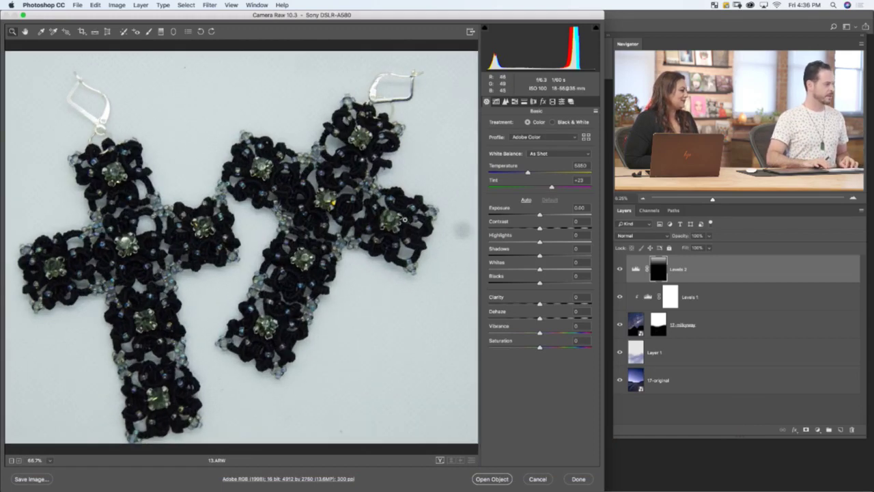
key("super+equal")
key("super+equal")
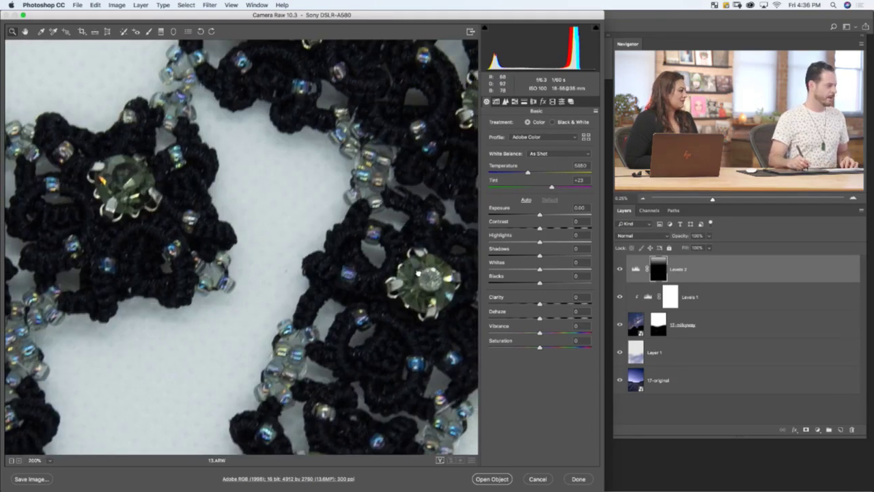
left_click_drag(422, 272, 443, 150)
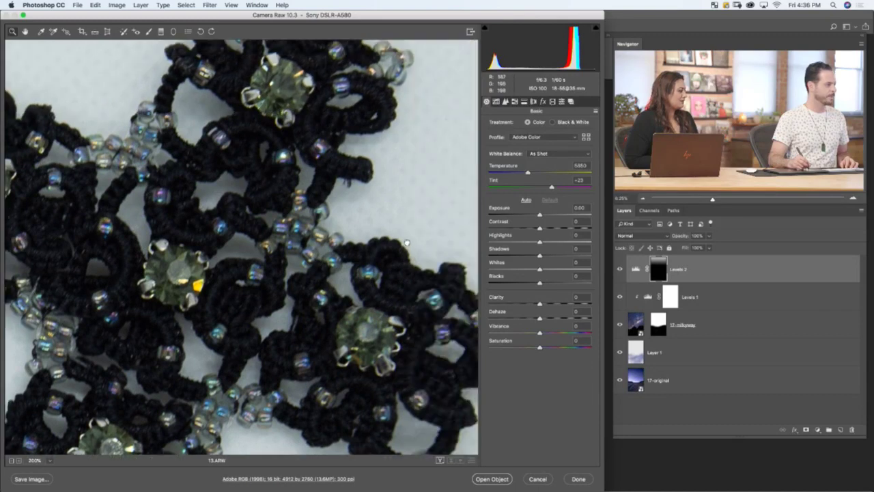
left_click_drag(406, 243, 271, 185)
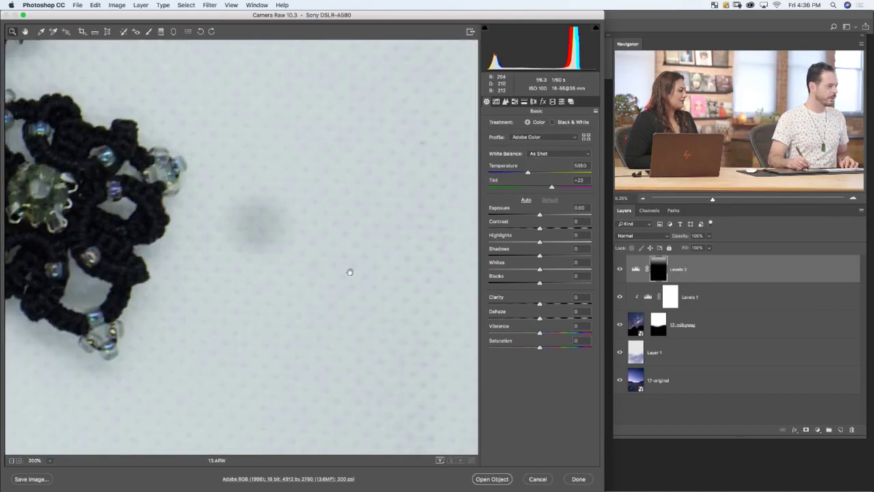
left_click_drag(349, 272, 291, 275)
left_click_drag(305, 381, 248, 182)
left_click_drag(55, 72, 387, 313)
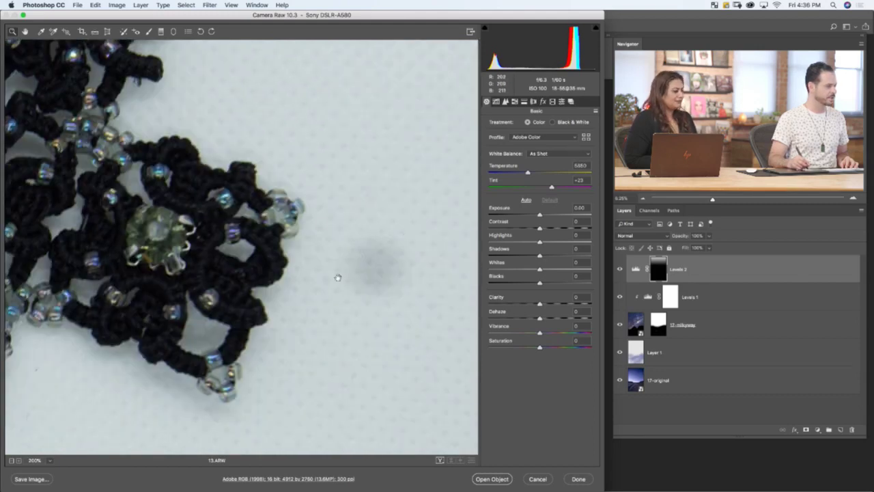
left_click_drag(337, 277, 319, 307)
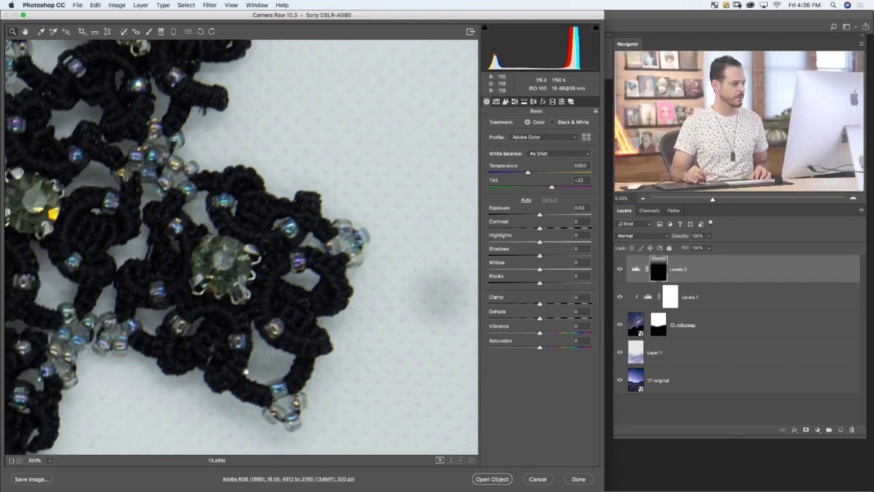
left_click_drag(175, 401, 266, 398)
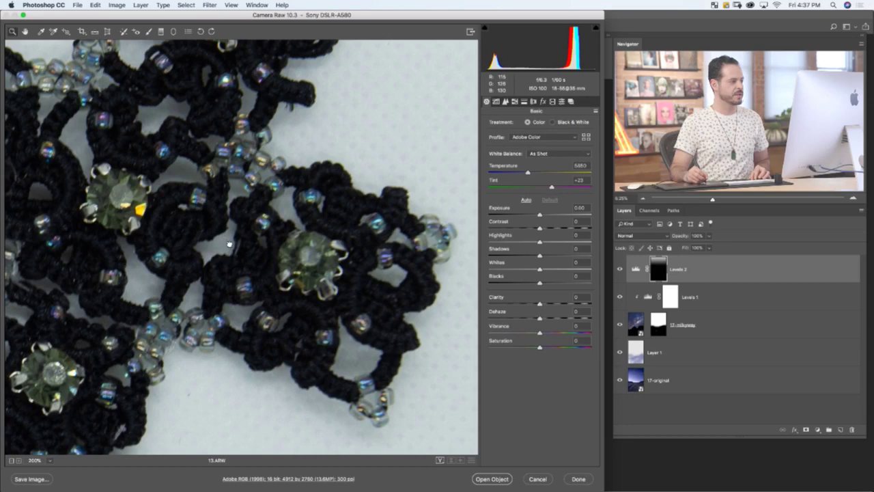
left_click_drag(230, 244, 252, 295)
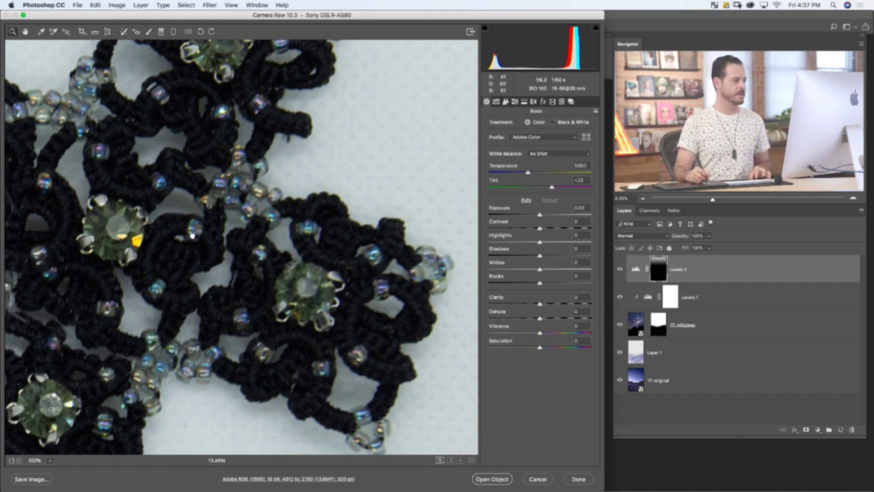
left_click_drag(194, 239, 224, 238)
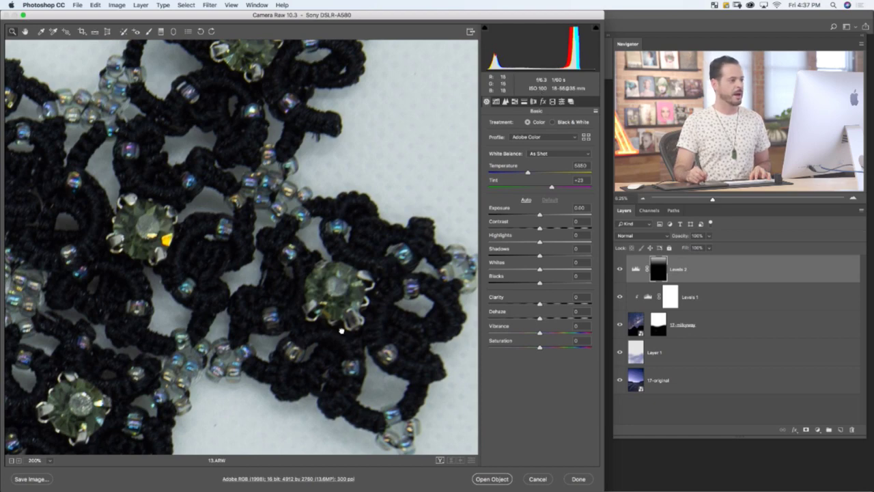
left_click_drag(339, 330, 331, 328)
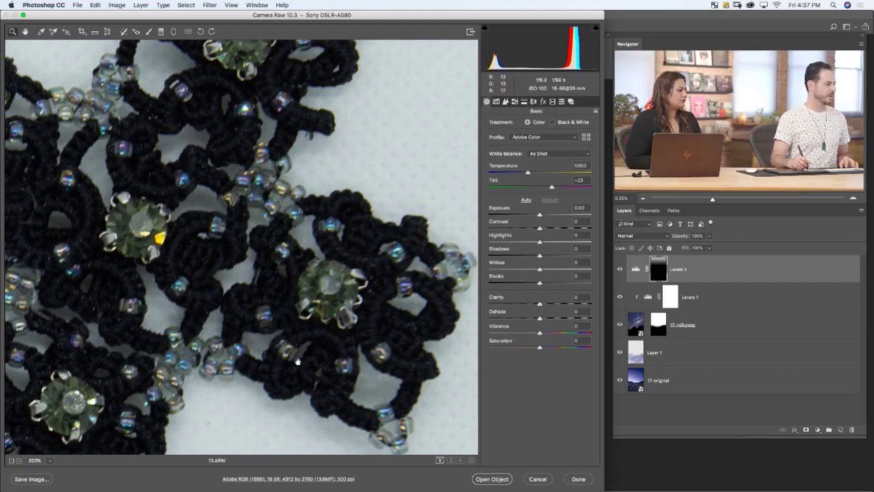
left_click_drag(300, 361, 318, 334)
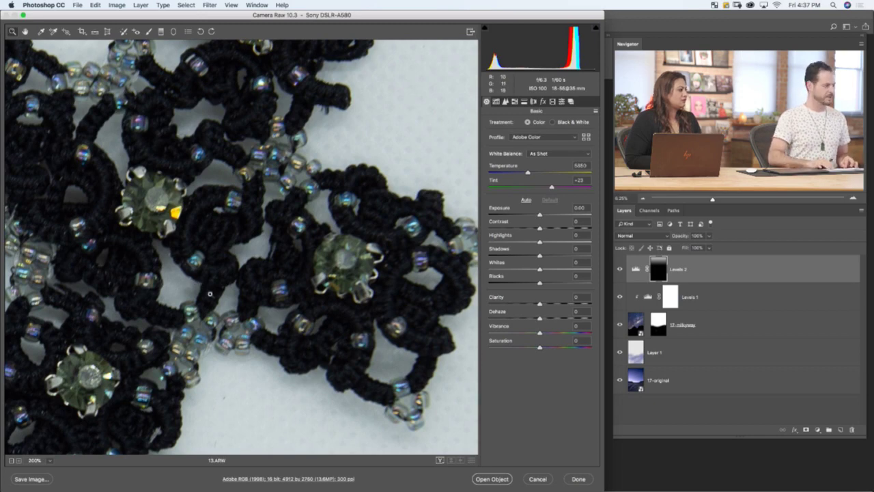
Inspect the earrings photo at several magnifications, returning to an overview of the image.
key("super+minus")
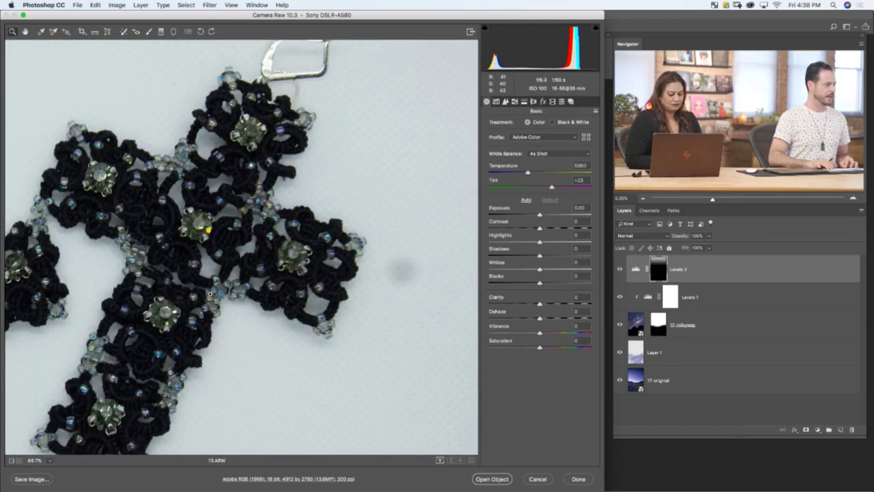
key("super+minus")
key("super+equal")
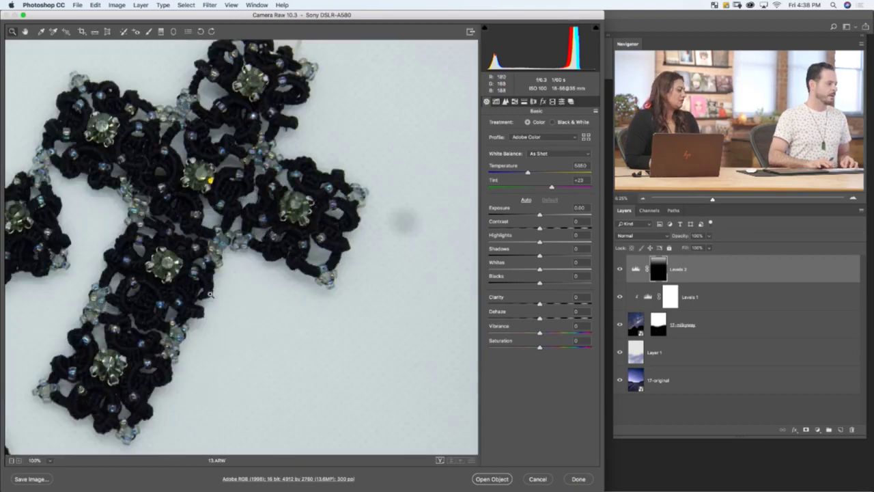
key("super+equal")
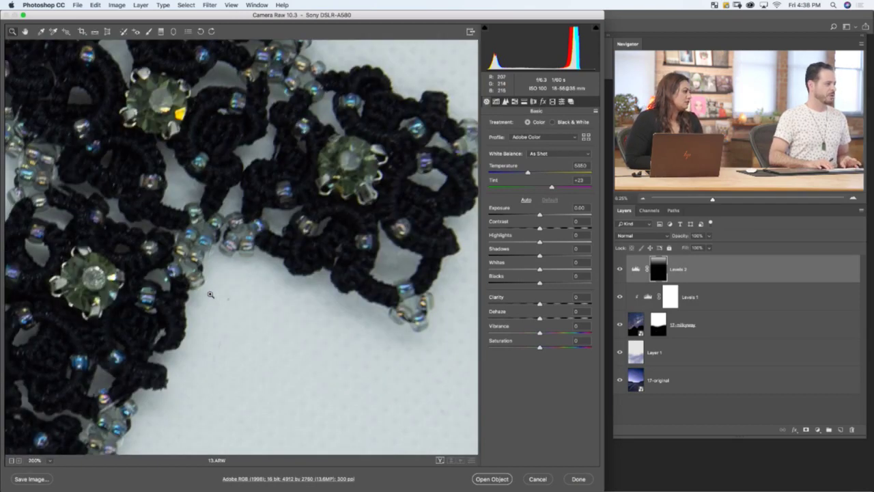
key("super+0")
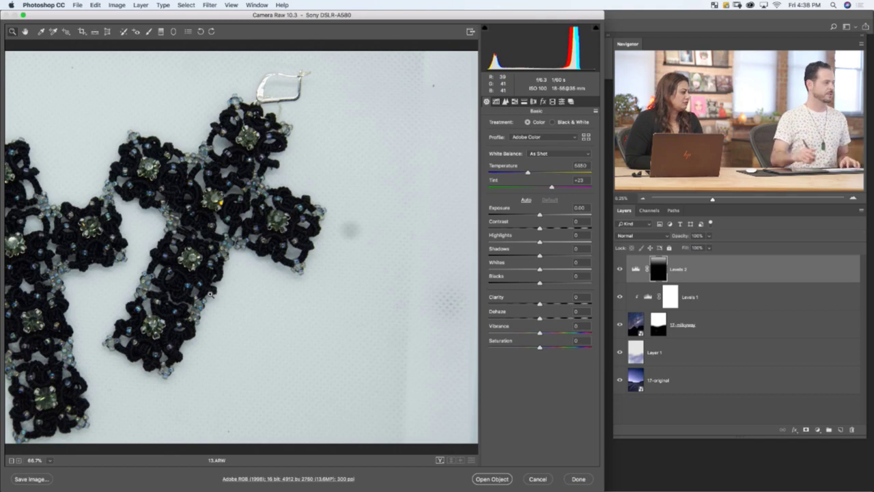
Raise the Highlights of the earrings photo to about +35 while checking the beads at 200%.
left_click_drag(289, 340, 375, 326)
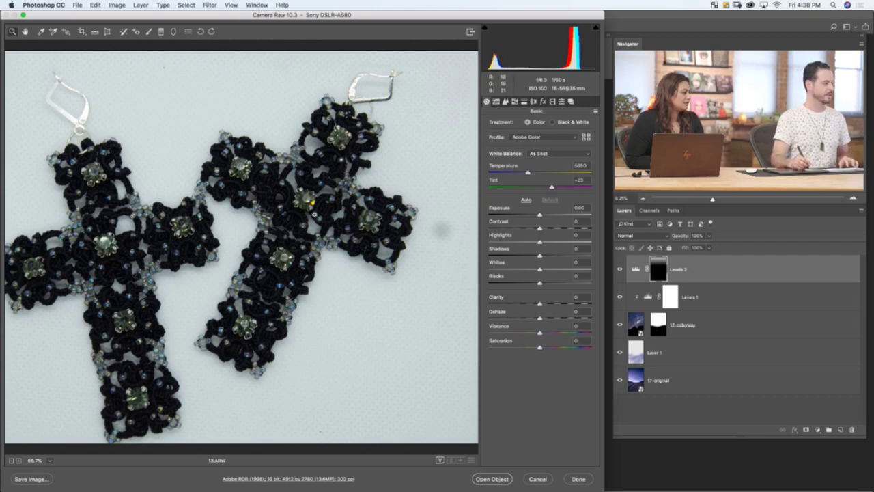
left_click(311, 214)
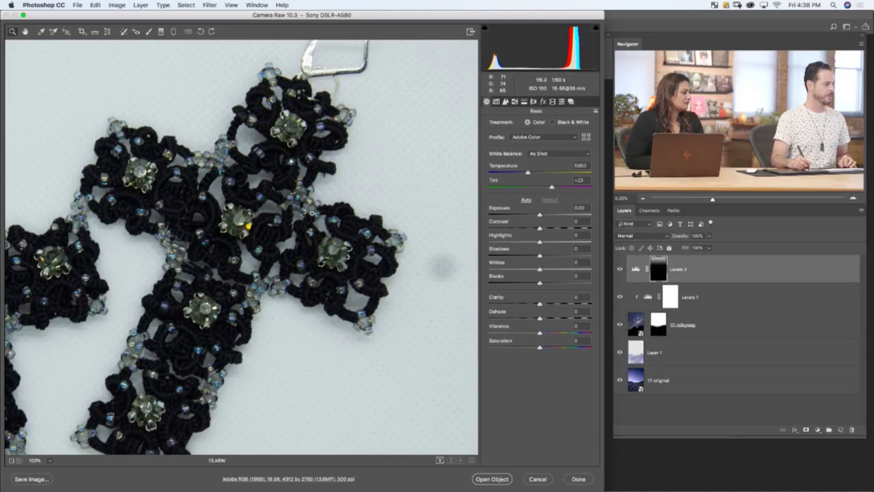
left_click(311, 213)
left_click_drag(267, 328, 314, 284)
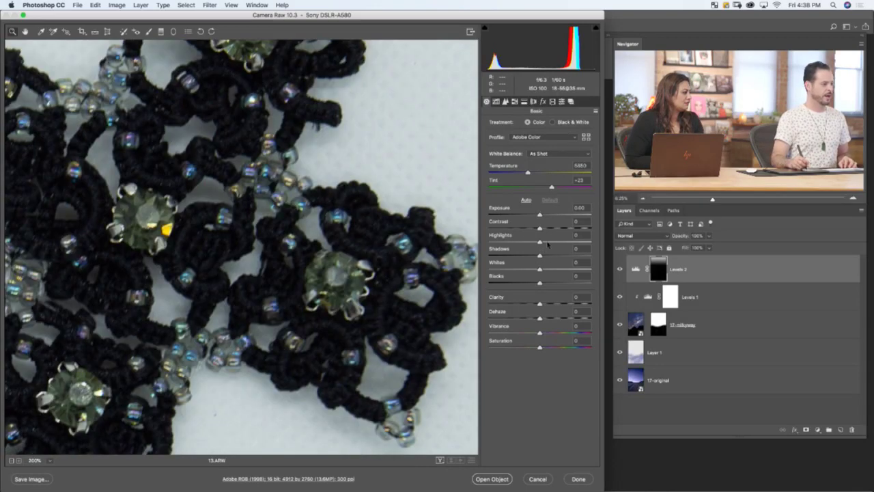
left_click_drag(547, 244, 558, 244)
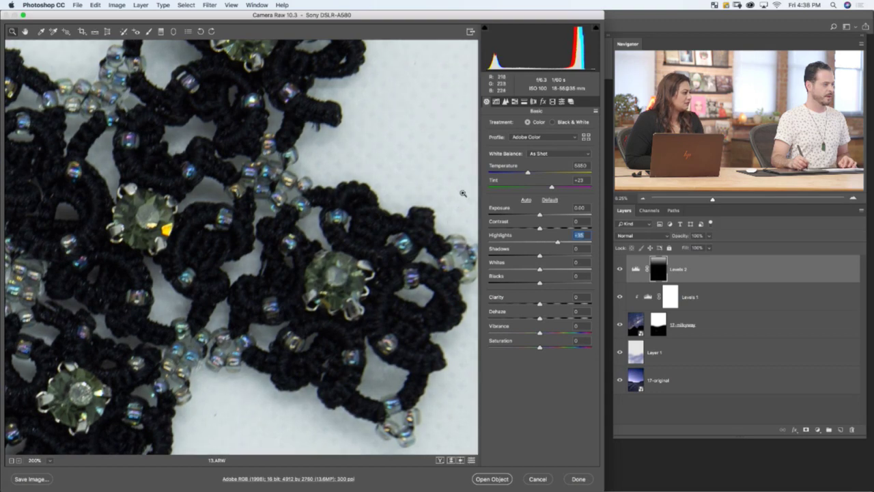
key("super+minus")
key("super+minus")
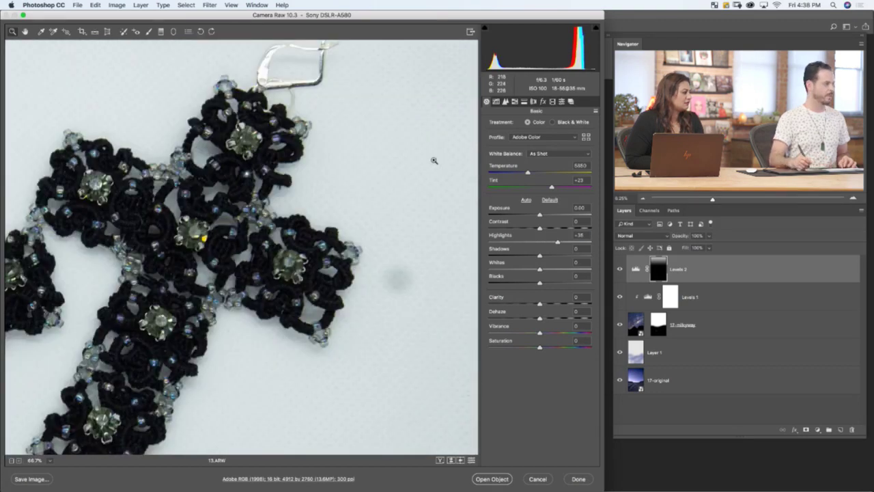
Neutralize the white balance by sampling the pale background beside the right earring.
left_click(41, 31)
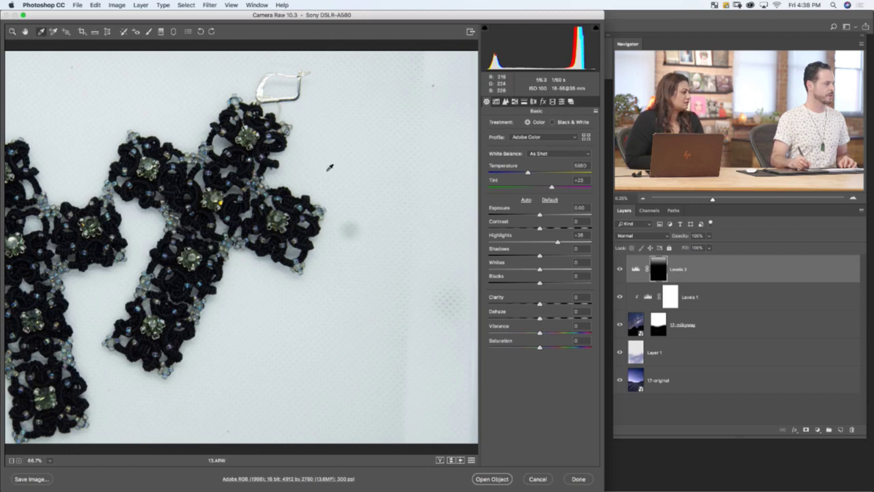
left_click(328, 168)
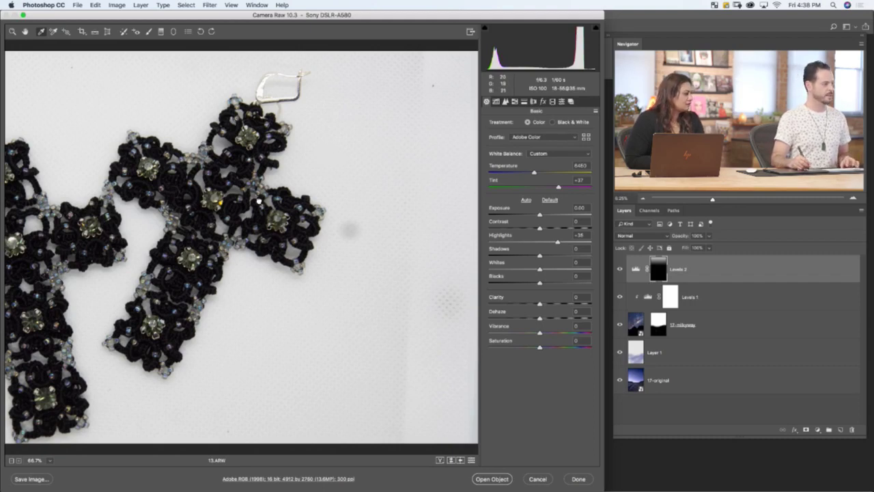
scroll(328, 177, "left", 4)
scroll(338, 198, "left", 1)
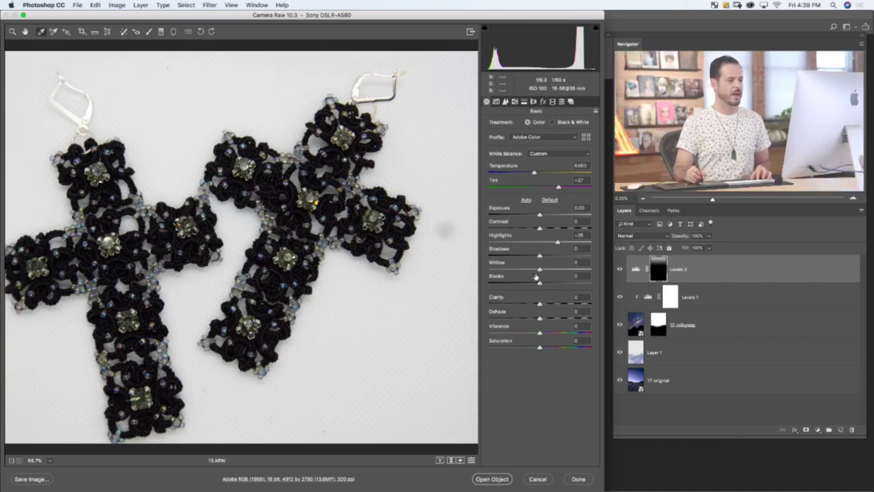
Set Clarity to about +18, Highlights to +100, Shadows to +11 and Vibrance to about +45.
left_click_drag(540, 303, 554, 307)
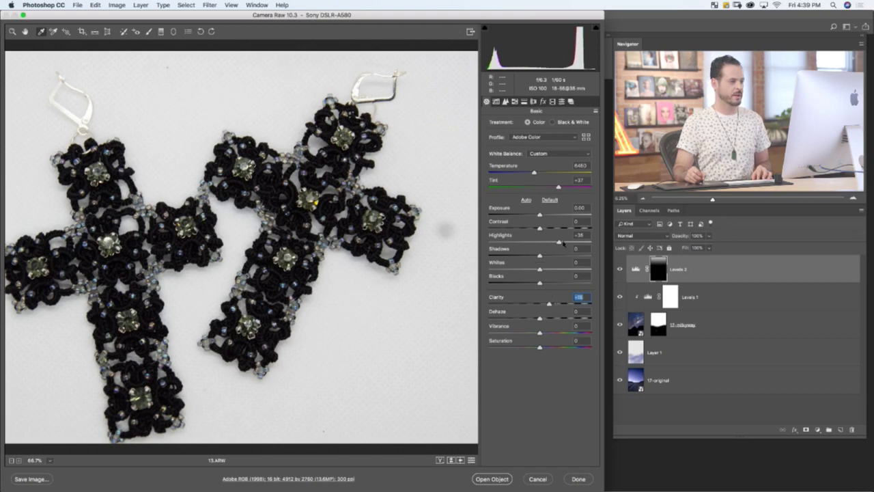
left_click_drag(564, 243, 592, 243)
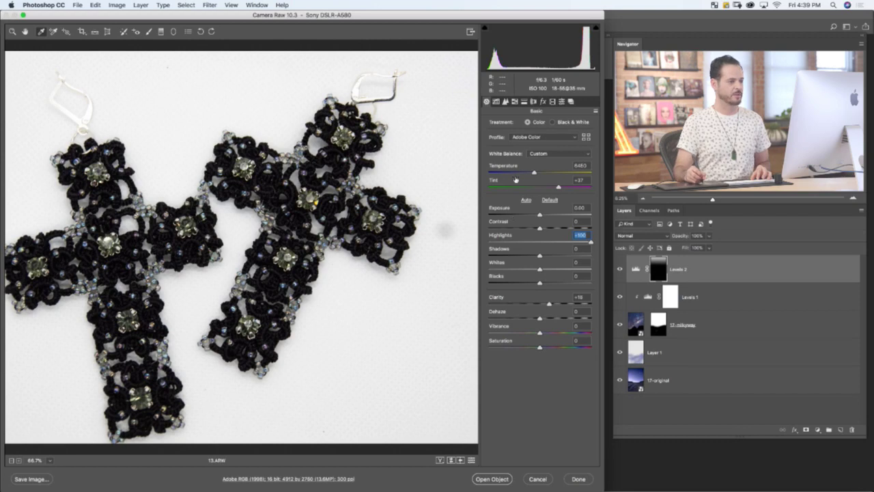
left_click_drag(540, 256, 548, 252)
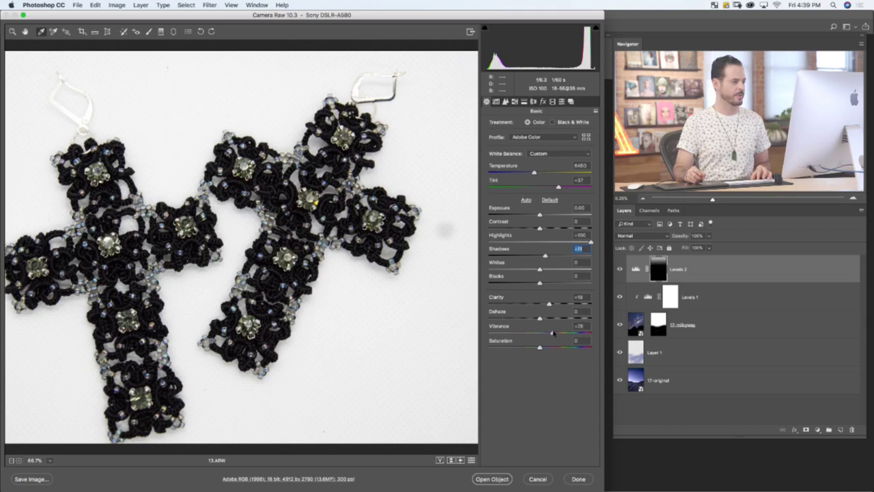
left_click_drag(553, 333, 564, 330)
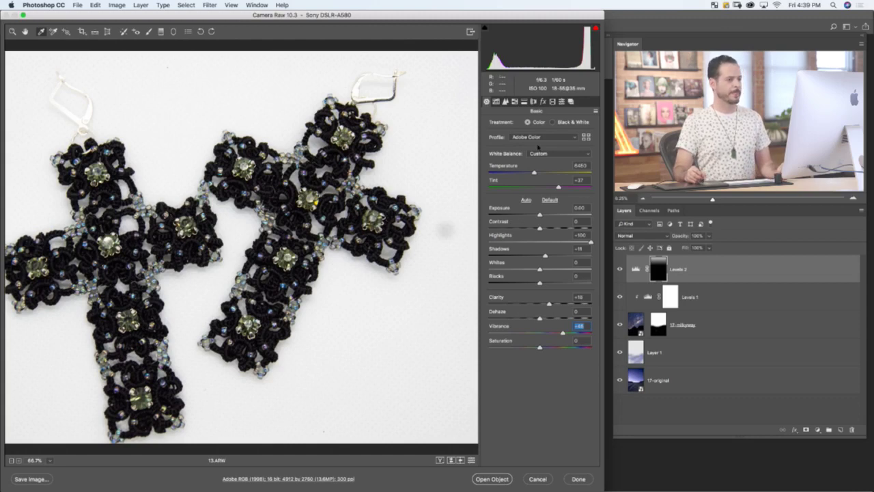
Enable the lens profile corrections for the photo and return to the basic adjustments.
left_click(534, 101)
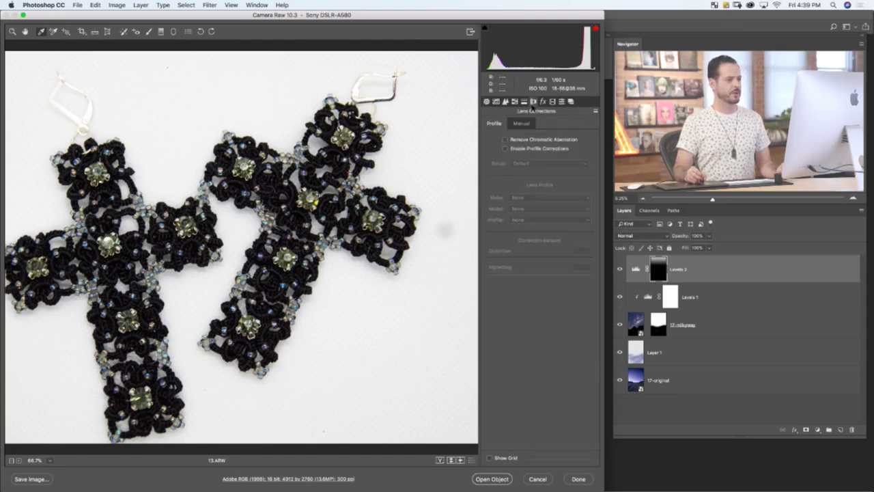
left_click(506, 148)
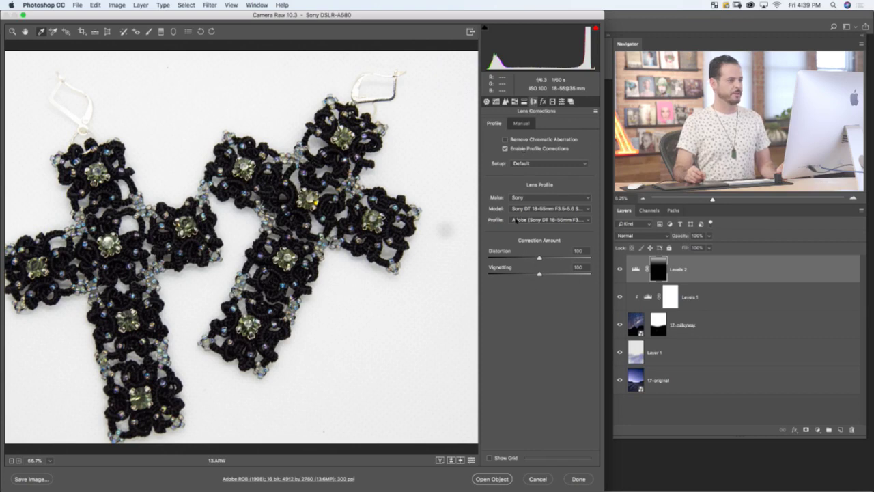
left_click(485, 102)
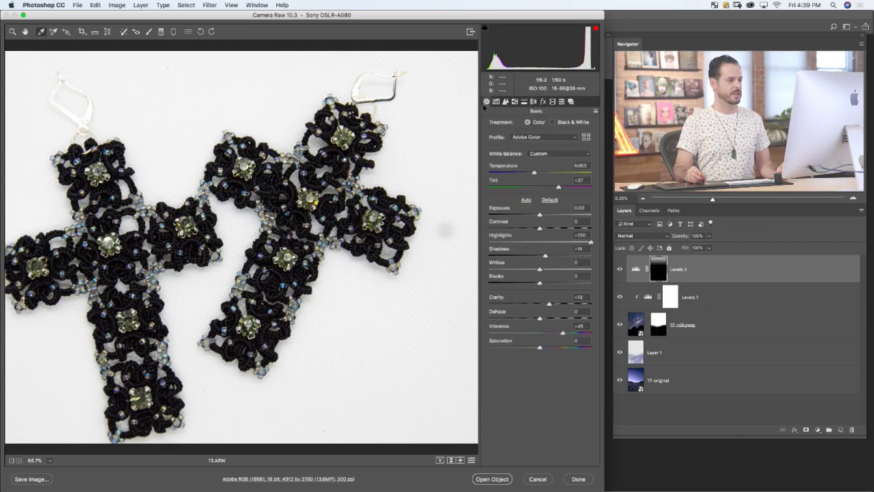
Open the developed earrings photo as a smart object and show it in full-screen mode with both earrings in view.
left_click(491, 477)
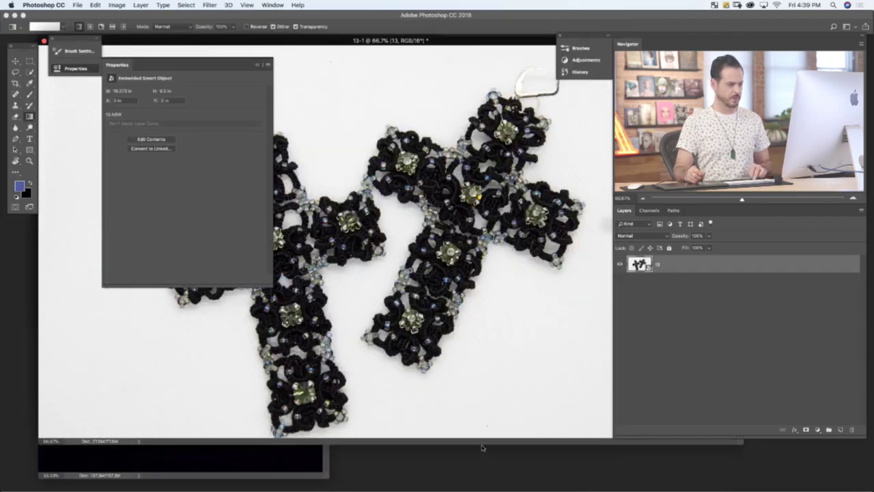
key("f")
left_click(77, 69)
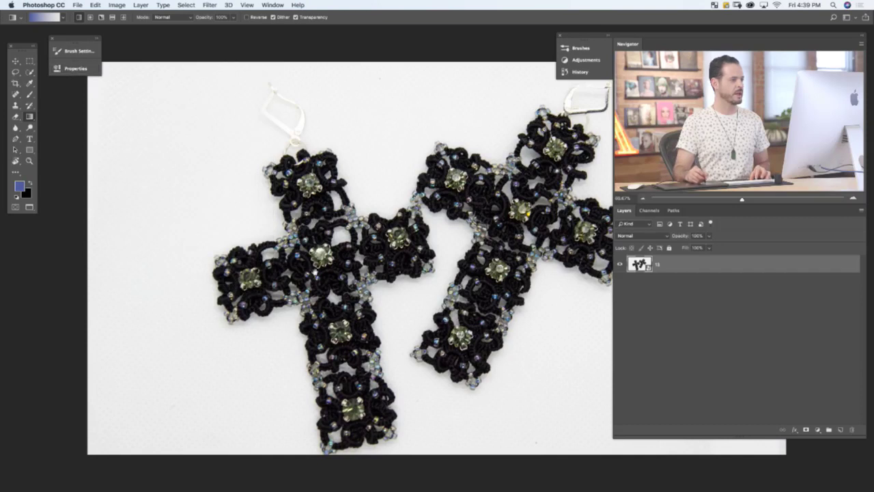
left_click_drag(540, 382, 462, 381)
scroll(462, 382, "right", 3)
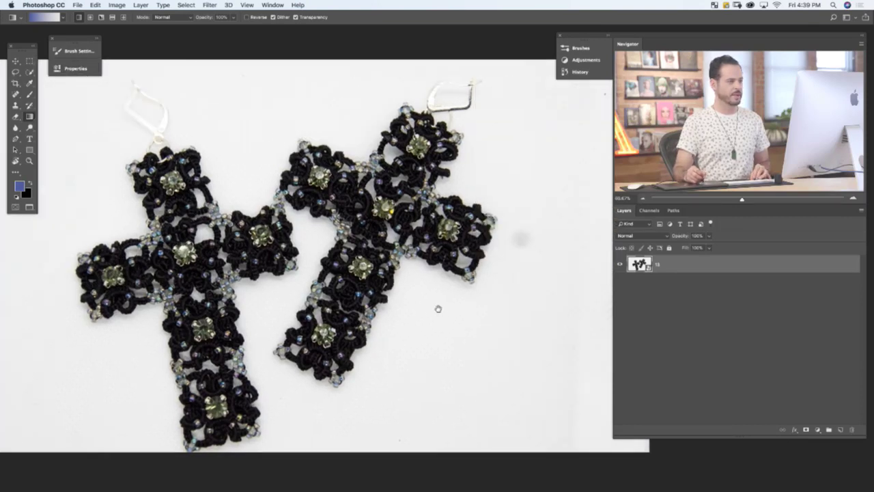
left_click(442, 327, "alt")
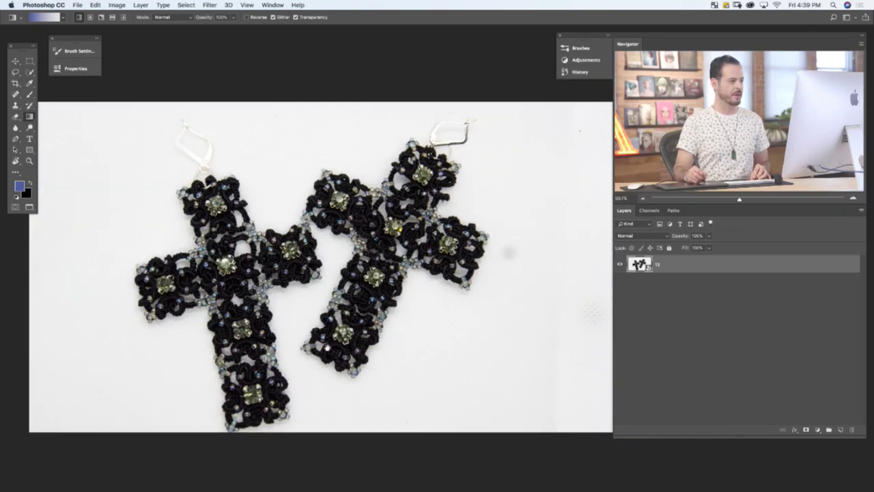
scroll(437, 279, "left", 1)
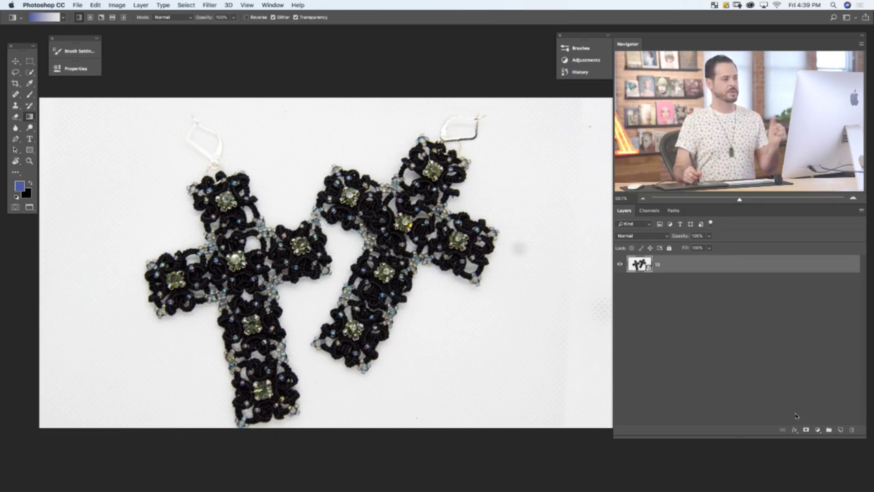
Add a new empty layer and start a Color Range selection by sampling the off-white background between the earrings.
left_click(841, 430)
left_click(185, 5)
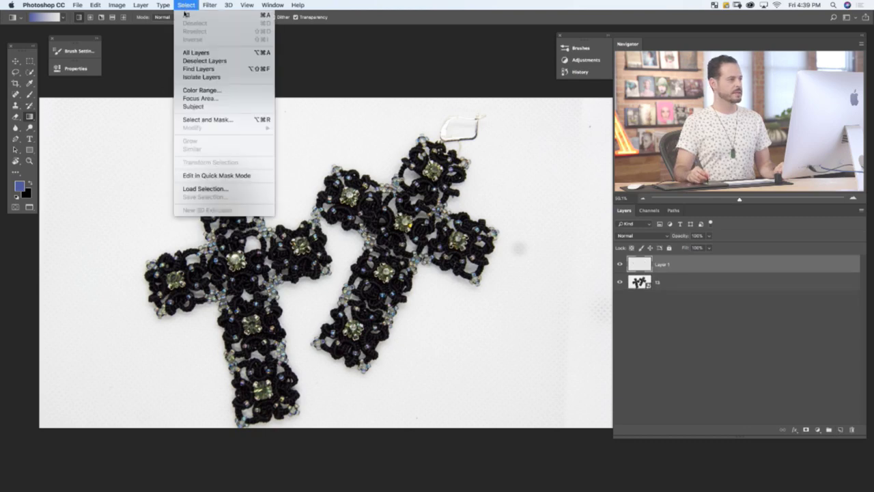
left_click(213, 90)
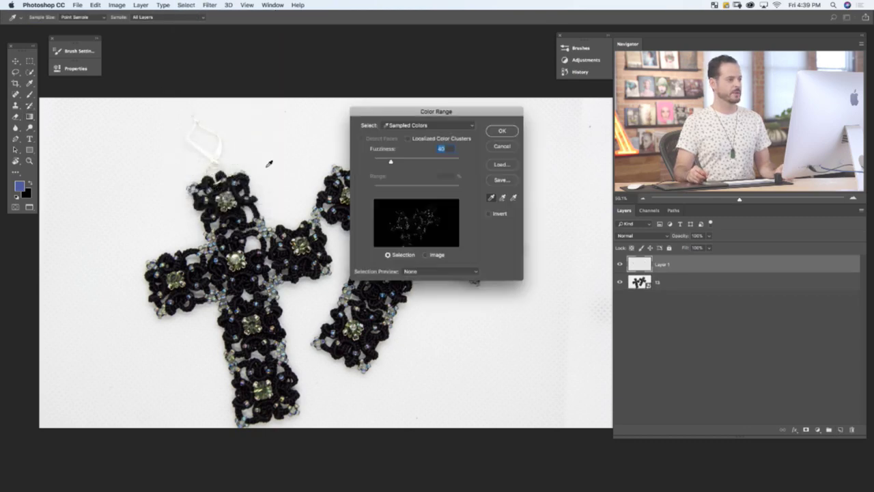
left_click(296, 149)
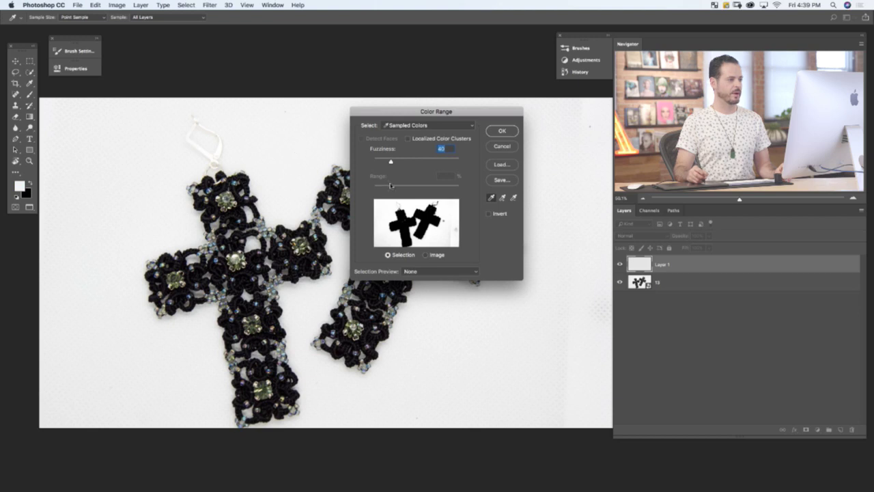
Preview the Color Range selection in grayscale, set Fuzziness to 137 and apply it.
left_click(424, 274)
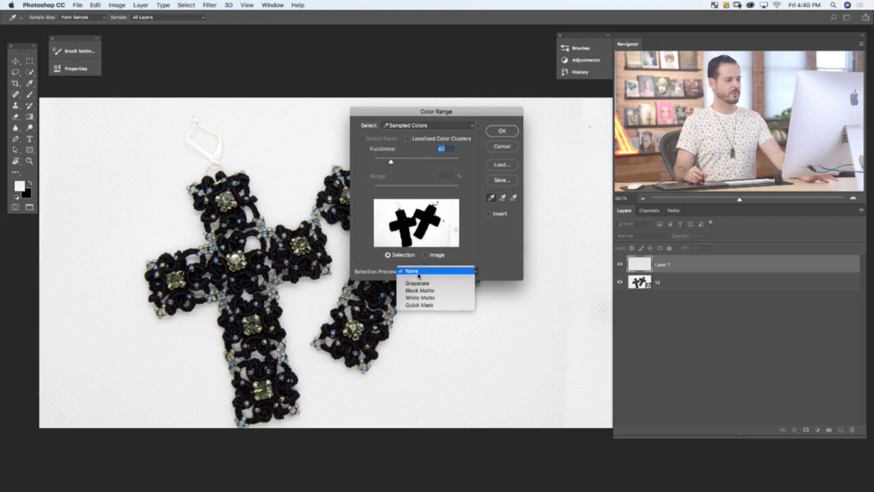
left_click(439, 278)
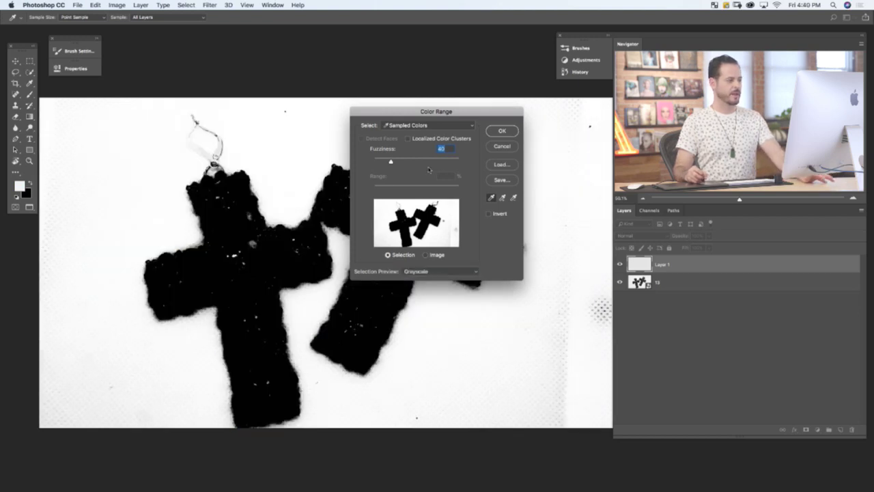
left_click_drag(458, 116, 511, 244)
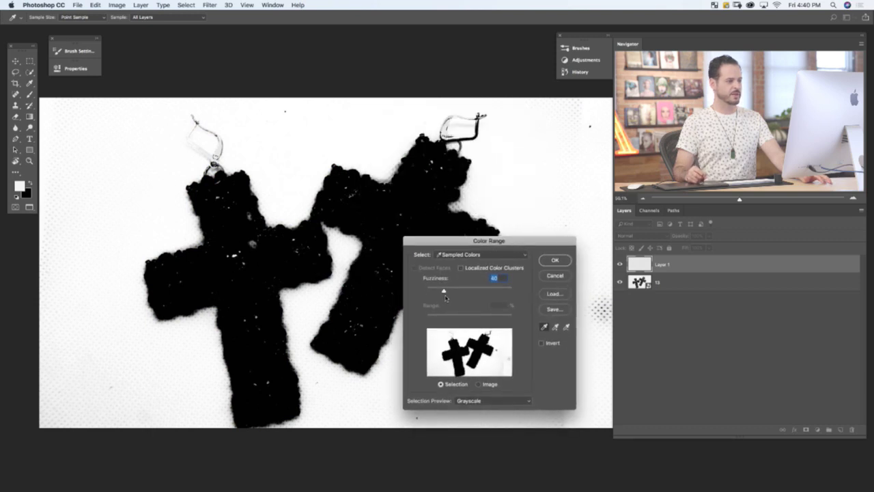
left_click_drag(447, 292, 485, 292)
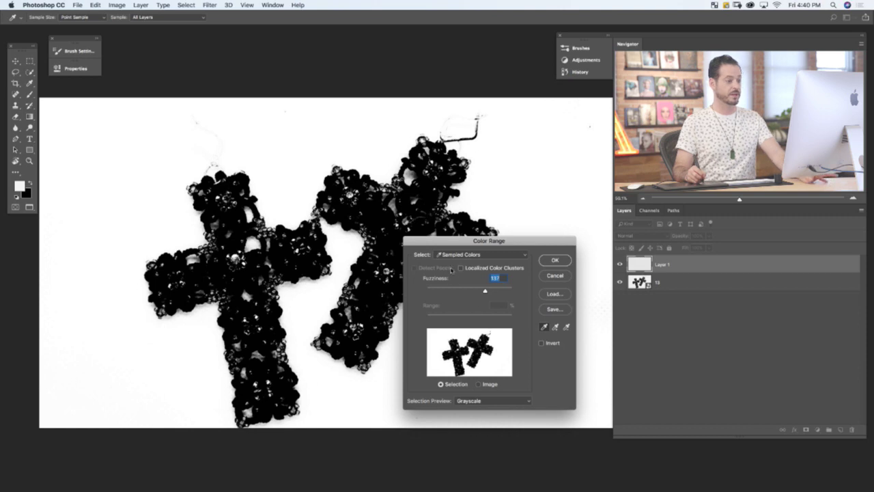
left_click(556, 261)
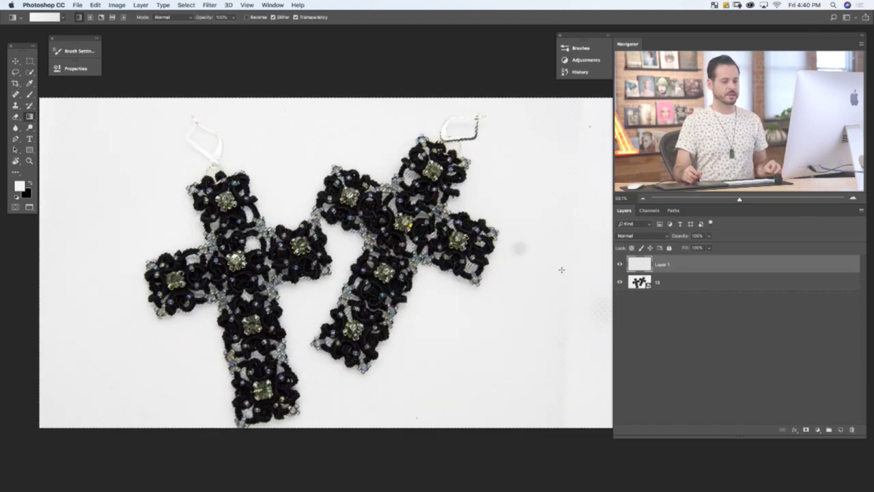
Hide Layer 1, turn the selection into a mask on photo layer 13, and invert the mask to isolate the earrings.
left_click(674, 285)
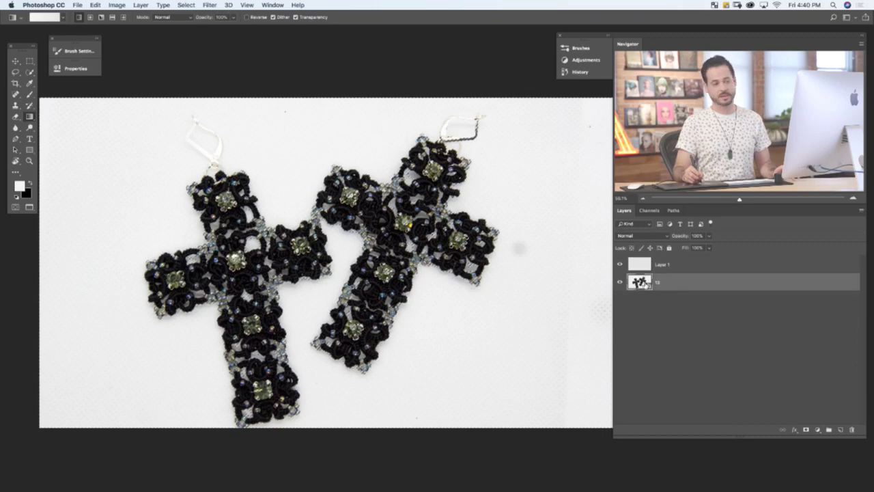
left_click(620, 264)
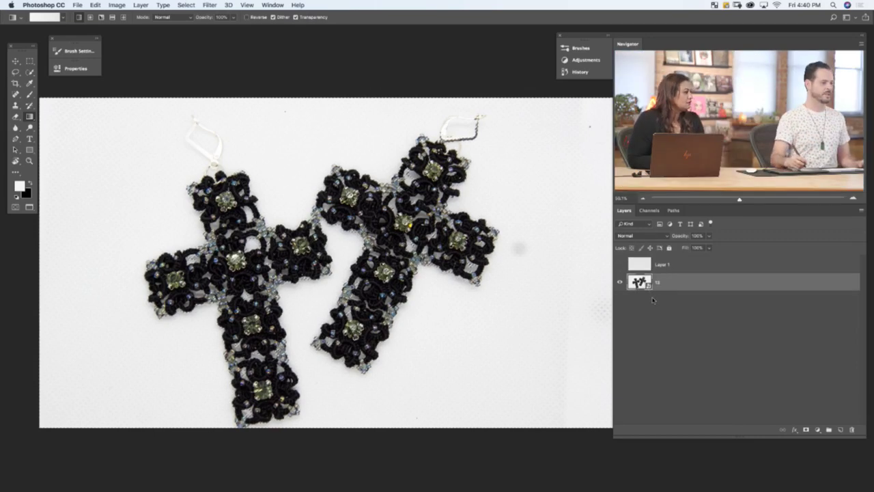
left_click(804, 430)
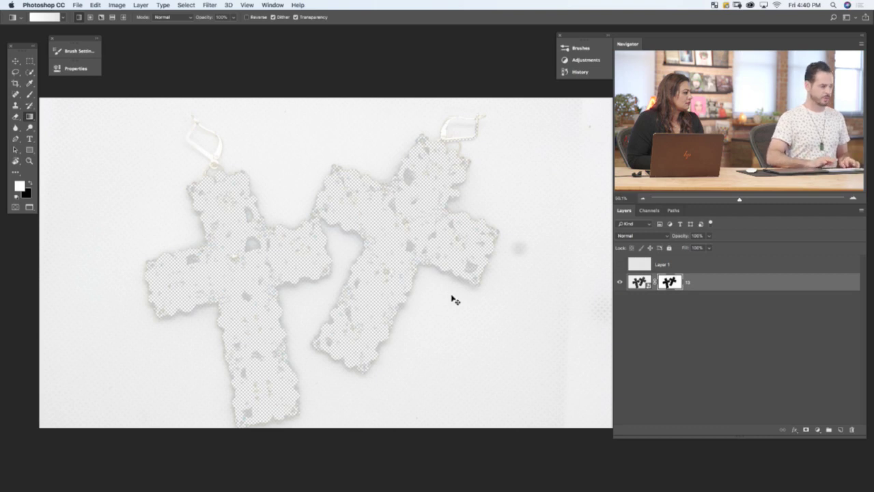
key("super+i")
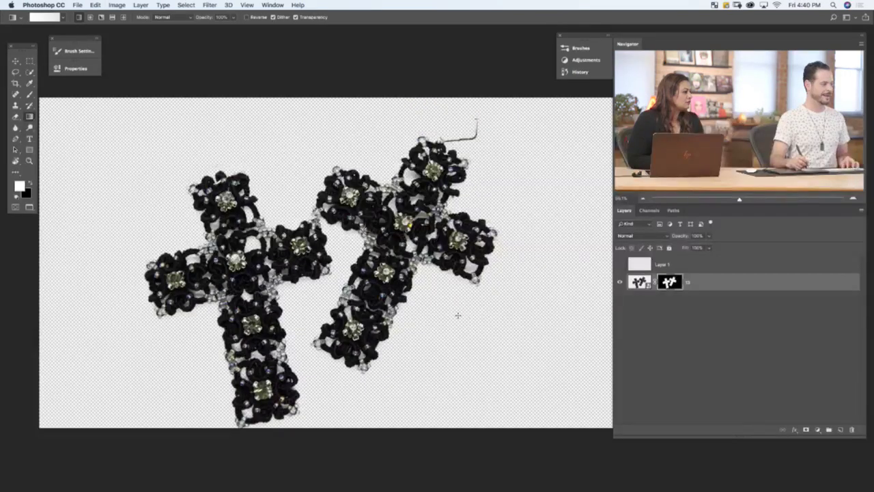
Add a Solid Color fill layer in white (ffffff) above the masked earrings layer.
left_click(817, 431)
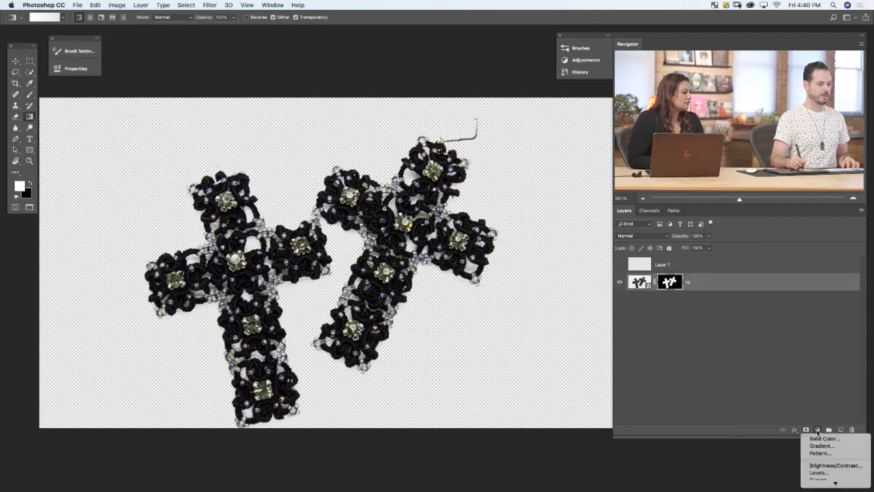
left_click(822, 439)
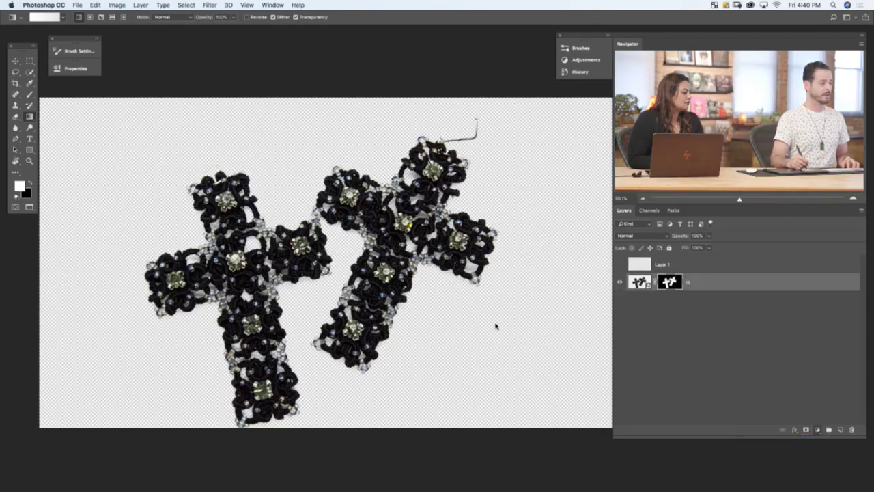
type("ffffff")
key("Return")
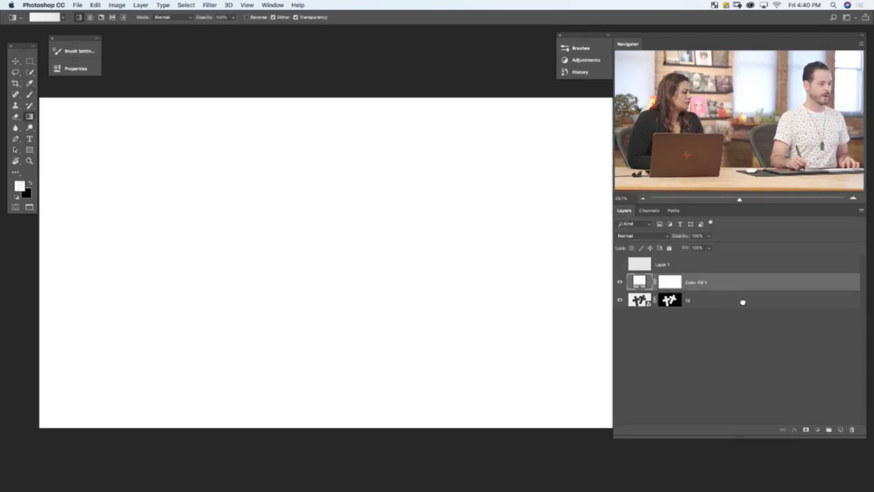
Move the white Color Fill 1 layer beneath the masked earrings layer 13.
left_click_drag(696, 282, 738, 317)
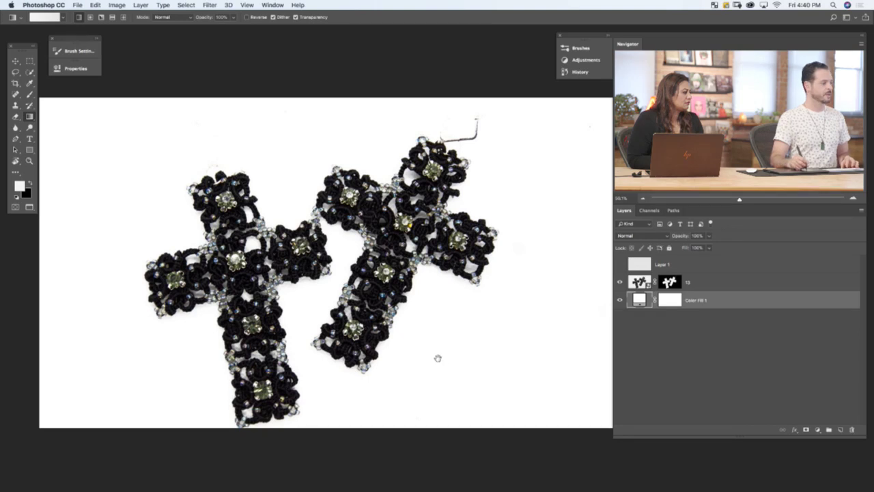
left_click_drag(438, 358, 363, 347)
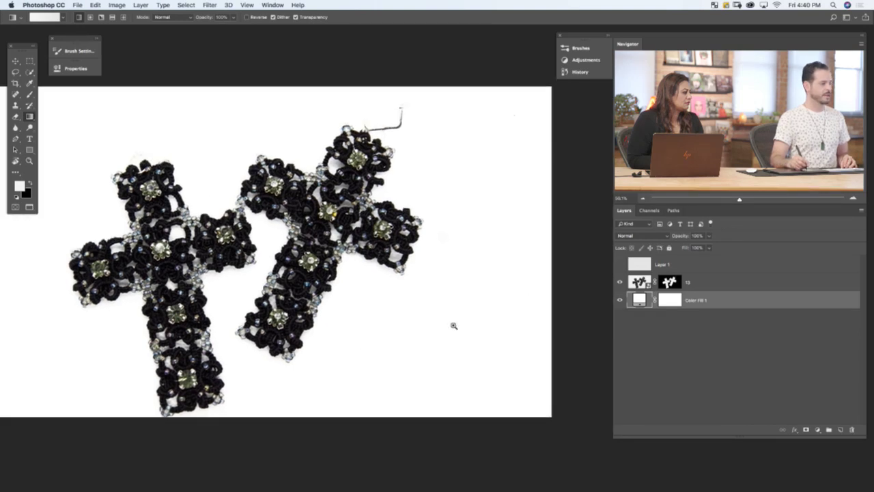
left_click_drag(454, 325, 423, 317)
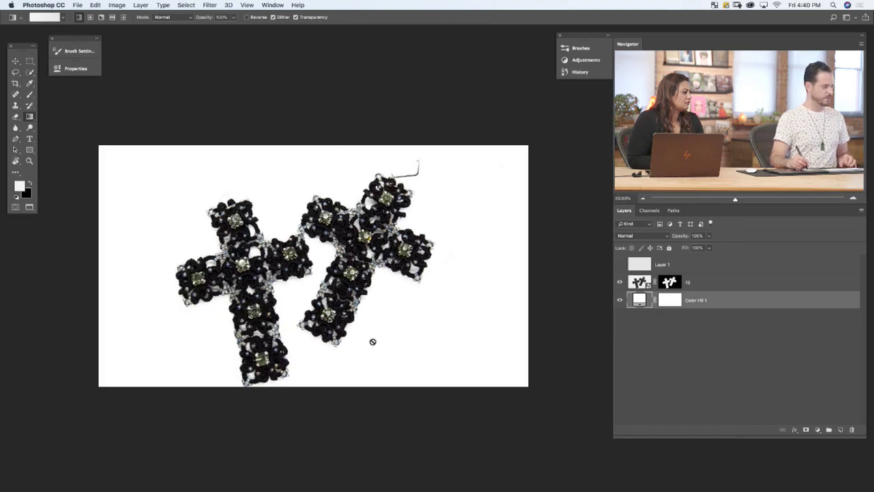
Crop the empty sides of the image and extend the canvas above and below the earrings to about 11.1 in high.
key("c")
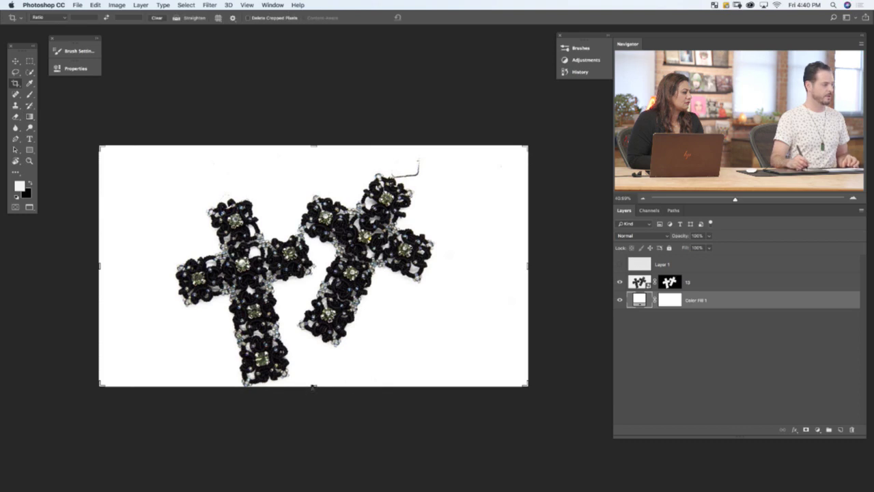
left_click_drag(313, 386, 313, 416)
left_click_drag(101, 267, 150, 266)
left_click_drag(315, 266, 314, 276)
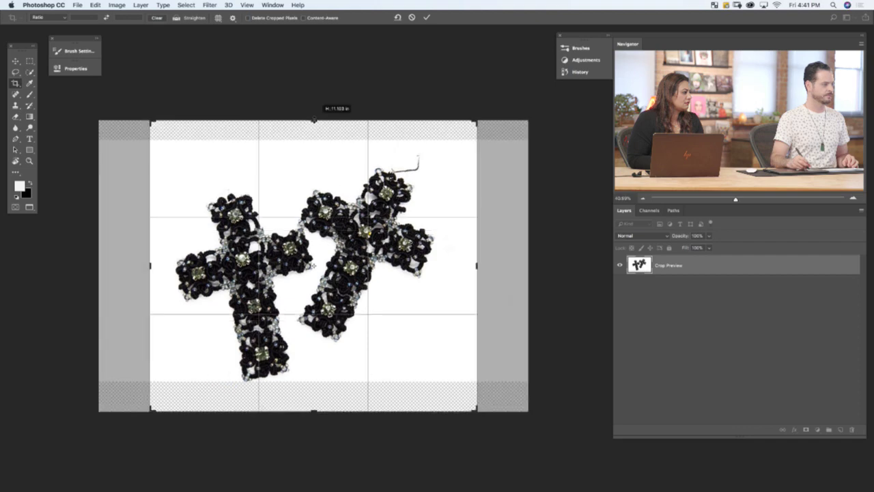
key("Return")
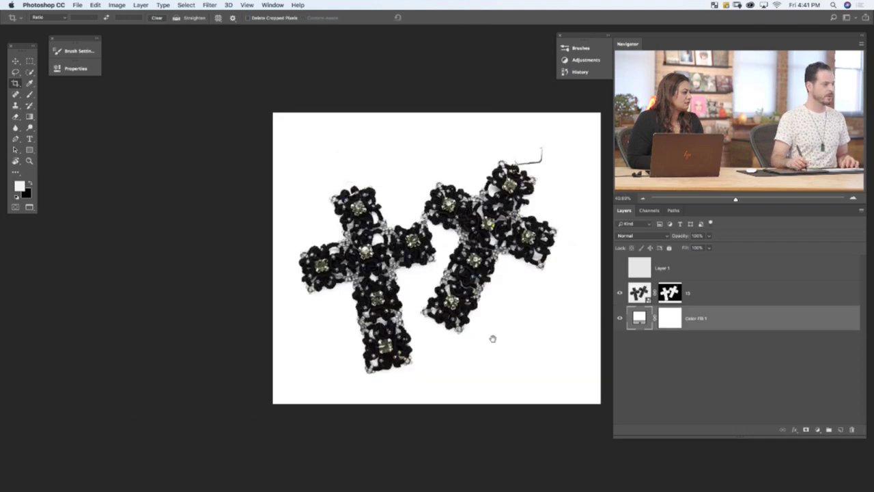
Examine the cut-out edges of the earrings up close, both in the image and with layer 13's mask shown on its own.
scroll(489, 339, "right", 2)
scroll(428, 299, "up", 5)
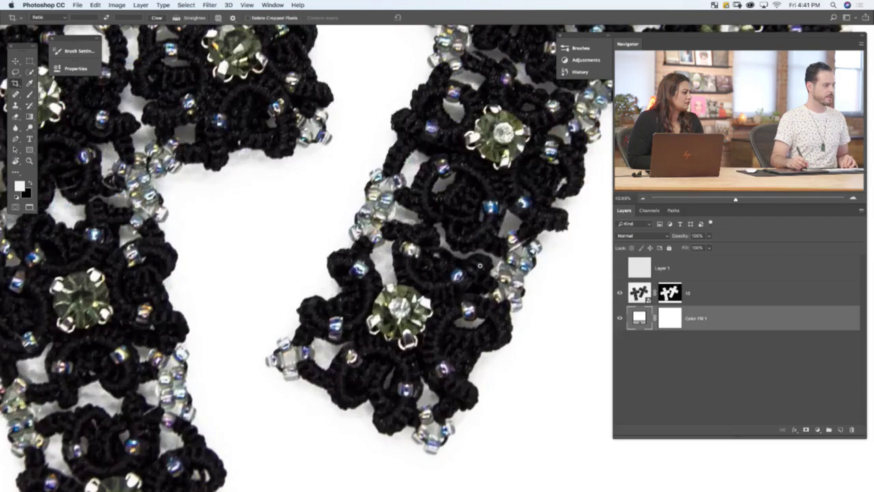
scroll(480, 265, "down", 5)
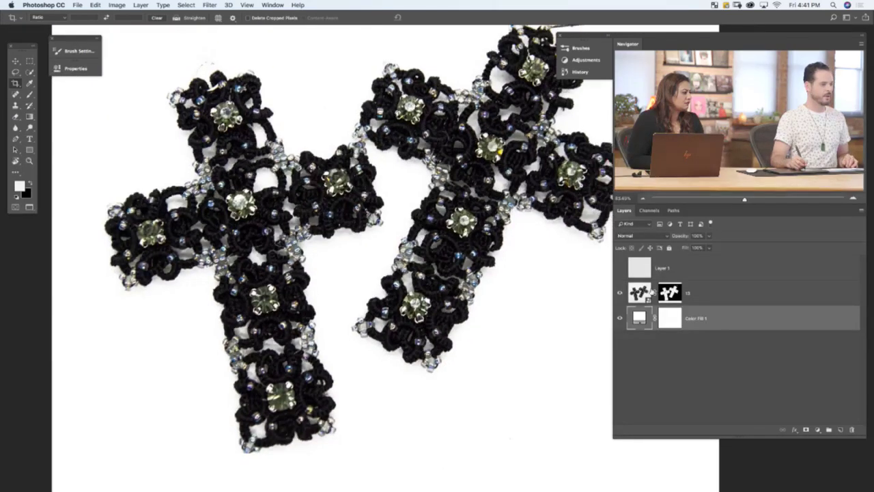
left_click(670, 293, "alt")
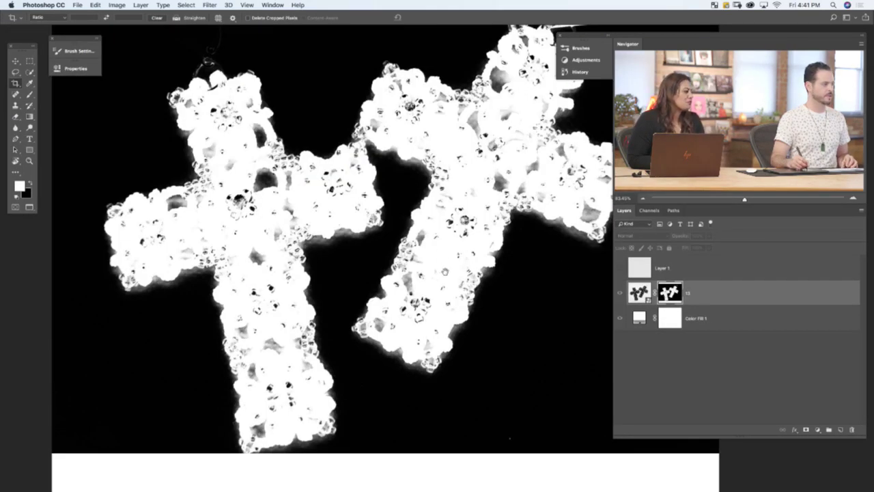
scroll(199, 202, "up", 5)
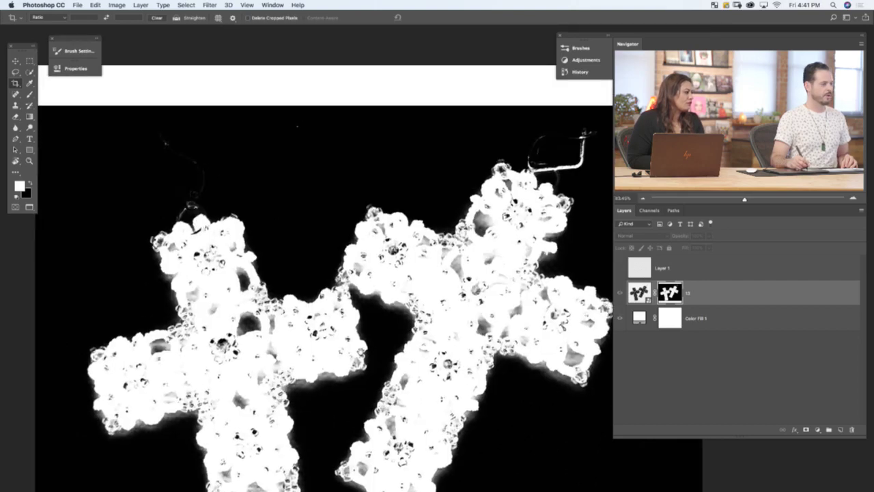
scroll(215, 144, "down", 2)
left_click(670, 292, "alt")
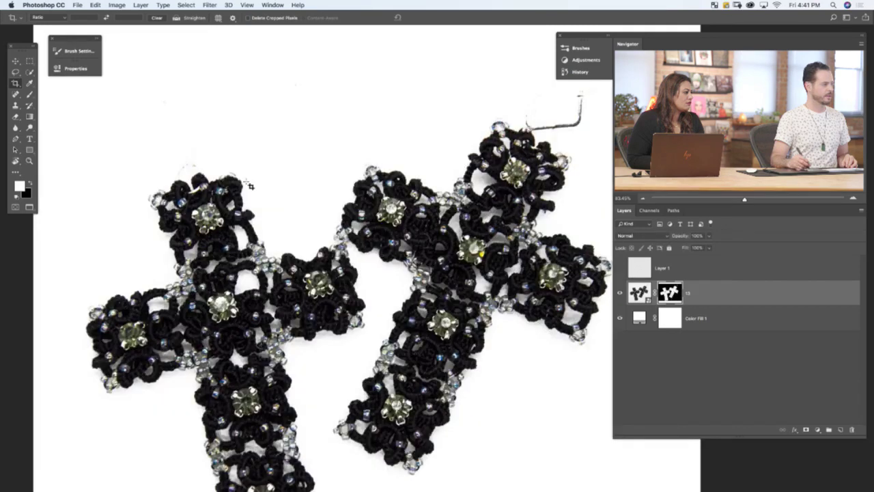
scroll(329, 455, "down", 3)
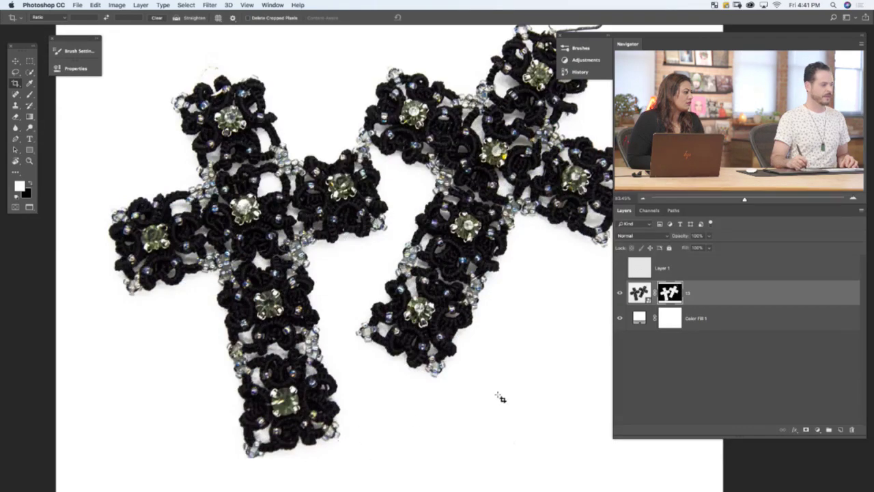
Prepare the Brush for layer 13's mask with black as the foreground color, a smaller tip and 20% flow.
key("b")
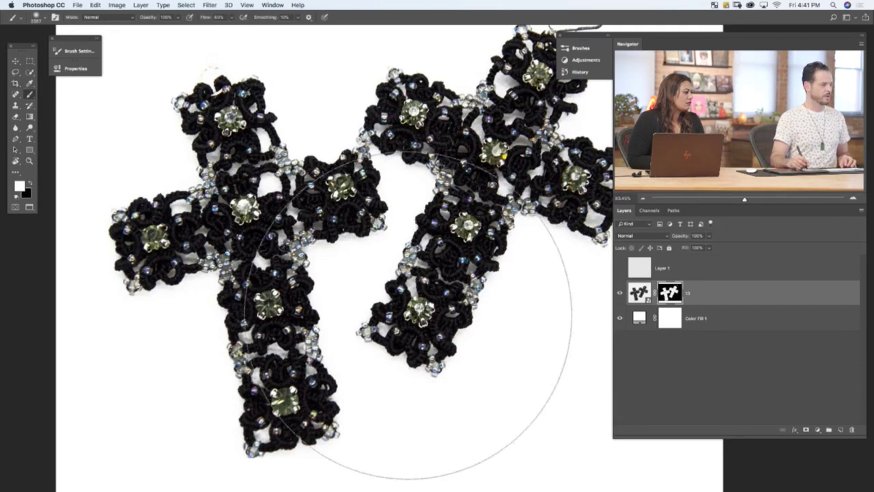
key("super+minus")
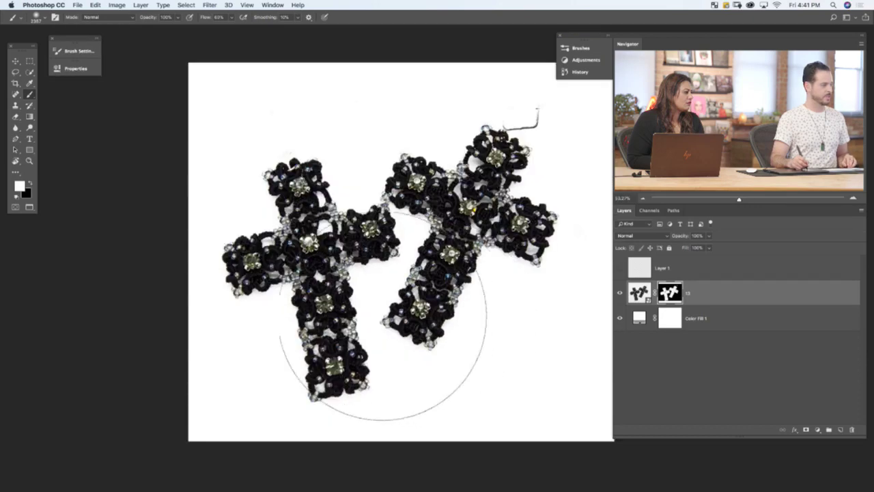
key("x")
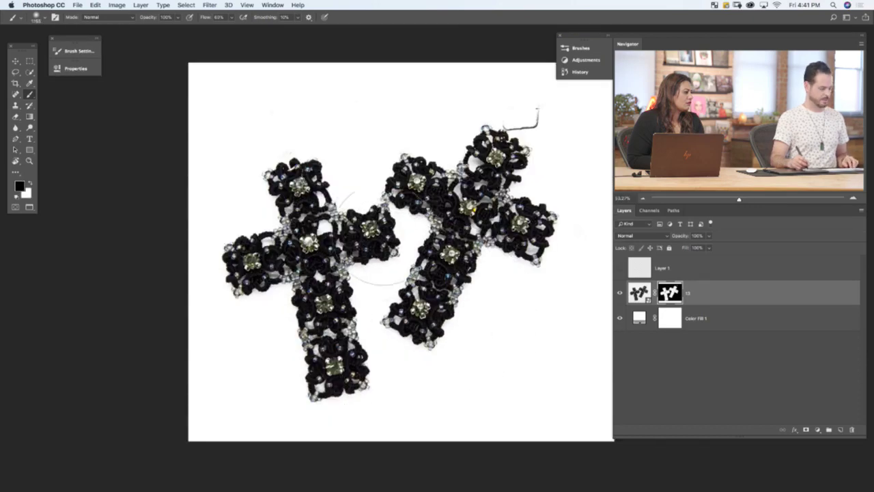
left_click_drag(462, 267, 462, 266)
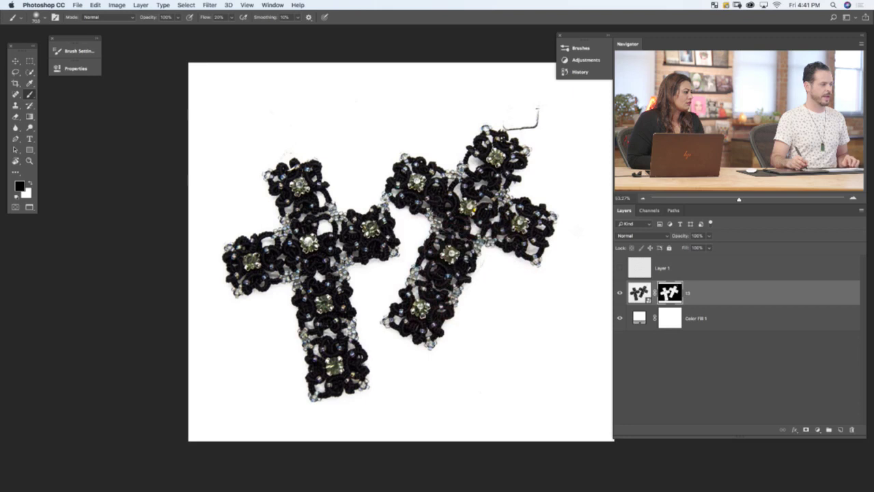
Toggle the visibility of layer 13 to compare the canvas with and without the cut-out earrings.
left_click(619, 295)
left_click(619, 294)
left_click(619, 294)
left_click(619, 295)
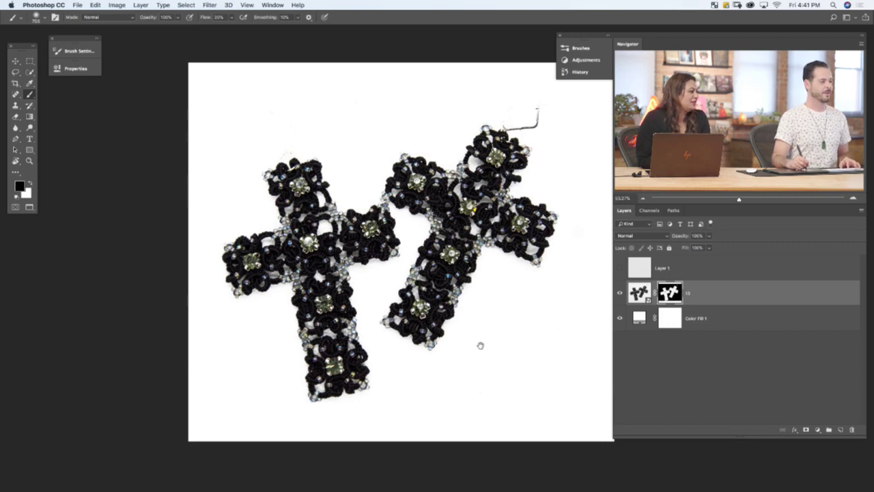
left_click_drag(481, 346, 498, 355)
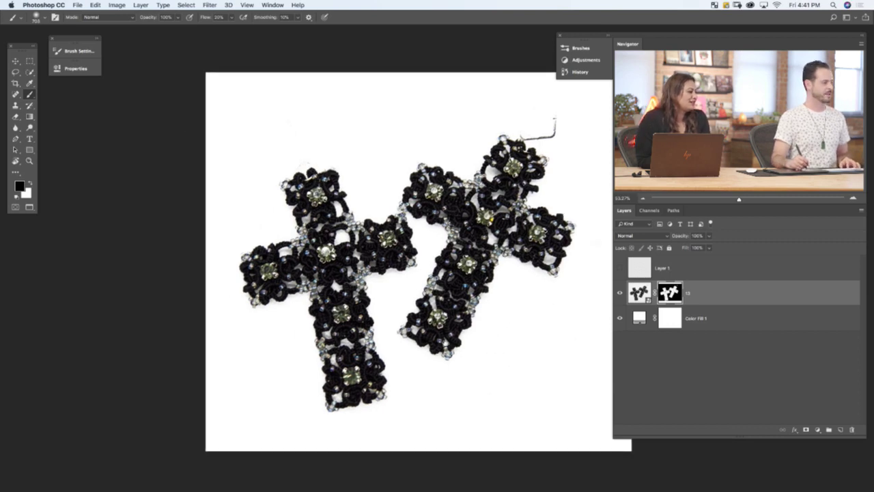
Try a Drop Shadow effect on layer 13 with 100% opacity, 43 px distance and a larger size.
double_click(728, 300)
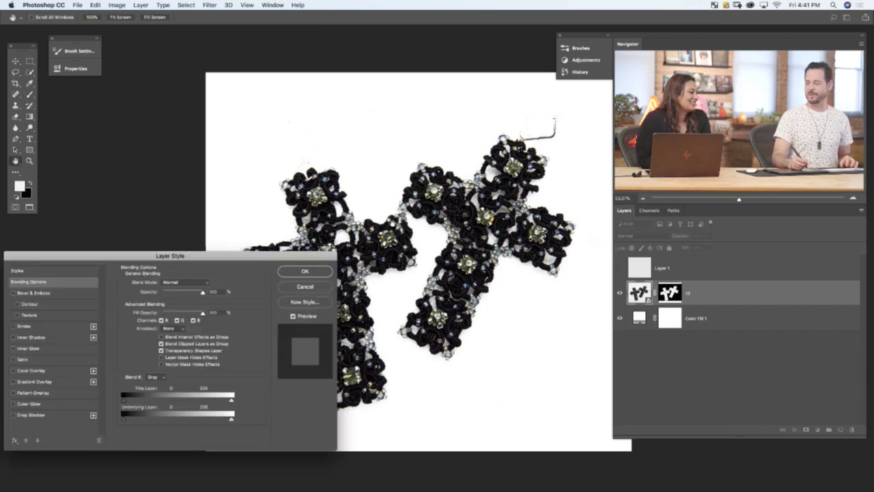
scroll(410, 260, "down", 2)
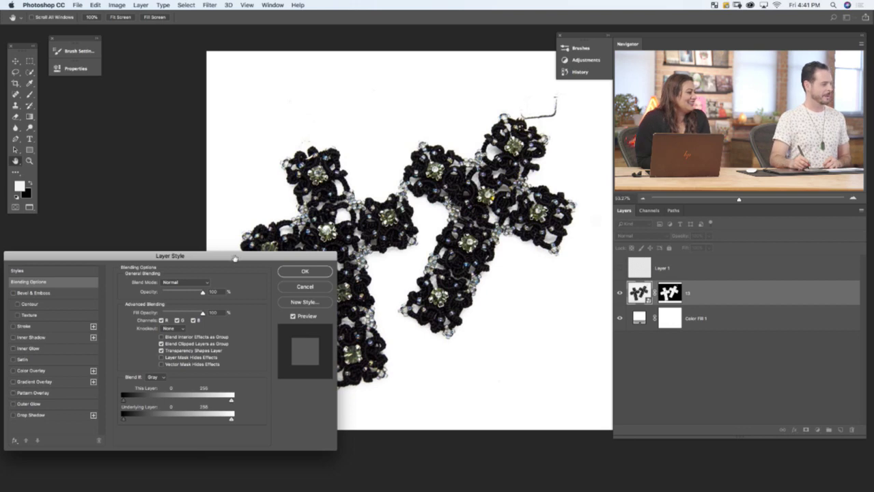
left_click_drag(244, 255, 253, 253)
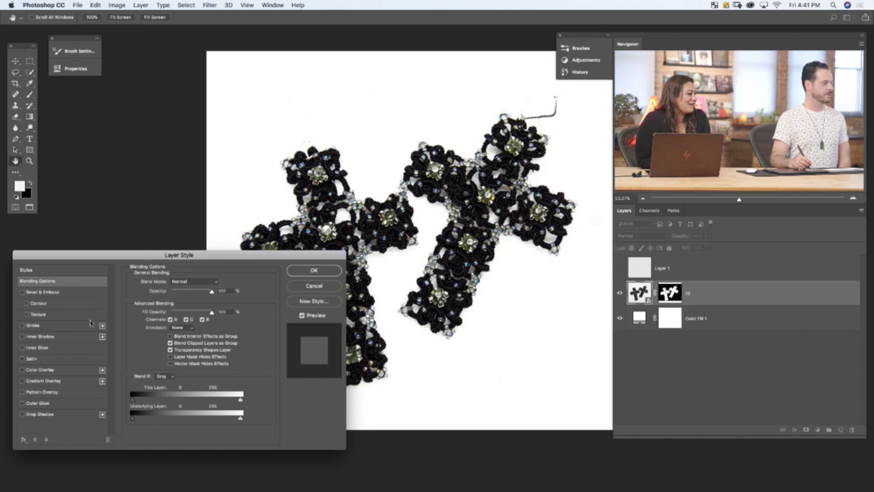
left_click(21, 415)
left_click(40, 414)
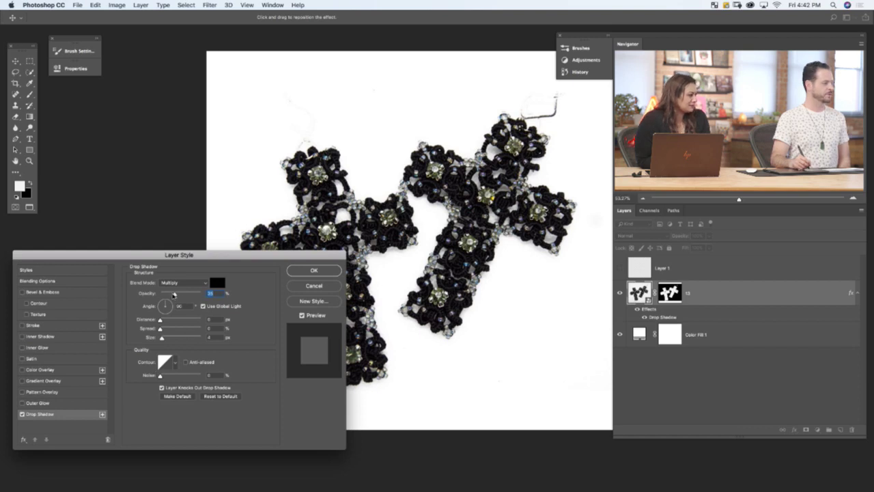
left_click_drag(174, 295, 201, 294)
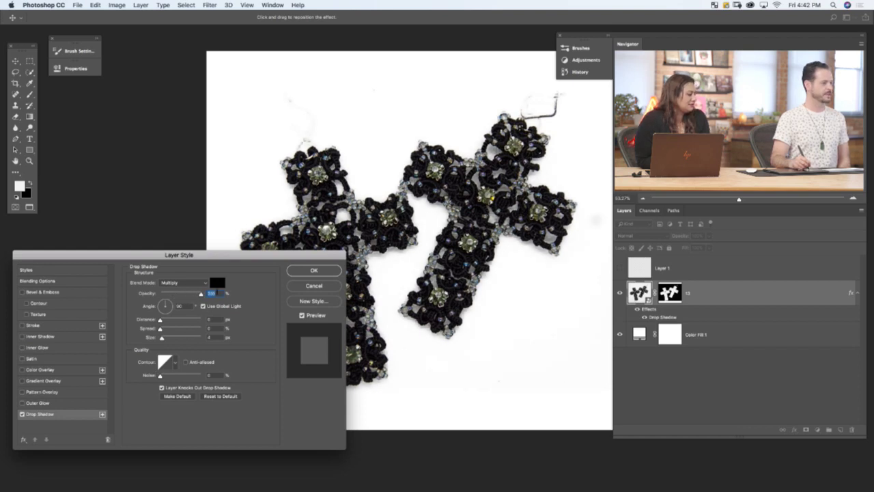
left_click_drag(160, 319, 174, 340)
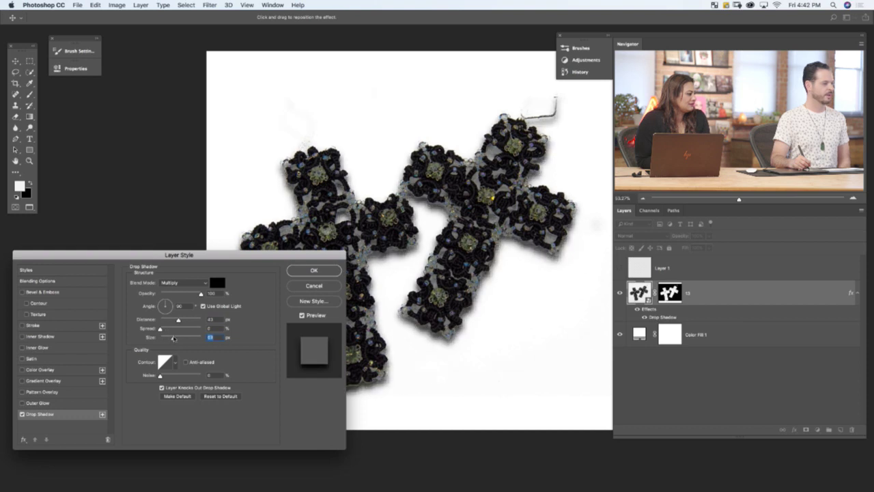
Examine the drop shadow around the earrings at 100% magnification and discard the layer style.
left_click_drag(295, 260, 310, 316)
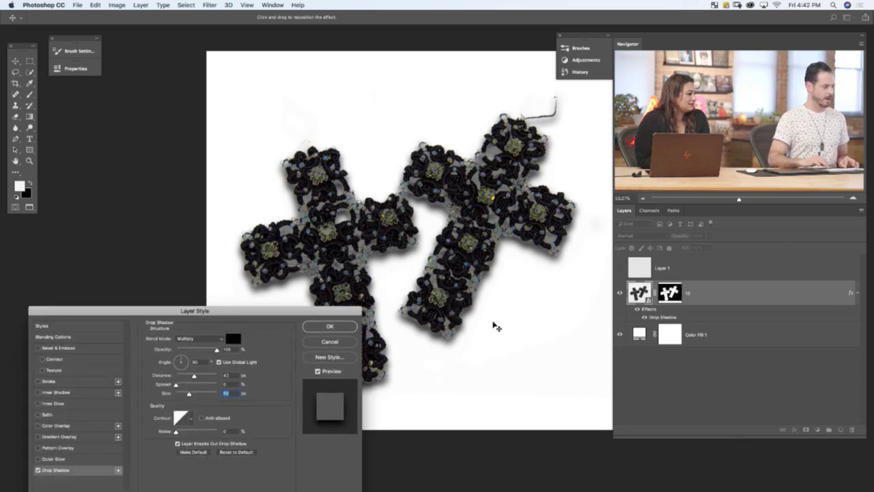
key("super+1")
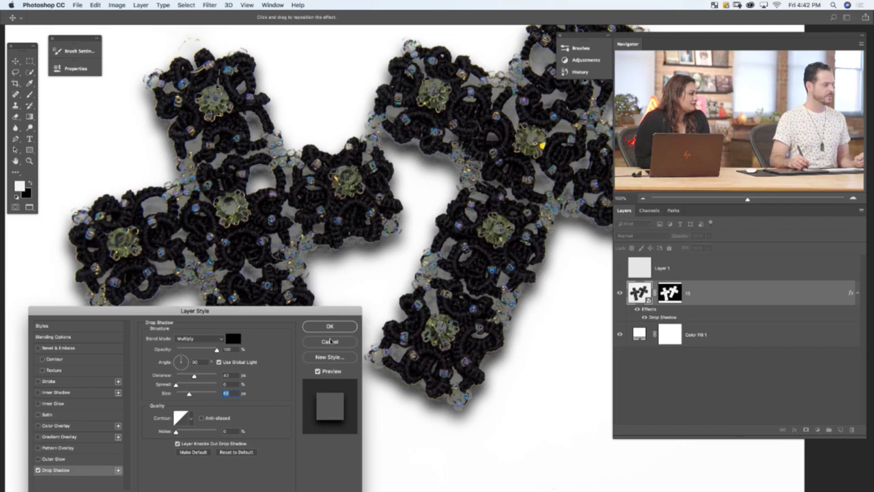
left_click(35, 473)
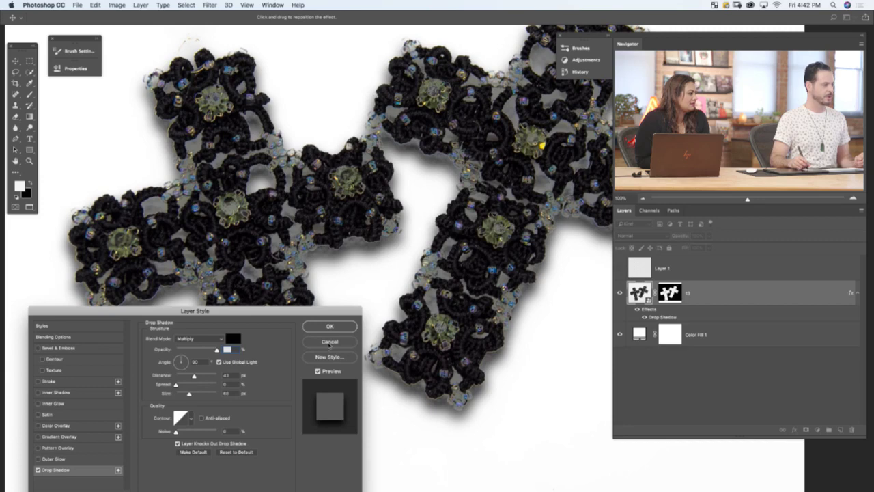
left_click(329, 342)
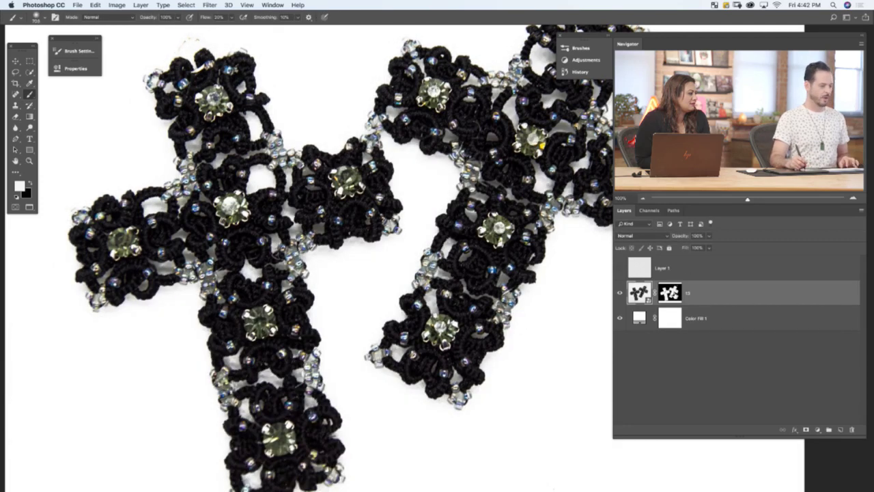
Paint white on layer 13's mask with a smaller brush to bring back the natural shadow around the right earring.
key("x")
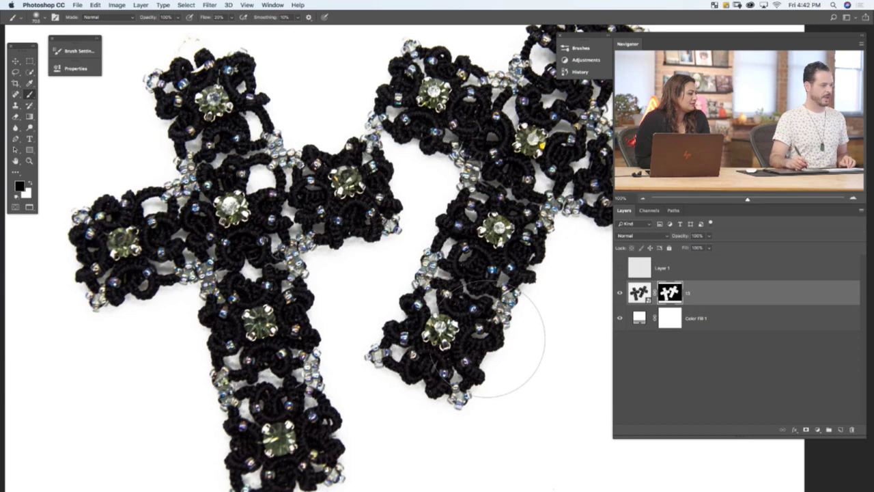
key("bracketleft")
key("bracketleft")
key("bracketleft")
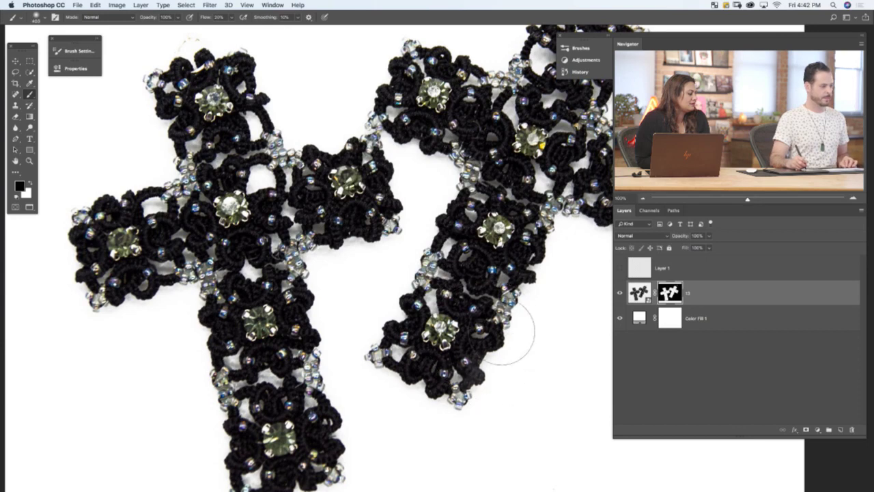
key("x")
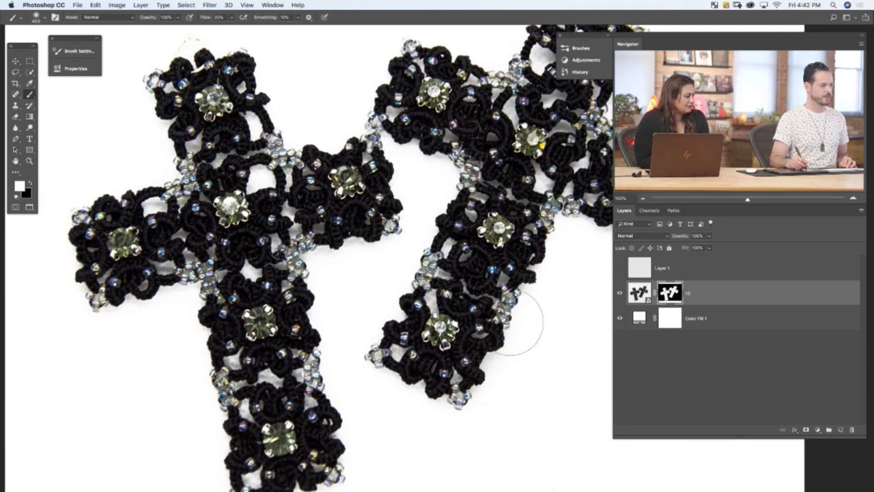
left_click_drag(575, 225, 573, 230)
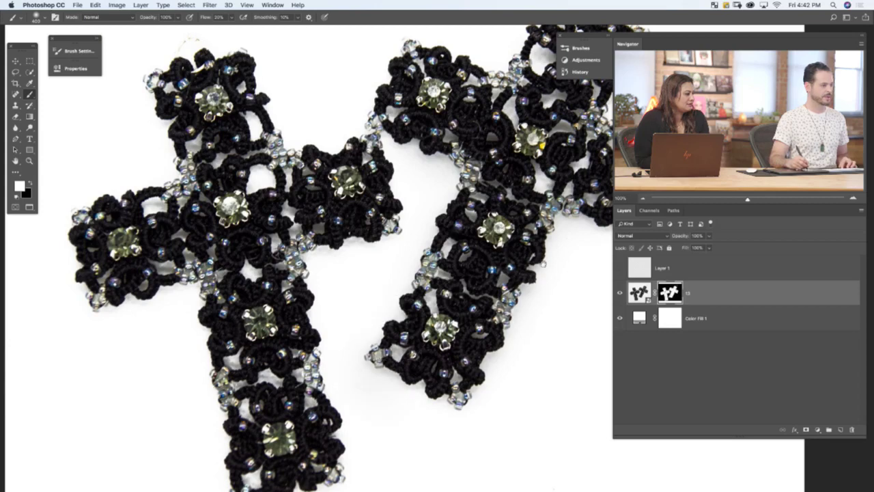
Paint black on layer 13's mask to soften the hard shadow edge below the left earring, and return the brush to white.
scroll(410, 286, "right", 5)
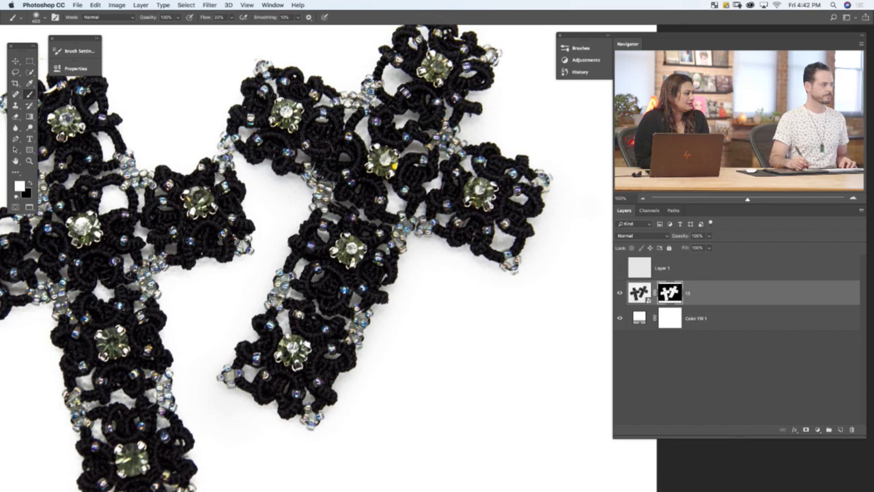
scroll(320, 204, "left", 5)
scroll(320, 204, "down", 3)
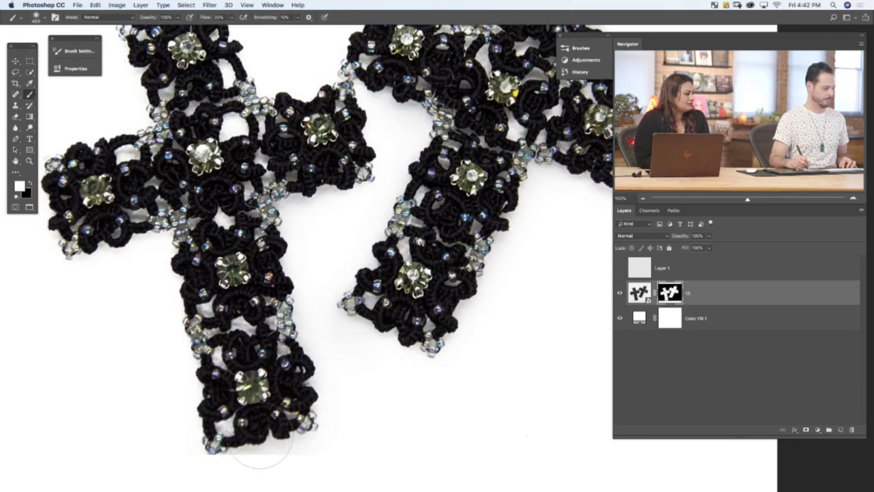
key("x")
scroll(387, 356, "down", 4)
scroll(386, 356, "left", 3)
left_click_drag(387, 356, 307, 348)
key("x")
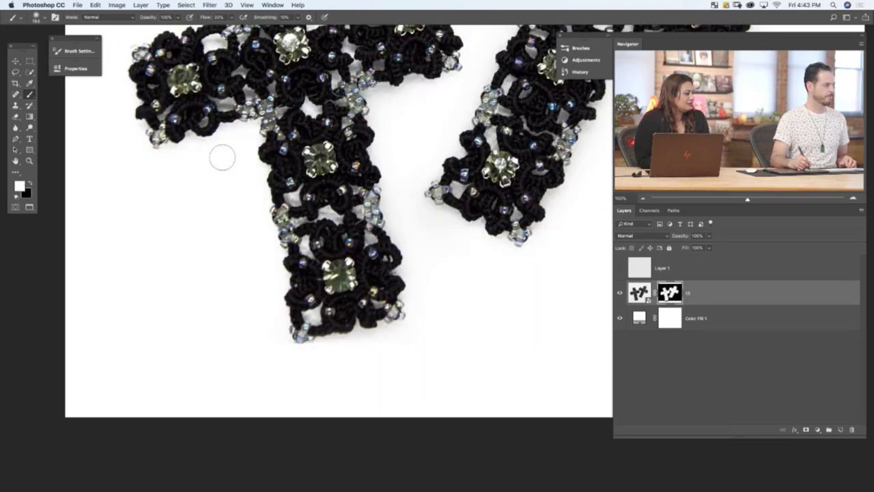
Paint white on the mask beside the left earring with a larger brush, and disable layer 13's mask to reveal the ear wire.
left_click_drag(291, 213, 266, 162)
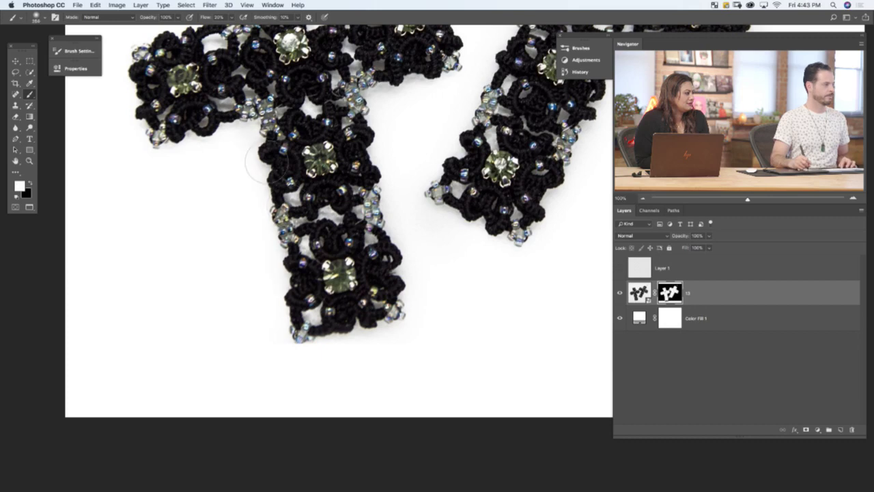
scroll(260, 164, "up", 5)
scroll(220, 222, "up", 5)
scroll(221, 223, "right", 3)
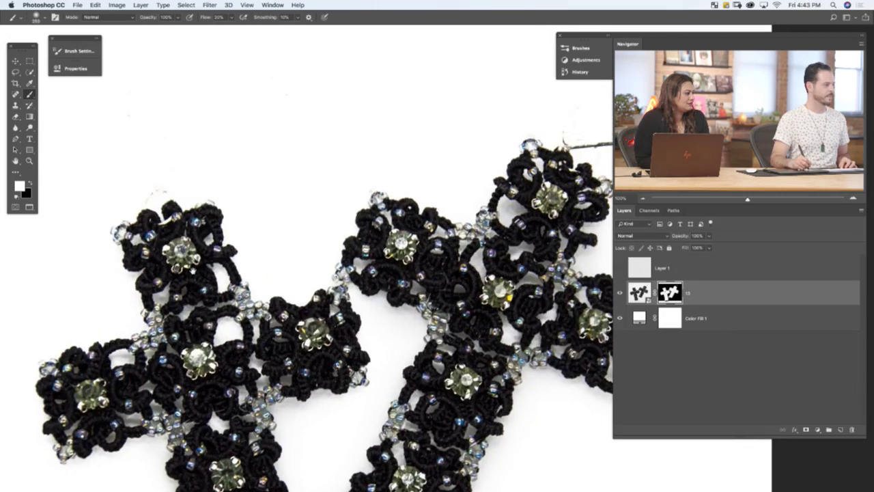
scroll(221, 222, "up", 3)
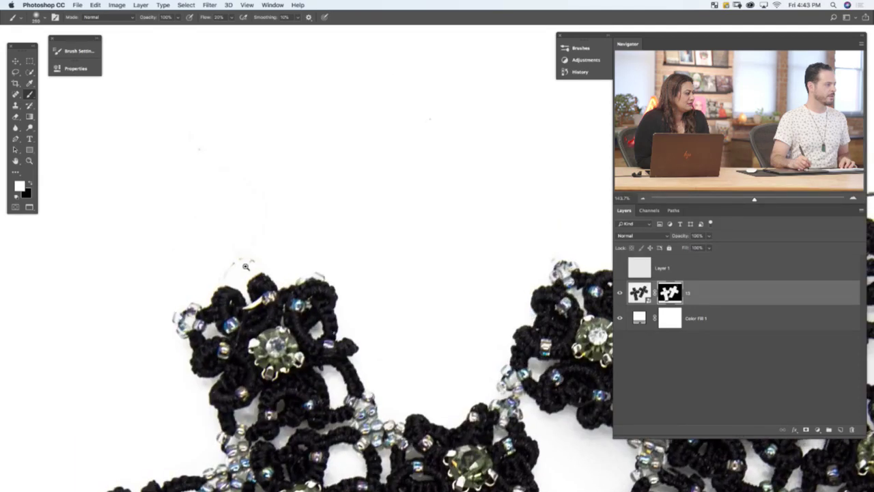
scroll(421, 297, "up", 1)
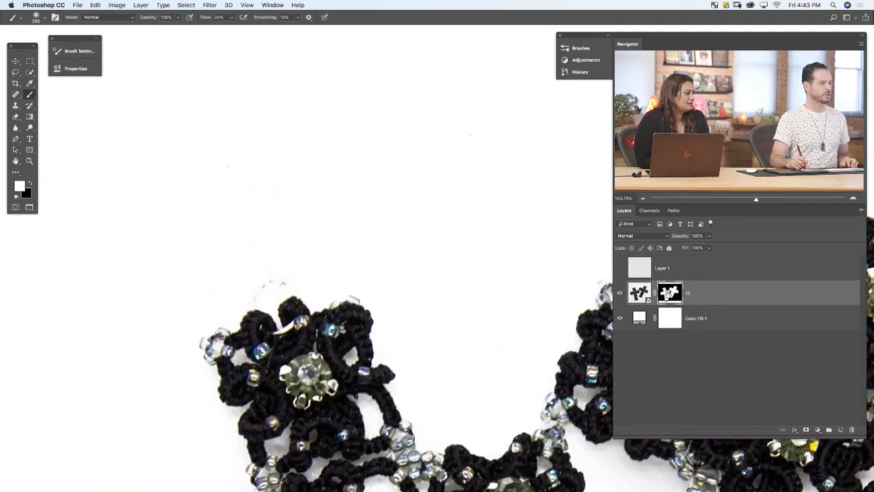
left_click(670, 292, "shift")
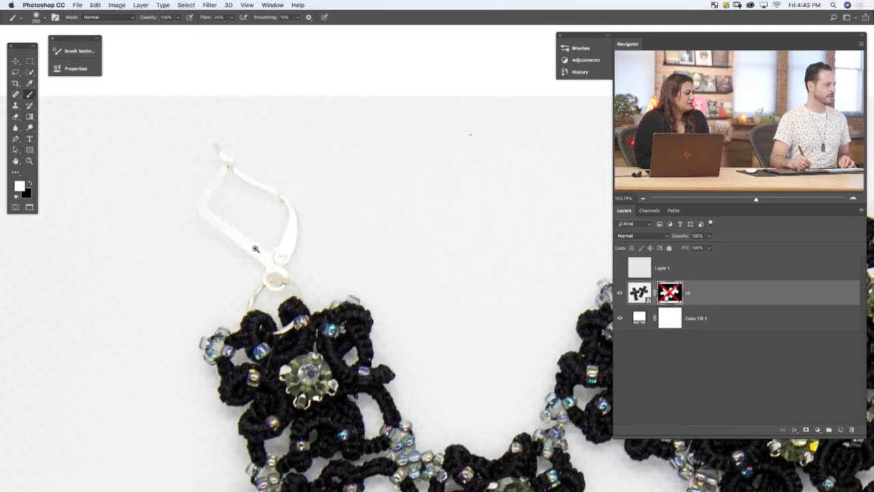
scroll(256, 249, "up", 1)
scroll(255, 286, "up", 2)
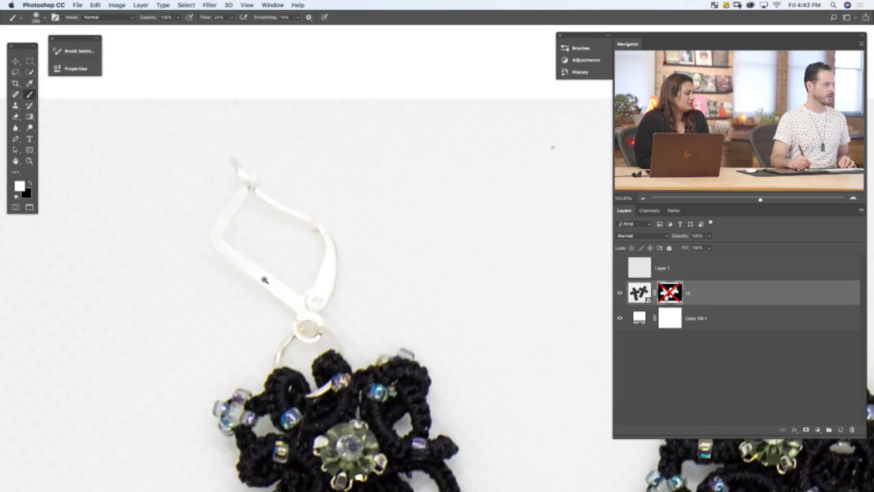
scroll(265, 280, "up", 1)
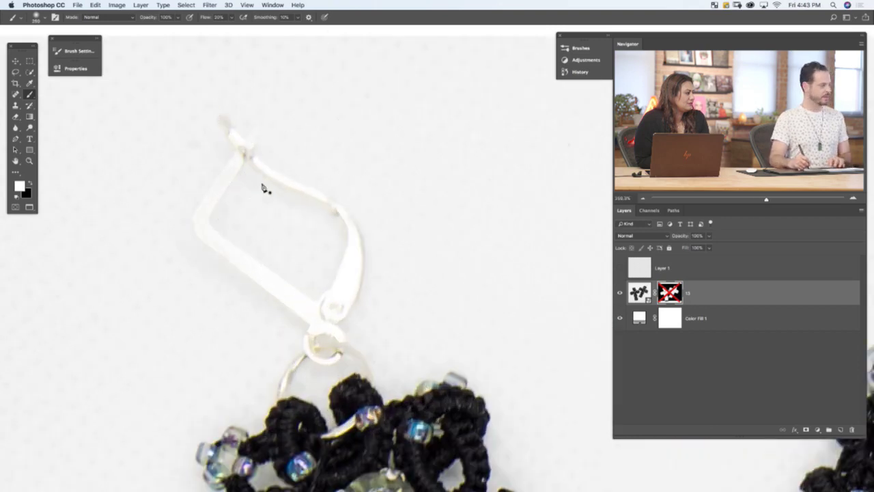
Start a Pen path at the left earring's connecting ring, tracing its outer left edge and the straight arm of the hook.
key("p")
left_click(278, 407)
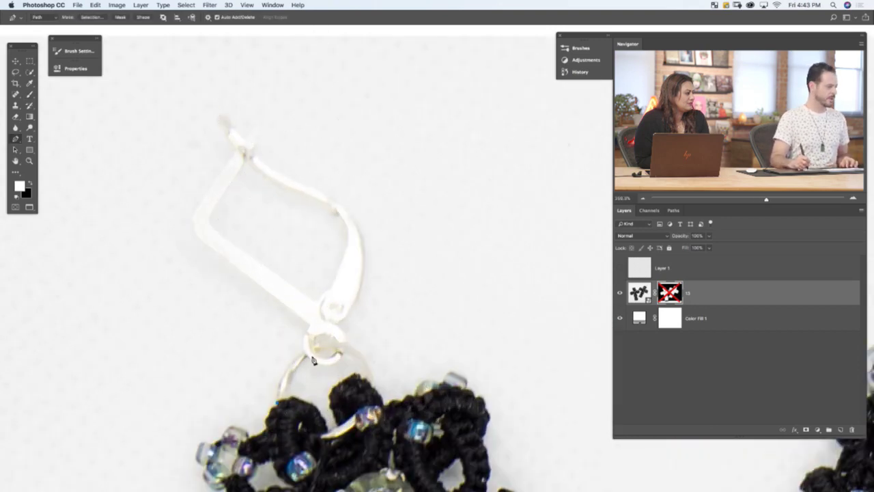
left_click_drag(303, 353, 332, 342)
left_click(304, 351, "alt")
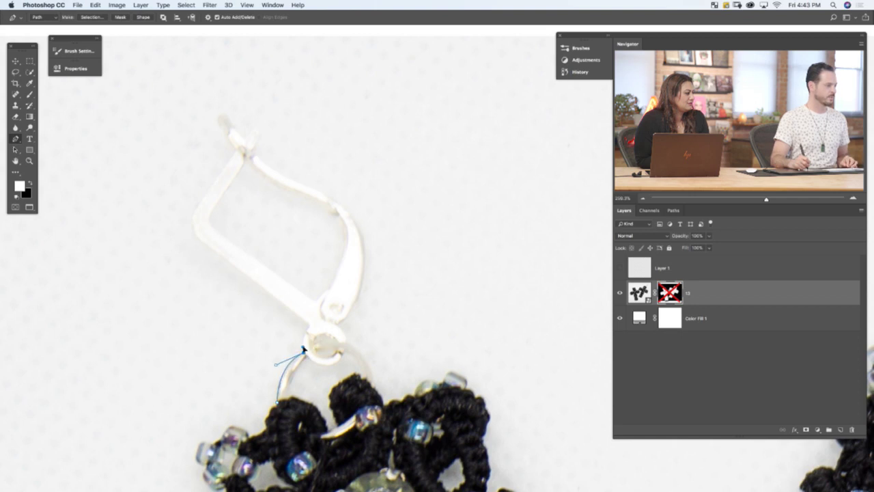
left_click_drag(310, 328, 317, 328)
left_click(308, 328, "alt")
left_click(296, 313)
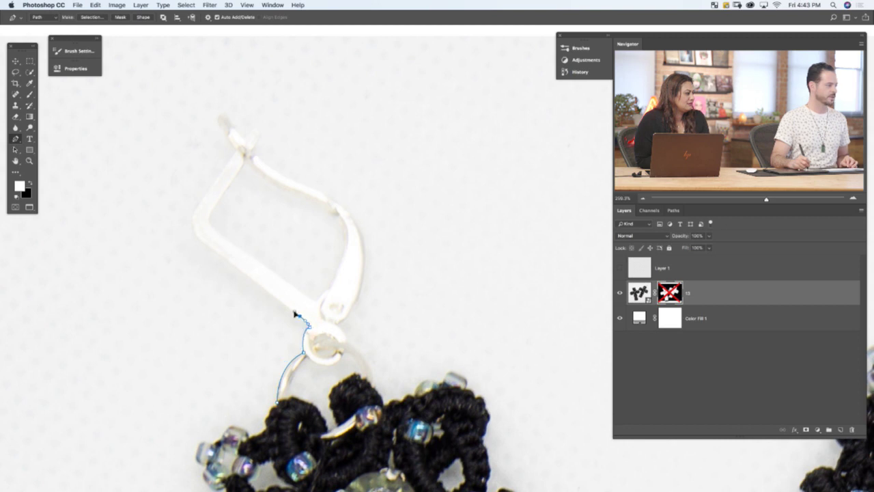
left_click_drag(210, 248, 196, 236)
left_click_drag(196, 206, 208, 190)
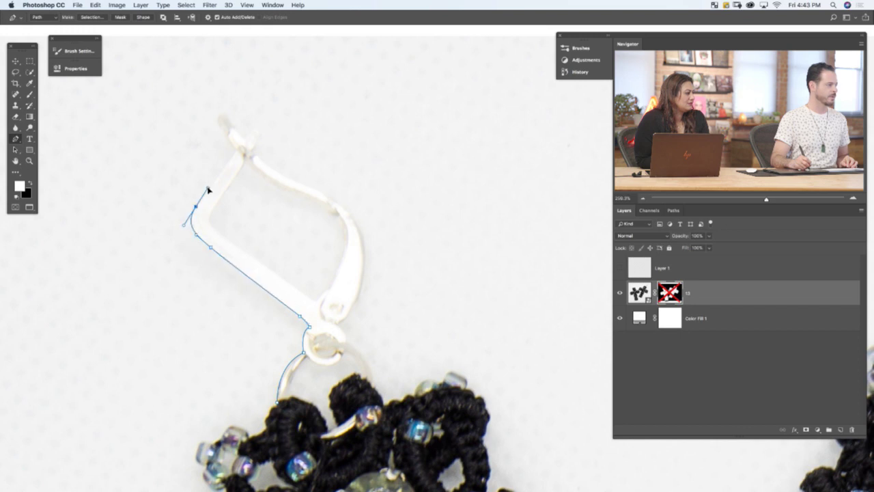
left_click(237, 149)
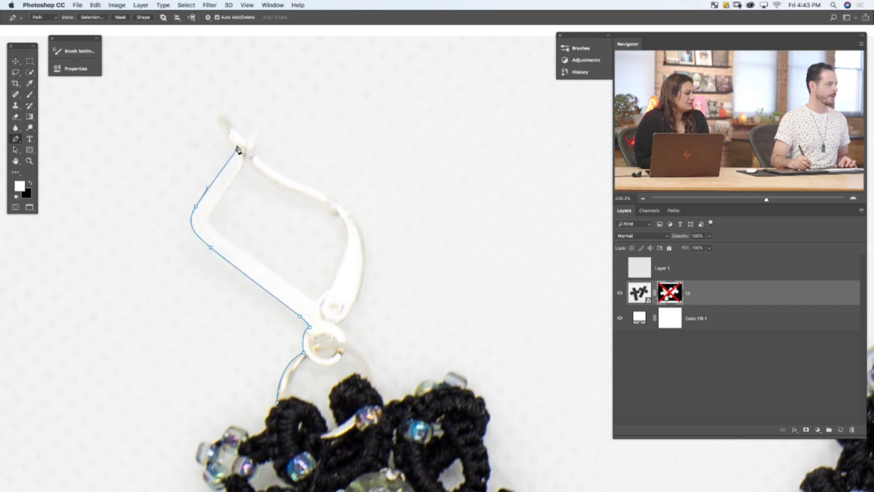
Continue the path around the narrow tip and small notch at the top of the ear wire.
scroll(216, 157, "up", 3)
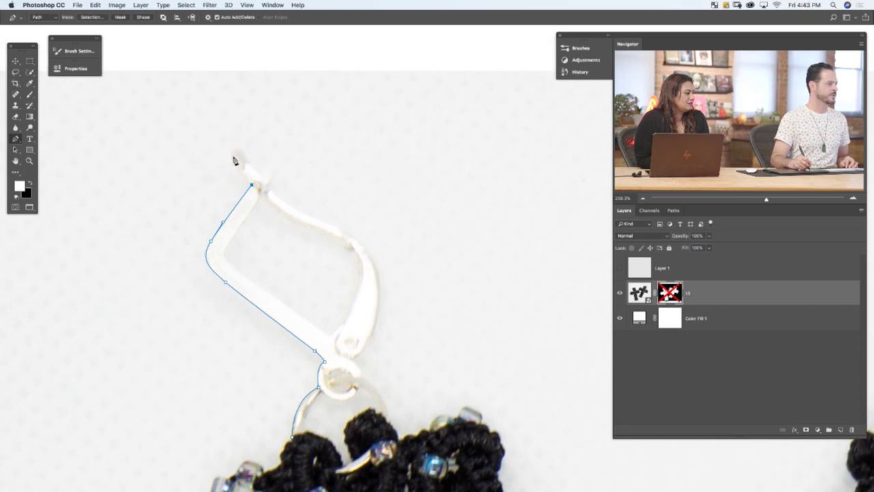
left_click(231, 154)
left_click_drag(242, 148, 247, 158)
left_click(258, 172)
left_click_drag(266, 167, 270, 181)
left_click(267, 181)
left_click(269, 194)
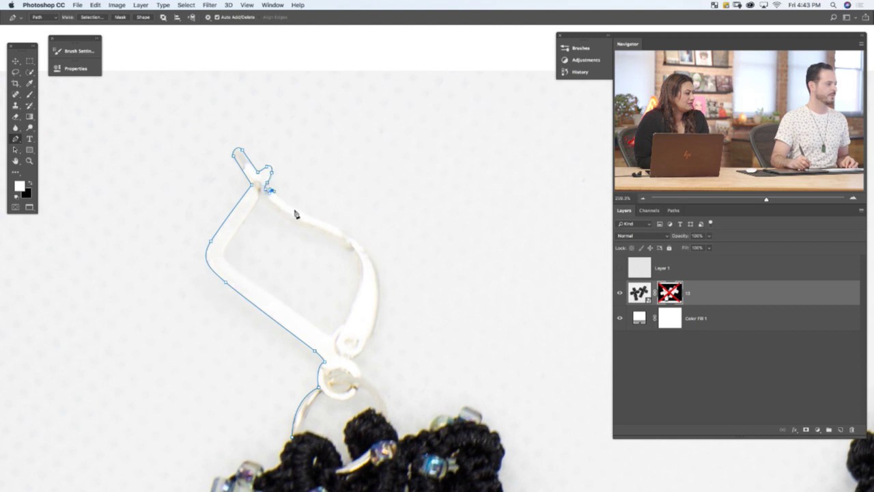
Trace the outer edge of the ear wire's curved right arm down to the hinge, adjusting the curve handles to fit.
left_click(294, 209)
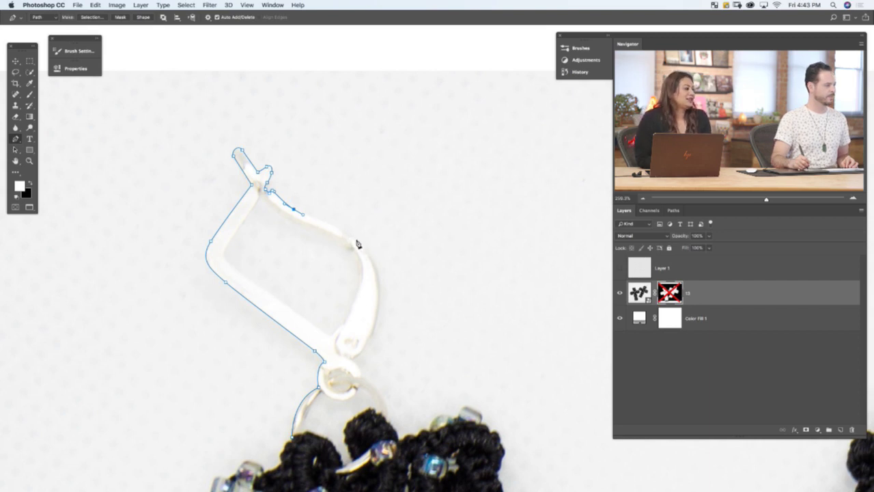
left_click_drag(356, 241, 373, 259)
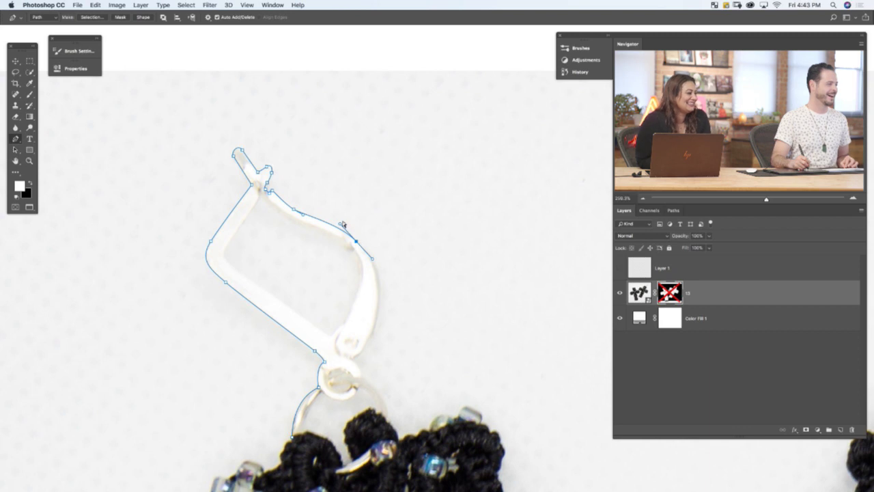
left_click_drag(343, 224, 346, 229)
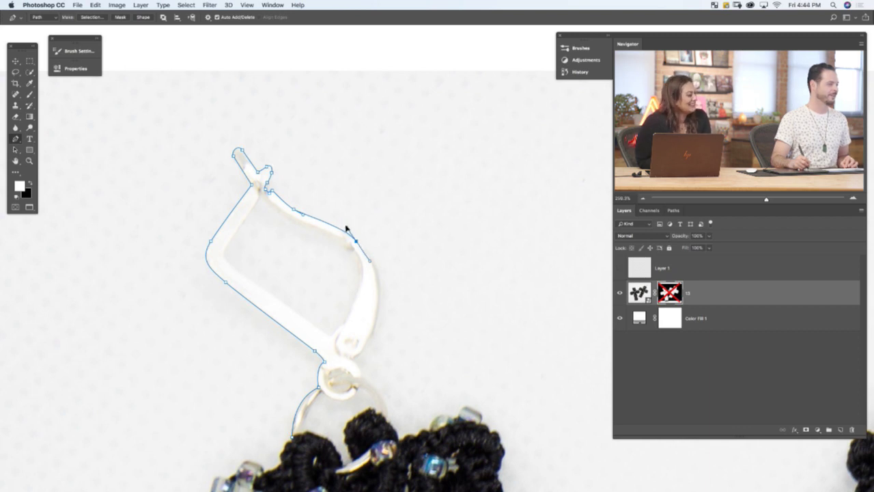
left_click(313, 218)
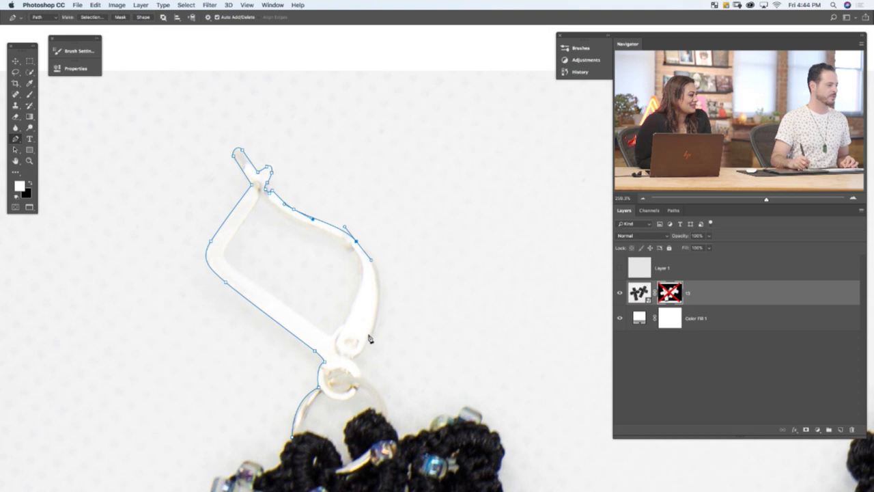
left_click_drag(368, 335, 350, 369)
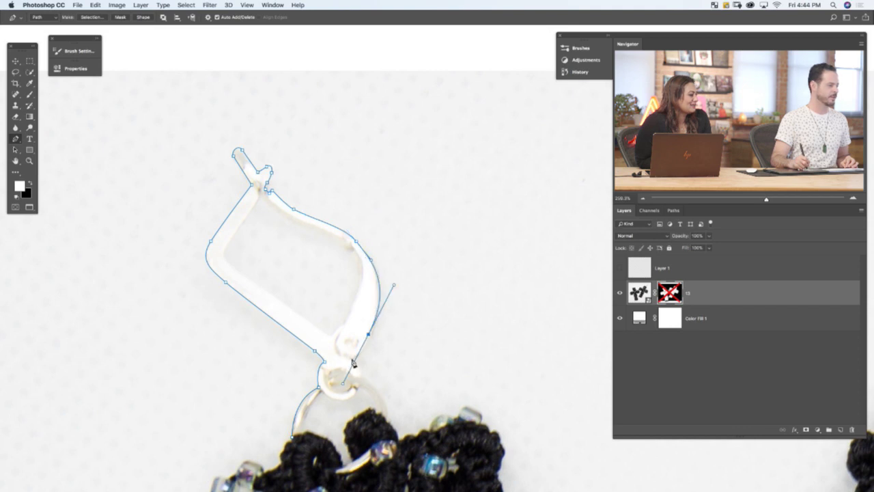
left_click(353, 360)
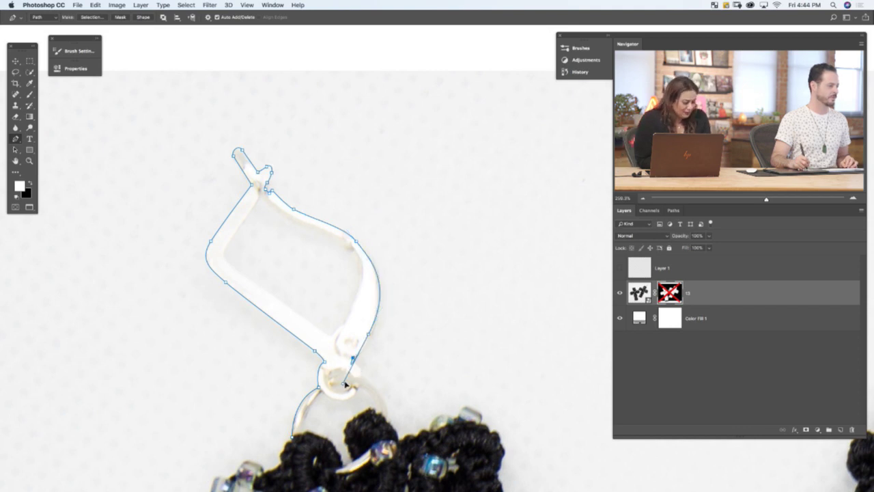
left_click(356, 364)
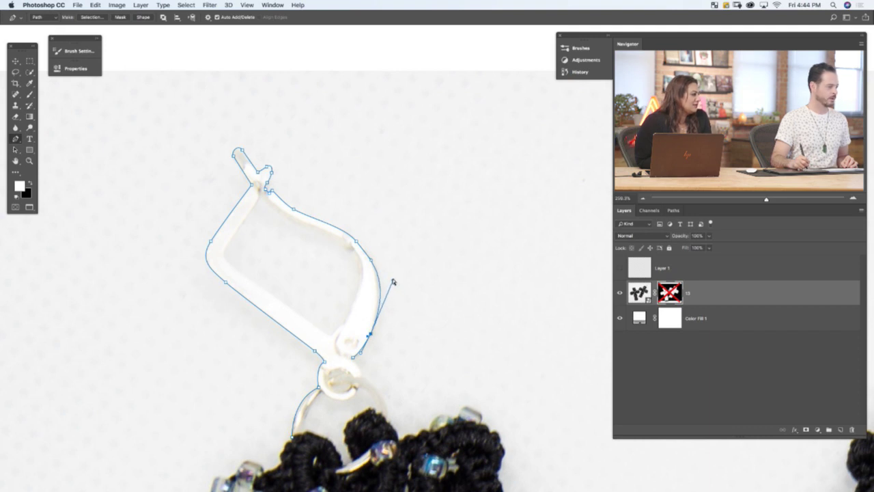
Extend the path around the small loop below the hinge and down the outer right edge of the connecting ring.
left_click(360, 374)
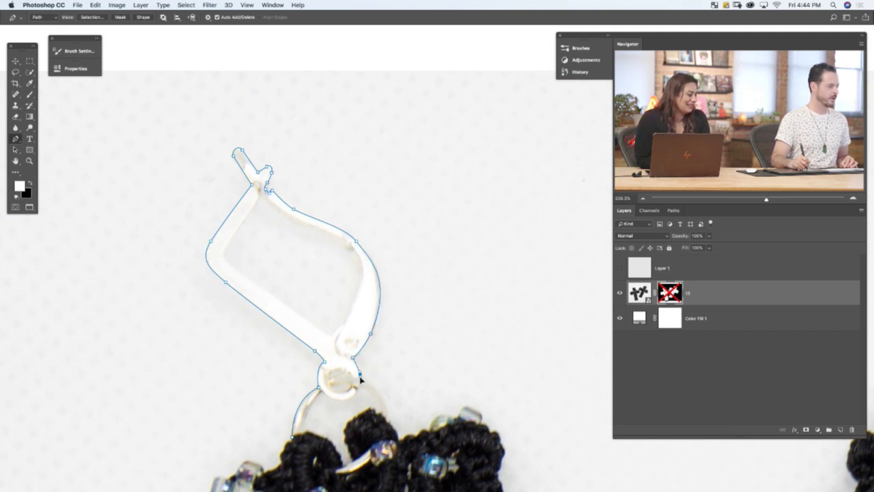
key("super+z")
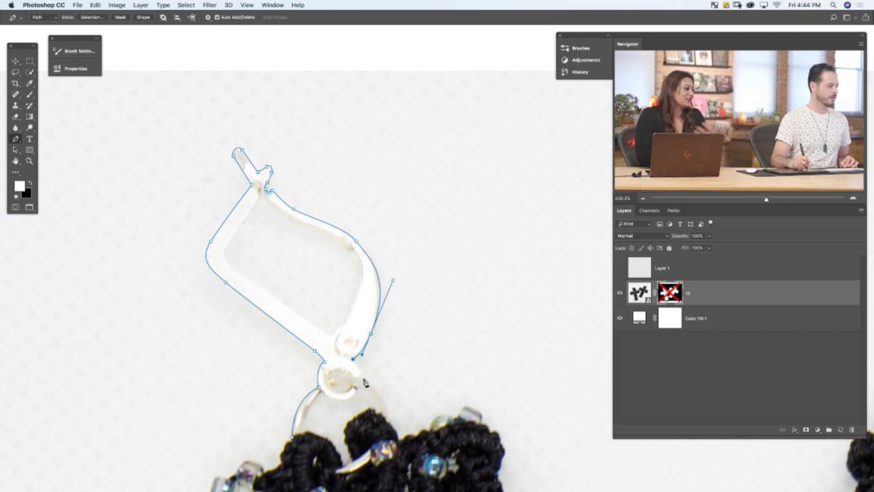
left_click(362, 376)
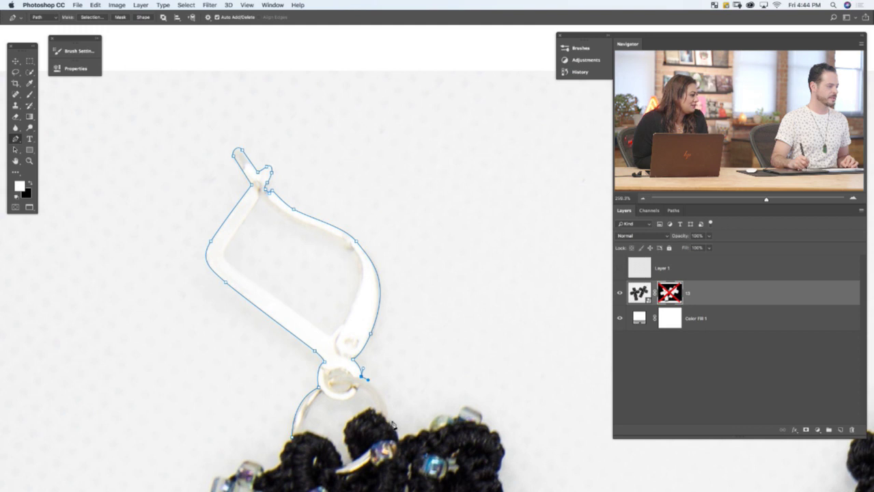
mouse_move(391, 424)
left_mouse_down()
mouse_move(386, 450)
mouse_move(389, 426)
left_mouse_up()
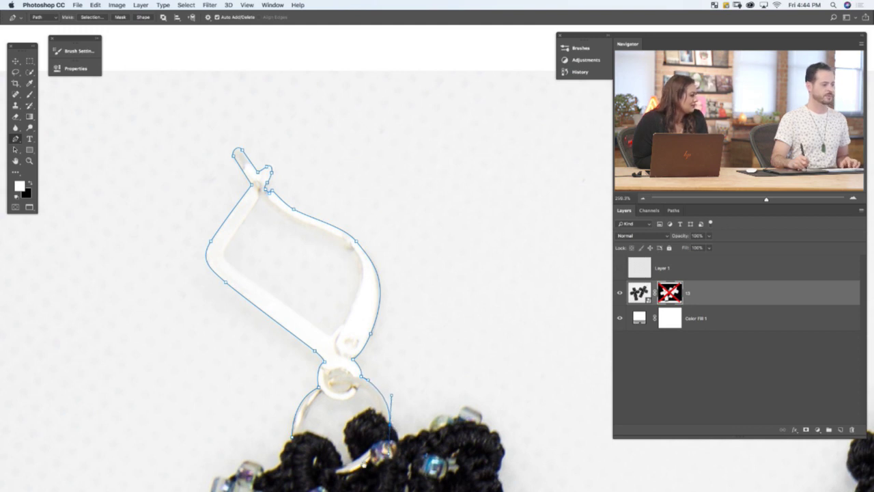
Trace the inner edge of the connecting ring under the small loop and back down to the beadwork on its left side.
scroll(390, 426, "down", 3)
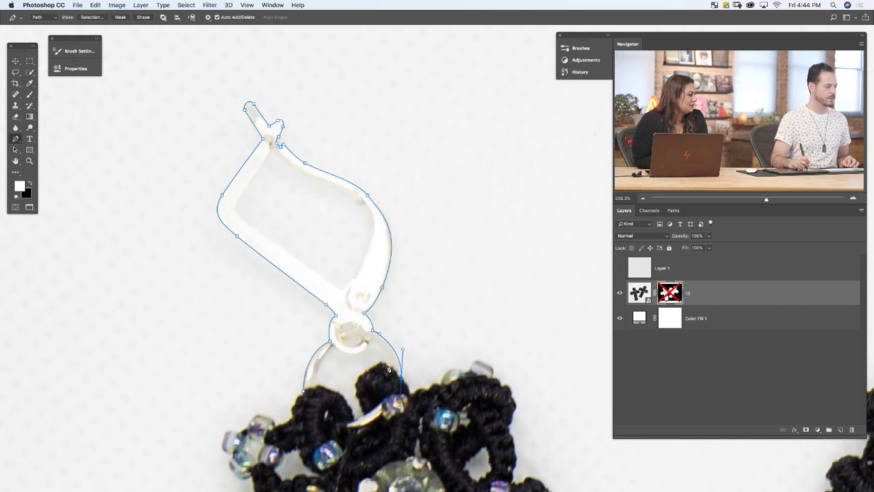
left_click(392, 373, "alt")
left_click(369, 341)
mouse_move(369, 341)
left_mouse_down()
mouse_move(356, 338)
mouse_move(383, 344)
left_mouse_up()
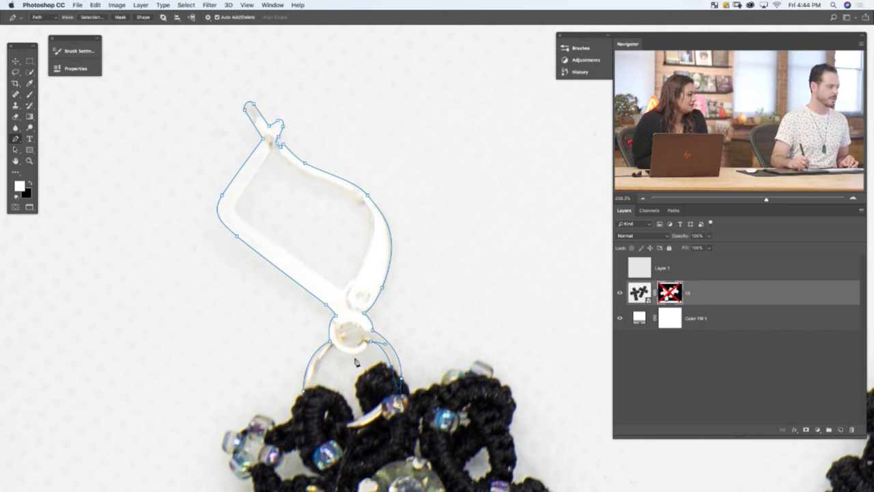
mouse_move(350, 354)
left_mouse_down()
mouse_move(358, 345)
mouse_move(365, 354)
left_mouse_up()
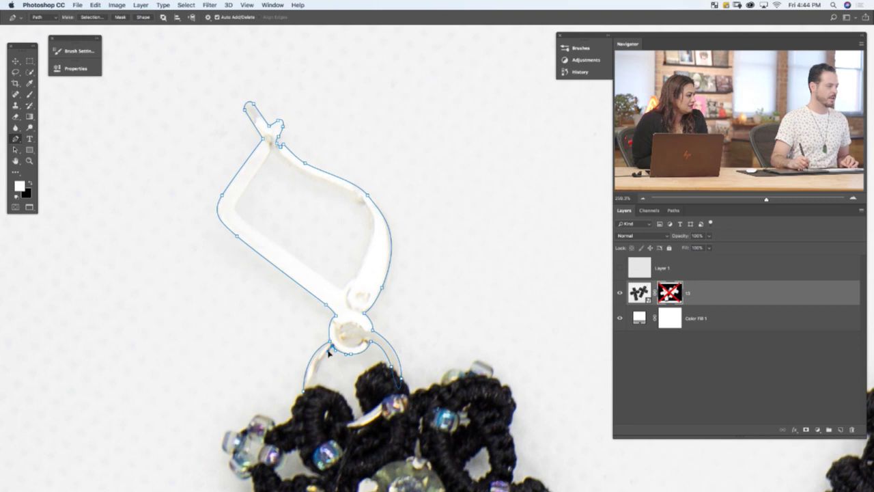
left_click_drag(311, 391, 308, 412)
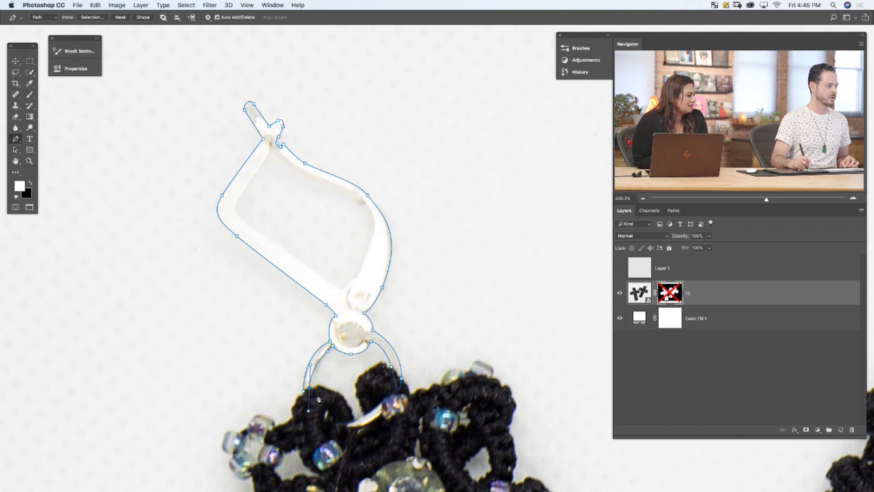
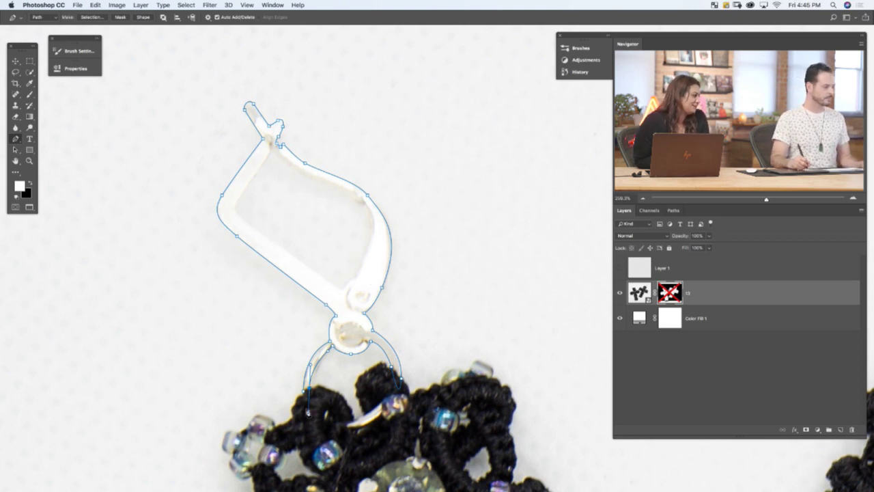
Convert the ear wire path into a new anti-aliased selection with a feather radius of 5 pixels.
right_click(354, 295)
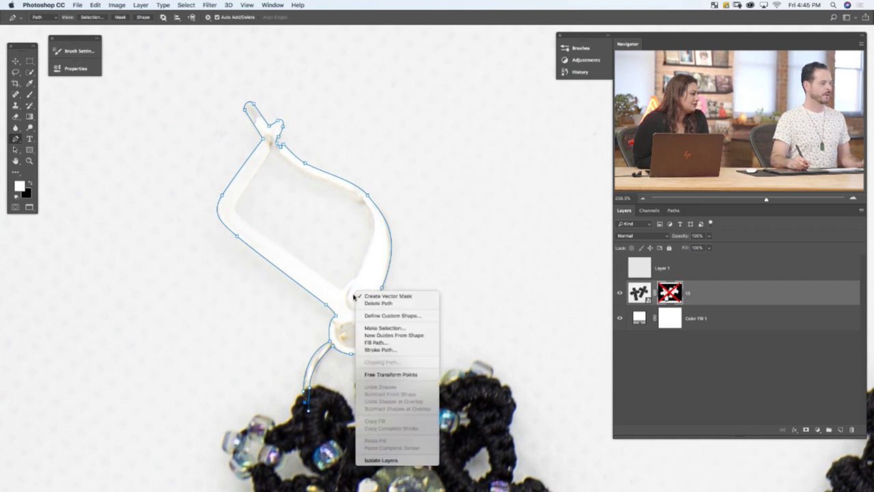
left_click(388, 327)
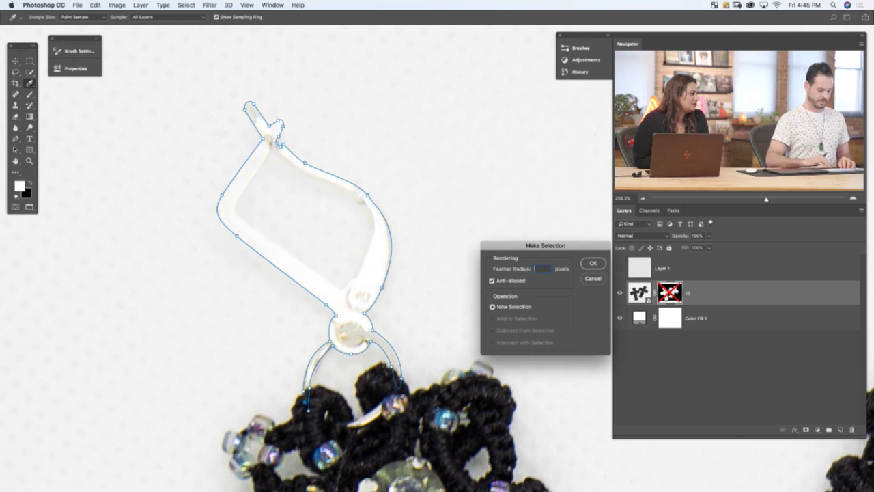
type("5")
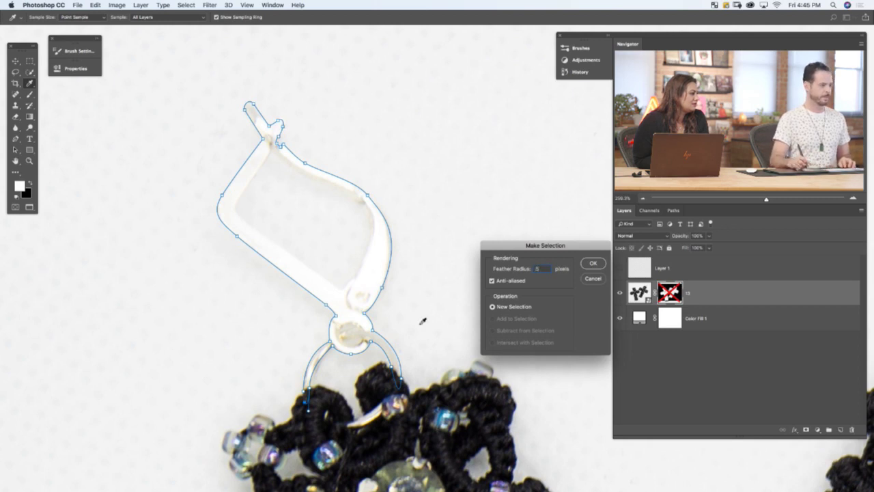
left_click(593, 264)
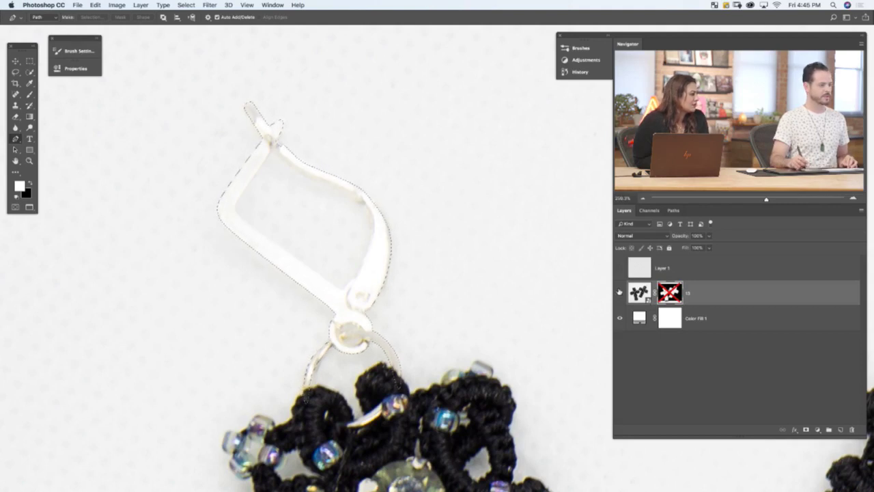
Re-enable layer 13's mask and make it the editing target, with white as the foreground colour and the red overlay off.
key("backslash")
double_click(669, 292)
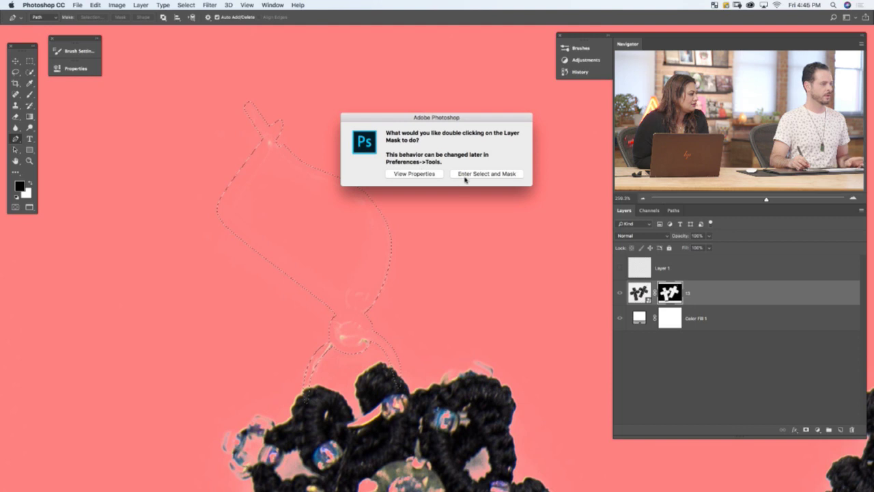
left_click(432, 174)
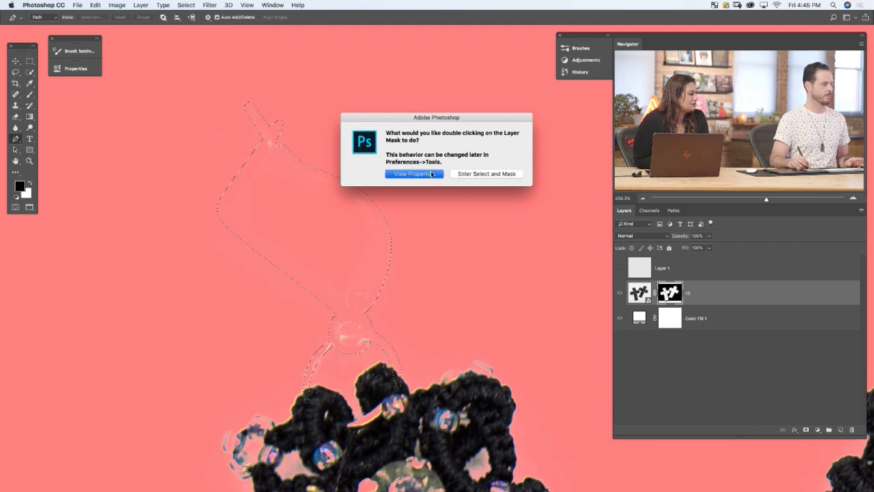
left_click(77, 69)
key("backslash")
key("x")
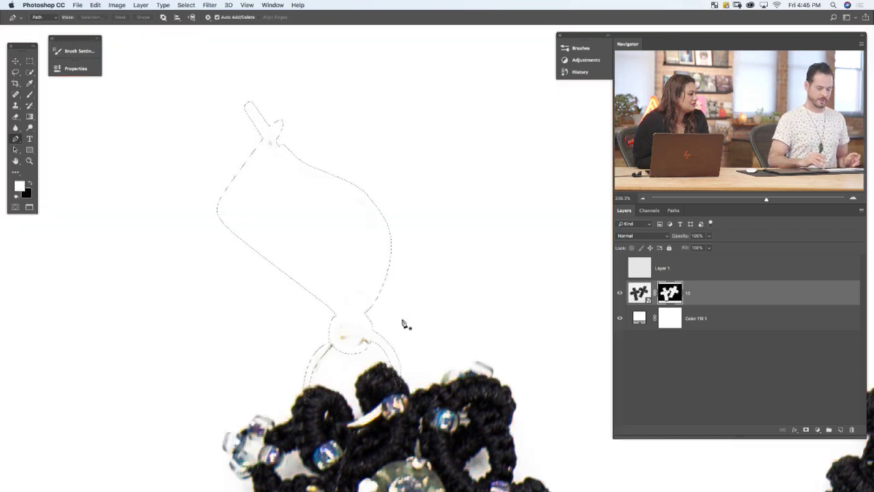
Fill the ear wire selection in layer 13's mask with white at 100% opacity in Normal mode, and deselect.
key("shift+BackSpace")
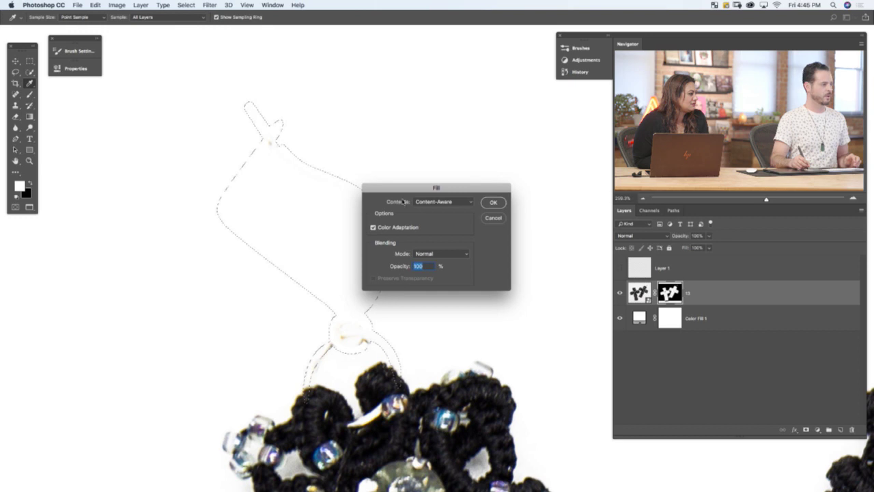
left_click(427, 201)
left_click(438, 243)
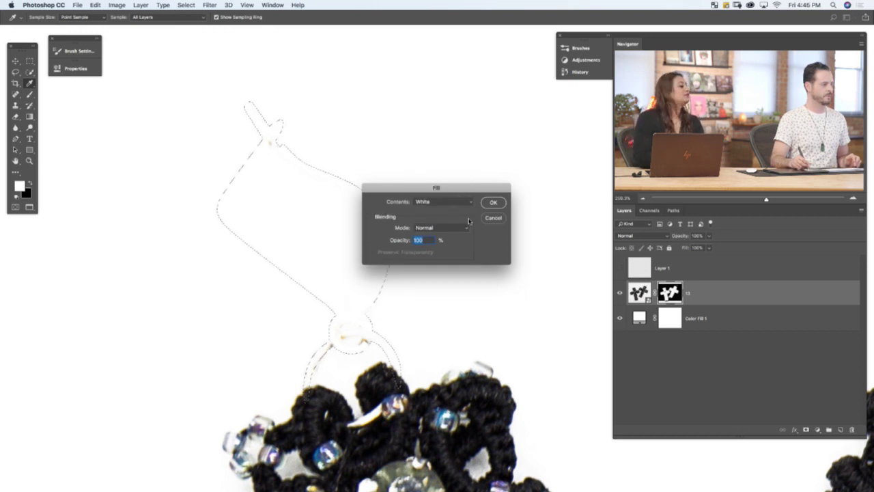
left_click(493, 202)
key("p")
key("super+d")
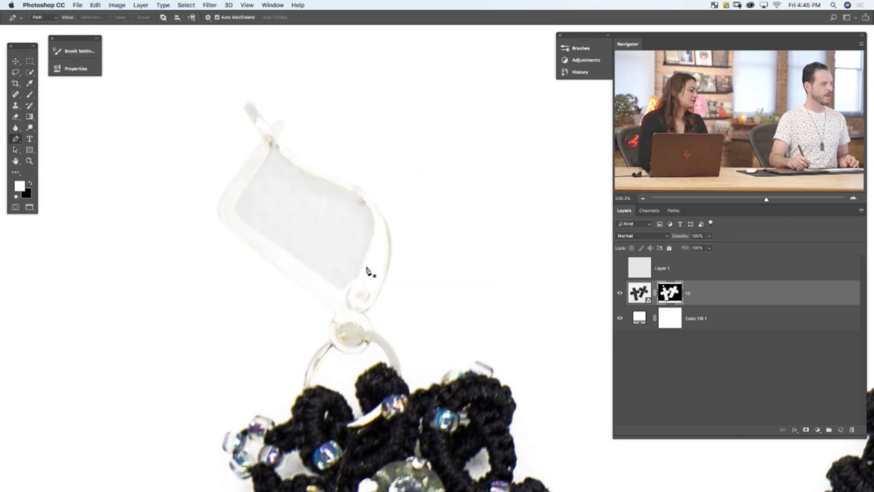
Trace the ear wire's inner opening with the Pen tool from the top joint down the left arm and along the lower edge to the hinge.
left_click(270, 145)
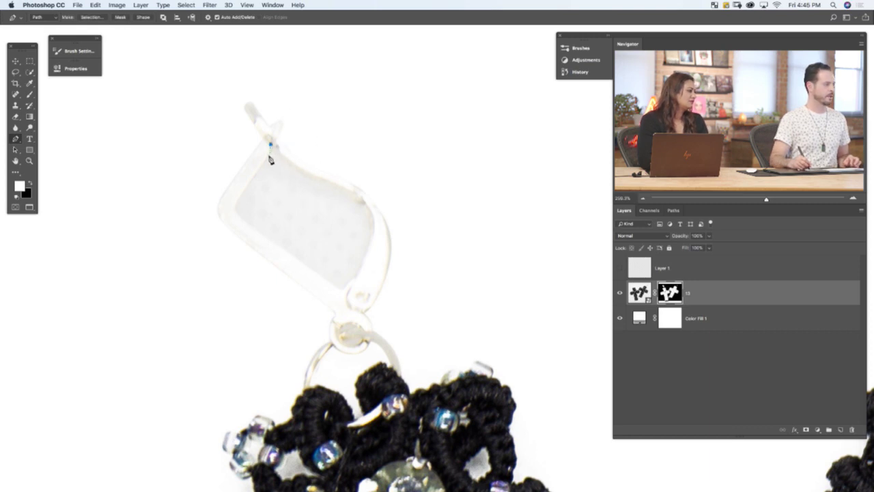
left_click(268, 157)
left_click(237, 203)
left_click_drag(248, 225, 263, 234)
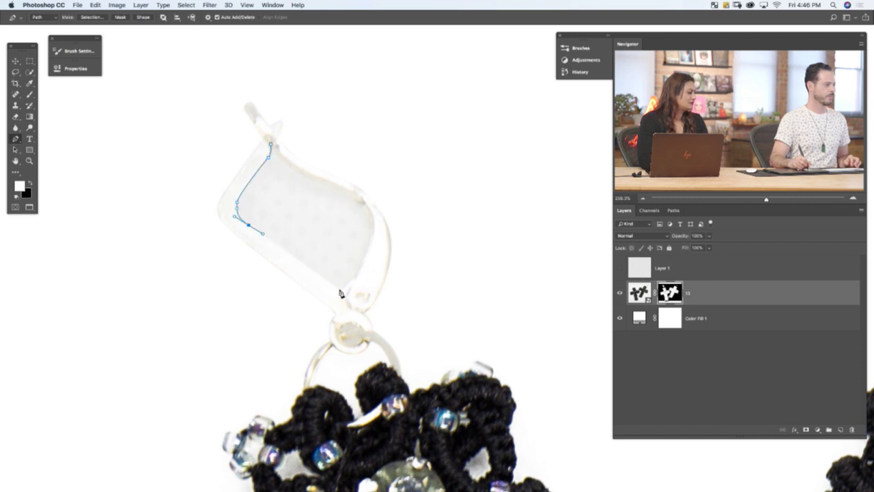
left_click(338, 289)
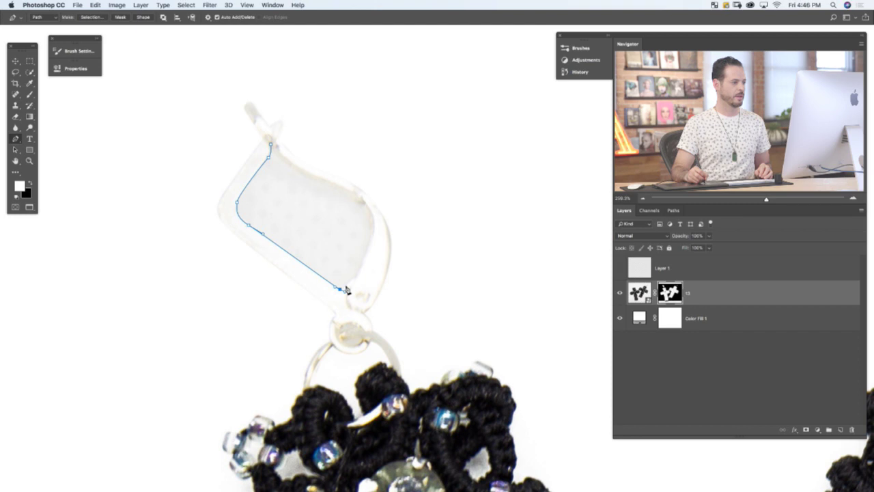
left_click(346, 284)
left_click(355, 278)
left_click(358, 273)
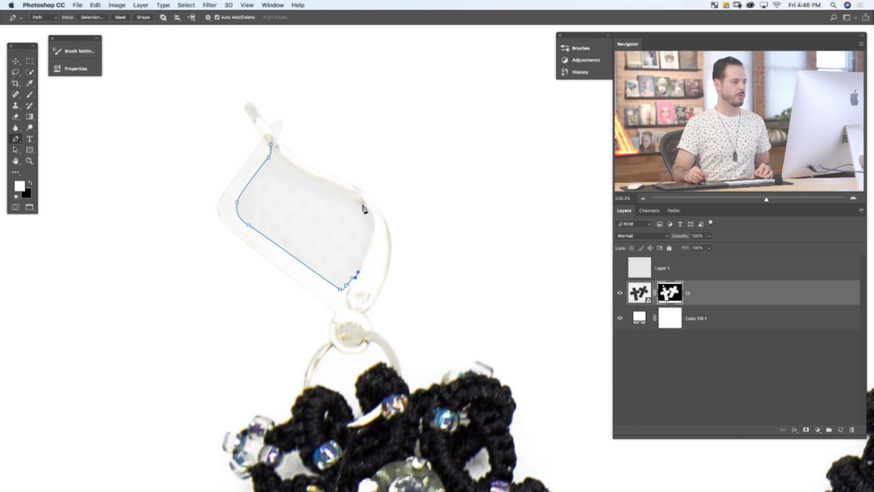
Continue the path up the inner edge of the ear wire's curved right arm and close it at the top joint, fitting the curves.
left_click_drag(362, 205, 312, 180)
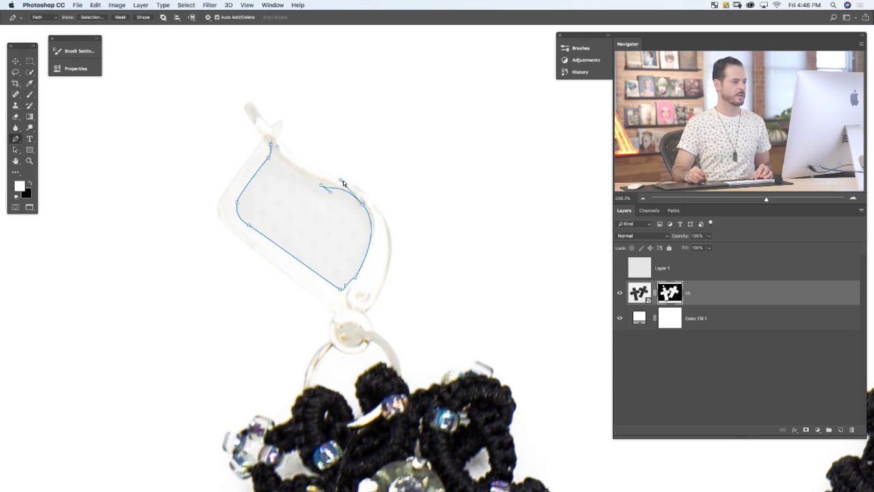
mouse_move(340, 181)
left_mouse_down()
mouse_move(351, 194)
mouse_move(335, 191)
left_mouse_up()
left_click(322, 186, "super")
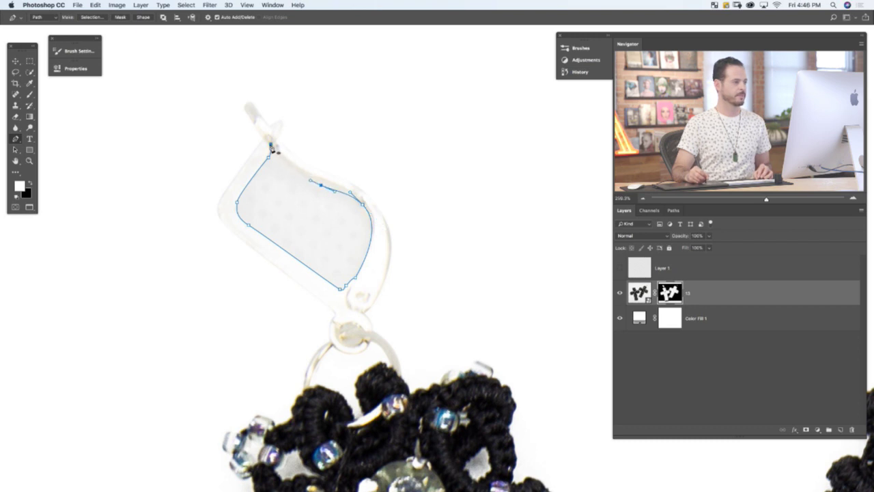
left_click(271, 146, "super")
left_click(322, 186, "super")
left_click(273, 148, "super")
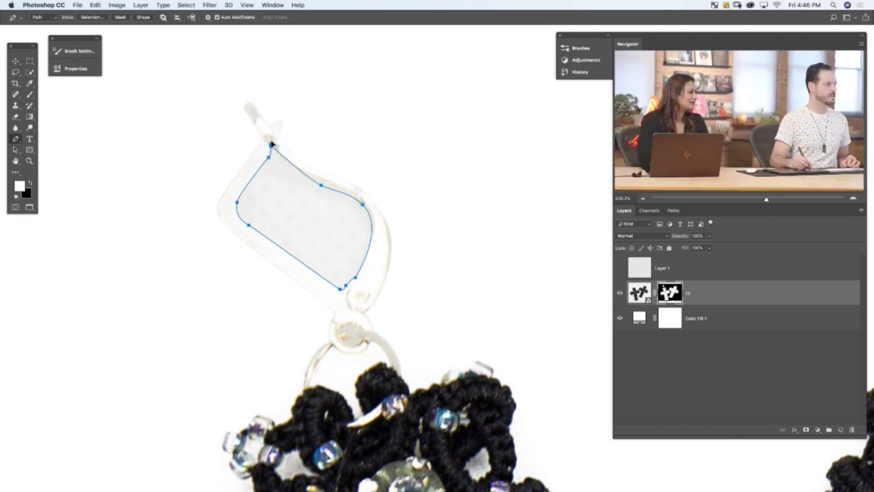
left_click_drag(271, 146, 267, 123)
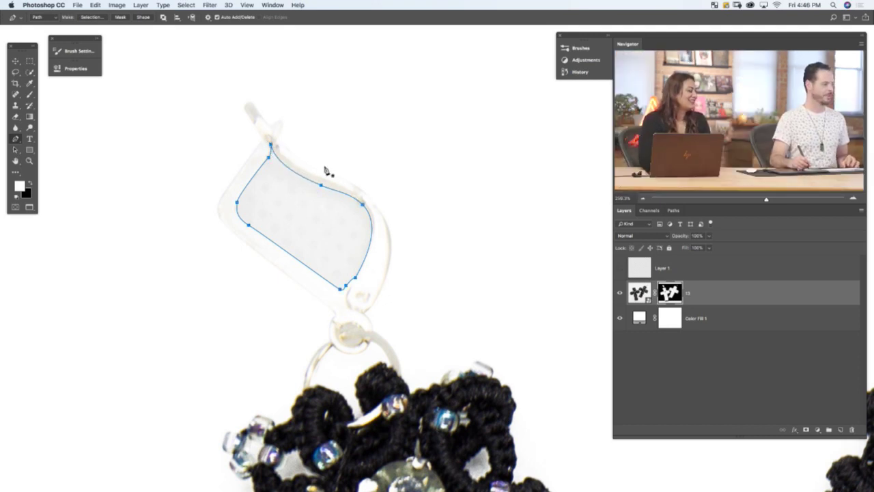
Convert the inner opening path into a new anti-aliased selection.
right_click(314, 234)
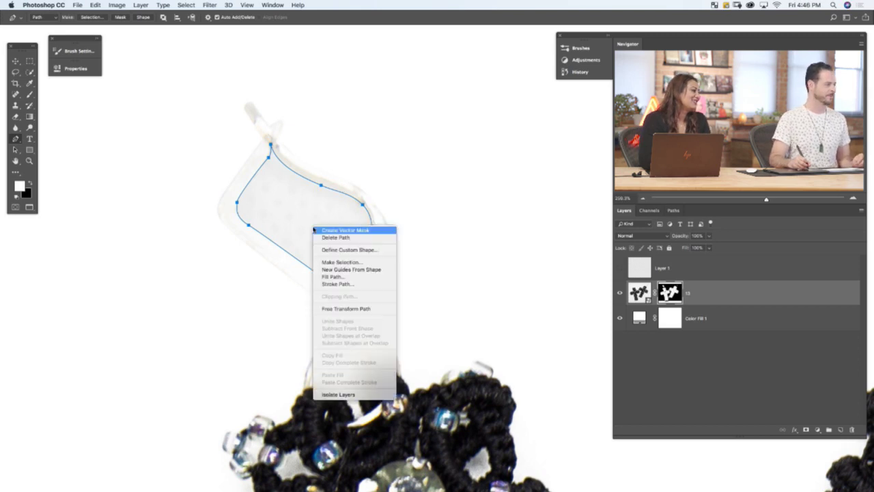
left_click(371, 258)
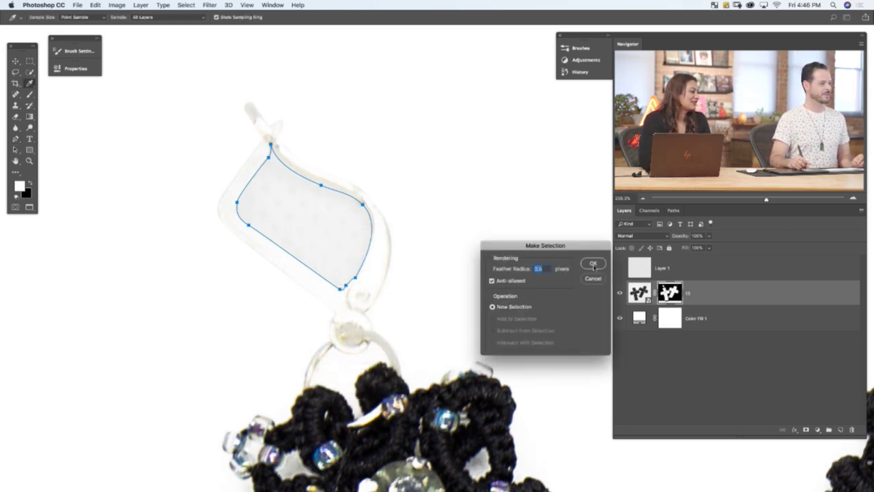
left_click(594, 265)
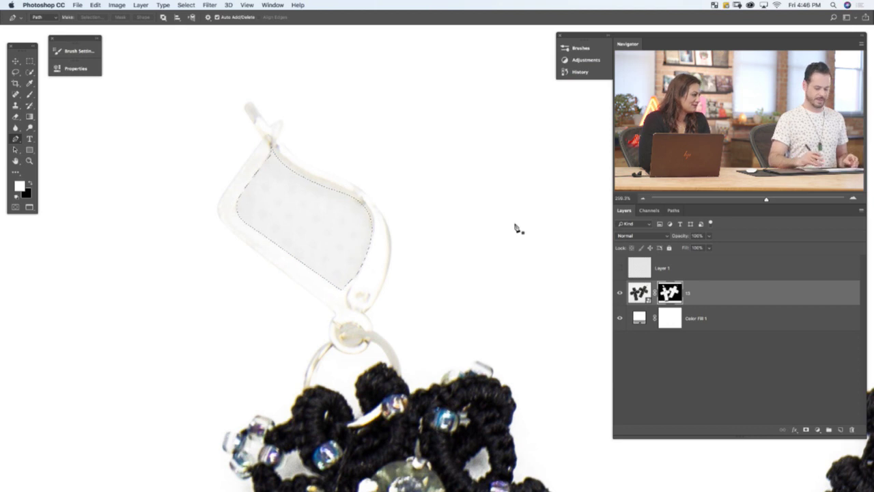
Fill the ear wire's inner opening with black at 100% opacity in layer 13's mask, and deselect.
key("shift+F5")
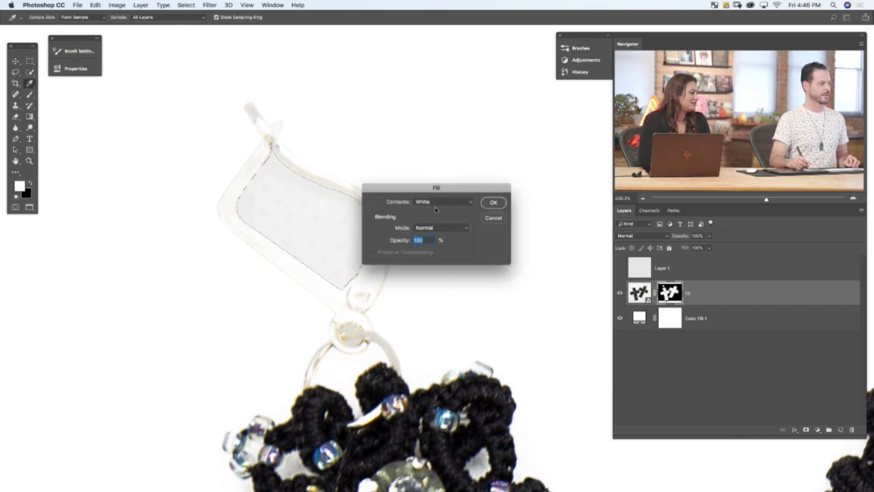
left_click(435, 205)
left_click(427, 185)
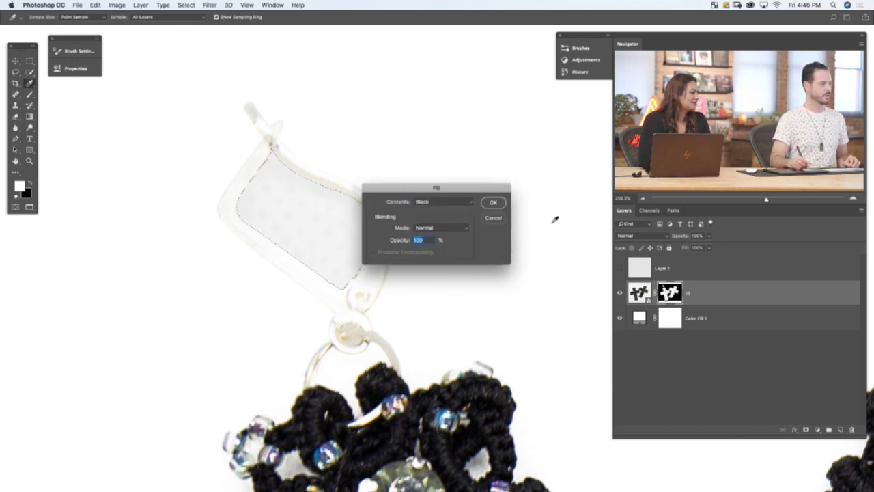
left_click(500, 203)
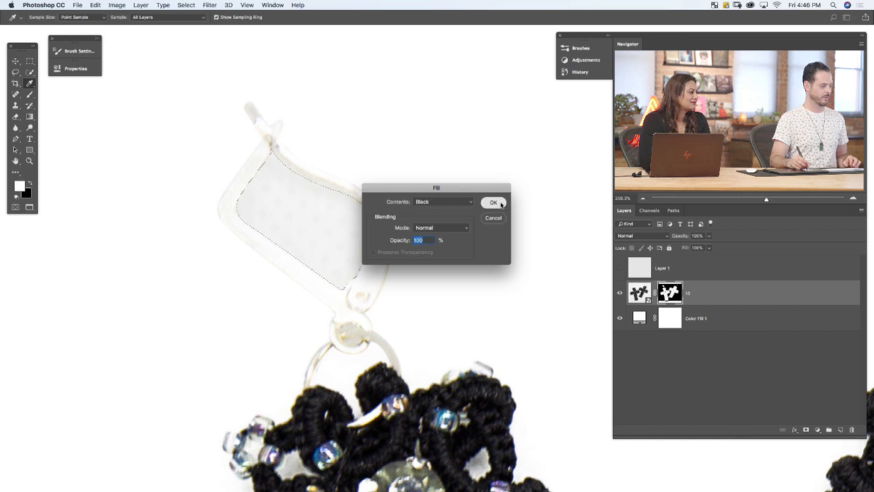
key("ctrl+d")
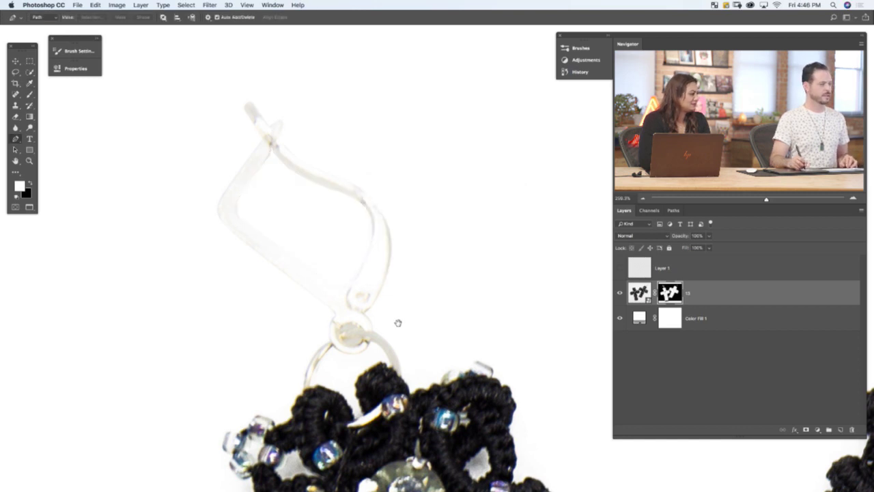
Inspect layer 13's mask on its own around the ear wire, and return to the normal image view.
scroll(399, 321, "down", 1)
left_click(672, 294, "alt")
scroll(399, 299, "up", 1)
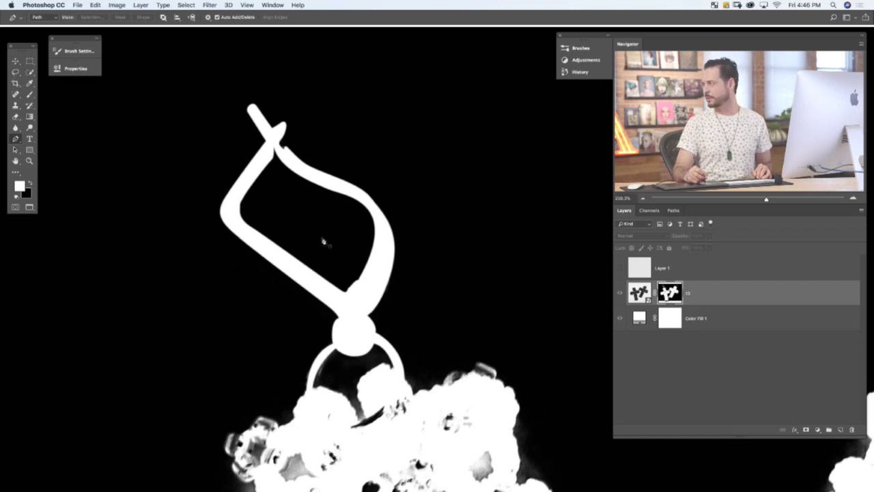
left_click(670, 292, "alt")
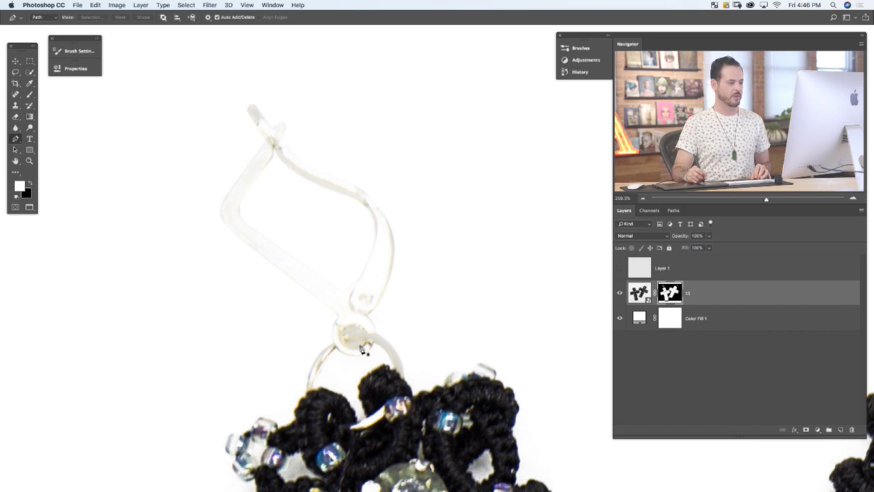
Examine the whole cutout by hiding and showing layer 13 and the white Color Fill 1 layer in turn.
left_click(448, 354, "alt")
scroll(513, 339, "right", 5)
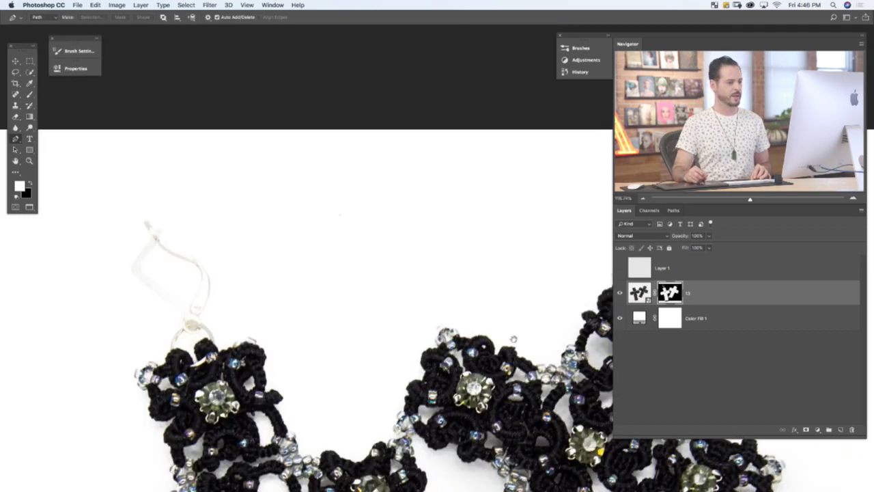
scroll(514, 339, "right", 4)
scroll(413, 328, "down", 5)
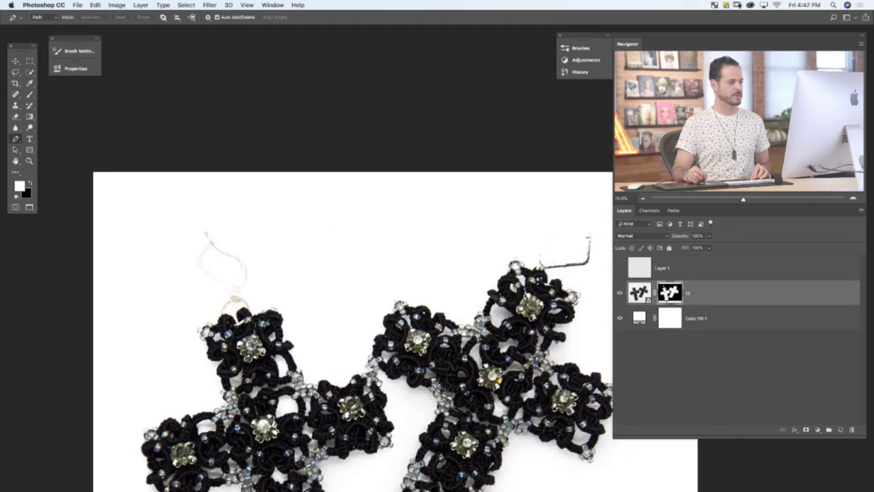
scroll(356, 293, "down", 2)
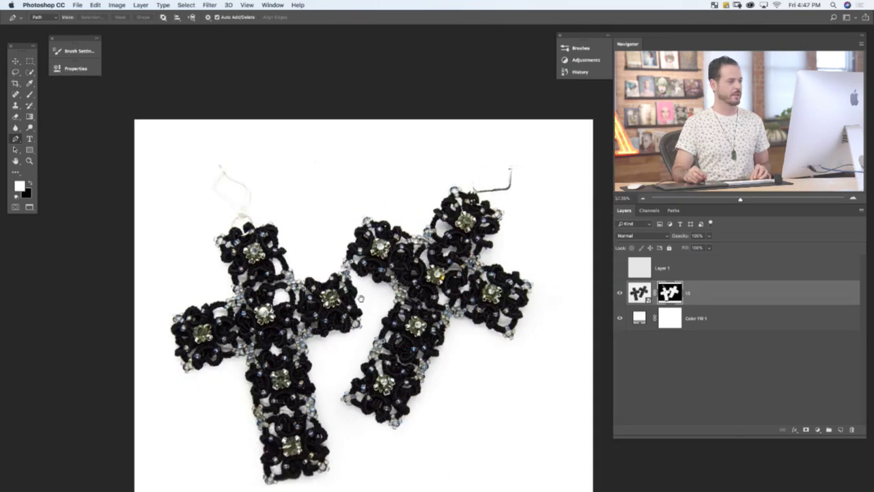
scroll(360, 298, "down", 2)
scroll(401, 143, "down", 2)
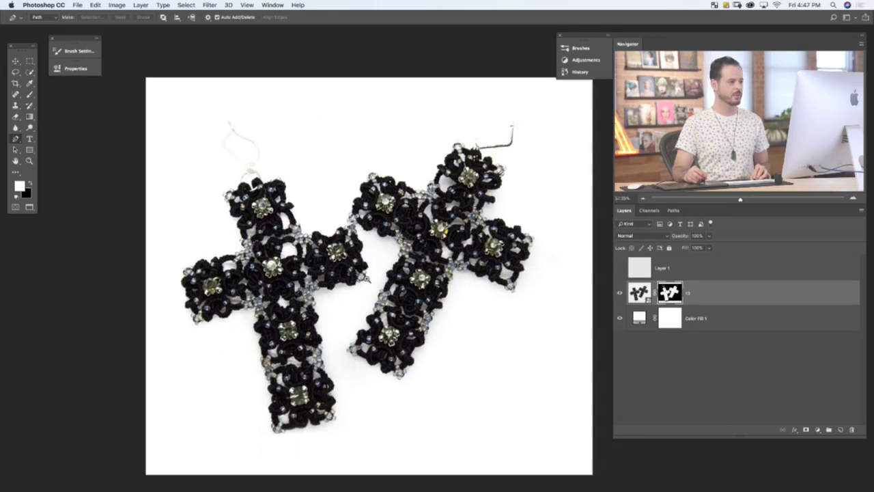
left_click(620, 293)
left_click(620, 293)
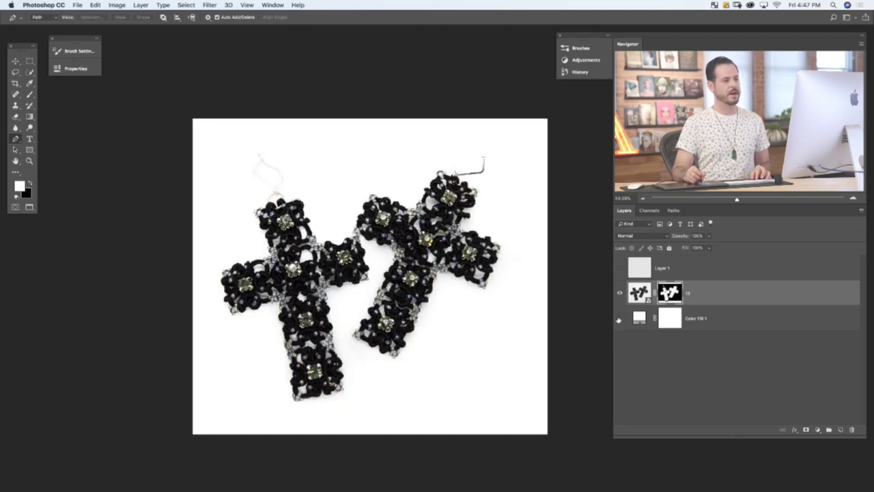
left_click(620, 318)
left_click(620, 319)
left_click(621, 318)
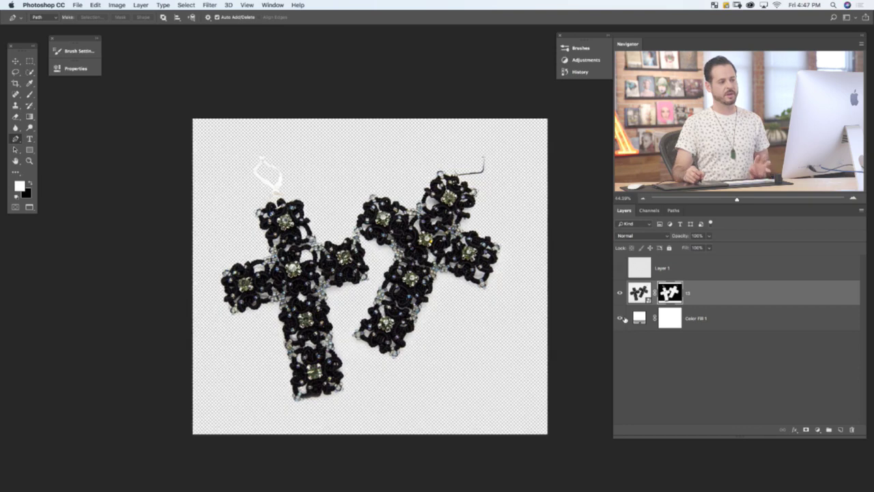
left_click(620, 319)
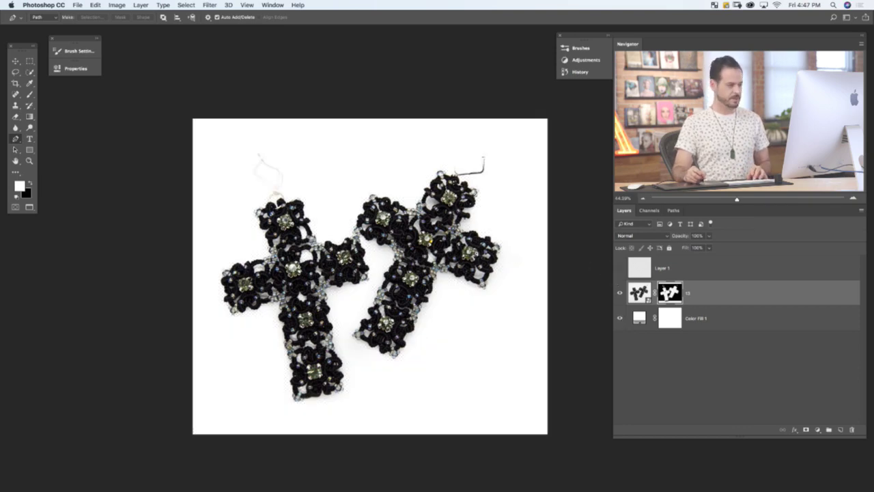
Extend the canvas to the right of the earrings with the Crop tool to about 1.7 times its width.
key("c")
left_click_drag(500, 319, 428, 318)
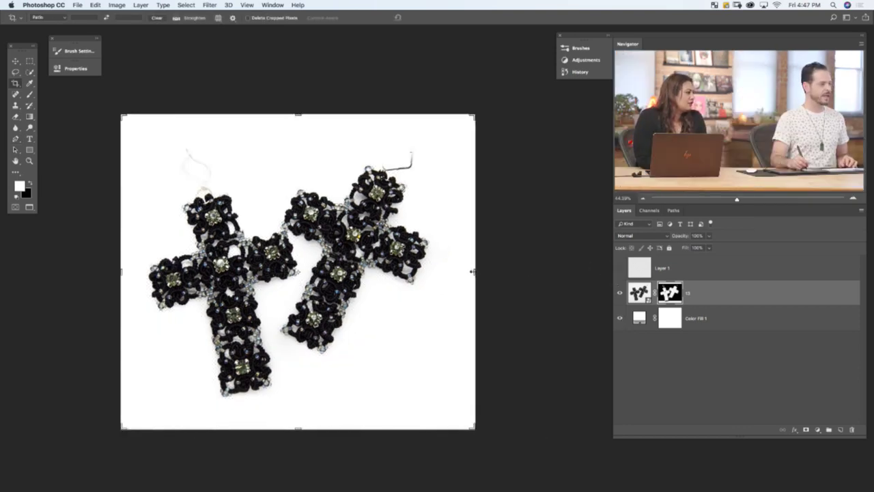
left_click_drag(477, 276, 595, 273)
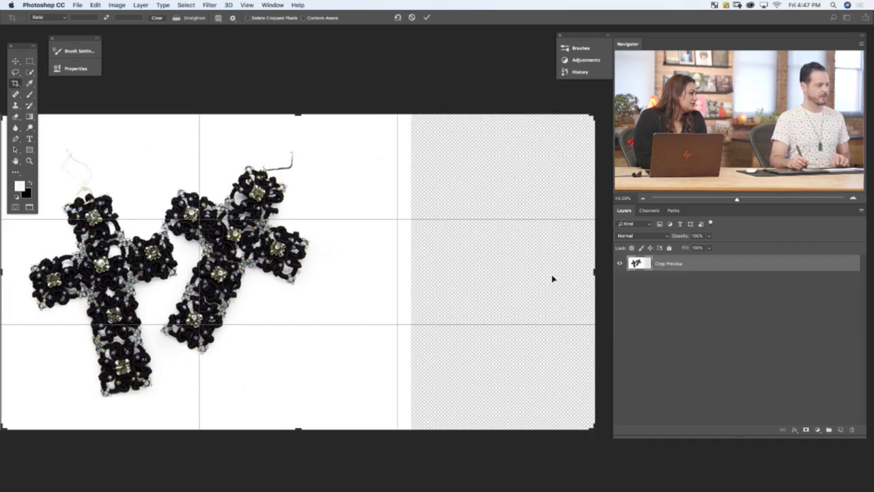
key("Return")
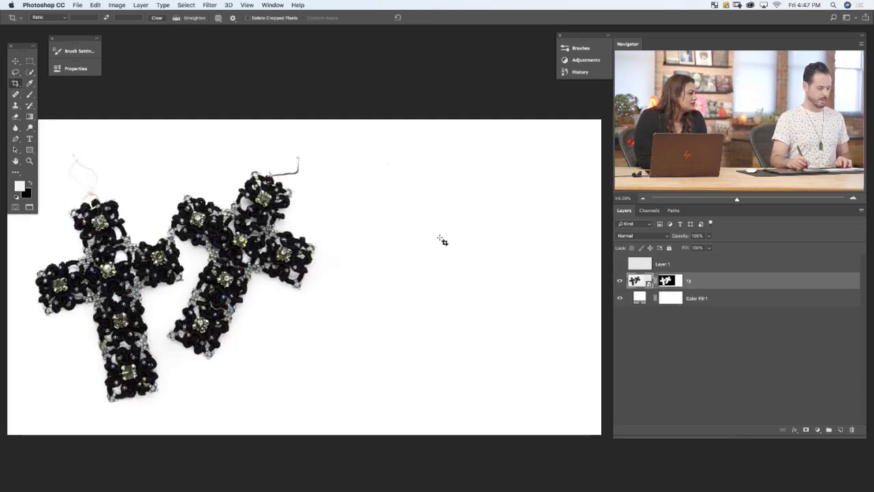
Add a short centred line of text in the blank white area beside the earrings.
key("t")
left_click(413, 241)
key("Escape")
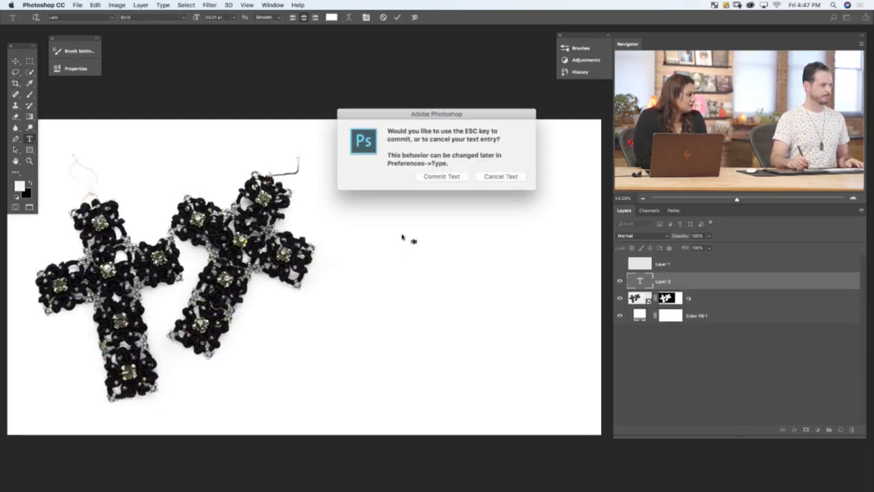
left_click(487, 175)
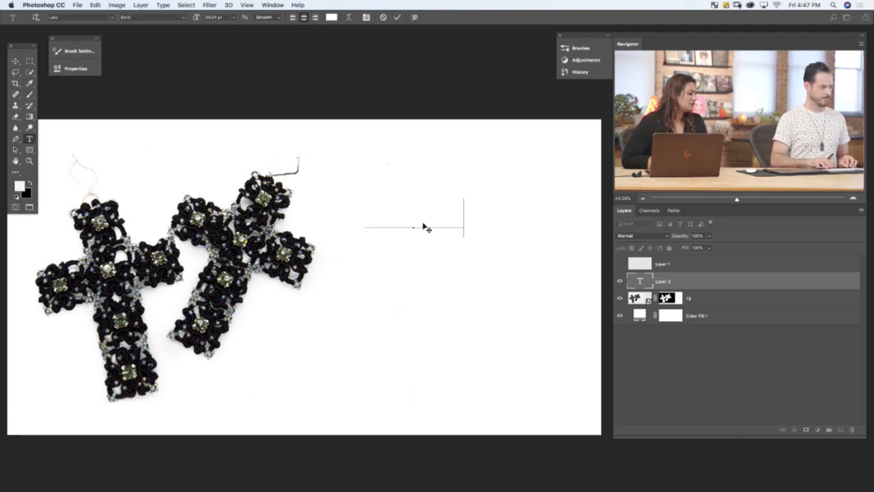
key("super+t")
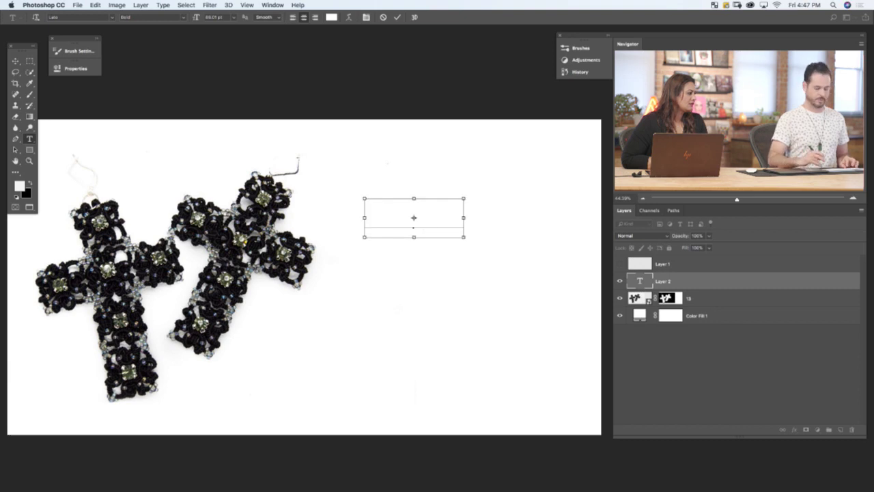
key("Return")
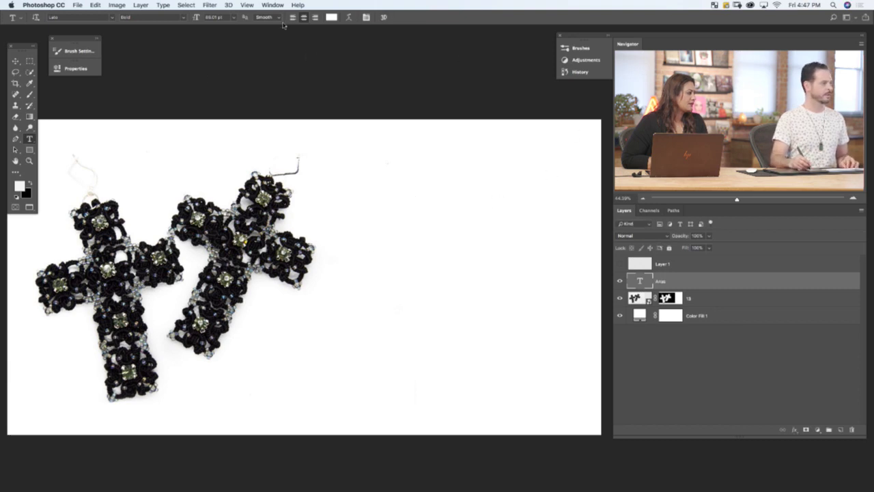
Show the Character settings and set the text layer's colour to #101010.
left_click(272, 5)
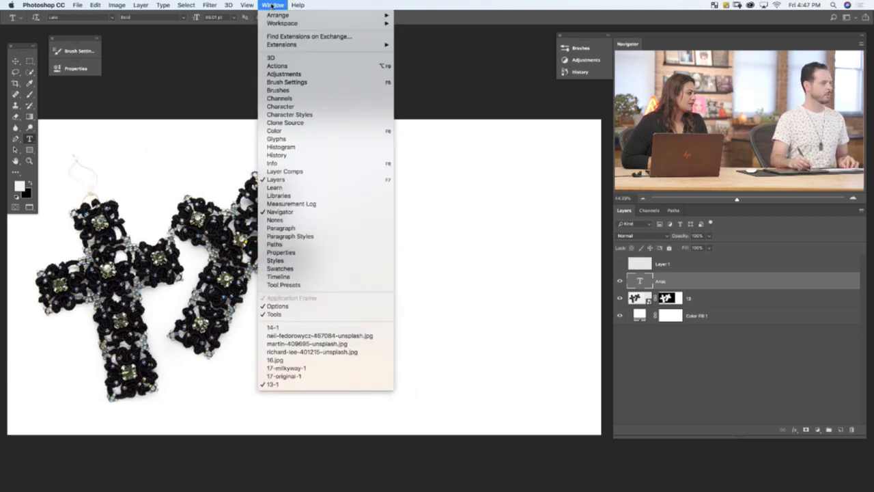
left_click(298, 107)
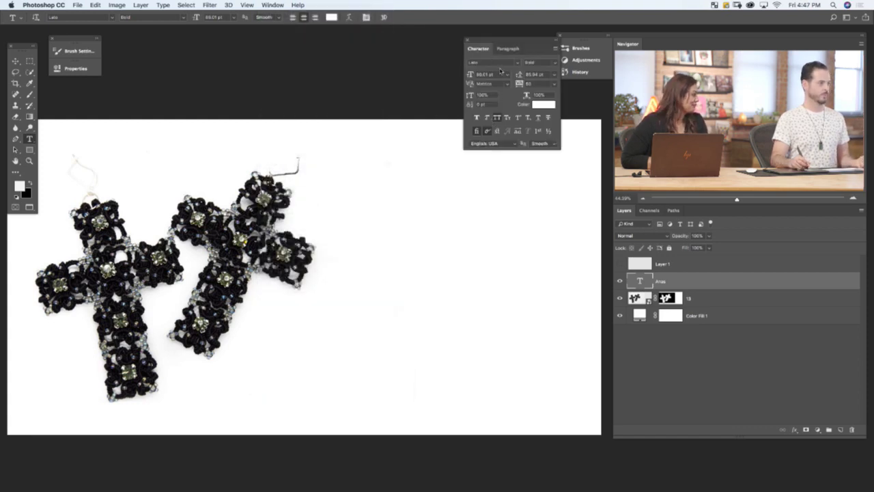
left_click(543, 105)
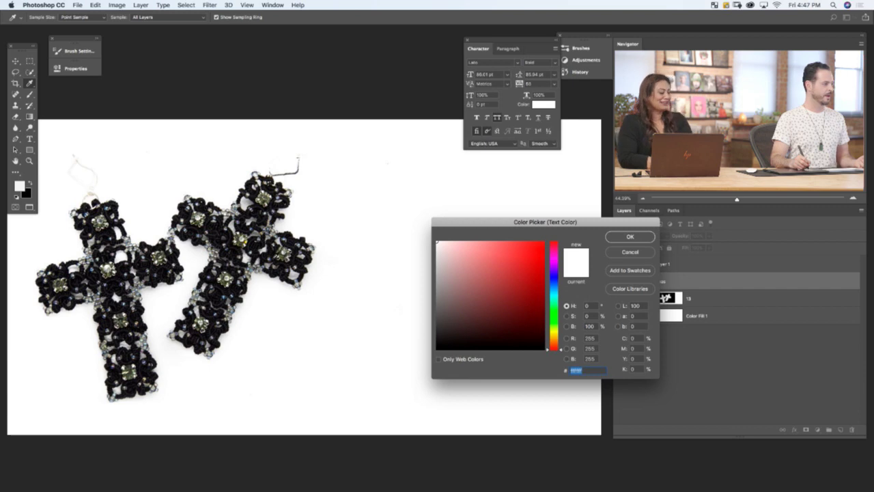
type("101010")
left_click(626, 237)
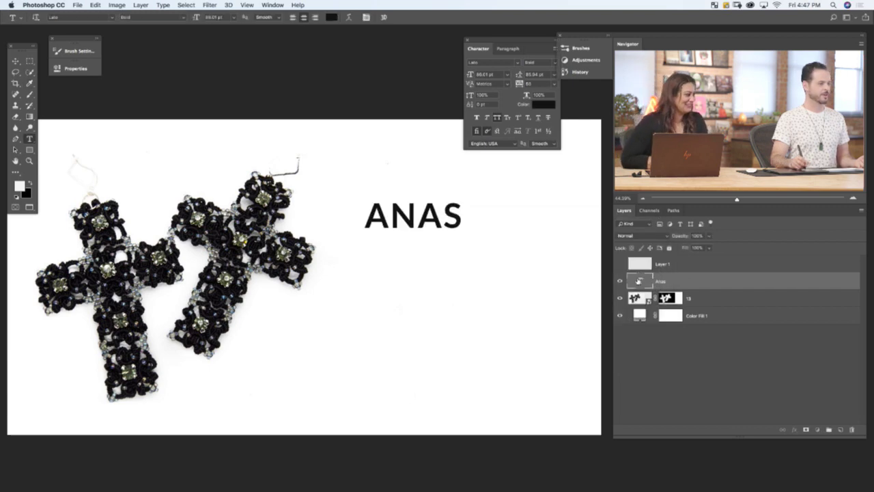
Replace the text layer's wording with "BOZE MILE" and commit it.
double_click(638, 281)
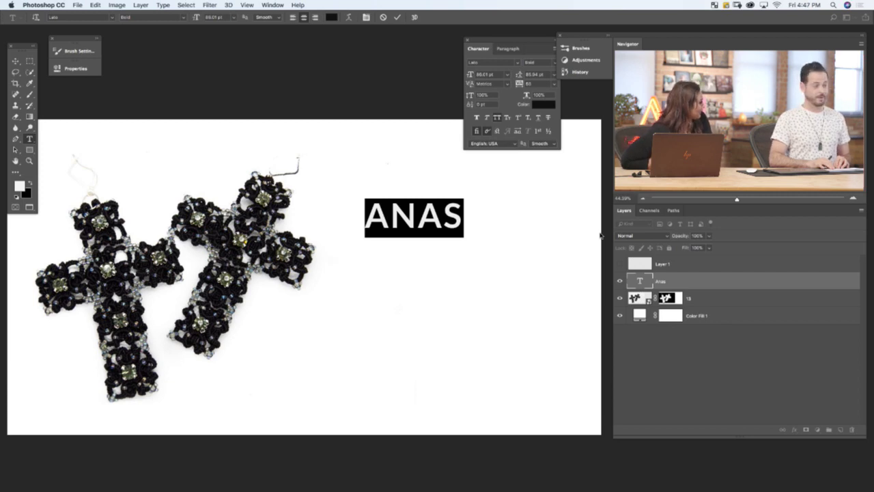
type("BOZE")
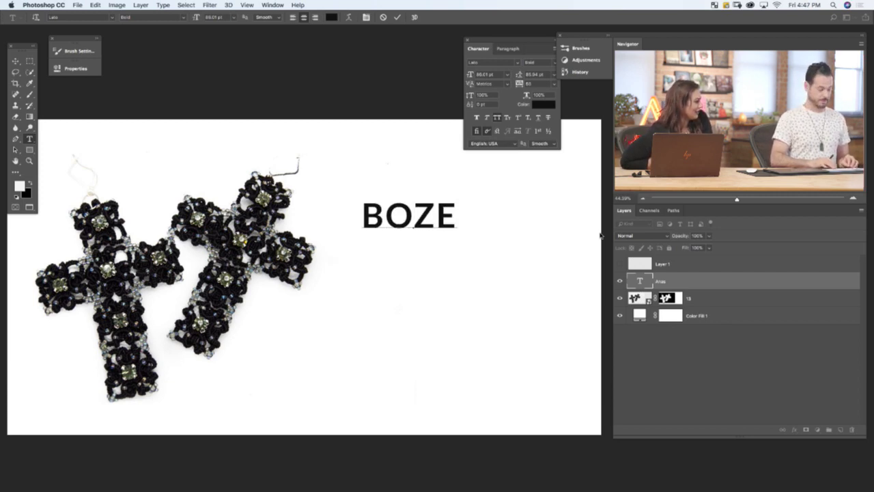
type(" MILE")
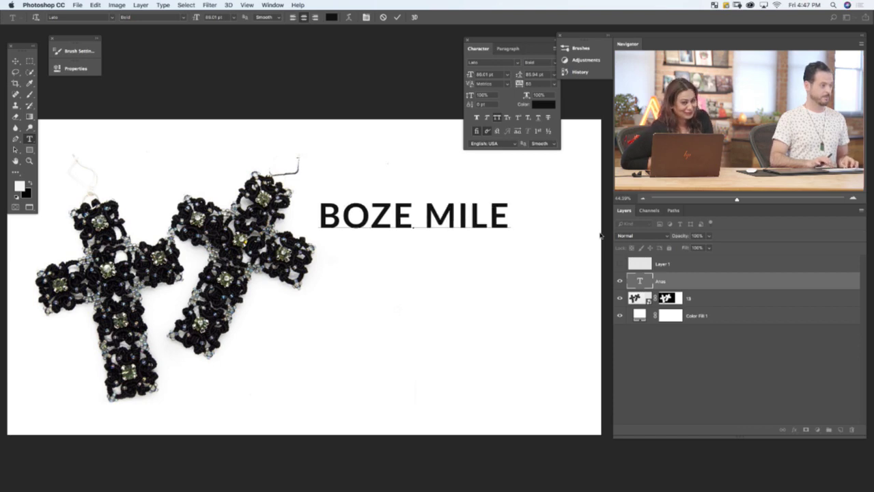
key("super+Return")
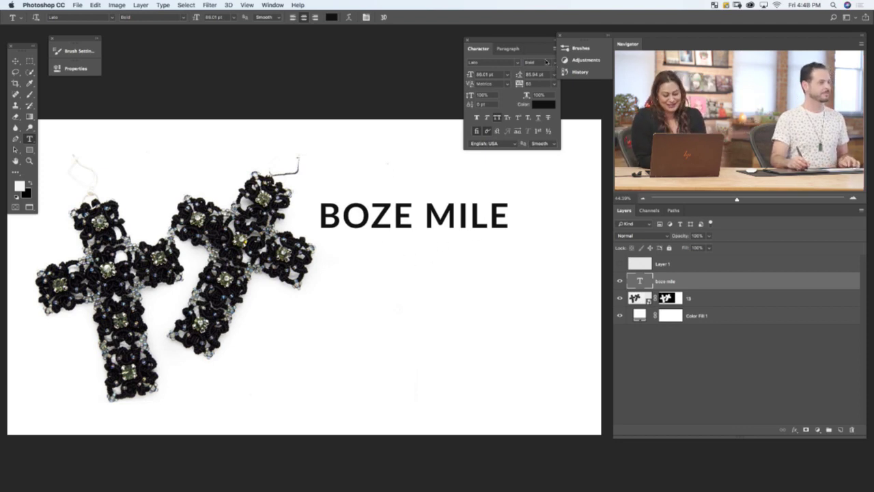
Set the BOZE MILE text to Lato Black at 21.01 pt with tracking of 2430.
left_click_drag(504, 41, 478, 38)
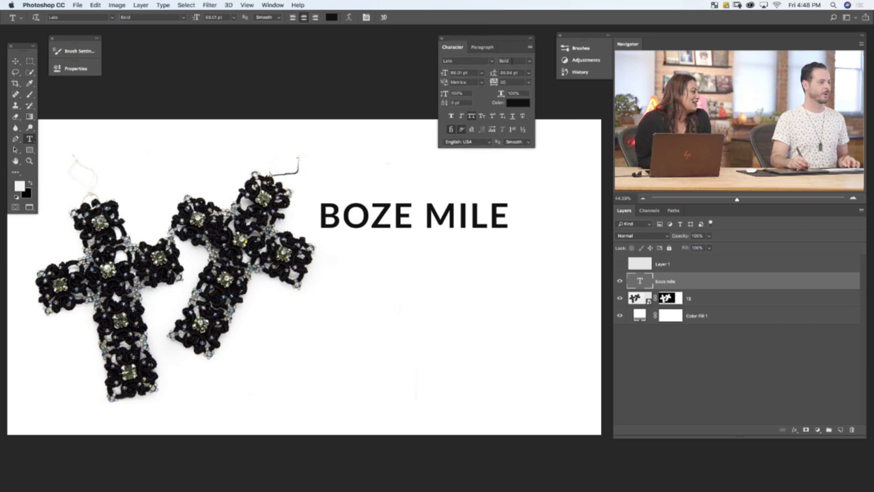
left_click(529, 64)
left_click(512, 163)
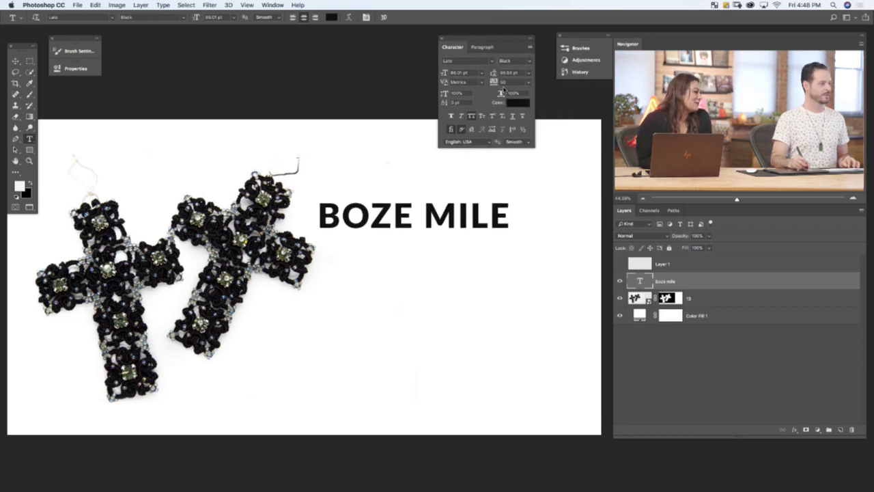
mouse_move(493, 83)
left_mouse_down()
mouse_move(507, 82)
mouse_move(495, 82)
left_mouse_up()
mouse_move(442, 74)
left_mouse_down()
mouse_move(423, 74)
mouse_move(442, 74)
left_mouse_up()
left_click_drag(497, 82, 508, 83)
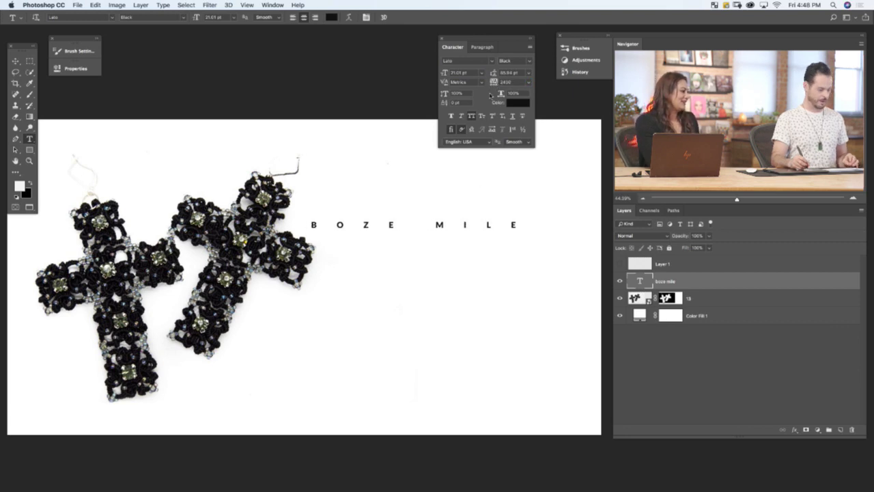
Move the BOZE MILE text down into the lower part of the white area beside the earrings.
key("v")
left_click_drag(435, 300, 427, 419)
scroll(449, 409, "left", 2)
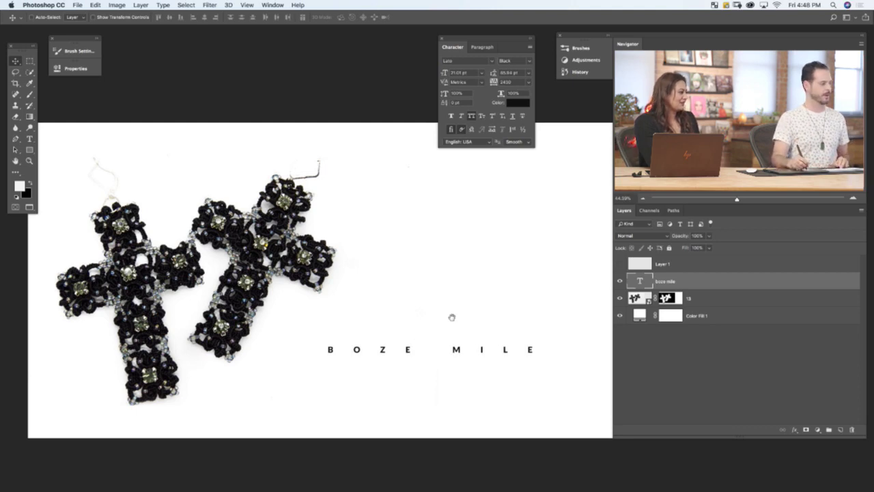
left_click_drag(452, 317, 441, 327)
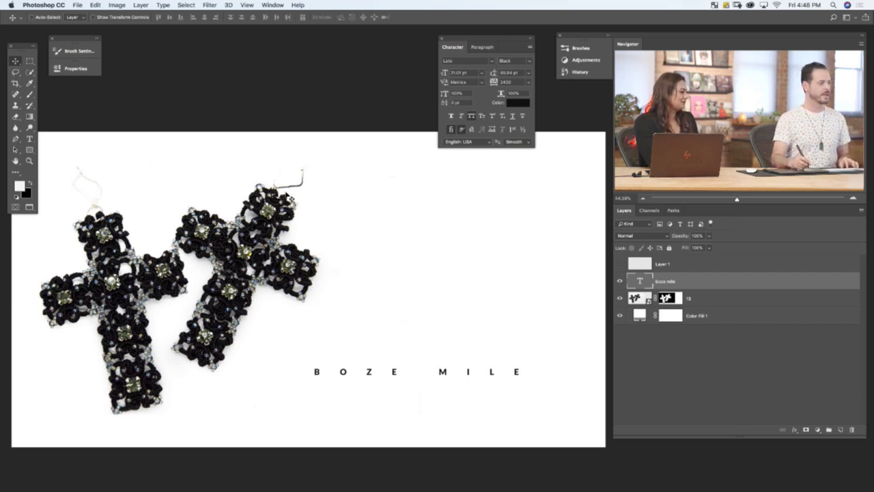
Recrop the canvas to a tall portrait format, about 0.56 times as wide as high, with blank space above the earrings.
key("super+space")
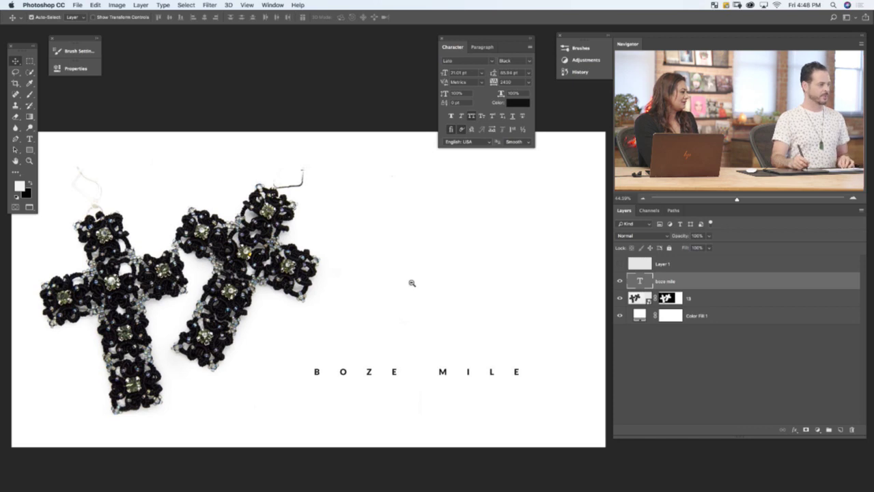
left_click(410, 283, "alt+super")
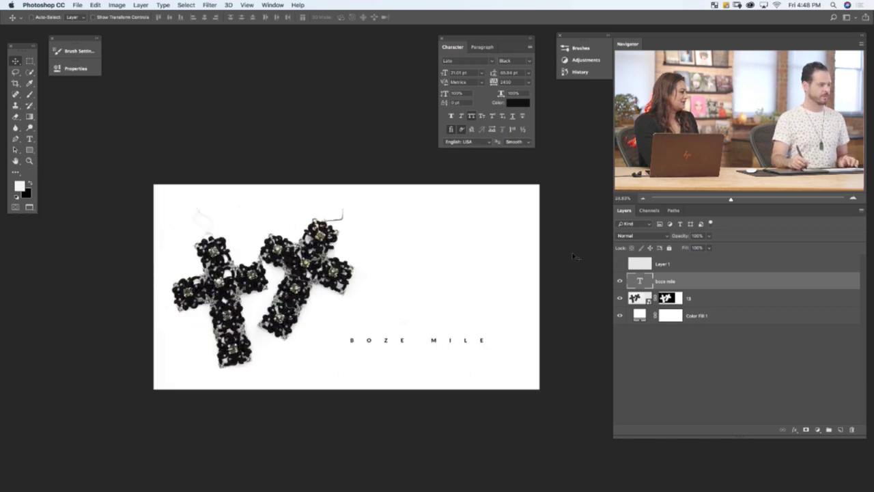
key("c")
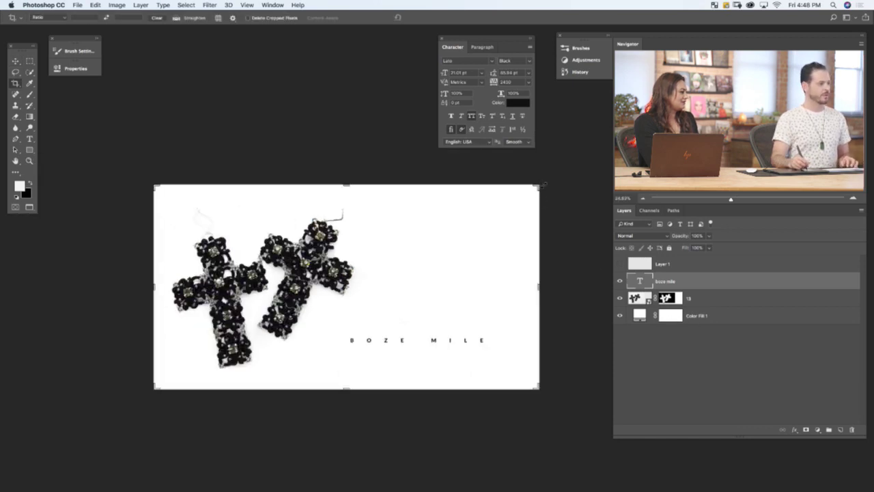
left_click_drag(543, 185, 453, 104)
key("Return")
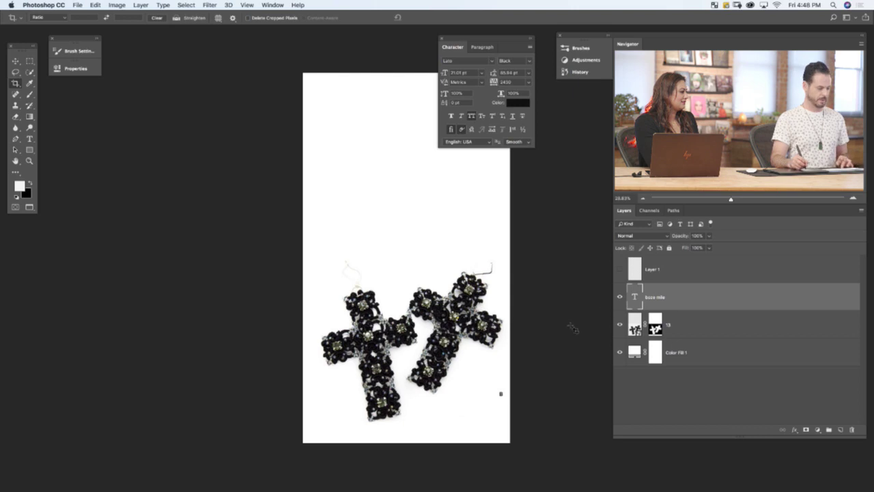
Move the BOZE MILE text to the blank space above the earrings and view the layout full screen on black.
key("v")
left_click_drag(490, 377, 338, 152)
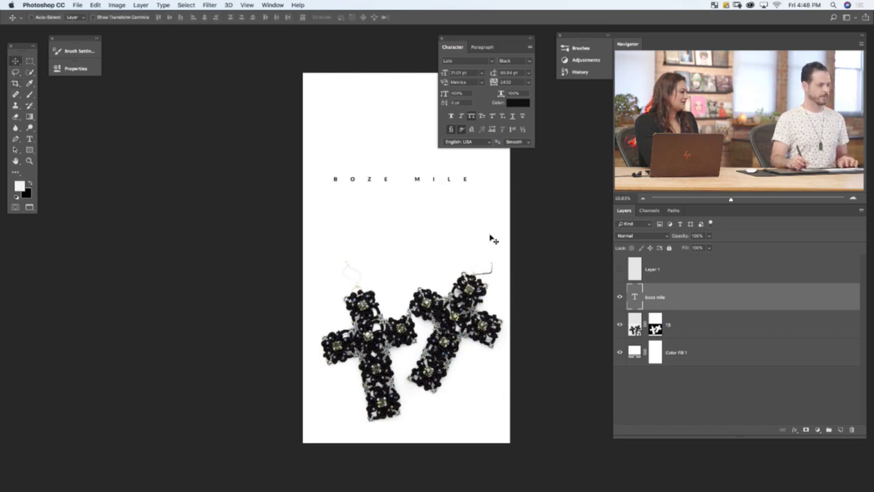
key("f")
key("f")
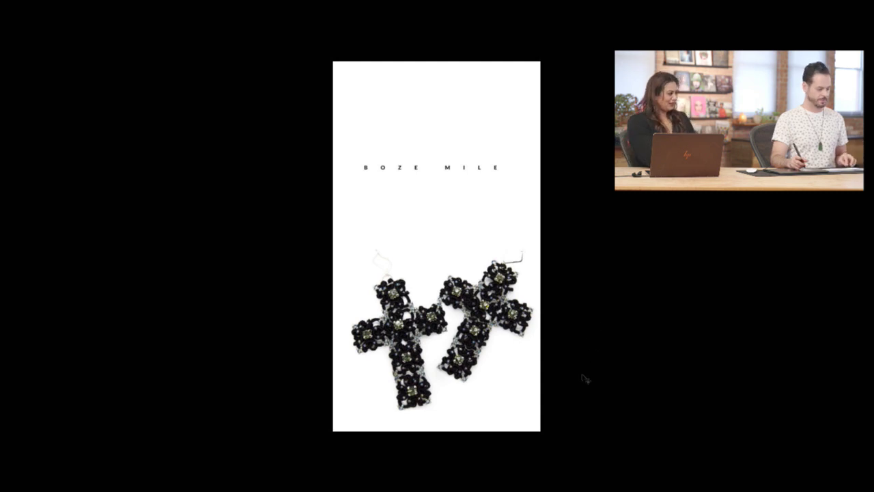
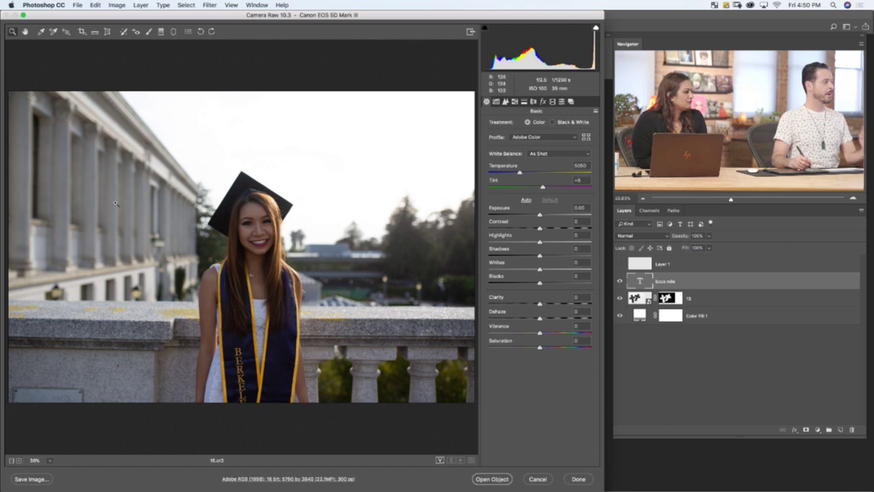
Correct the graduation portrait's white balance by sampling neutral grey on the shaded stone wall beside the woman.
left_click(41, 31)
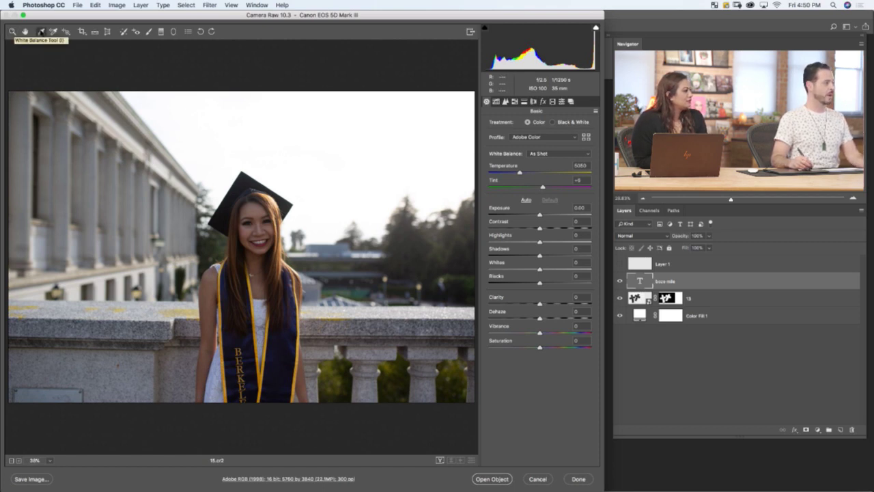
left_click(142, 326)
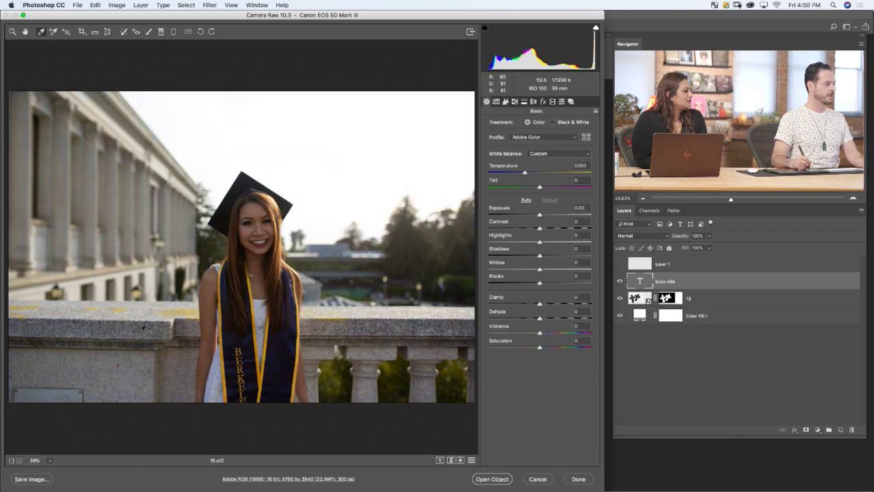
left_click(127, 326)
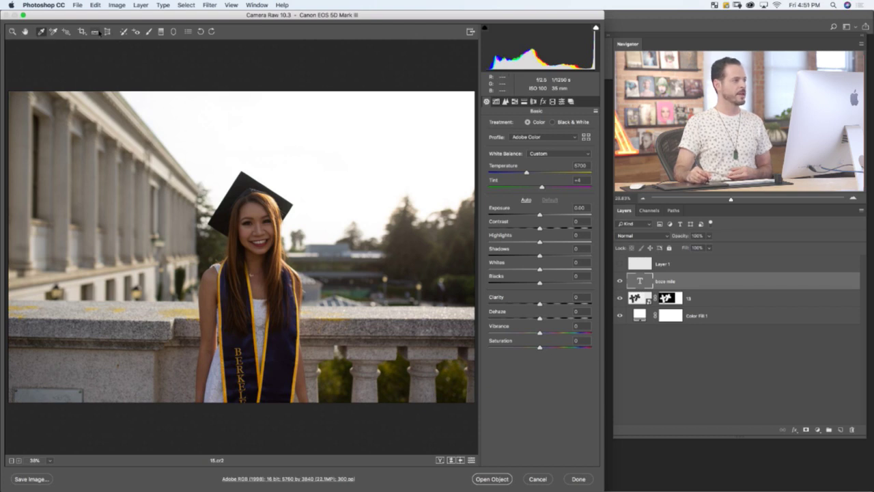
Straighten the graduation portrait along the top edge of the stone balustrade and apply the resulting crop.
left_click(95, 32)
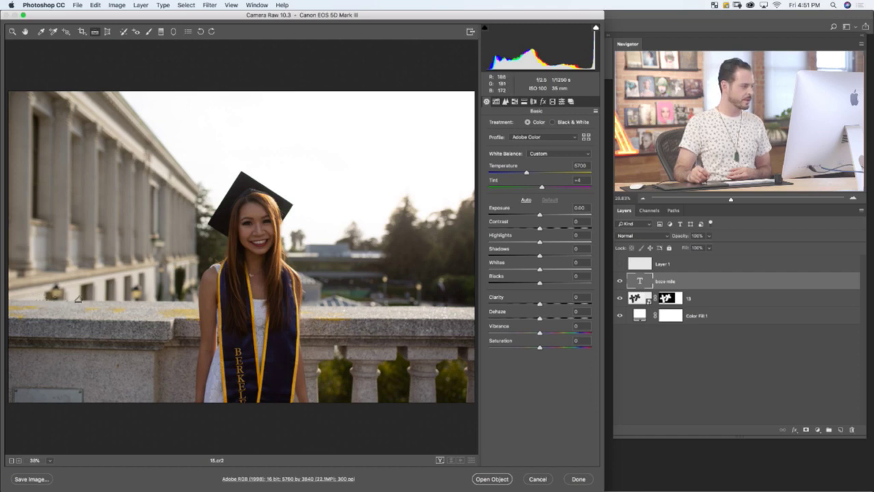
left_click_drag(444, 301, 466, 307)
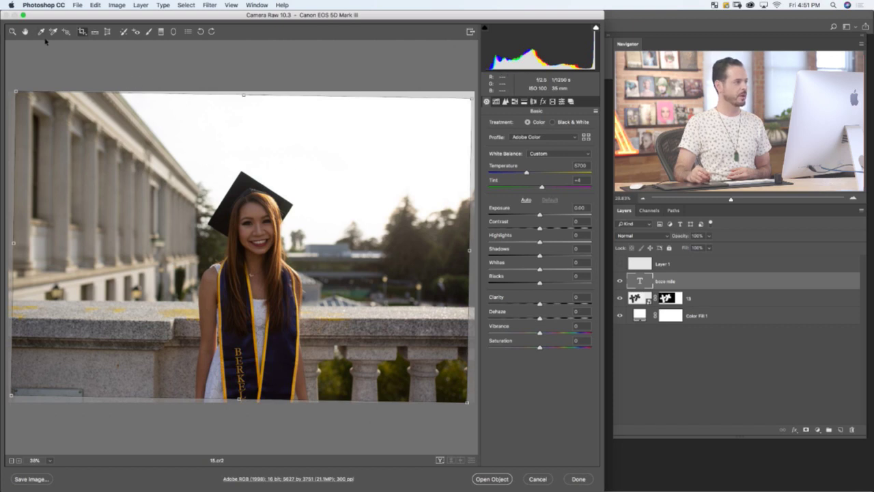
left_click(25, 31)
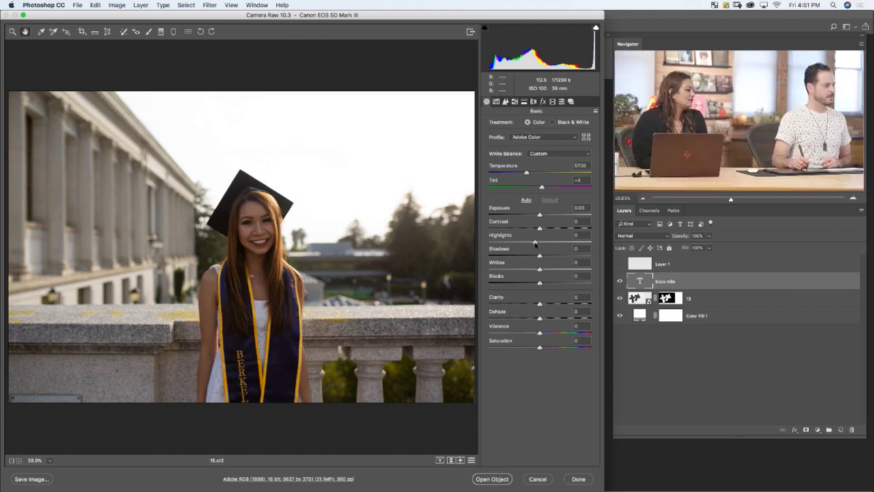
Try Highlights at -100 on the whole portrait, and reset the slider to 0.
left_click_drag(534, 243, 489, 242)
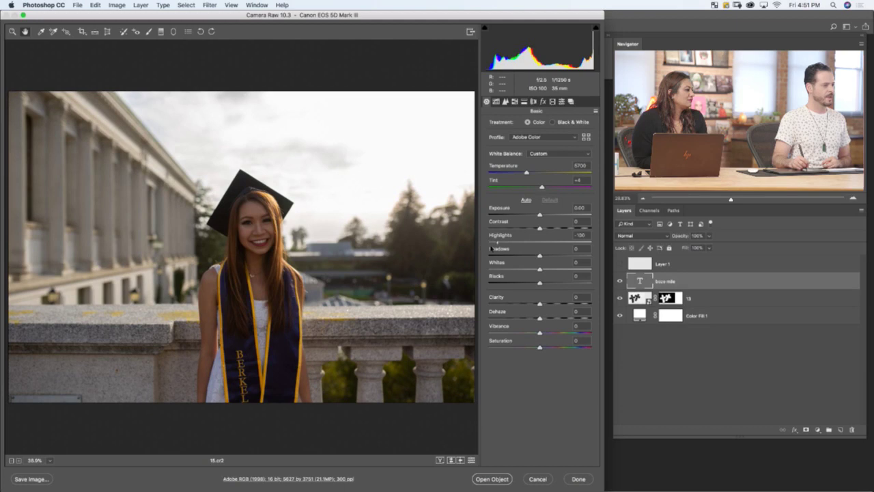
double_click(489, 243)
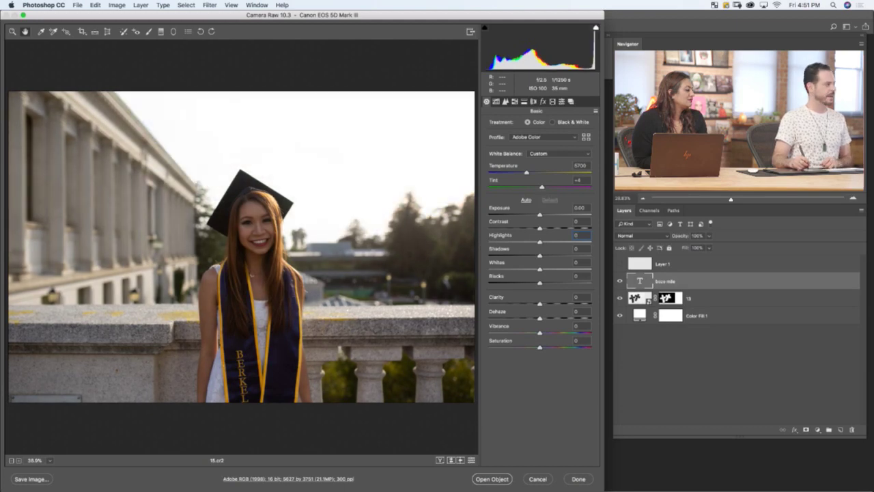
Start the Adjustment Brush on the graduation portrait and reset its local correction settings.
left_click(148, 31)
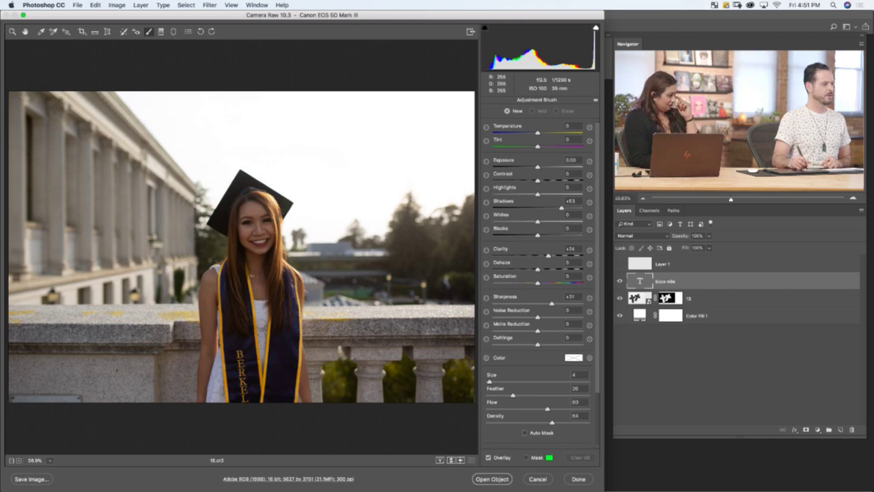
left_click(596, 100)
left_click(605, 120)
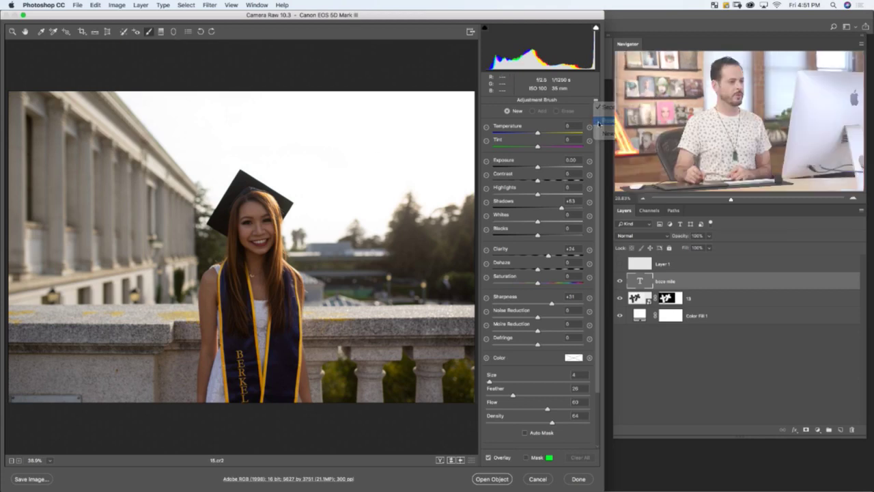
Brush a new adjustment over the sky above the trees with the green mask shown, and set the brush Feather to 55.
key("bracketright")
key("bracketright")
key("bracketright")
key("bracketright")
key("bracketright")
key("bracketright")
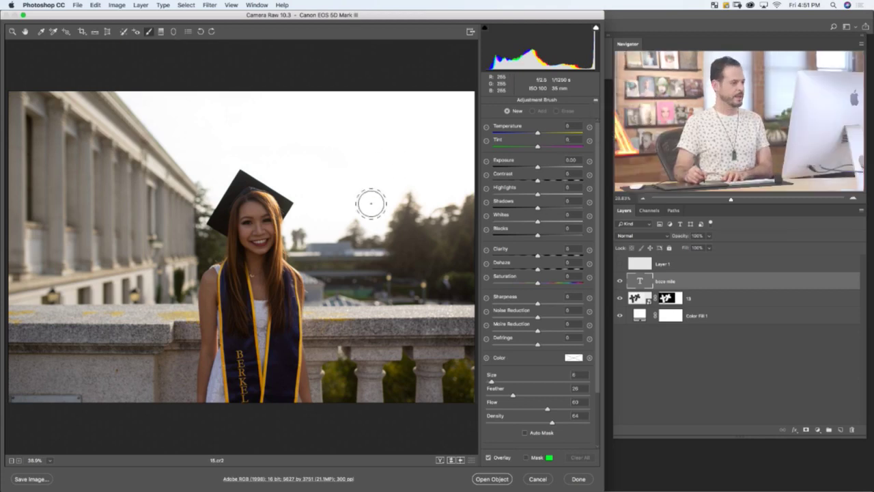
left_click_drag(373, 218, 388, 195)
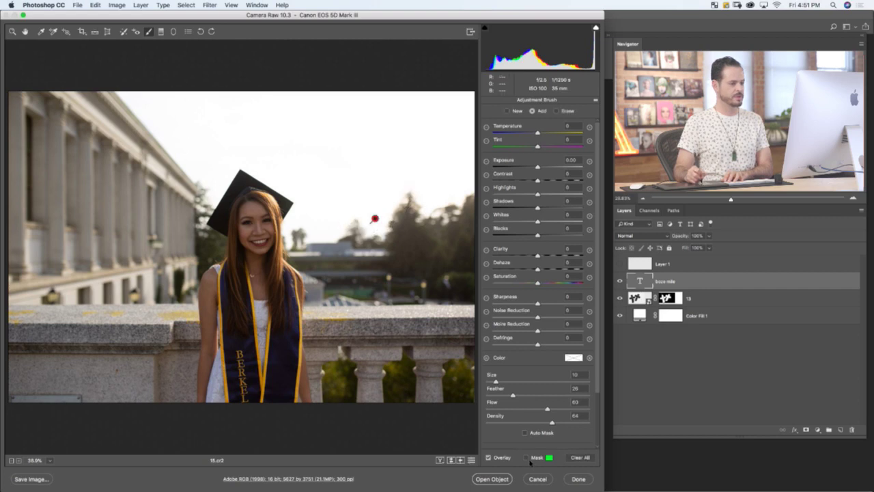
key("y")
mouse_move(443, 199)
left_mouse_down()
mouse_move(464, 171)
mouse_move(453, 161)
left_mouse_up()
key("bracketright")
key("bracketright")
key("bracketright")
key("bracketright")
mouse_move(513, 394)
left_mouse_down()
mouse_move(560, 395)
mouse_move(544, 395)
left_mouse_up()
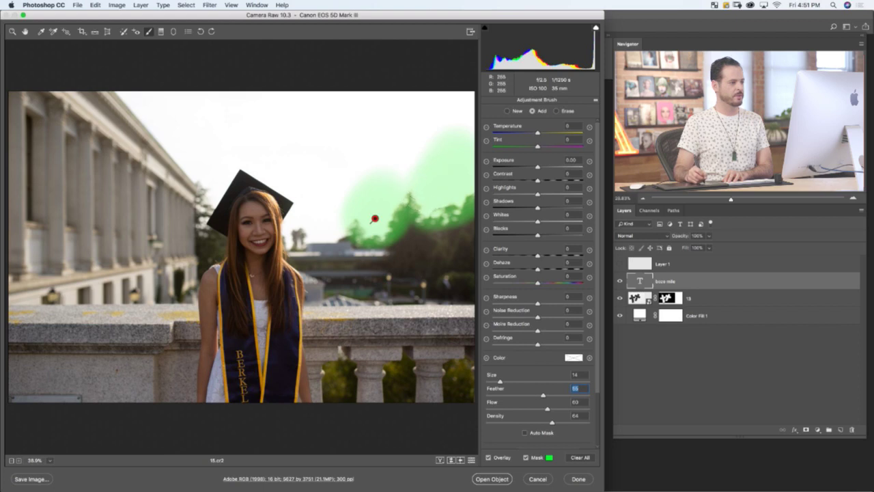
Extend the brushed mask across the rest of the sky, along the building's roofline and around the graduation cap.
mouse_move(410, 157)
left_mouse_down()
mouse_move(471, 125)
mouse_move(204, 88)
mouse_move(171, 104)
mouse_move(230, 161)
mouse_move(310, 149)
mouse_move(355, 188)
left_mouse_up()
key("bracketleft")
key("bracketleft")
key("bracketleft")
mouse_move(208, 195)
left_mouse_down()
mouse_move(199, 218)
mouse_move(205, 243)
left_mouse_up()
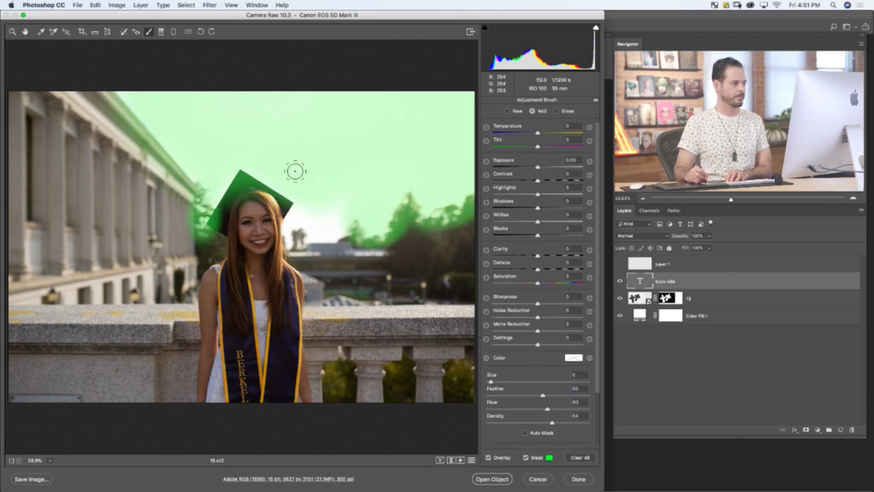
Fill the unmasked strip of sky between the woman's hair and the distant trees using a smaller brush.
key("bracketleft")
key("bracketleft")
key("bracketleft")
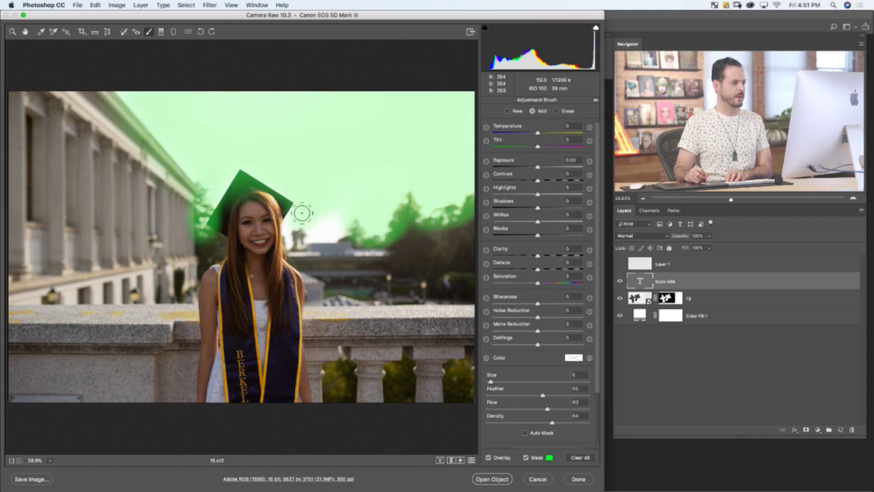
left_click_drag(288, 222, 298, 239)
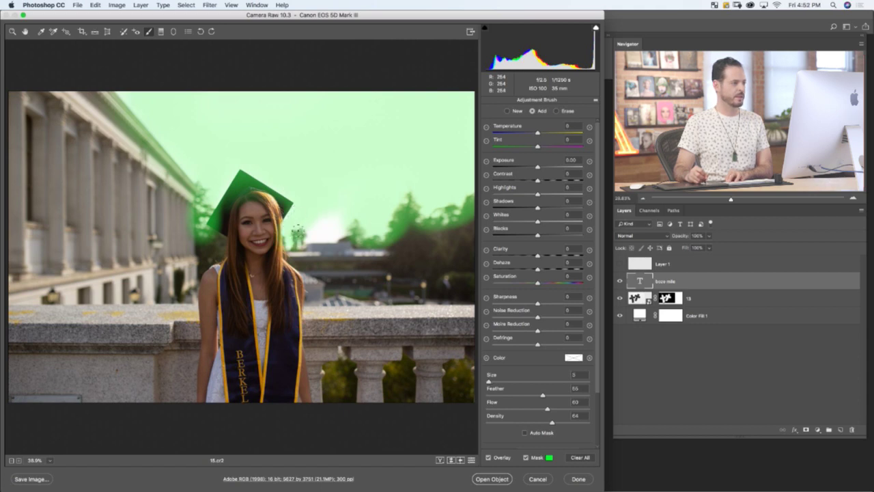
key("bracketright")
key("bracketright")
key("bracketright")
key("bracketright")
key("bracketright")
key("bracketright")
key("bracketright")
key("bracketright")
key("bracketright")
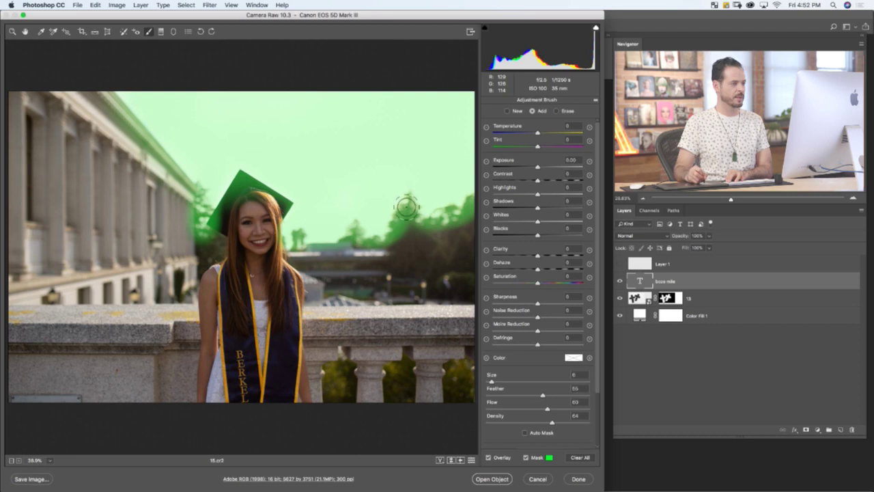
Set the brush to Feather 81, Flow 40 and Density 42, and softly mask the dark trees behind the balustrade.
left_click(575, 388)
left_click_drag(535, 414, 529, 412)
left_click(528, 411)
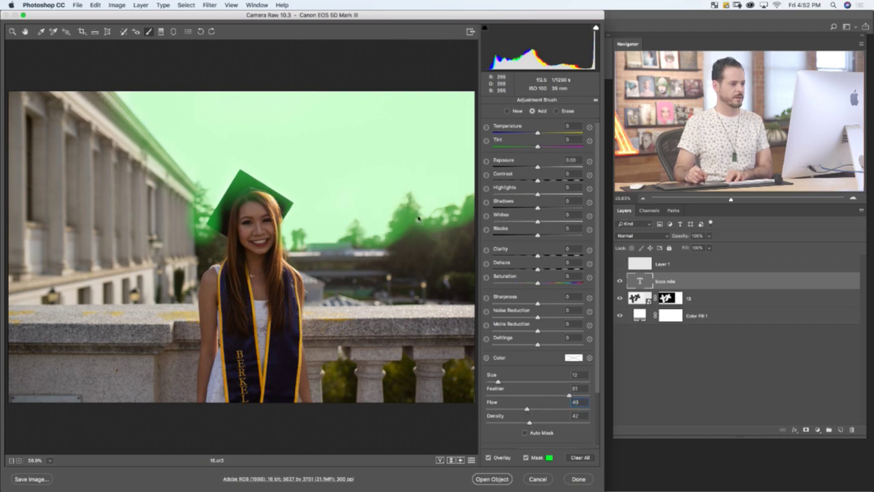
left_click_drag(393, 223, 432, 223)
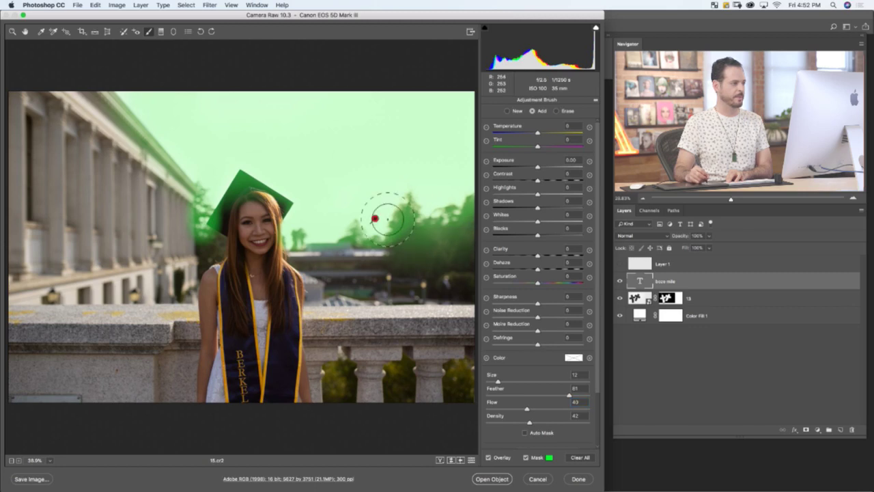
Spread the soft mask over the columned building and the background around the woman with a larger brush of about size 22.
key("bracketright")
key("bracketright")
key("bracketright")
key("bracketright")
key("bracketright")
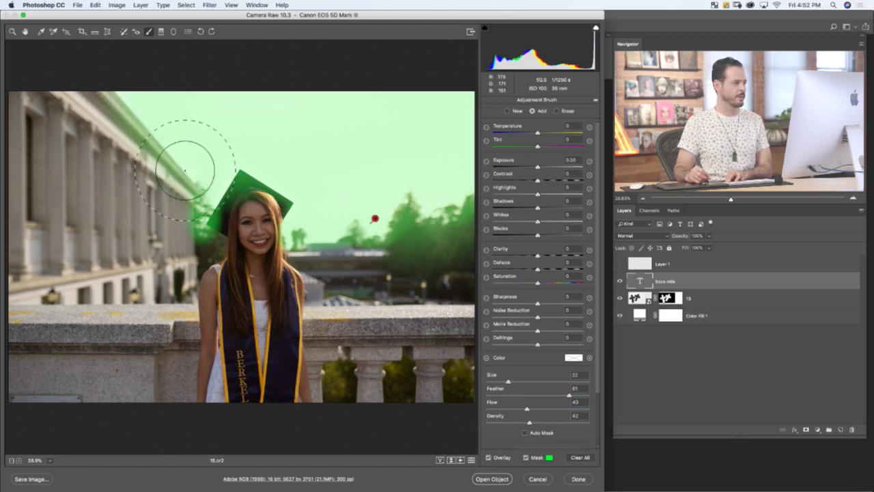
left_click_drag(118, 139, 172, 153)
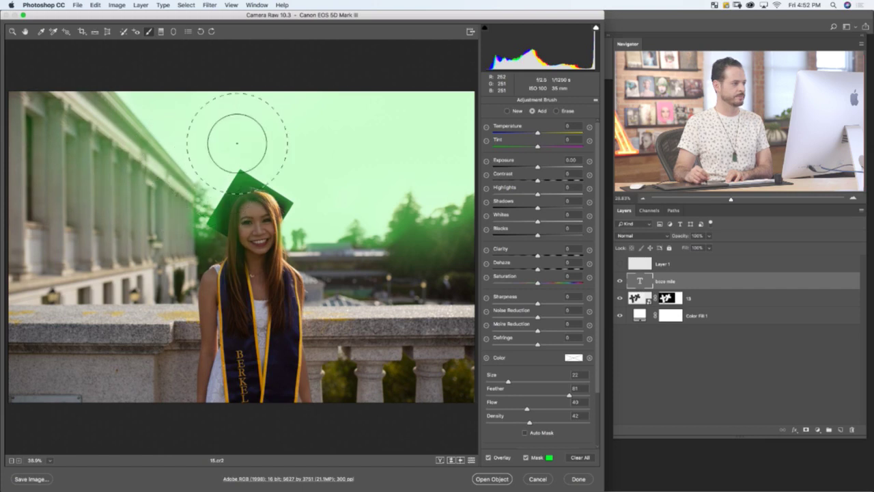
key("super+z")
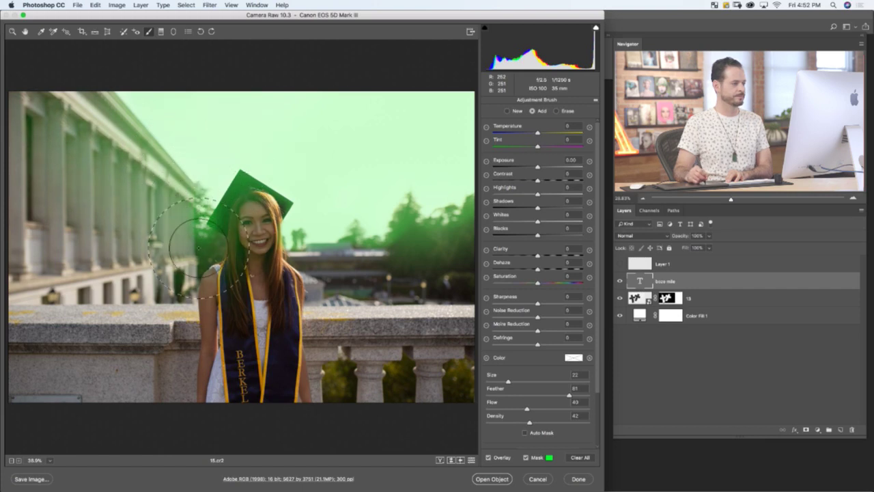
left_click(374, 219)
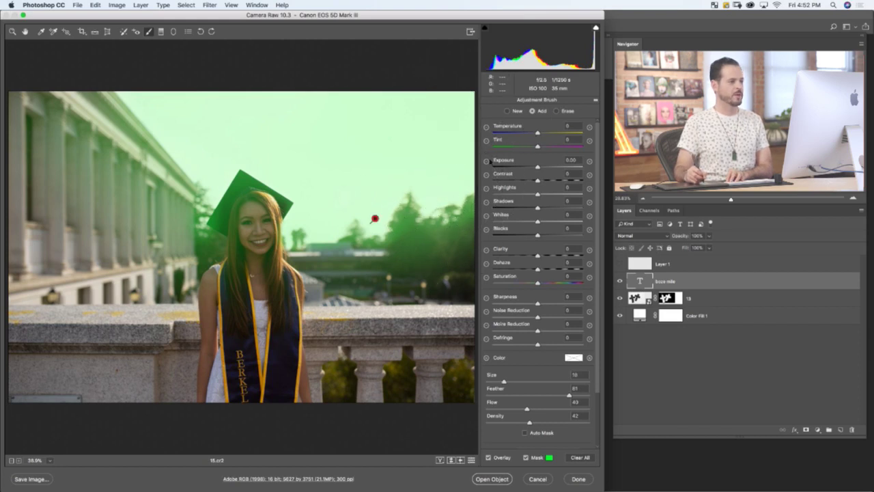
Erase the mask from the woman's face with a small brush of about size 7.
key("bracketleft")
key("bracketleft")
key("bracketleft")
key("bracketleft")
key("bracketleft")
key("alt")
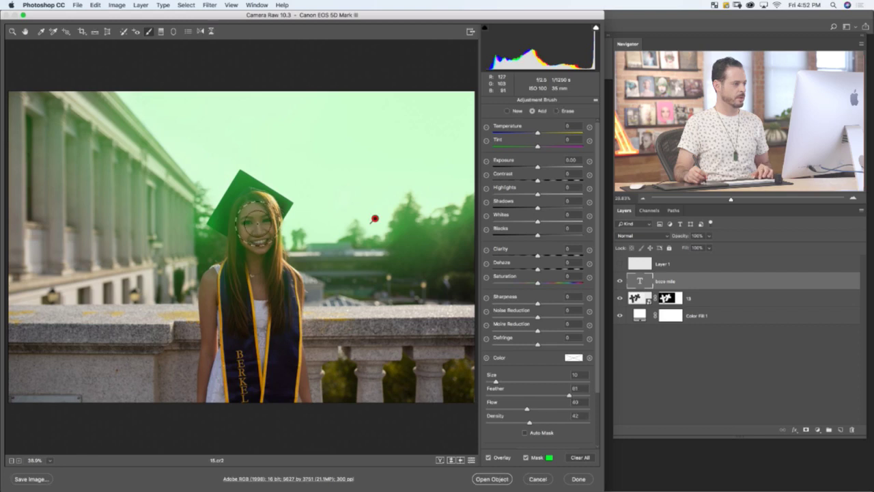
key("shift")
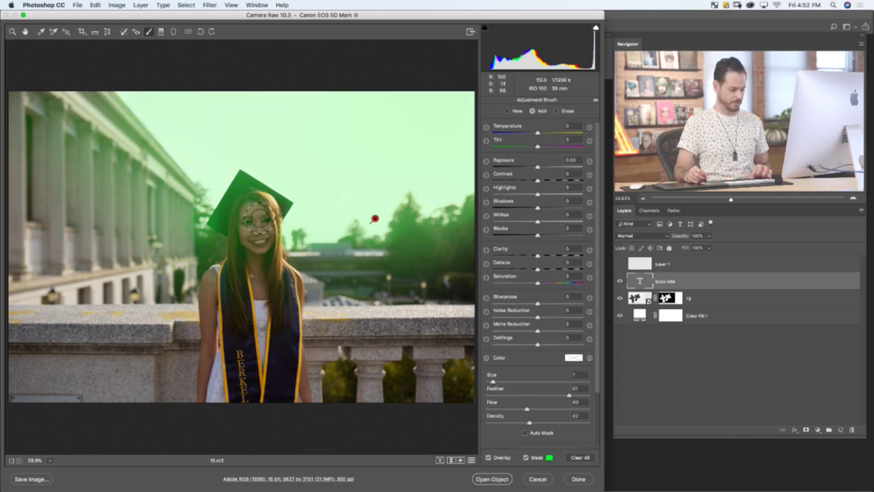
key("alt")
left_click_drag(252, 219, 251, 214)
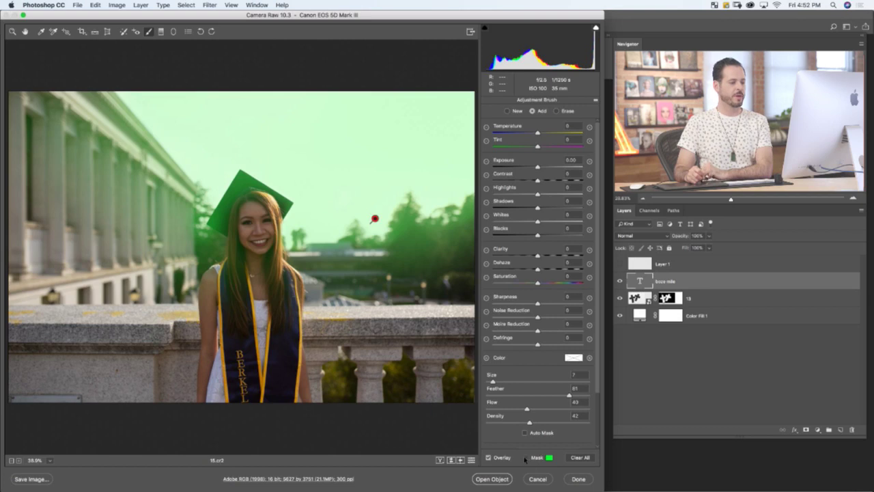
Hide the mask and pin overlays, and set the brushed area's Highlights to -91 and Temperature to +29.
key("y")
key("v")
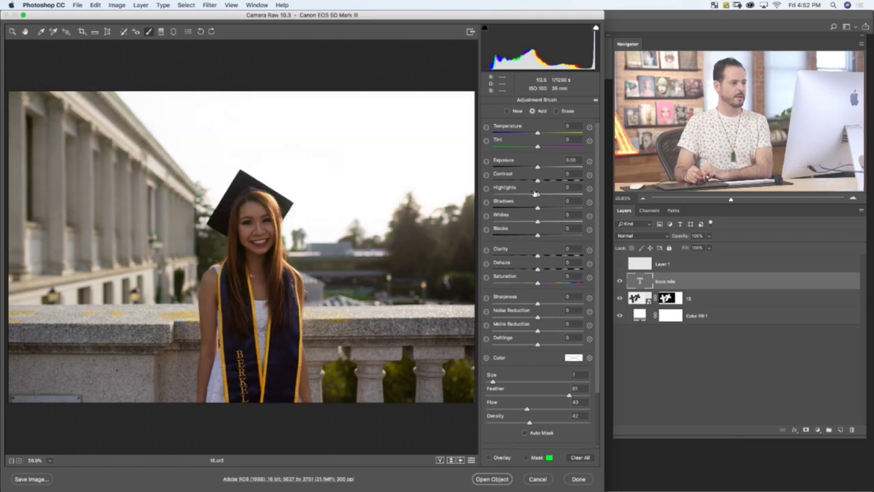
left_click_drag(530, 196, 497, 196)
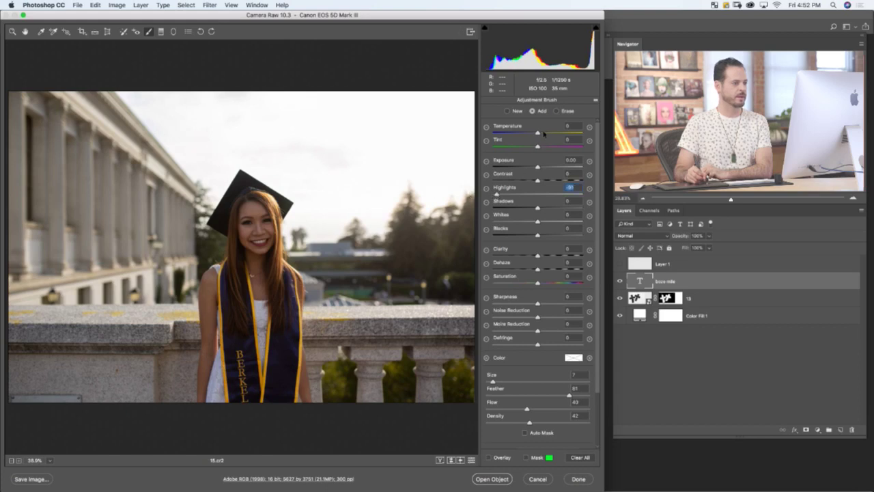
left_click_drag(541, 135, 485, 139)
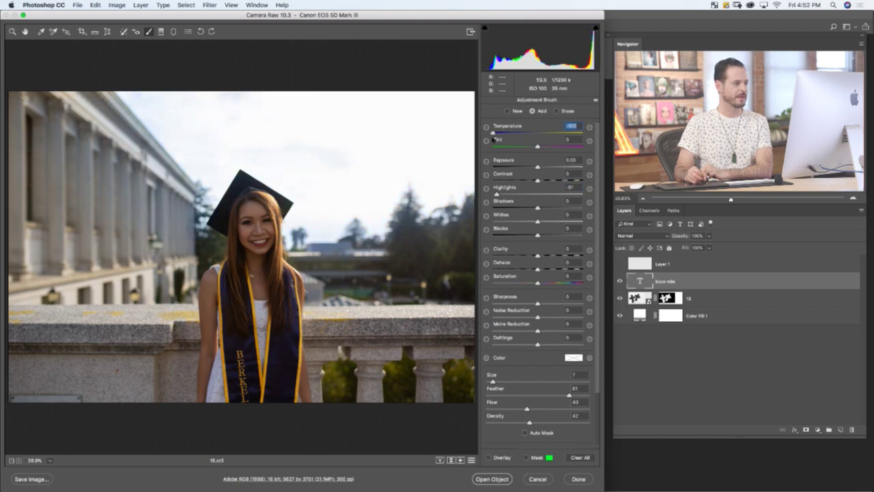
left_click_drag(484, 139, 551, 141)
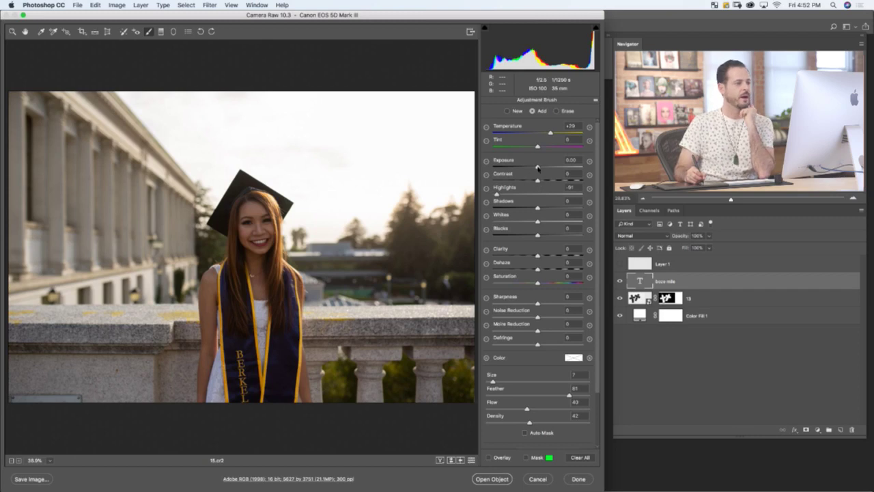
Try Exposure -3.85 and Temperature -75 on the brushed area, and restore Temperature to +29 and Exposure to 0.
left_click_drag(538, 166, 494, 168)
left_click_drag(546, 135, 504, 135)
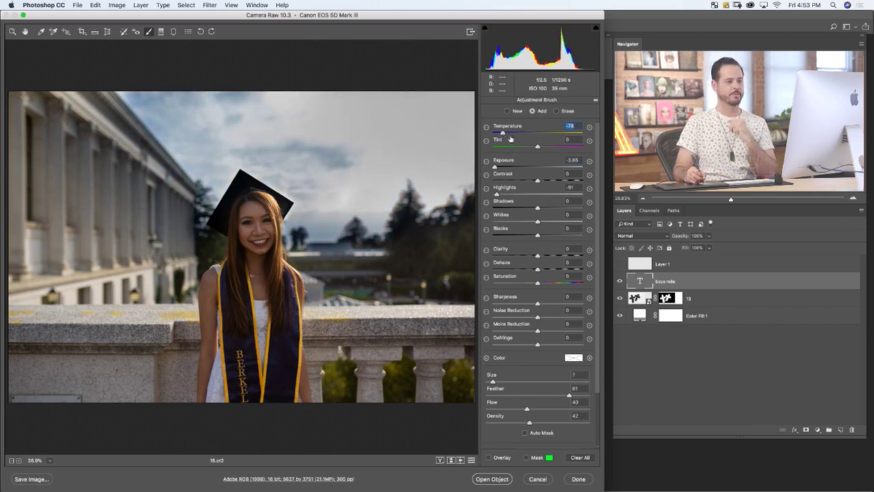
type("20")
key("Return")
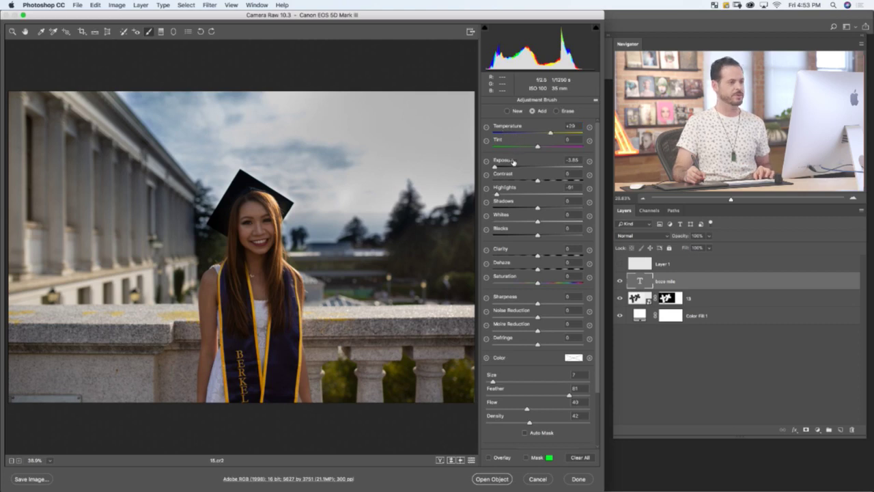
left_click(571, 160)
type("-3.85")
key("Return")
type("0")
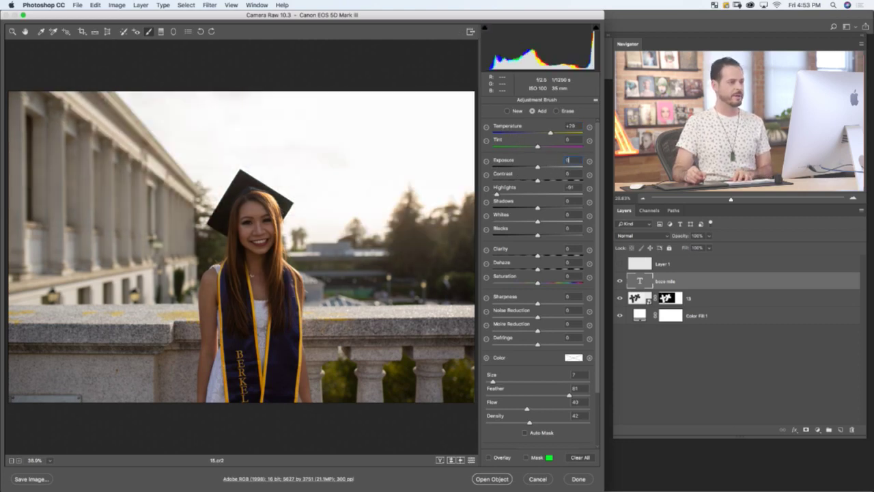
type("0")
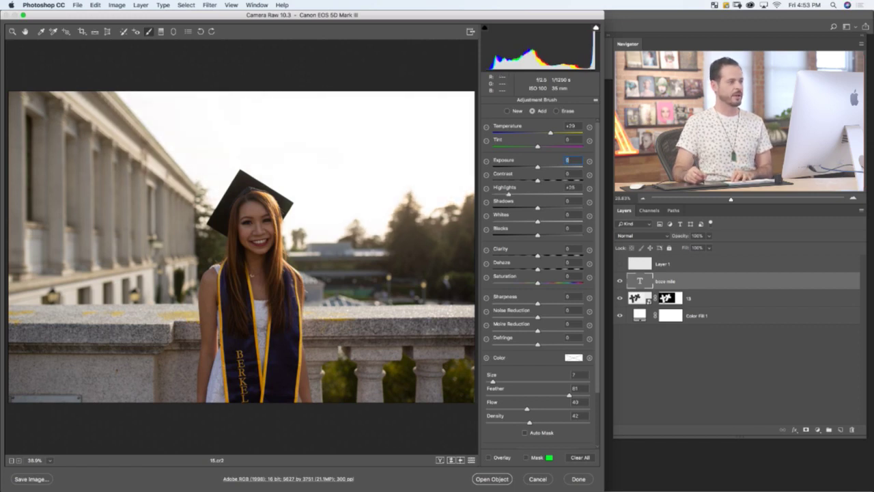
Set the brushed area's Highlights to -100, and try a higher Dehaze before returning it to 0.
key("Tab")
key("Tab")
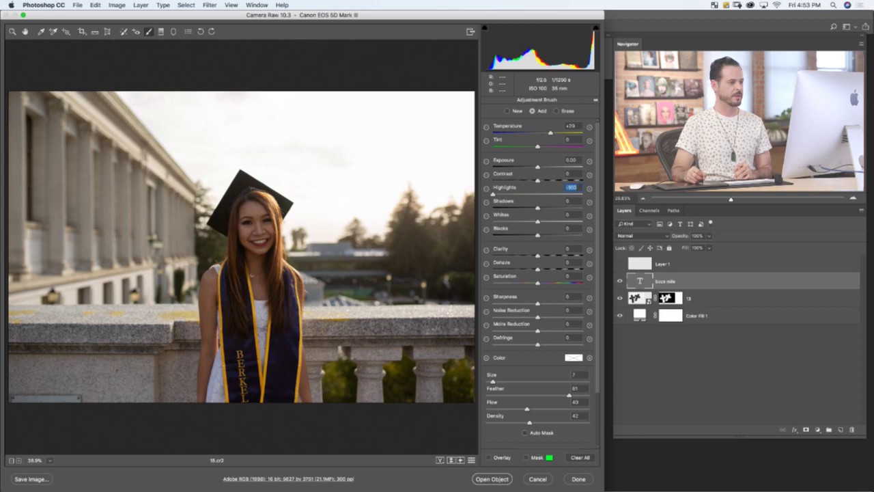
mouse_move(537, 269)
left_mouse_down()
mouse_move(560, 269)
mouse_move(545, 269)
left_mouse_up()
left_click(572, 262)
type("0")
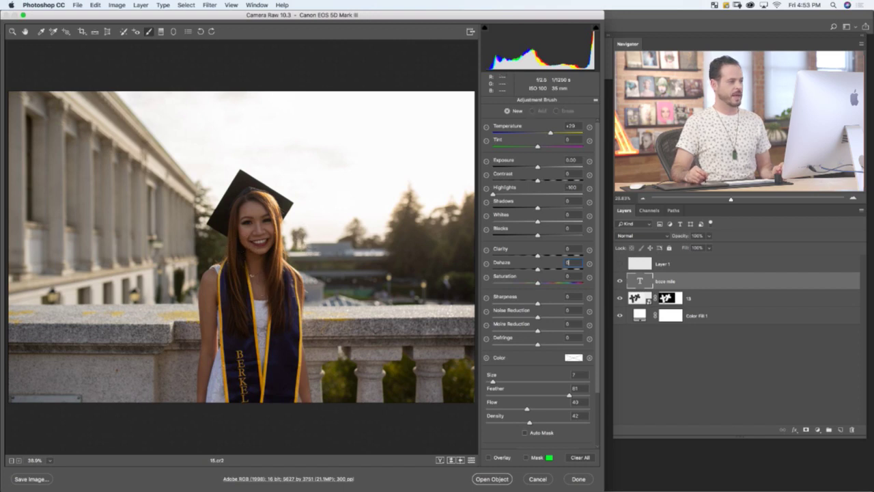
Open the Adjustment Brush options for a new local adjustment.
left_click(596, 100)
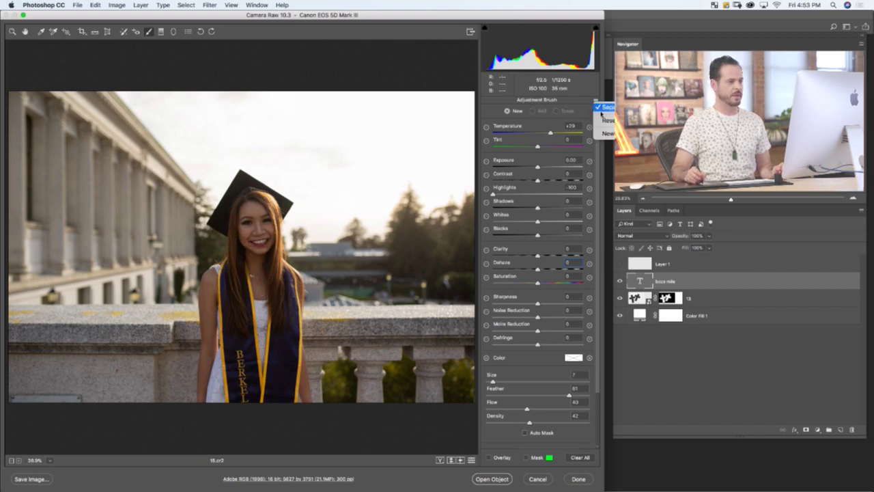
Reset the local corrections and paint a new Adjustment Brush mask over the woman's face and hair, with the mask shown.
left_click(608, 120)
left_click_drag(254, 232, 246, 250)
left_click(526, 457)
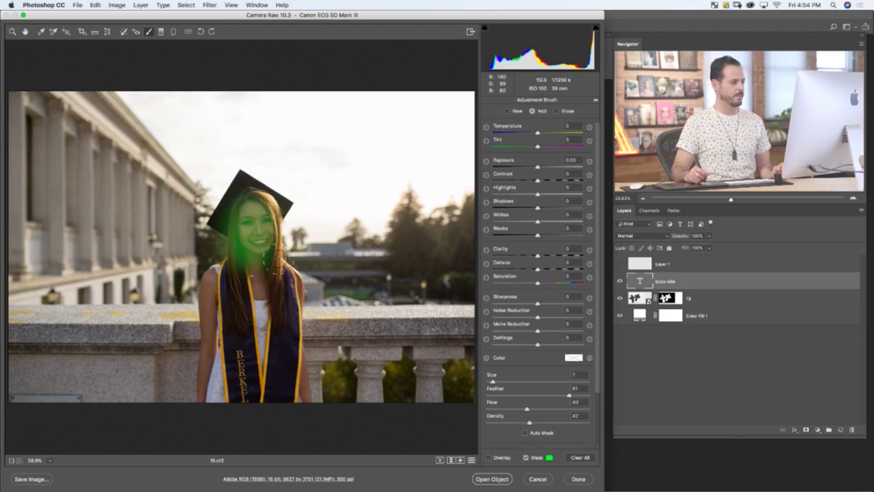
mouse_move(250, 226)
left_mouse_down()
mouse_move(236, 205)
mouse_move(260, 262)
mouse_move(262, 208)
left_mouse_up()
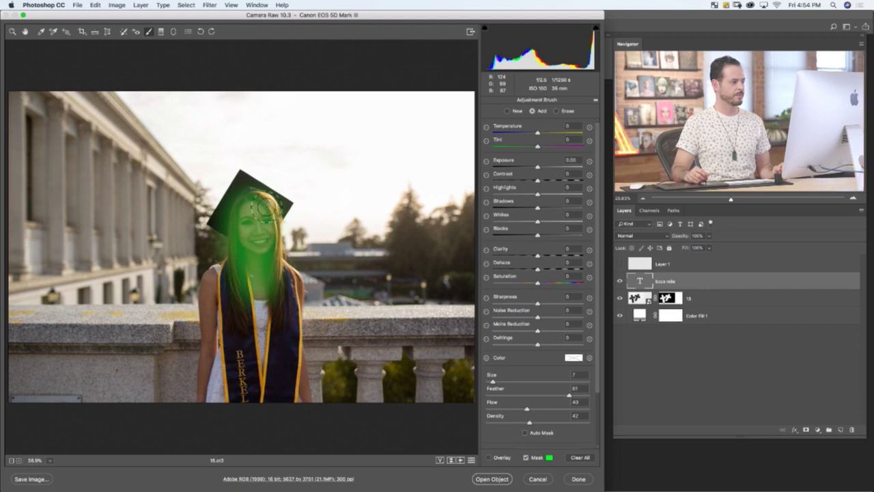
Extend the brush mask over both of the woman's arms and up to her chest, adapting the brush size.
key("bracketleft")
key("bracketleft")
key("bracketleft")
mouse_move(209, 308)
left_mouse_down()
mouse_move(209, 274)
mouse_move(197, 397)
left_mouse_up()
key("bracketright")
key("bracketright")
key("bracketleft")
mouse_move(300, 386)
left_mouse_down()
mouse_move(308, 408)
mouse_move(304, 290)
mouse_move(293, 273)
mouse_move(273, 304)
mouse_move(270, 291)
mouse_move(246, 321)
mouse_move(252, 295)
left_mouse_up()
Undo the last mask stroke on the chest and reduce the brush size to 4.
key("bracketright")
key("bracketright")
key("bracketright")
key("super+z")
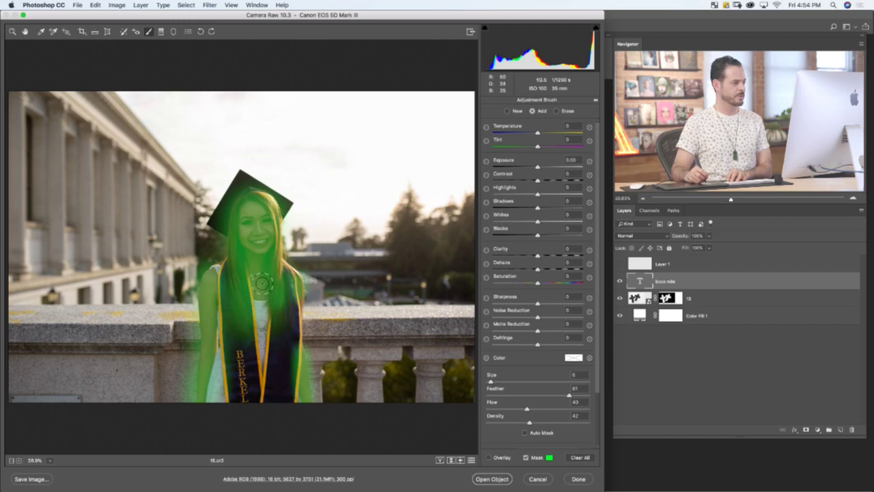
key("bracketleft")
key("bracketleft")
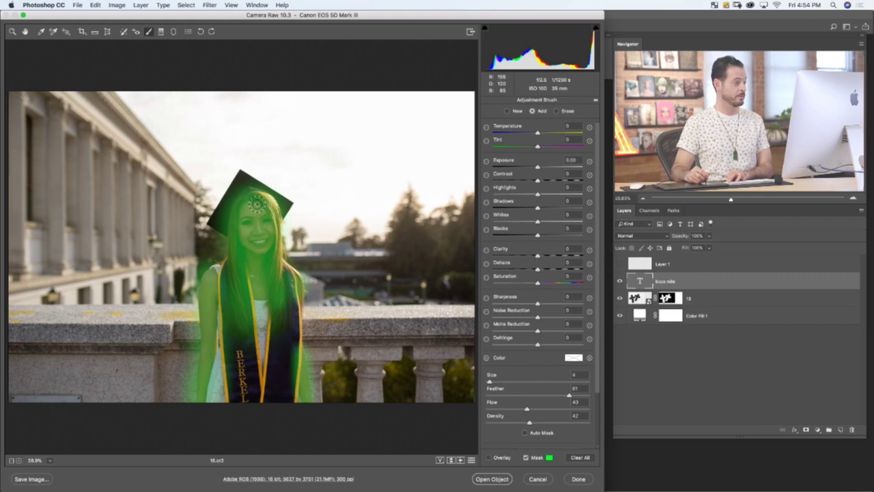
key("bracketright")
key("bracketright")
key("bracketright")
key("bracketleft")
key("bracketleft")
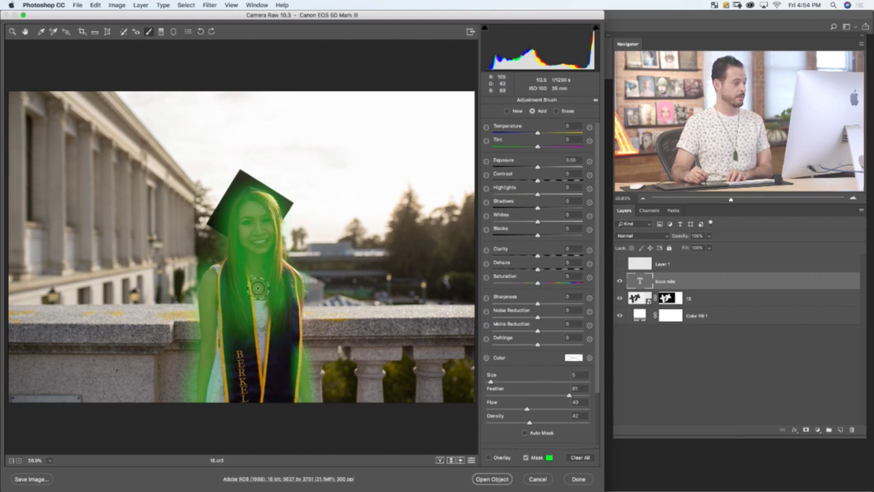
key("bracketleft")
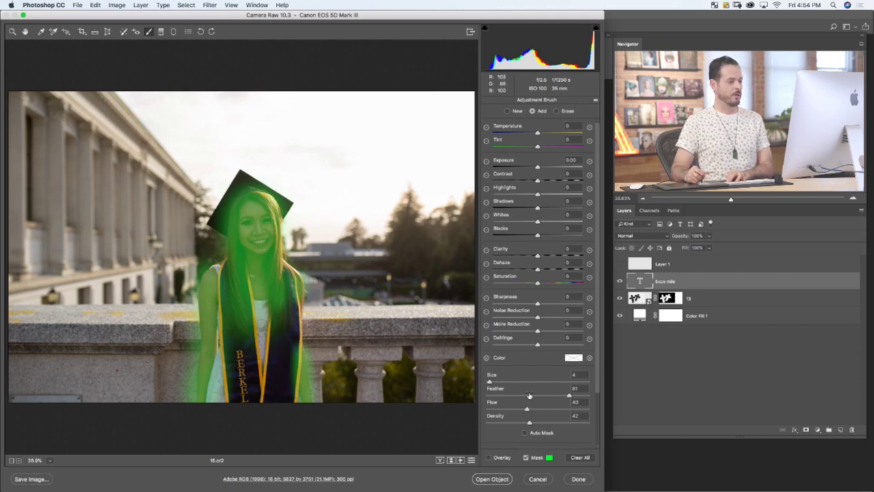
Hide the mask and set its corrections to Temperature +12, Tint -26, Exposure +0.66 and Clarity +15.
left_click(532, 461)
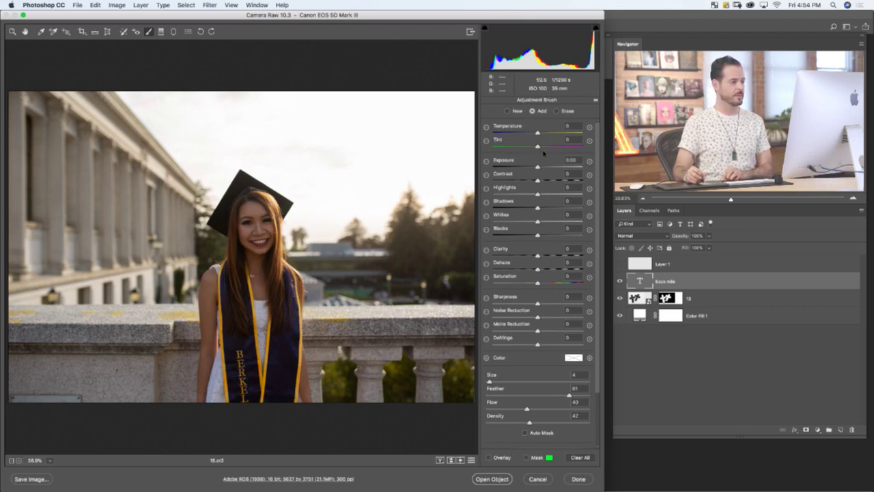
left_click_drag(497, 143, 492, 142)
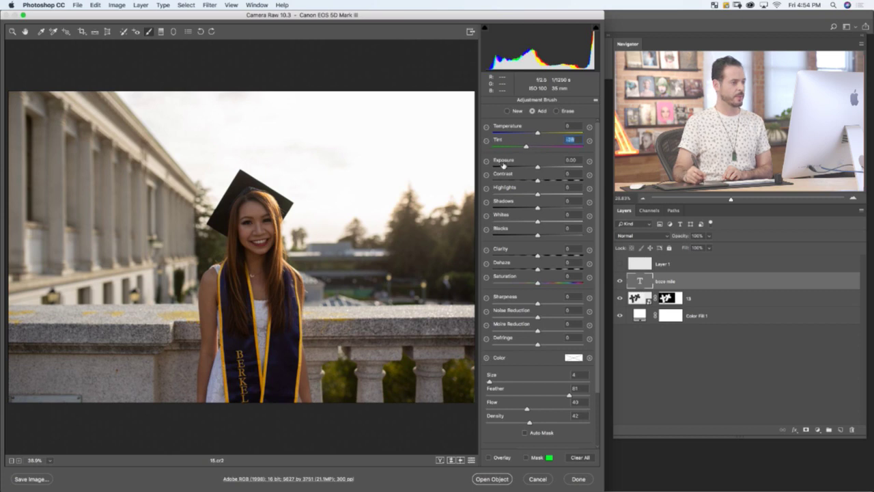
left_click_drag(505, 161, 509, 162)
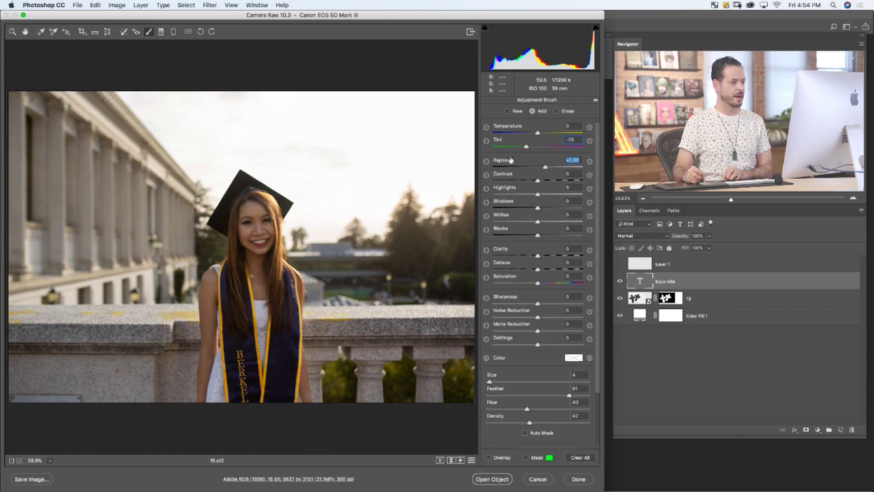
left_click(499, 250)
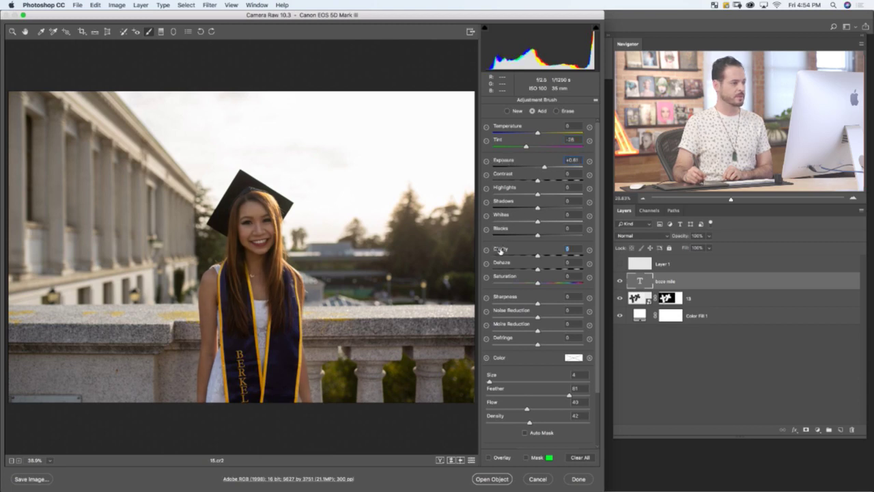
left_click_drag(501, 252, 507, 250)
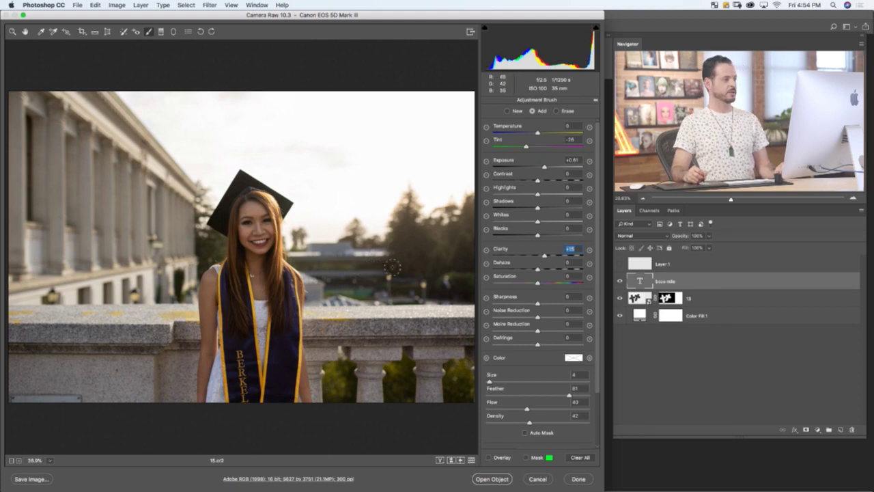
left_click_drag(511, 126, 513, 122)
left_click_drag(501, 160, 503, 156)
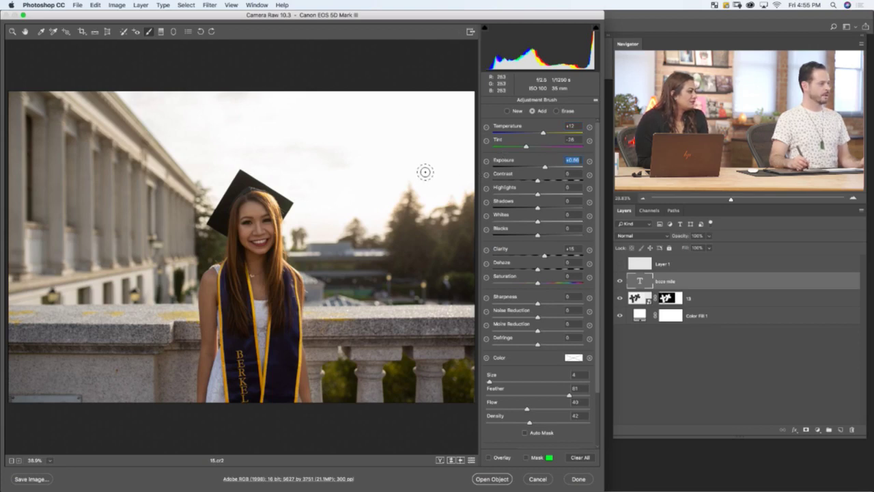
Leave the Adjustment Brush and enable profile corrections for the lens.
key("h")
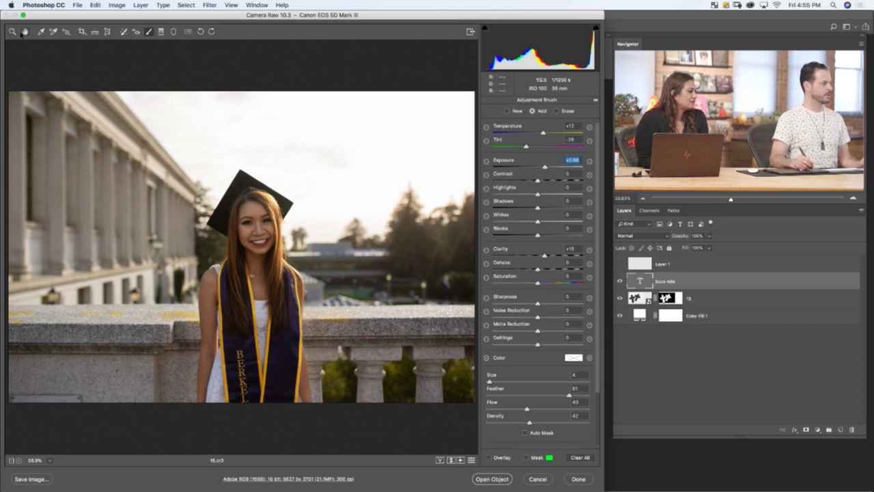
left_click(533, 102)
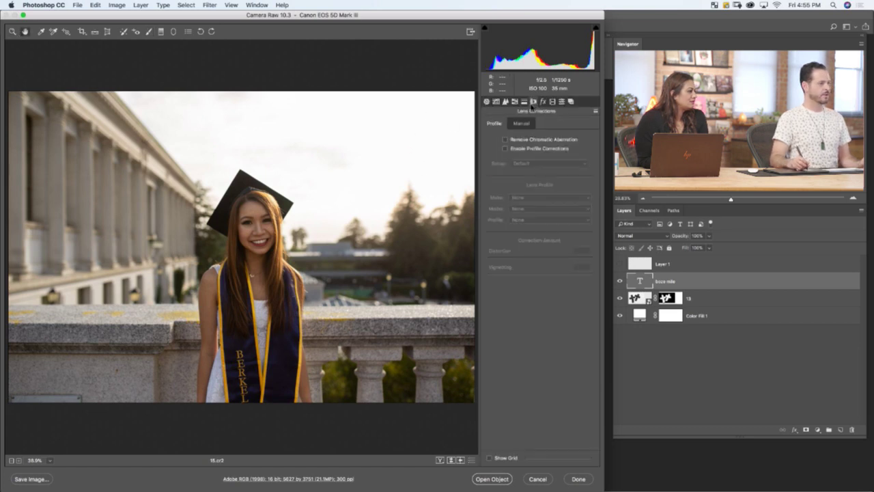
left_click(511, 149)
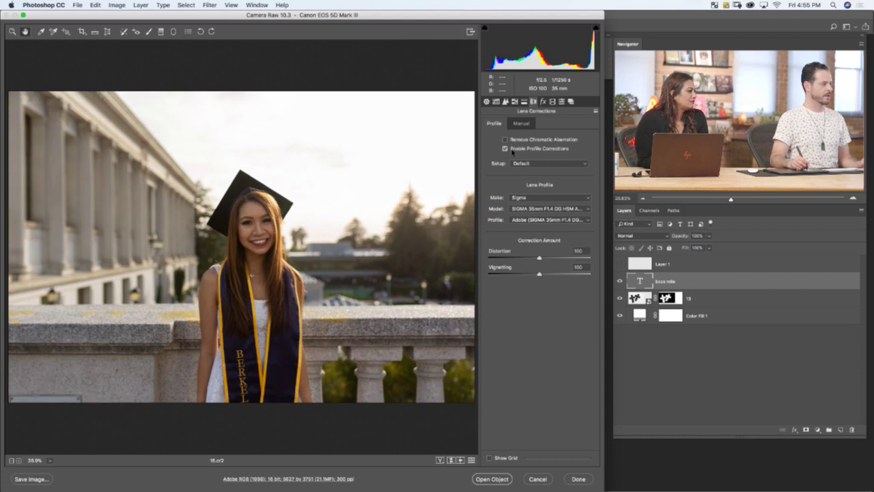
left_click(506, 148)
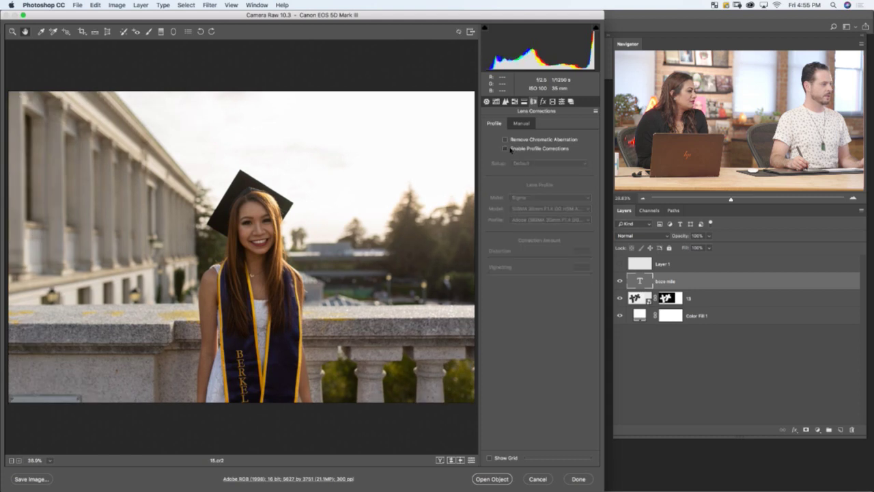
left_click(506, 148)
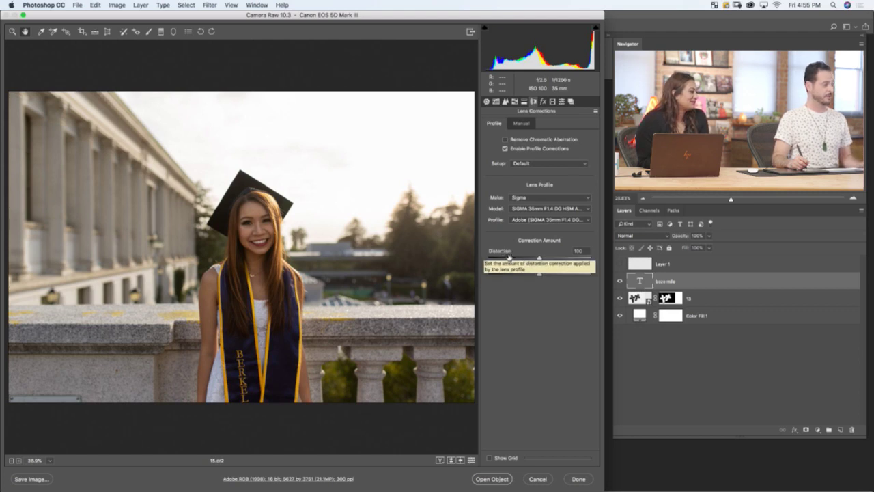
Cool the whole photo by setting the basic white balance Temperature to 5243.
left_click(487, 102)
left_click_drag(506, 166, 504, 165)
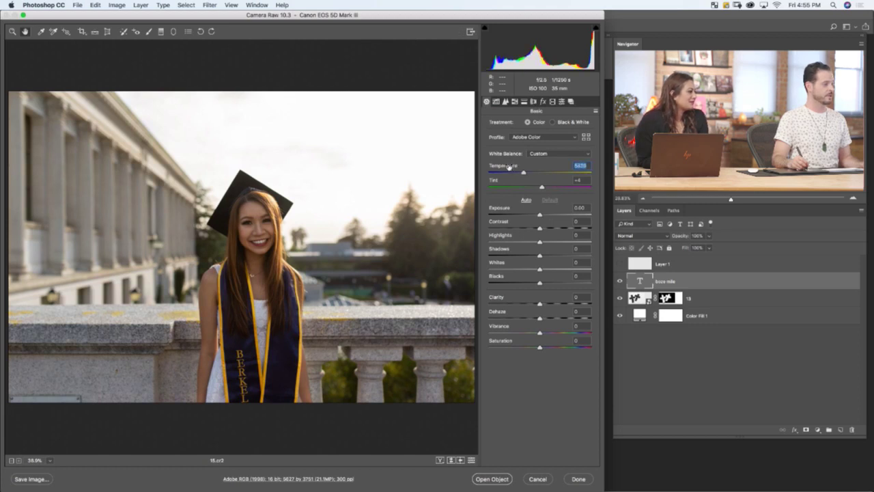
left_click_drag(508, 168, 504, 167)
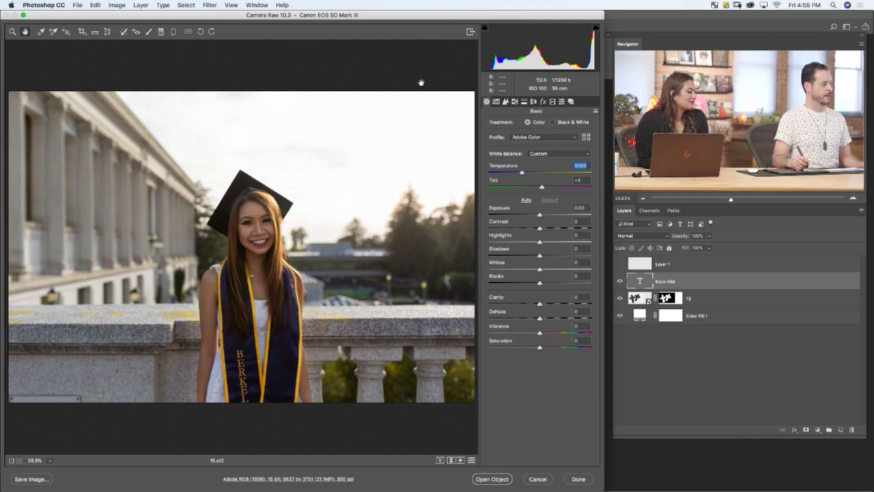
Compare the photo before and after in a split view, enlarged to 66.7% on the woman's face.
left_click(441, 461)
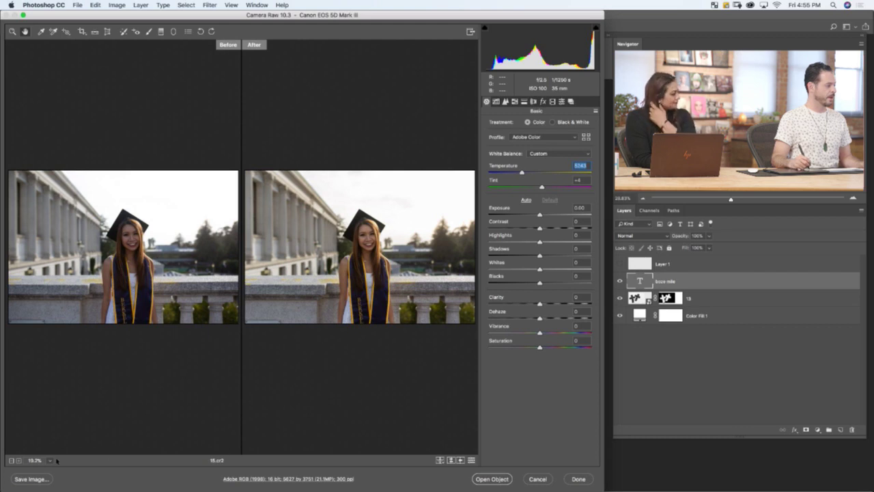
left_click(441, 460)
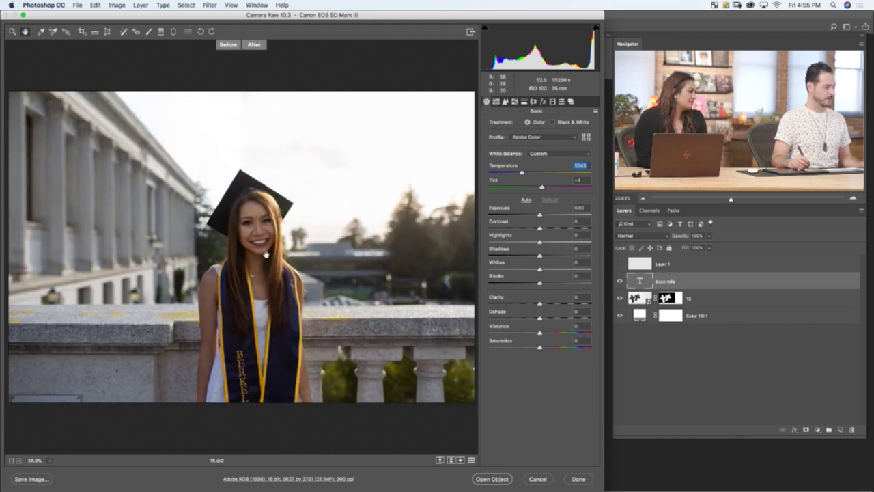
left_click(19, 460)
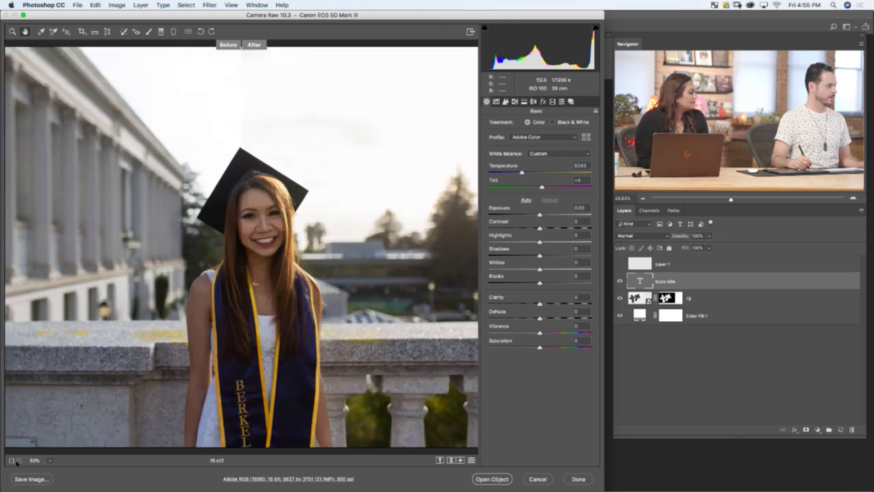
left_click(18, 461)
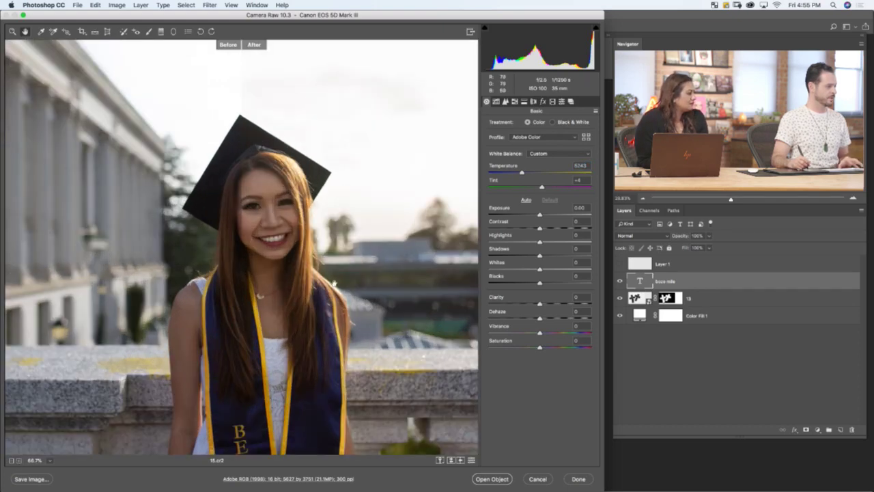
left_click_drag(329, 273, 302, 279)
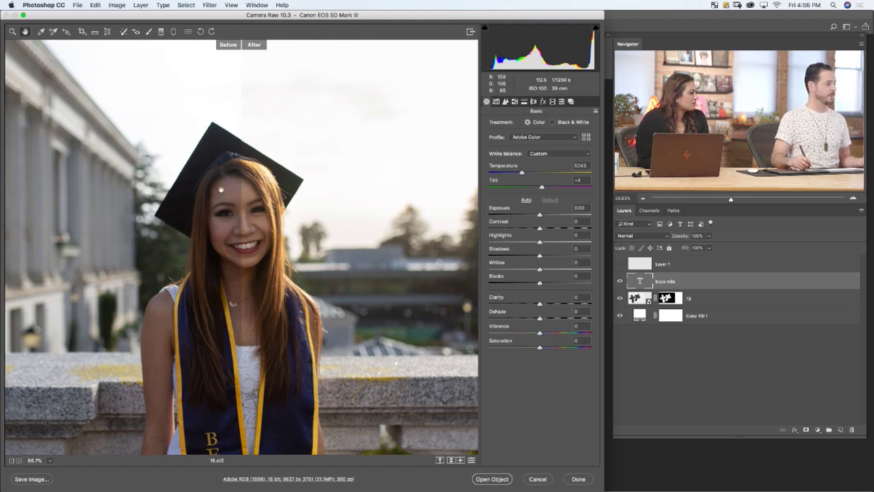
Select the Adjustment Brush correction on the woman's face and set its Temperature to +6 and Tint to +3.
left_click(149, 32)
left_click(504, 459)
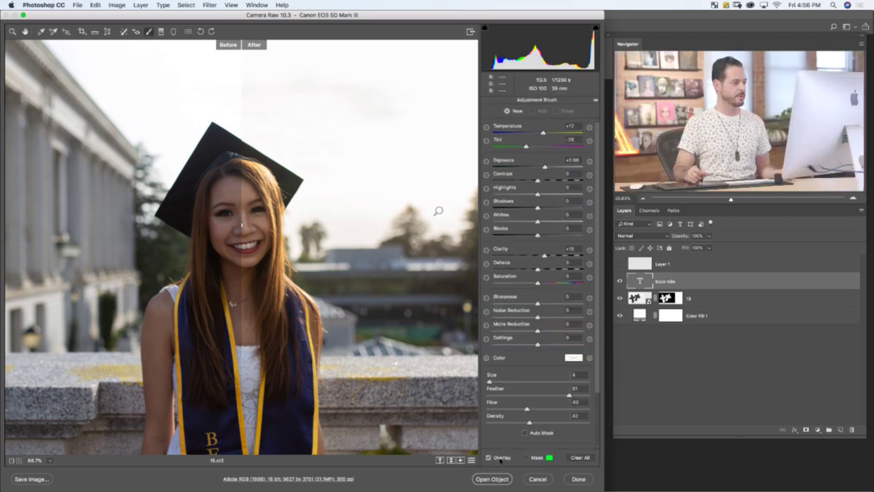
left_click(242, 224)
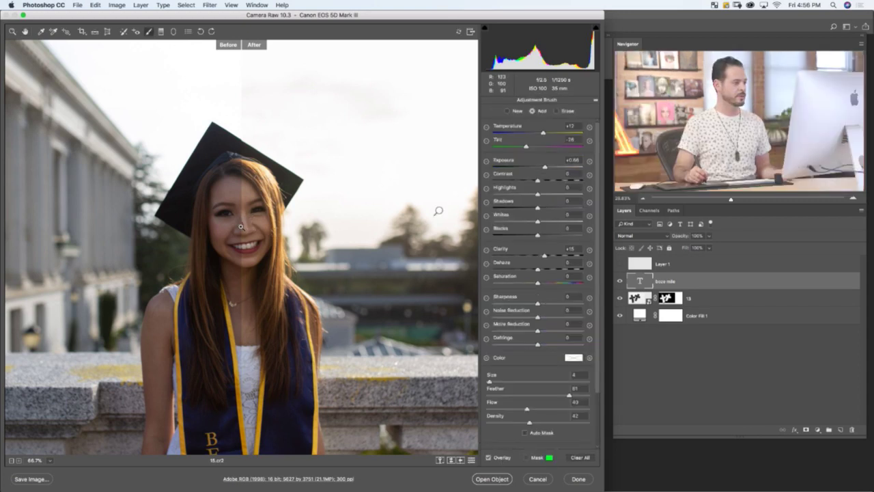
left_click(571, 126)
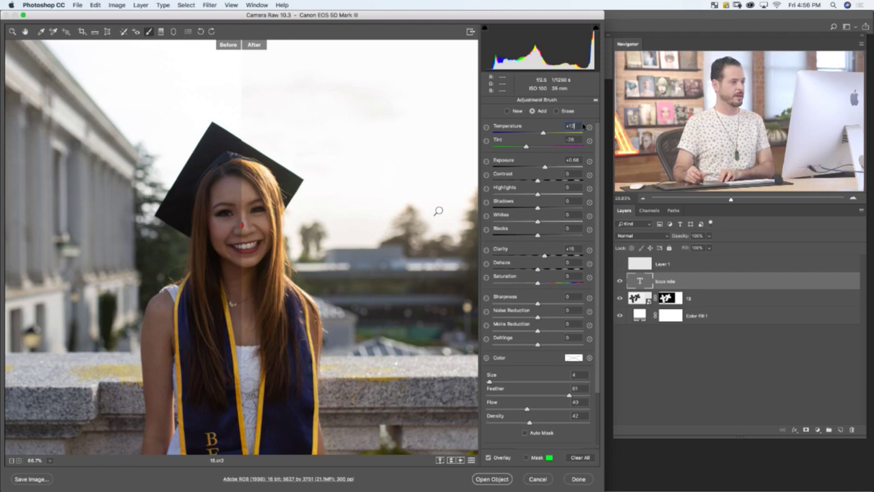
key("Down")
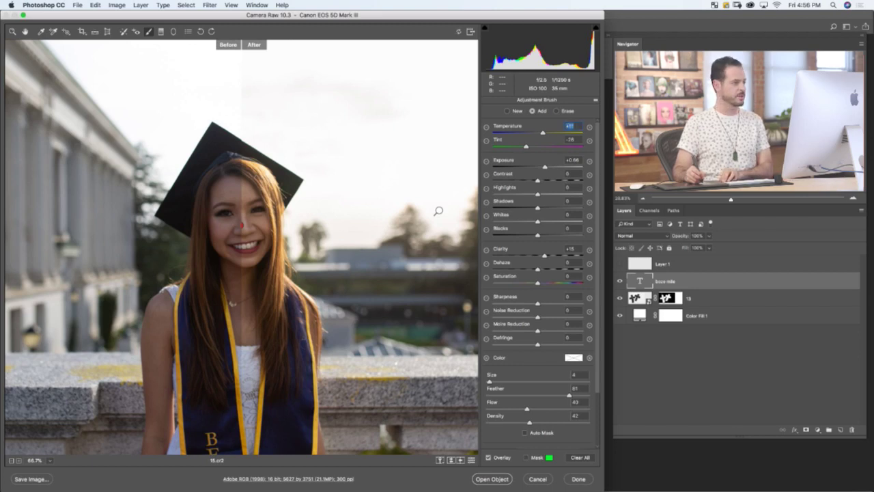
key("Down")
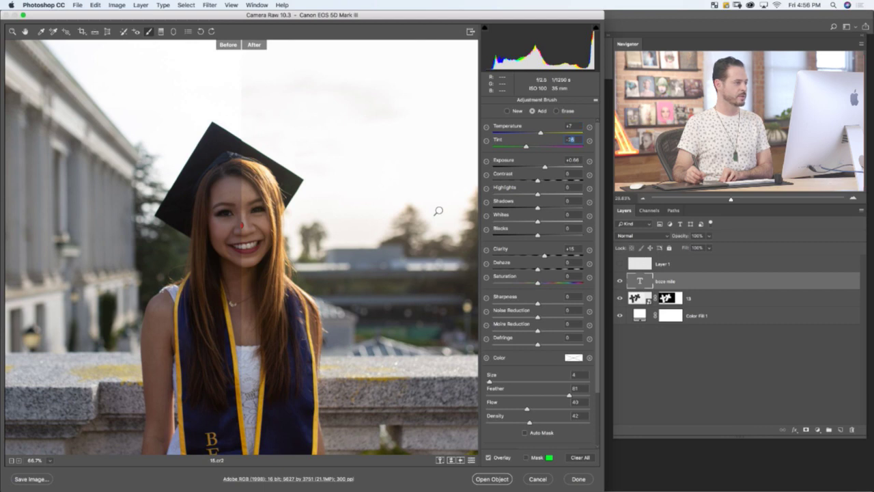
key("Up")
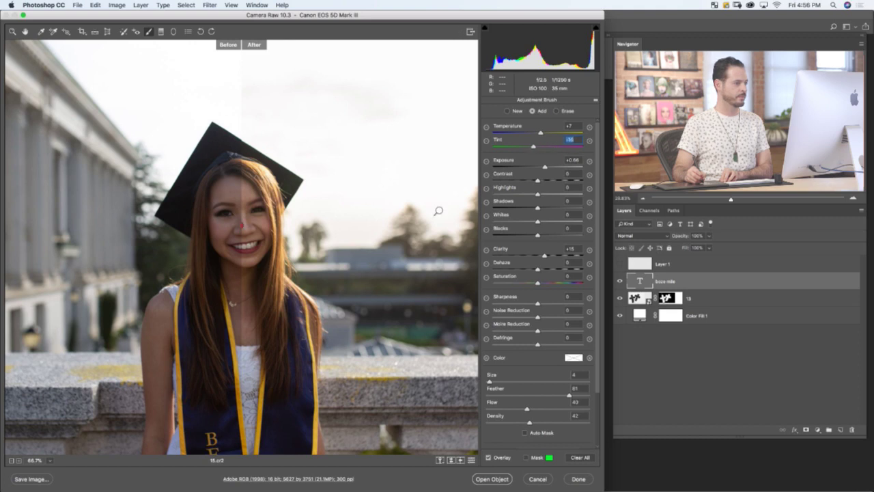
key("shift+Tab")
key("Tab")
key("shift+Tab")
key("Tab")
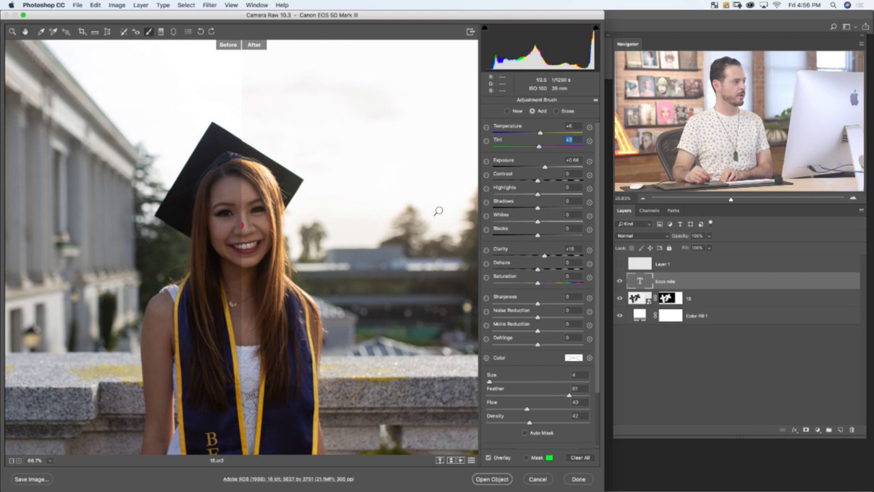
Leave the brush, return from the before/after split to the single image and fit the whole photo in view.
key("h")
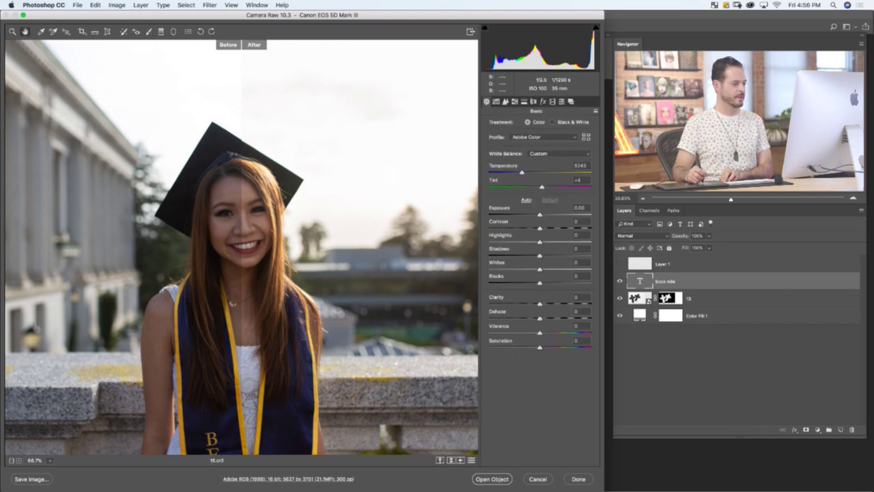
key("q")
key("q")
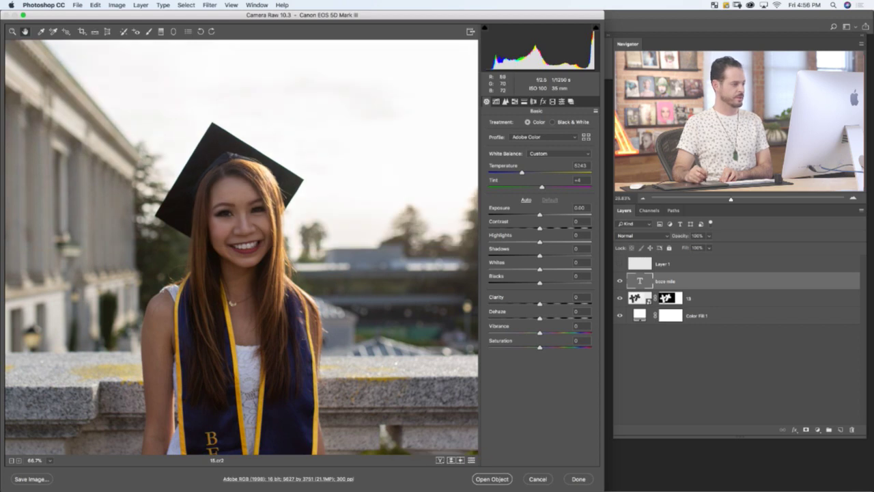
left_click(49, 460)
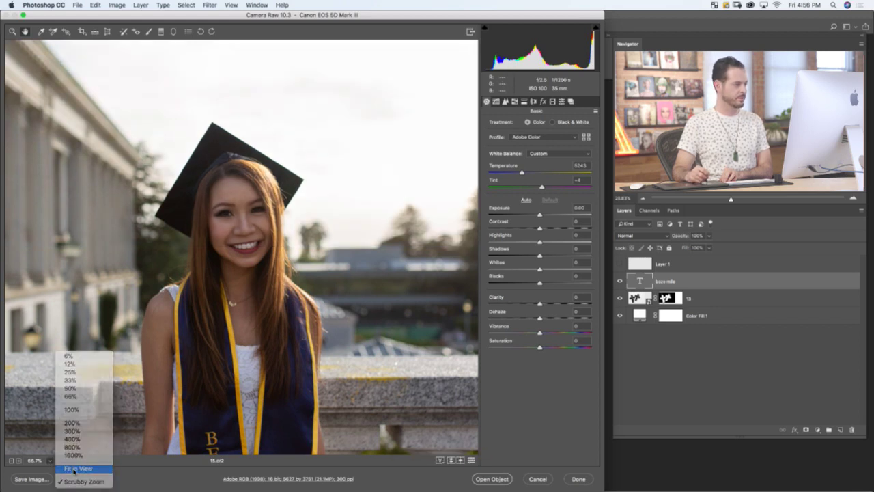
left_click(75, 469)
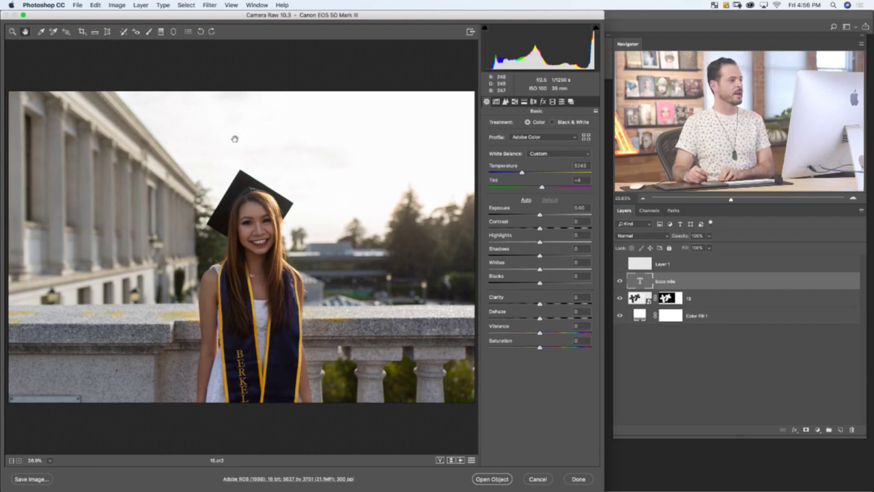
Draw a large radial filter centred on the woman's face, apply it to the outside and reset its local corrections.
left_click(173, 31)
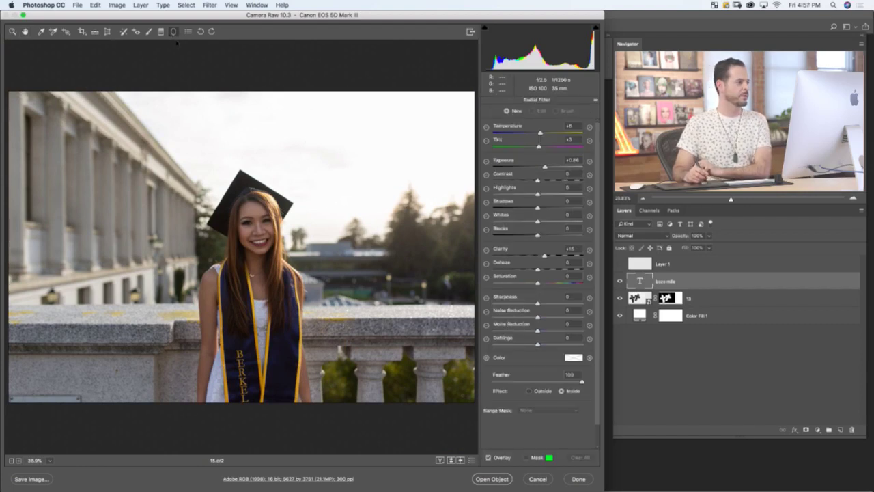
left_click_drag(256, 226, 424, 335)
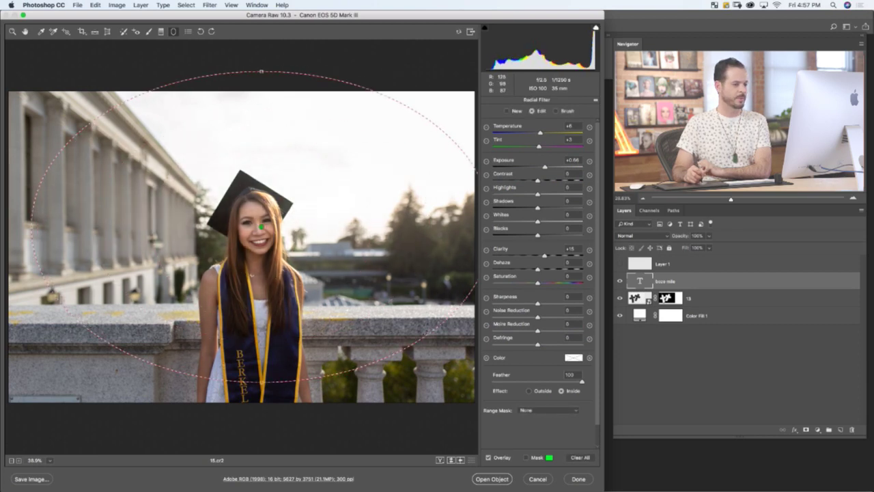
left_click(532, 392)
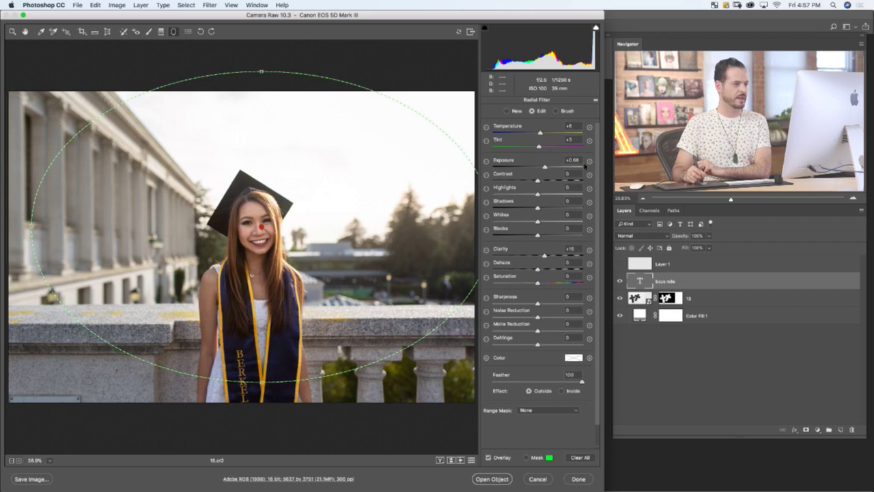
left_click(596, 101)
left_click(607, 120)
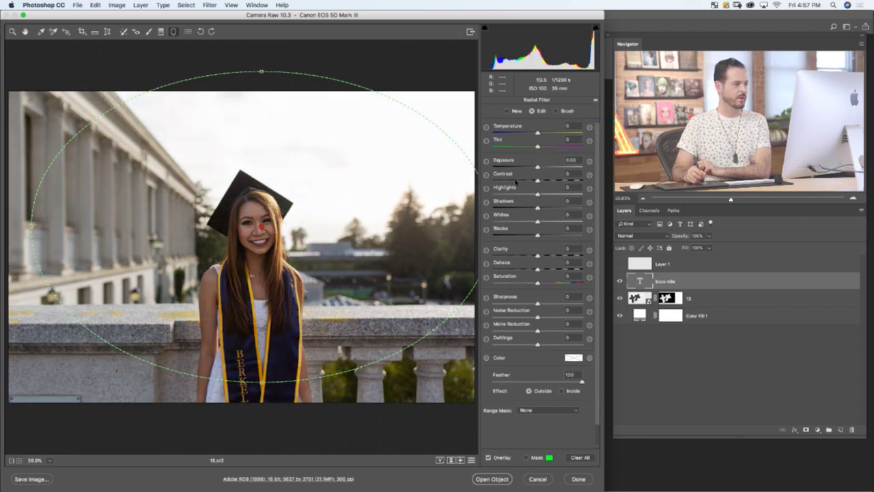
Set the outer radial filter's Exposure to -0.40, Contrast to -60 and Saturation to -16, with the overlay hidden.
left_click(517, 180)
left_click(521, 283)
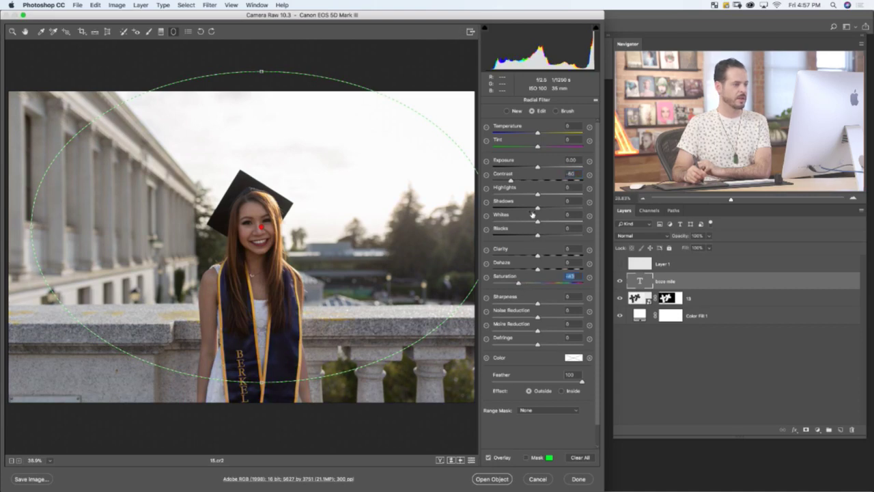
left_click(530, 165)
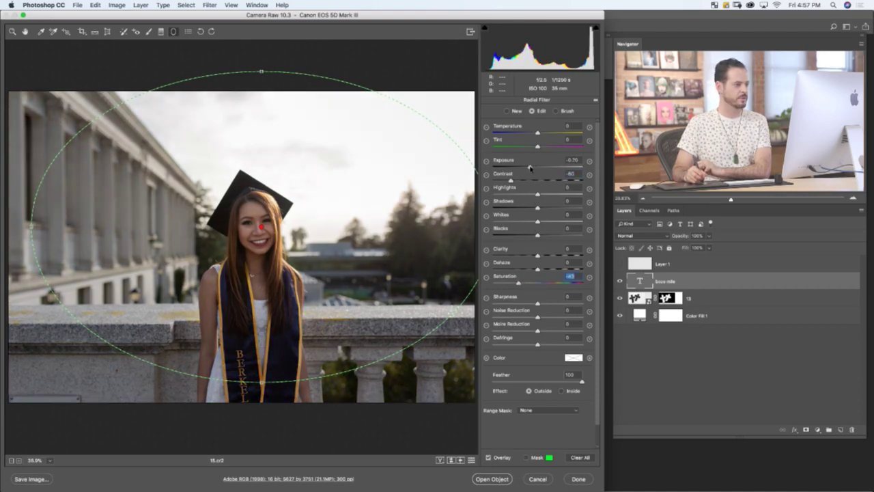
left_click_drag(532, 167, 535, 167)
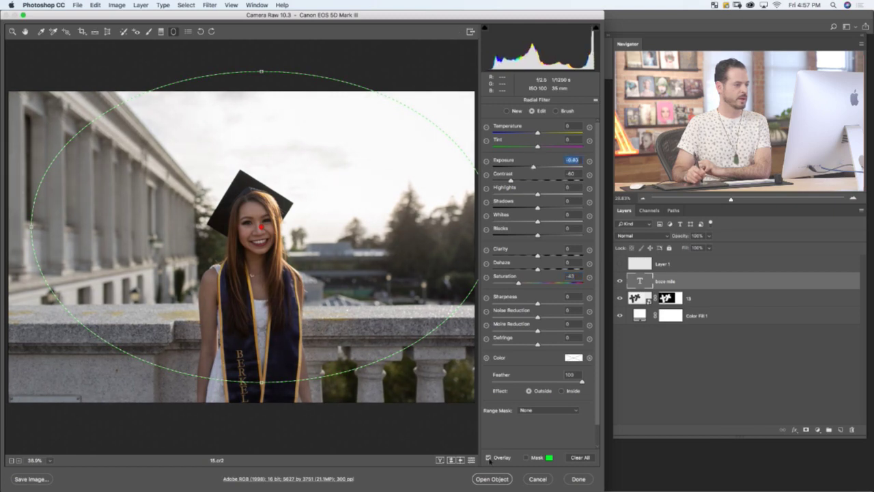
key("v")
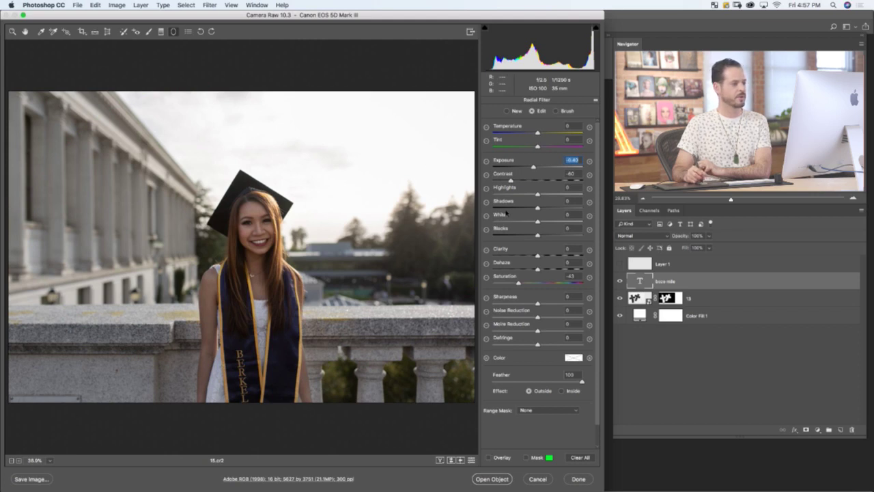
left_click_drag(526, 286, 531, 284)
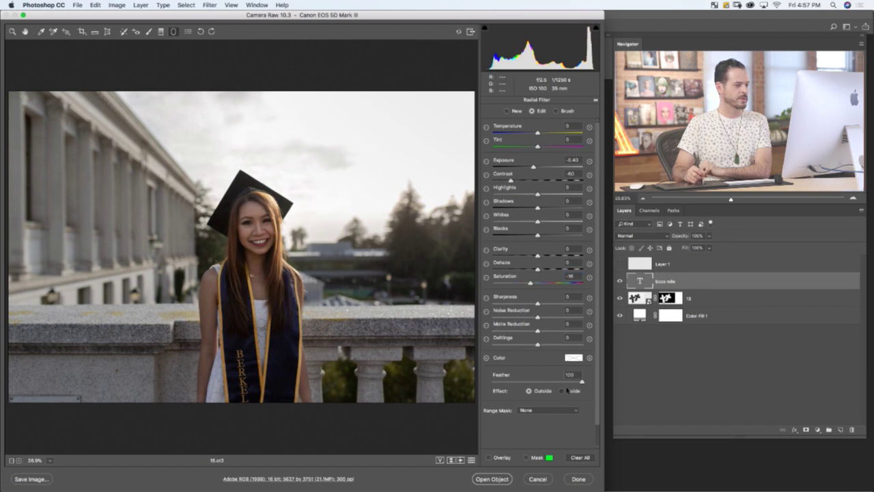
Add a smaller radial filter around the woman affecting the inside, reset its corrections, and set Shadows to +16 and Exposure to +0.05.
left_click(564, 390)
left_click(597, 100)
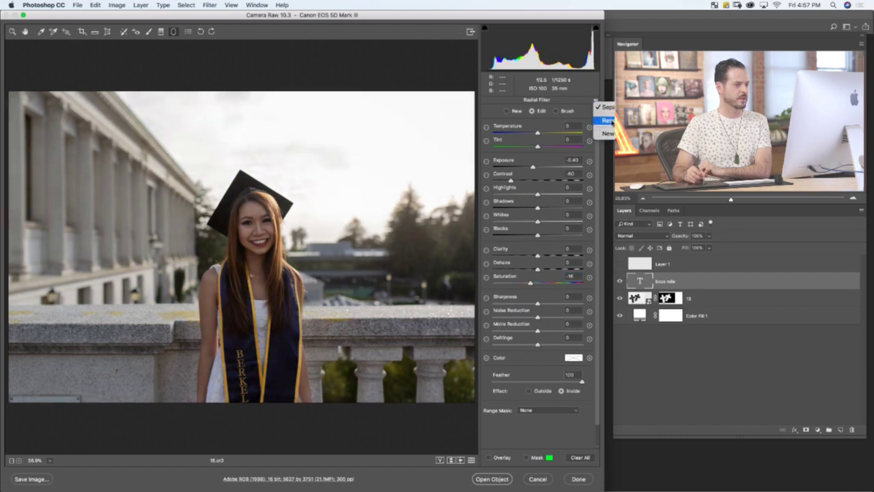
left_click(606, 121)
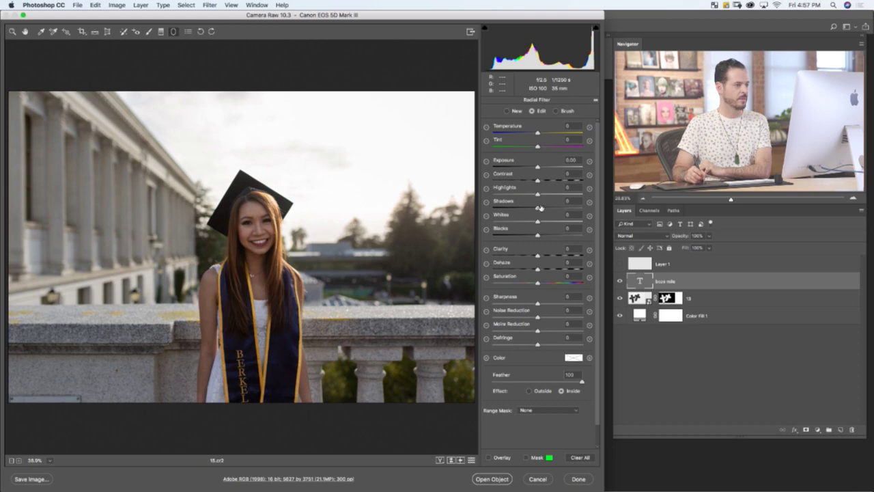
left_click_drag(545, 208, 547, 207)
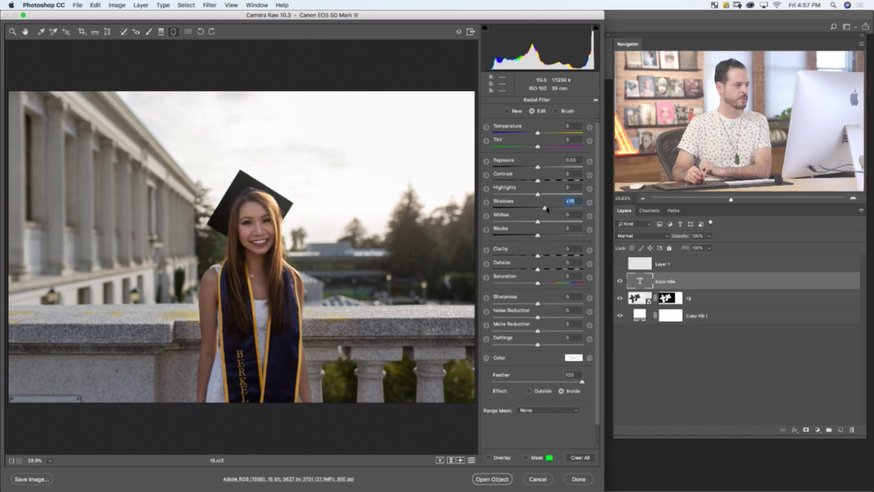
left_click(541, 166)
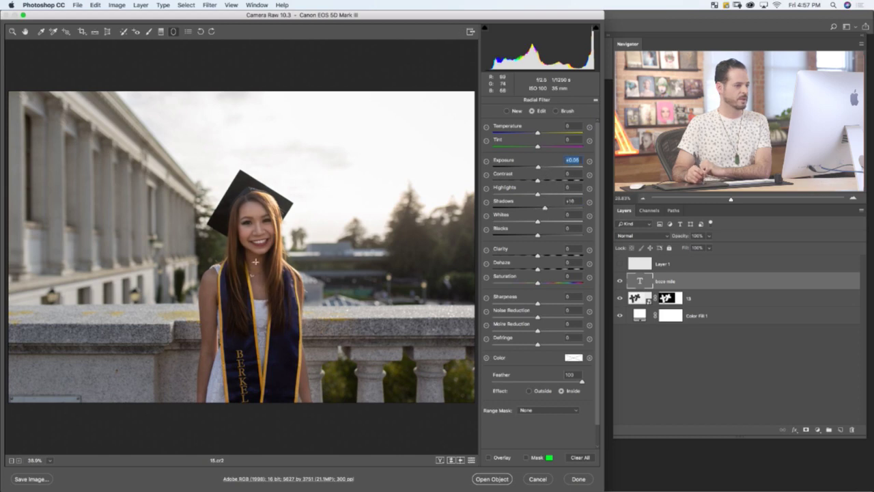
Enlarge the inner radial filter to reach from above the cap to the lower sash and recentre it on the woman, using the overlay temporarily.
left_click(491, 458)
left_click(494, 458)
left_click(488, 458)
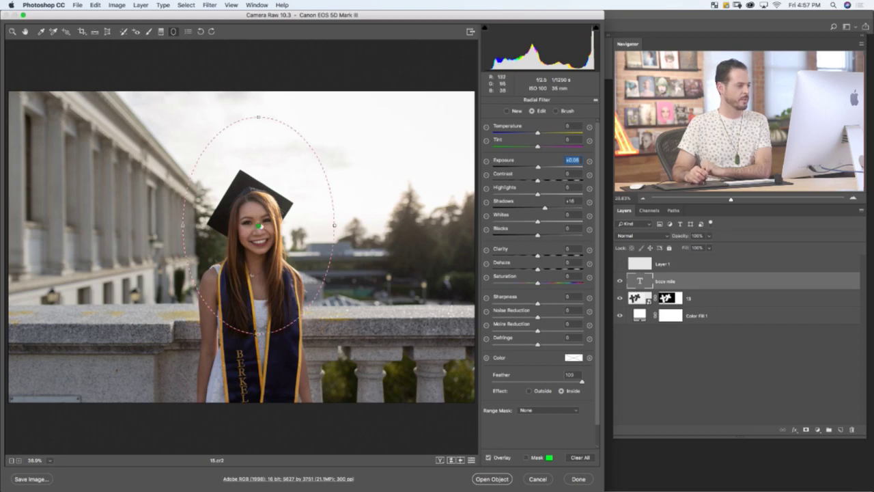
left_click_drag(257, 333, 258, 376)
left_click_drag(336, 224, 485, 225)
key("super+z")
left_click_drag(258, 225, 254, 237)
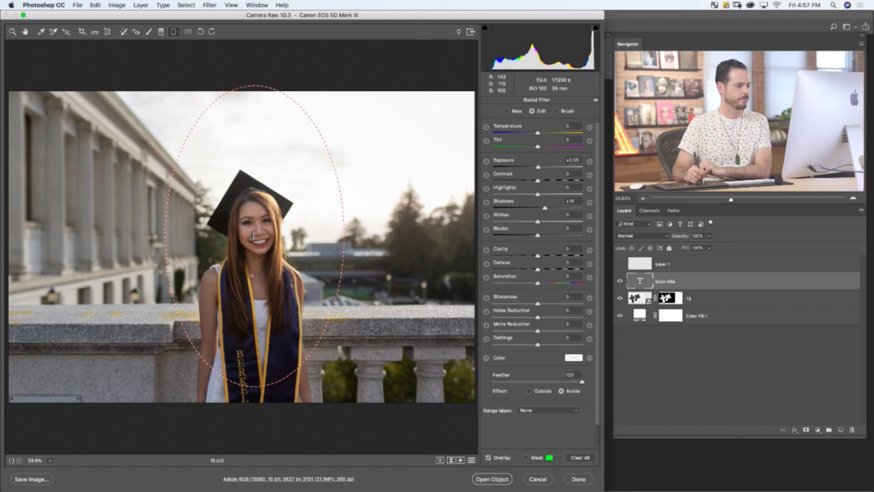
left_click(489, 458)
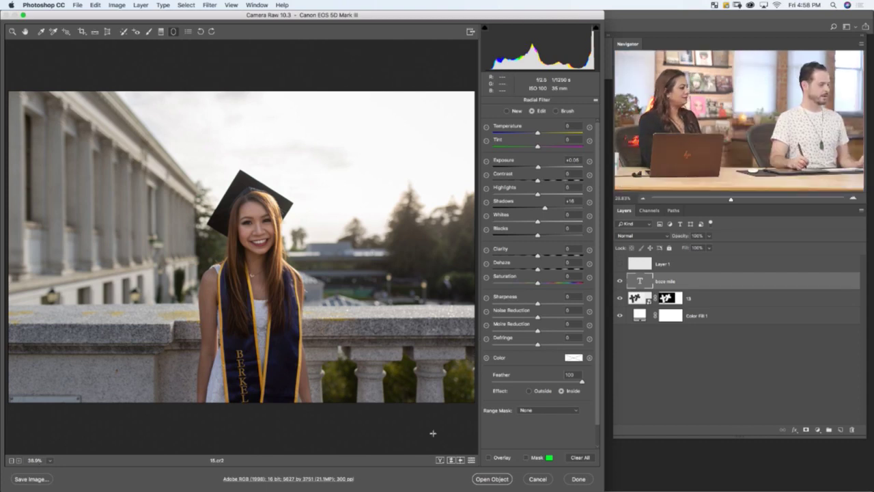
Compare the whole photo before and after side by side and open it as an object in Photoshop.
left_click(440, 461)
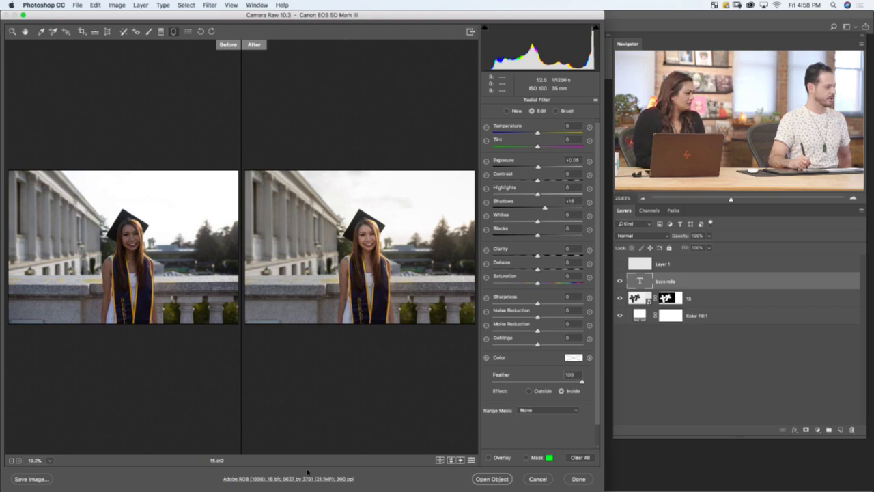
left_click(489, 479)
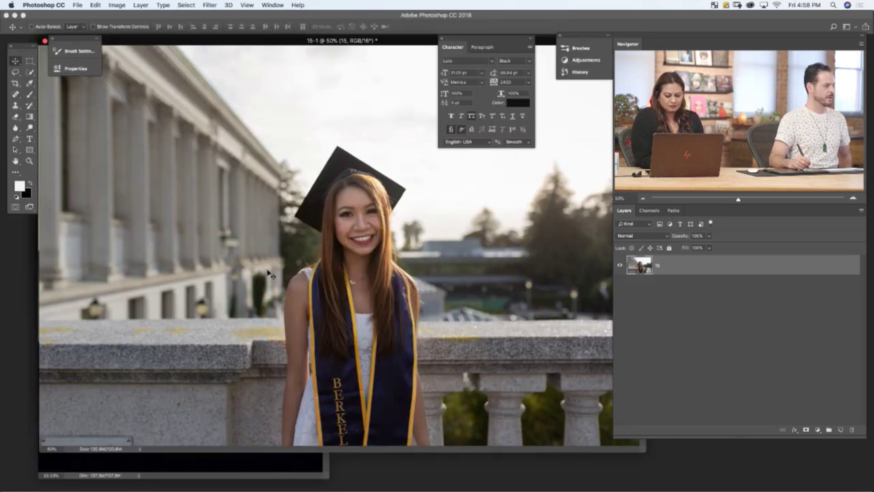
Show the photo in full-screen mode and add a new empty layer above it.
key("f")
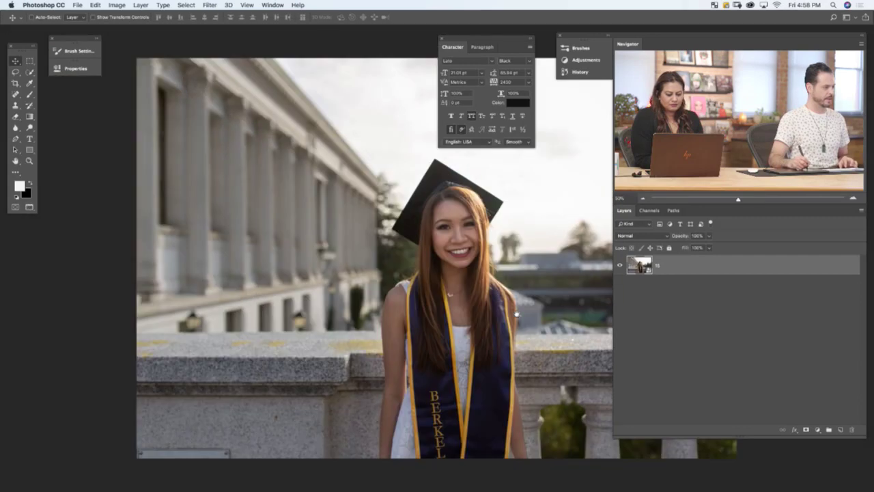
scroll(517, 314, "right", 5)
left_click(841, 430)
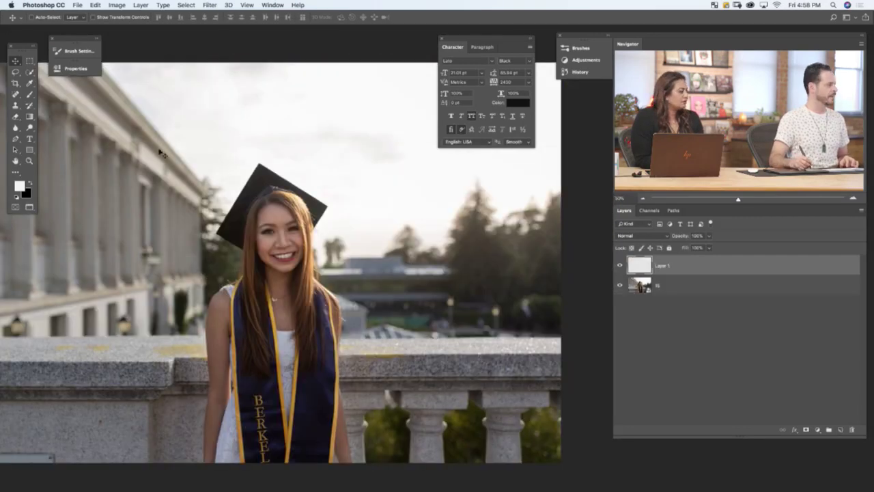
right_click(16, 93)
left_click(48, 103)
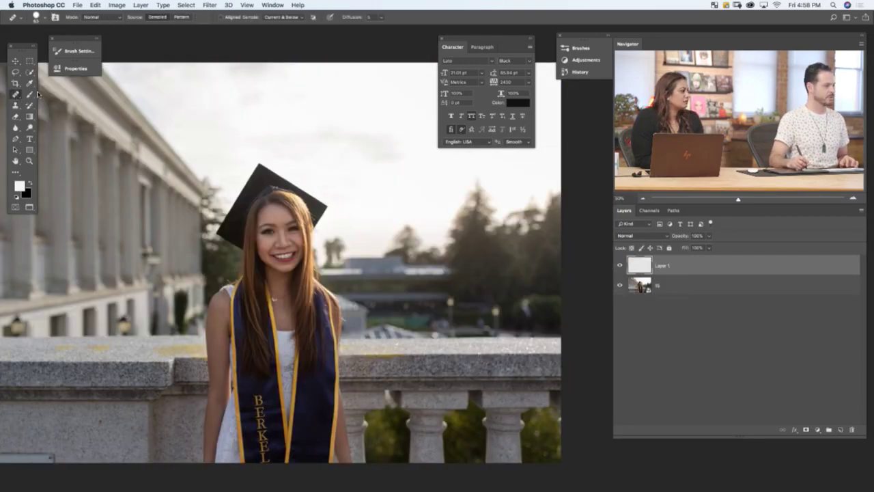
left_click(497, 310)
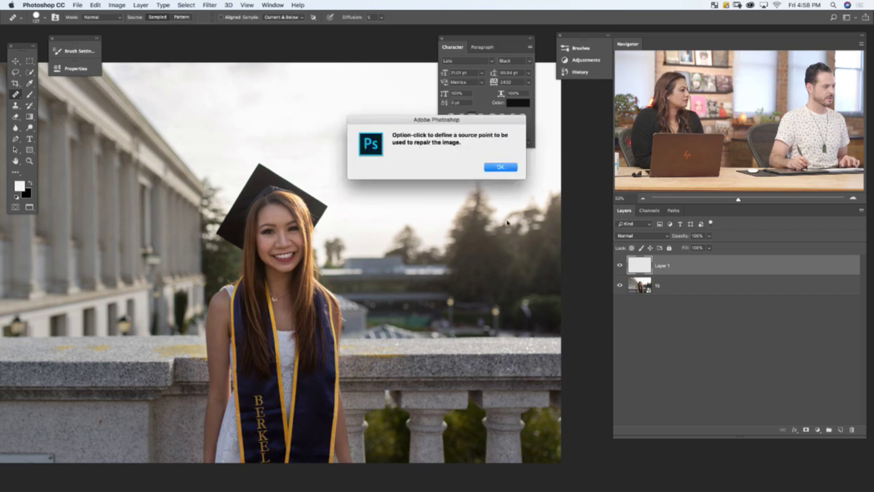
left_click(501, 167)
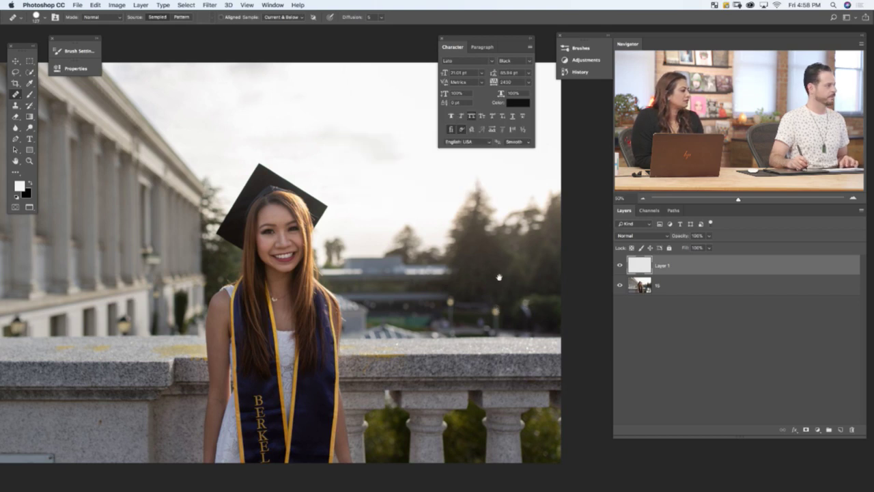
scroll(509, 280, "right", 1)
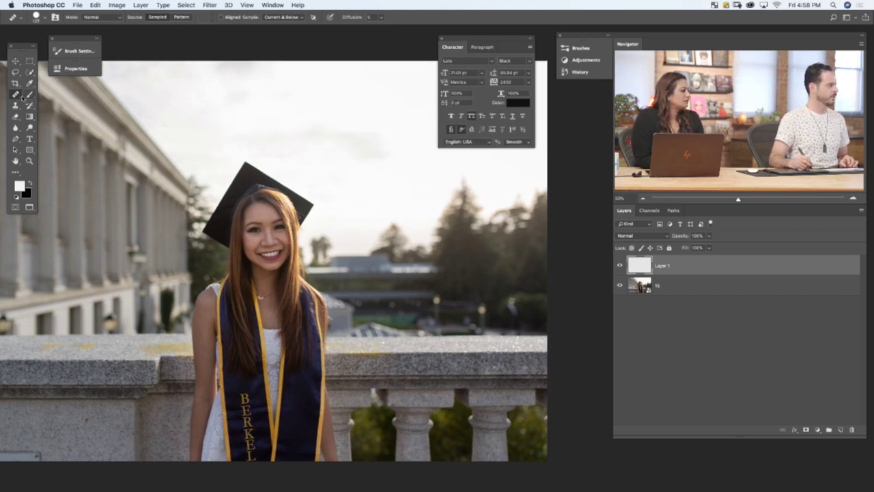
Retouch out the lamp posts in front of the dark background trees, using the Spot Healing Brush and Brush strokes in colours sampled nearby.
right_click(16, 93)
left_click(43, 95)
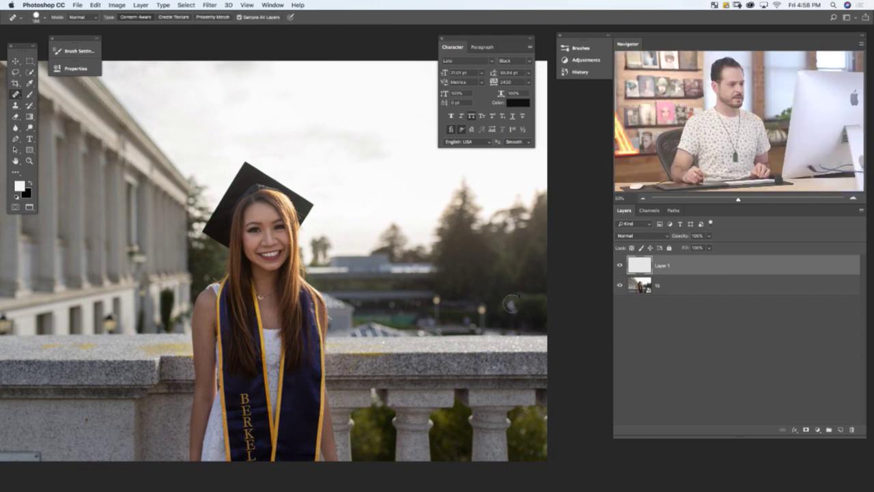
key("b")
left_click(514, 301)
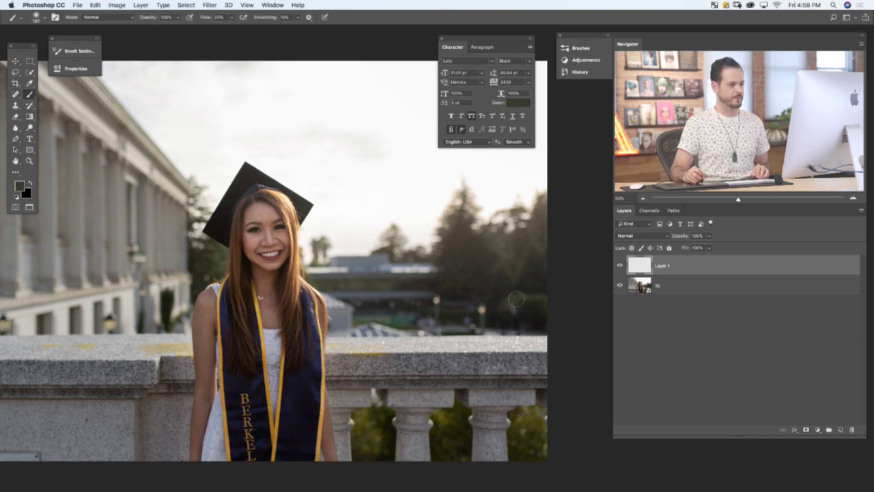
left_click(512, 304, "alt")
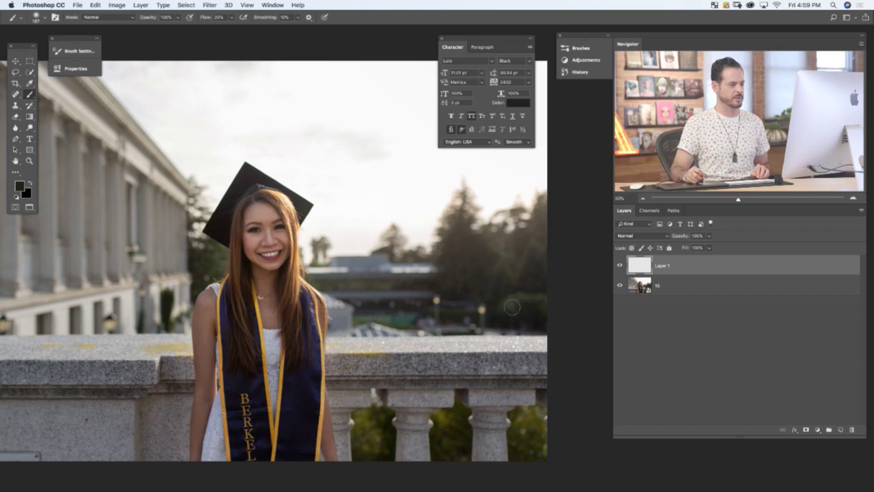
left_click(469, 308, "alt")
left_click(483, 316, "alt")
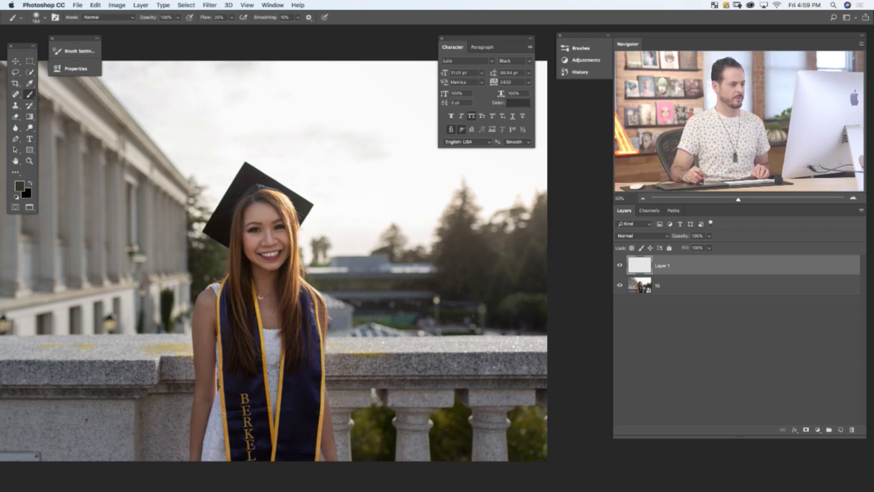
left_click(492, 308, "alt")
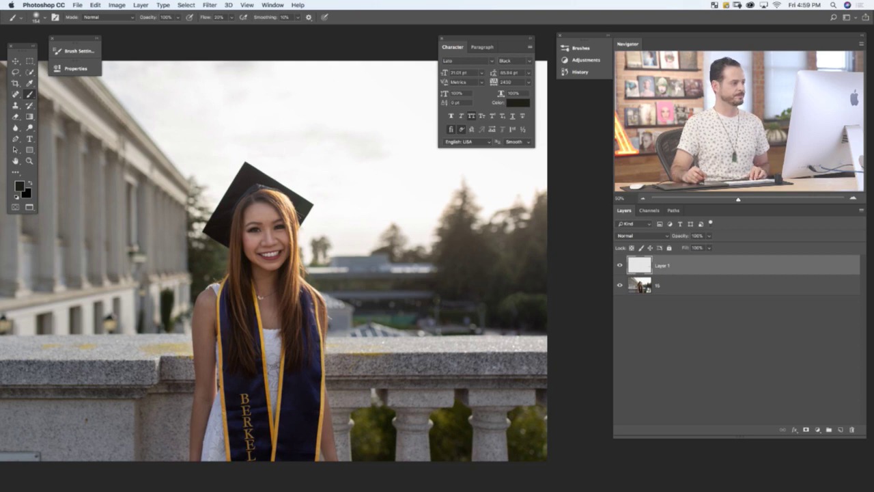
left_click_drag(445, 300, 434, 301)
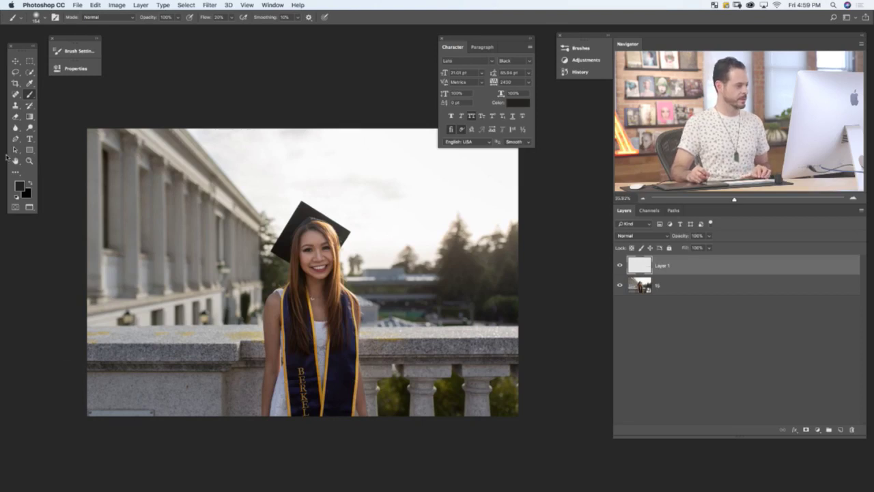
Remove the plaque at the foot of the stone wall and clean up the wall beside the woman with the Spot Healing Brush.
key("j")
left_click_drag(156, 410, 78, 412)
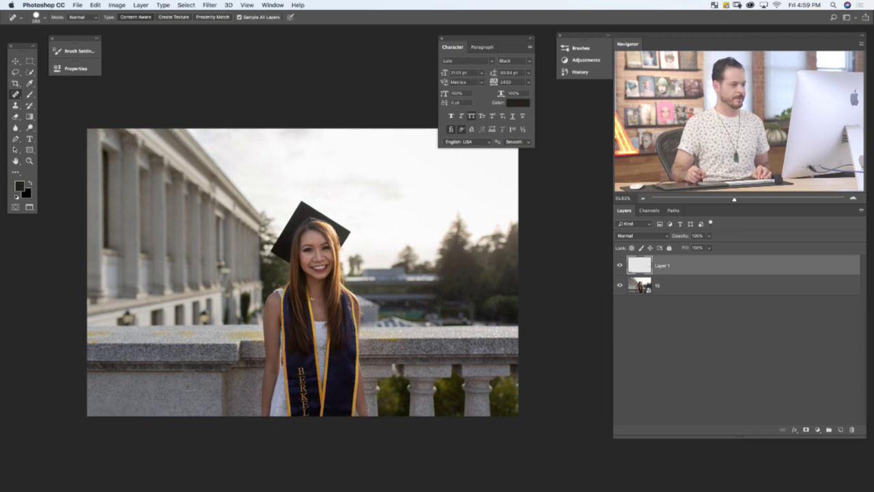
left_click(189, 386)
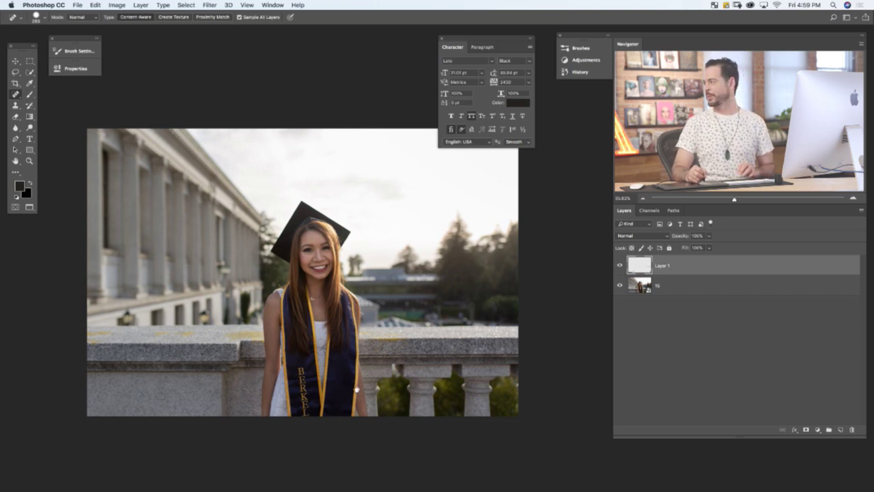
scroll(338, 397, "right", 2)
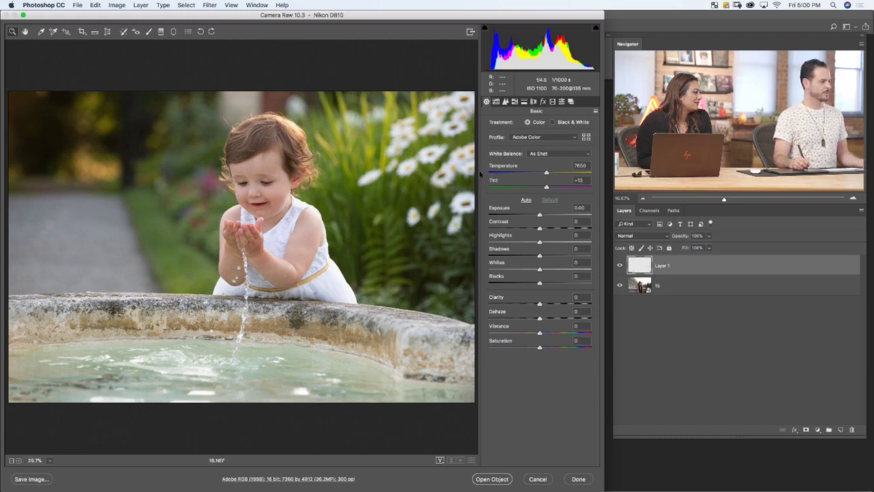
Warm the photo's temperature to 8187 and draw a Graduated Filter with reset settings from below the fountain up to the girl's waist.
left_click_drag(496, 167, 501, 172)
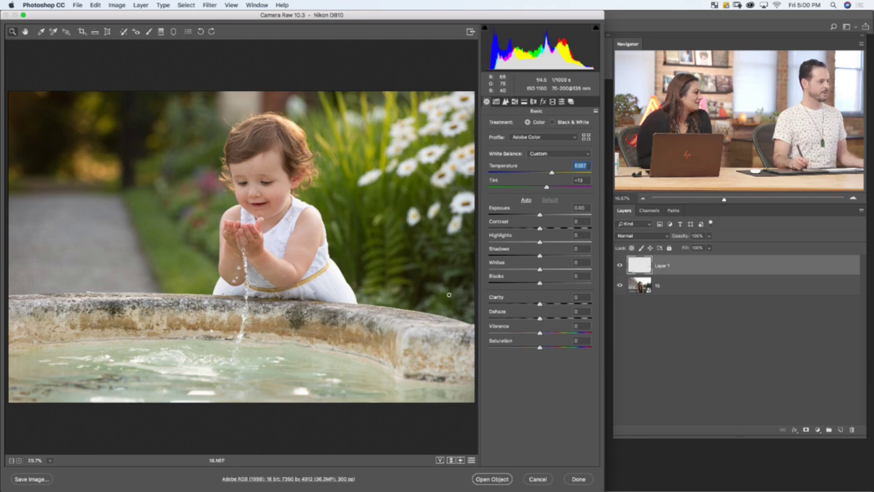
left_click(161, 32)
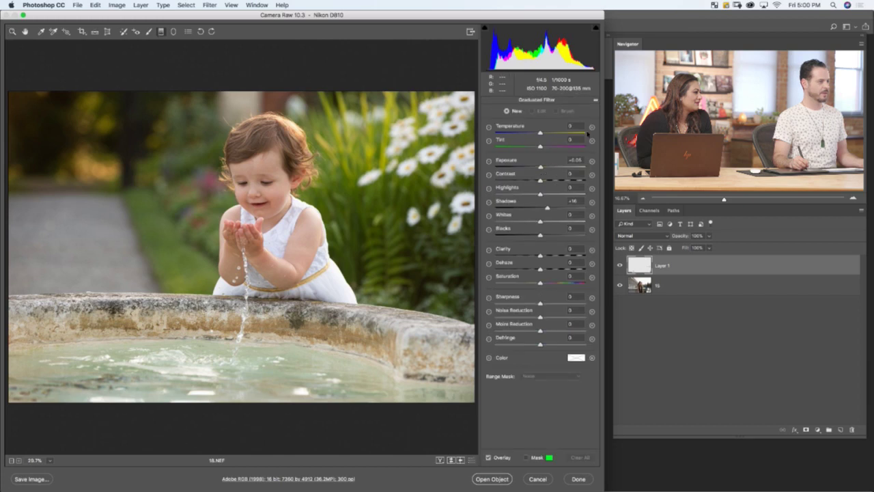
left_click(596, 101)
left_click(605, 121)
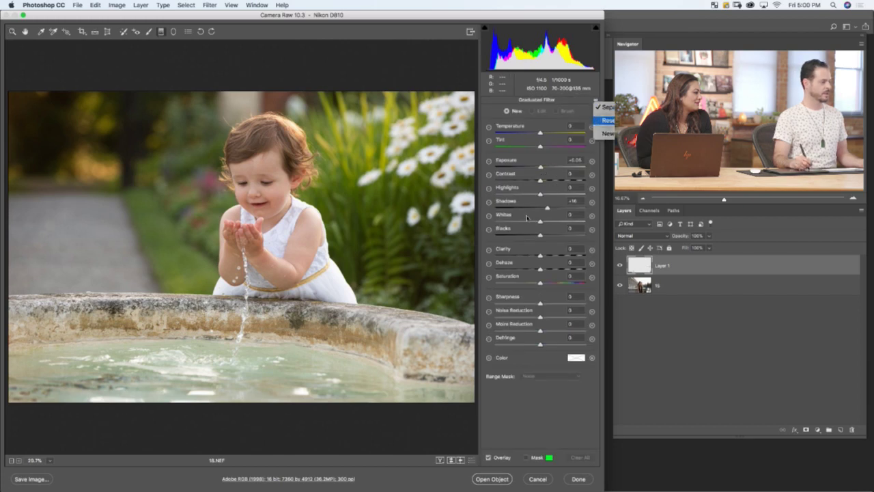
left_click_drag(169, 420, 169, 260)
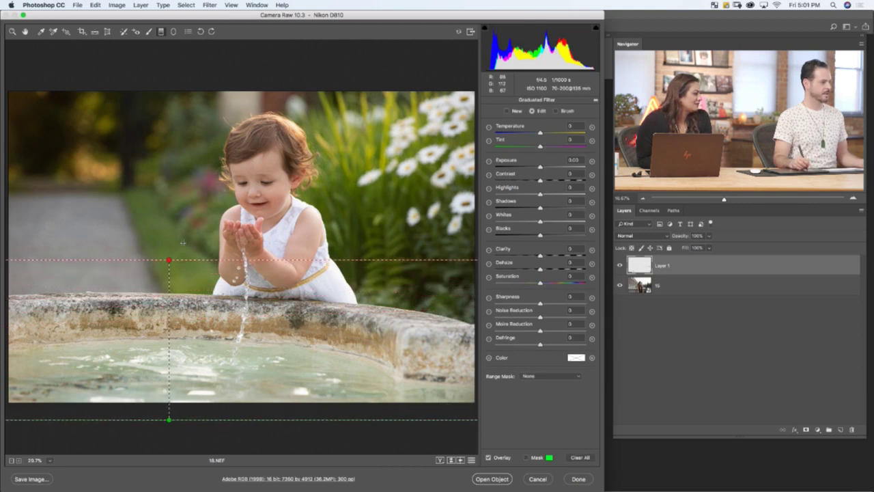
Darken the fountain's Graduated Filter to exposure -0.90, set its saturation to +38 and extend its upper edge slightly.
left_click_drag(541, 167, 532, 165)
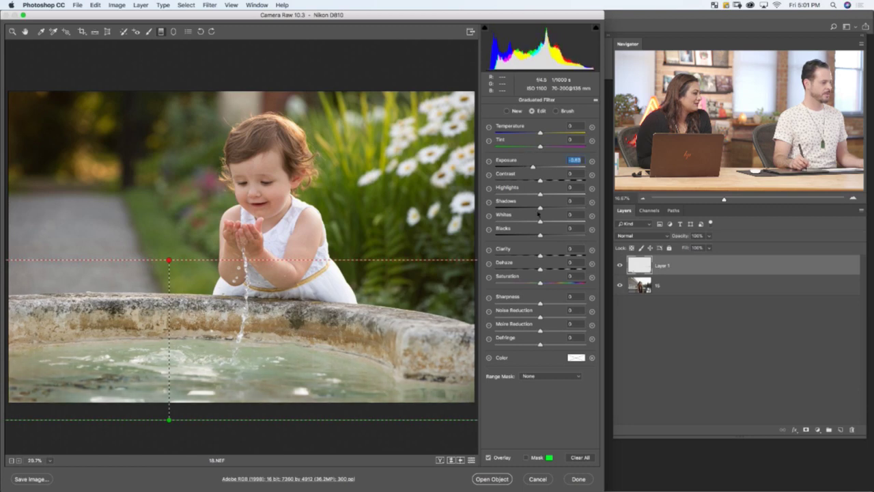
left_click_drag(549, 282, 552, 283)
left_click_drag(170, 261, 169, 243)
left_click(489, 457)
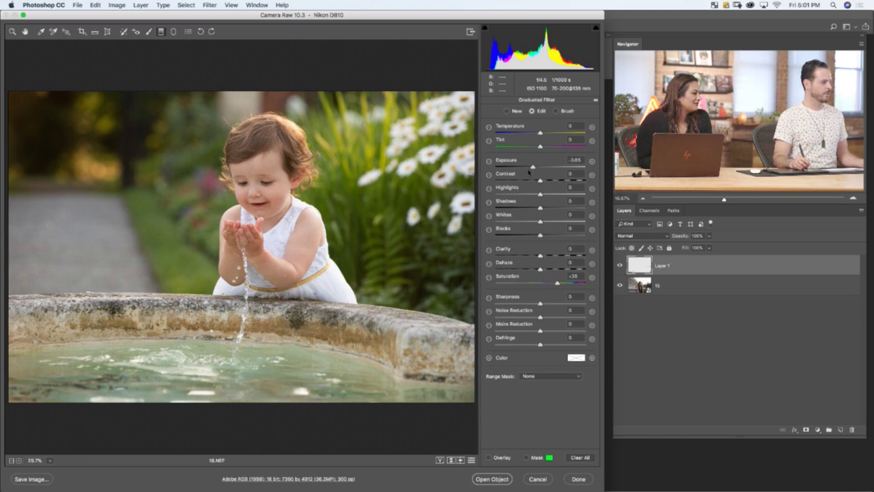
left_click_drag(533, 166, 531, 164)
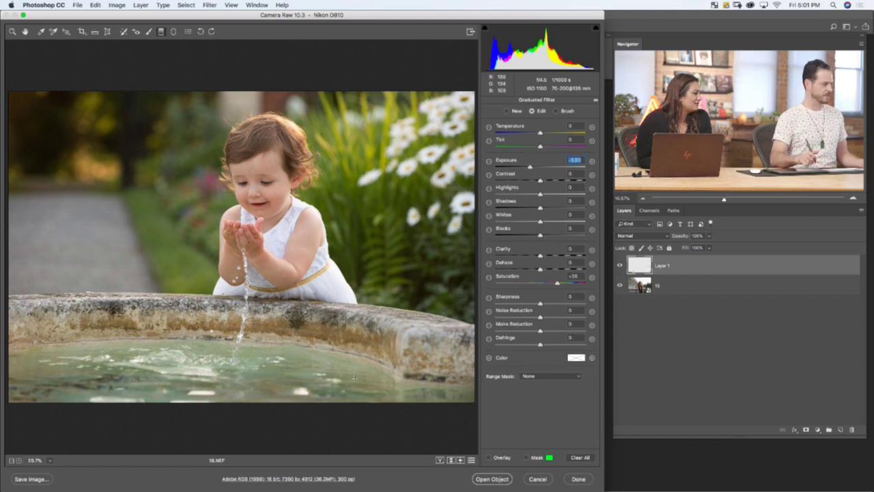
Stretch the Graduated Filter at both ends, starting farther below the photo and fading out near the girl's hands.
key("super+minus")
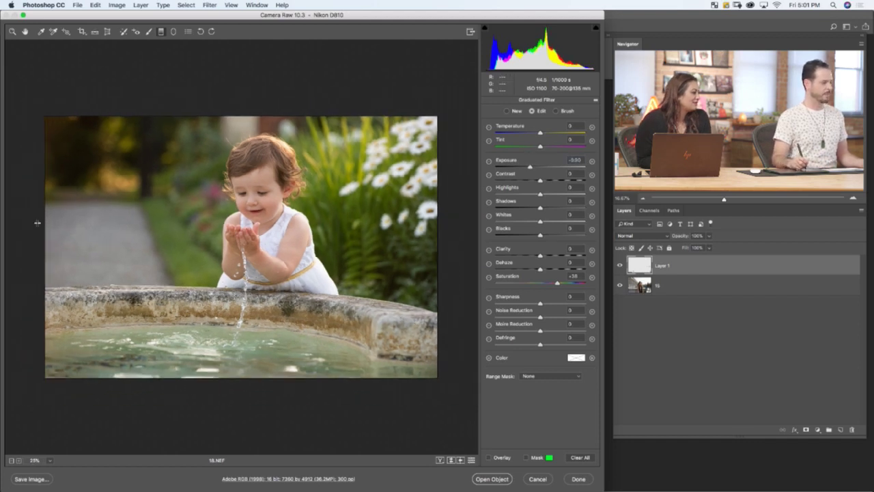
left_click(489, 458)
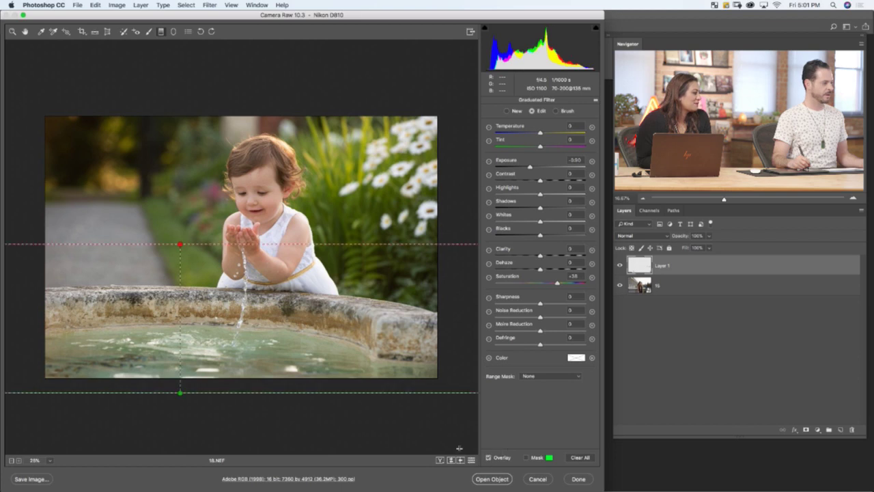
left_click_drag(181, 393, 180, 429)
left_click_drag(180, 245, 179, 225)
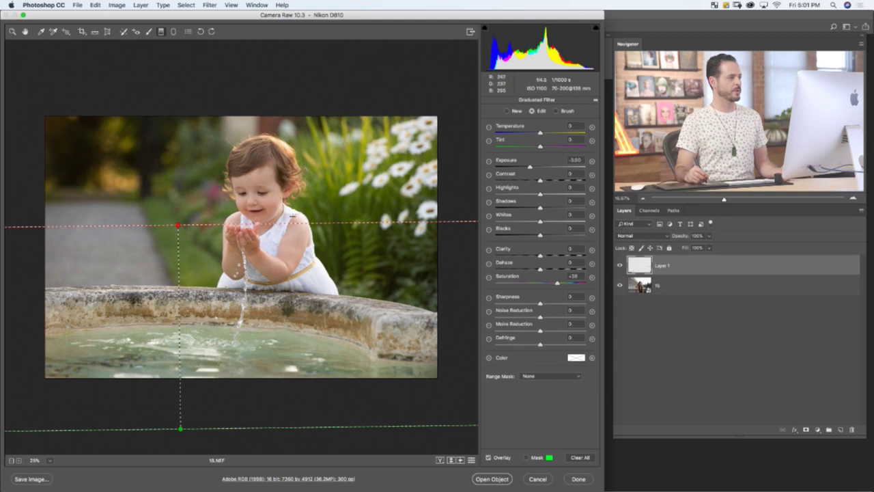
Add an inside-effect Radial Filter around the girl with exposure +0.35 and shadows +26.
left_click(174, 32)
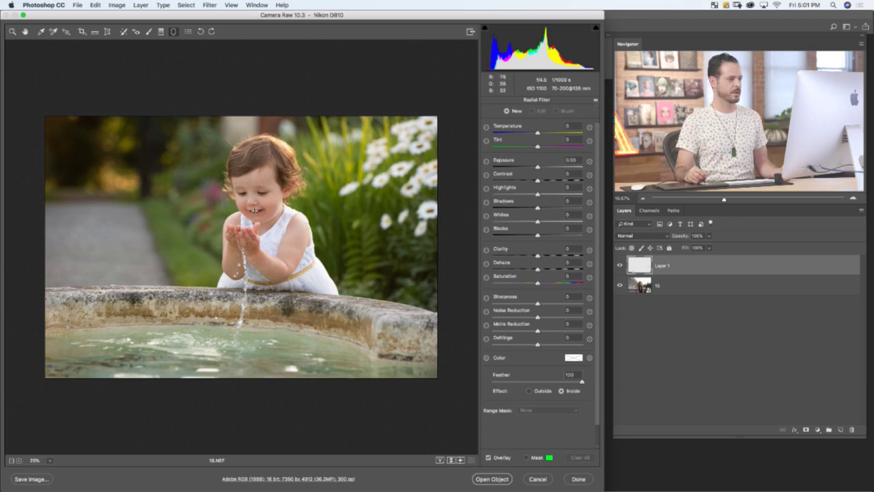
left_click_drag(253, 216, 325, 315)
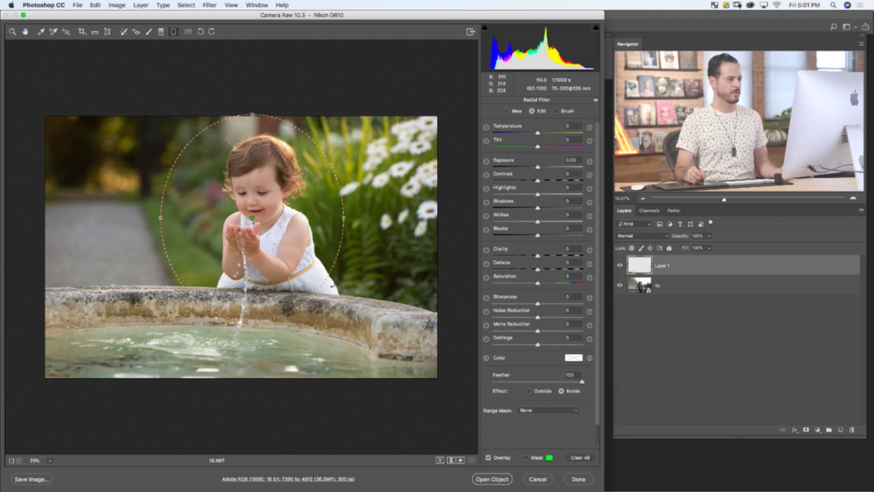
left_click(542, 166)
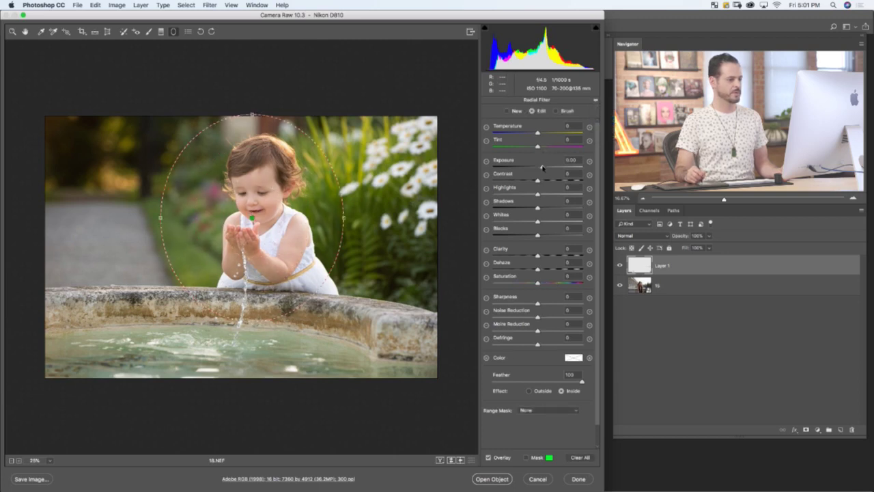
left_click_drag(542, 166, 540, 166)
left_click(499, 460)
left_click_drag(537, 208, 549, 209)
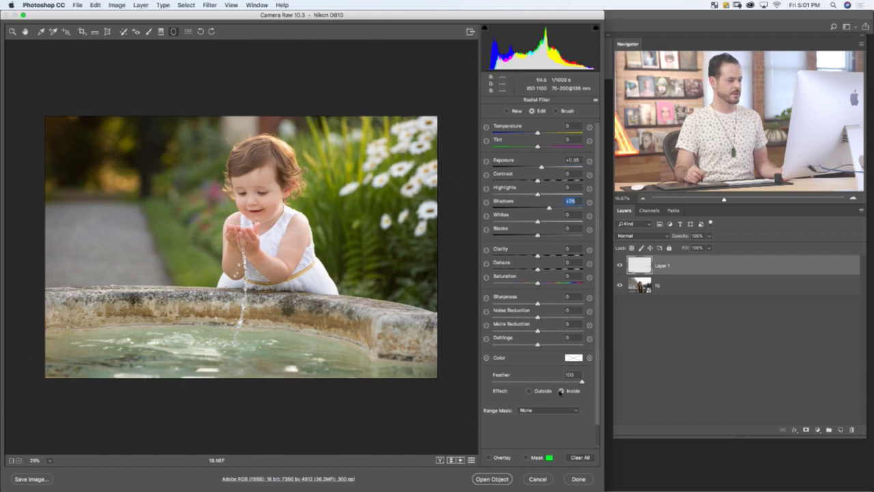
Enlarge the Radial Filter in height and width, shift it slightly up and away from the daisies, and hide its overlay.
left_click(507, 461)
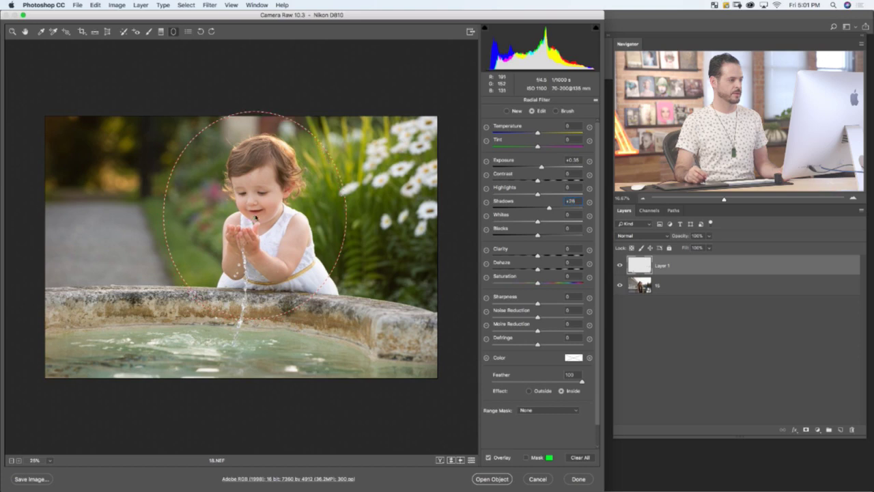
left_click_drag(251, 113, 252, 104)
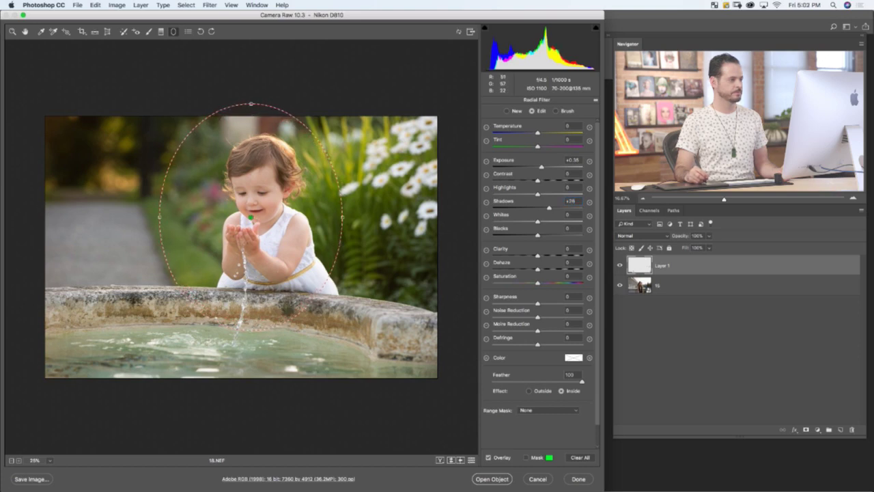
left_click_drag(342, 217, 364, 217)
left_click_drag(252, 217, 234, 208)
left_click(497, 458)
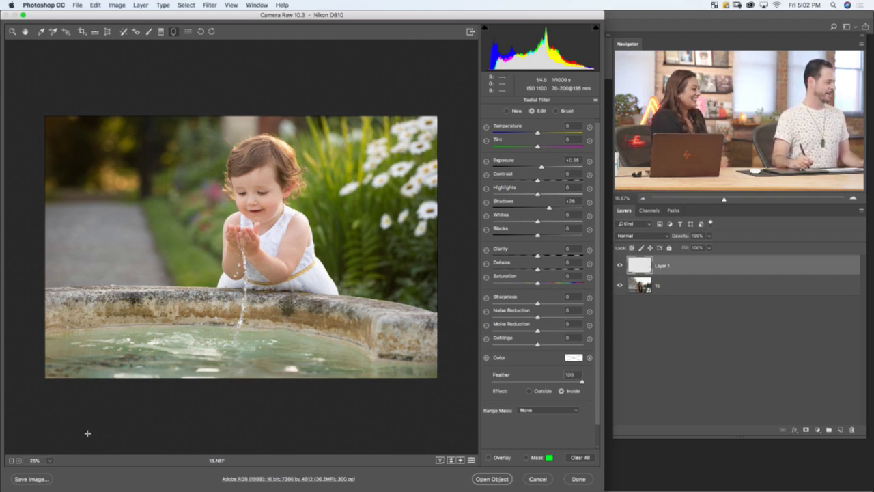
Fit the whole photo in view and compare it before and after side by side.
left_click(49, 461)
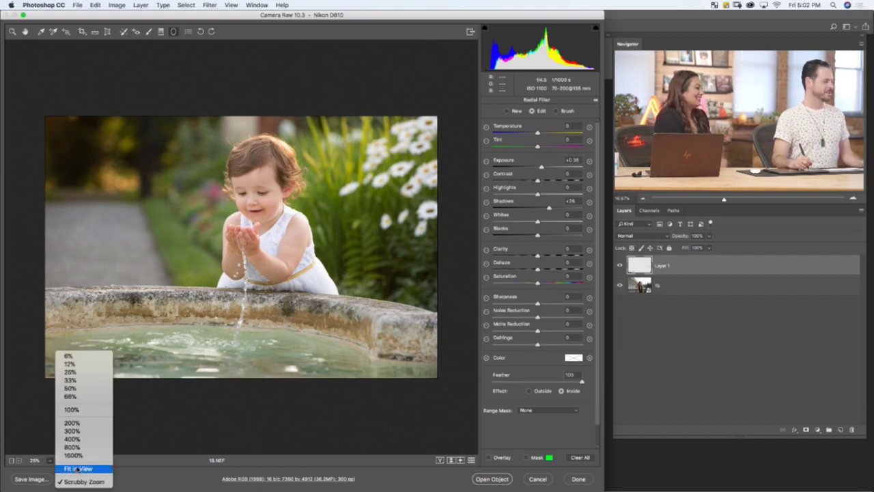
left_click(82, 469)
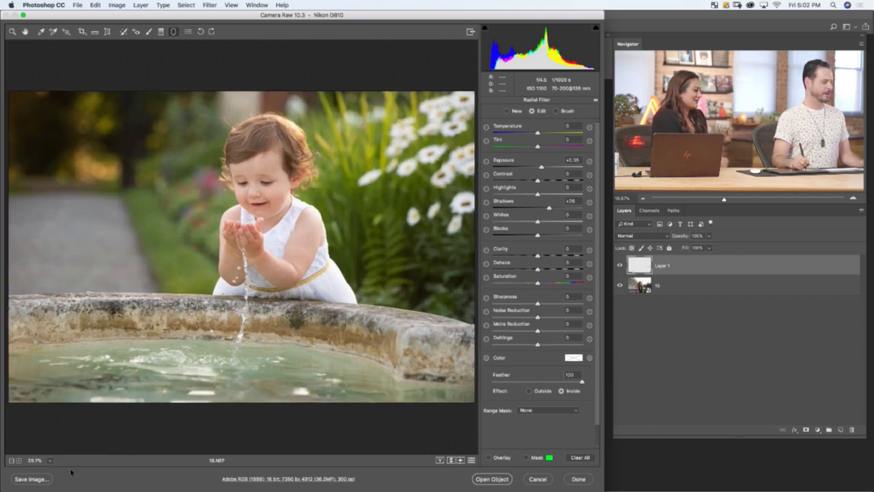
left_click(440, 460)
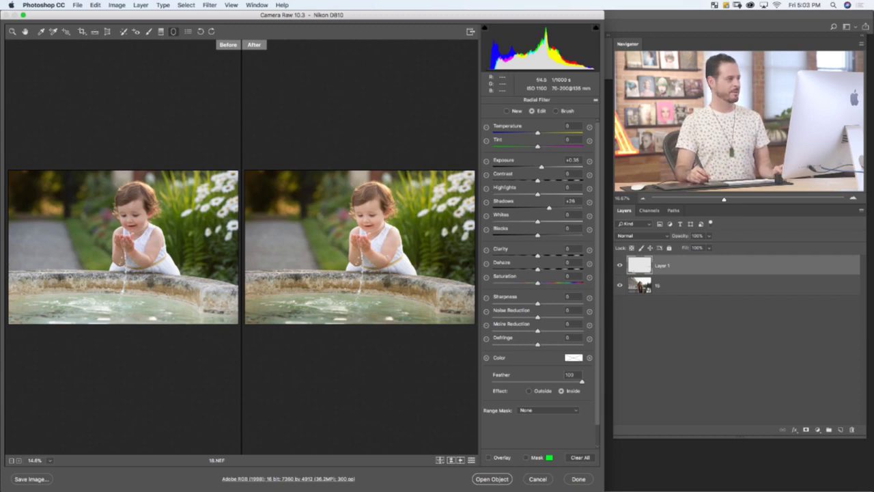
Level the tilted Graduated Filter over the fountain and set its exposure to -0.65.
left_click(160, 32)
left_click_drag(323, 234, 324, 355)
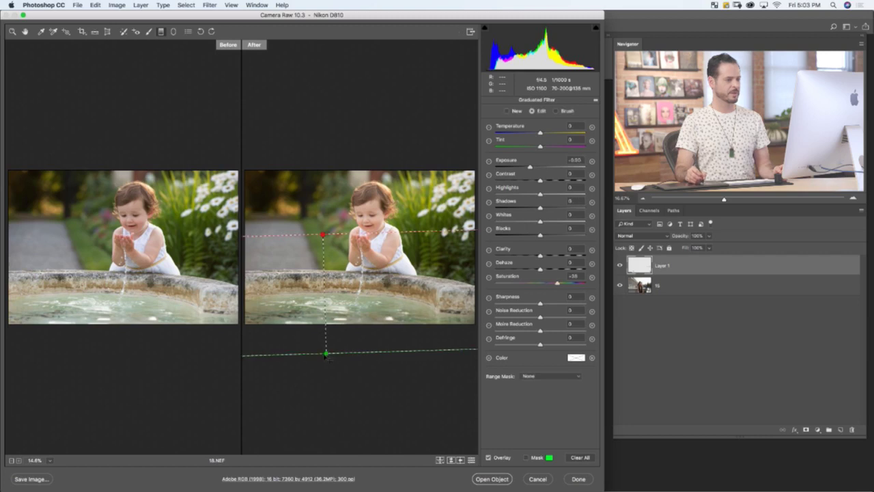
left_click_drag(531, 167, 534, 167)
left_click(534, 167)
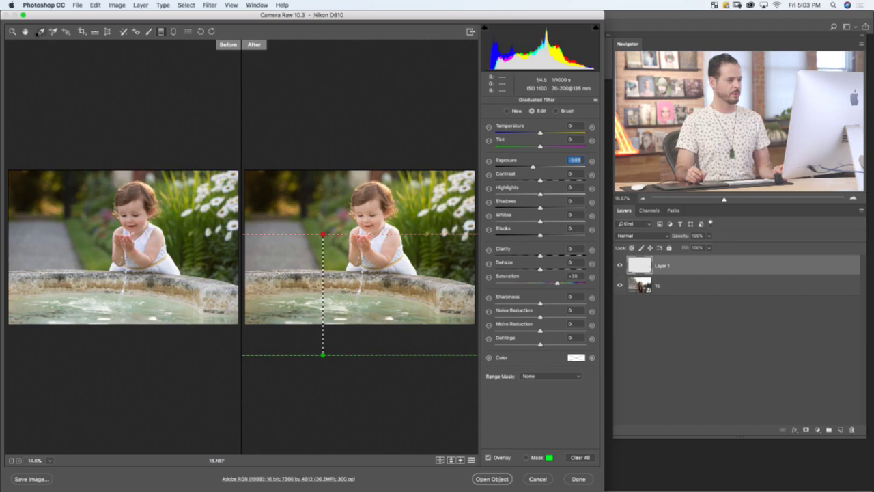
Return to the global adjustments and raise the whole photo's Vibrance slightly.
left_click(25, 31)
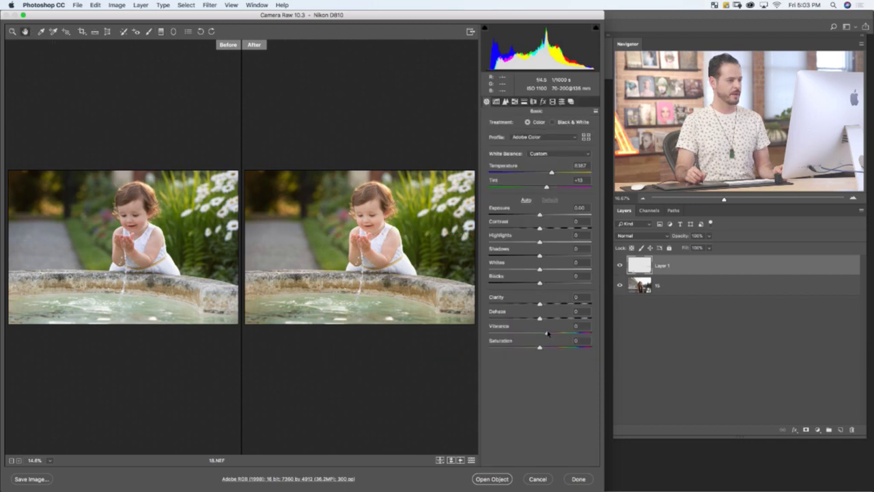
left_click_drag(549, 332, 551, 333)
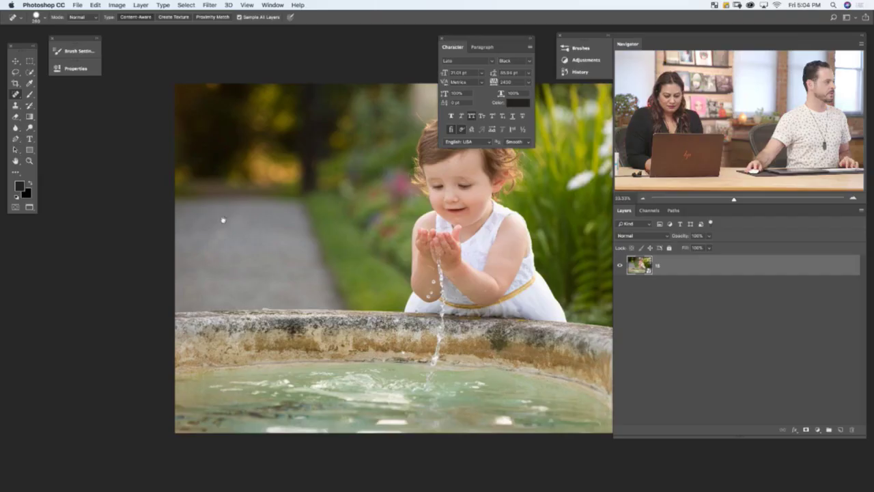
Make a loose Lasso selection around the girl's head and upper body with a feather of 51.4 px.
scroll(220, 219, "up", 5)
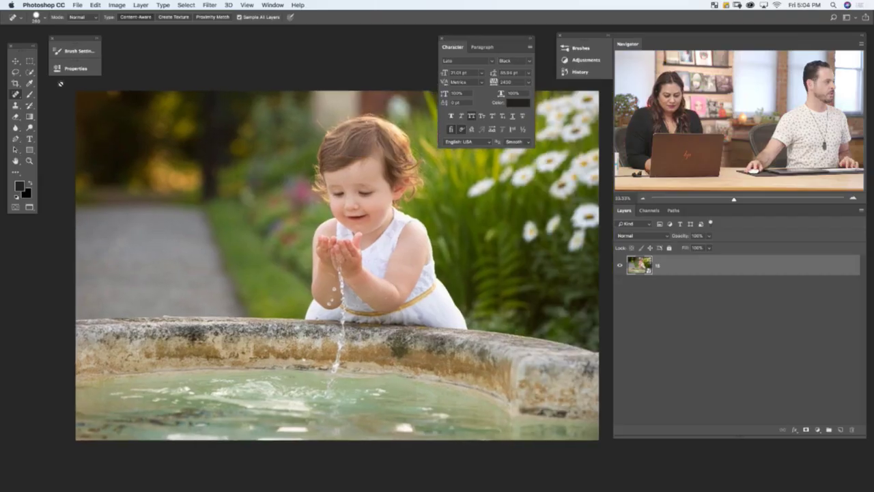
left_click(29, 61)
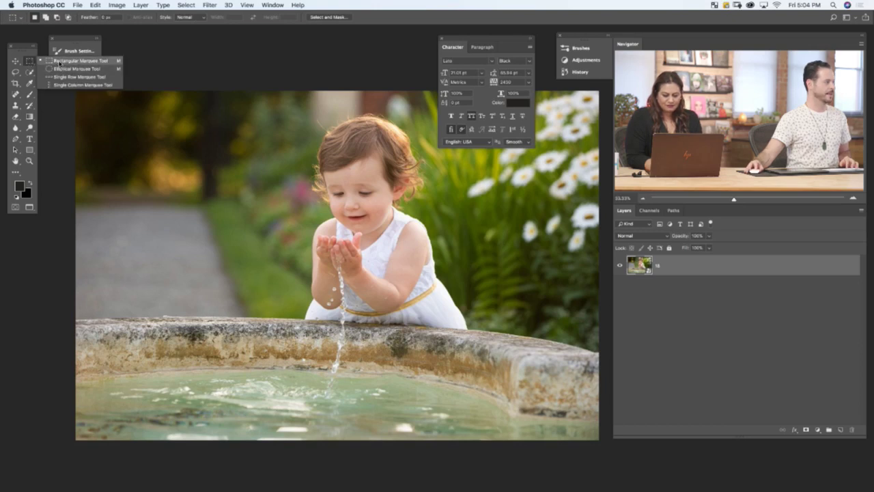
left_click(61, 62)
key("l")
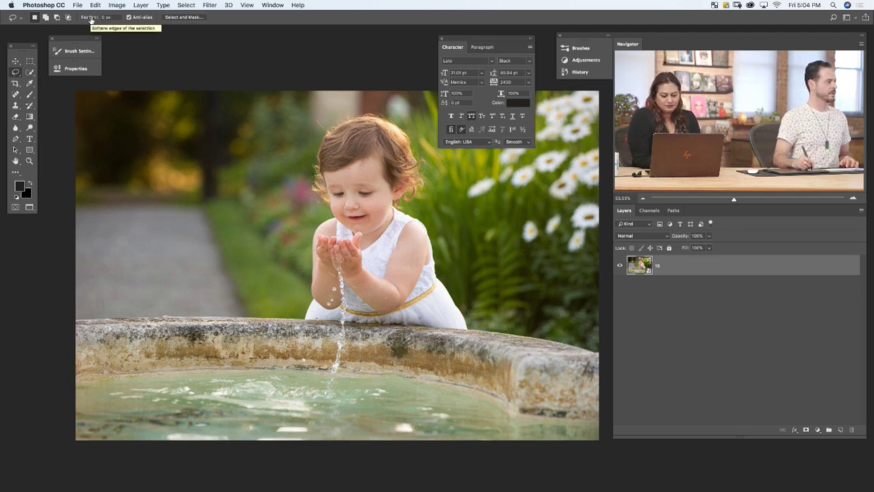
left_click_drag(91, 19, 200, 15)
mouse_move(328, 116)
left_mouse_down()
mouse_move(302, 164)
mouse_move(410, 287)
mouse_move(342, 114)
left_mouse_up()
scroll(402, 188, "right", 3)
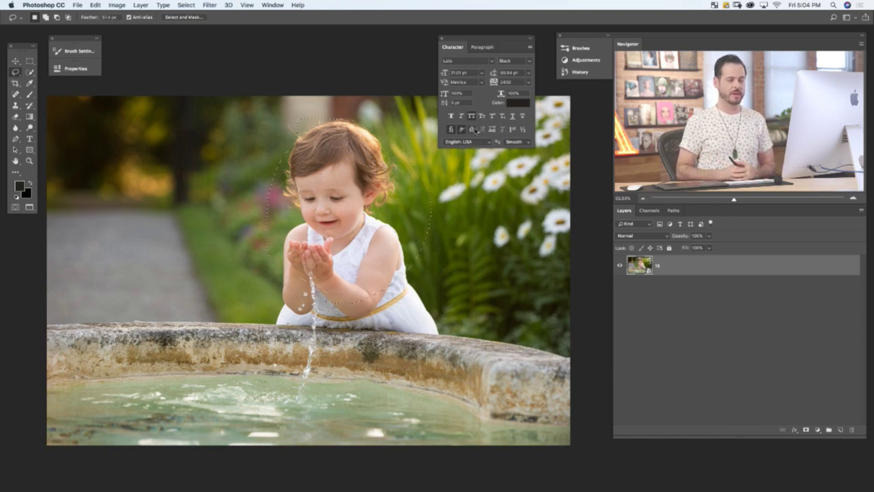
Examine the soft edge of the feathered selection in Quick Mask mode and return to the normal view.
key("q")
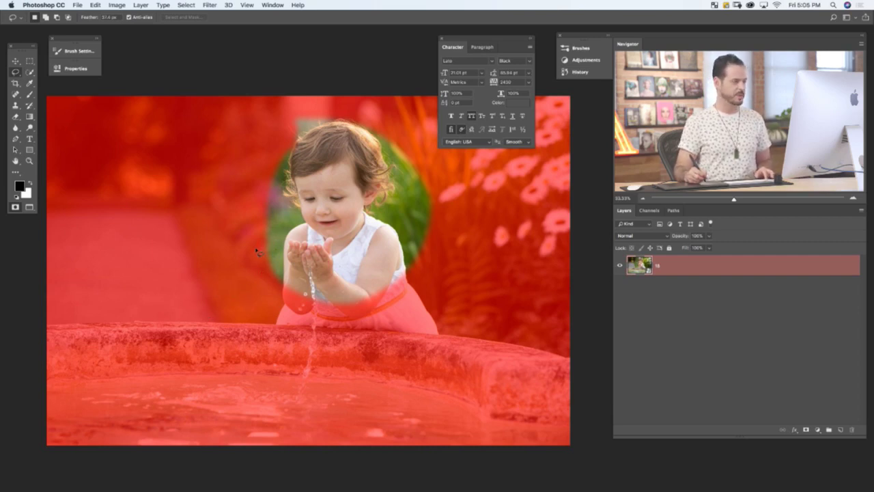
key("q")
key("q")
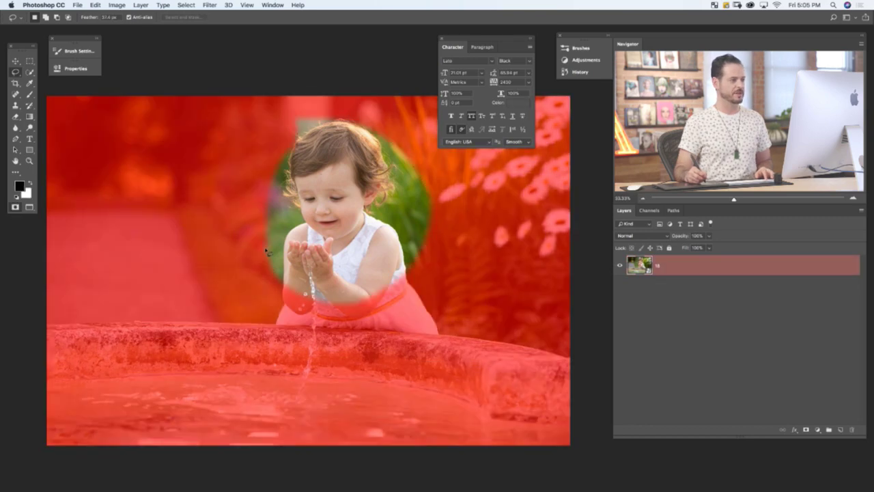
key("q")
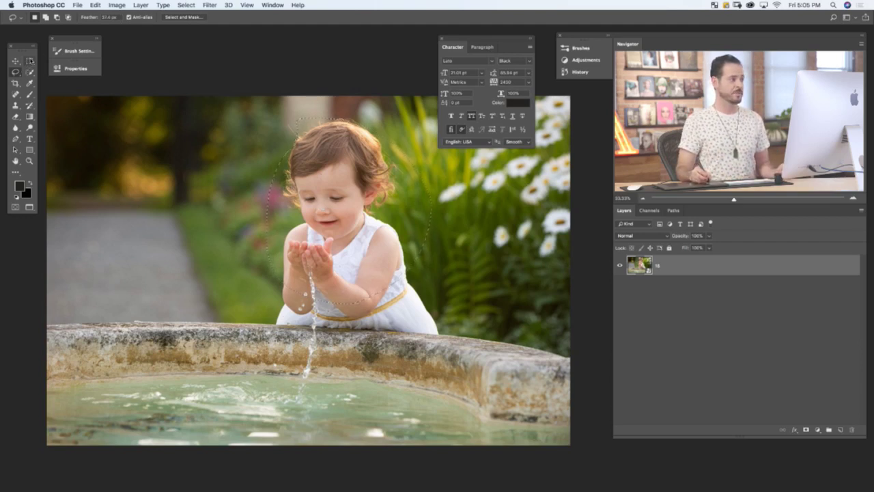
Set the Lasso tool's feather to 0 px.
left_click(108, 17)
type("263")
key("Return")
type("1")
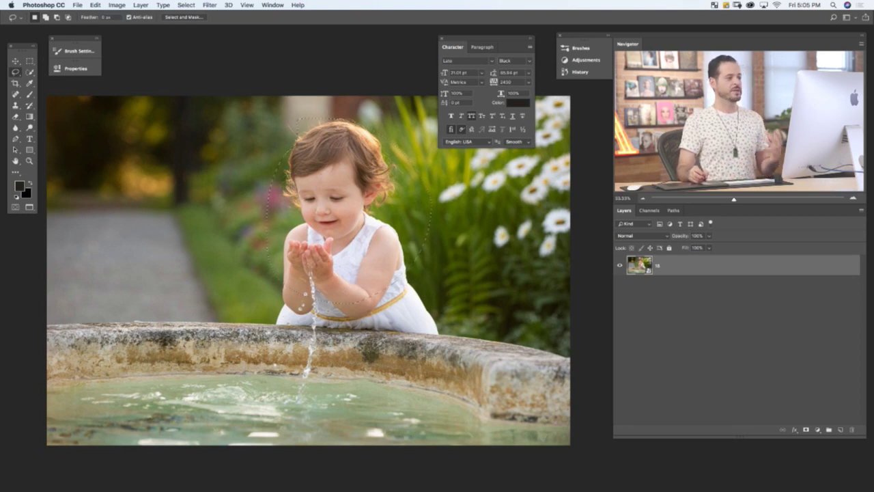
Replace the loose selection with an unfeathered Lasso outline close around the girl, and check its edge in Quick Mask mode.
key("super+d")
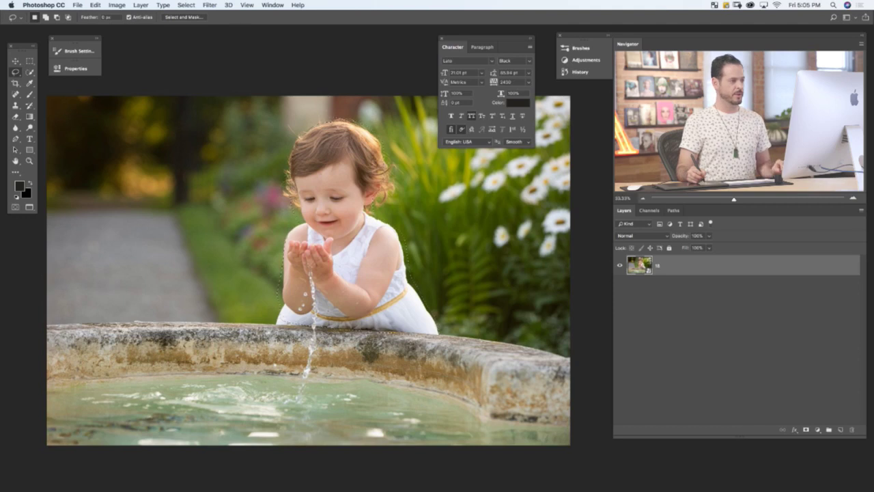
key("q")
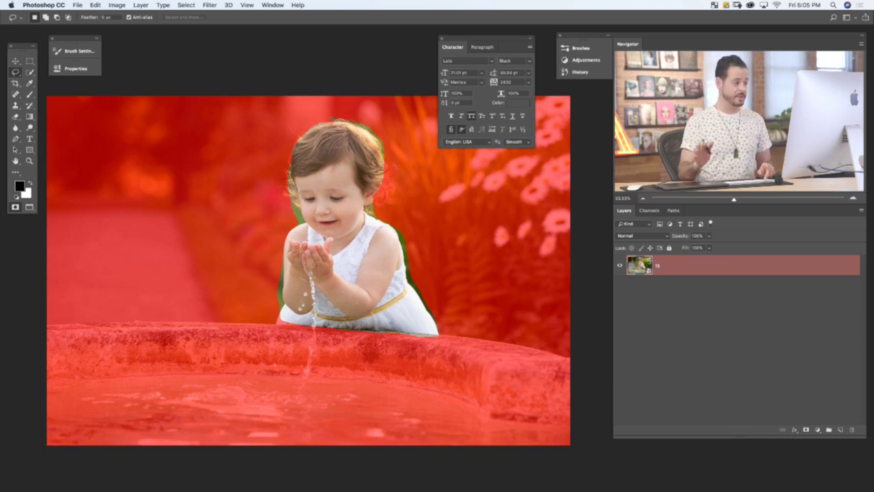
key("q")
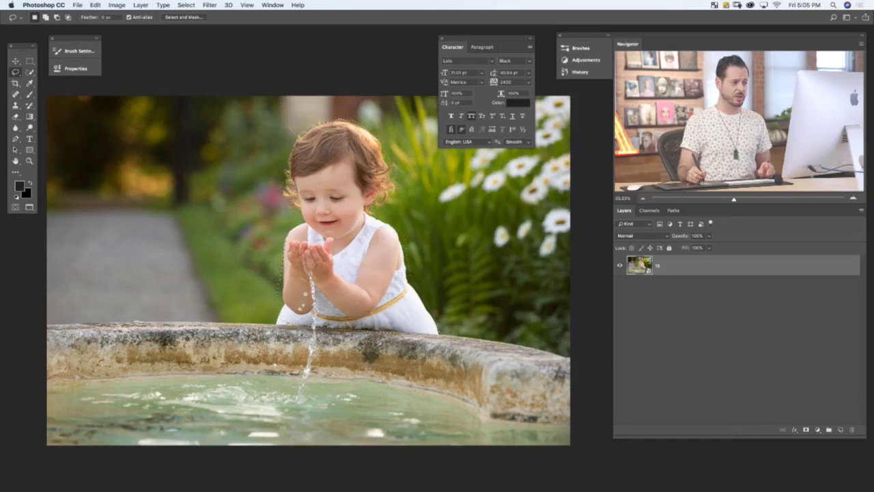
Compare the hard edge of the unfeathered selection in the normal view and in Quick Mask mode.
key("q")
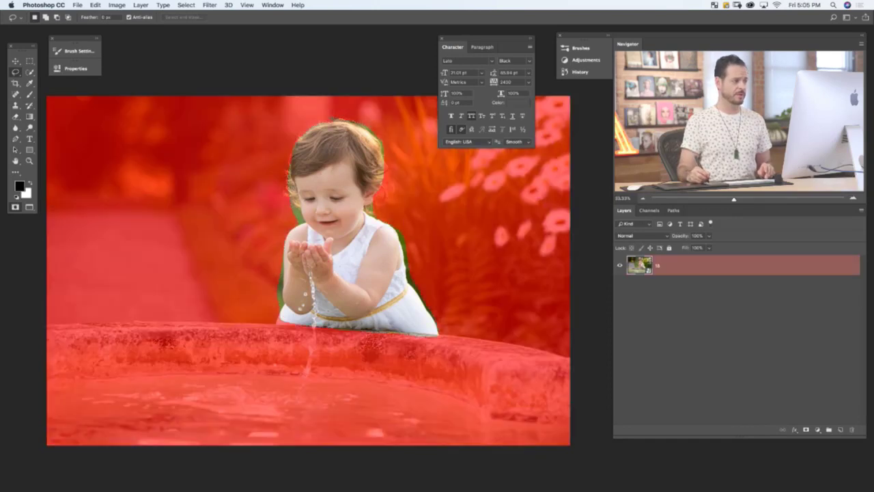
key("q")
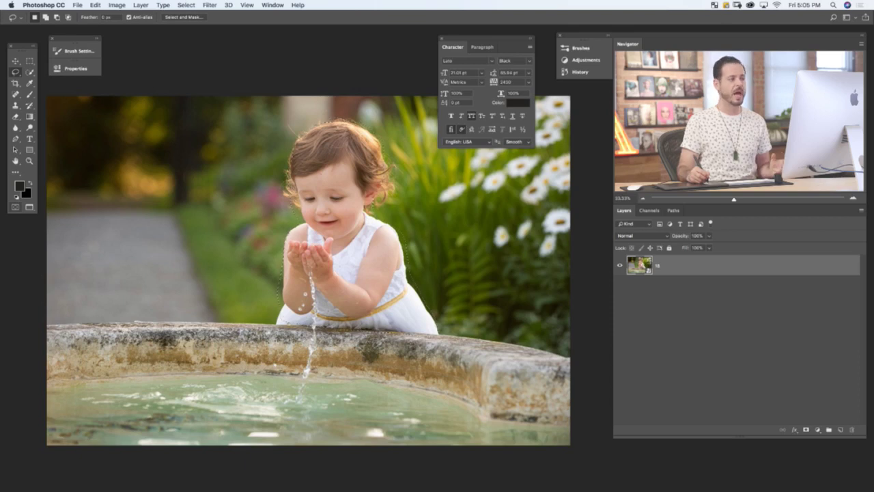
key("q")
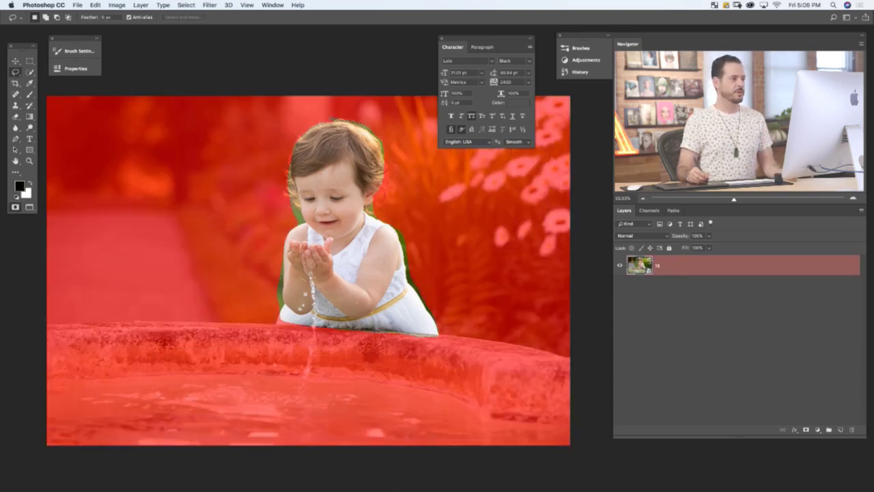
Soften the edge of the quick mask around the girl with a Gaussian Blur of 8.7 pixels radius.
left_click(210, 6)
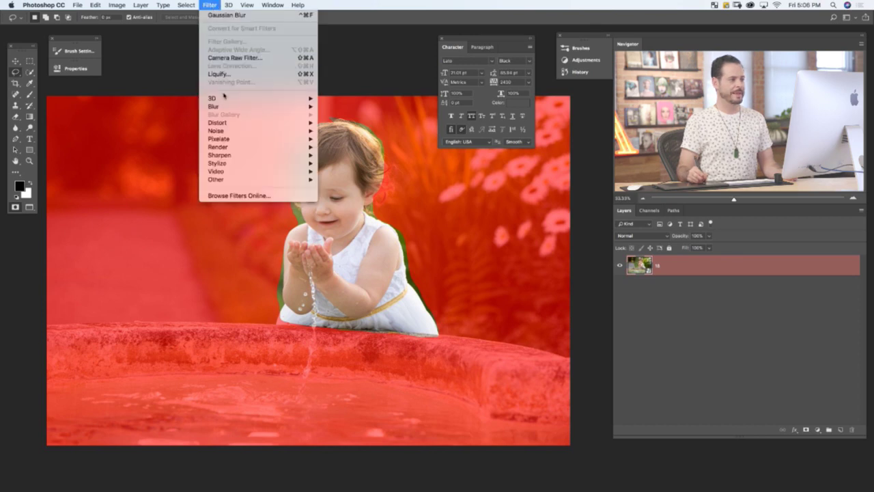
mouse_move(224, 110)
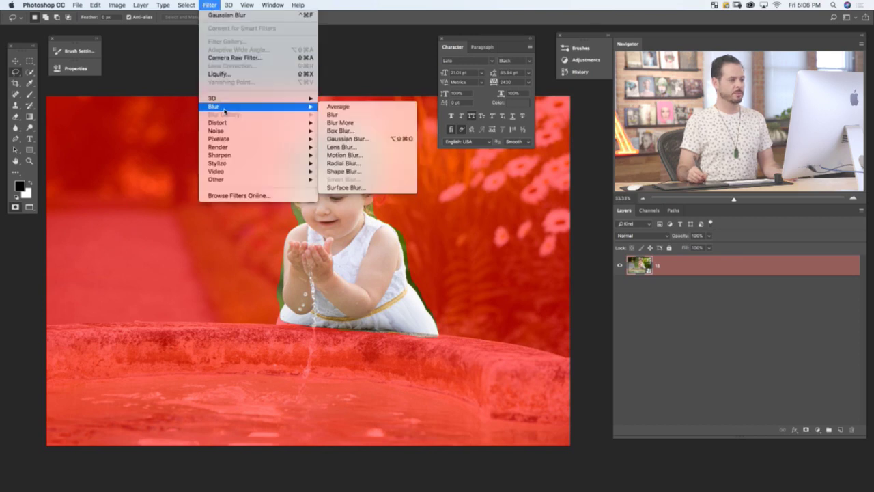
left_click(372, 142)
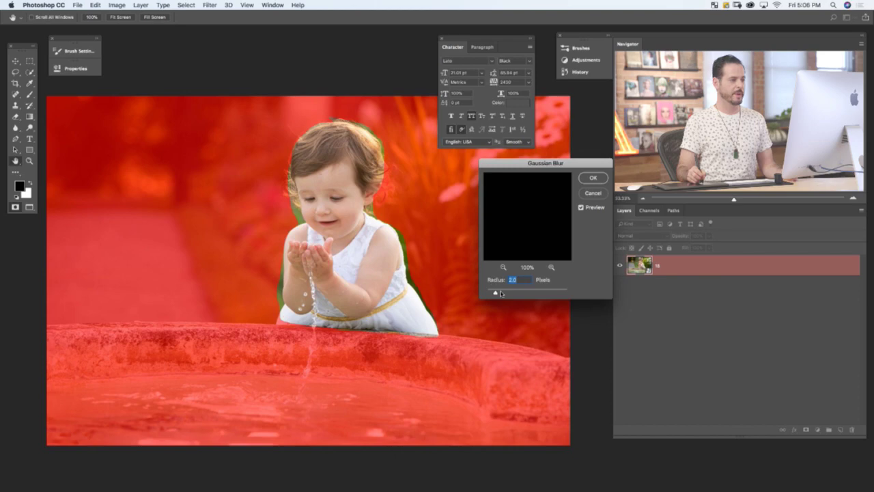
left_click_drag(501, 295, 525, 291)
key("super+plus")
key("super+plus")
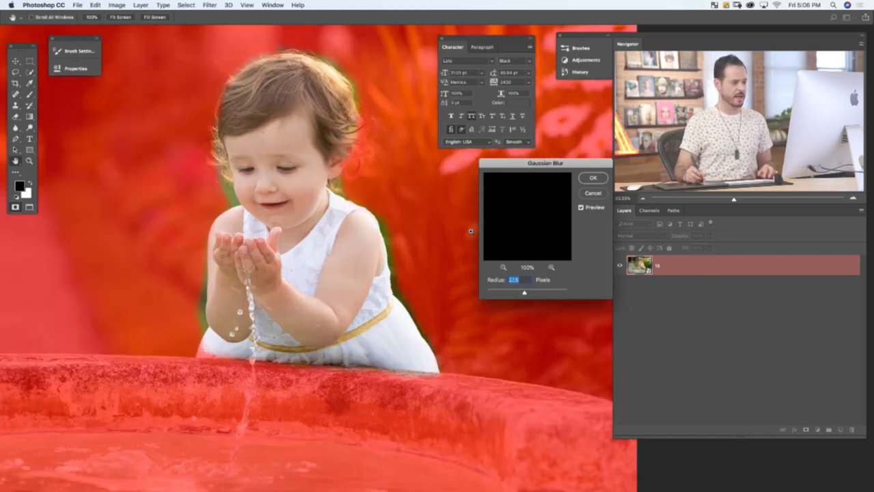
mouse_move(503, 291)
left_mouse_down()
mouse_move(512, 292)
mouse_move(491, 295)
mouse_move(501, 294)
left_mouse_up()
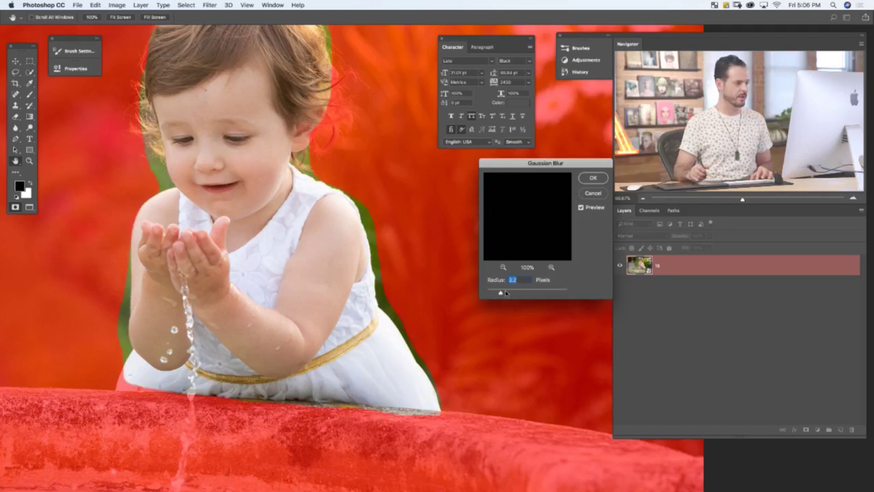
key("super+equal")
left_click_drag(410, 322, 289, 179)
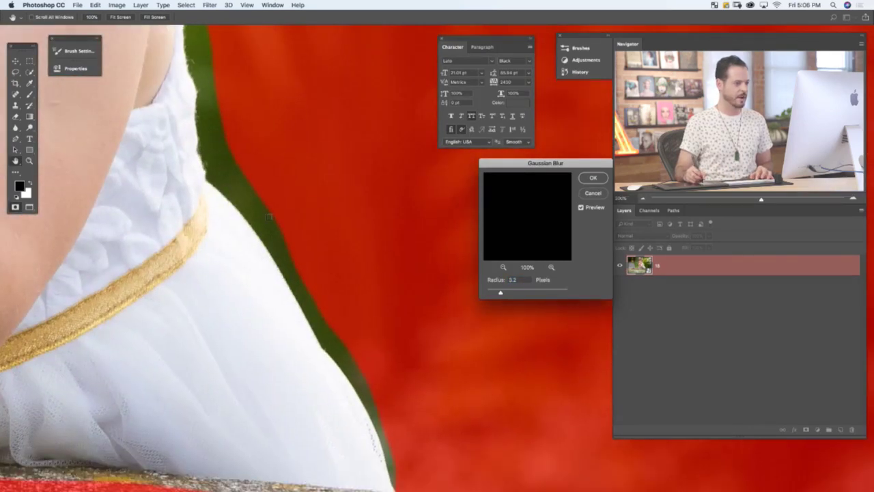
mouse_move(502, 293)
left_mouse_down()
mouse_move(534, 291)
mouse_move(507, 292)
left_mouse_up()
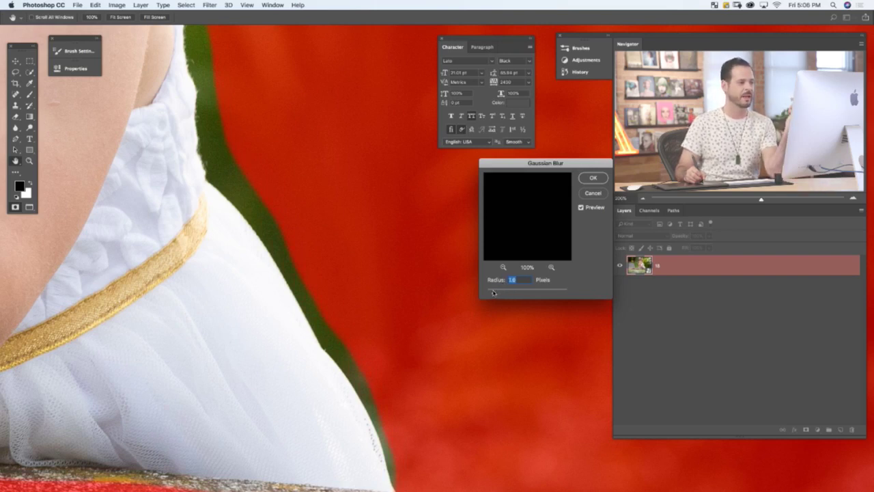
mouse_move(502, 293)
left_mouse_down()
mouse_move(527, 293)
mouse_move(512, 294)
left_mouse_up()
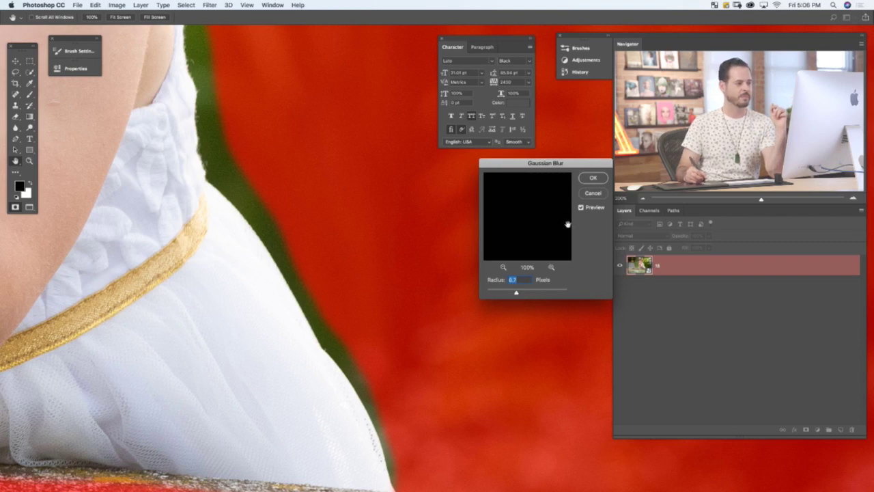
left_click(592, 177)
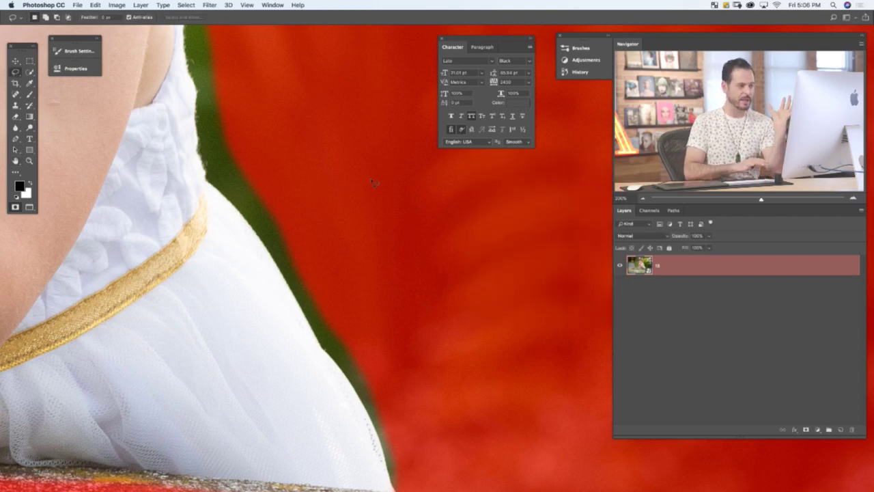
Convert the blurred quick mask back into a selection and compare its edge in both views.
key("q")
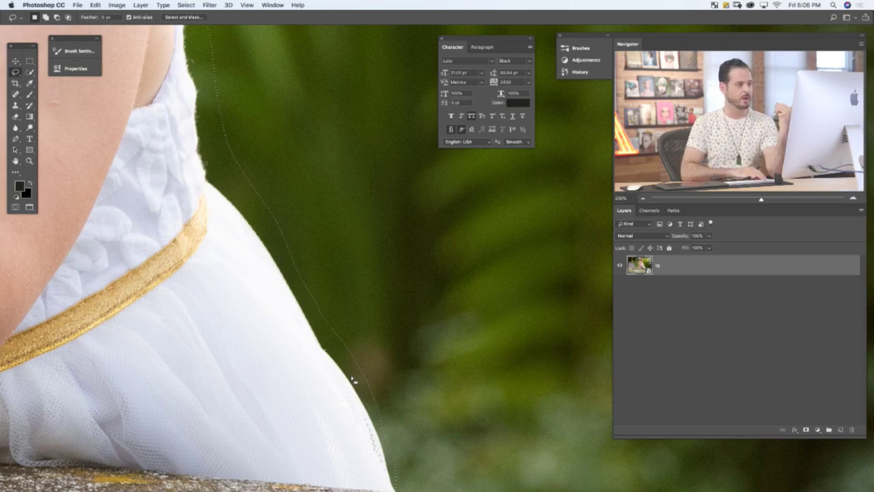
key("q")
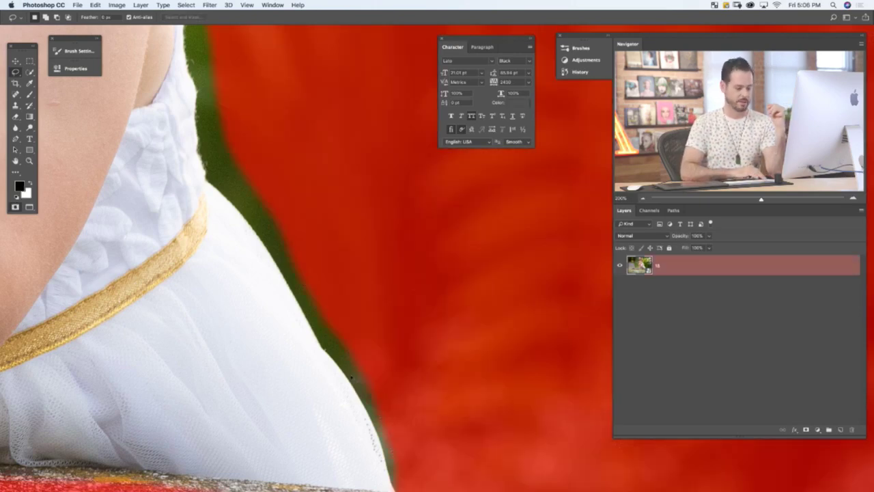
key("q")
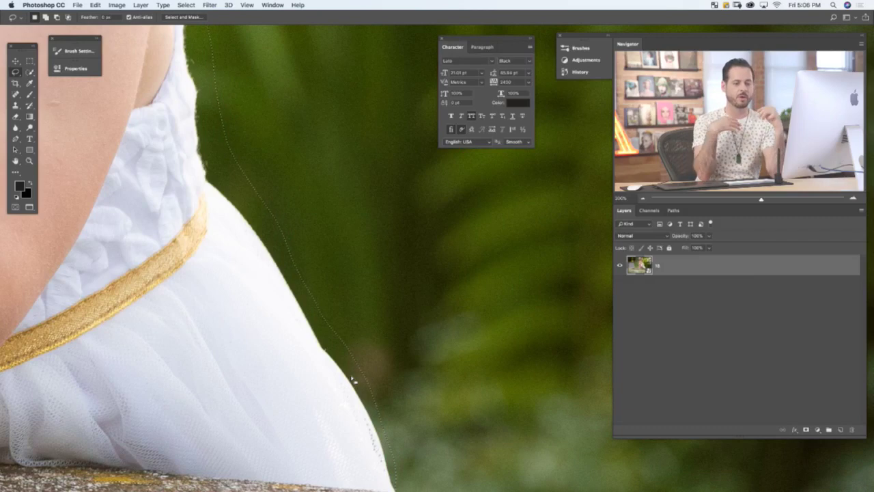
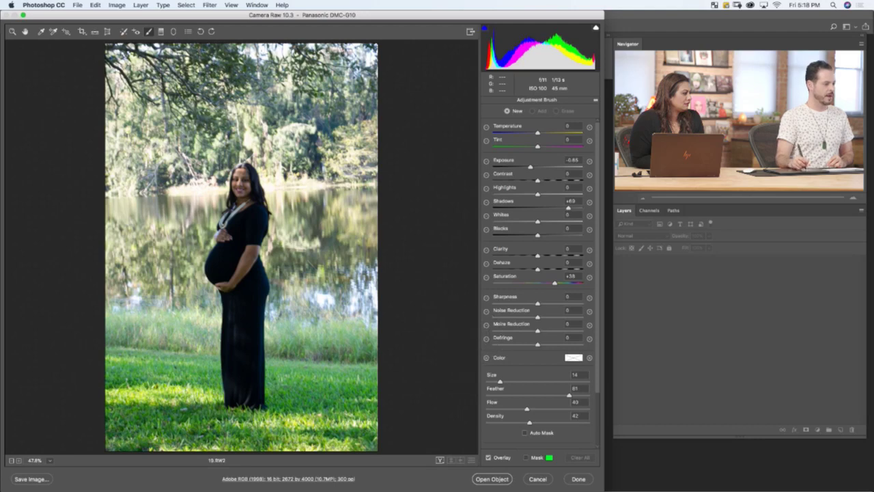
Set the Adjustment Brush to a feather of 49 and a size of 9.
key("shift+bracketleft")
key("shift+bracketleft")
key("shift+bracketleft")
key("bracketleft")
key("bracketleft")
key("bracketleft")
key("bracketleft")
key("bracketleft")
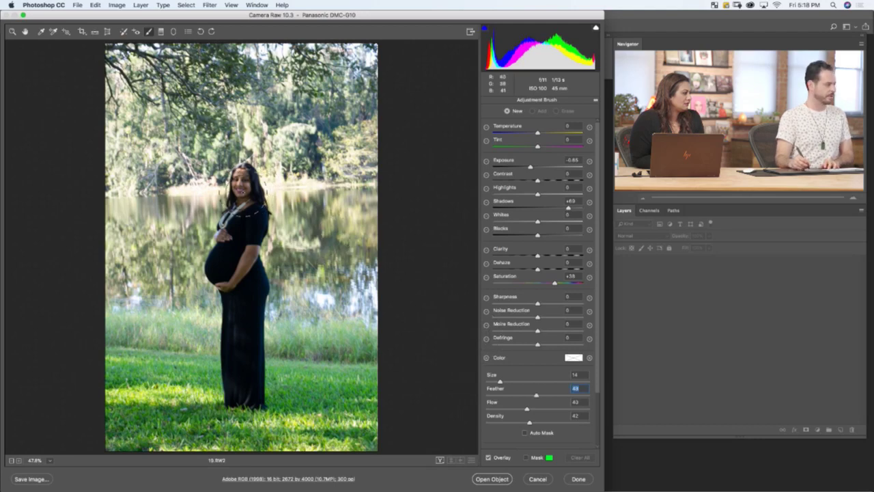
Paint the adjustment over the woman's head, upper body and belly with the mask shown, using brush size 6 for the belly.
left_click(250, 198)
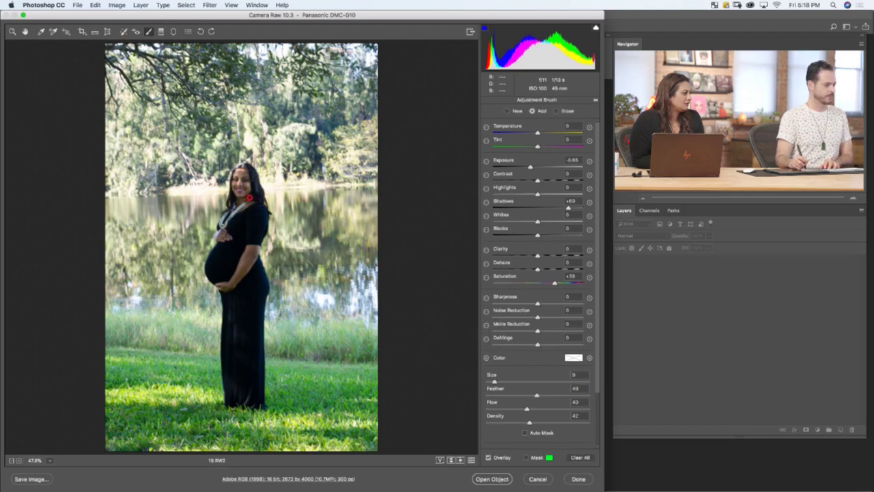
key("y")
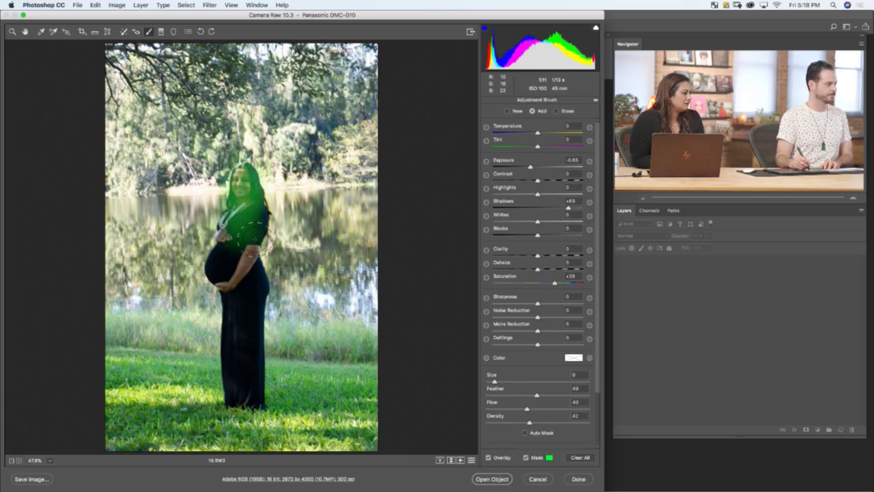
left_click(233, 241)
key("bracketleft")
key("bracketleft")
key("bracketleft")
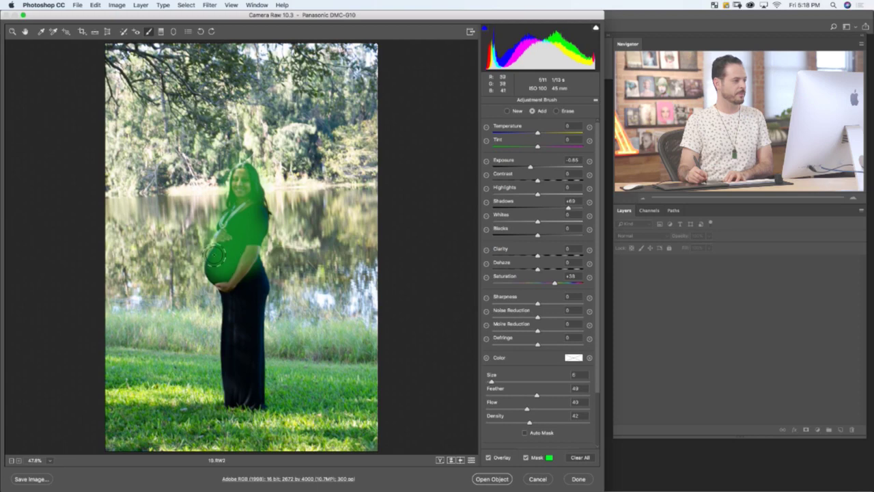
mouse_move(215, 256)
left_mouse_down()
mouse_move(244, 250)
mouse_move(237, 226)
mouse_move(244, 186)
mouse_move(240, 218)
mouse_move(252, 199)
left_mouse_up()
key("super+z")
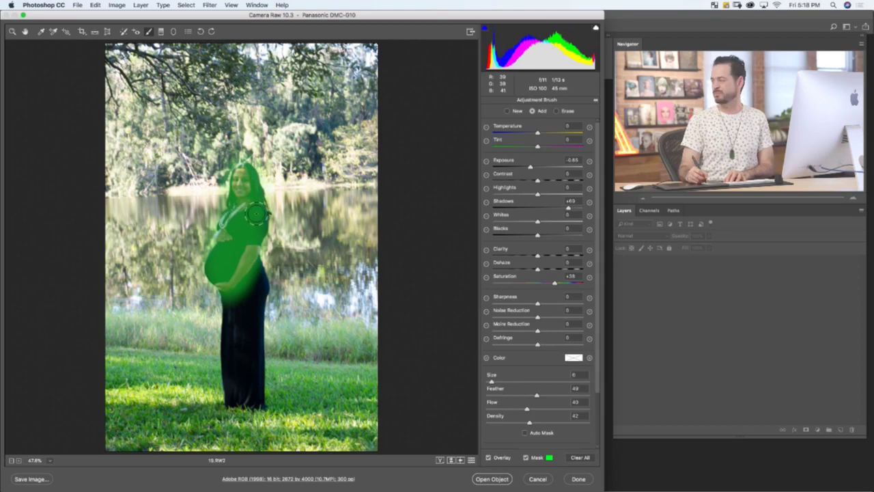
Extend the adjustment down the woman's long skirt with brush size 12, flow 32 and density 23.
key("bracketright")
key("bracketright")
key("bracketright")
key("bracketright")
key("bracketright")
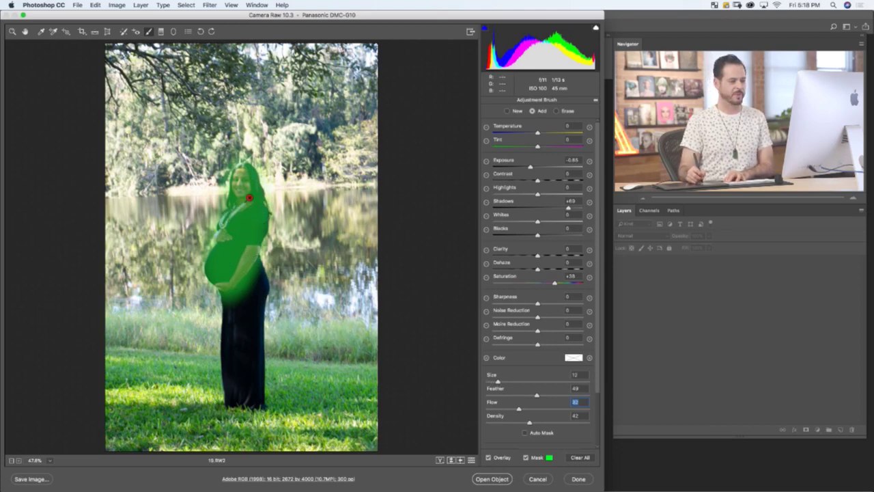
key("Tab")
type("23")
mouse_move(240, 295)
left_mouse_down()
mouse_move(252, 301)
mouse_move(243, 305)
left_mouse_up()
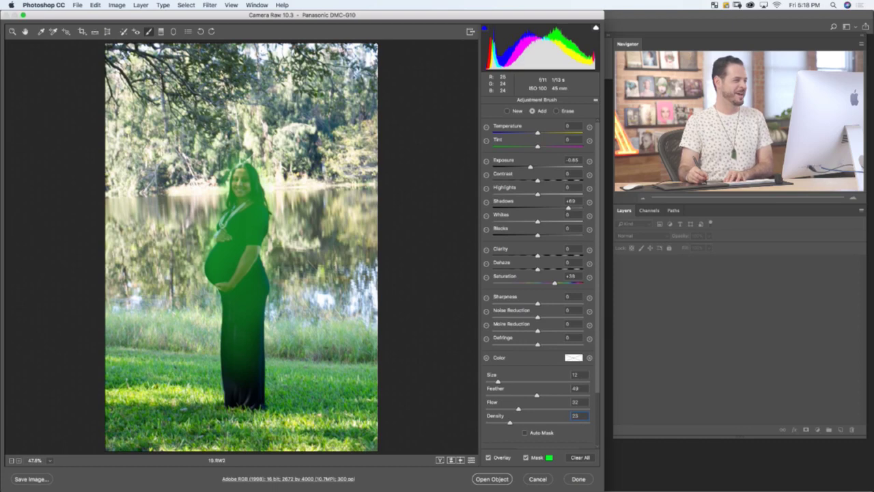
Reduce the Adjustment Brush size to 4 and hide the mask and pin overlays.
key("[")
key("[")
key("[")
key("]")
key("]")
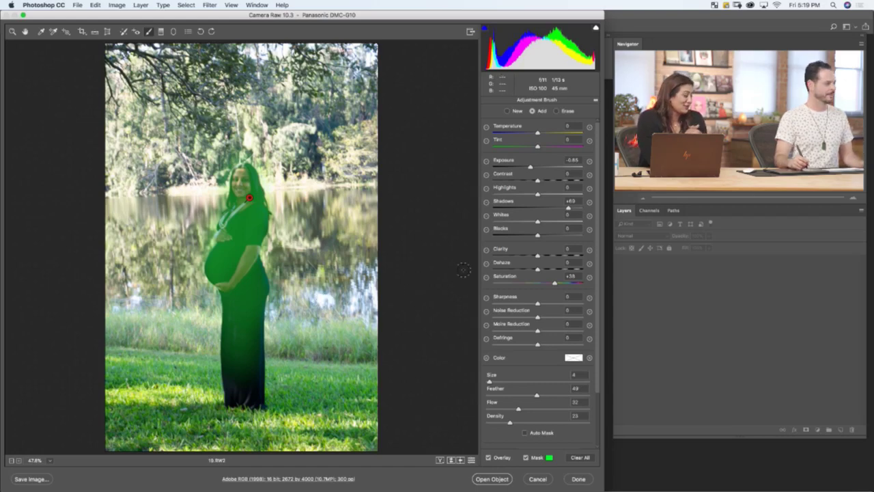
left_click(502, 452)
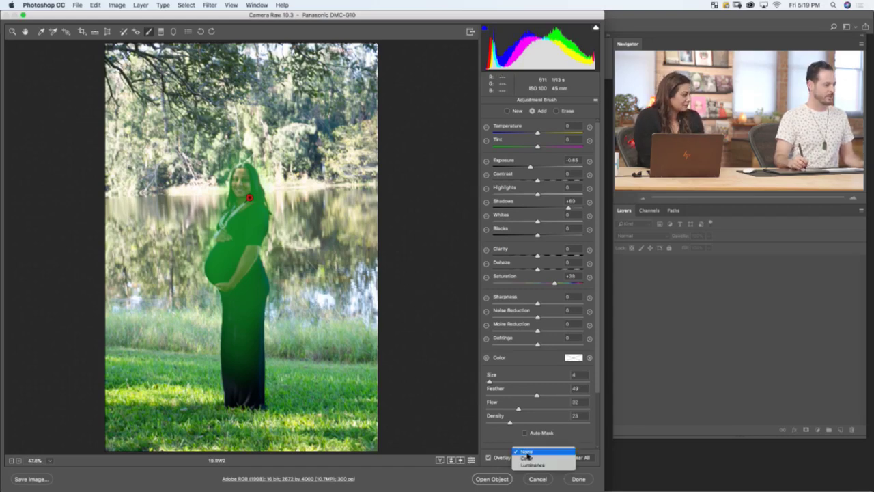
left_click(502, 454)
left_click(489, 457)
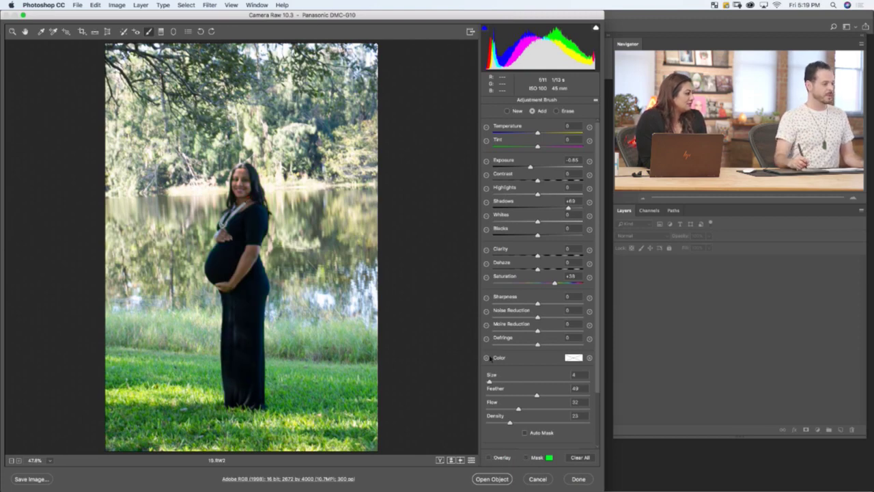
Set the painted area's Sharpness to +76 and slightly raise the whole photo's Clarity in the basic adjustments.
left_click_drag(550, 304, 552, 305)
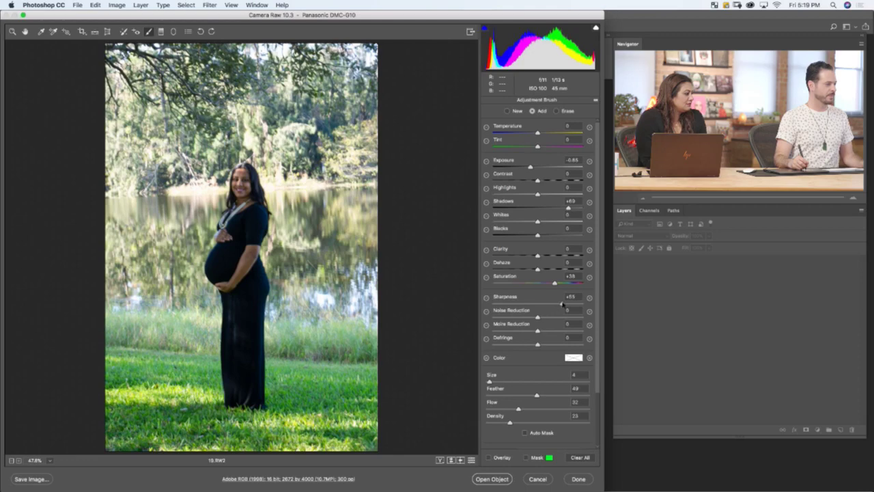
left_click(567, 304)
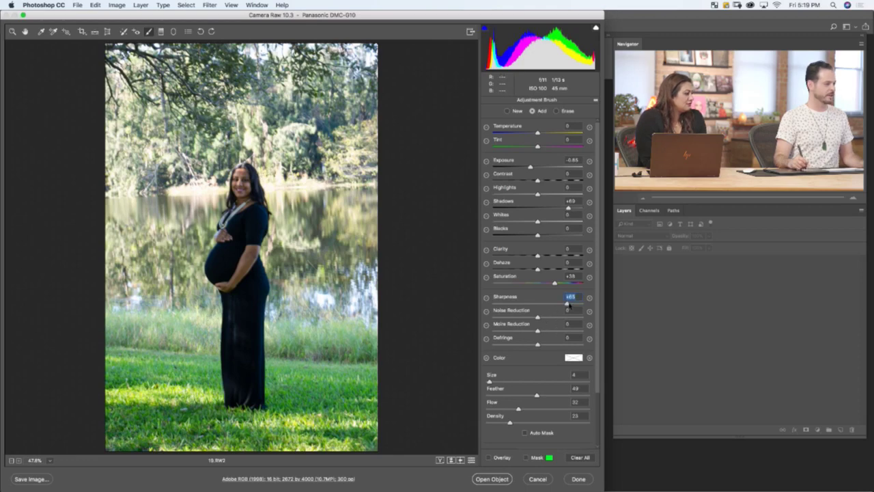
left_click_drag(568, 306, 574, 306)
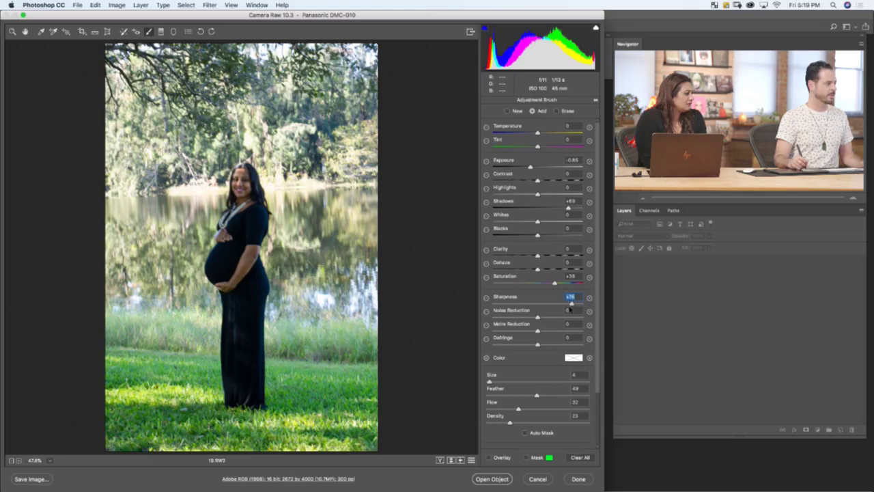
left_click(25, 32)
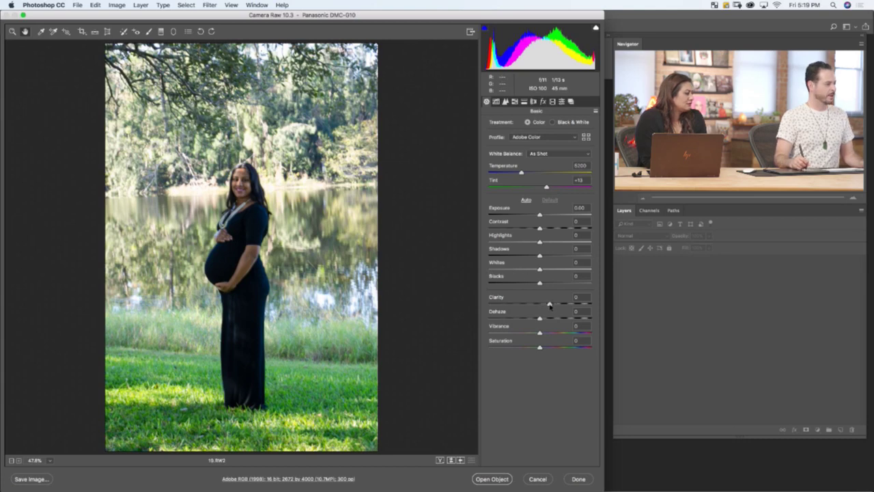
left_click_drag(550, 305, 544, 309)
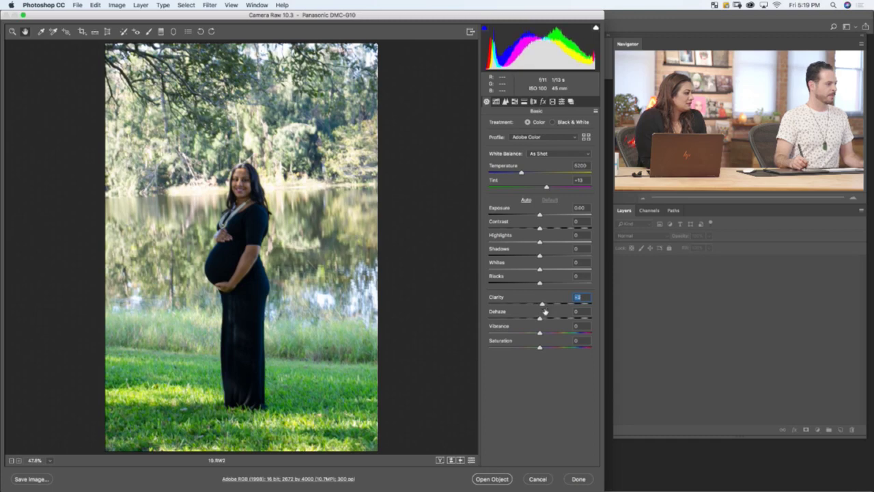
Open the adjusted photo in Photoshop as a smart object and centre it in full-screen mode.
left_click(504, 476)
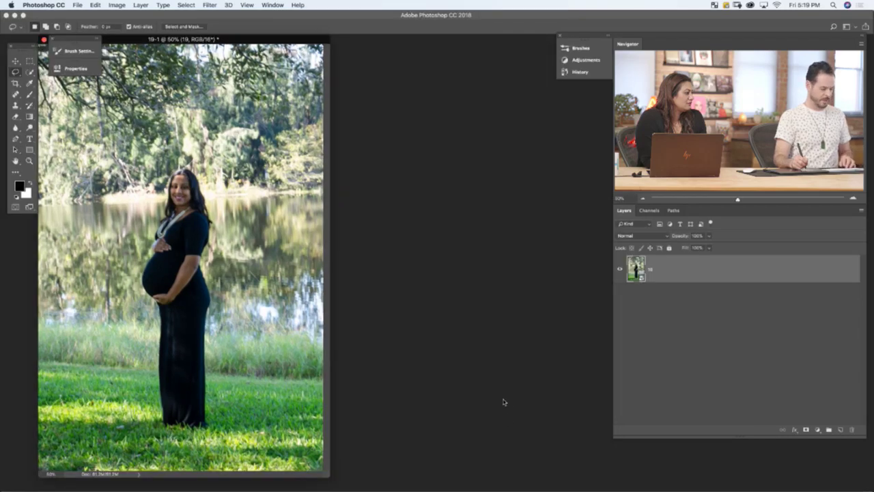
key("f")
left_click_drag(436, 339, 373, 341)
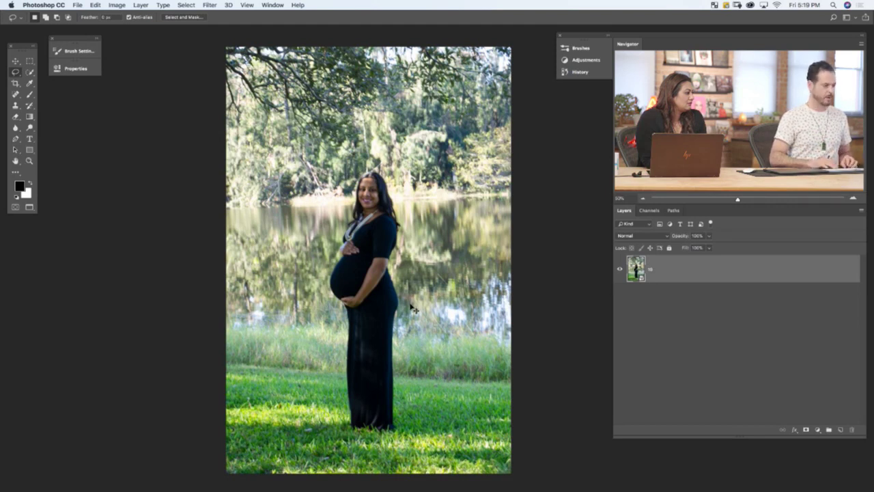
Try duplicating the photo's smart object layer.
key("super+j")
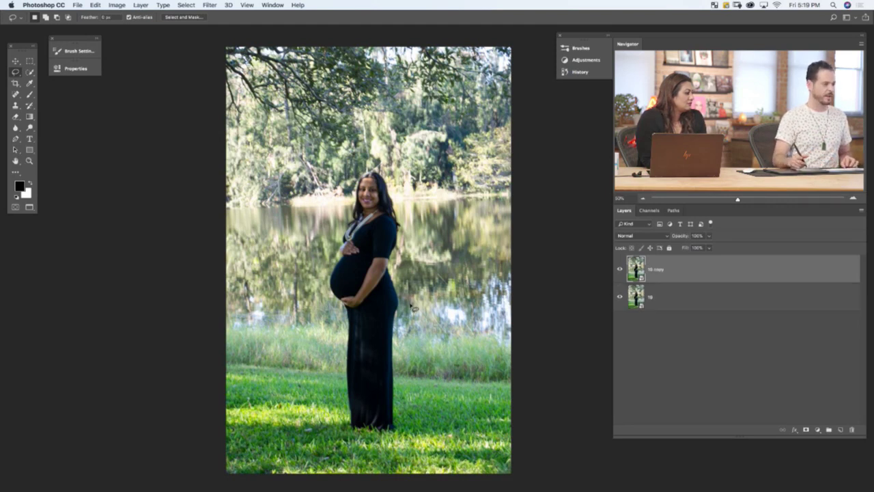
key("super+z")
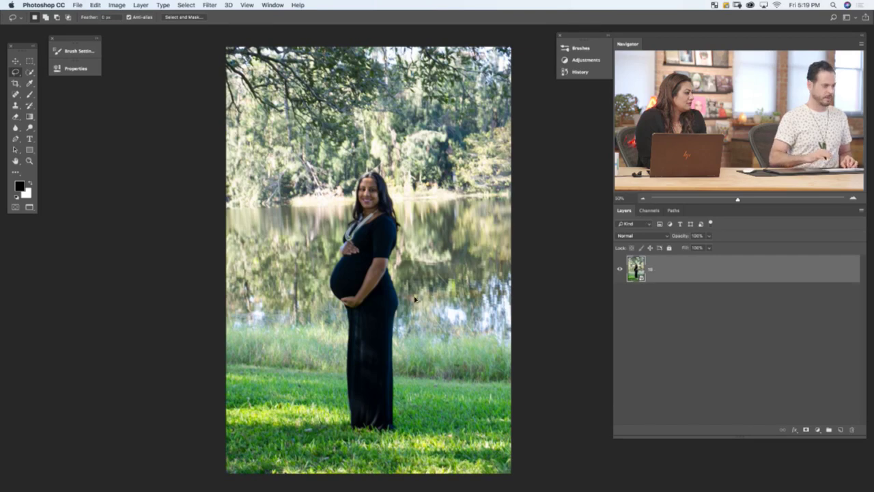
Add a new layer, fill it with the merged image using Apply Image, and desaturate it.
key("super+shift+alt+n")
left_click(119, 5)
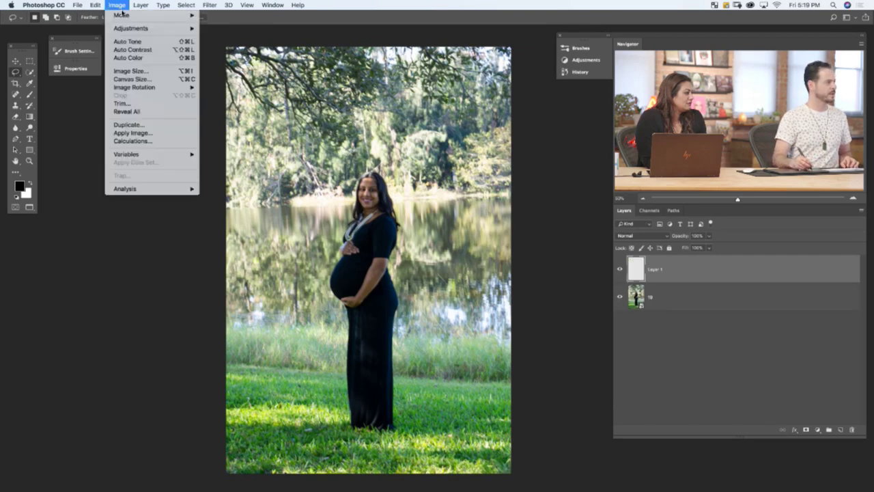
left_click(132, 132)
left_click_drag(560, 172, 459, 171)
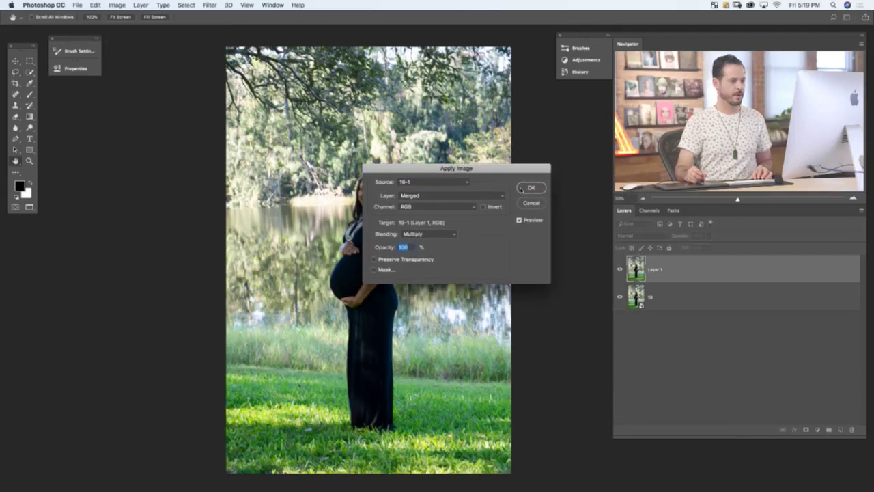
left_click(535, 190)
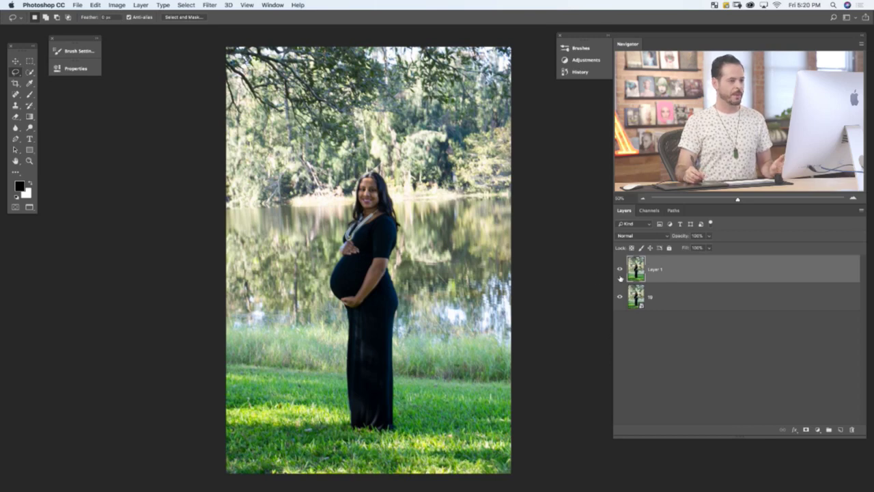
key("super+shift+u")
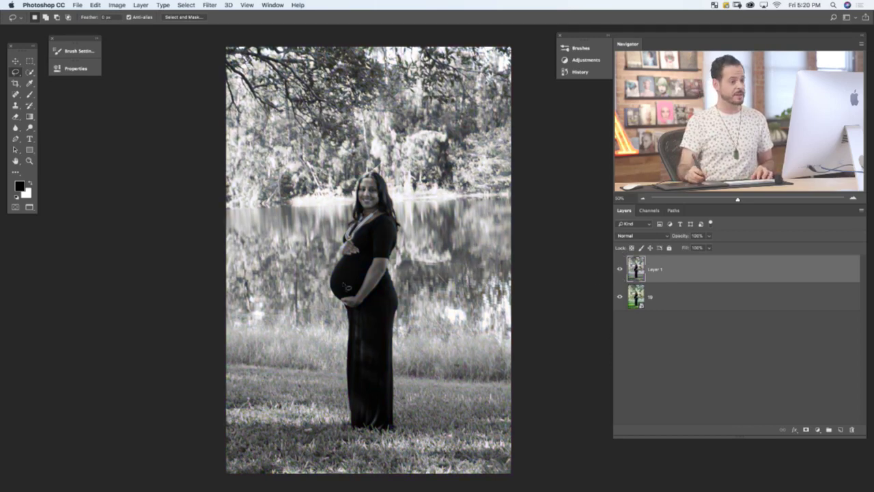
left_click(642, 235)
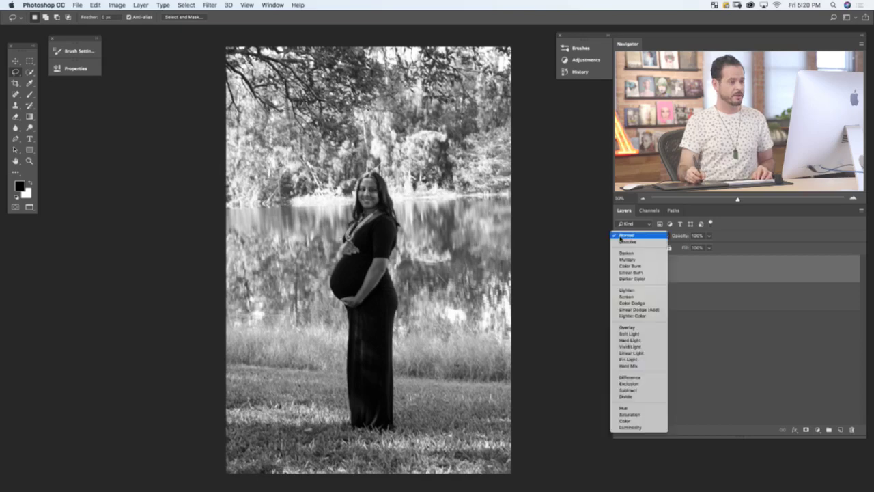
left_click(645, 325)
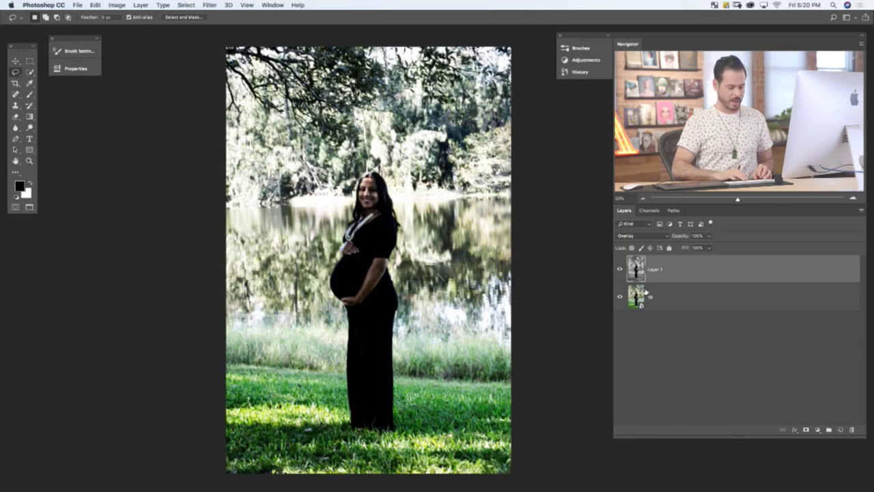
key("super+alt+f")
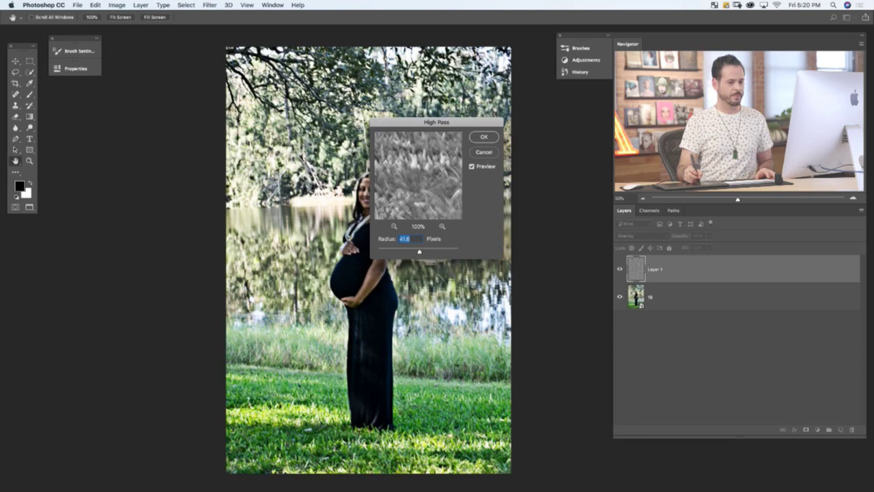
key("Return")
left_click(639, 236)
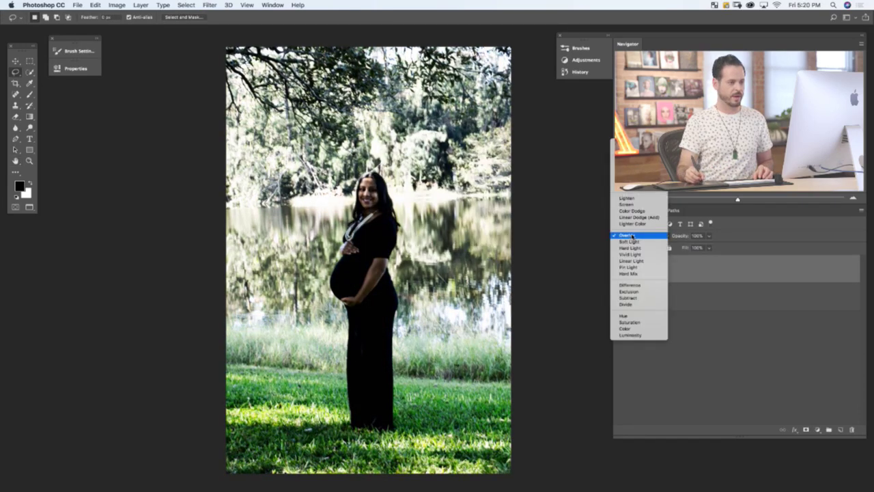
left_click(635, 143)
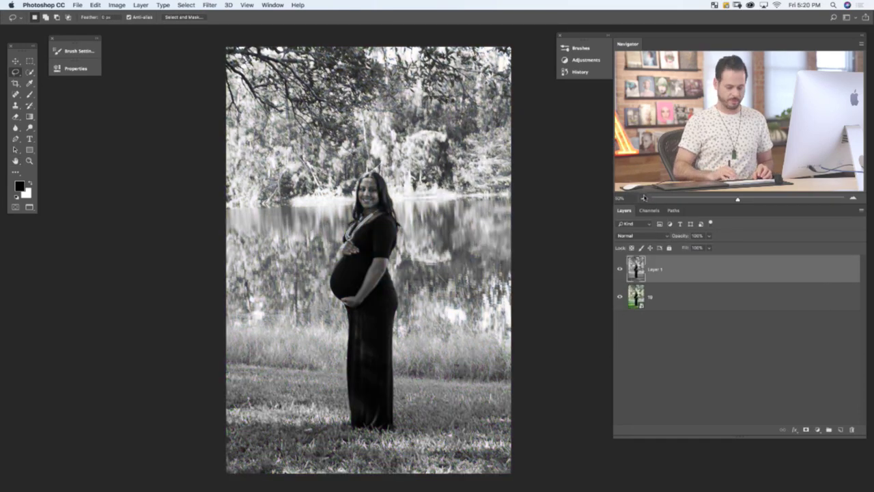
Convert the desaturated layer to a smart object and set its blend mode to Overlay.
right_click(711, 262)
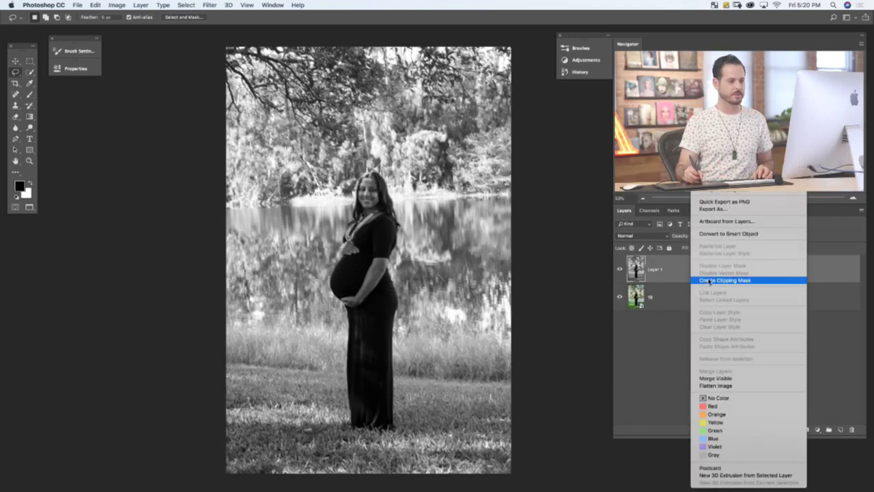
left_click(716, 236)
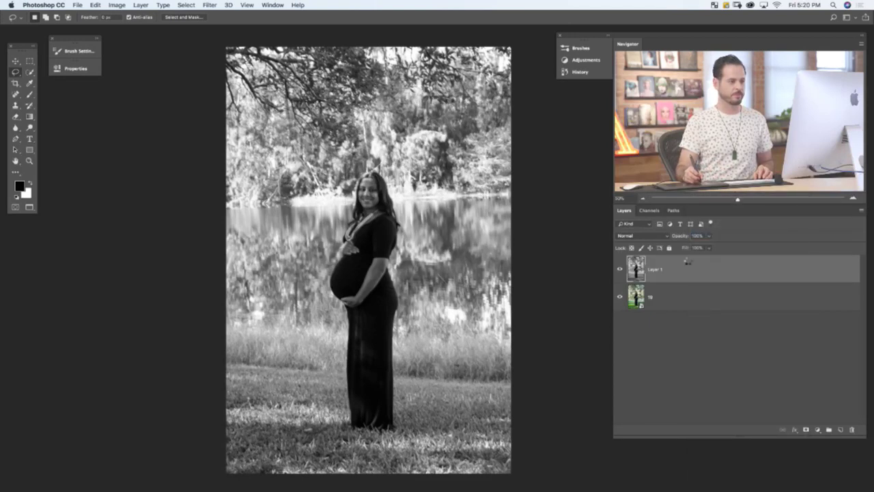
left_click(641, 236)
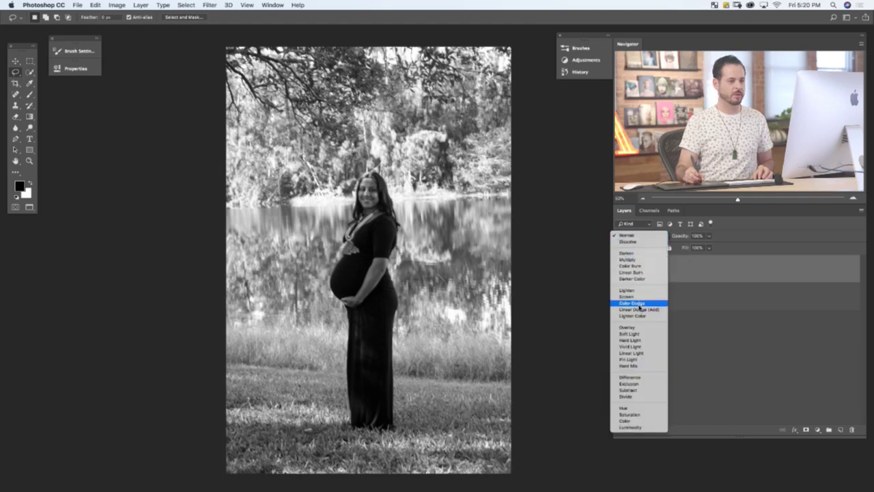
left_click(628, 327)
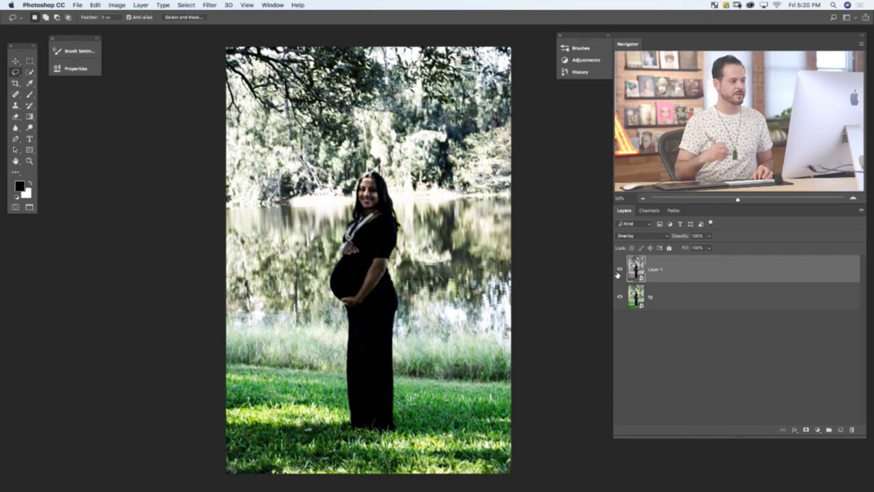
Apply a High Pass filter with a radius of about 4 pixels to the desaturated smart object.
key("super+alt+f")
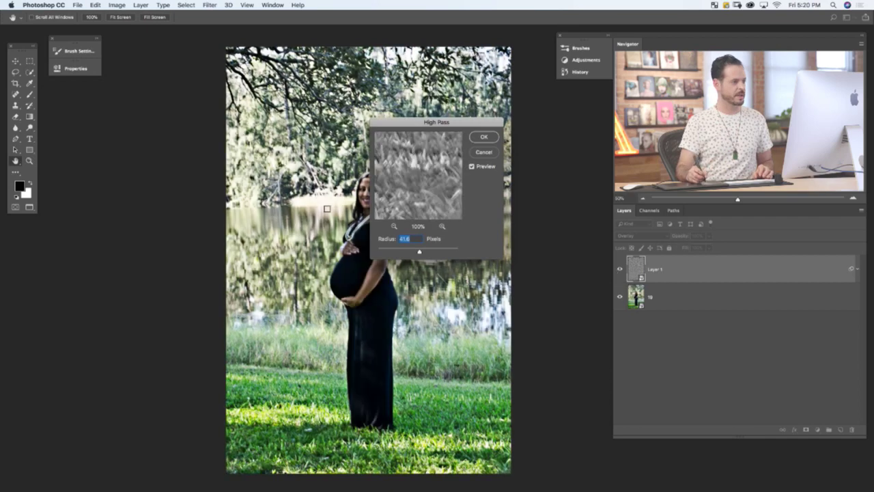
left_click_drag(401, 129, 182, 154)
mouse_move(194, 277)
left_mouse_down()
mouse_move(160, 274)
mouse_move(180, 279)
left_mouse_up()
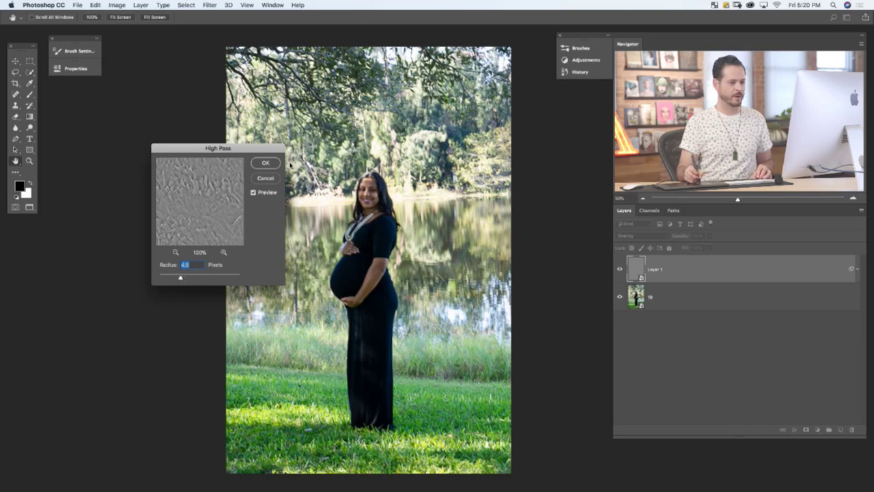
left_click(265, 163)
Add a black mask to the High Pass layer, paint white over the woman's figure, and compare the sharpening with the layer hidden.
left_click(806, 430, "alt")
key("b")
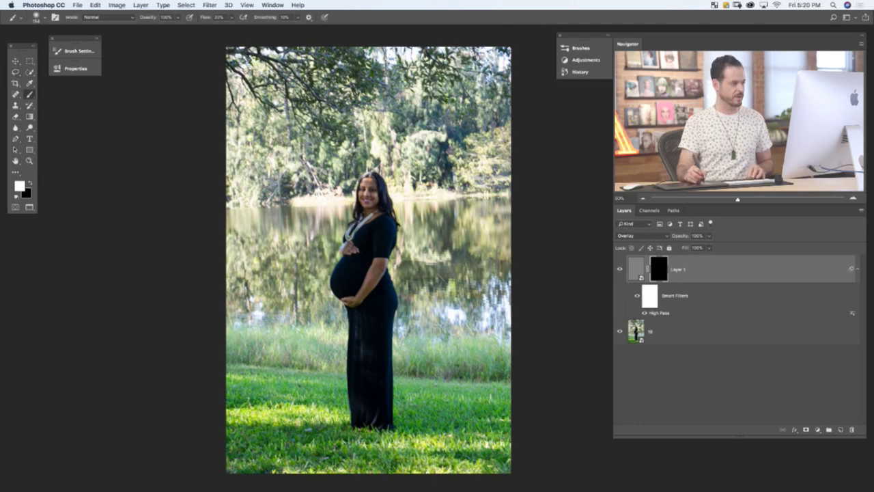
key("x")
key("x")
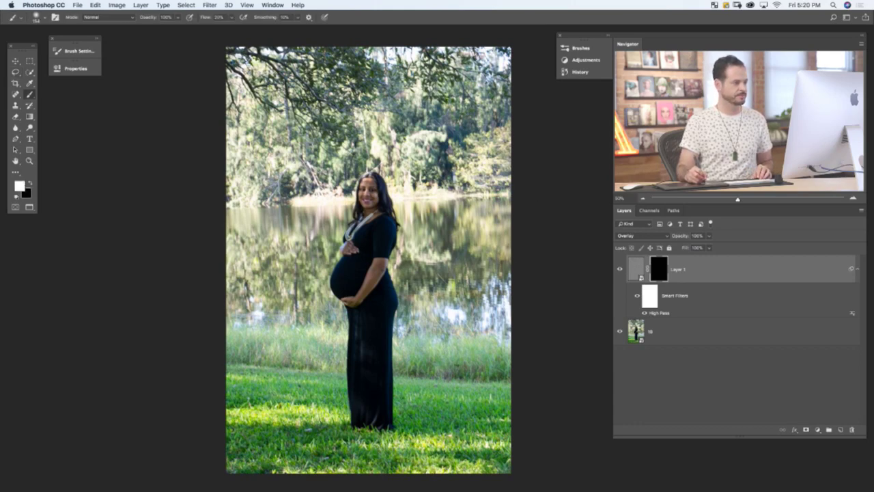
left_click_drag(362, 218, 388, 222)
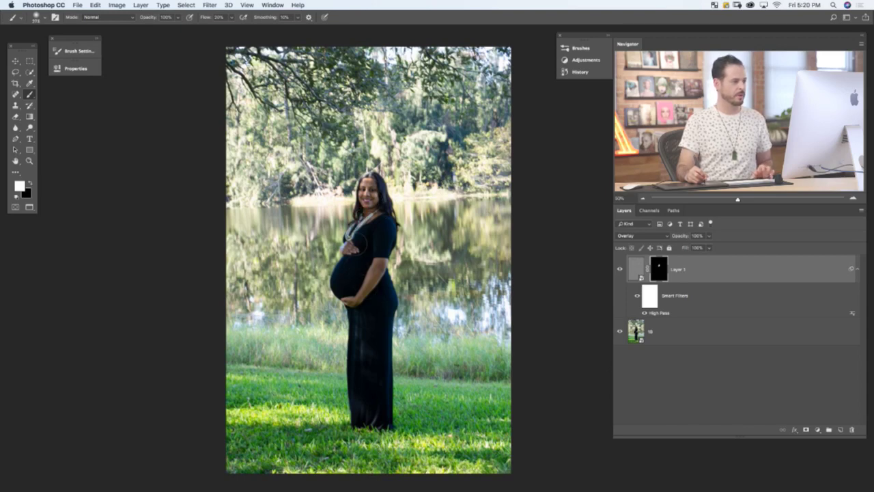
mouse_move(382, 224)
left_mouse_down()
mouse_move(382, 237)
mouse_move(381, 230)
left_mouse_up()
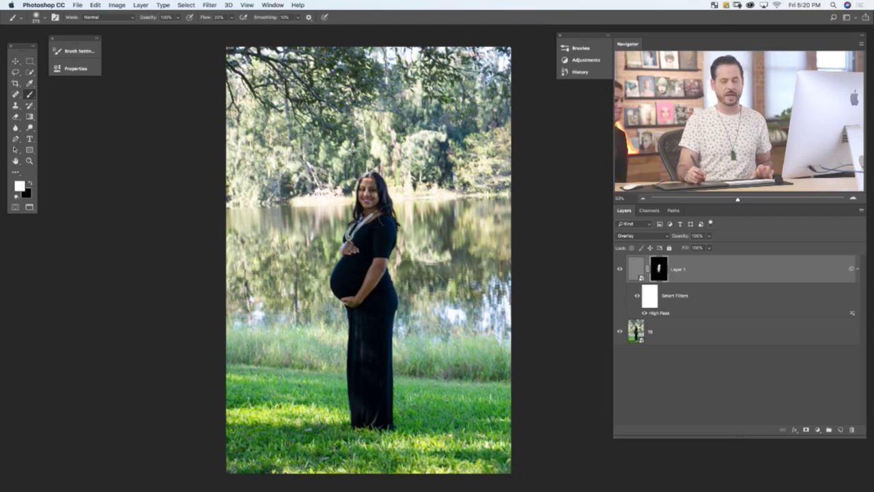
left_click(621, 270)
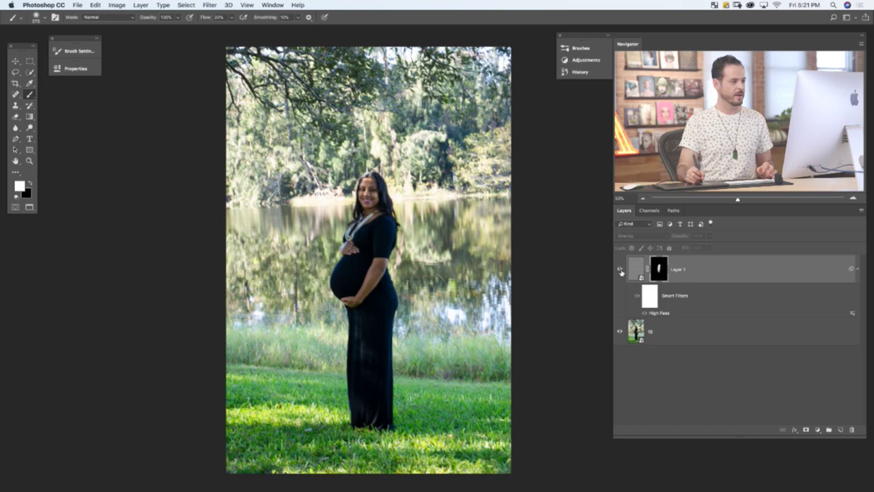
left_click(621, 270)
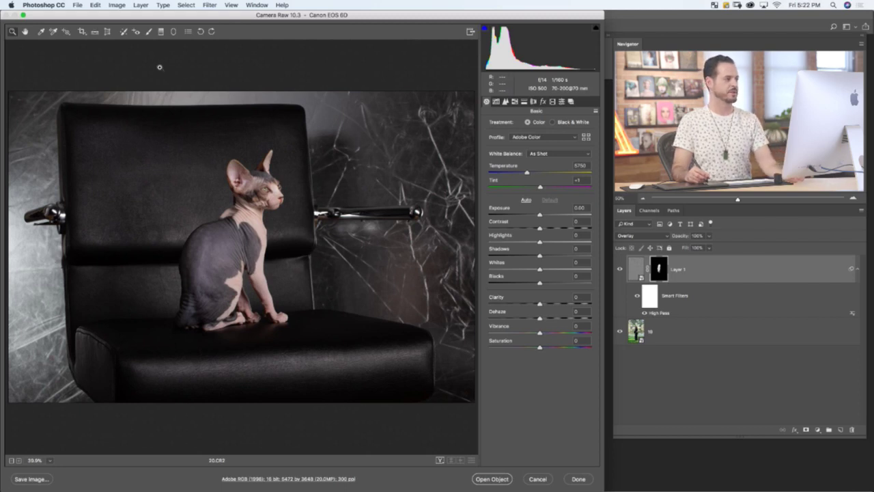
Reset the Adjustment Brush settings for the cat photo and paint a size 9 stroke on the wall left of the chair.
left_click(149, 32)
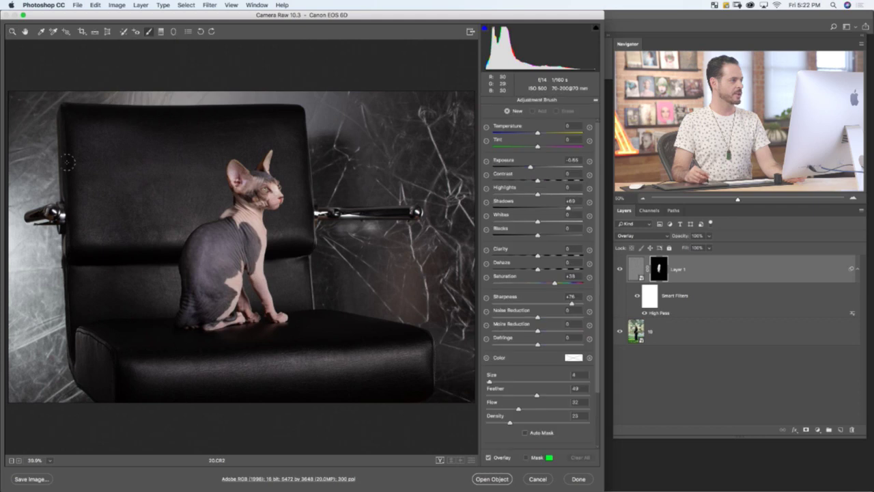
left_click(595, 100)
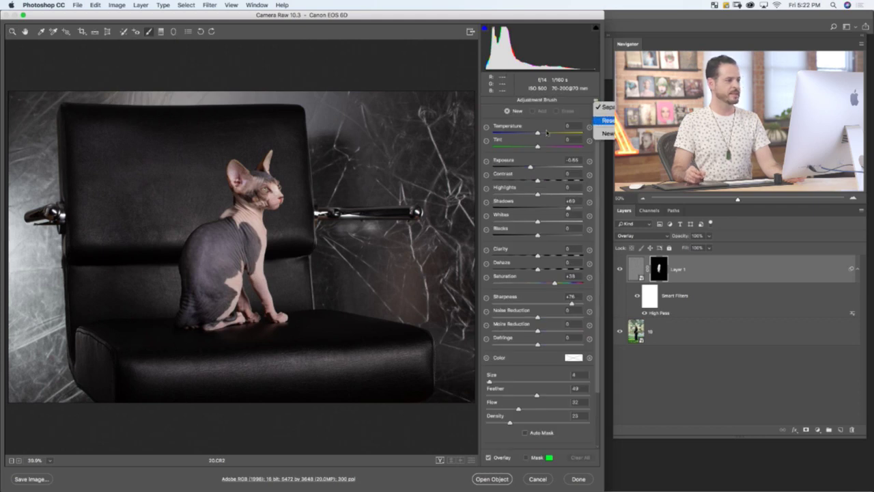
left_click(604, 121)
key("bracketright")
left_click_drag(52, 179, 37, 205)
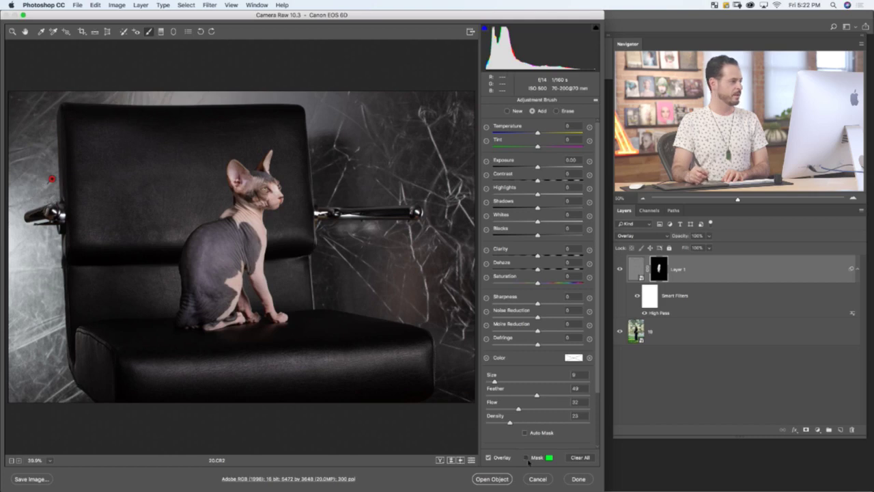
Show the brush mask and paint the wall left of the chair down to the lower corner with Flow 62 and Density 80.
left_click(526, 458)
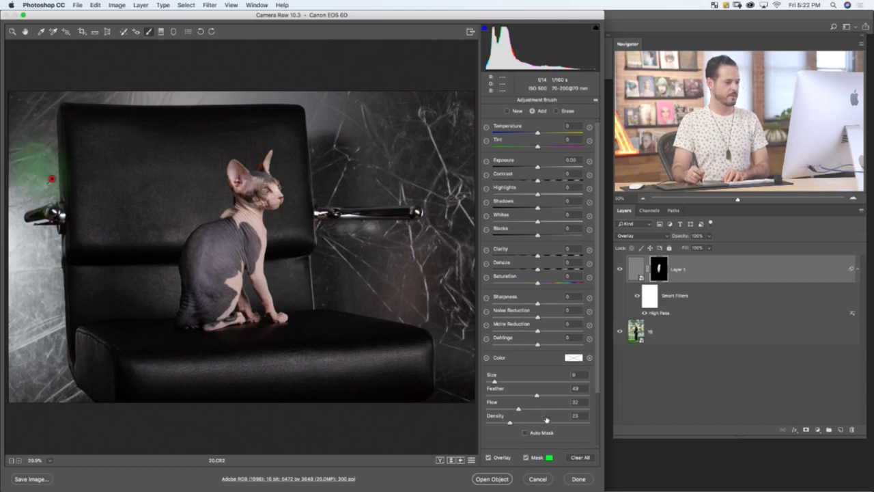
left_click(569, 422)
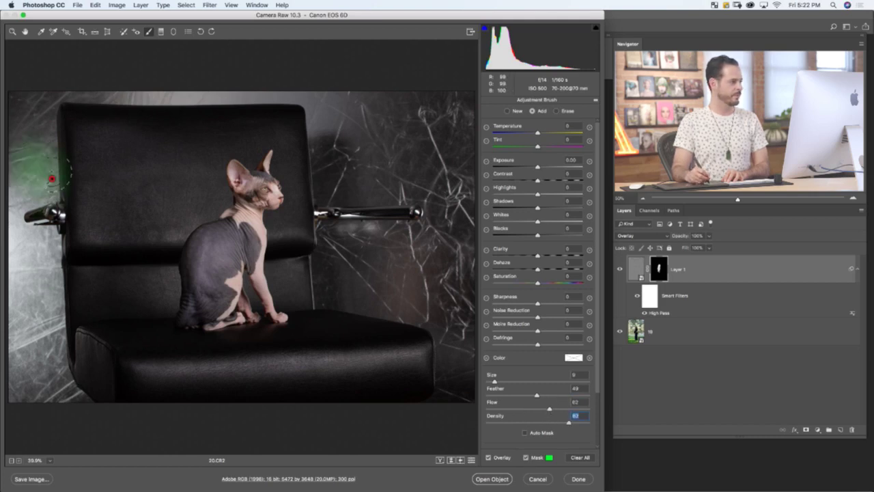
mouse_move(53, 176)
left_mouse_down()
mouse_move(25, 112)
mouse_move(82, 83)
mouse_move(13, 171)
mouse_move(41, 205)
mouse_move(7, 237)
left_mouse_up()
key("bracketleft")
key("bracketleft")
key("bracketleft")
key("bracketleft")
key("bracketleft")
key("bracketright")
key("bracketright")
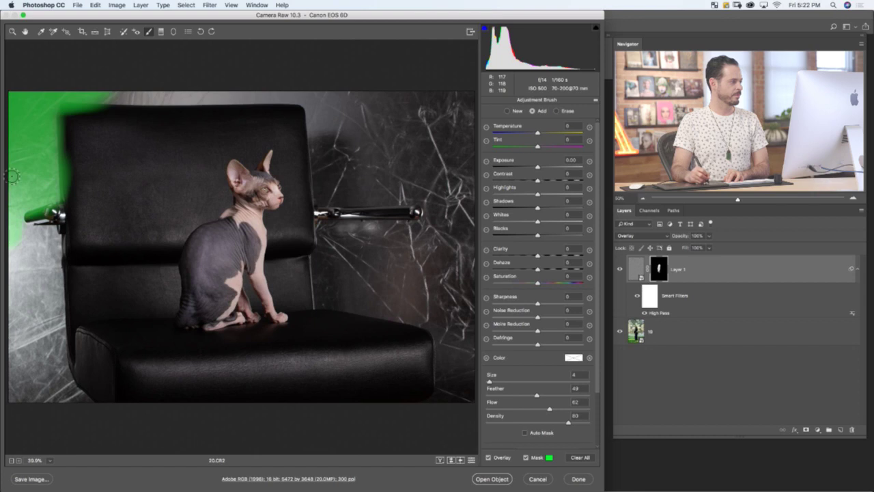
mouse_move(11, 177)
left_mouse_down()
mouse_move(37, 244)
mouse_move(68, 403)
mouse_move(80, 412)
mouse_move(15, 290)
left_mouse_up()
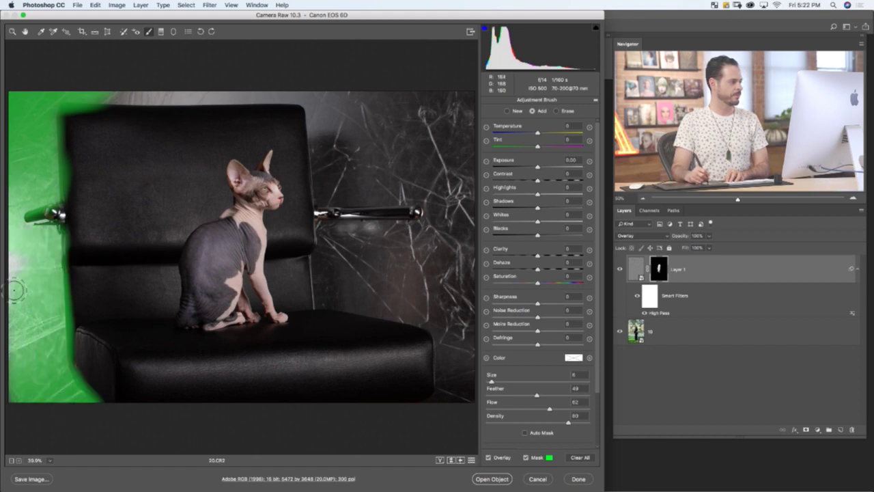
Enlarge the Adjustment Brush to size 12 and extend the mask along the wall above the chair's upper-left edge.
key("bracketright")
key("bracketright")
key("bracketright")
mouse_move(88, 82)
left_mouse_down()
mouse_move(199, 68)
mouse_move(101, 80)
mouse_move(165, 74)
mouse_move(88, 68)
left_mouse_up()
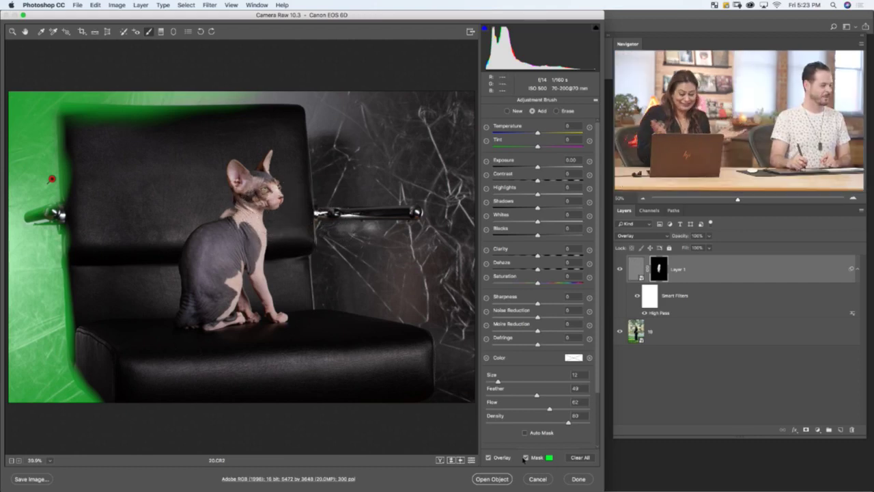
Hide the mask and pin overlays, and set the painted wall's Highlights to -100 and Exposure to -3.70.
left_click(524, 458)
left_click(489, 459)
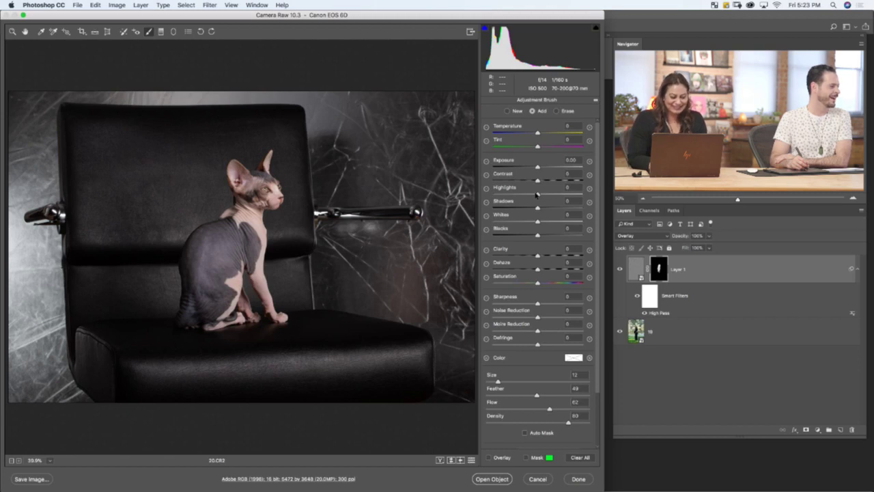
left_click_drag(537, 194, 492, 194)
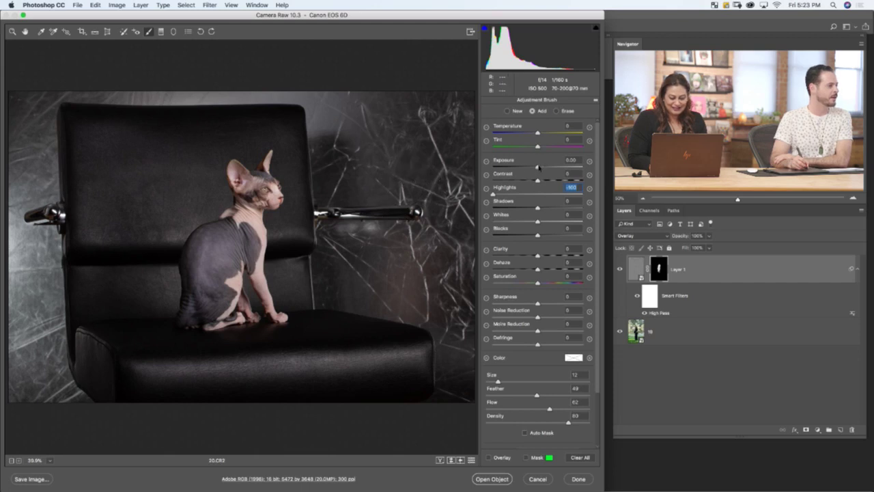
left_click_drag(537, 168, 506, 166)
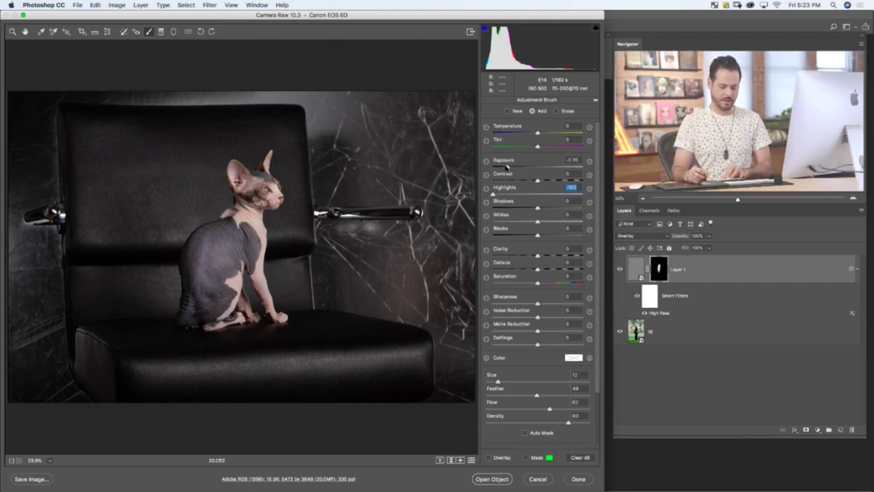
Reduce the Adjustment Brush size to 1 for fine work along the chair's left edge.
key("bracketleft")
key("bracketleft")
key("bracketleft")
key("bracketleft")
key("bracketleft")
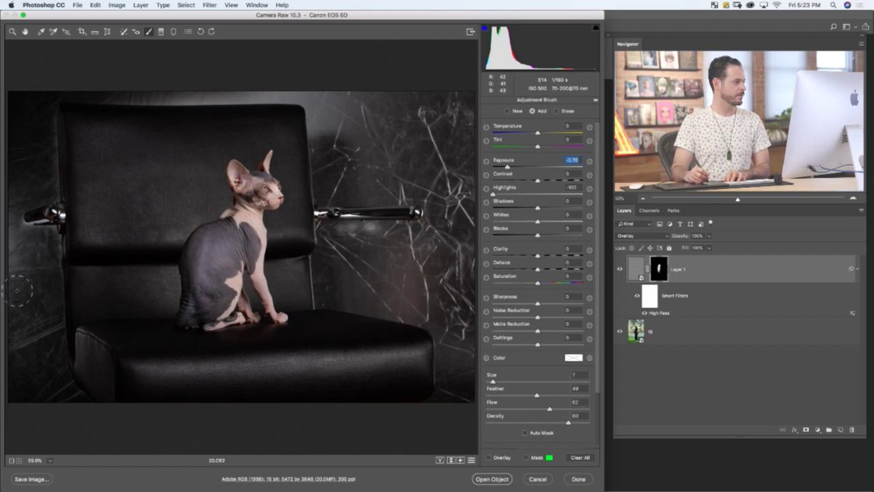
key("bracketleft")
key("bracketleft")
key("bracketleft")
key("bracketleft")
key("bracketleft")
key("bracketleft")
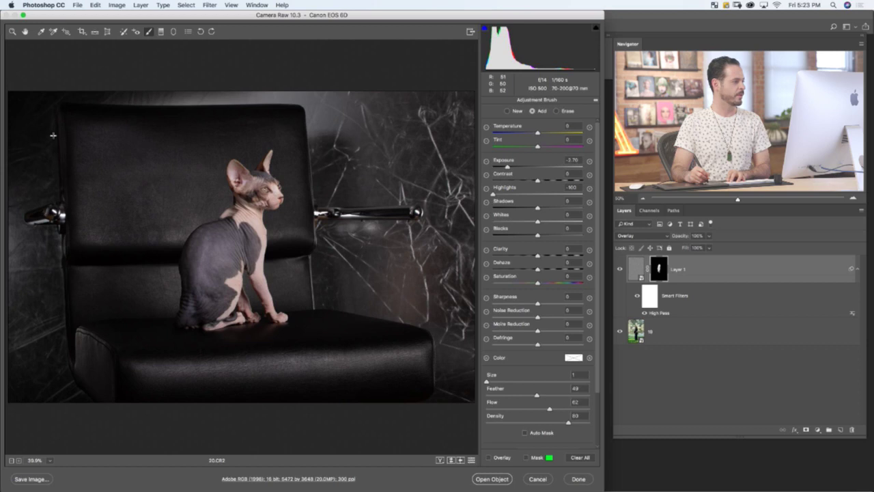
key("bracketright")
key("bracketright")
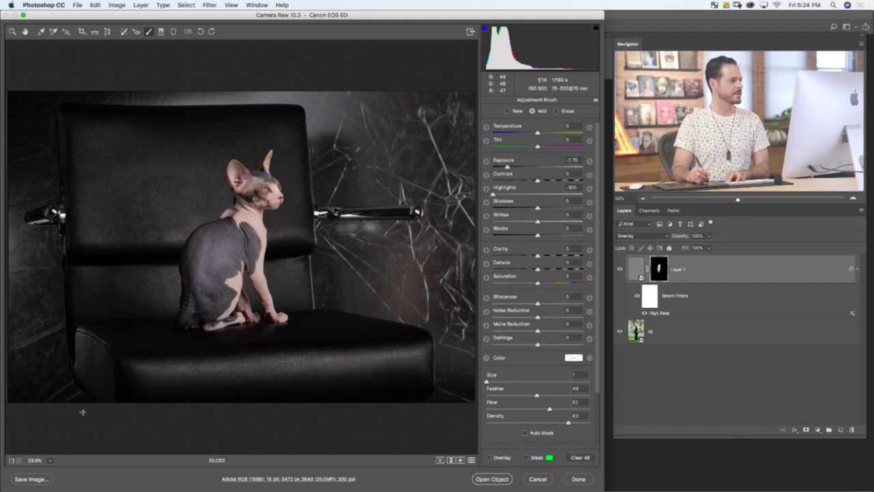
Paint the darkening adjustment along the wall strip above the chair back, enlarging the Adjustment Brush and refining with size 7.
key("bracketright")
key("bracketright")
key("bracketright")
key("bracketright")
key("bracketright")
key("bracketright")
key("bracketright")
key("bracketright")
key("bracketright")
key("bracketright")
key("bracketright")
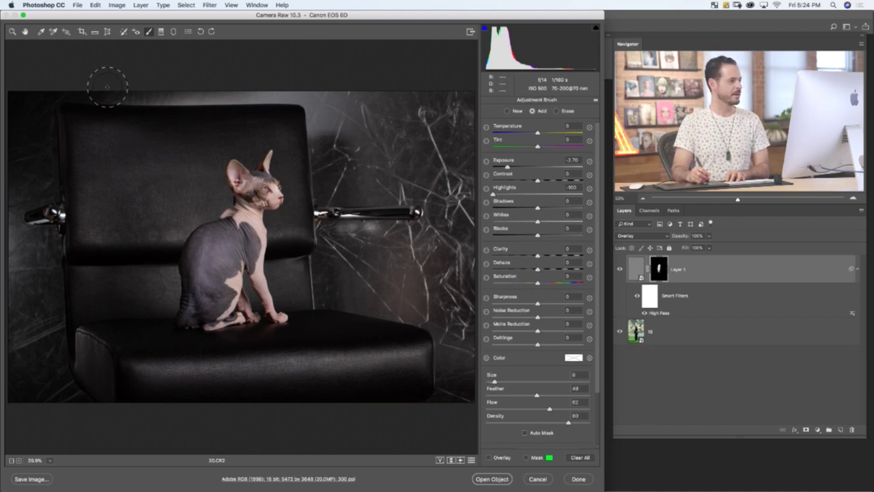
key("bracketleft")
key("bracketleft")
key("bracketleft")
key("bracketleft")
key("bracketleft")
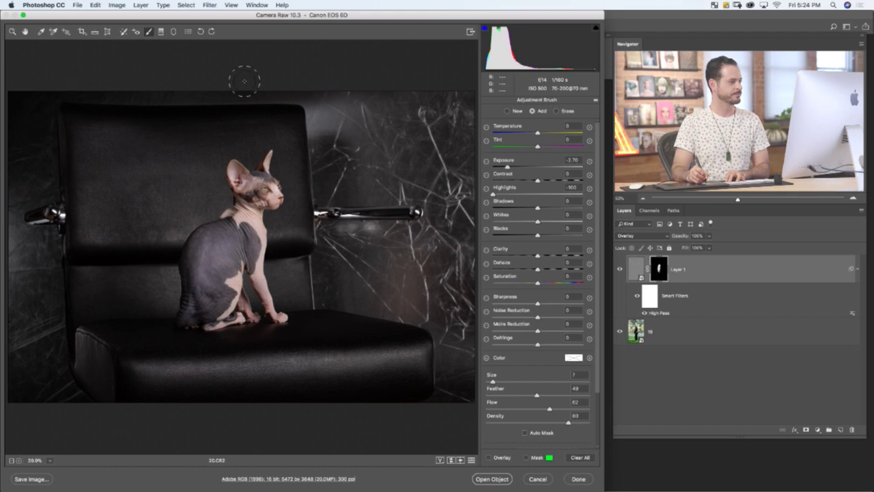
Extend the darkening around the chair's upper-right corner, then refine along the backrest's top edge with brush size 4.
key("bracketright")
key("bracketright")
key("bracketright")
key("bracketright")
key("bracketright")
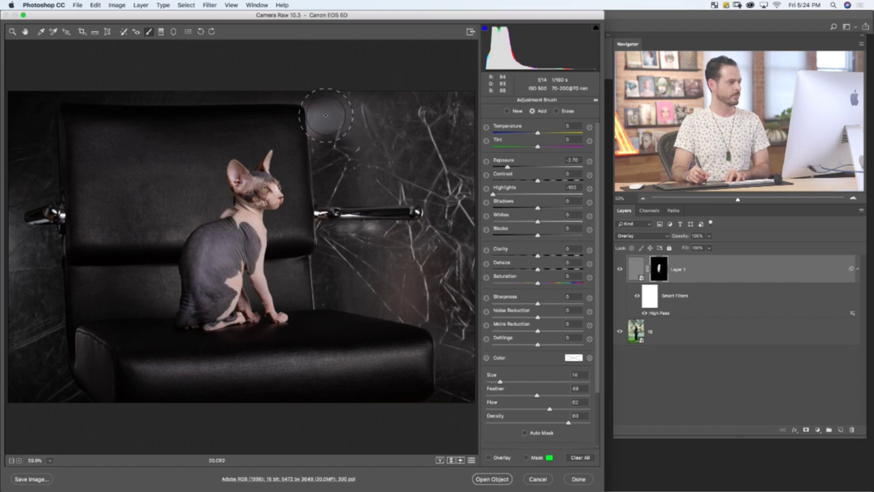
key("bracketleft")
key("bracketleft")
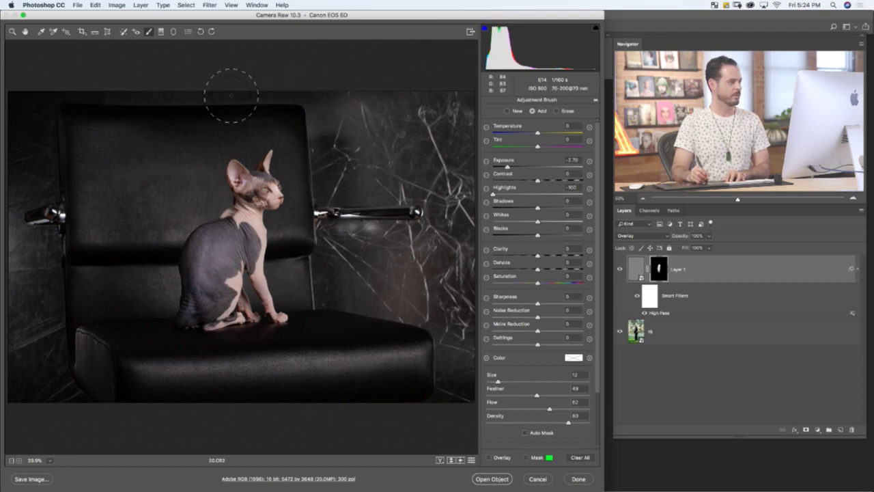
key("bracketleft")
key("bracketleft")
key("bracketleft")
key("bracketleft")
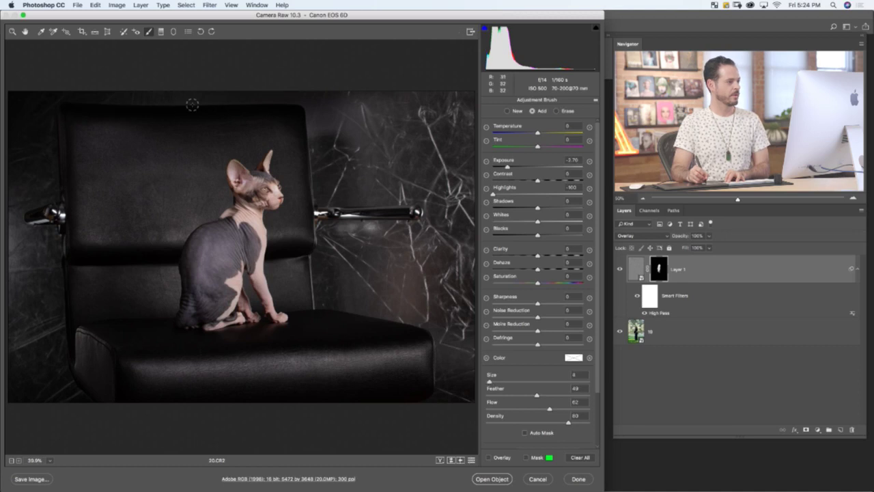
Darken the wall beside the backrest's upper-right corner with brush size 15, then the upper-right scratches with size 8.
key("bracketright")
key("bracketright")
key("bracketright")
key("bracketright")
key("bracketright")
key("bracketright")
key("bracketright")
key("bracketright")
key("bracketright")
key("bracketright")
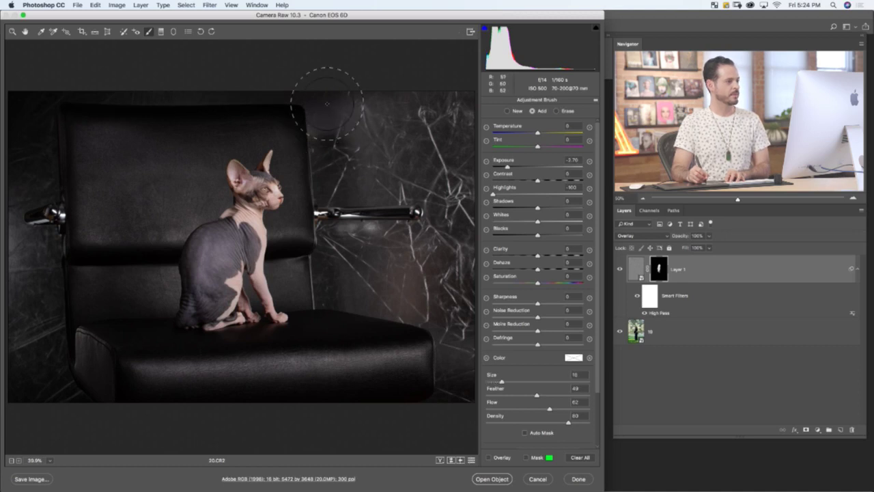
key("bracketleft")
key("bracketleft")
key("bracketleft")
key("bracketleft")
key("bracketleft")
key("bracketleft")
key("bracketleft")
key("bracketleft")
key("bracketleft")
key("bracketleft")
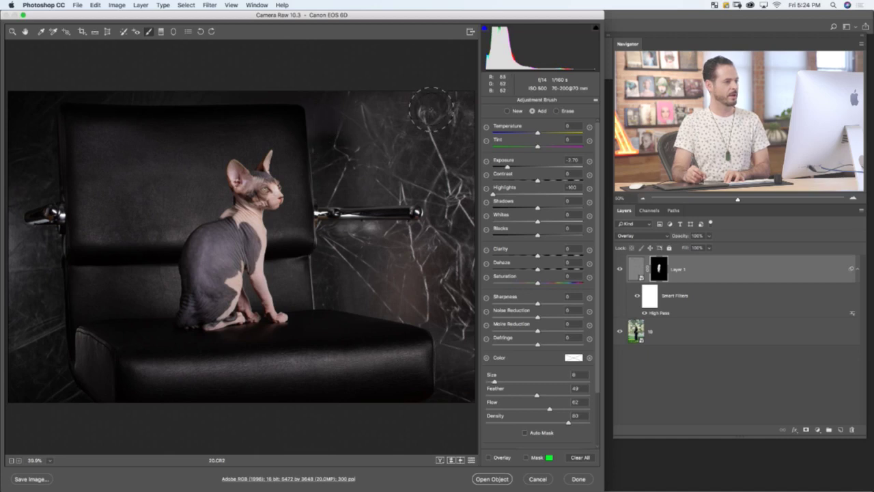
Enlarge the Adjustment Brush to size 22 and darken the broad upper-right area of the scratched wall.
key("bracketright")
key("bracketright")
key("bracketright")
key("bracketright")
key("bracketright")
key("bracketright")
key("bracketright")
key("bracketright")
key("bracketright")
key("bracketright")
key("bracketright")
key("bracketright")
key("bracketright")
key("bracketright")
key("bracketright")
key("bracketright")
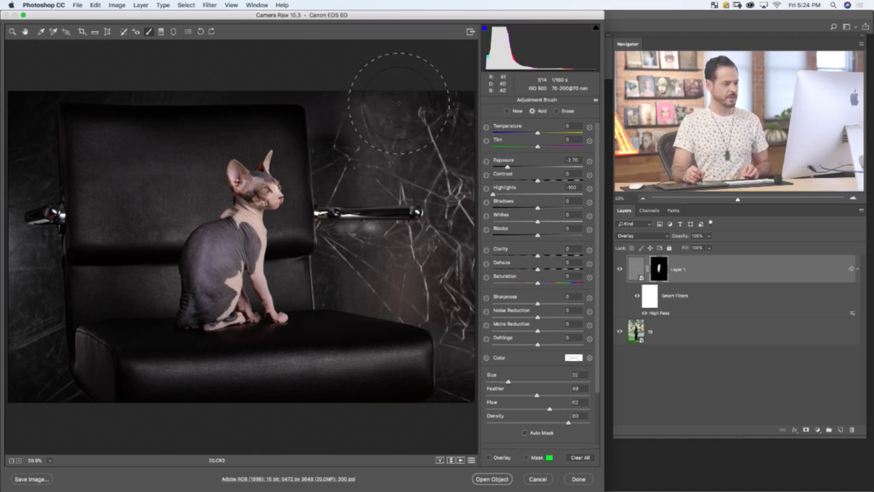
Start a new brush adjustment with Flow 36, Density 36 and Size 12, and darken the wall at the photo's left edge.
left_click(522, 408)
left_click(523, 422)
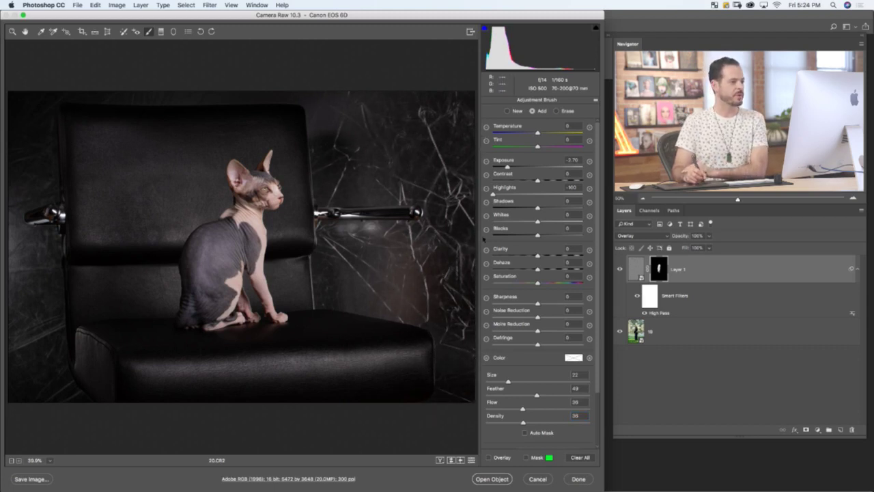
left_click(508, 111)
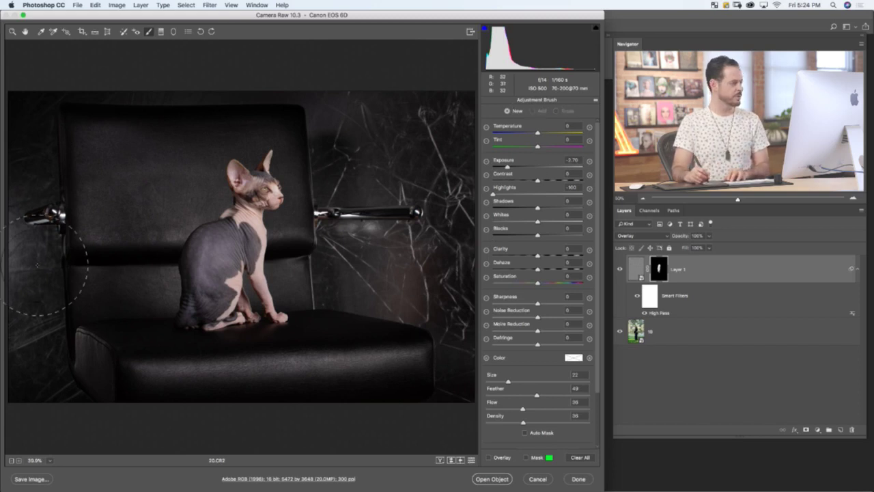
key("bracketleft")
key("bracketleft")
key("bracketleft")
key("bracketleft")
key("bracketleft")
mouse_move(10, 279)
left_mouse_down()
mouse_move(10, 237)
mouse_move(4, 277)
left_mouse_up()
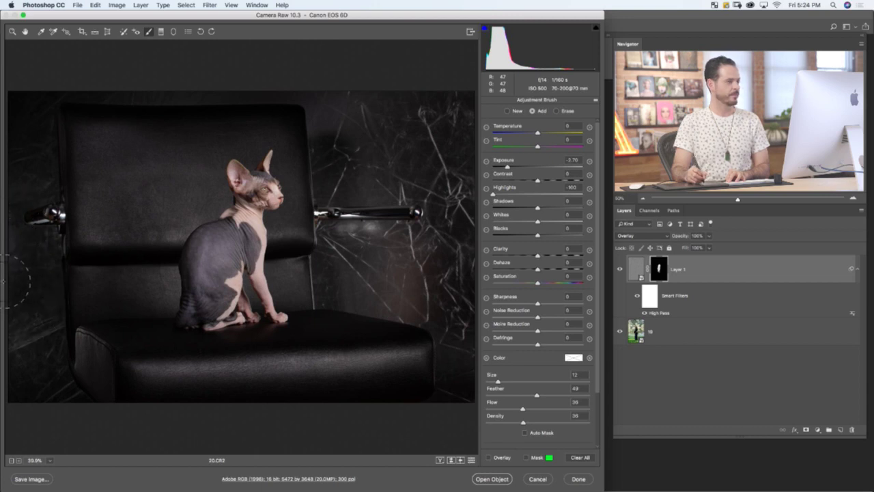
Add another new brush adjustment over the wall below the left armrest, and move the Camera Raw window back into place.
left_click(507, 111)
left_click_drag(22, 247, 12, 273)
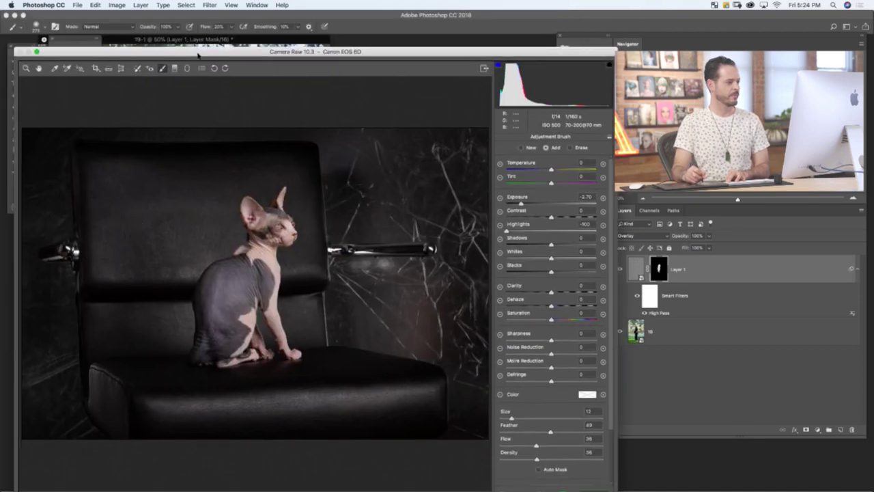
left_click_drag(203, 52, 185, 21)
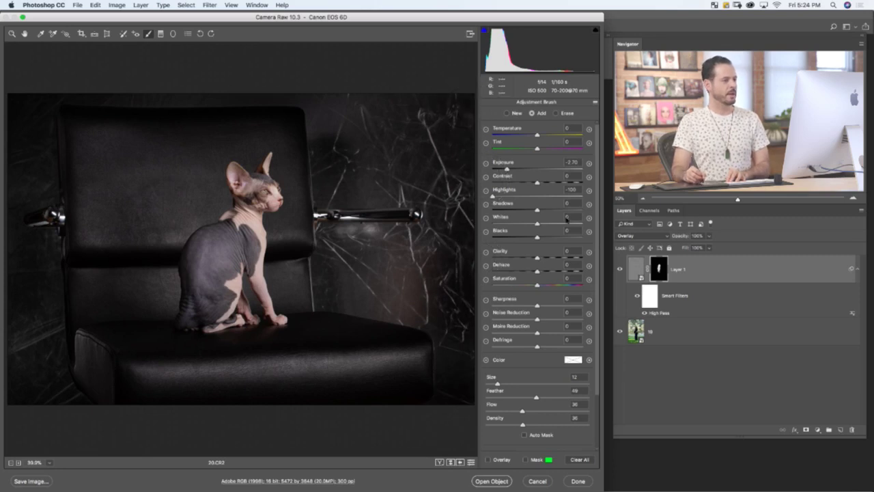
Start a new brush adjustment with reset local settings, brush across the seat cushion's front, and set its Exposure to +1.75.
left_click(511, 114)
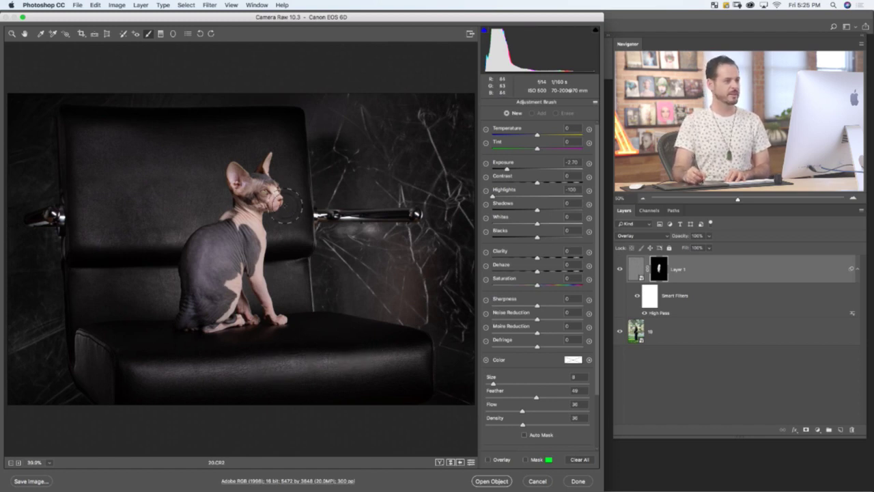
left_click(596, 101)
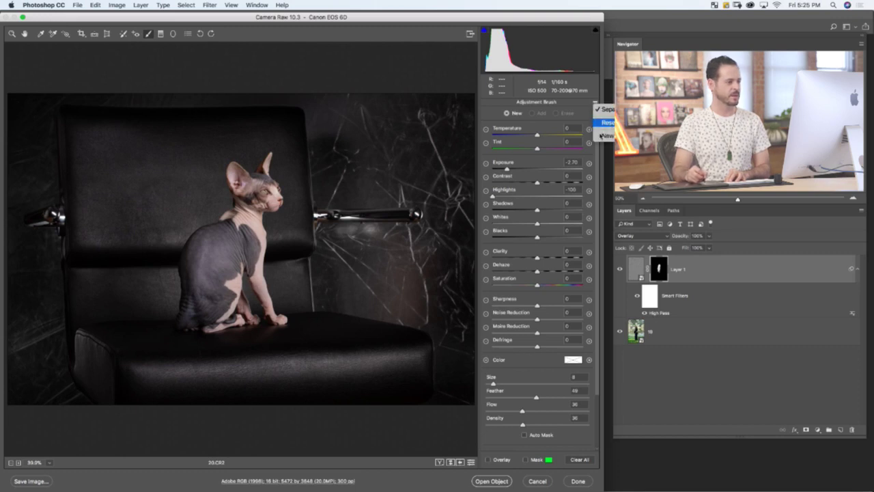
left_click(605, 110)
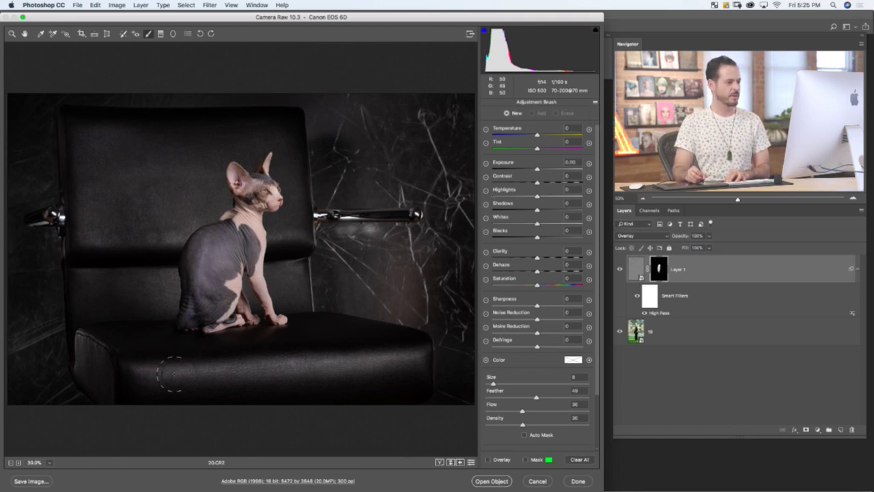
left_click_drag(171, 373, 412, 341)
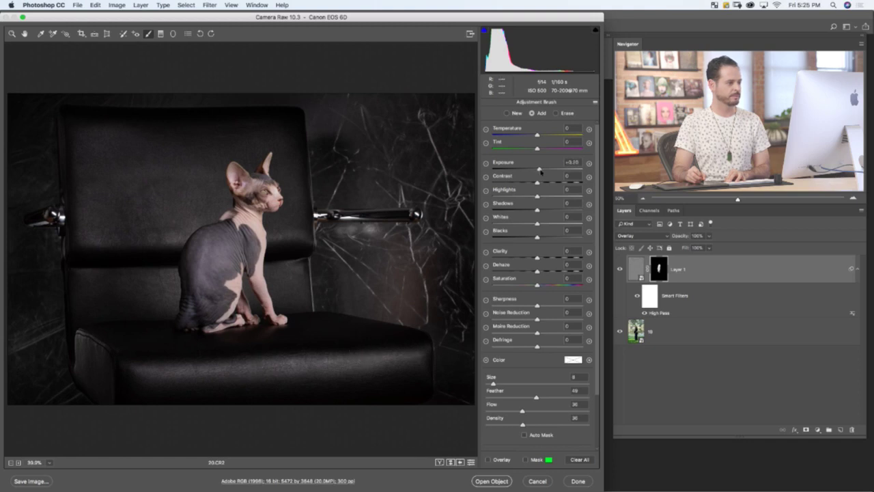
left_click_drag(548, 170, 557, 170)
Brush the brightening over the cat's back and haunch, reducing the brush to size 1 for the lower haunch folds.
key("bracketleft")
key("bracketleft")
mouse_move(199, 260)
left_mouse_down()
mouse_move(217, 237)
mouse_move(199, 276)
mouse_move(196, 257)
mouse_move(232, 230)
mouse_move(194, 271)
mouse_move(196, 292)
left_mouse_up()
key("bracketleft")
key("bracketleft")
key("bracketleft")
key("bracketleft")
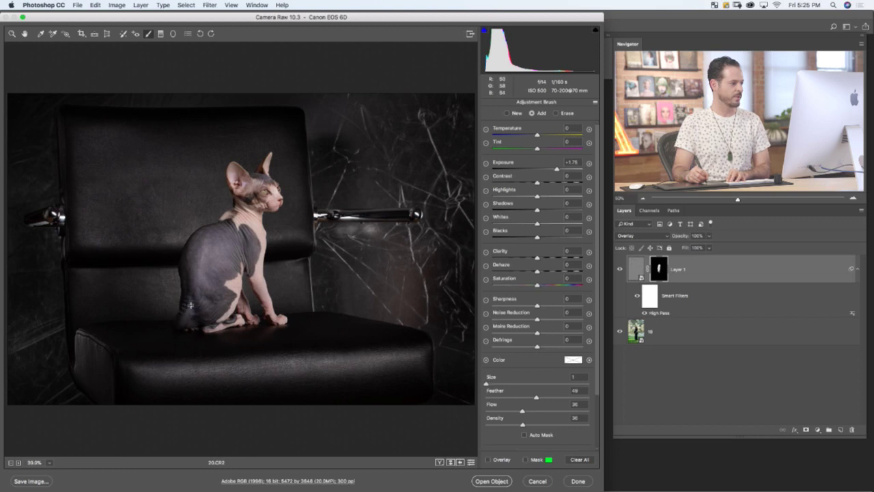
left_click_drag(189, 302, 197, 302)
Brighten the cat's shoulder with brush sizes 4 and 5, then its front leg with size 1.
key("bracketright")
key("bracketright")
key("bracketright")
key("bracketleft")
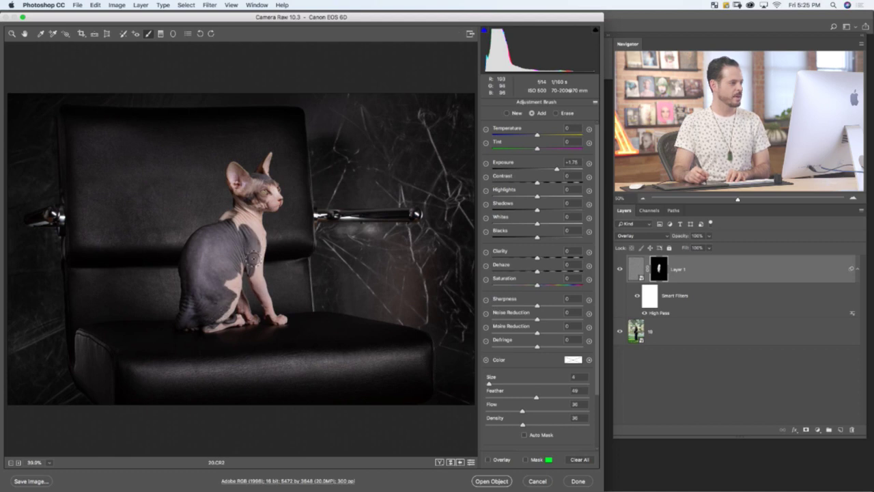
key("bracketleft")
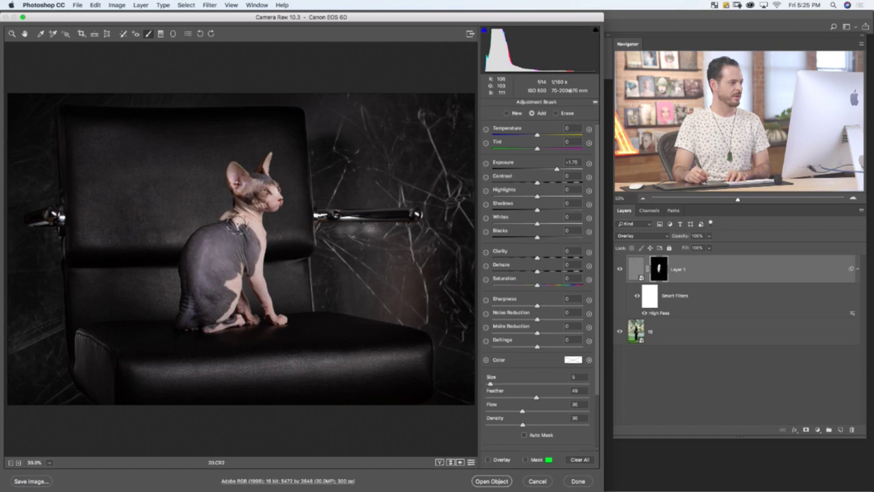
key("bracketleft")
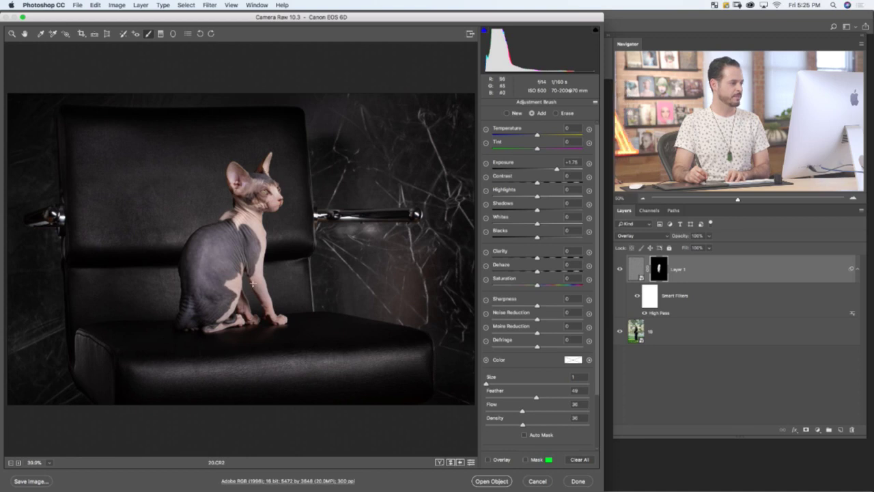
key("bracketright")
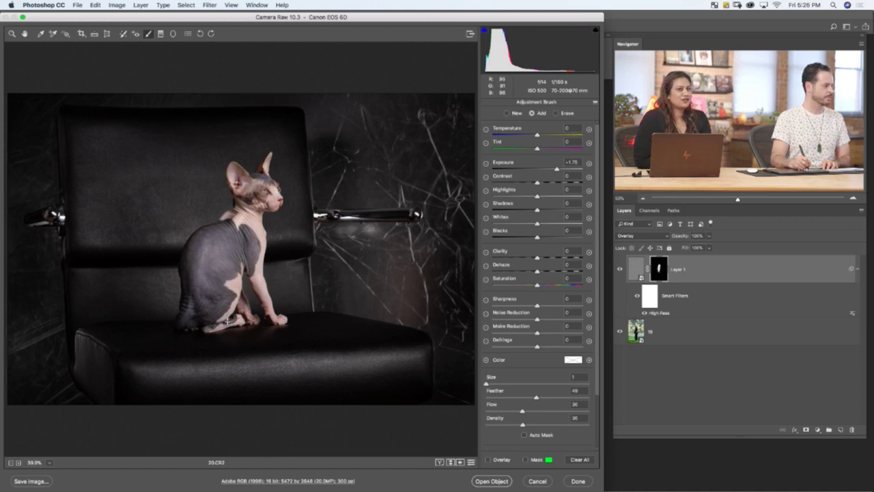
Brighten more of the cat's haunch and back with the Adjustment Brush at size 7, finishing at size 5.
key("bracketright")
key("bracketright")
key("bracketright")
key("bracketright")
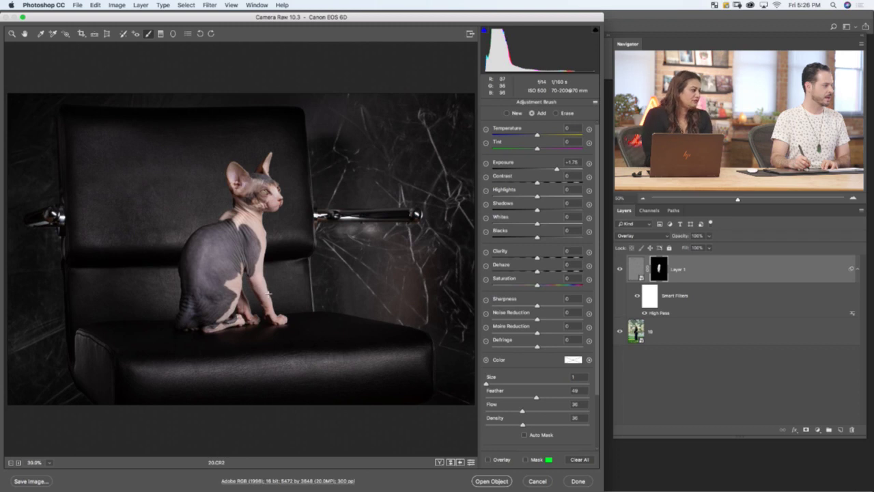
key("bracketleft")
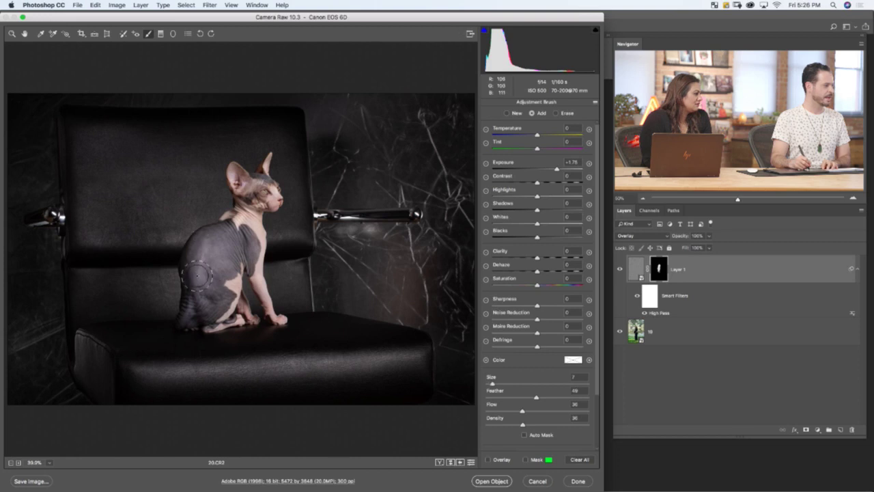
key("bracketright")
key("bracketright")
key("bracketright")
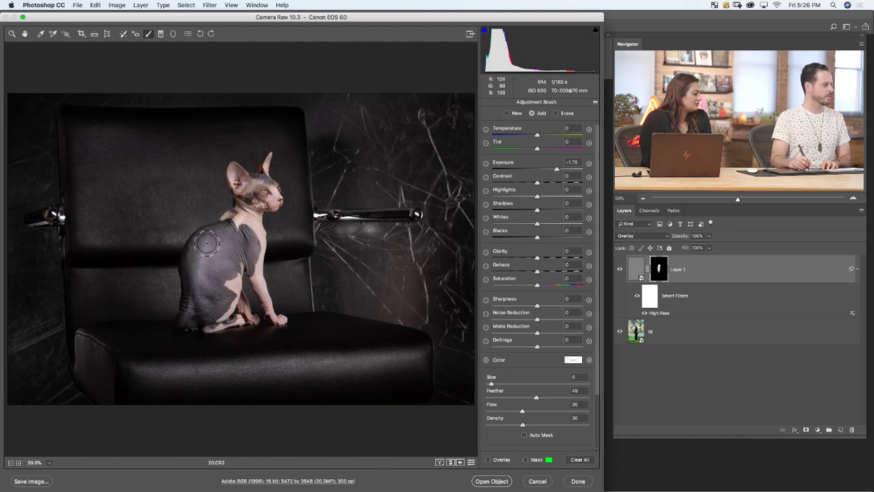
key("bracketleft")
key("bracketleft")
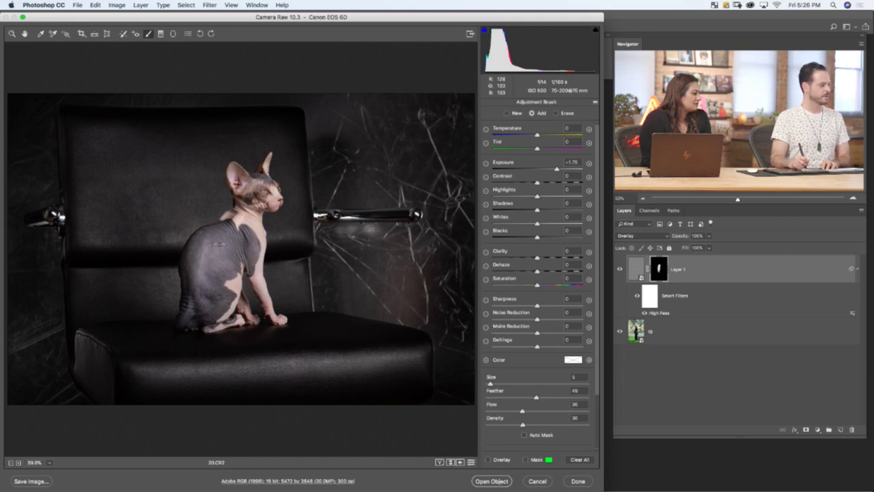
Compare the photo before and after side by side at 33.3% magnification.
left_click(440, 462)
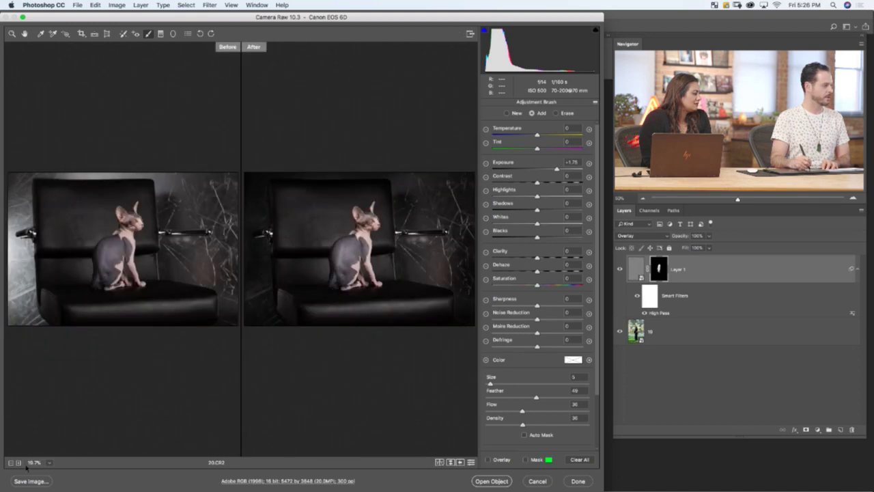
left_click(17, 463)
left_click(18, 463)
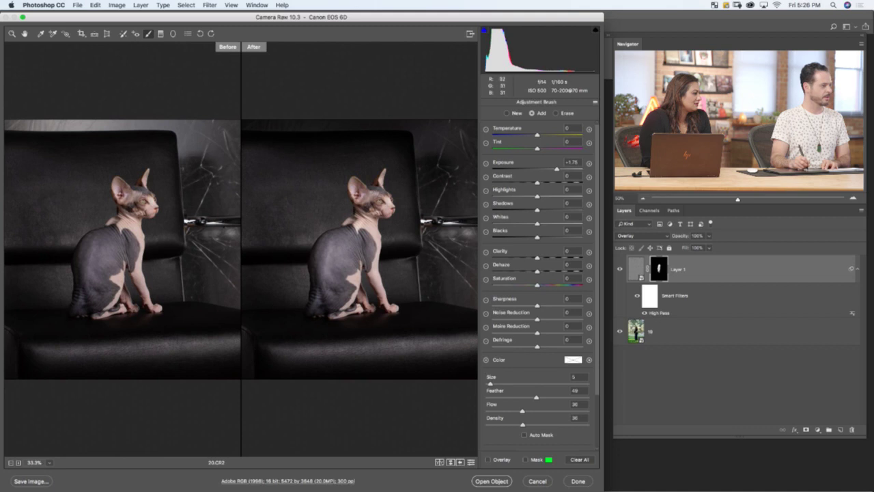
Touch up the brightening on the cat's back and around its front leg in the After view, finishing with brush size 9.
key("bracketright")
key("bracketright")
key("bracketright")
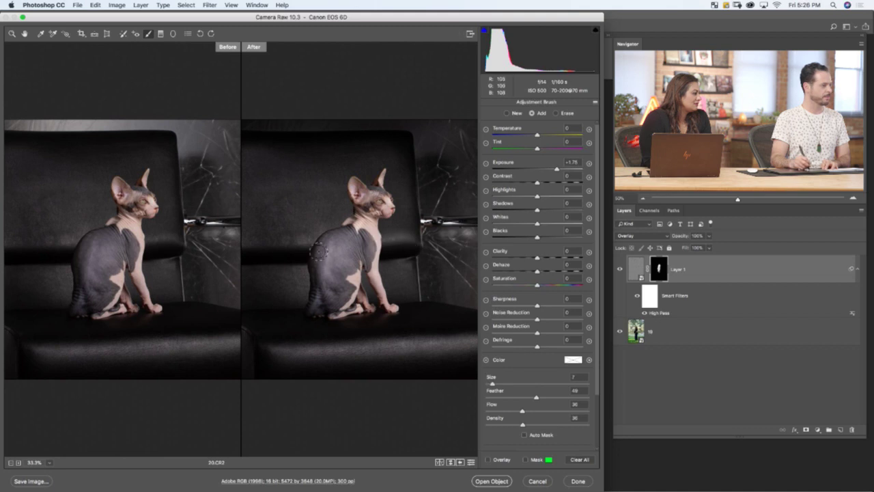
key("bracketright")
key("bracketright")
key("bracketright")
key("bracketright")
key("bracketright")
key("bracketright")
key("bracketright")
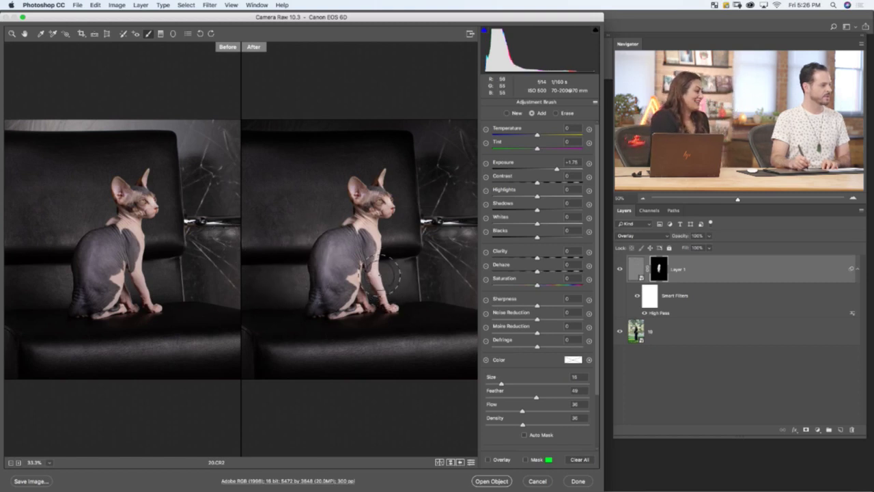
key("bracketleft")
key("bracketleft")
key("bracketleft")
key("bracketleft")
key("bracketleft")
key("bracketleft")
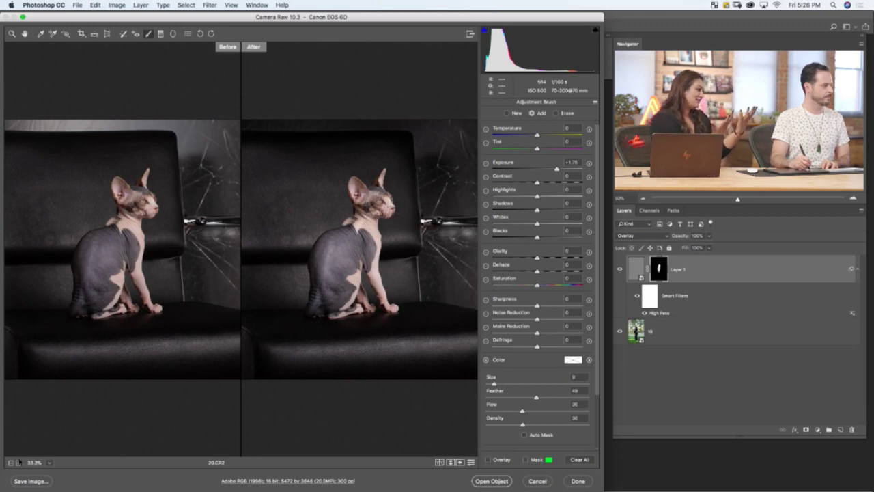
Examine the cat's chest, neck and face in the before/after comparison at 200% magnification.
left_click(18, 462)
left_click(18, 463)
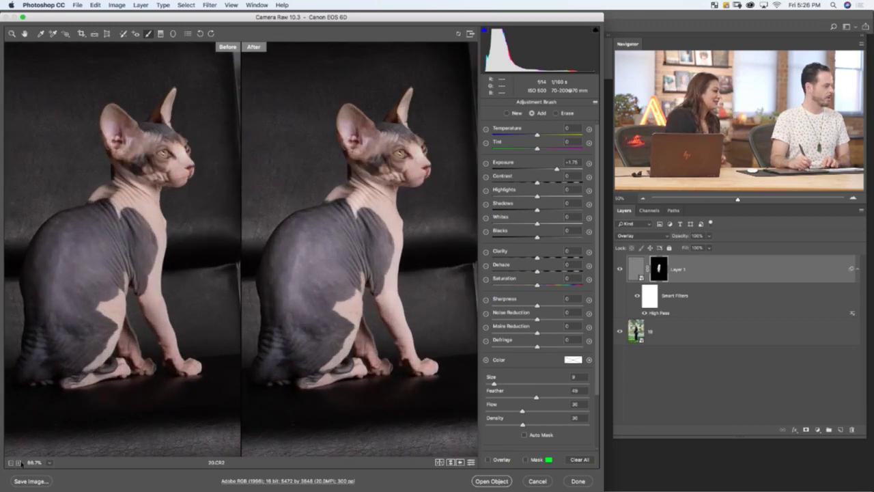
left_click(18, 462)
left_click(19, 462)
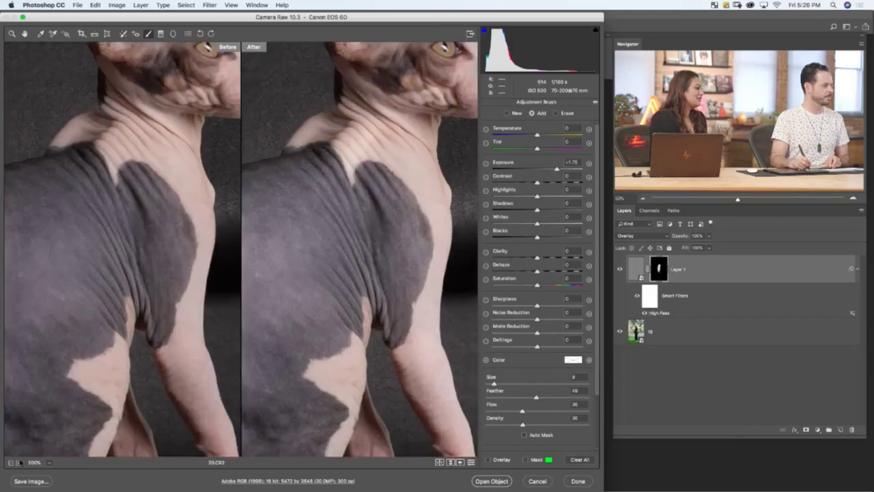
left_click_drag(202, 222, 137, 416)
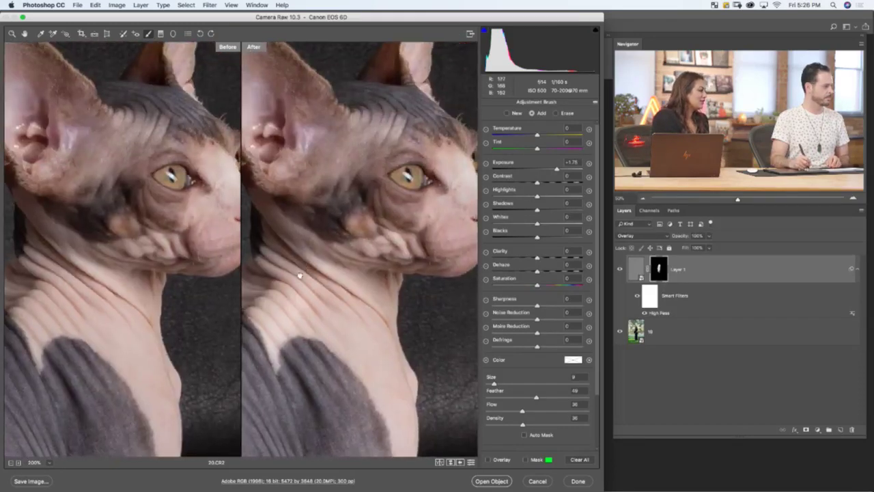
left_click_drag(267, 246, 268, 303)
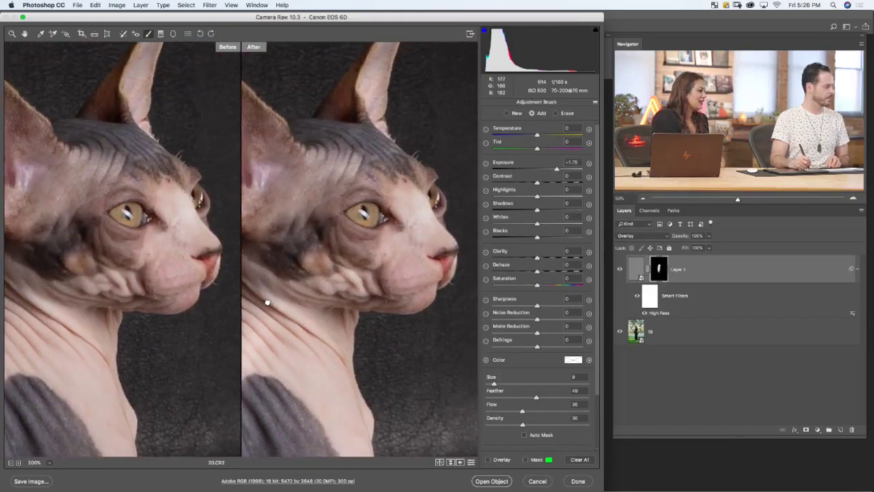
Brighten the cat's muzzle, cheek and nose bridge in the After view with the Adjustment Brush at size 5.
left_click(10, 463)
left_click(10, 463)
left_click(19, 463)
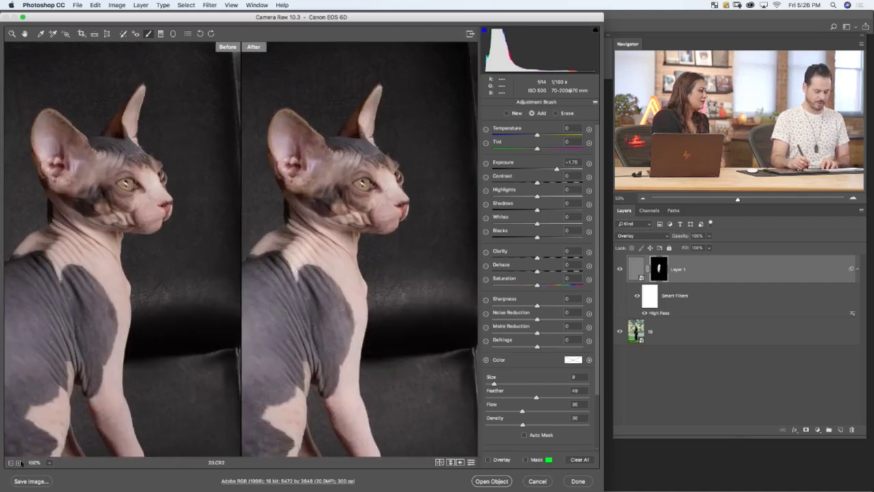
key("bracketleft")
key("bracketleft")
key("bracketleft")
key("bracketleft")
key("bracketleft")
key("bracketleft")
left_click(374, 209)
left_click(377, 213)
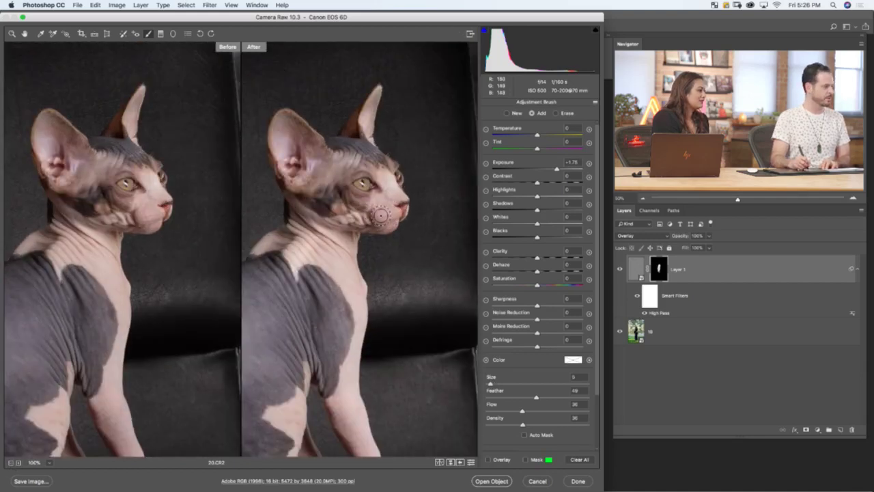
left_click(374, 217)
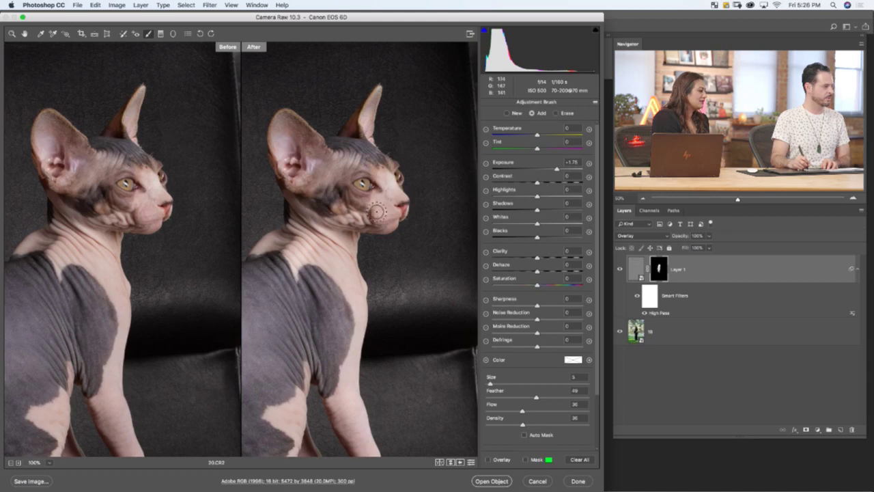
key("bracketright")
key("bracketright")
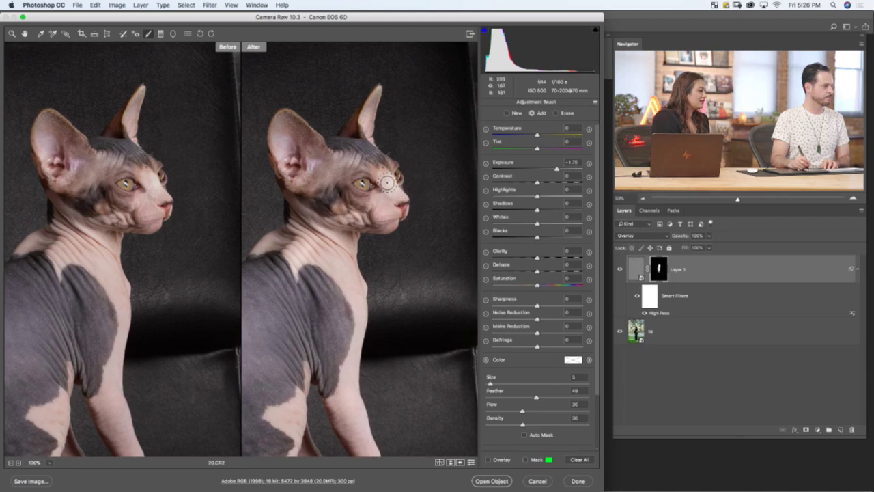
key("bracketleft")
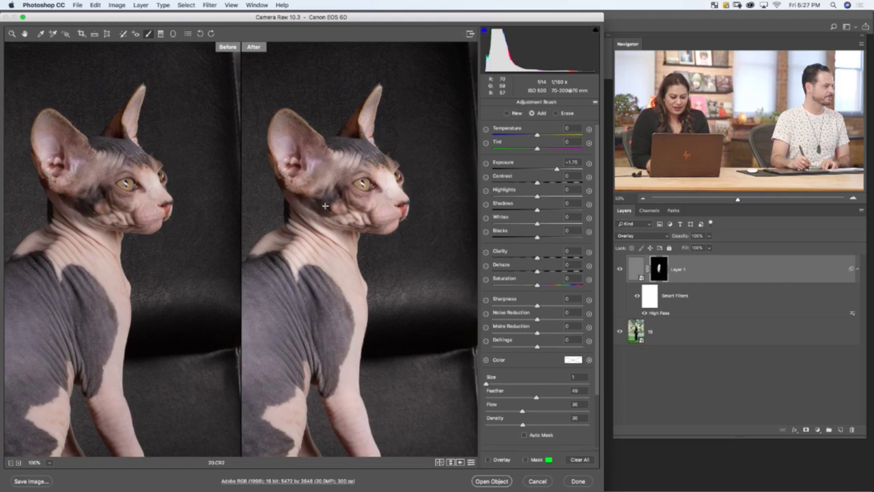
Brighten the dark patches on the side and crown of the cat's head, varying the brush between sizes 1 and 5.
key("bracketright")
key("bracketright")
key("bracketright")
key("bracketleft")
key("bracketleft")
key("bracketleft")
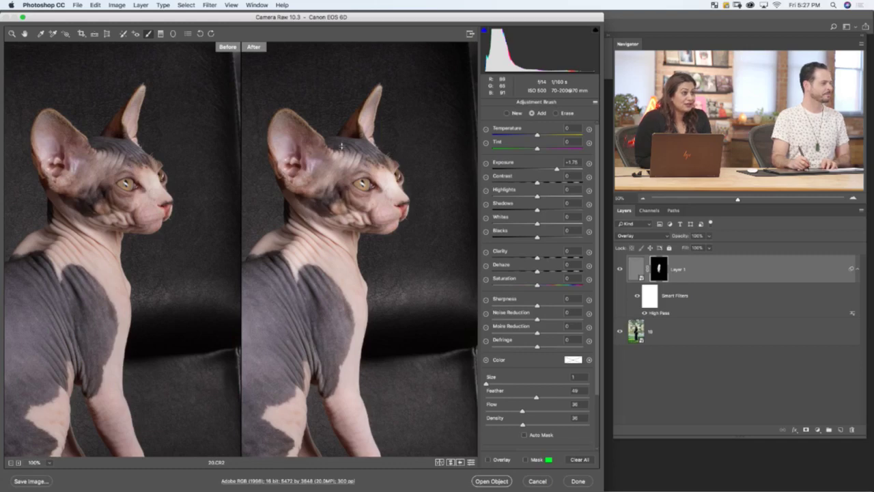
key("bracketright")
key("bracketright")
key("bracketright")
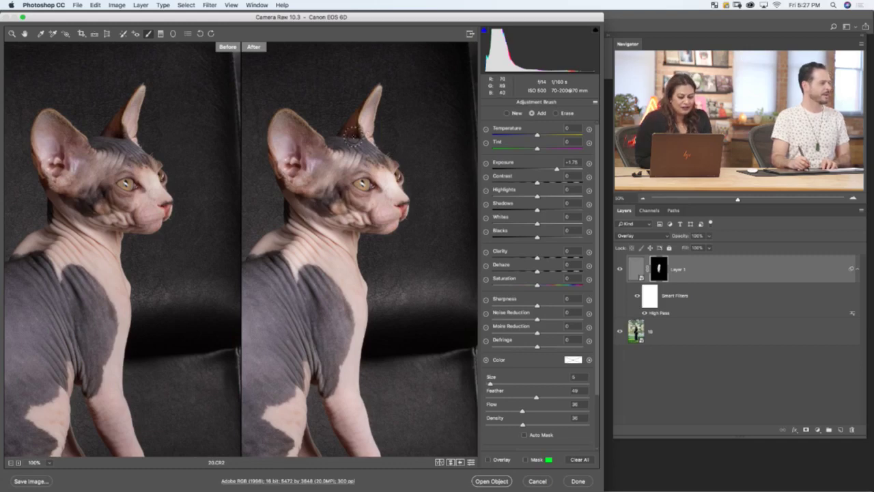
key("bracketleft")
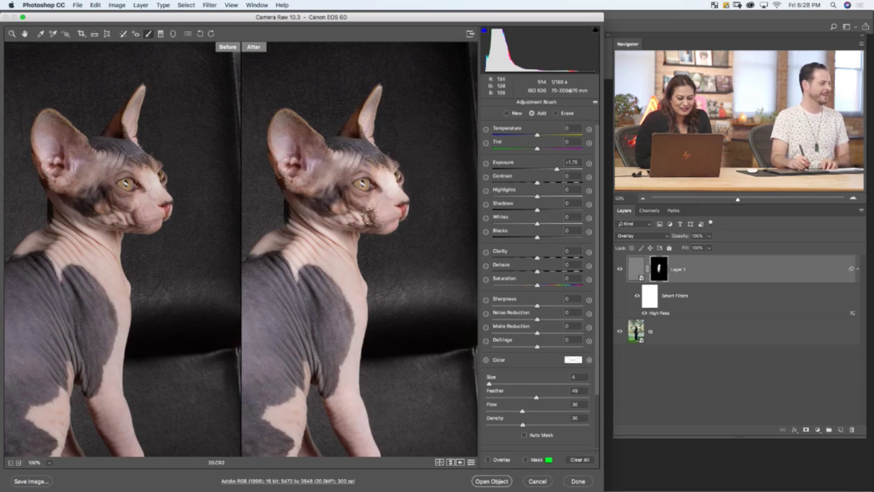
Touch up the brightening inside the cat's near ear and from its cheek to its chin, finishing with brush size 3.
key("bracketleft")
key("bracketleft")
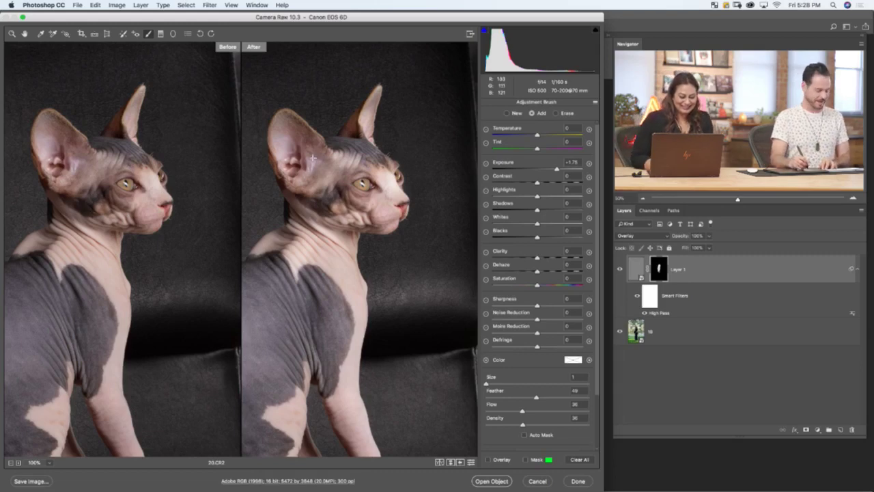
key("bracketright")
key("bracketright")
key("bracketright")
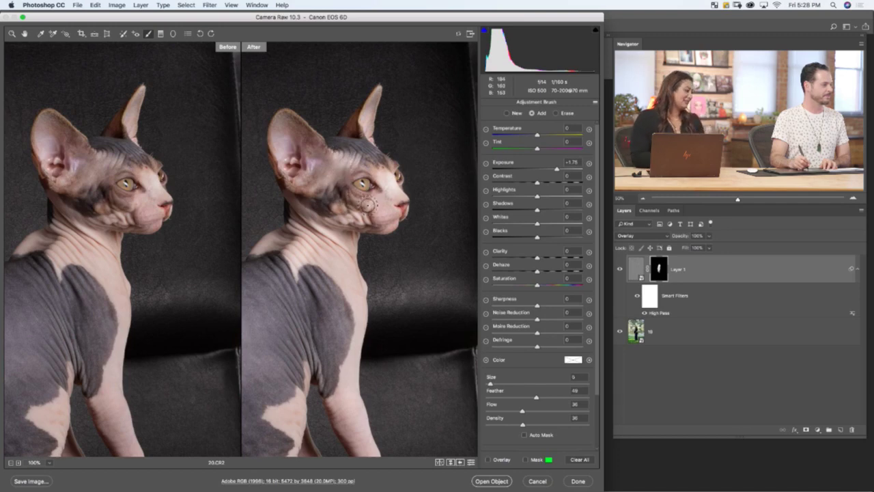
left_click_drag(365, 202, 379, 229)
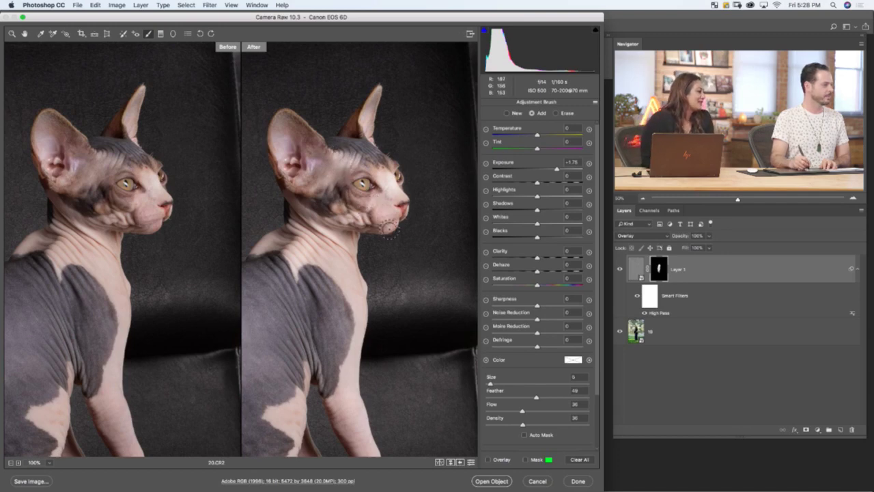
key("bracketleft")
key("bracketleft")
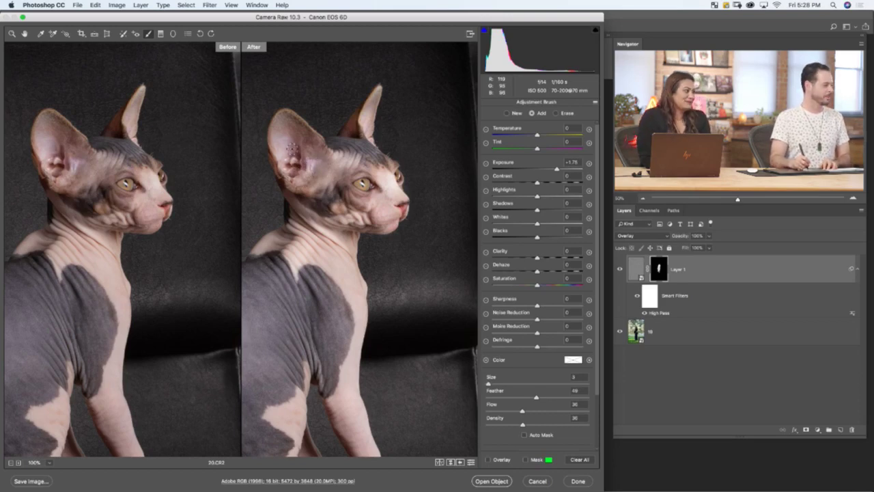
Brighten the cat's grey shoulder with a larger brush and the edge below its neck with brush size 3, finishing at size 1.
key("bracketright")
key("bracketright")
key("bracketright")
key("bracketright")
key("bracketright")
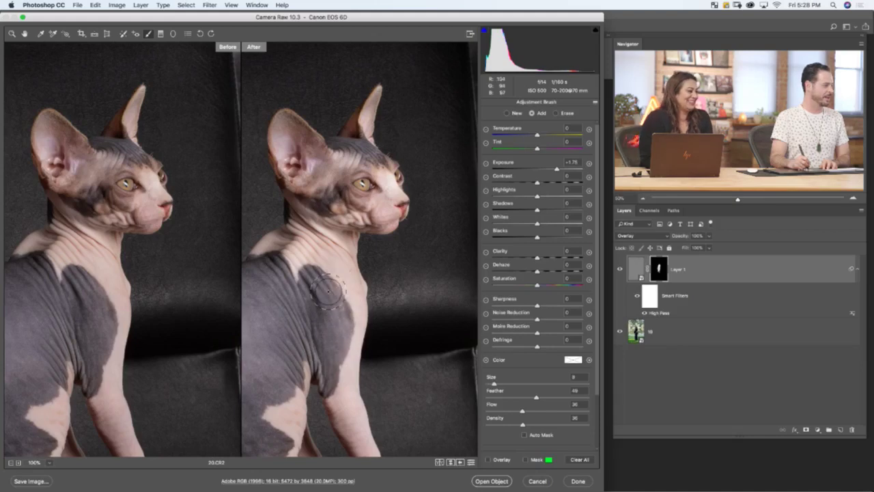
key("bracketleft")
key("bracketleft")
key("bracketleft")
key("bracketleft")
key("bracketleft")
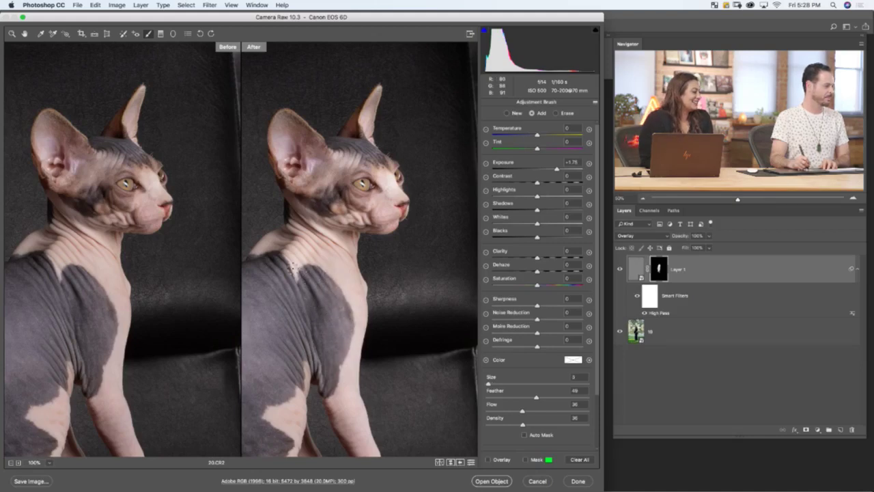
key("bracketleft")
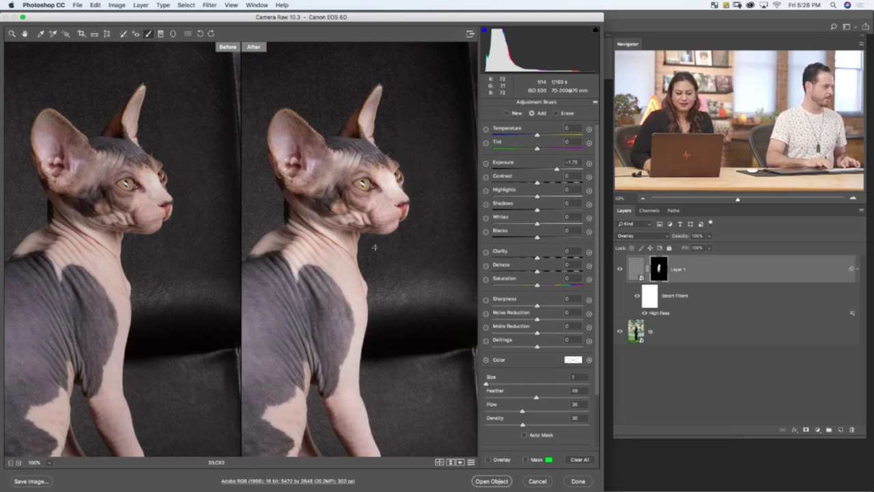
Brighten the shadowed folds on the cat's lower haunch at 100% magnification, finishing with brush size 5.
key("super+minus")
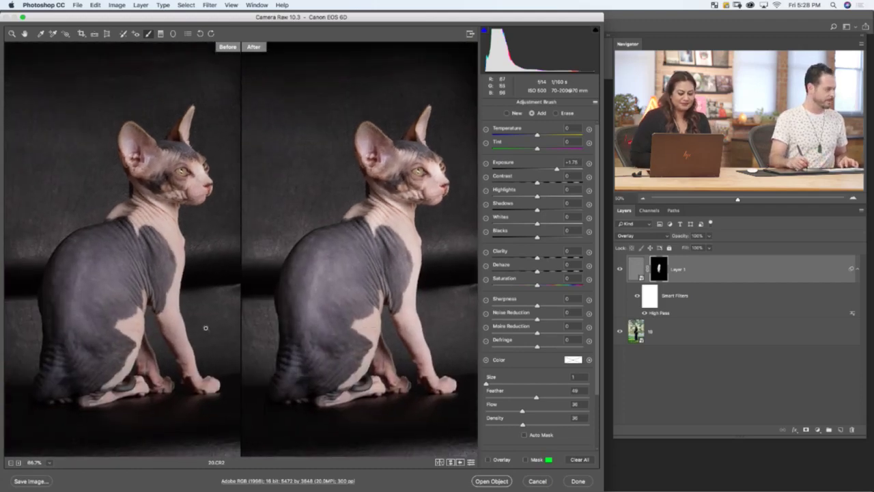
key("super+equal")
left_click_drag(351, 375, 389, 309)
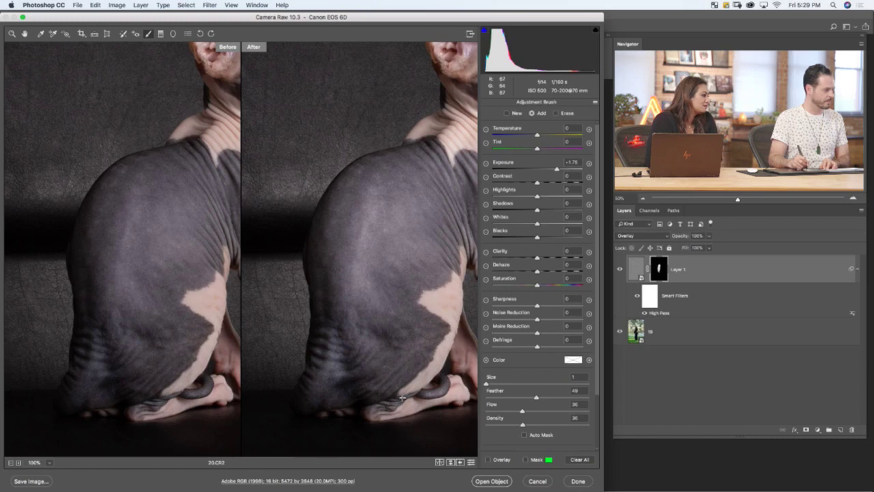
key("bracketright")
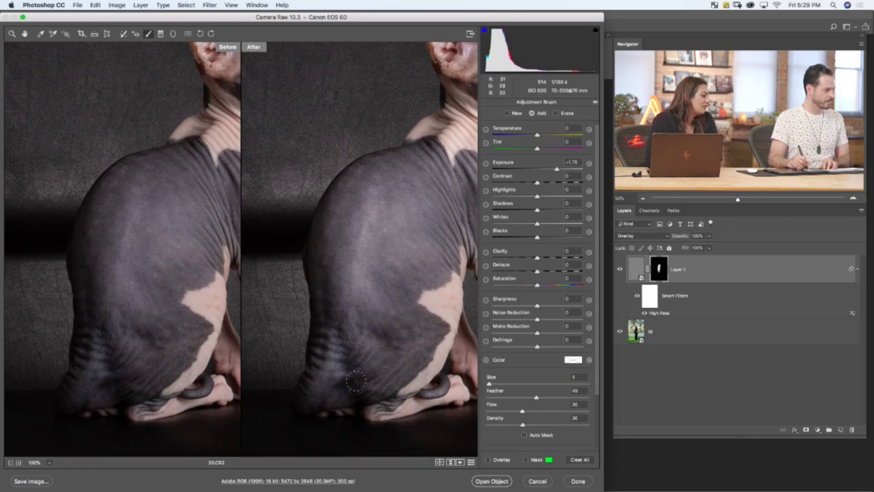
key("bracketright")
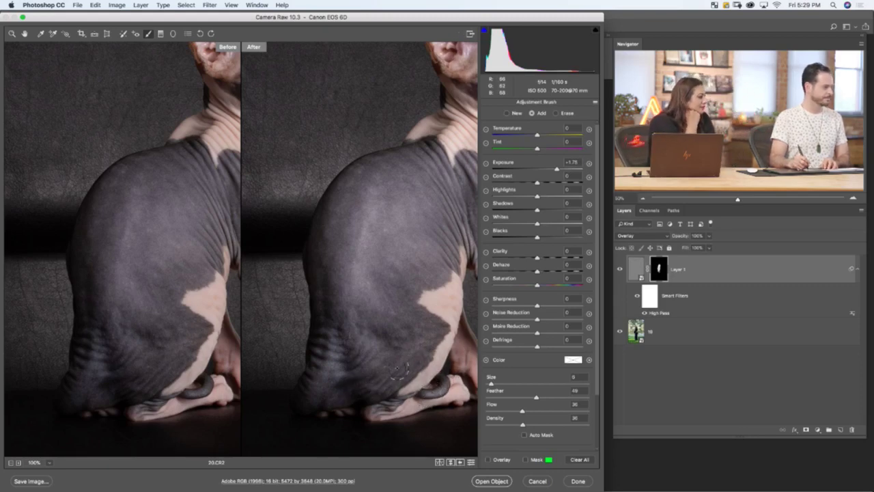
key("bracketright")
key("bracketleft")
key("bracketleft")
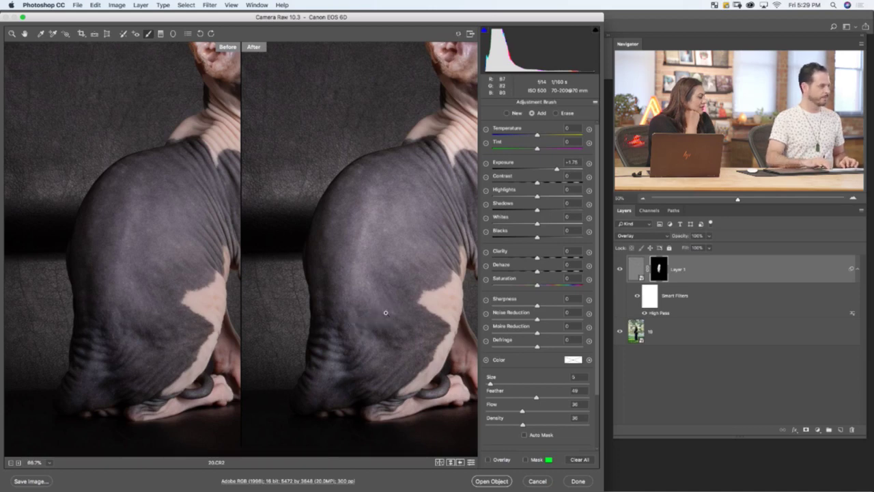
Touch up the base of the cat's haunch at 50% magnification, finishing with brush size 8.
key("ctrl+minus")
key("ctrl+minus")
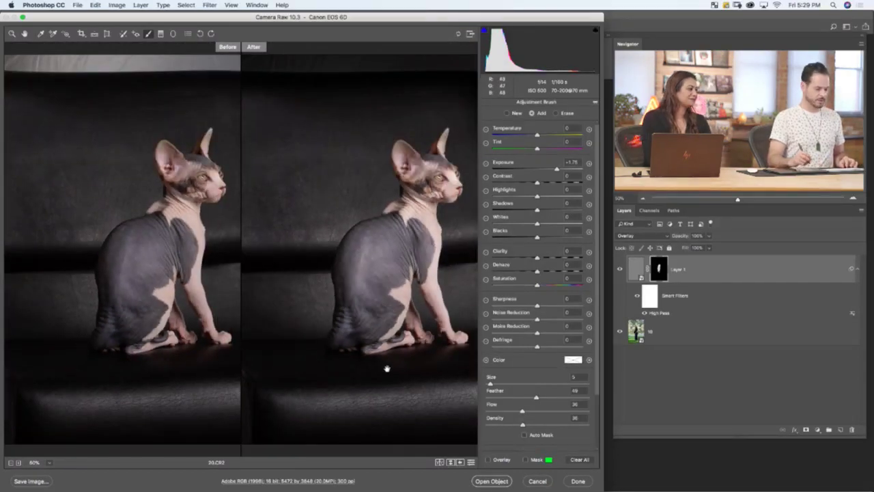
left_click_drag(387, 369, 349, 352)
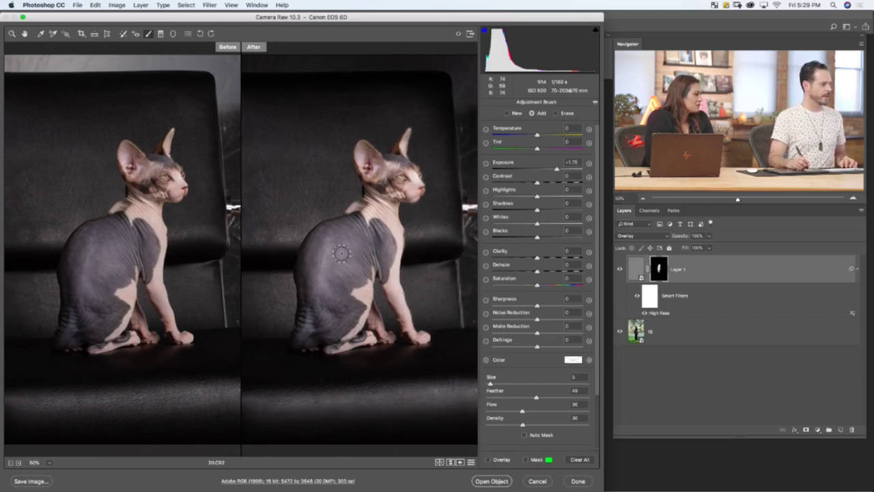
left_click_drag(382, 263, 369, 263)
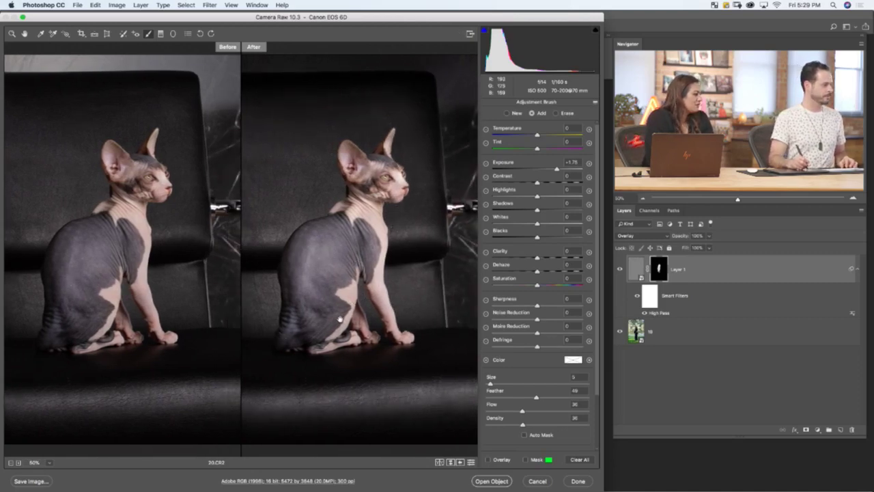
left_click_drag(340, 319, 355, 335)
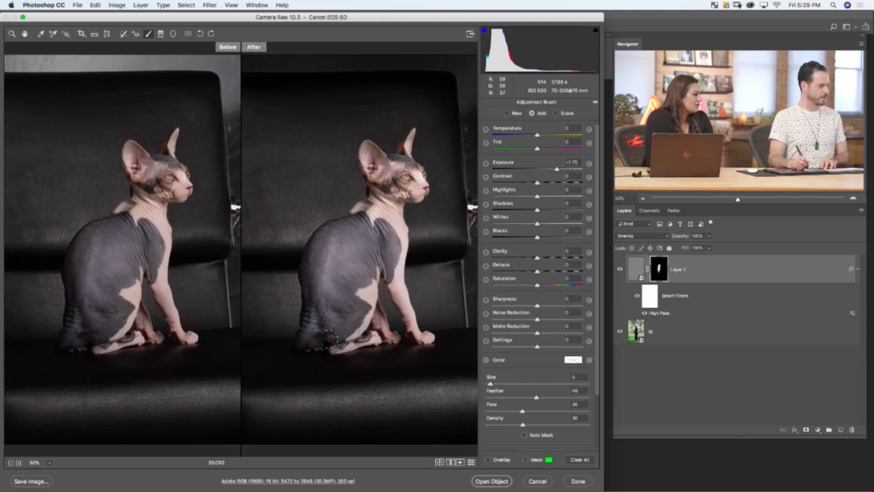
key("bracketright")
key("bracketright")
key("bracketright")
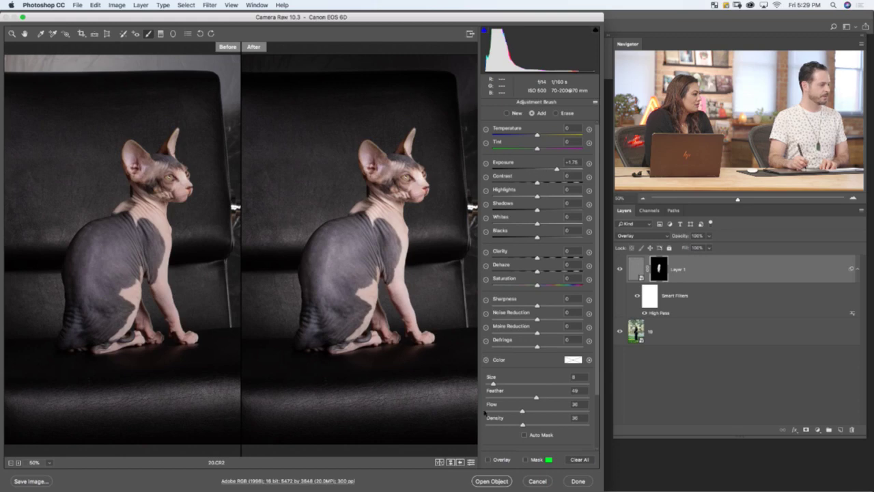
Leave the before/after comparison and view the whole edited photo in a single view at 33.3% magnification.
left_click(439, 462)
left_click(439, 462)
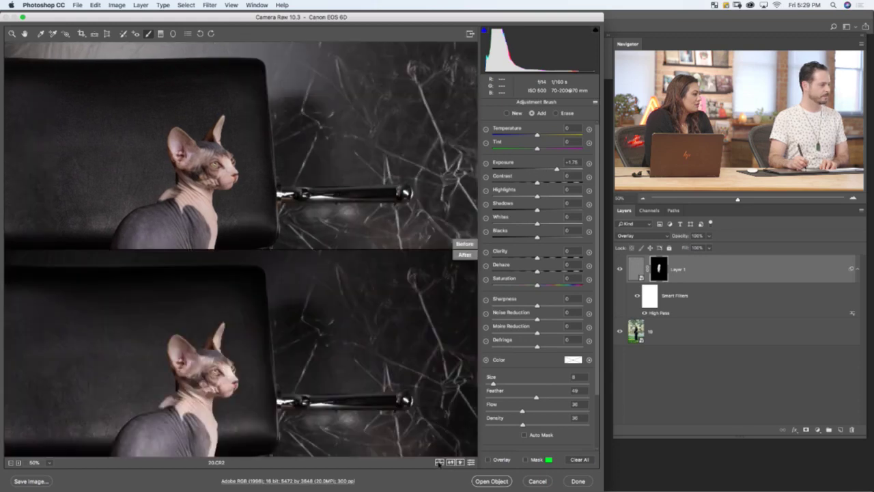
left_click(439, 463)
left_click(439, 463)
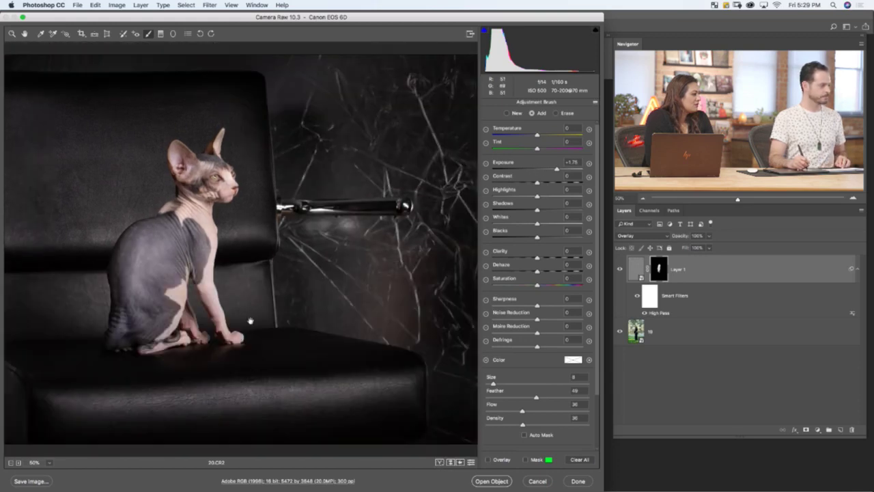
mouse_move(251, 321)
left_mouse_down()
mouse_move(275, 337)
mouse_move(375, 353)
mouse_move(355, 346)
left_mouse_up()
key("super+minus")
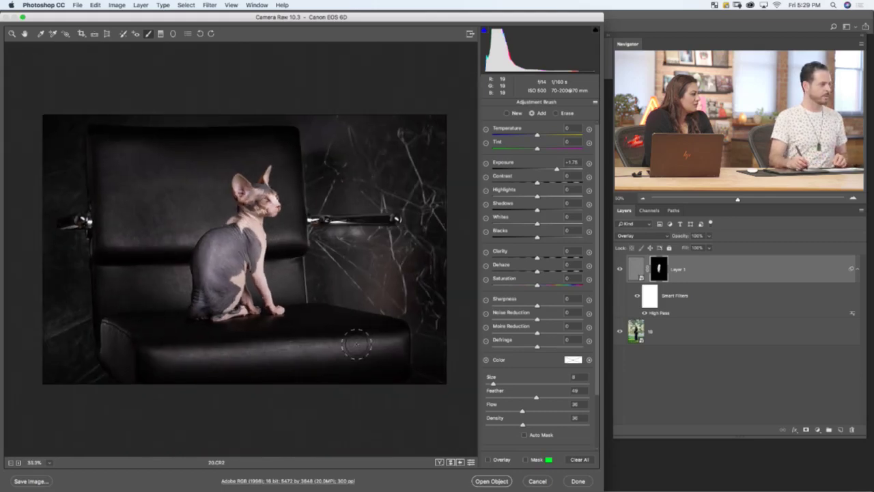
Start a new brush adjustment with exposure -0.95 and darken the chair back and surrounding background, finishing with brush size 20.
left_click(507, 113)
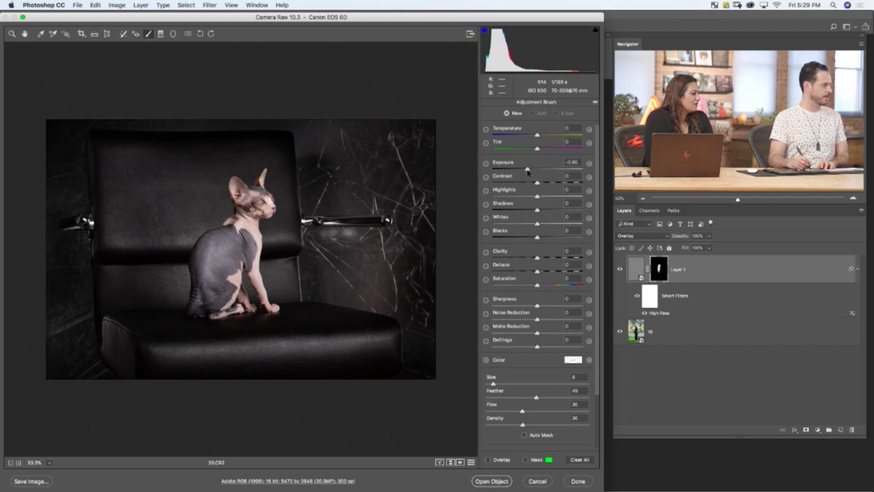
left_click_drag(557, 168, 526, 169)
key("bracketright")
key("bracketright")
key("bracketright")
key("bracketright")
key("bracketright")
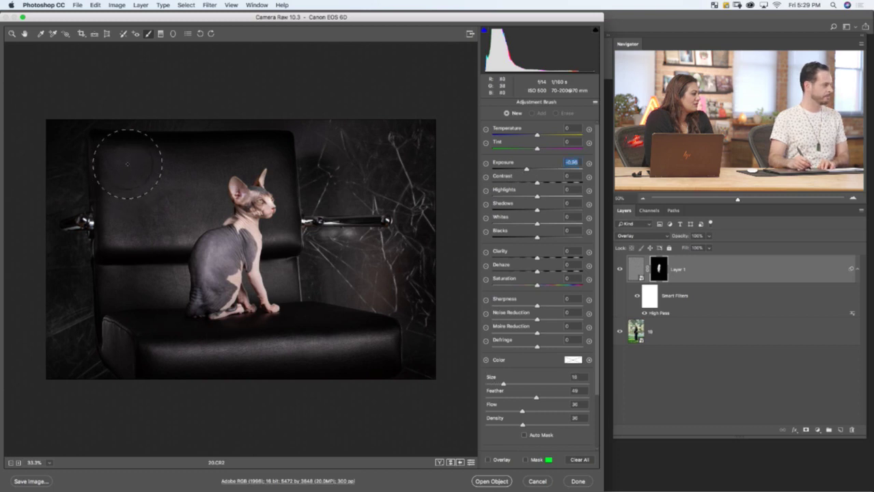
left_click(142, 156)
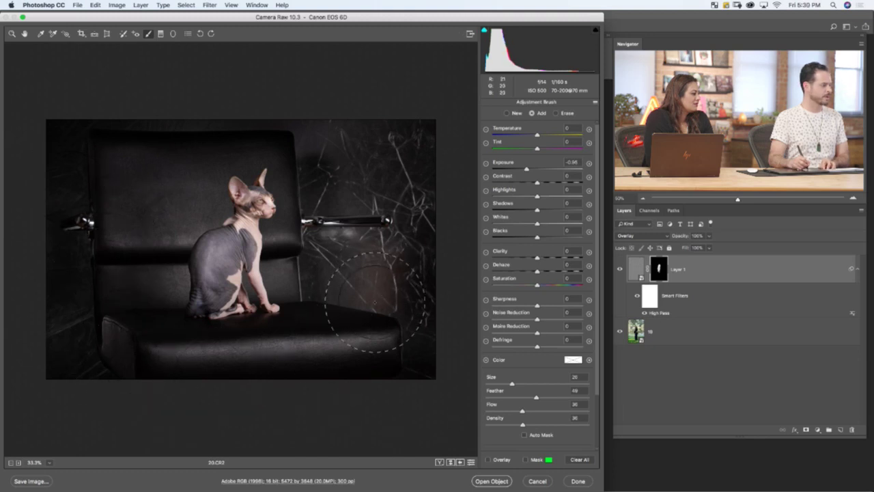
key("bracketleft")
key("bracketleft")
key("bracketleft")
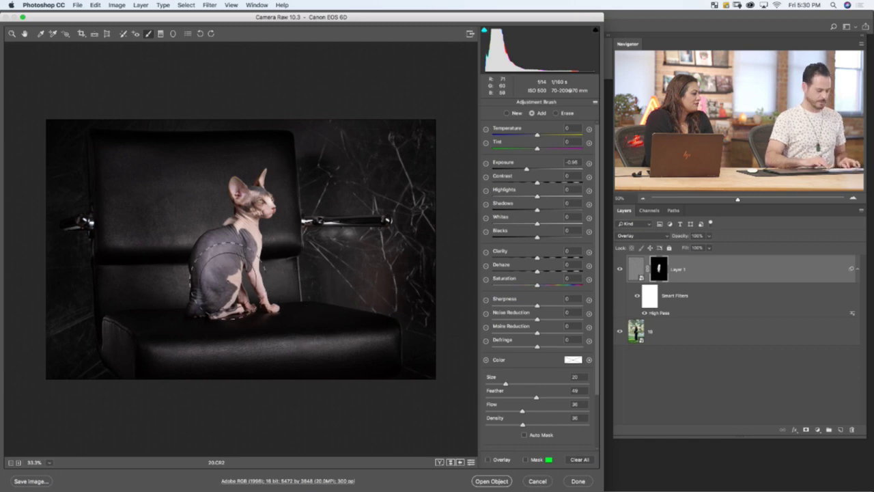
Darken the shadowed folds on the cat's lower haunch at 100% magnification, using brush size 4.
key("super+plus")
key("super+plus")
key("super+plus")
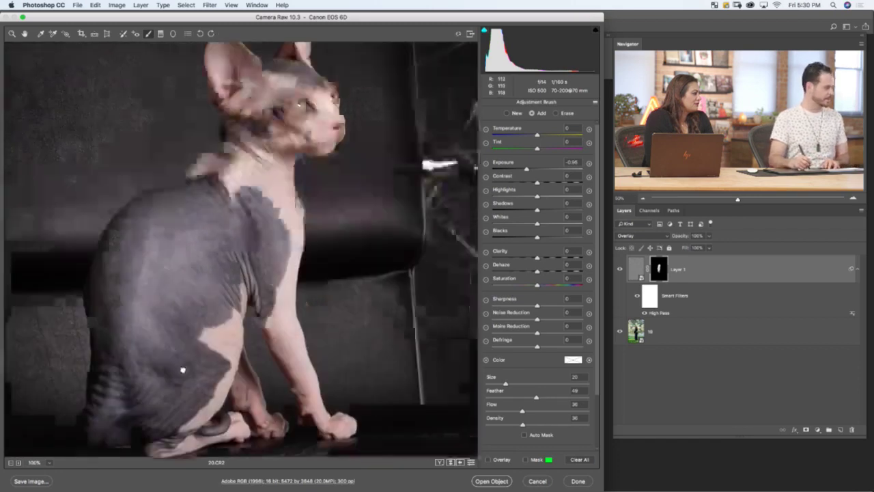
left_click_drag(182, 368, 234, 292)
key("bracketleft")
key("bracketleft")
key("bracketleft")
key("bracketleft")
key("bracketleft")
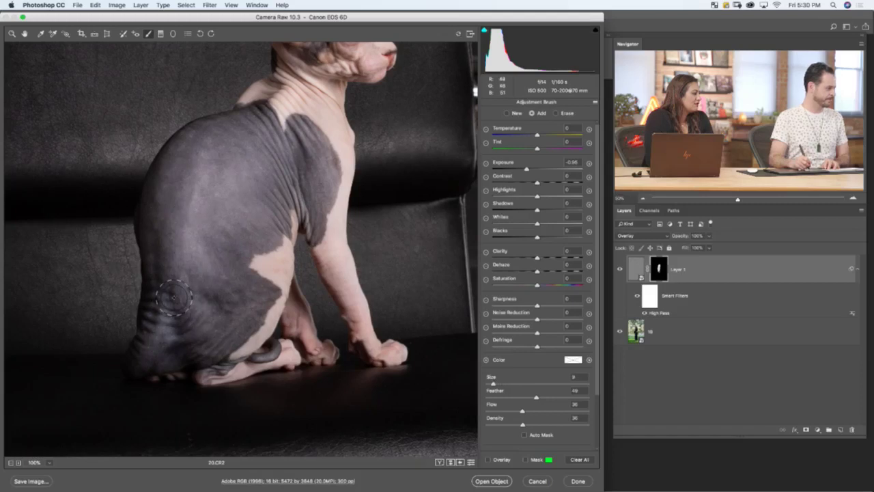
key("bracketleft")
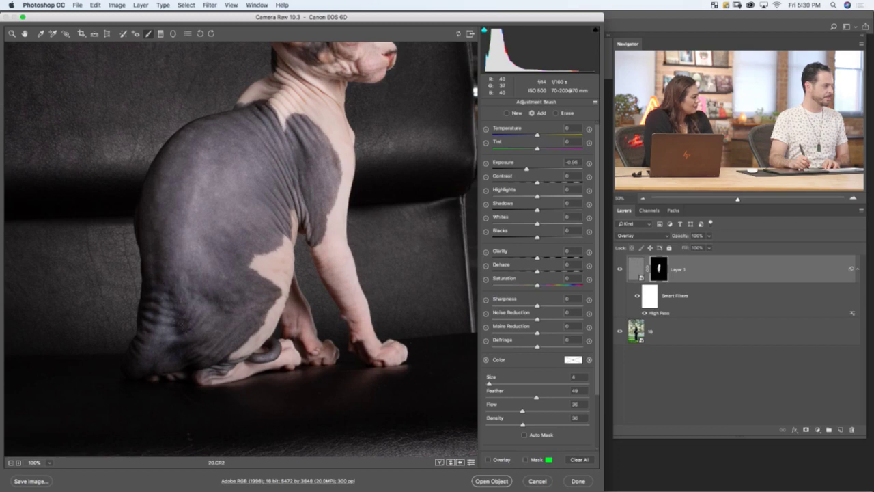
mouse_move(239, 355)
left_mouse_down()
mouse_move(228, 370)
mouse_move(226, 337)
left_mouse_up()
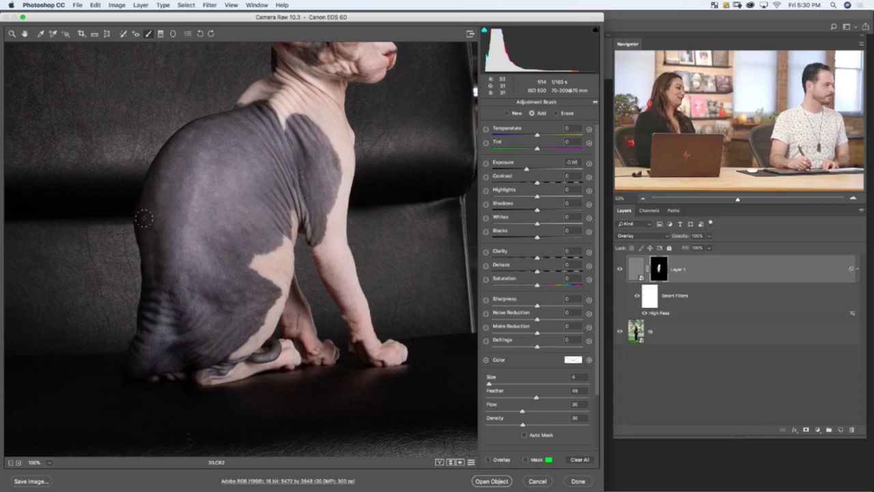
Darken the rear edge of the cat's back and the creases at its neck base, finishing with brush size 2.
key("bracketright")
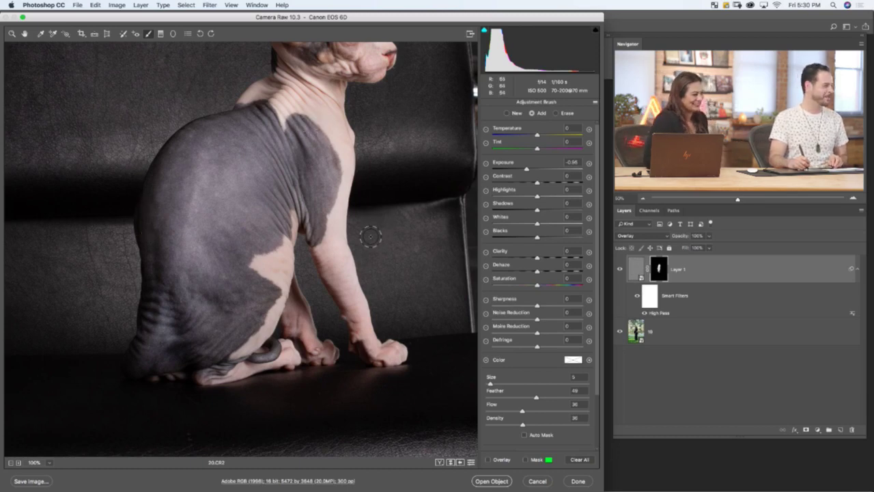
left_click_drag(356, 243, 318, 283)
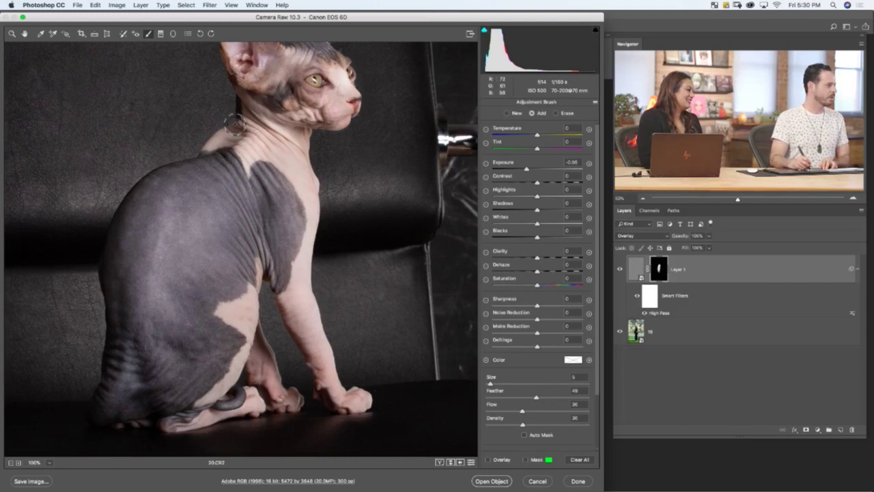
key("bracketleft")
key("bracketleft")
key("bracketleft")
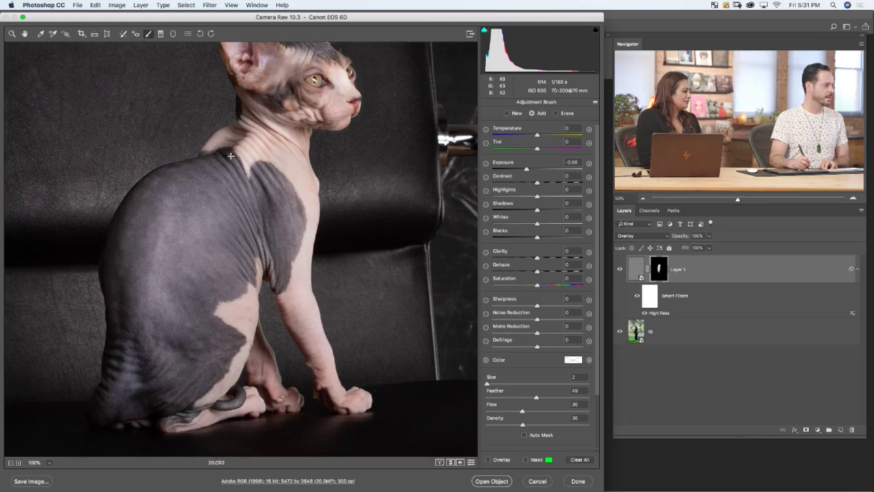
Darken the shaded parts of the cat's legs and feet, finishing with brush size 5.
key("bracketright")
key("bracketright")
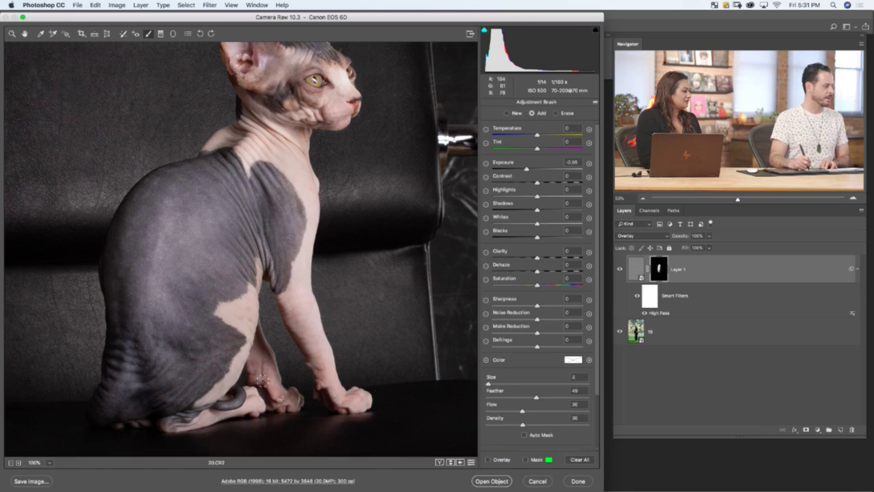
key("bracketright")
key("bracketright")
key("bracketright")
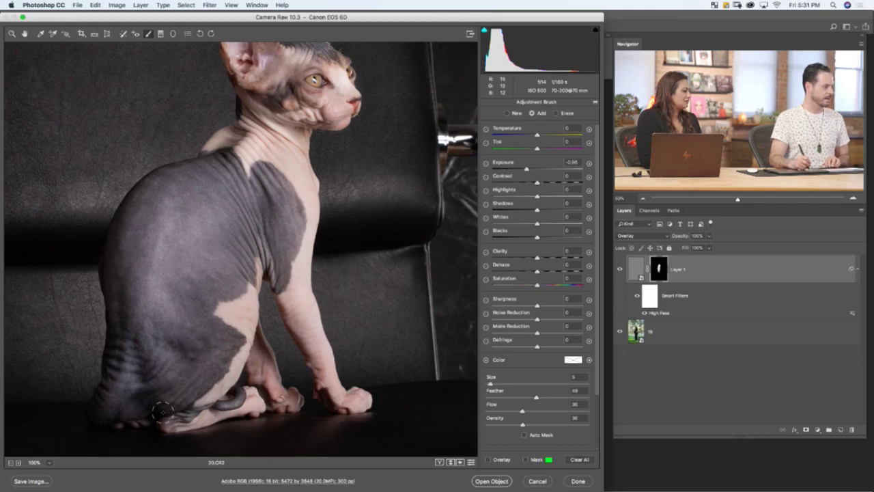
Darken the skin folds beside the cat's dark shoulder patch at 200% magnification, finishing with brush size 3.
left_click_drag(246, 237, 234, 289)
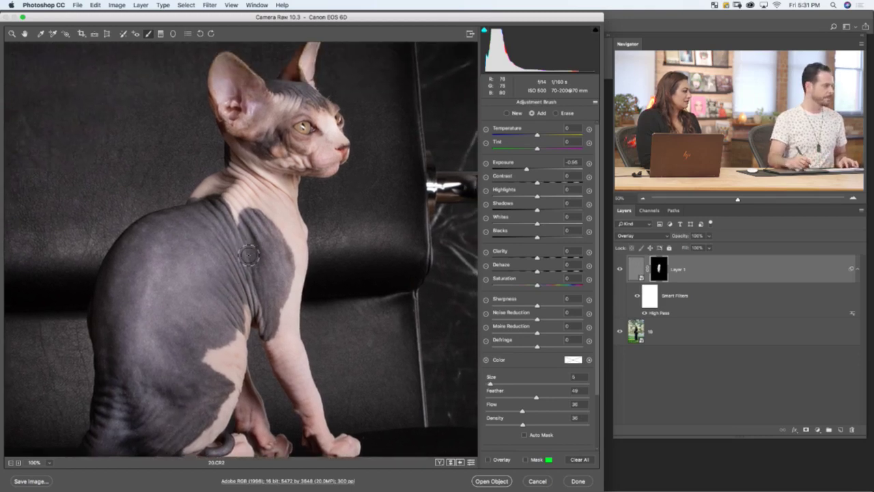
key("super+equal")
left_click_drag(274, 260, 271, 282)
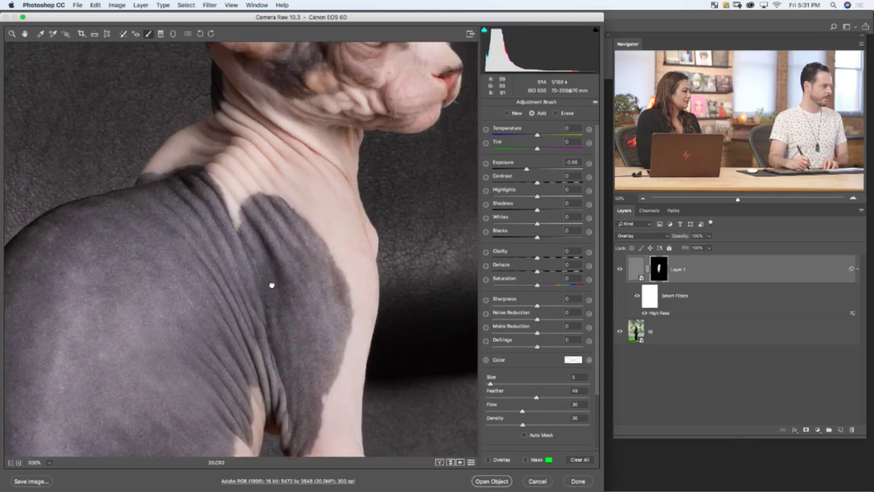
key("bracketleft")
key("bracketleft")
key("bracketleft")
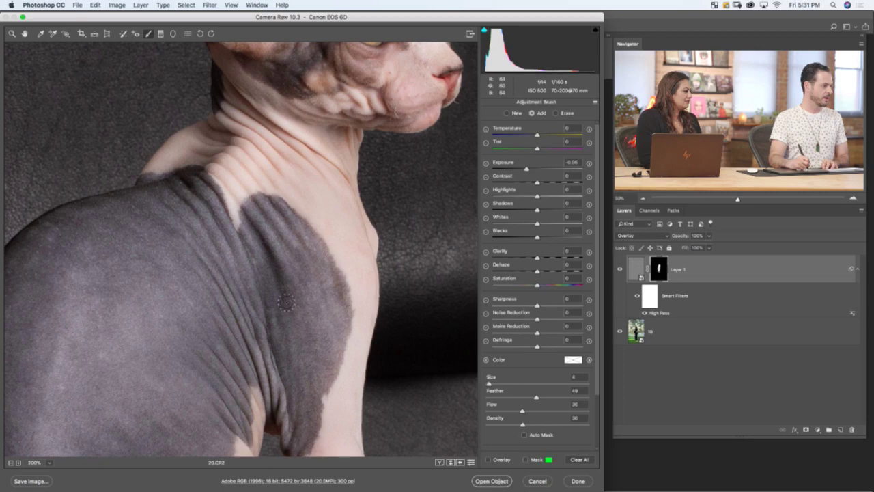
key("bracketright")
key("bracketright")
key("bracketleft")
key("bracketleft")
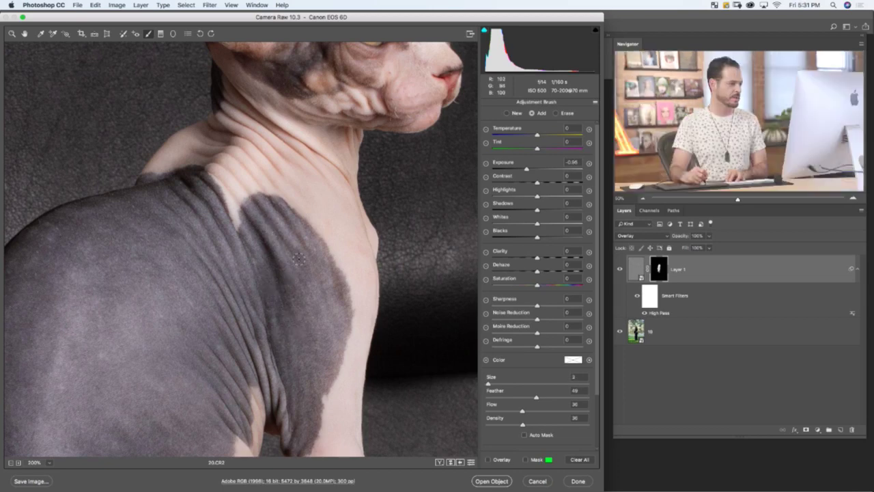
Shade the dark shoulder patch with a larger brush and deepen the neck creases, finishing with brush size 3.
key("bracketright")
key("bracketright")
key("bracketright")
key("bracketright")
key("bracketright")
key("bracketright")
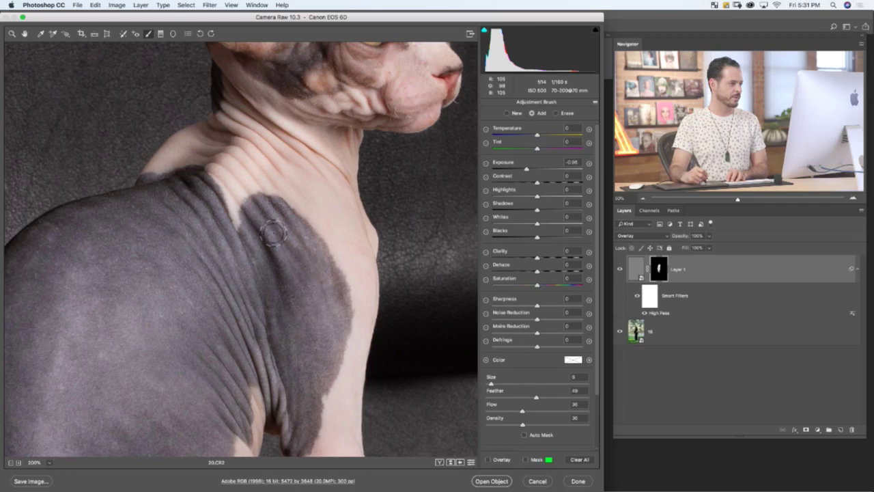
key("bracketleft")
key("bracketleft")
key("bracketleft")
key("bracketleft")
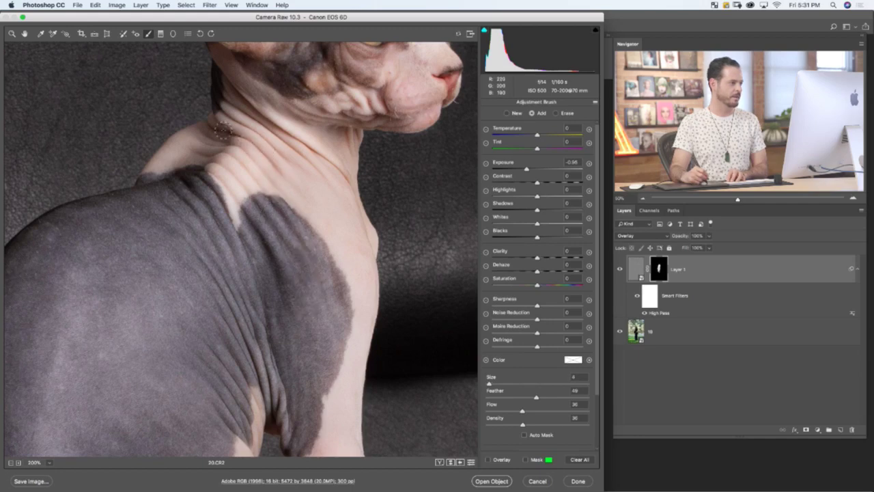
key("bracketleft")
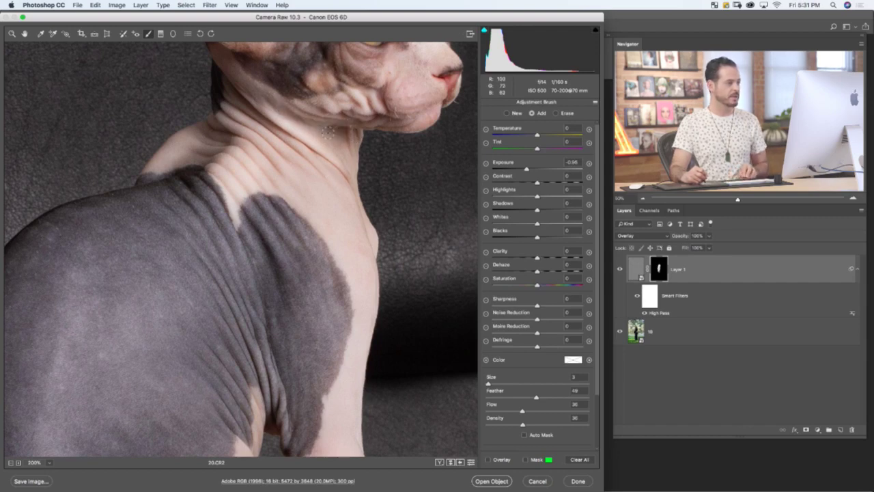
Darken the underside of the cat's chin and muzzle, finishing with brush size 5.
left_click_drag(367, 138, 355, 205)
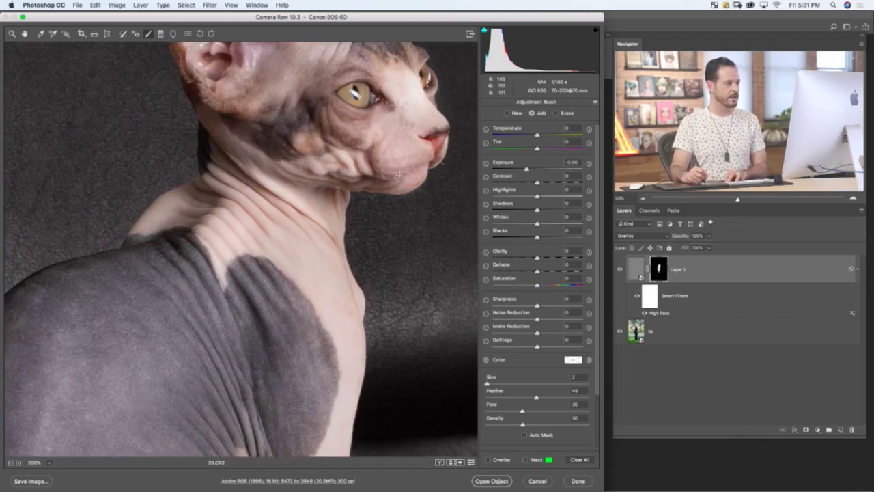
key("bracketright")
key("bracketright")
key("bracketright")
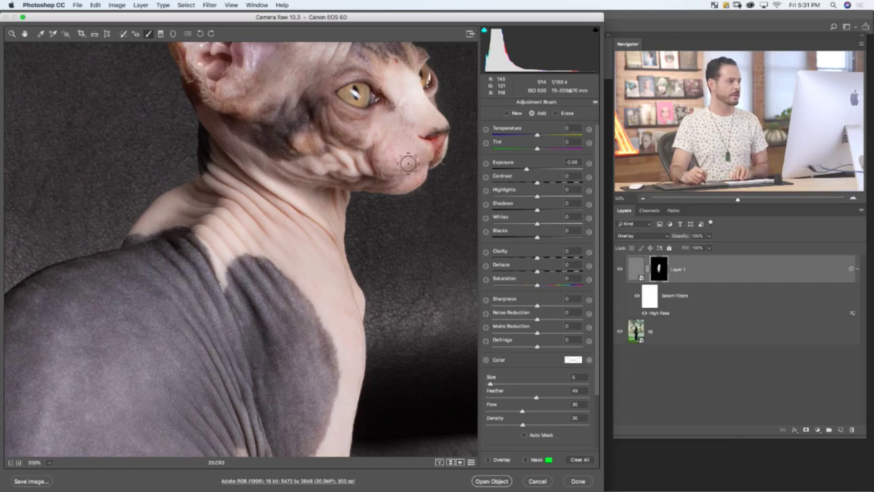
Darken the cheek folds and forehead wrinkles around the cat's eye, using brush size 2 for the wrinkles.
scroll(356, 199, "up", 5)
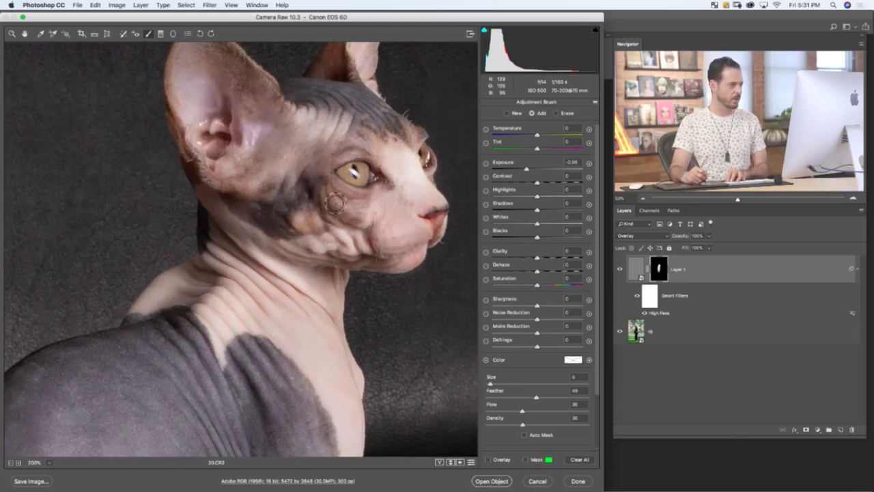
key("bracketleft")
key("bracketleft")
key("bracketleft")
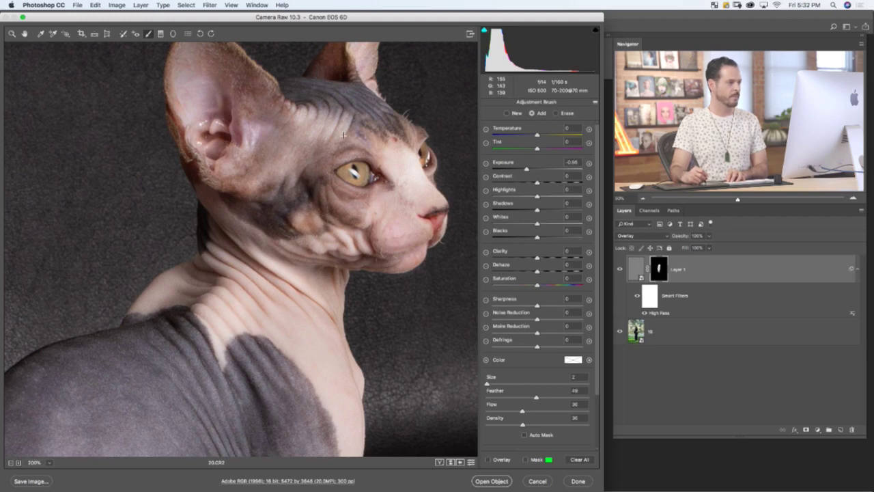
key("bracketleft")
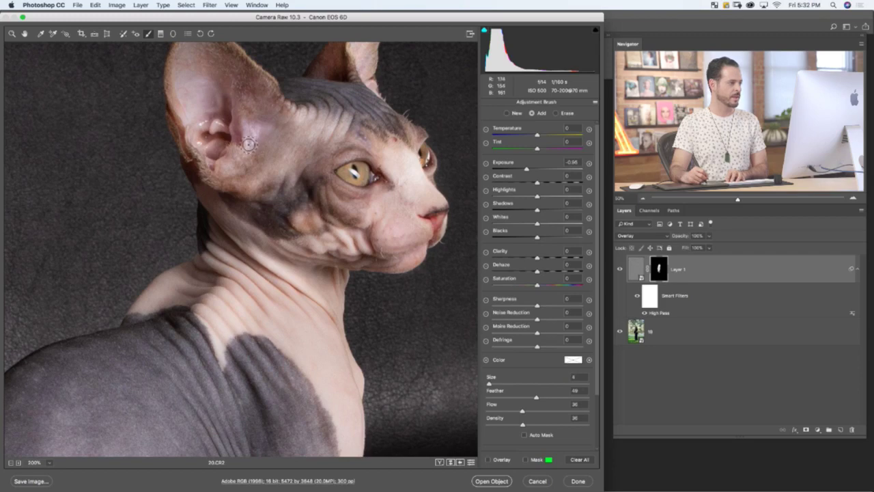
Darken the shading beside the inner ear and along the neck below it, finishing with brush size 2.
key("bracketright")
key("bracketright")
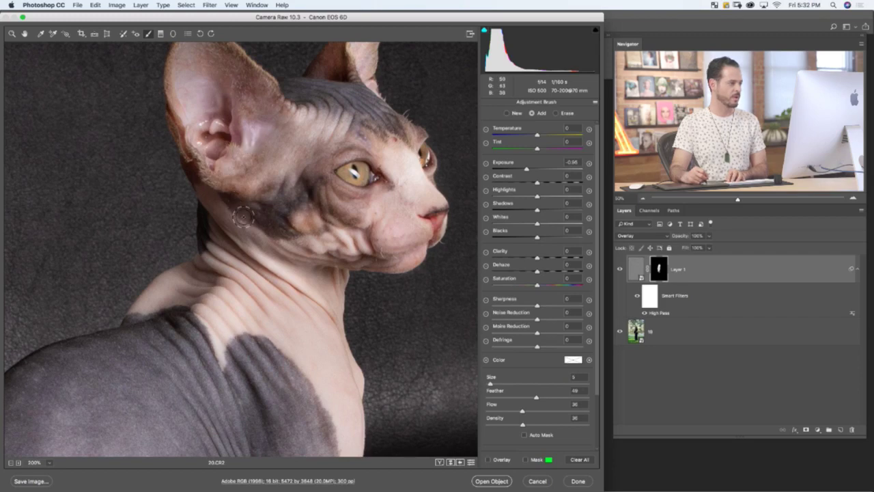
key("bracketright")
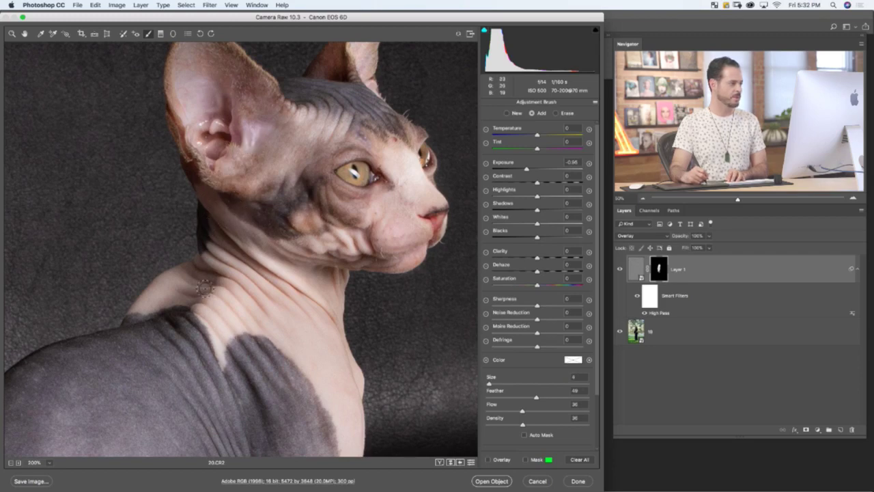
key("bracketleft")
key("bracketleft")
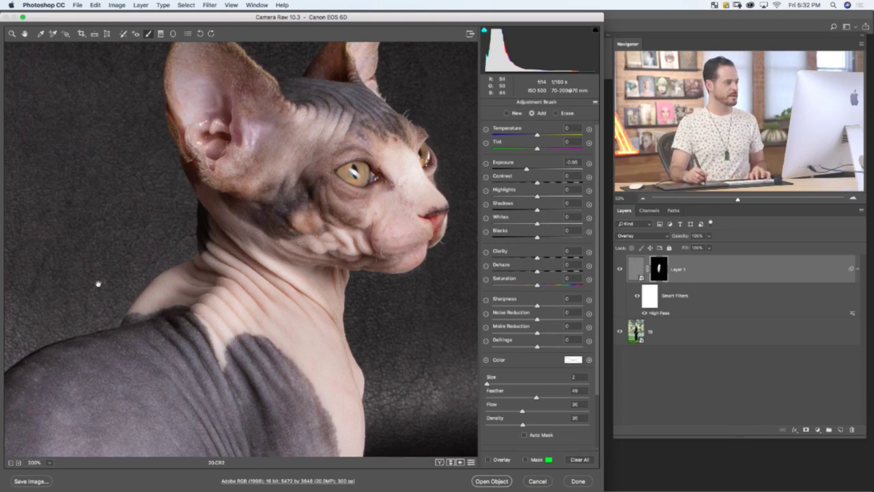
Compare the cat's head, shoulder and haunch in the side-by-side, split and stacked before/after views, ending in a single view.
mouse_move(296, 367)
left_mouse_down()
mouse_move(288, 348)
mouse_move(290, 369)
mouse_move(298, 350)
left_mouse_up()
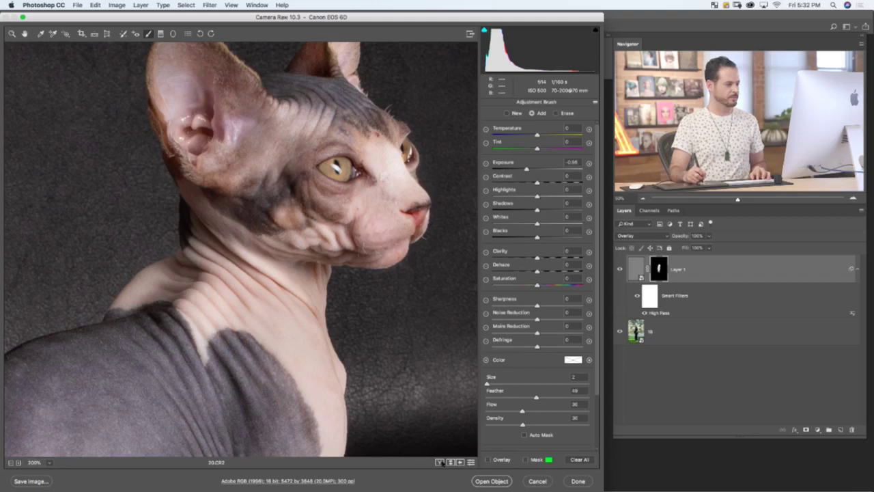
left_click(440, 463)
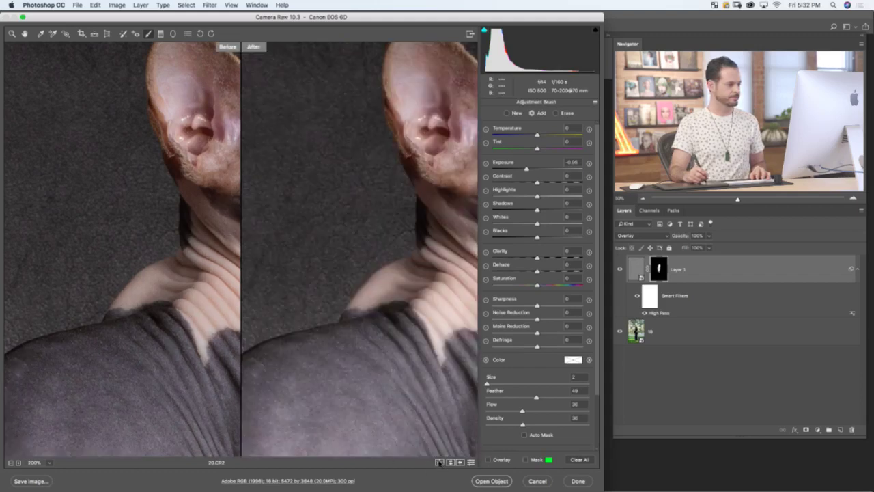
left_click_drag(200, 366, 275, 394)
left_click(438, 461)
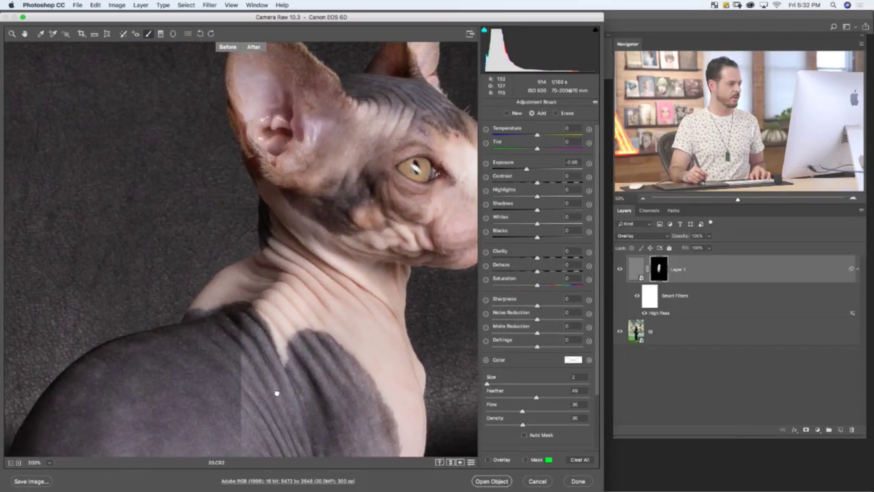
left_click_drag(335, 394, 264, 393)
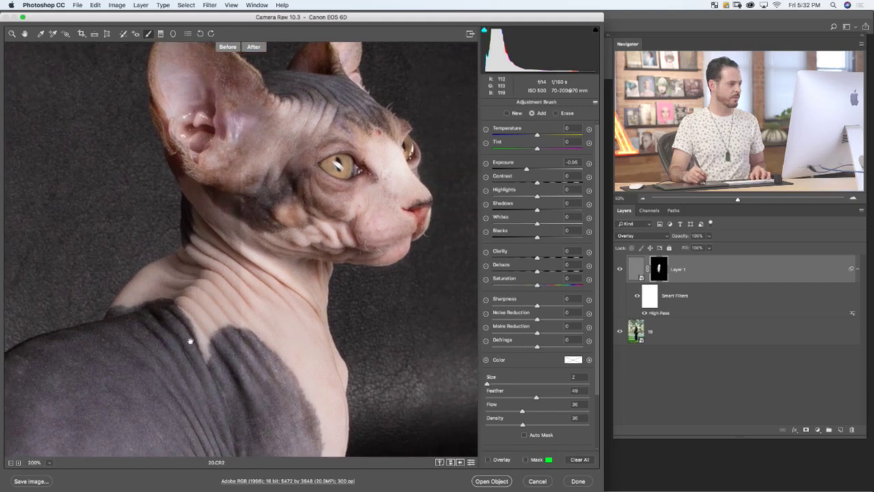
mouse_move(230, 349)
left_mouse_down()
mouse_move(263, 348)
mouse_move(240, 336)
left_mouse_up()
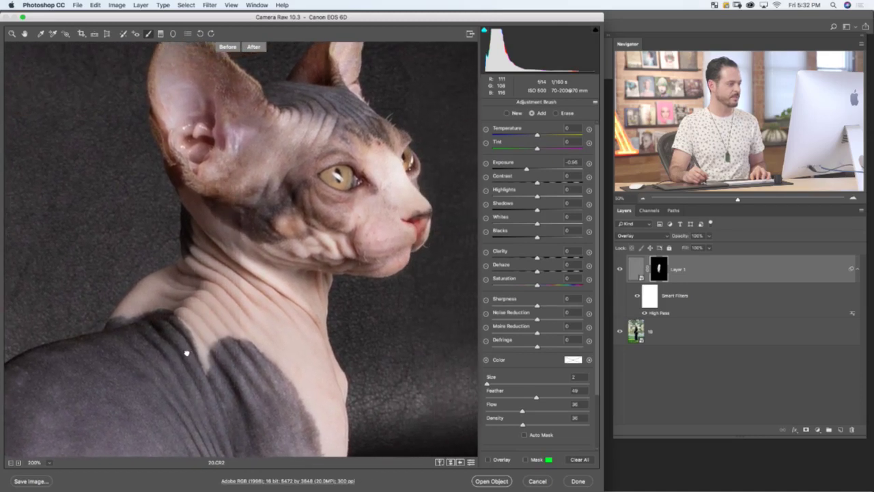
left_click_drag(187, 353, 220, 394)
left_click_drag(181, 418, 307, 152)
left_click_drag(246, 361, 215, 293)
left_click(440, 463)
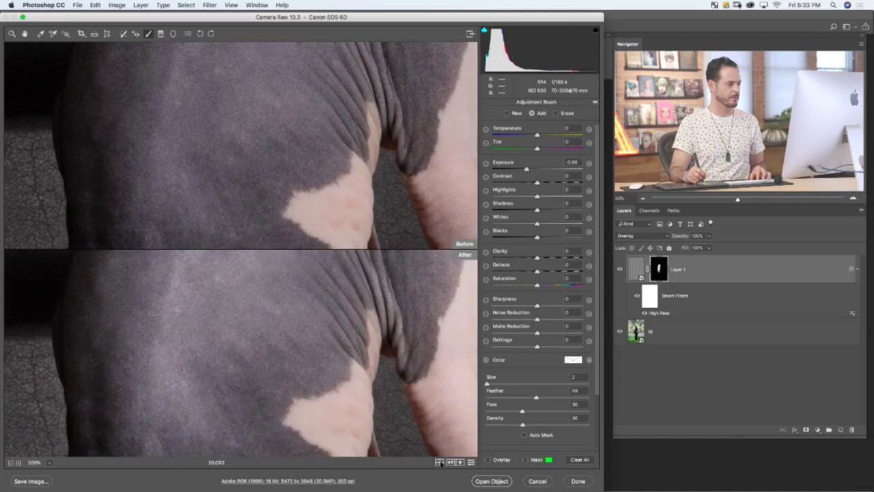
left_click(440, 463)
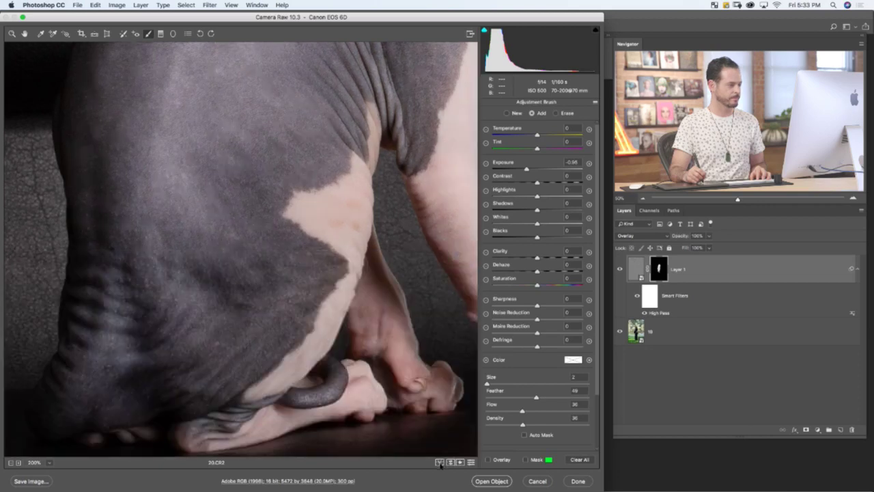
Start a new brush adjustment with Exposure +1.20 and brighten the highlight along the front edge of the chair seat.
left_click(11, 463)
left_click(11, 463)
left_click(11, 462)
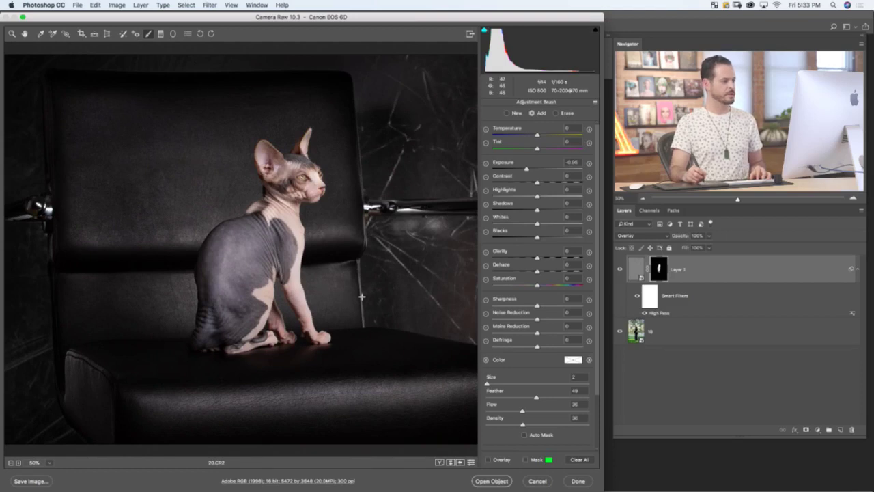
left_click_drag(385, 321, 367, 320)
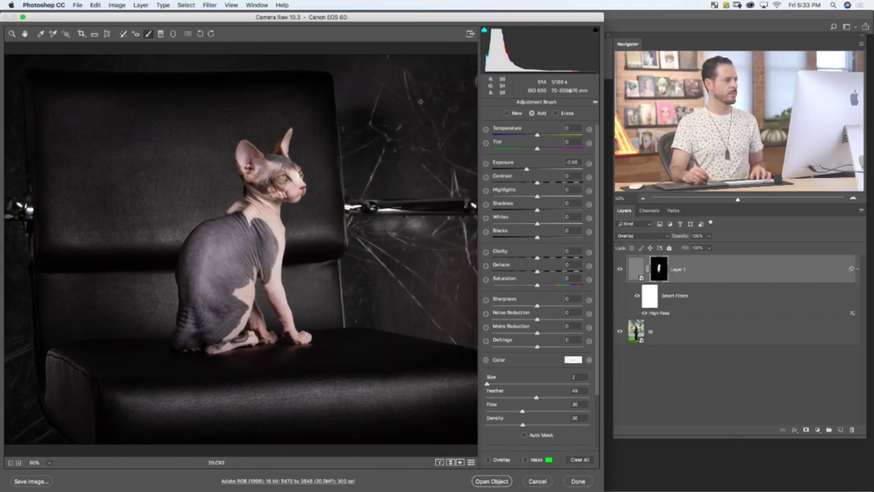
left_click(515, 114)
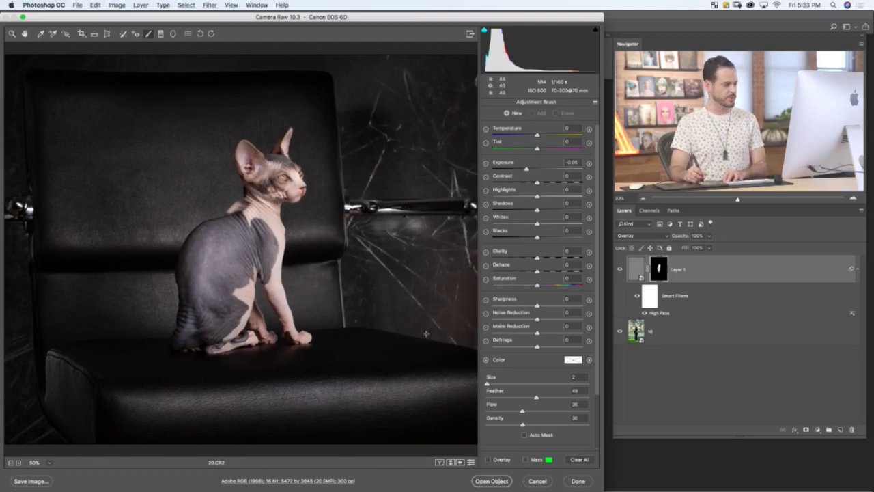
key("bracketright")
key("bracketright")
key("bracketright")
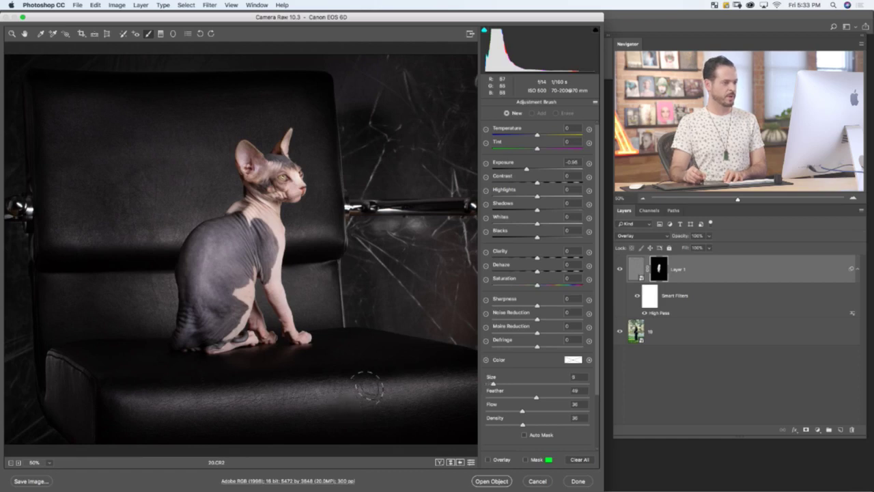
left_click_drag(546, 167, 548, 169)
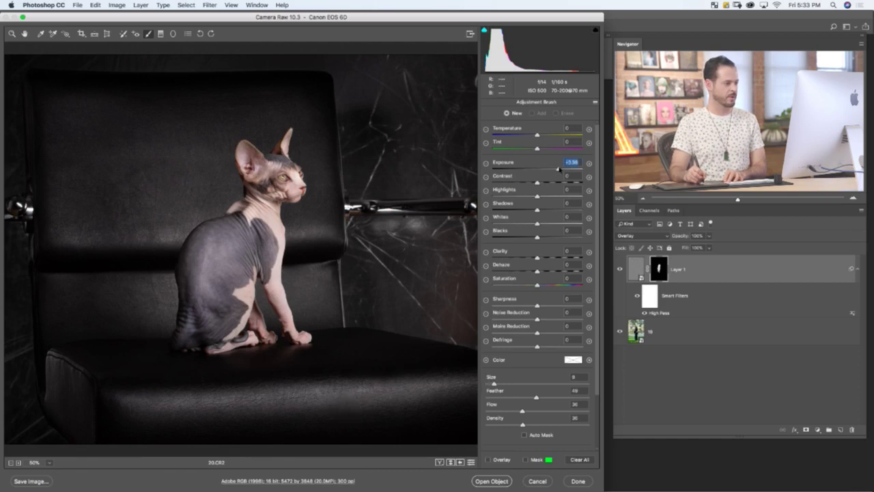
left_click_drag(400, 391, 366, 398)
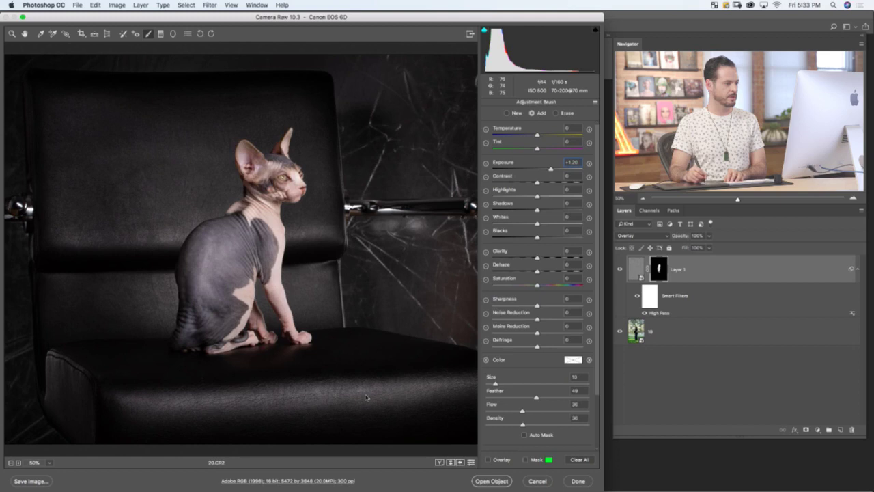
Brighten the lower outer part of the chair back in front of the cat, using brush size 7.
key("bracketleft")
key("bracketleft")
key("bracketleft")
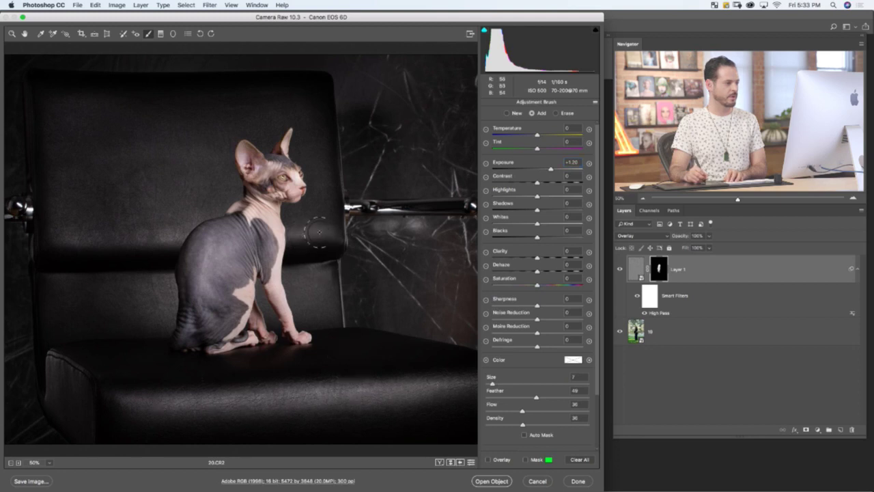
mouse_move(327, 234)
left_mouse_down()
mouse_move(303, 232)
mouse_move(333, 234)
left_mouse_up()
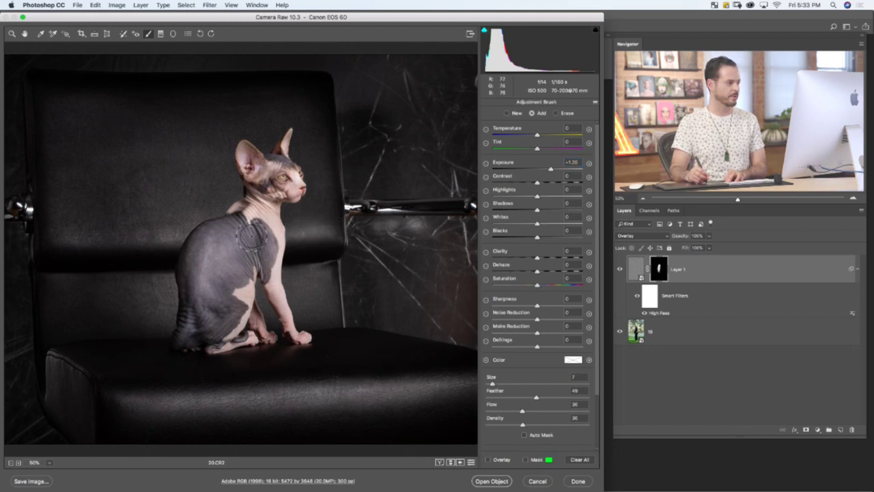
Enlarge the brush to size 22 and brighten the chair back behind the cat's head and shoulders.
key("bracketright")
key("bracketright")
key("bracketright")
key("bracketright")
key("bracketright")
key("bracketright")
key("bracketright")
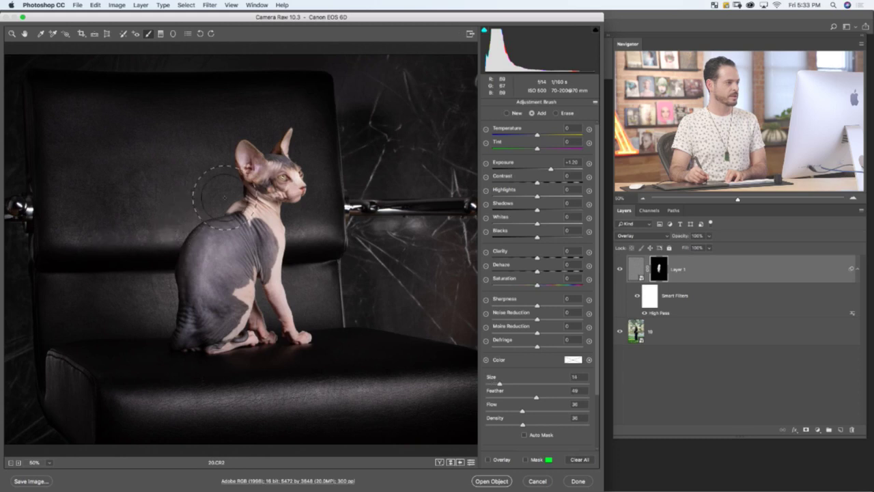
key("bracketright")
key("bracketright")
key("bracketright")
key("bracketright")
key("bracketright")
key("bracketright")
key("bracketright")
key("bracketright")
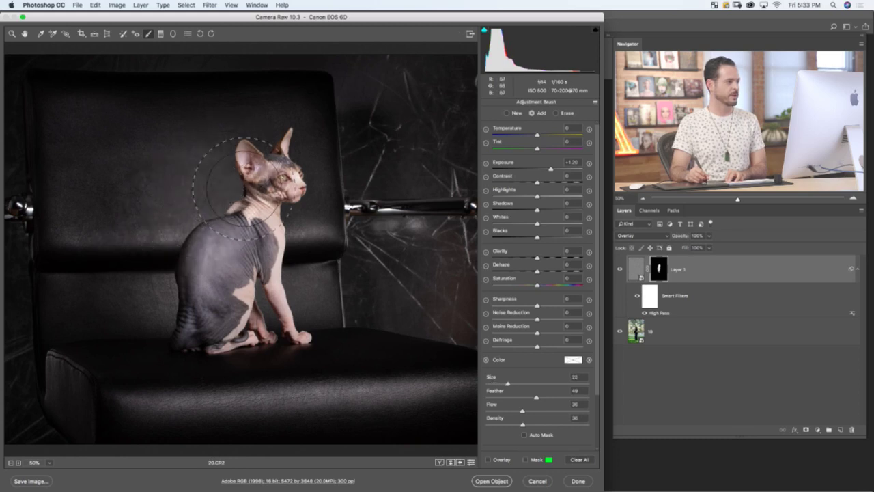
mouse_move(219, 154)
left_mouse_down()
mouse_move(148, 188)
mouse_move(209, 230)
mouse_move(257, 215)
mouse_move(187, 194)
mouse_move(191, 169)
mouse_move(145, 216)
mouse_move(242, 170)
left_mouse_up()
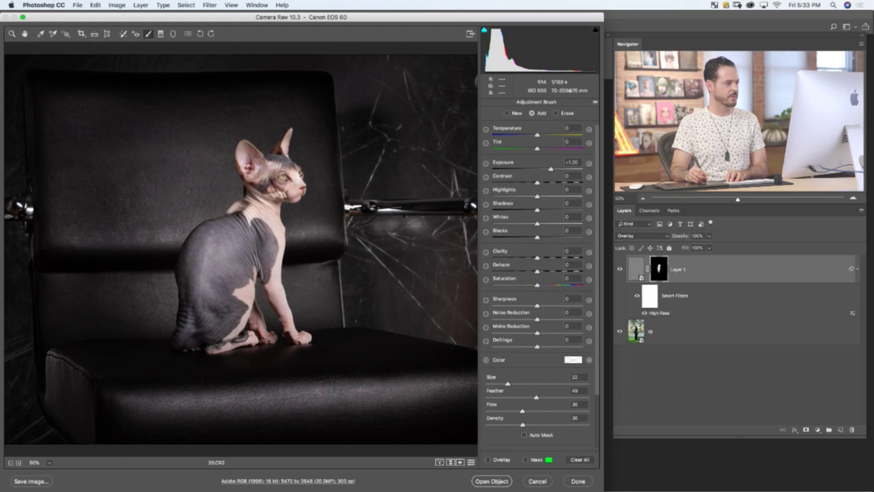
Brighten the chair back between the cat's chin and chest with brush size 8, finishing with size 14.
key("bracketleft")
key("bracketleft")
key("bracketleft")
key("bracketleft")
key("bracketleft")
key("bracketleft")
key("bracketleft")
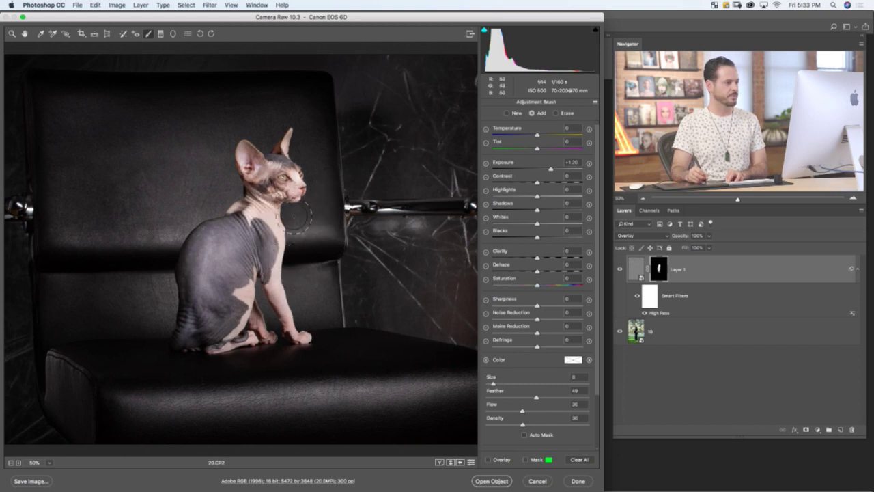
mouse_move(295, 218)
left_mouse_down()
mouse_move(277, 225)
mouse_move(287, 226)
mouse_move(280, 220)
left_mouse_up()
key("bracketright")
key("bracketright")
key("bracketright")
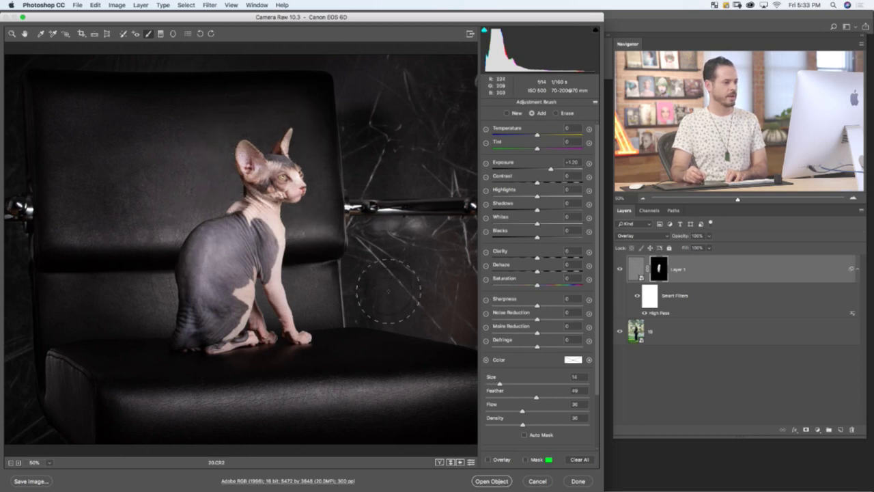
Add a new brush adjustment with Exposure -1.05 and darken the chair back's far upper corner at brush size 20, finishing with size 14.
left_click(516, 114)
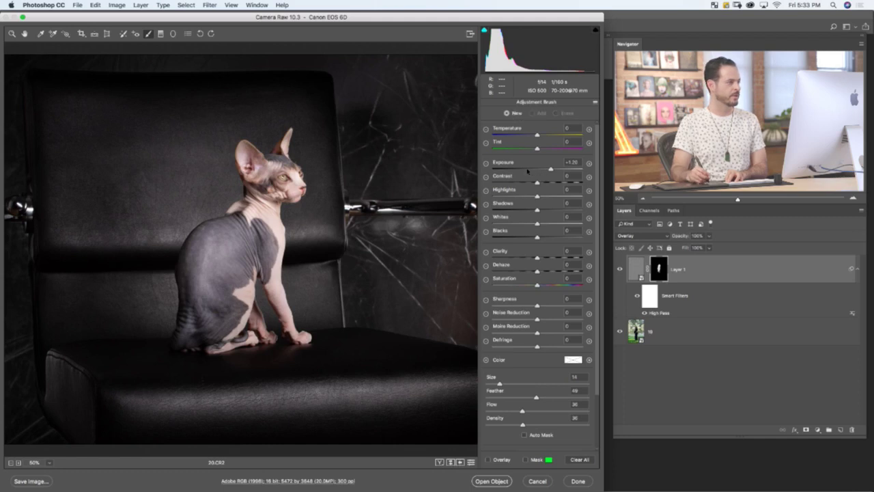
left_click_drag(551, 169, 525, 169)
key("bracketright")
key("bracketright")
key("bracketright")
left_click_drag(86, 114, 78, 109)
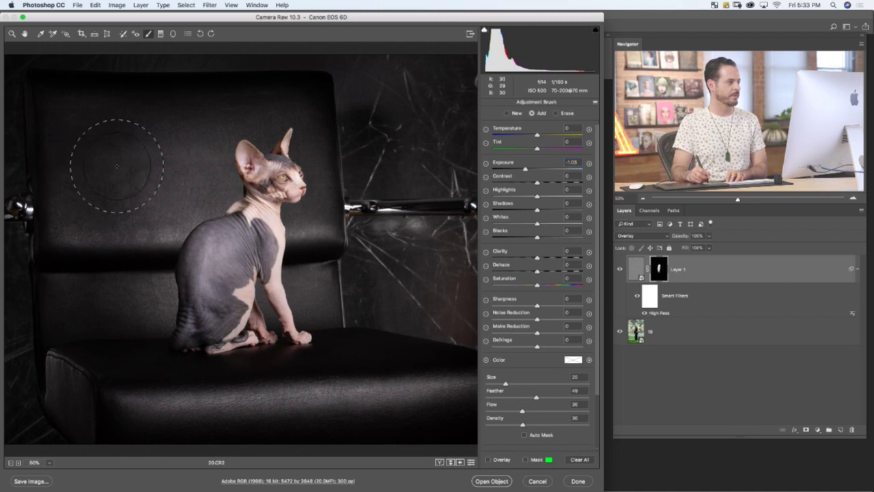
key("bracketleft")
key("bracketleft")
key("bracketleft")
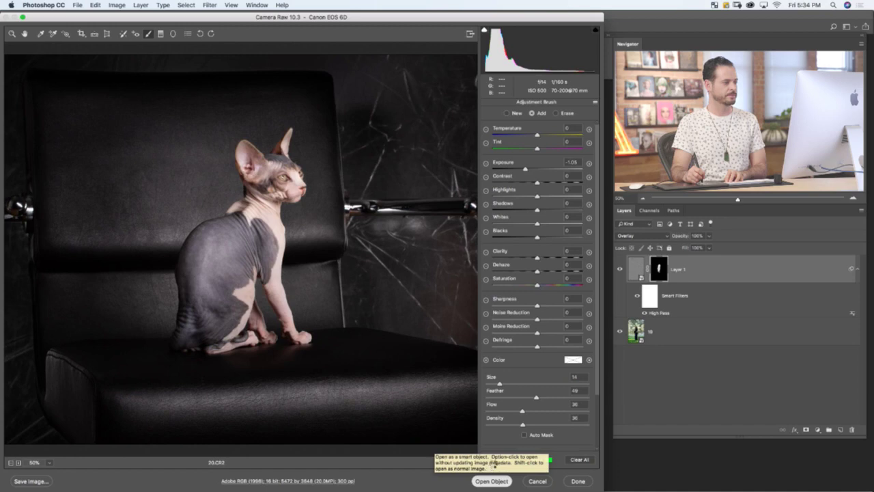
Open the retouched cat photo in Photoshop as a smart object and check the whole image in full-screen mode.
left_click(492, 480)
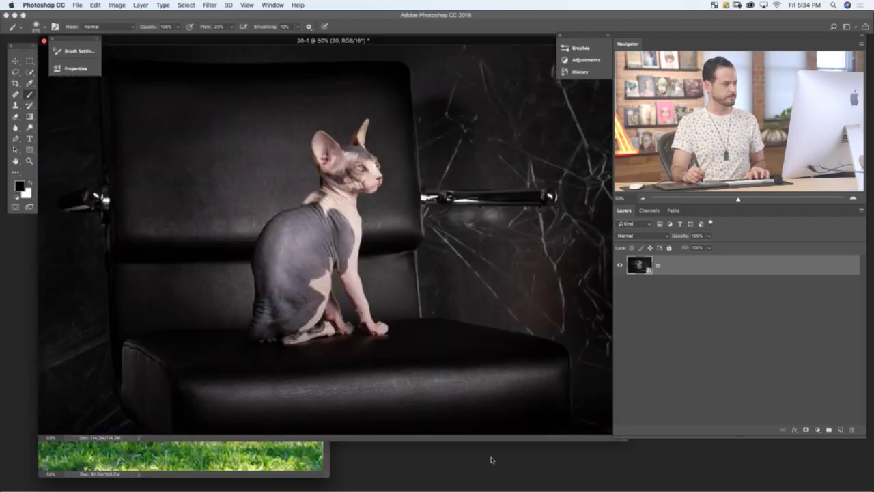
key("f")
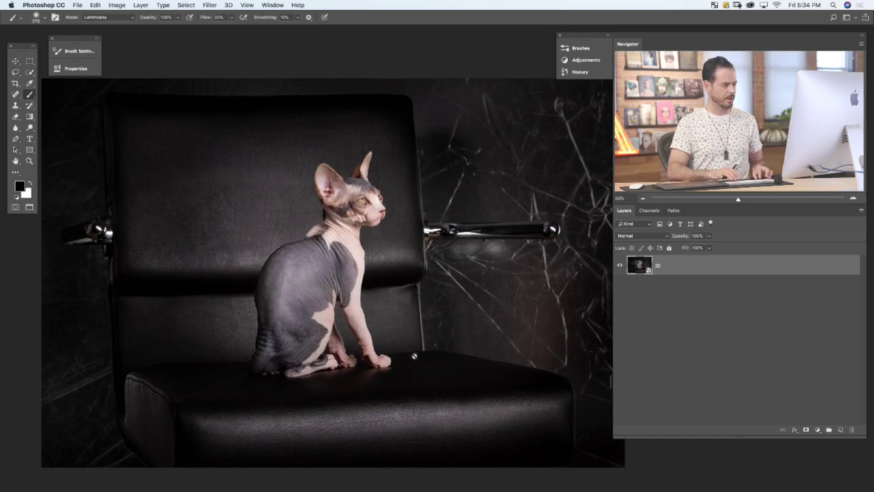
key("super+minus")
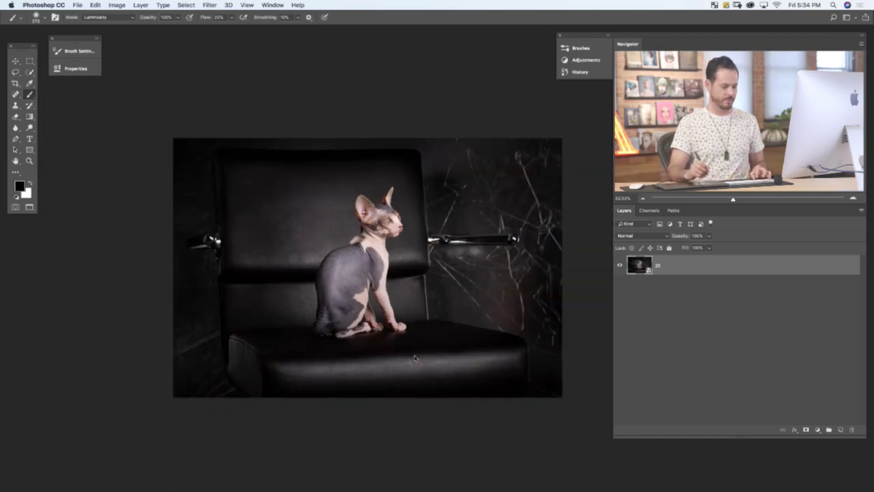
key("f")
Reopen 20.CR2 from the Student Images folder and apply the Camera Raw Defaults to view the unedited photo.
key("super+o")
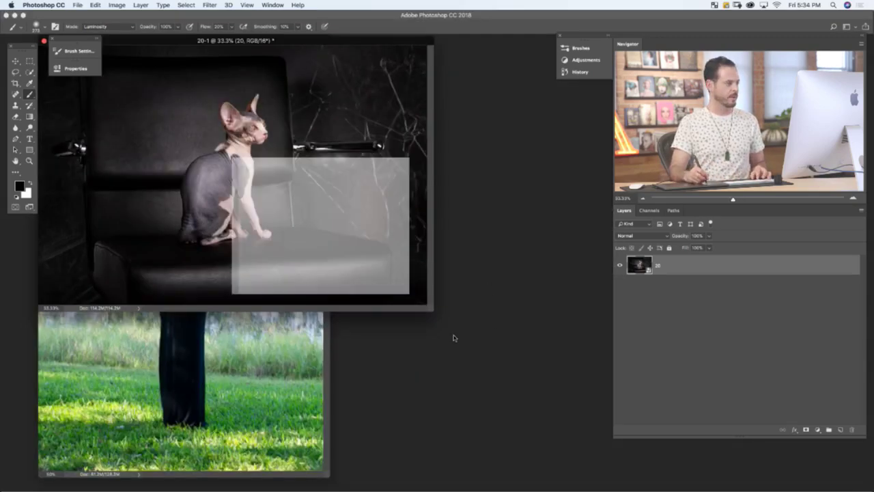
left_click(179, 303)
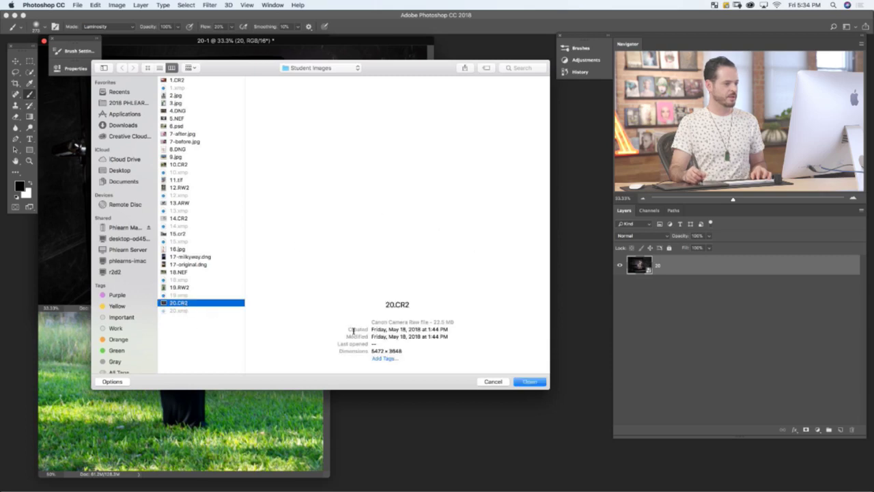
left_click(527, 382)
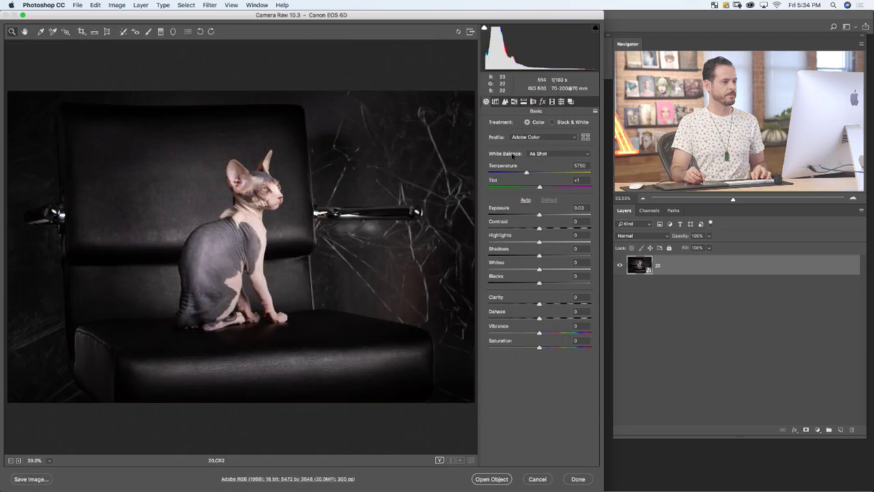
left_click(594, 111)
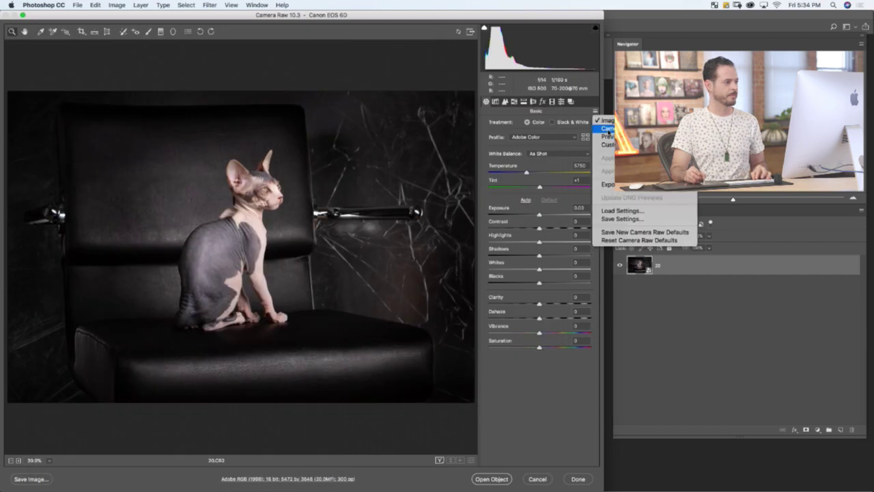
left_click(600, 127)
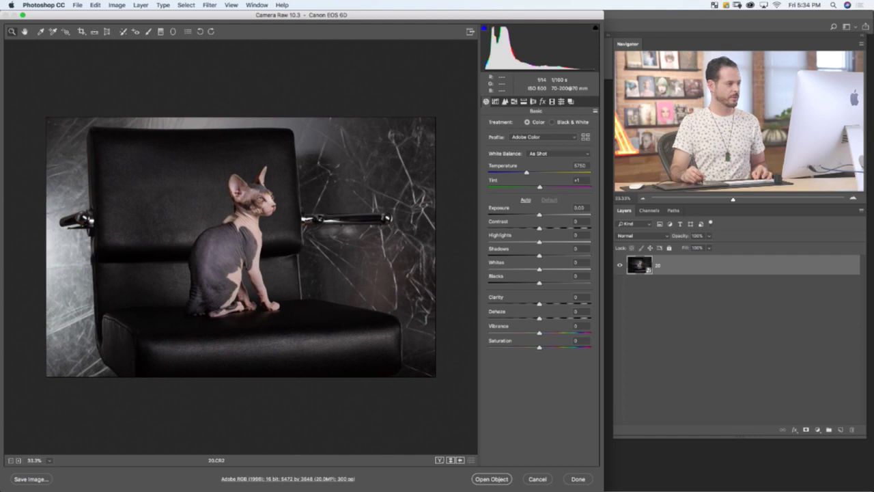
Shrink the Camera Raw window and place it below the retouched document to compare the original with the edit.
left_click_drag(596, 482, 506, 374)
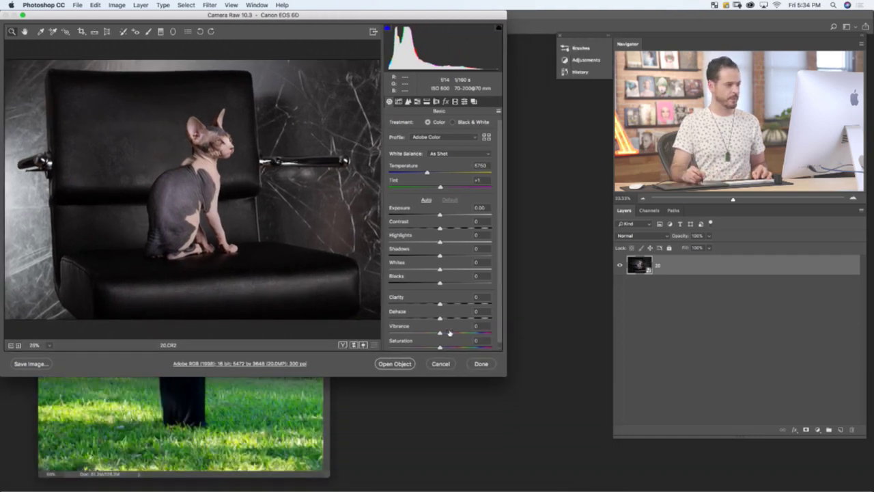
left_click_drag(504, 371, 439, 277)
left_click_drag(253, 17, 256, 273)
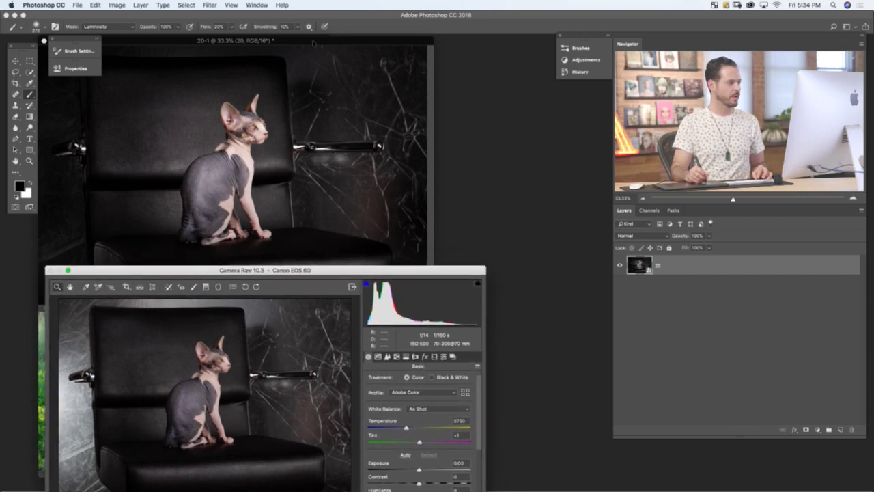
left_click_drag(243, 270, 234, 274)
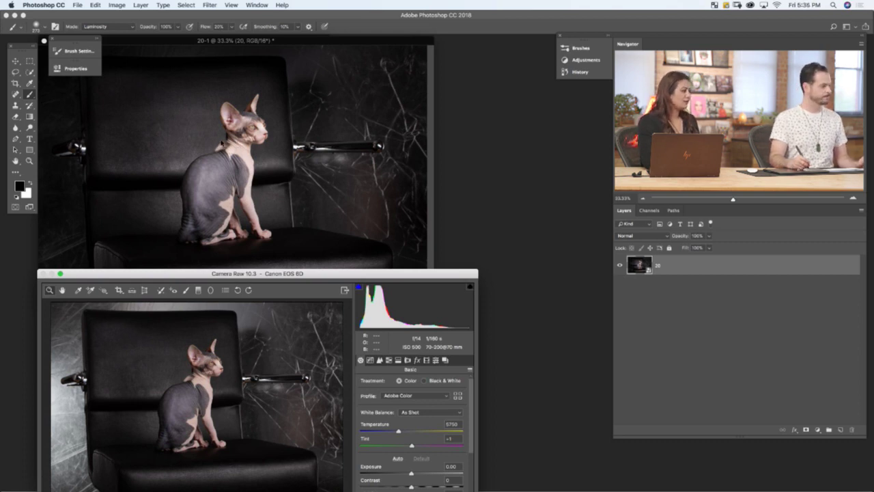
Close Camera Raw and reposition the retouched cat document's window partly over the park photo.
left_click_drag(276, 271, 319, 245)
left_click(301, 244)
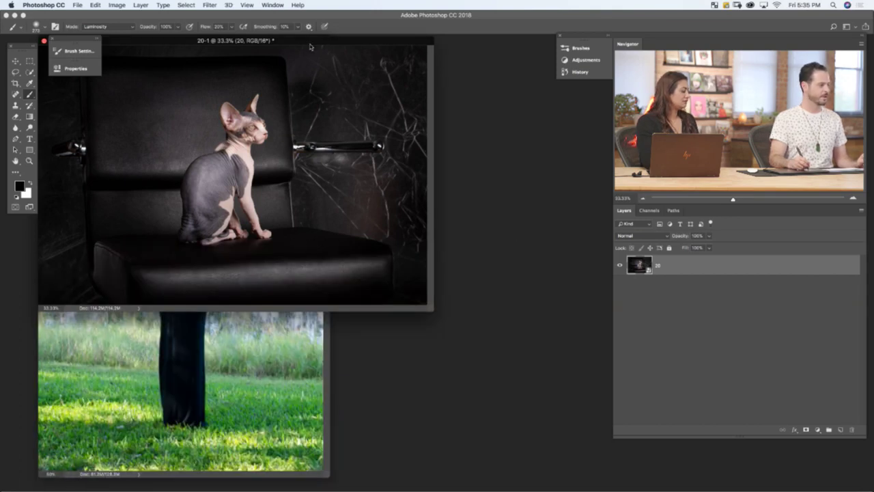
left_click_drag(310, 47, 389, 162)
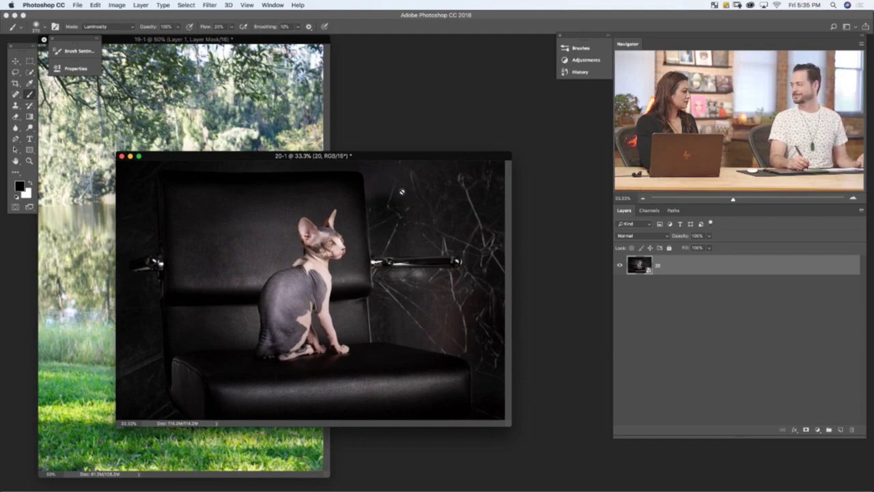